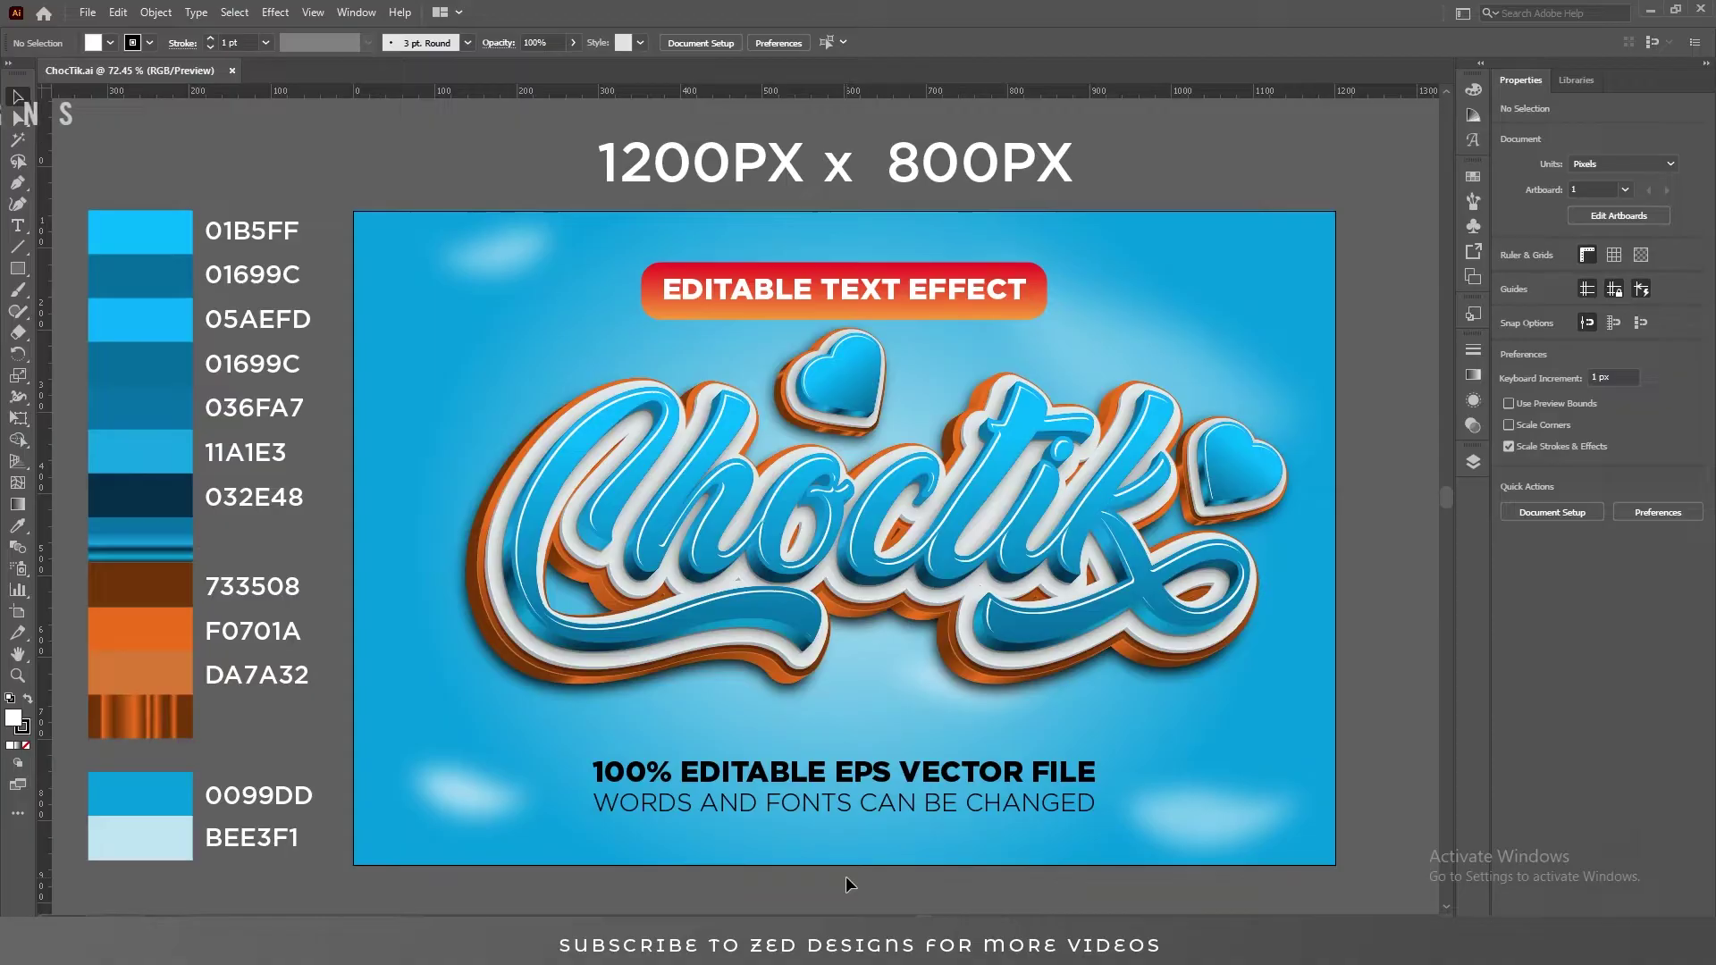
- Delete all existing artwork from the artboard and make BG the active layer
key("ctrl+a")
key("Delete")
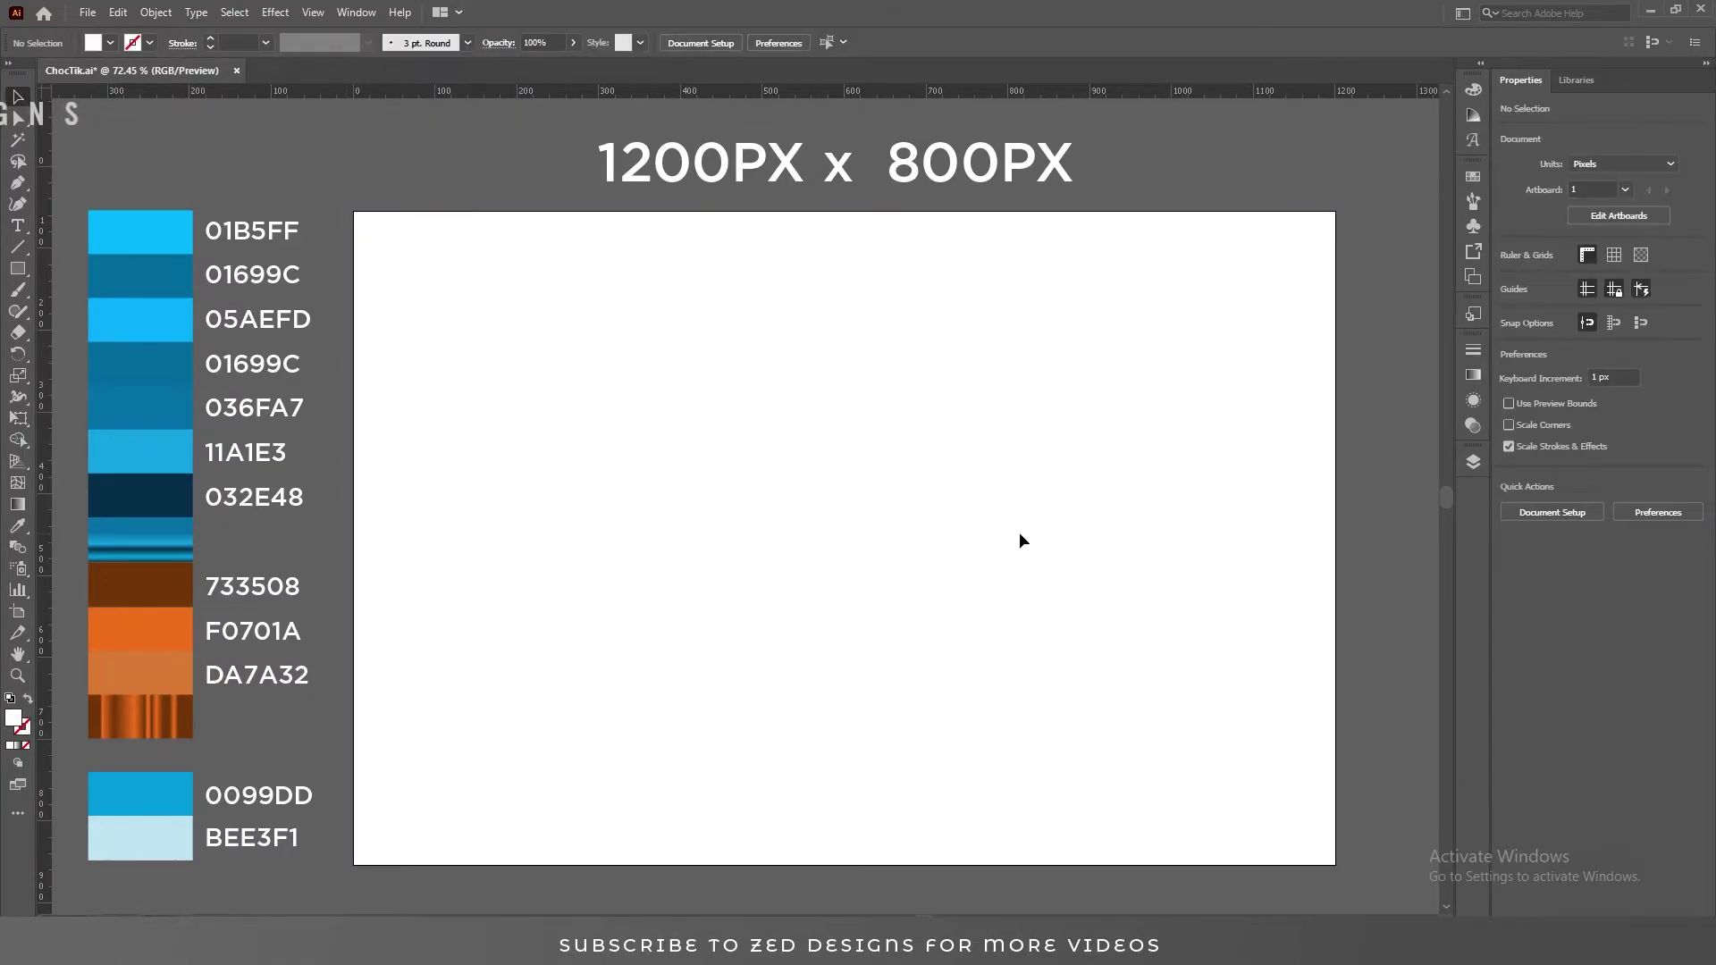
left_click(1469, 465)
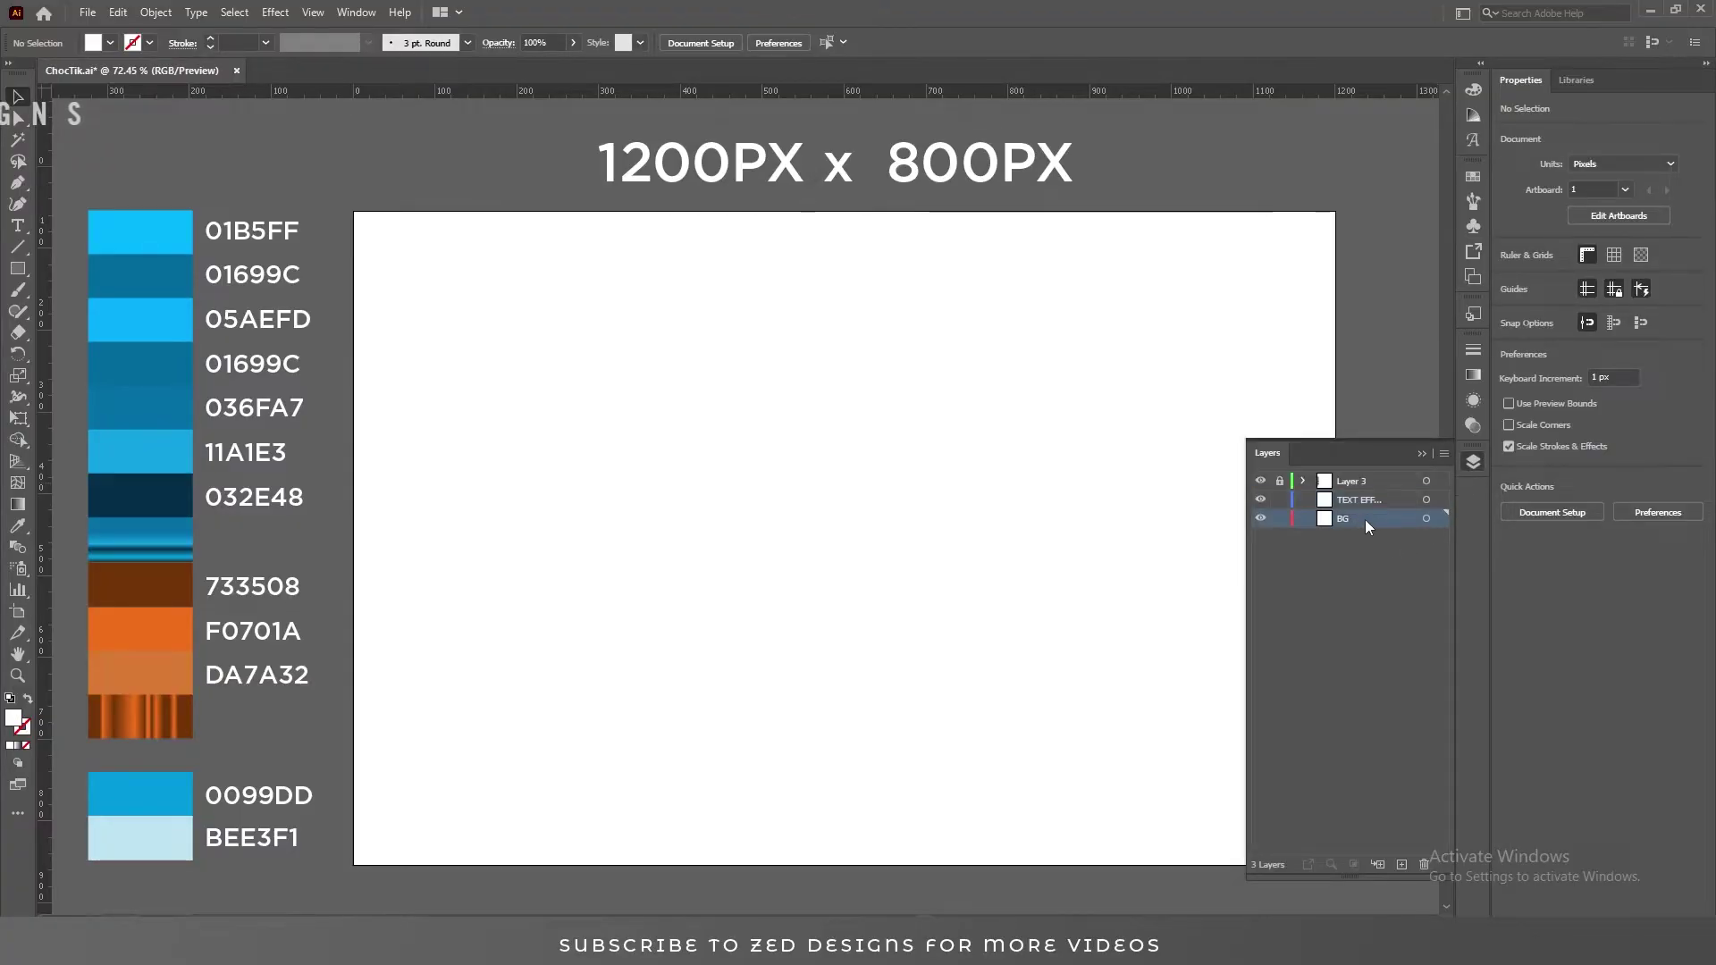
left_click(1420, 453)
- Draw a 1200 × 800 px rectangle and centre it horizontally and vertically on the artboard
key("m")
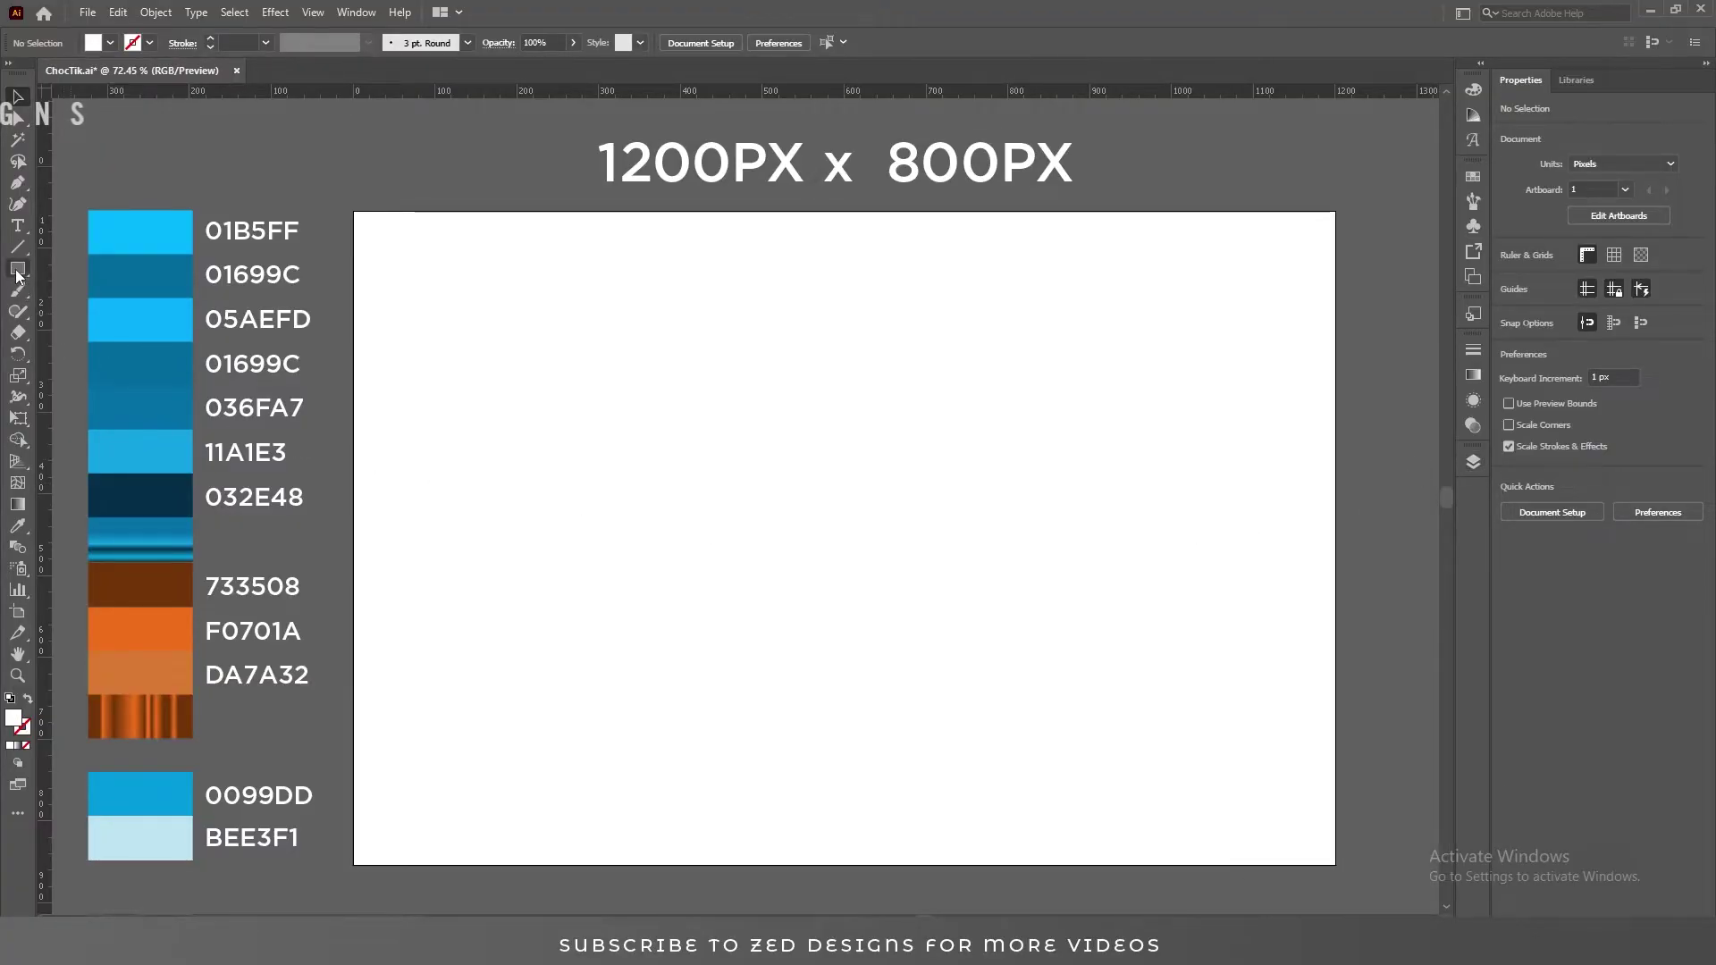
left_click(504, 342)
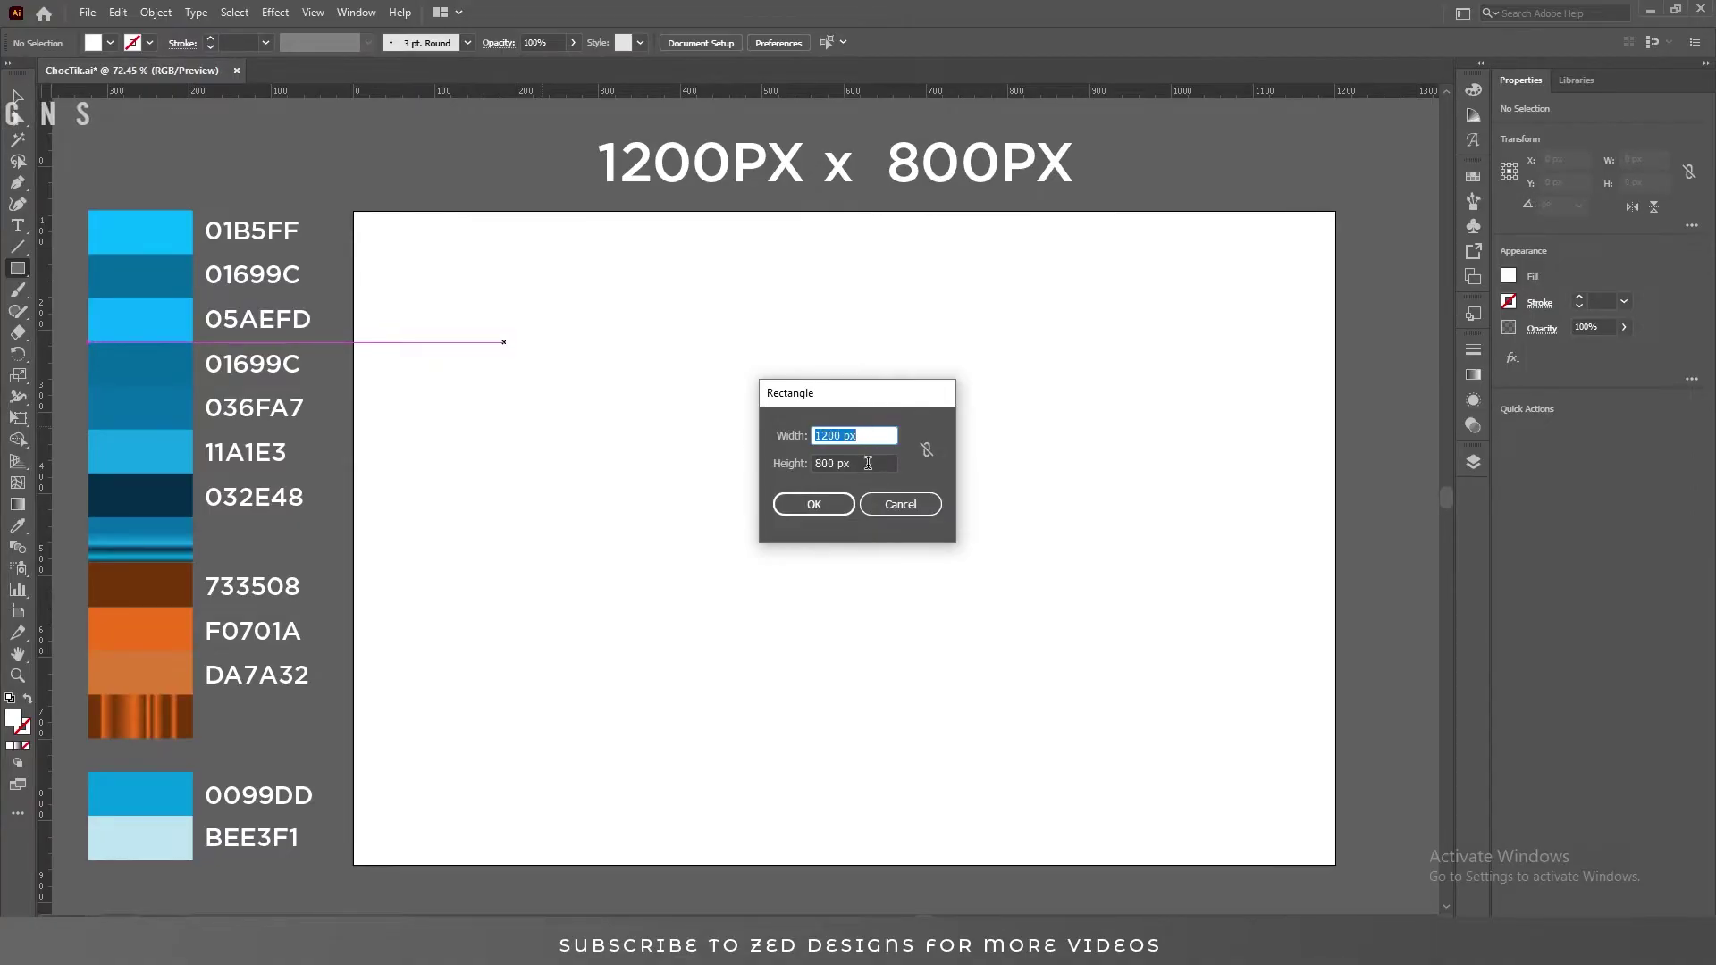
left_click(813, 504)
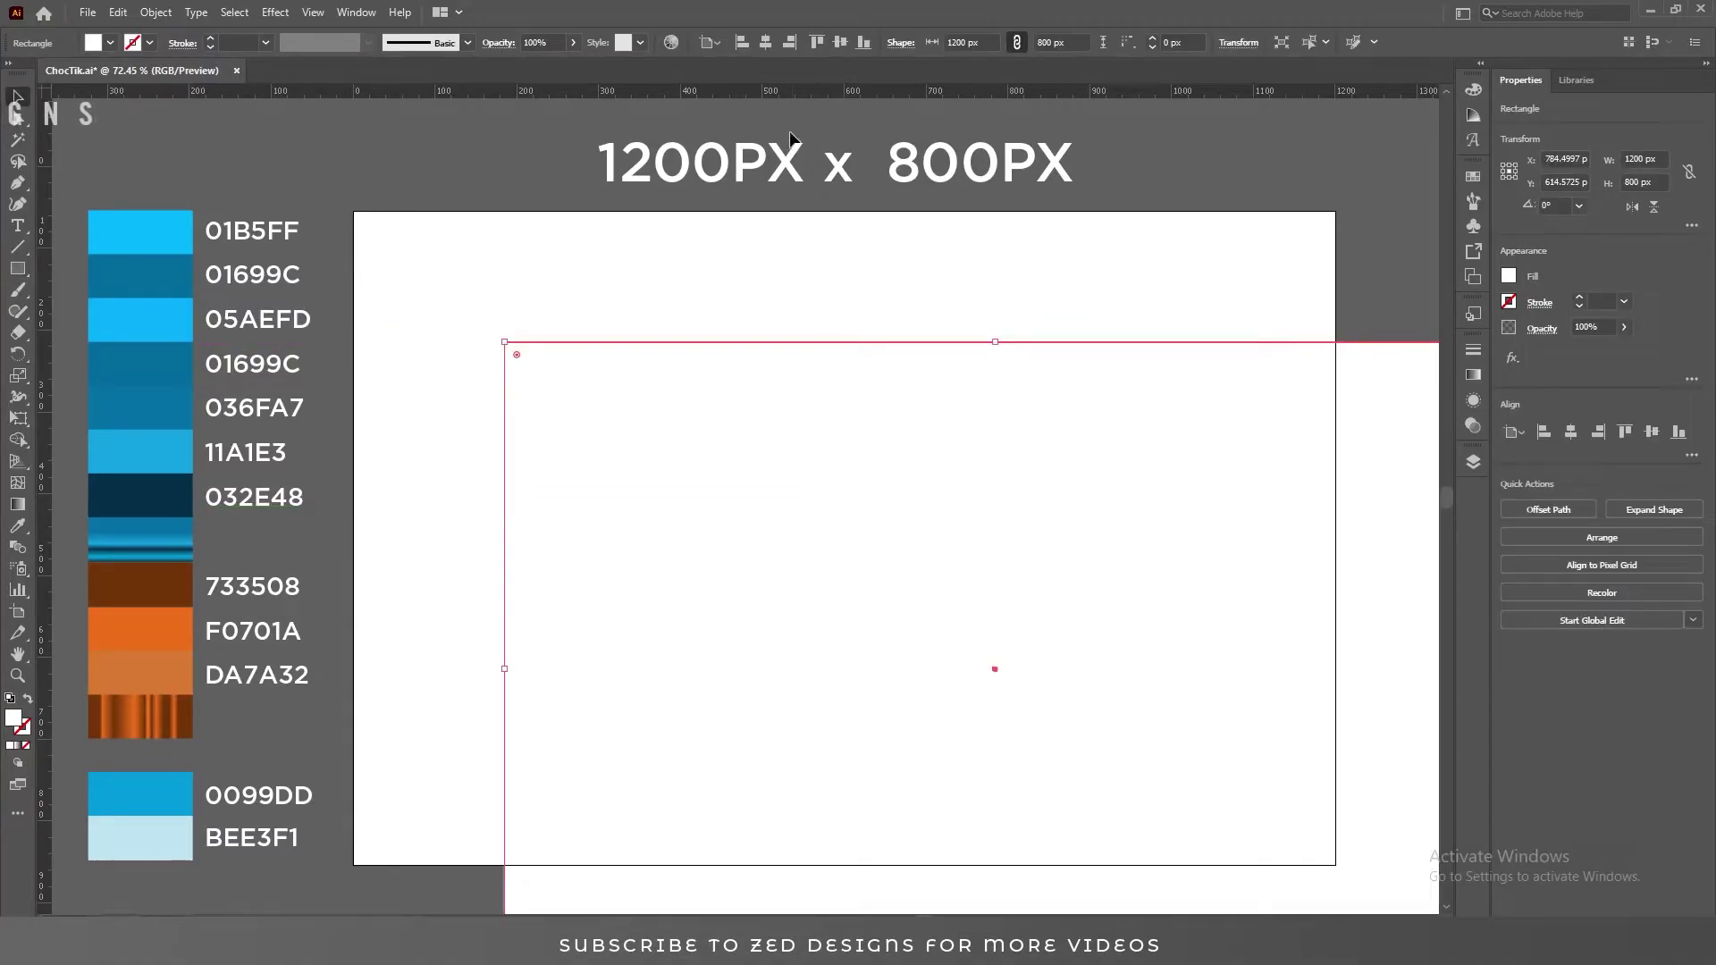
left_click(764, 45)
left_click(837, 45)
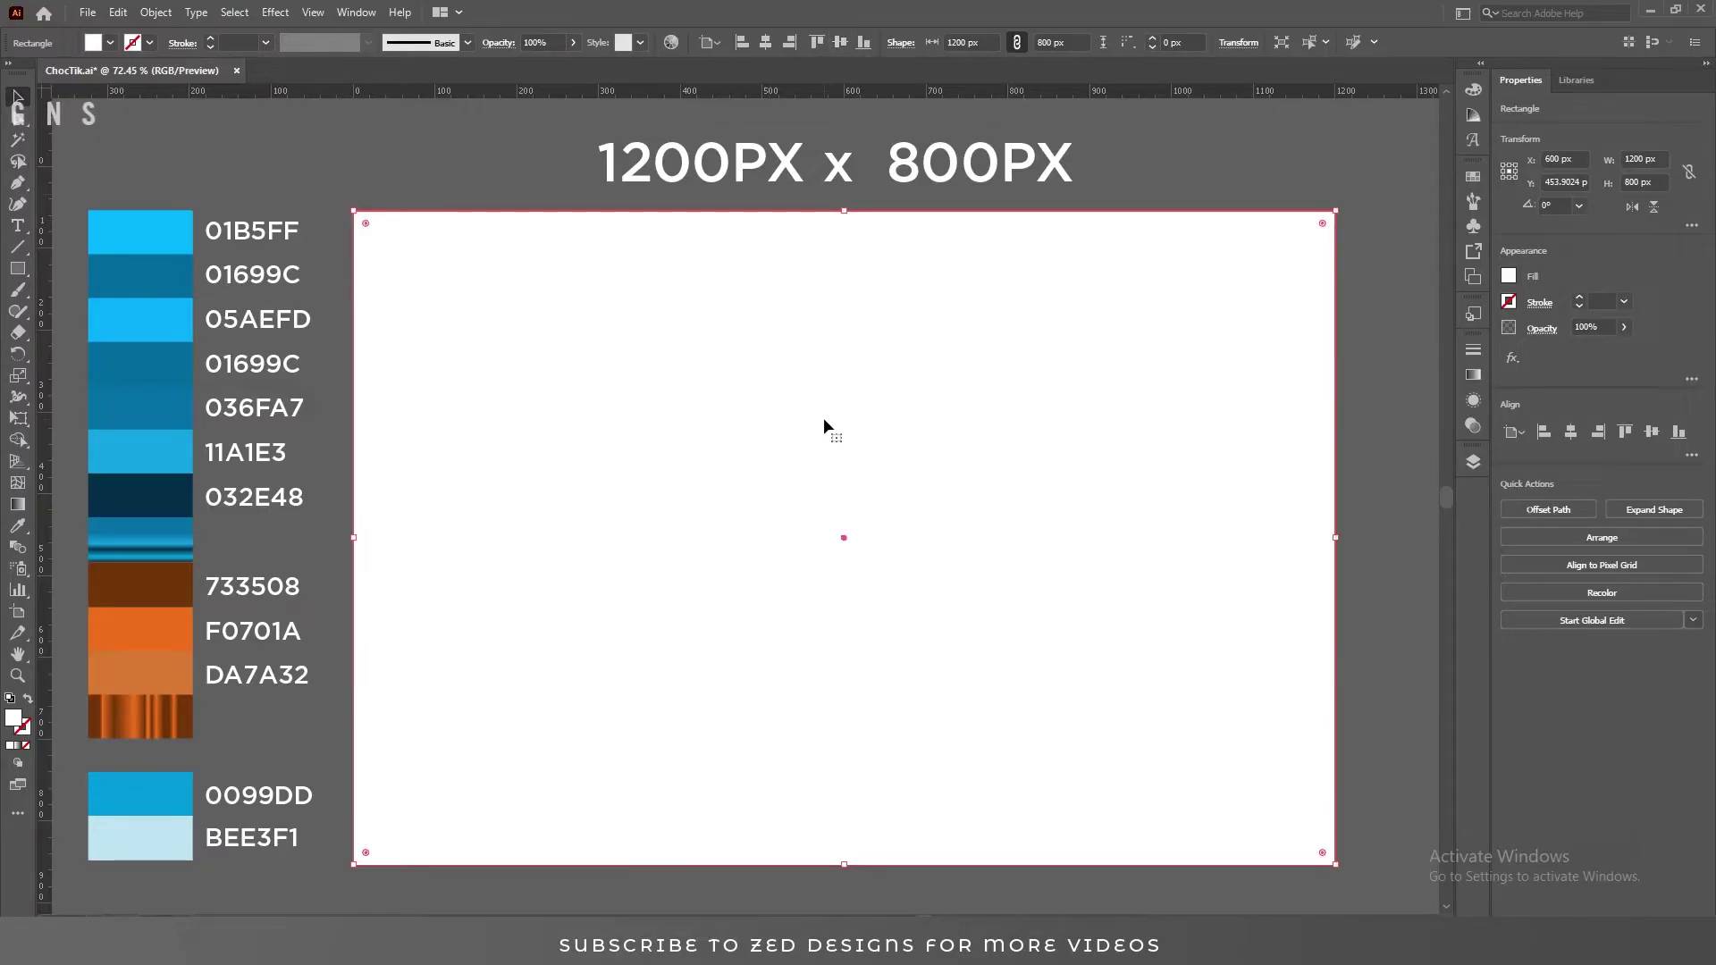
- Fill the background rectangle with a radial gradient from the BEE3F1 swatch at the centre to the 0099DD swatch at the edge
left_click(1473, 375)
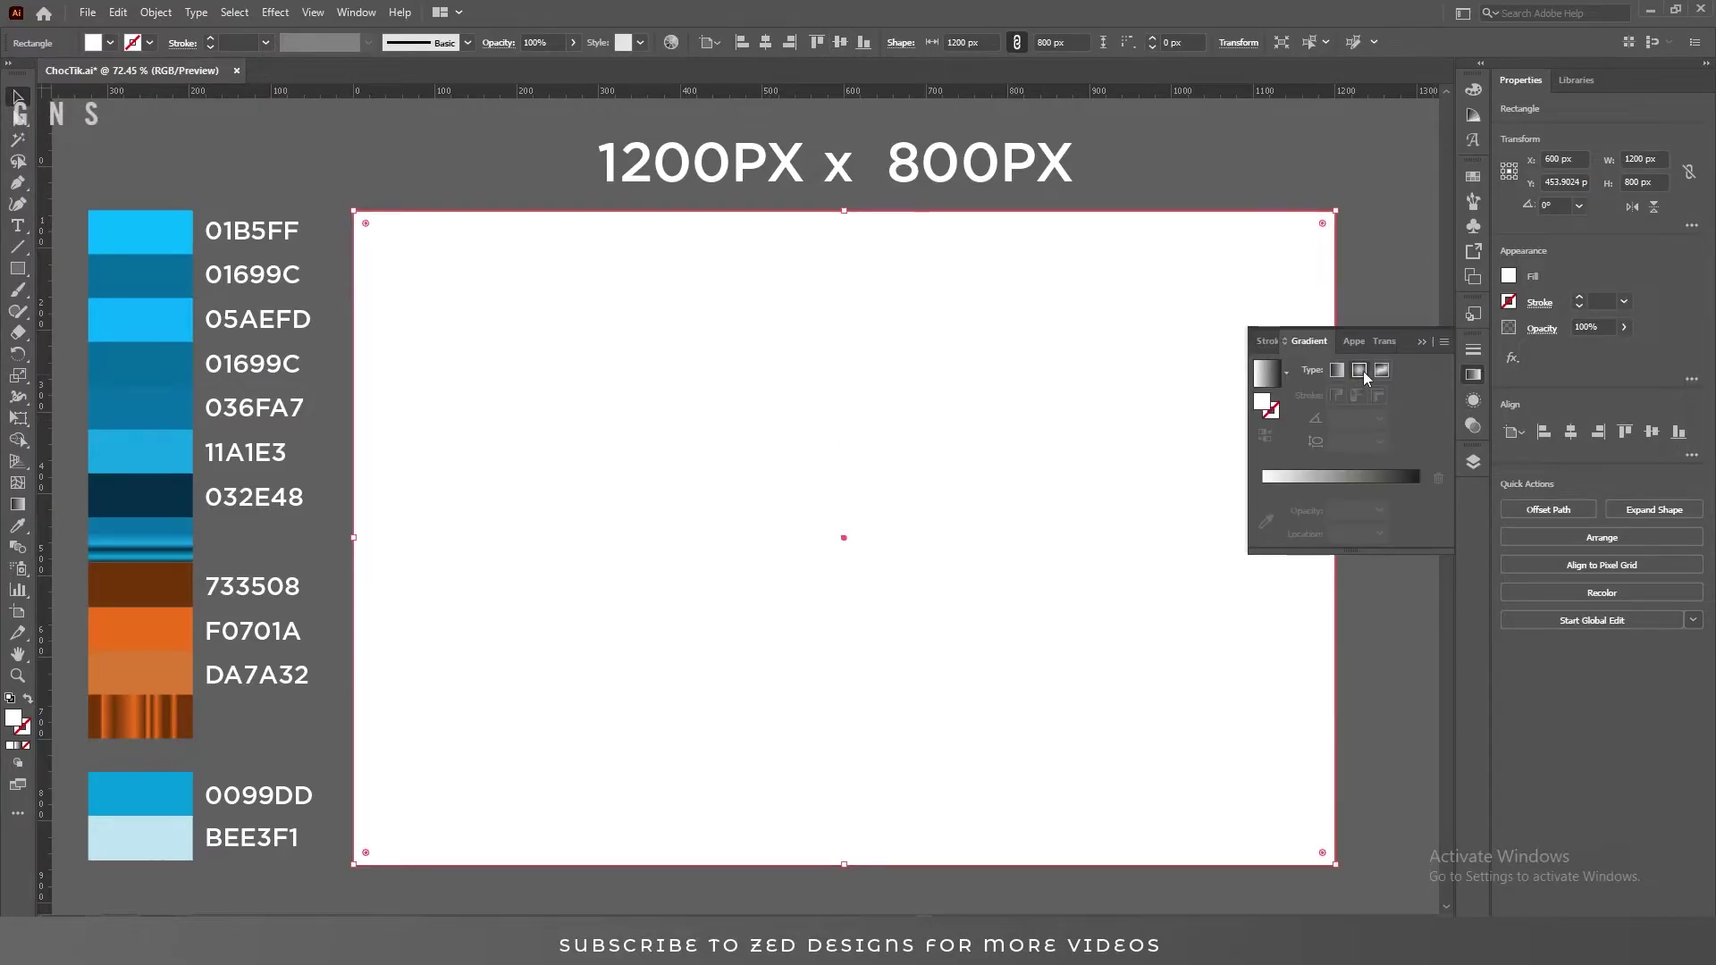
left_click(1359, 370)
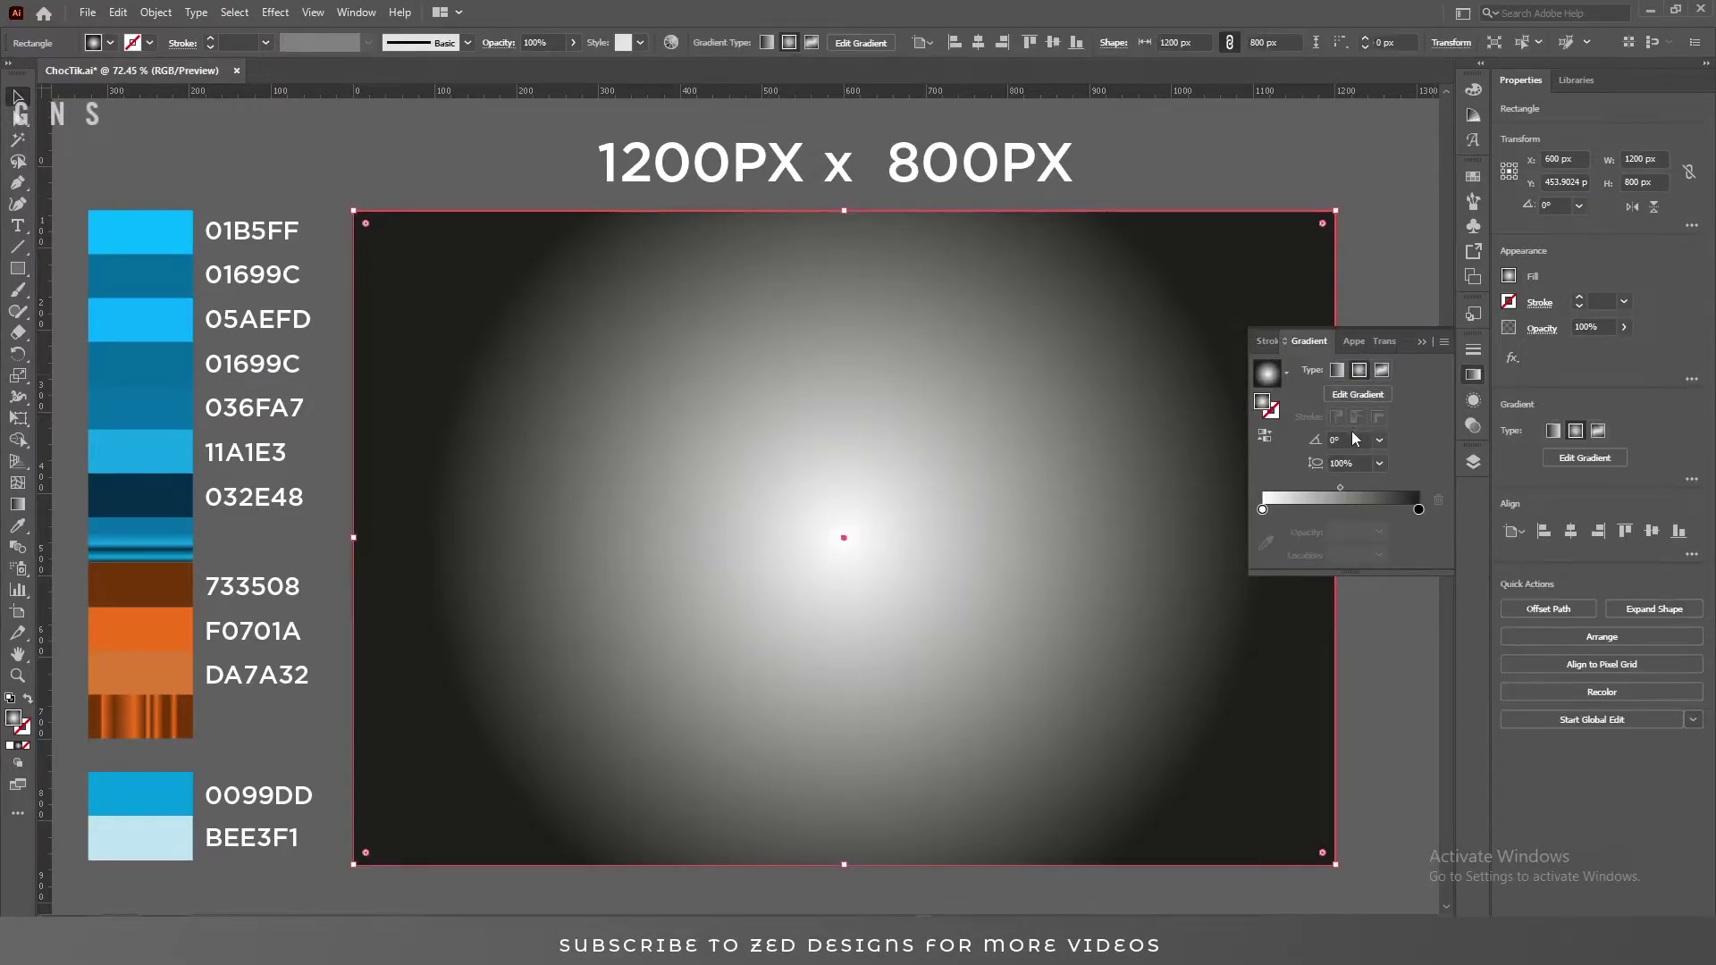
double_click(1418, 509)
left_click(1418, 480)
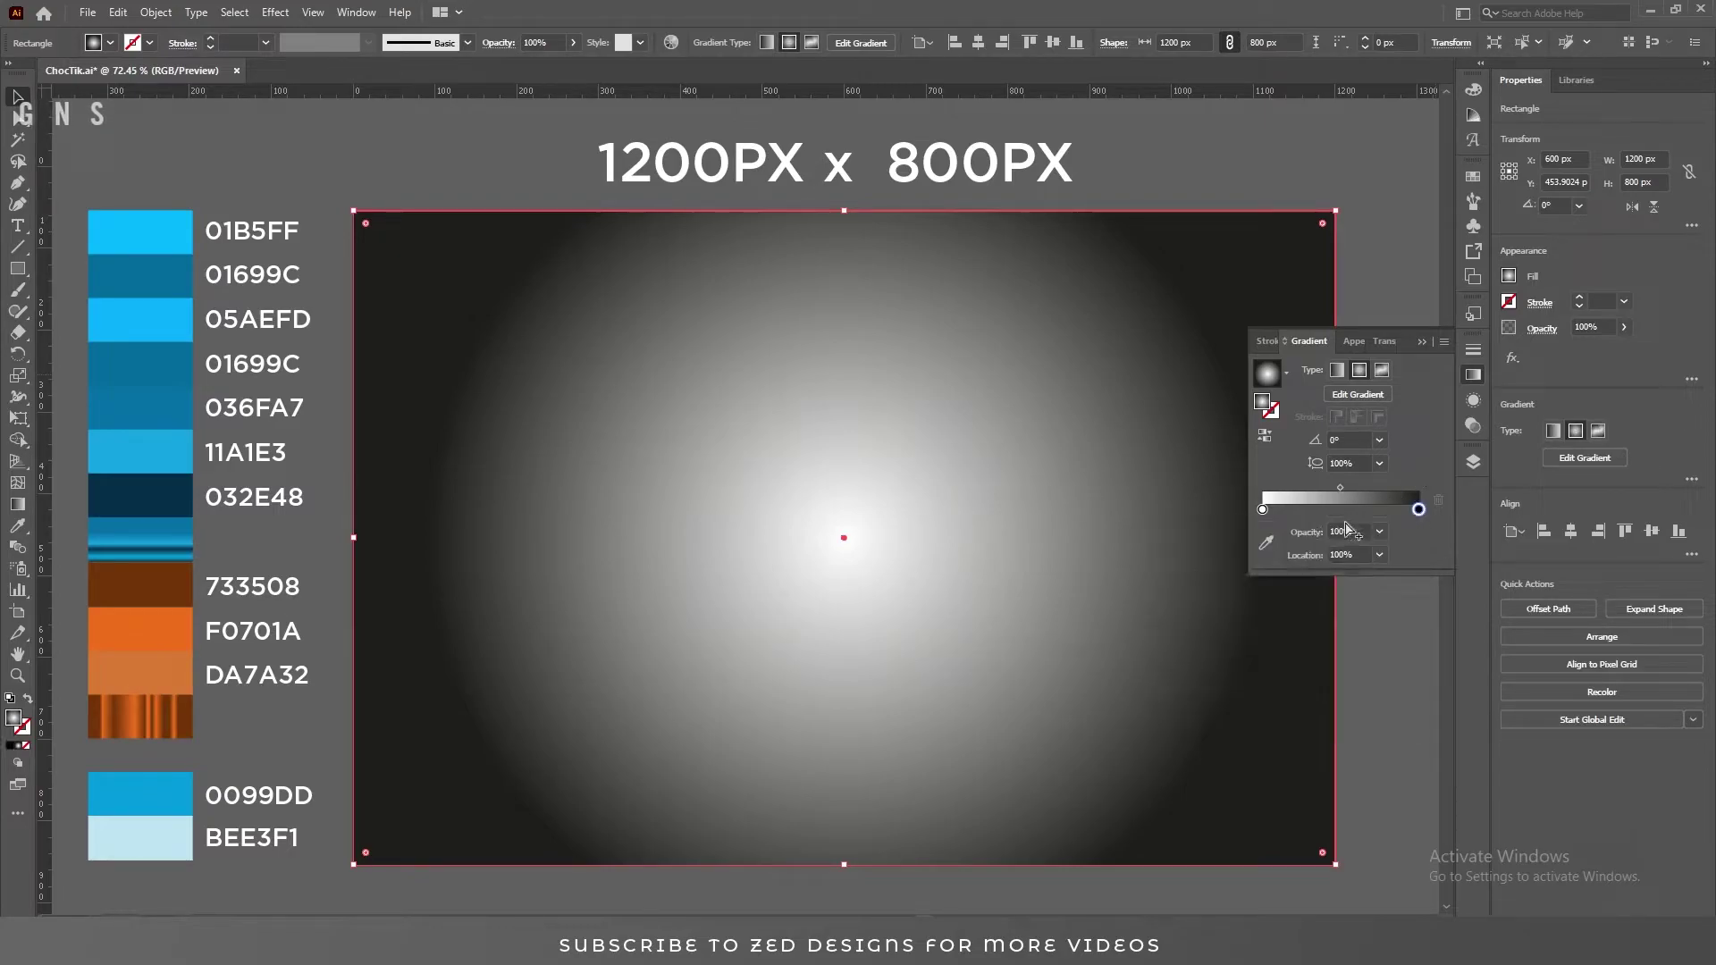
left_click(1266, 542)
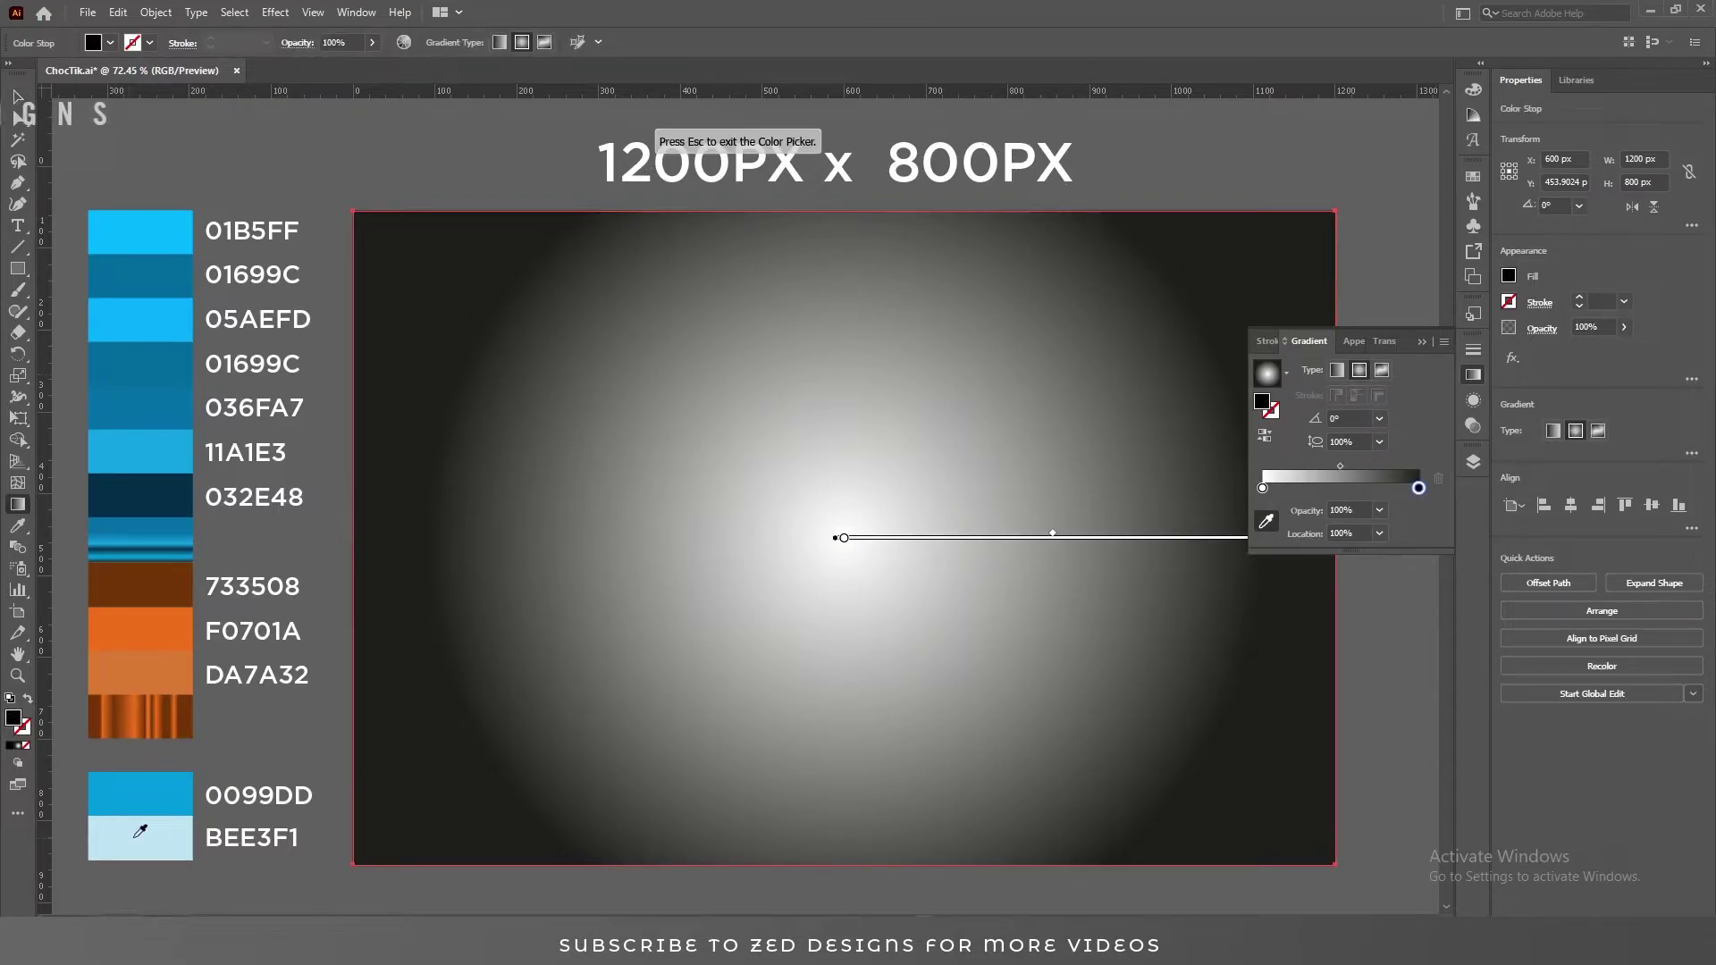
left_click(136, 791)
left_click(1262, 489)
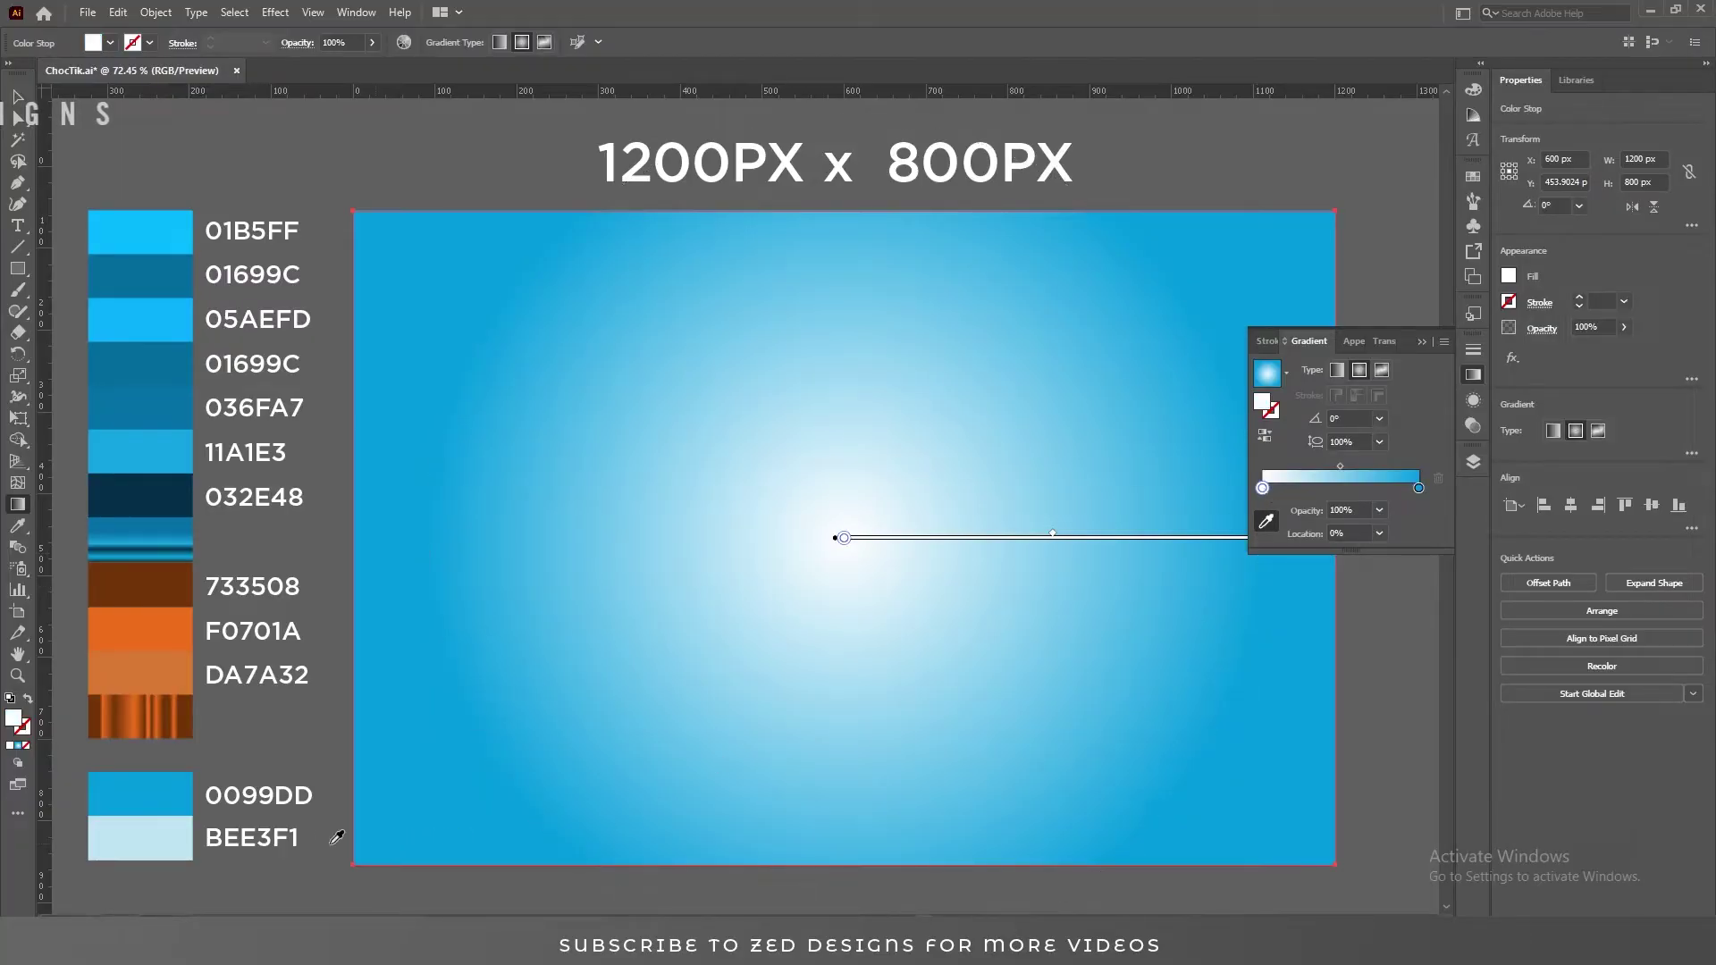
left_click(152, 833)
key("v")
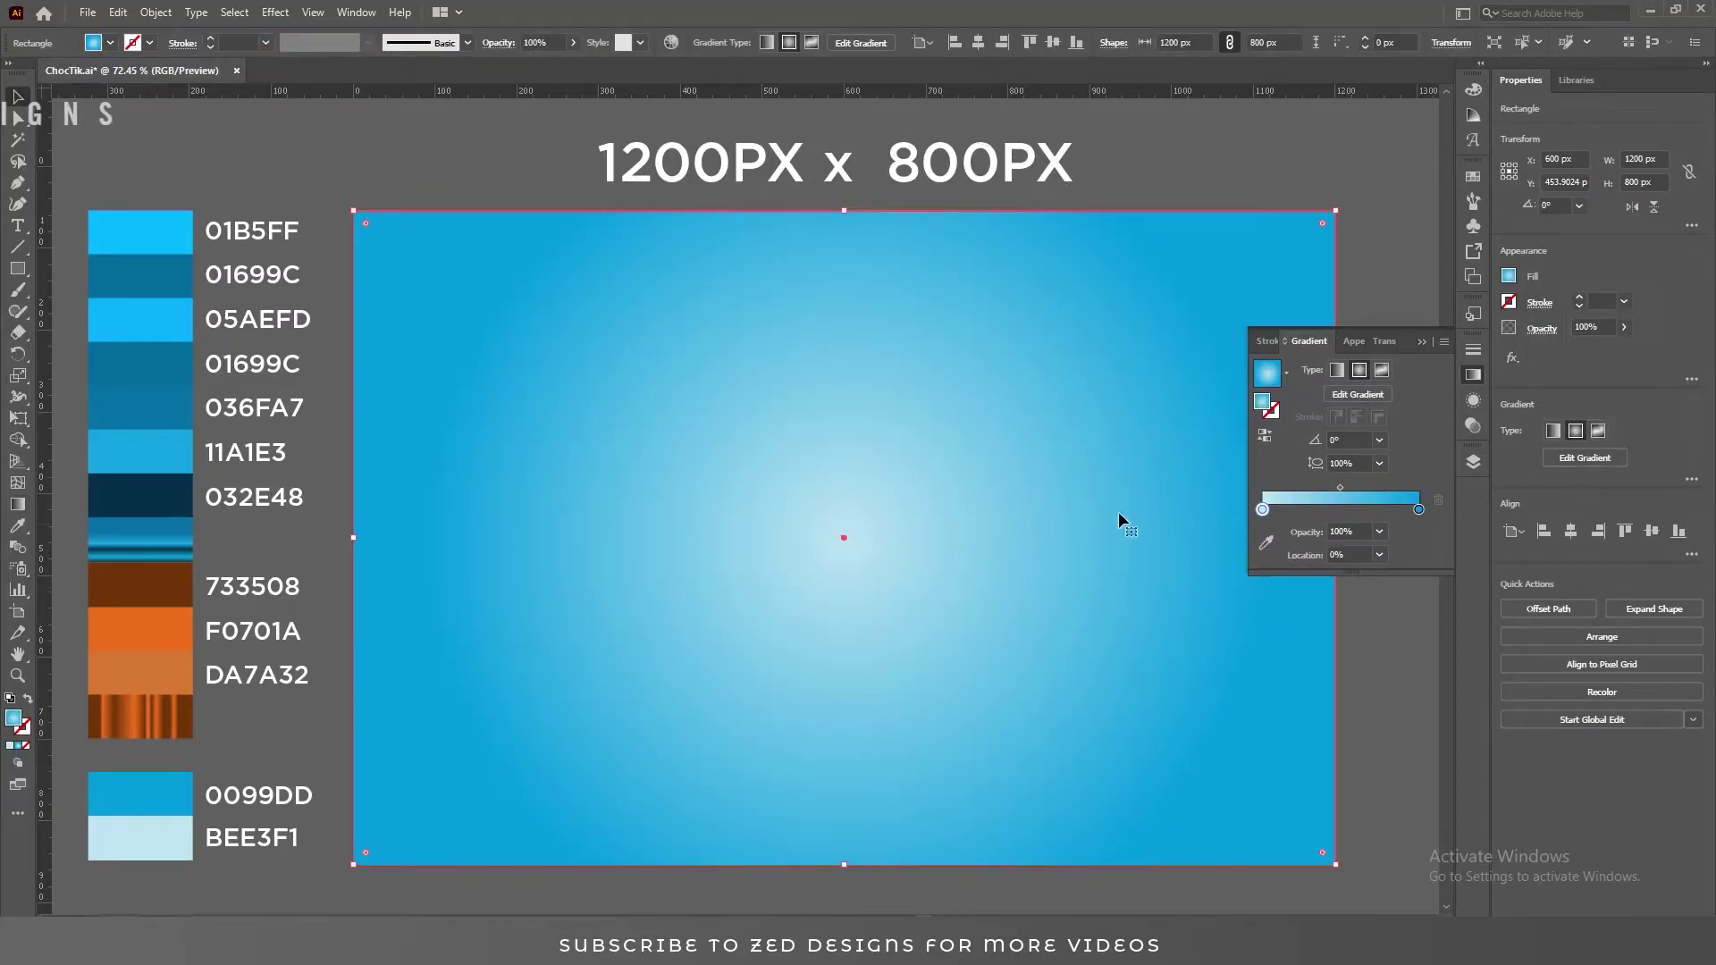
- Lock the BG layer and continue on the text effect layer
left_click(1470, 462)
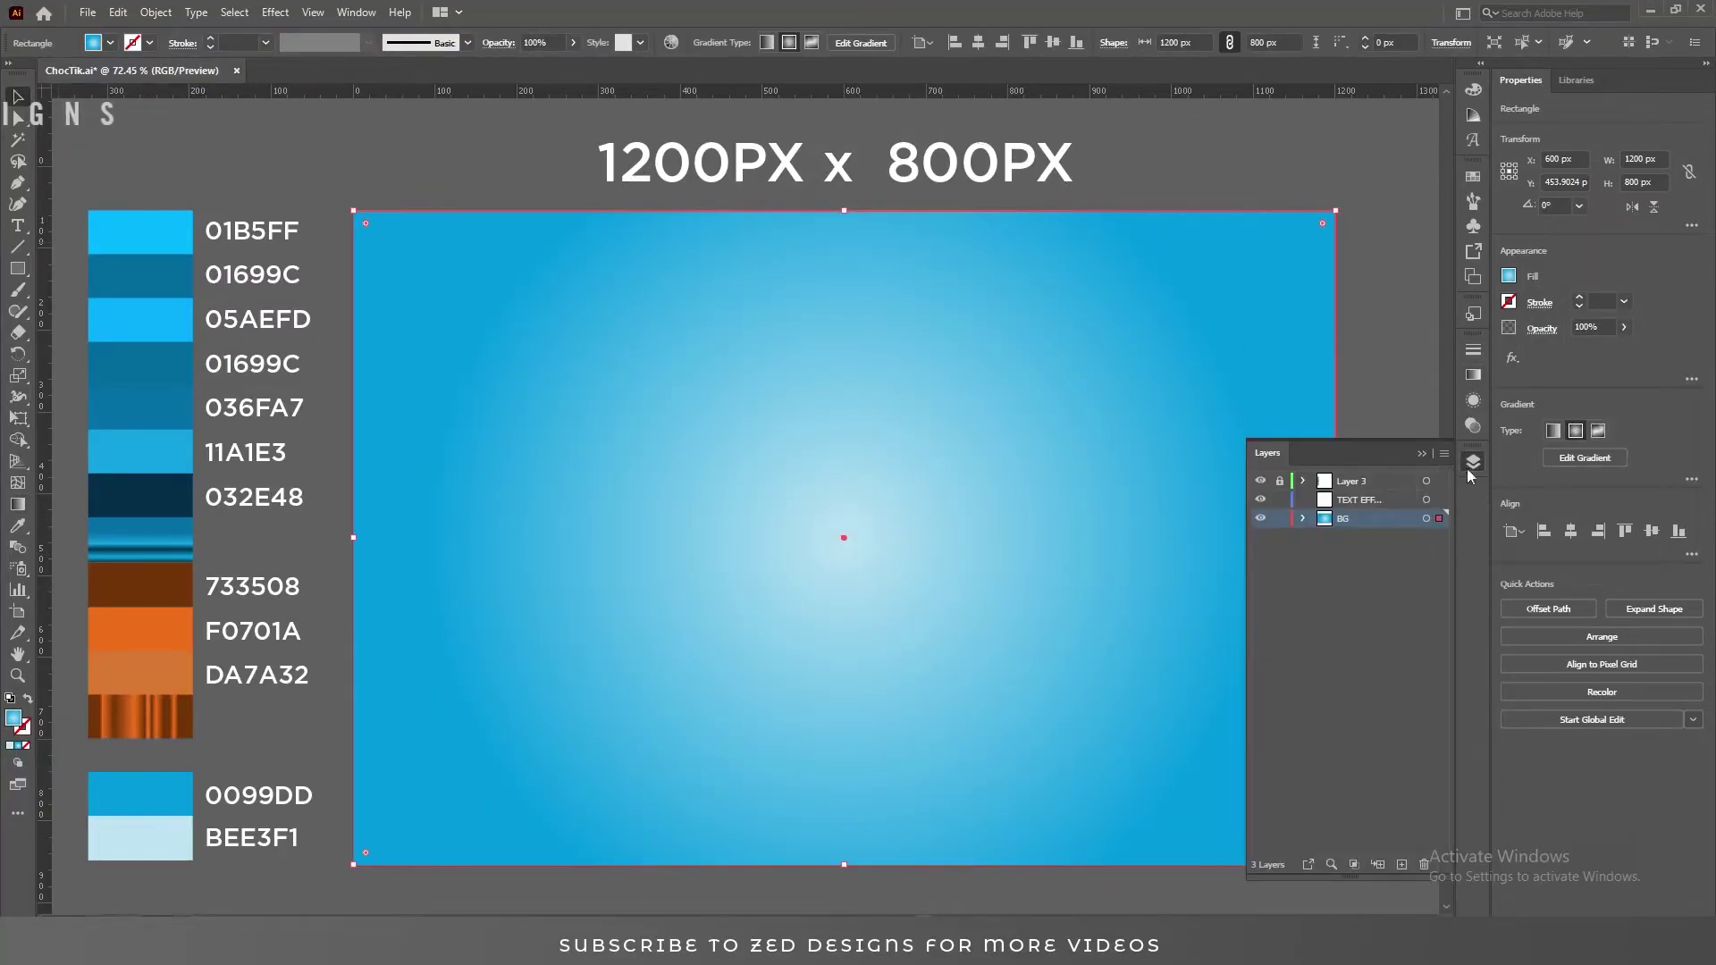
left_click(1281, 520)
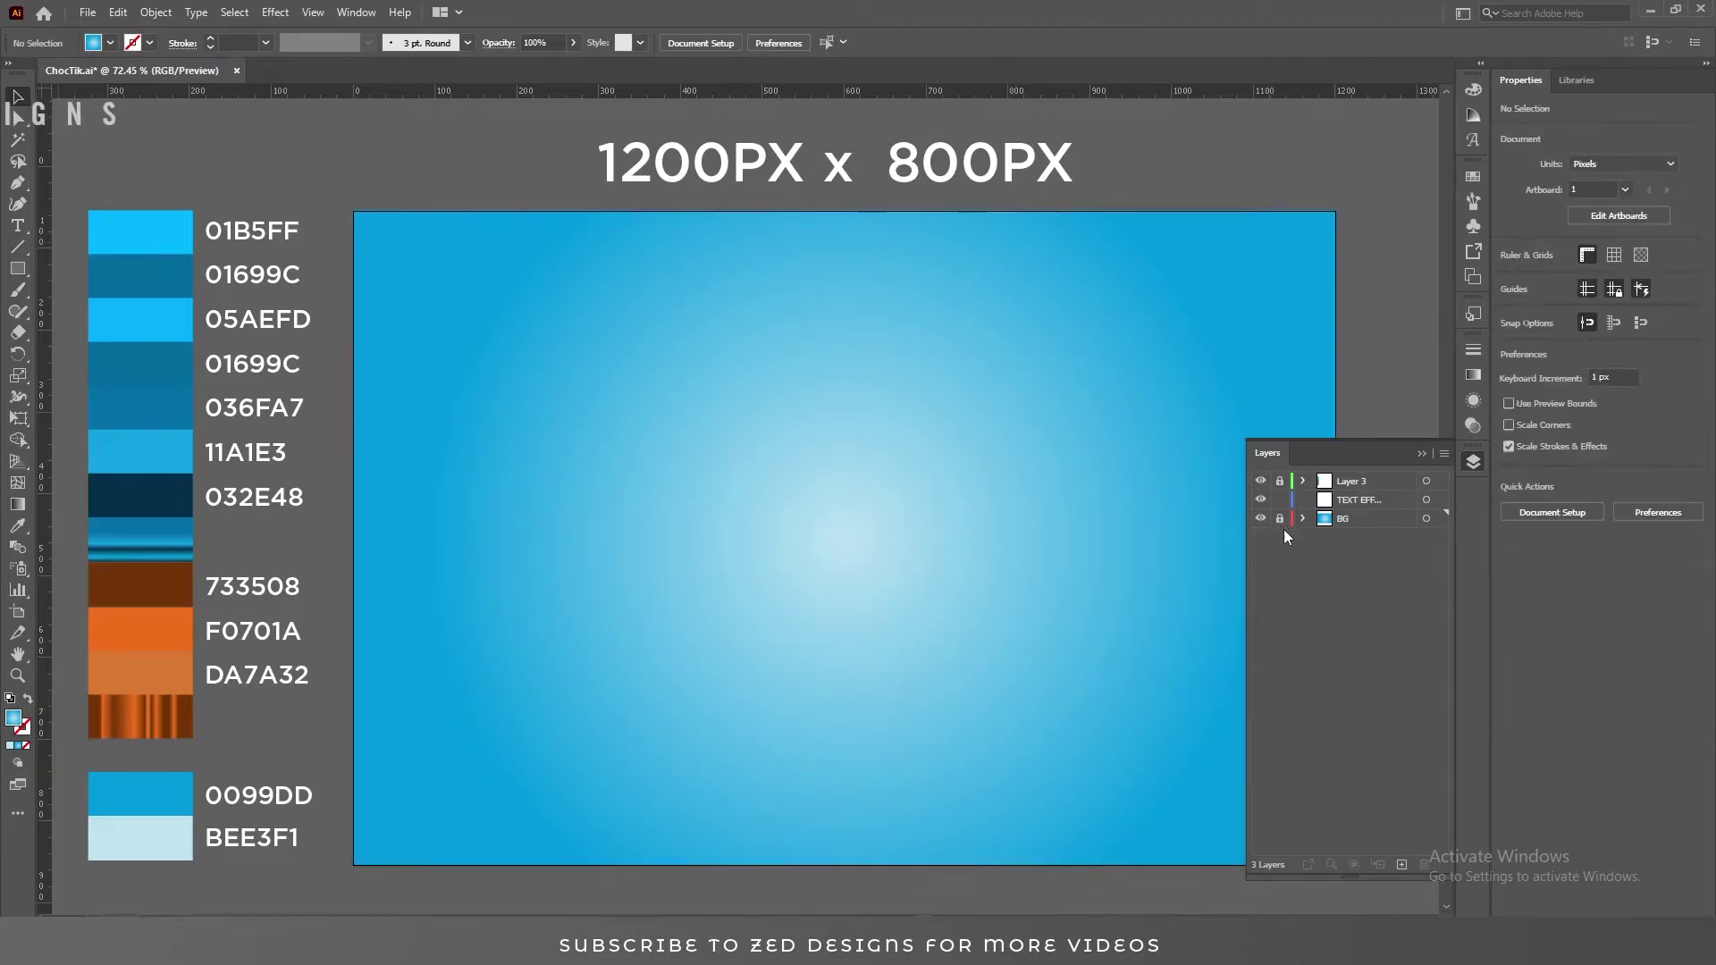
left_click(1421, 452)
- Add a point text object reading "Choctik" on the artboard
key("t")
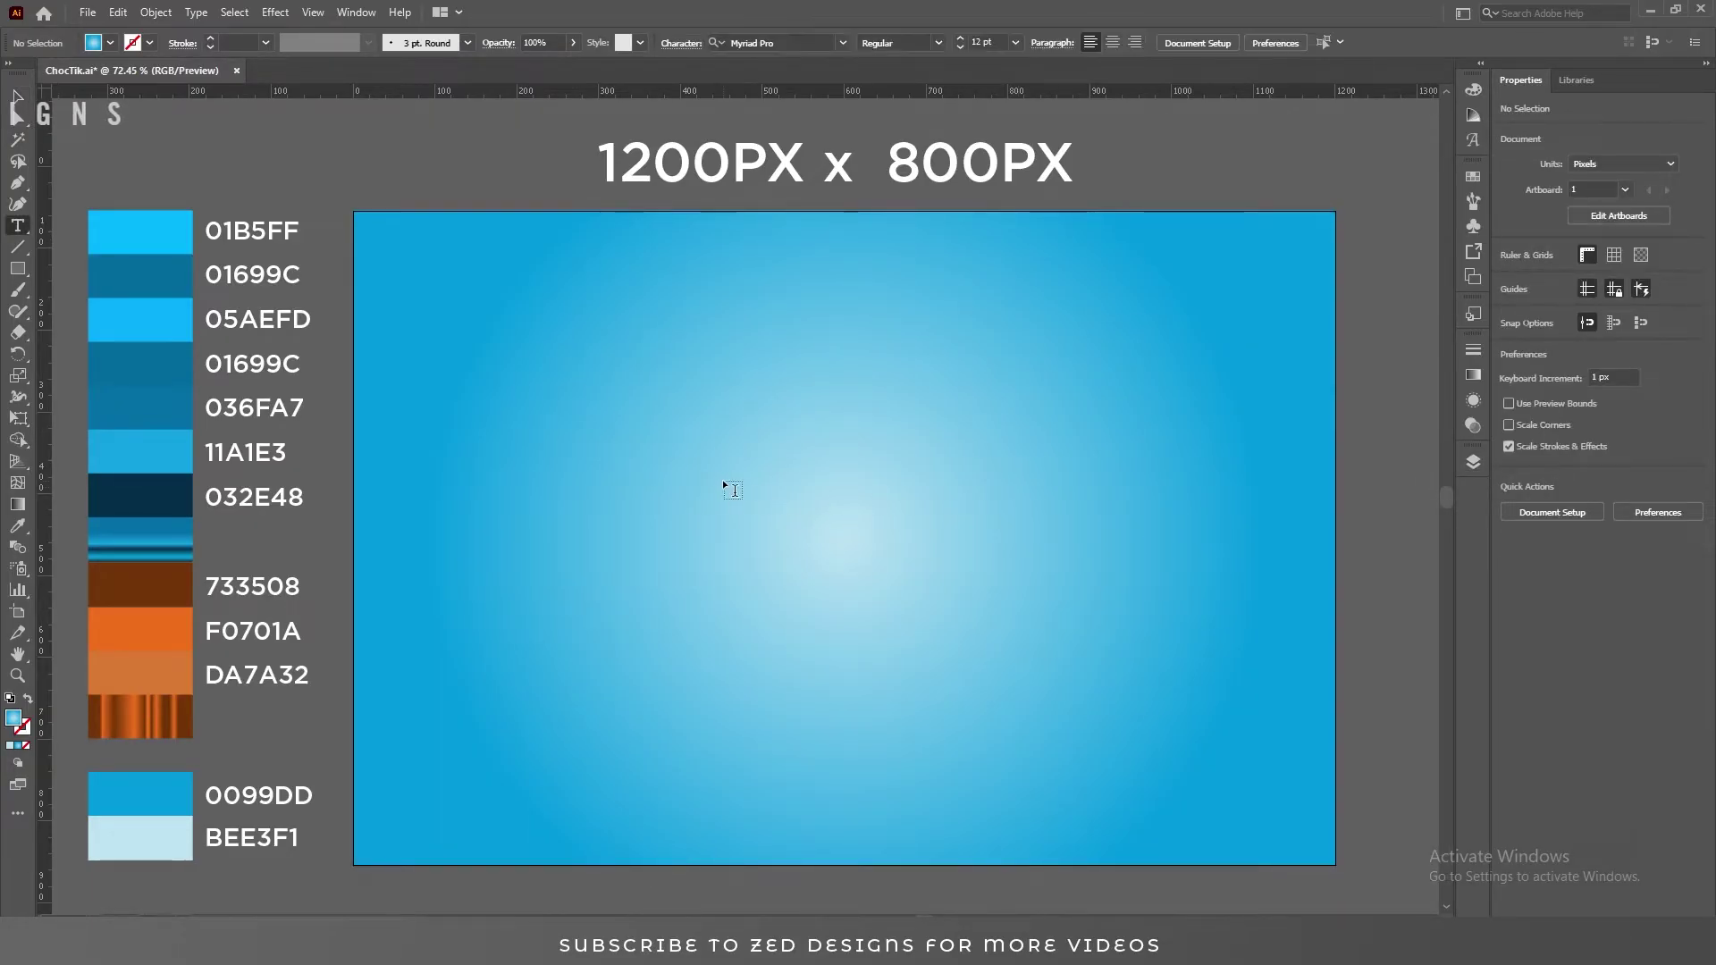
left_click(722, 479)
type("q")
key("BackSpace")
type("ChocTik")
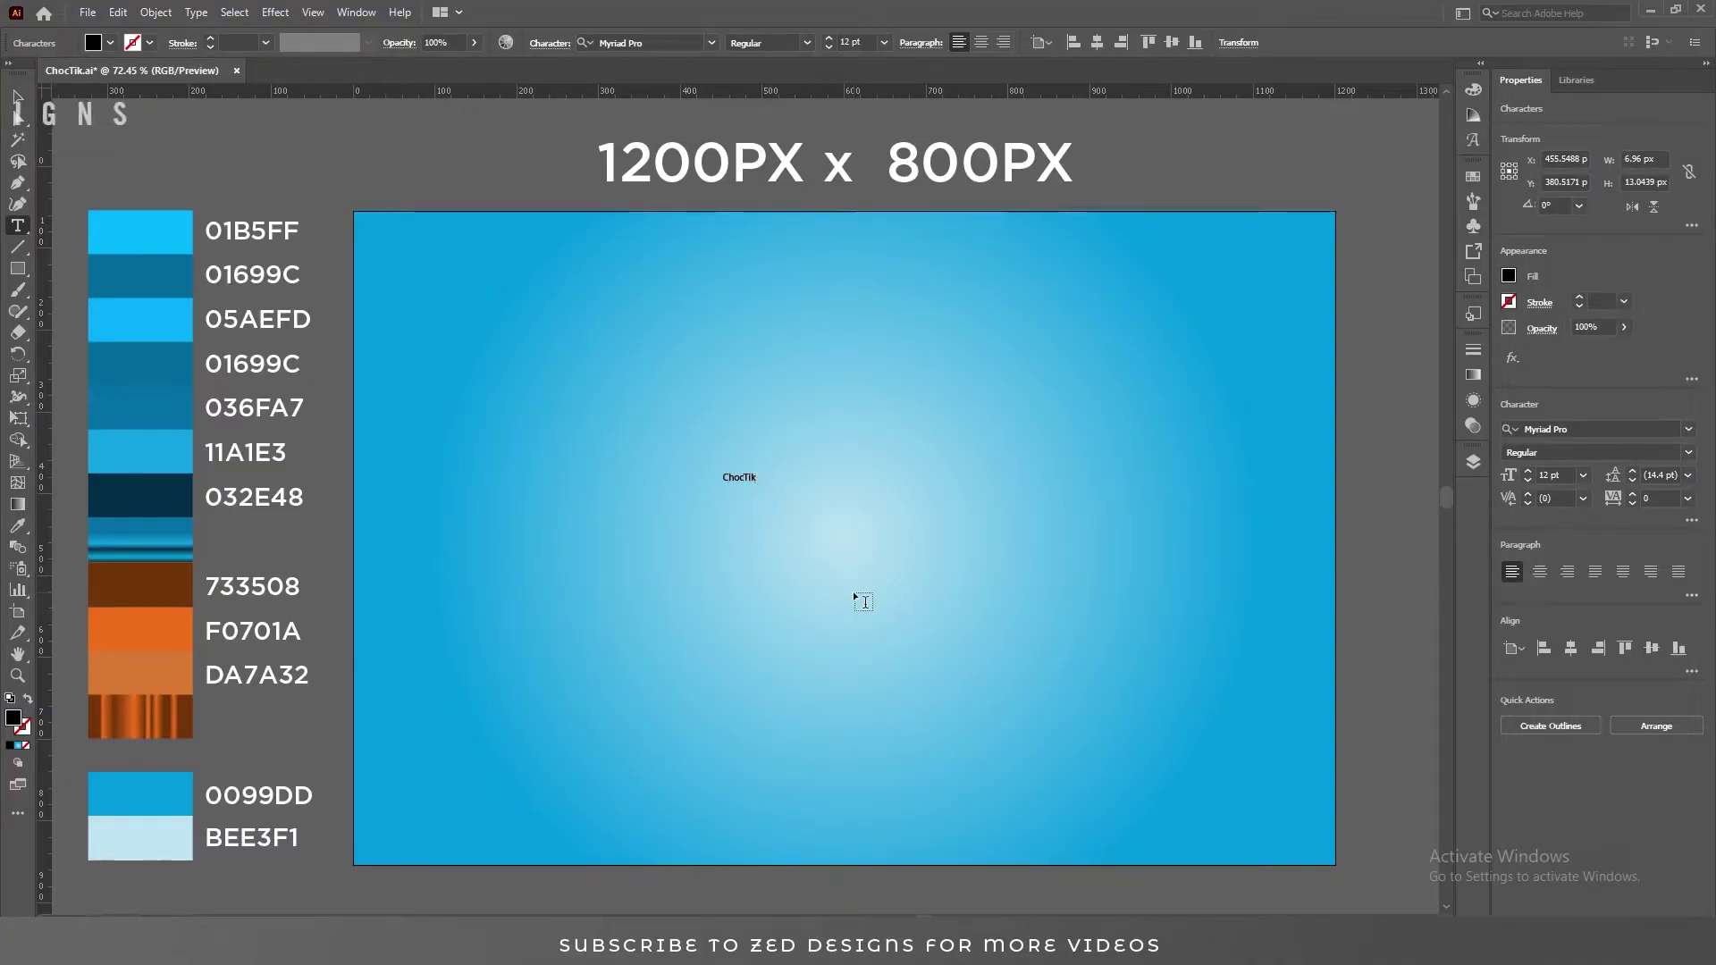
key("BackSpace")
key("BackSpace")
key("BackSpace")
type("tik")
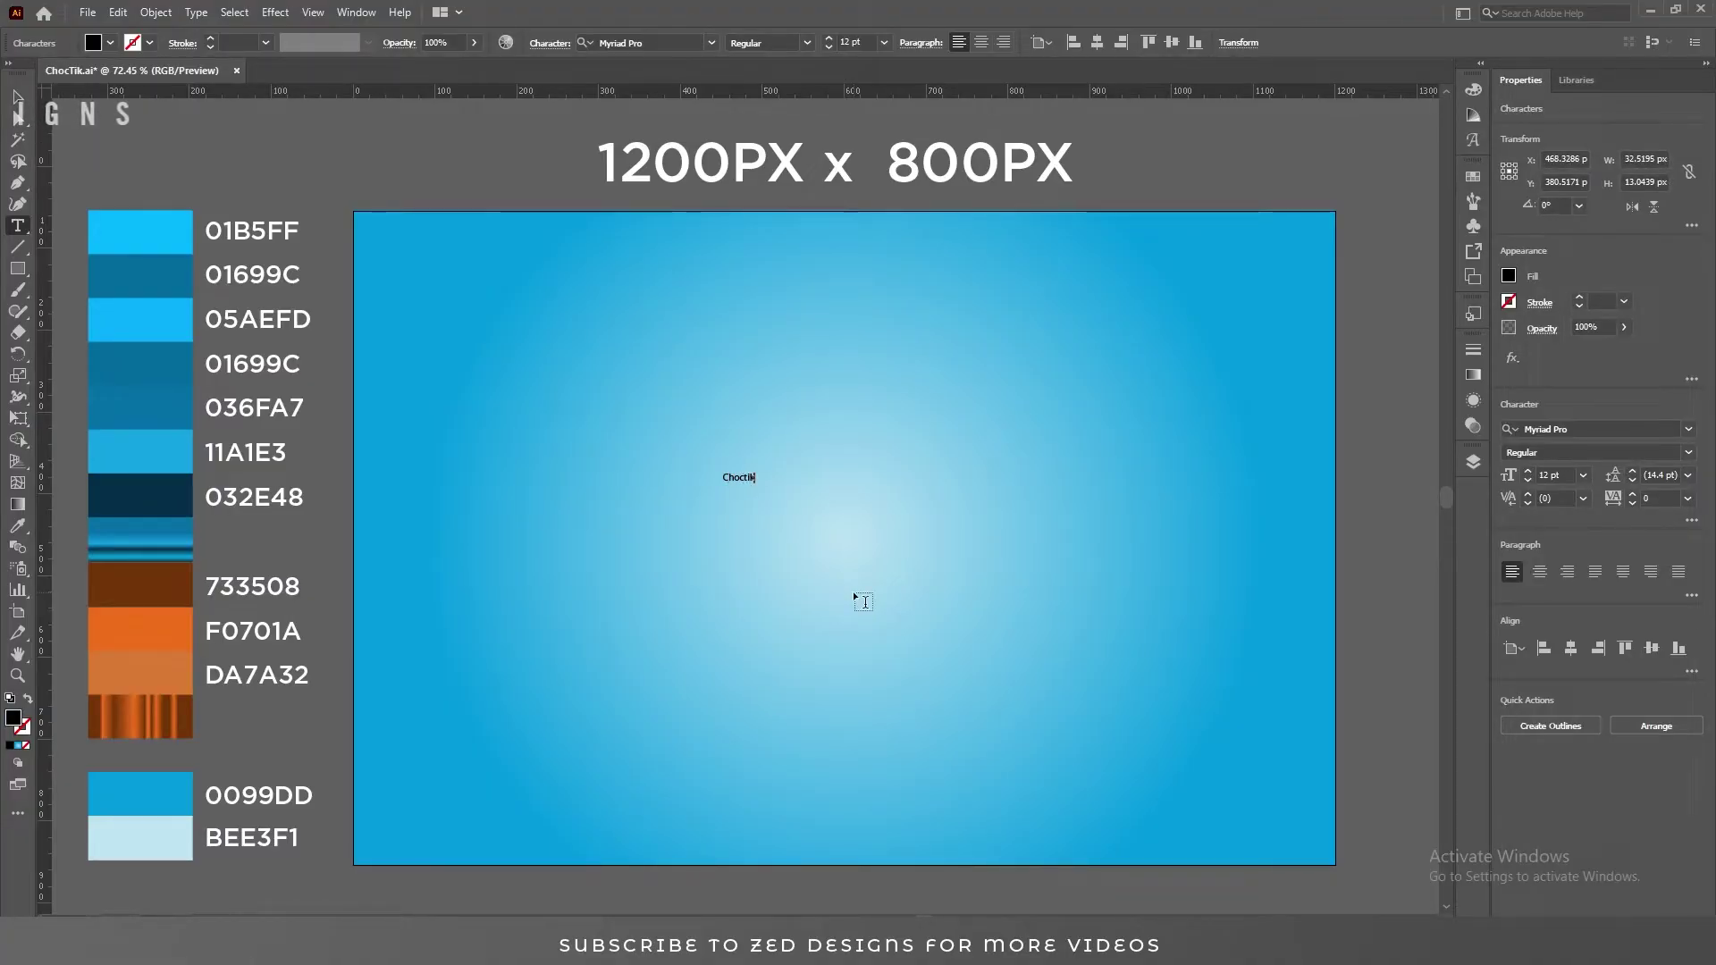
key("Escape")
- Centre-align the text's paragraph and centre the text horizontally and vertically on the artboard
left_click(981, 42)
left_click(1134, 42)
left_click(1209, 42)
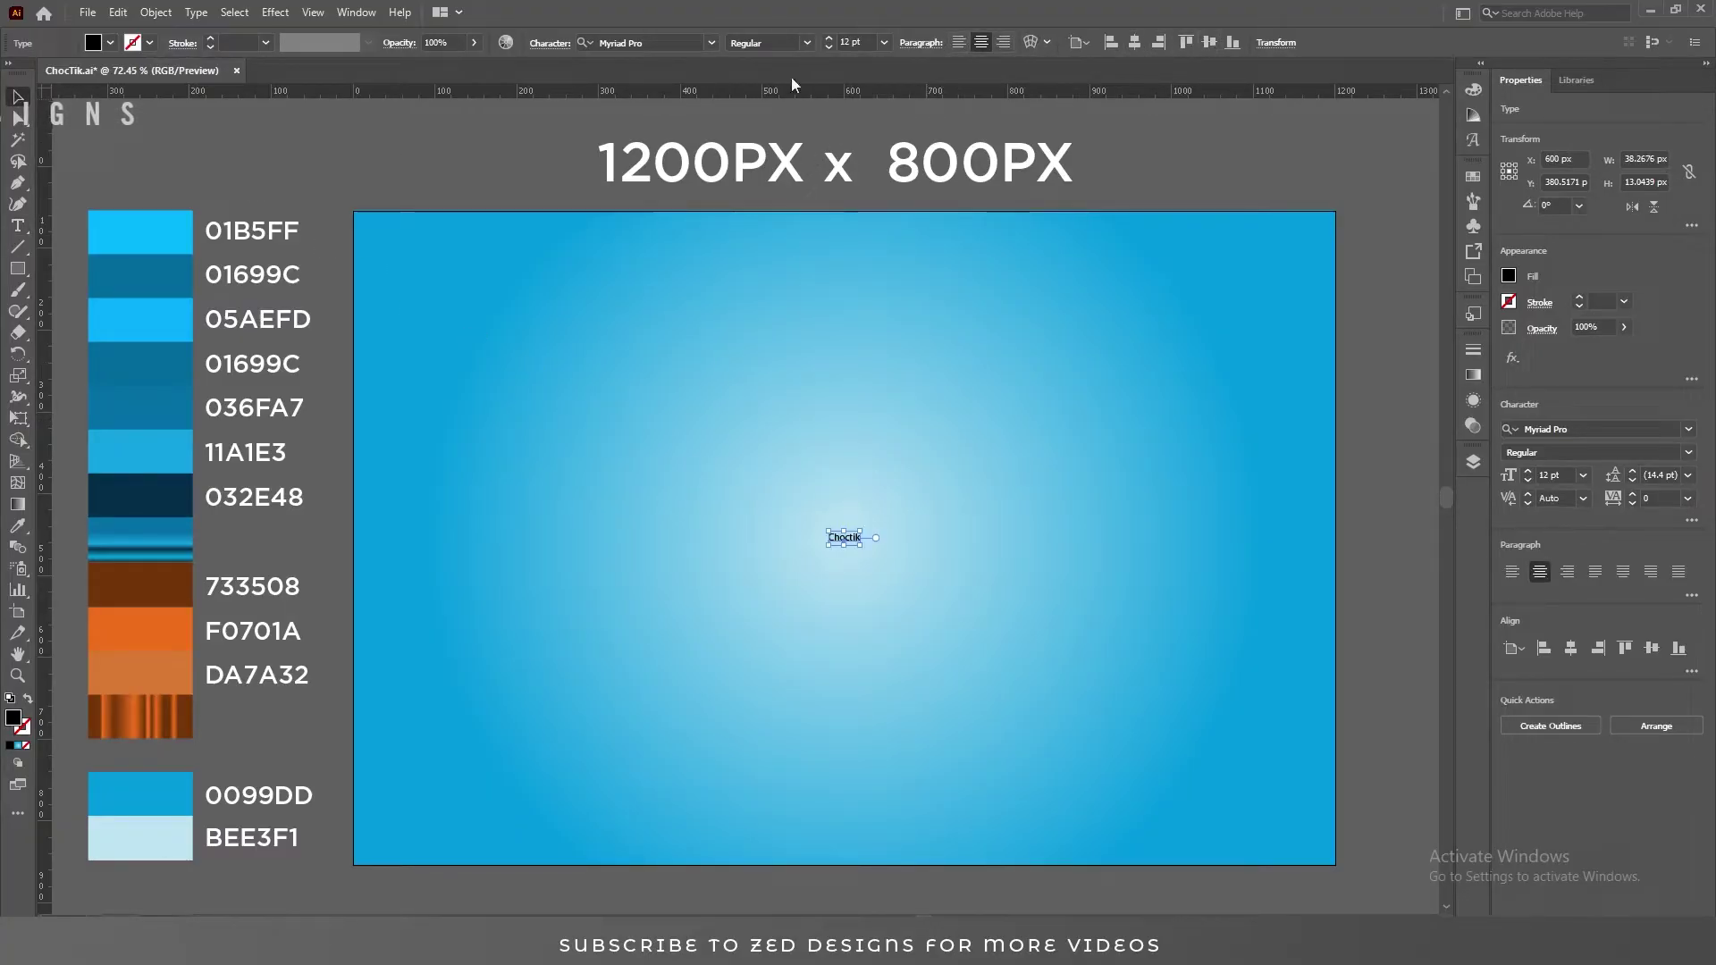
- Set the text to the Cheetah Kick - Personal Use font at 400 pt and centre it on the artboard again
left_click(672, 42)
type("cheet")
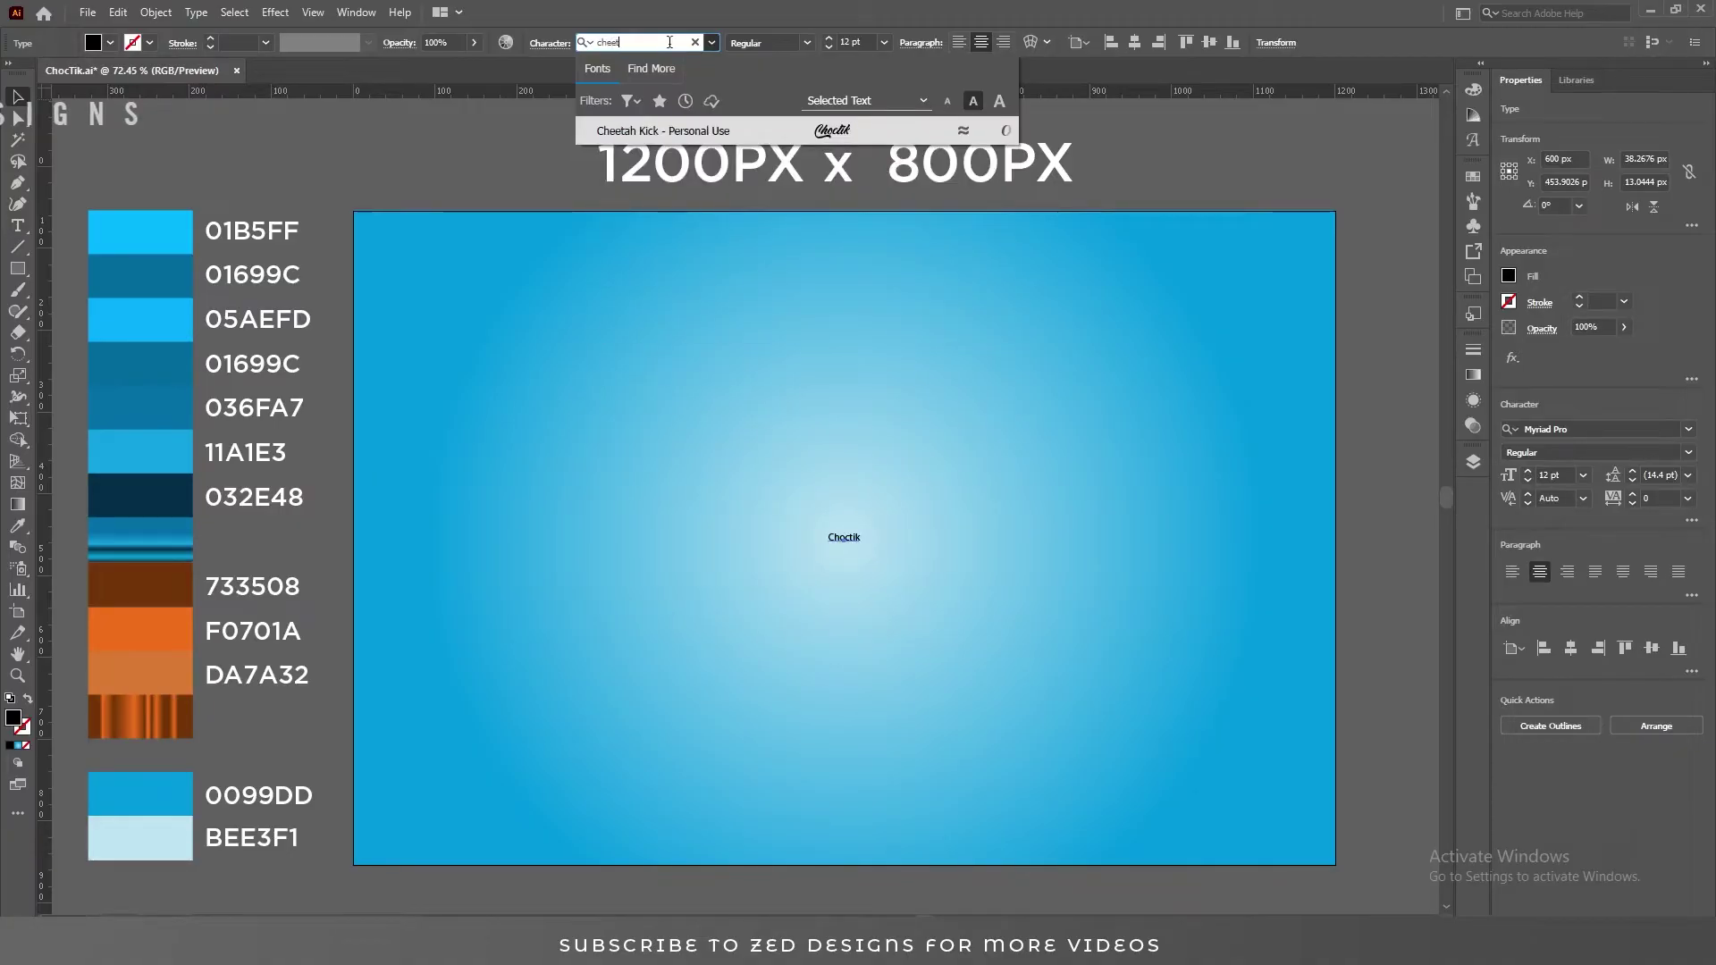
key("Tab")
key("Tab")
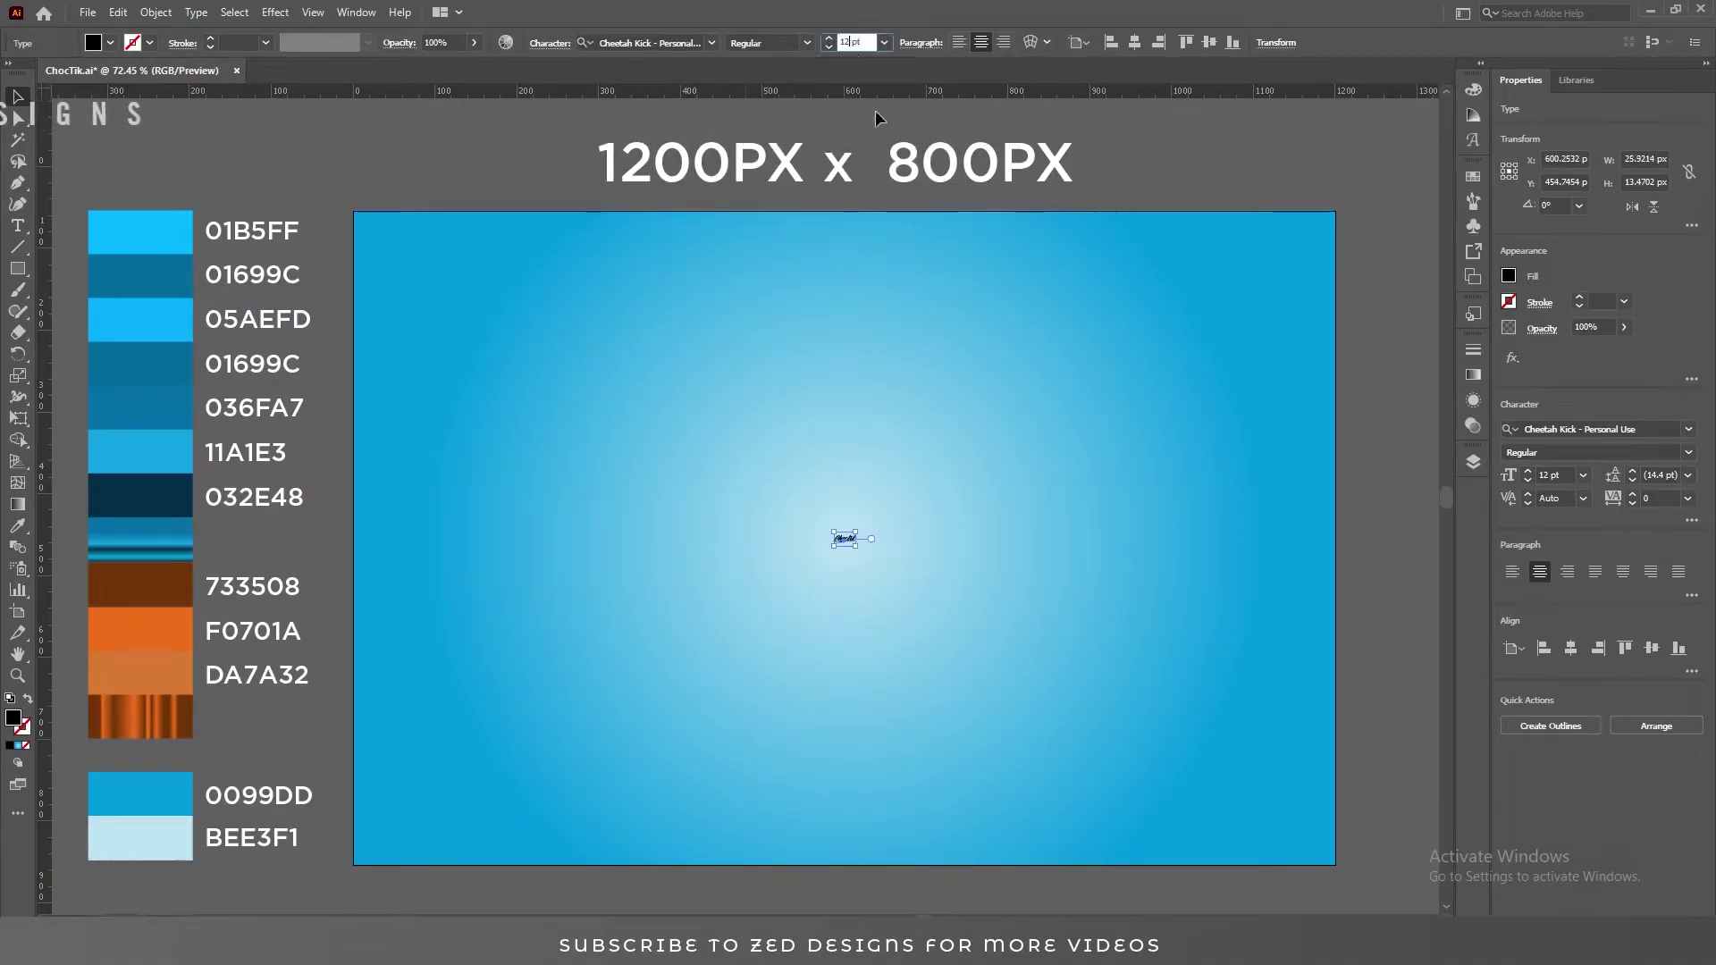
type("400")
key("Return")
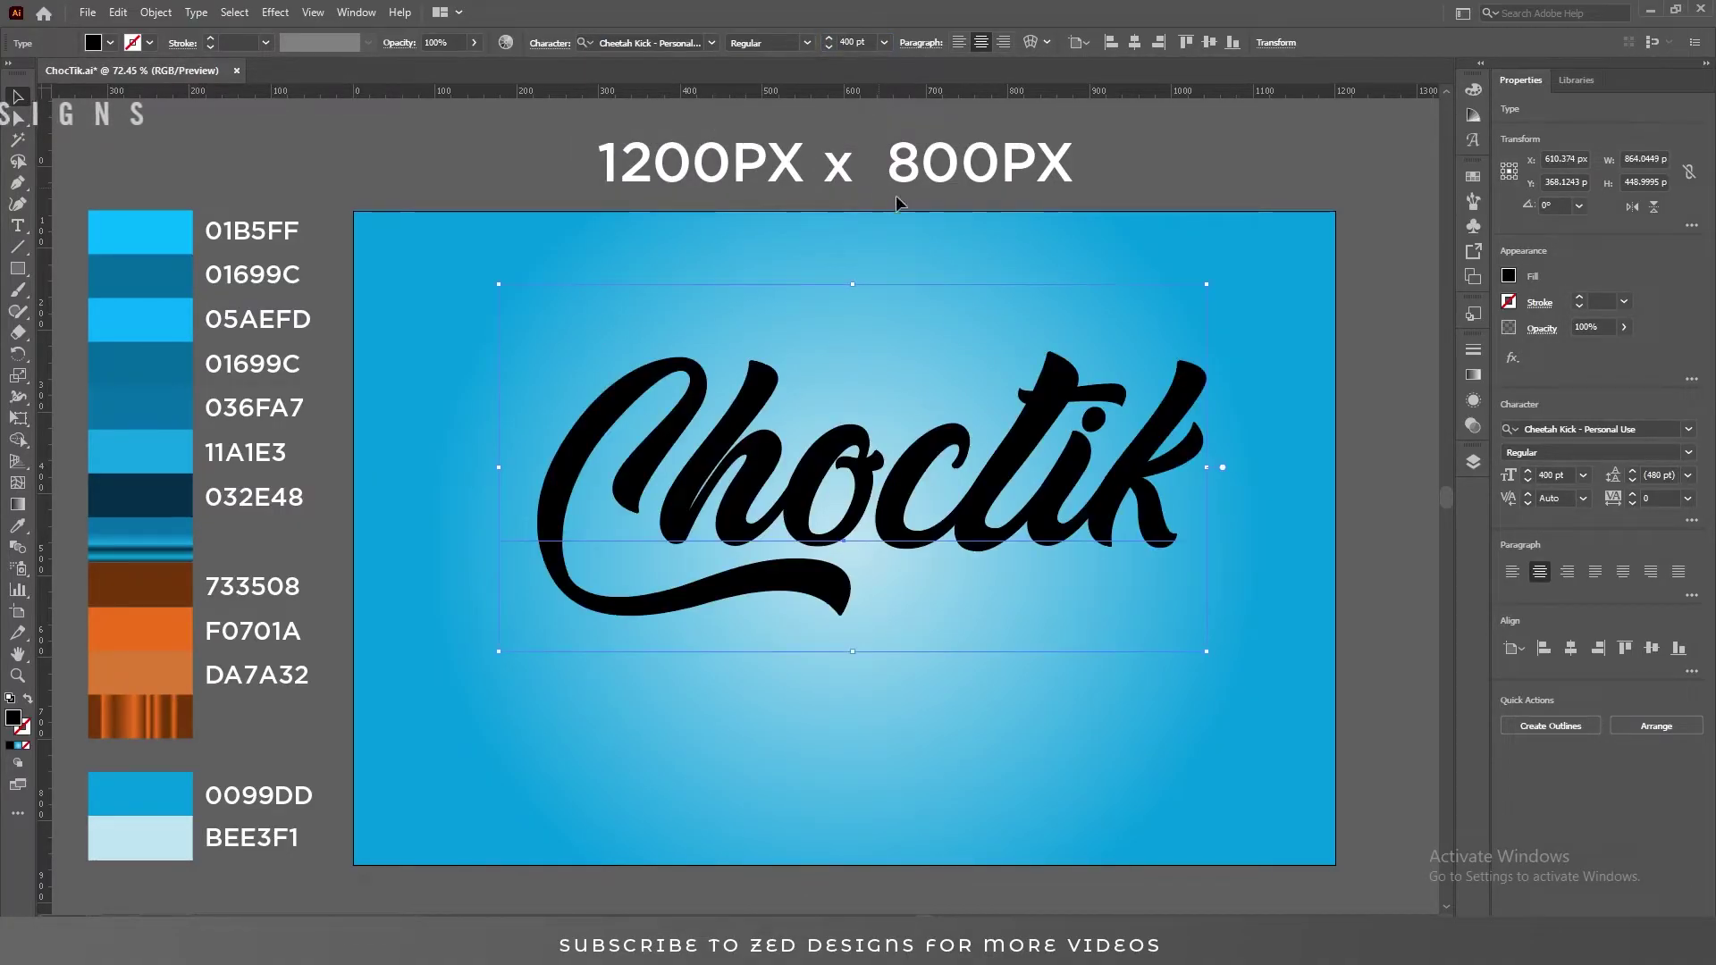
left_click(1133, 42)
left_click(1209, 42)
- Replace the final k with its looping swash alternate glyph and recentre the text horizontally on the artboard
double_click(1129, 547)
left_click_drag(1129, 548, 1199, 729)
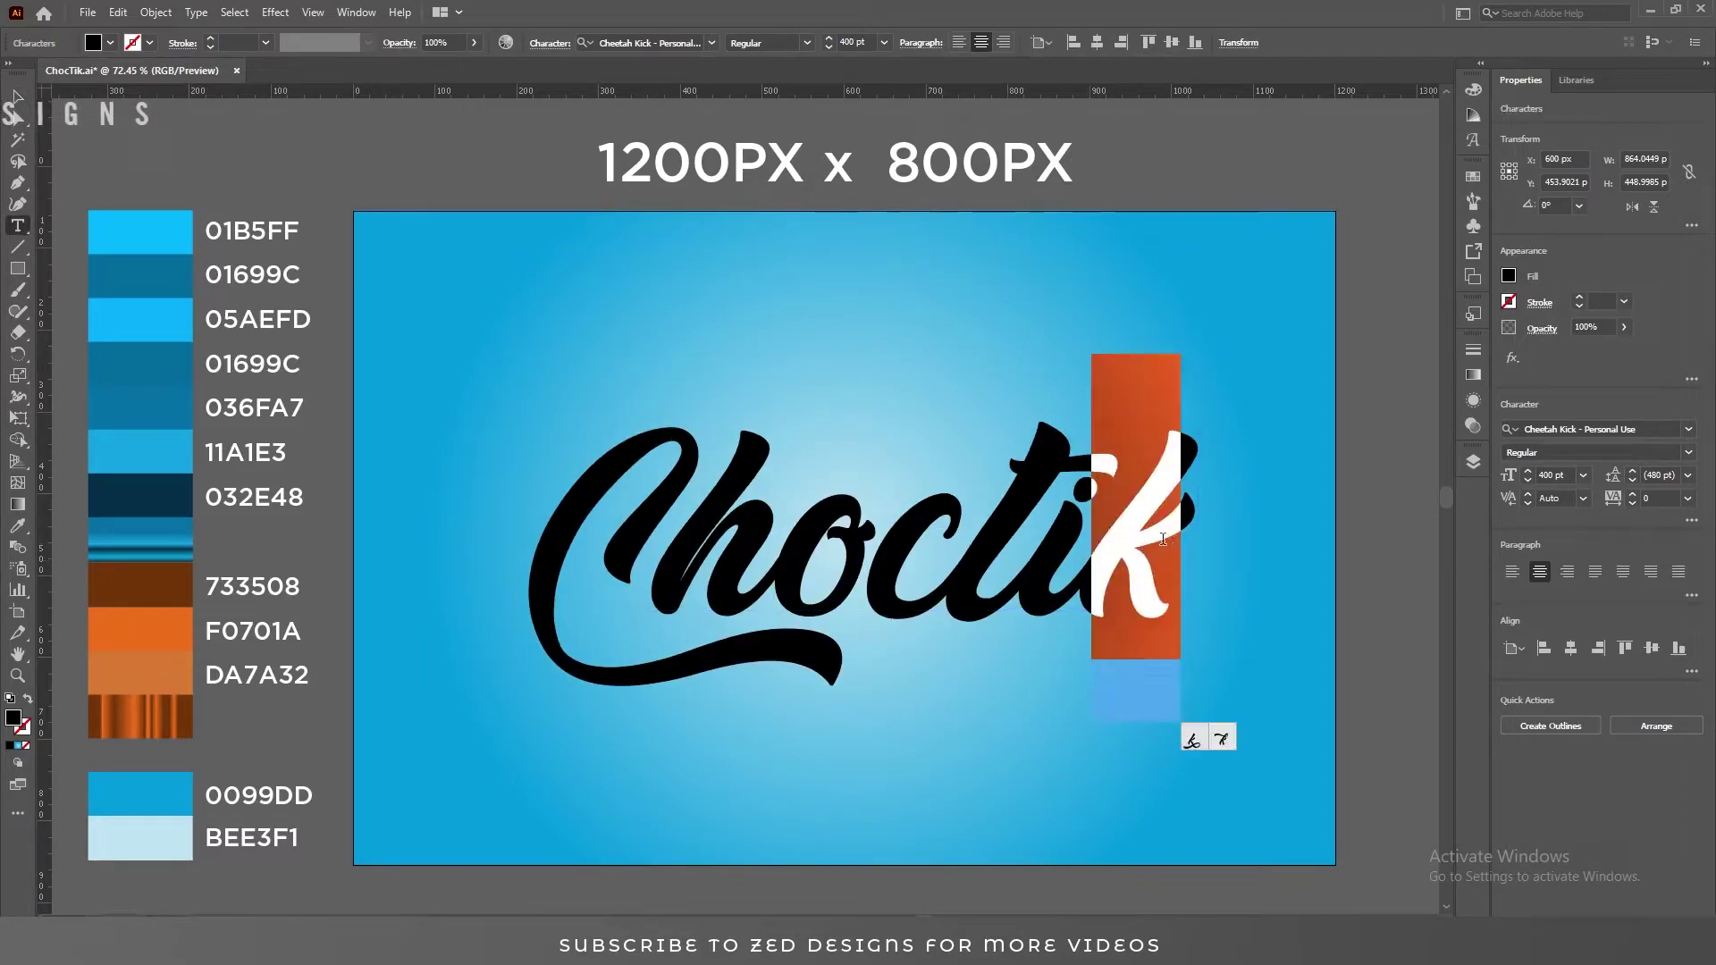
left_click(1203, 745)
key("Escape")
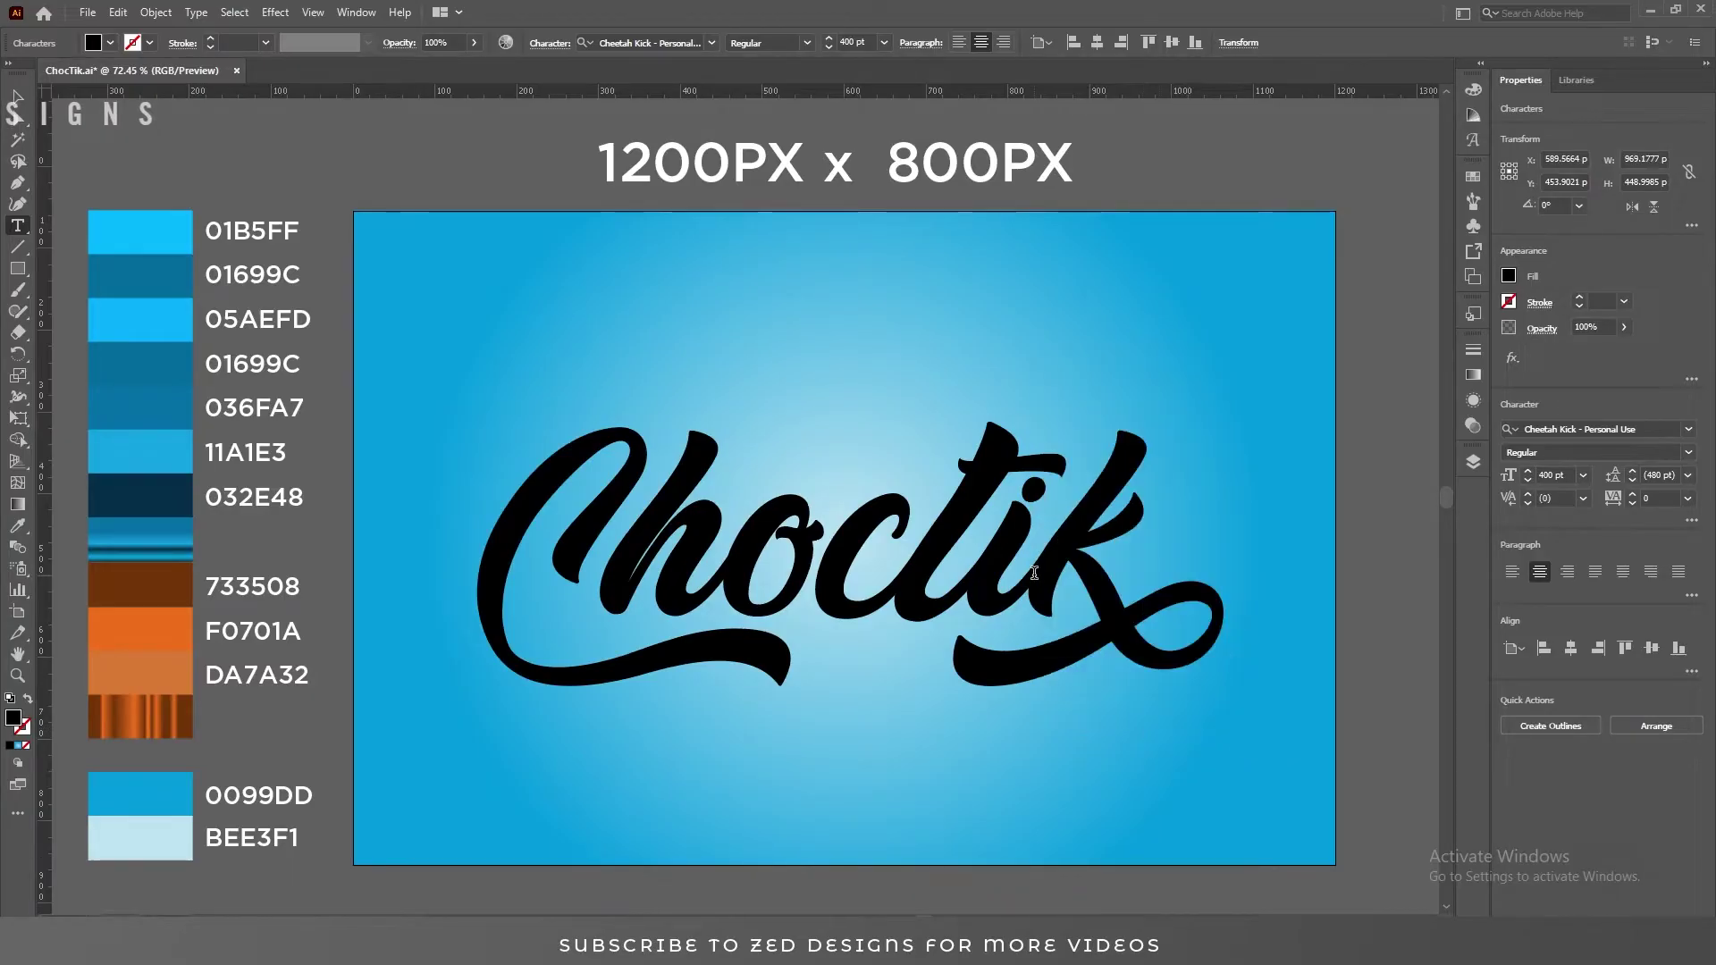
left_click(17, 95)
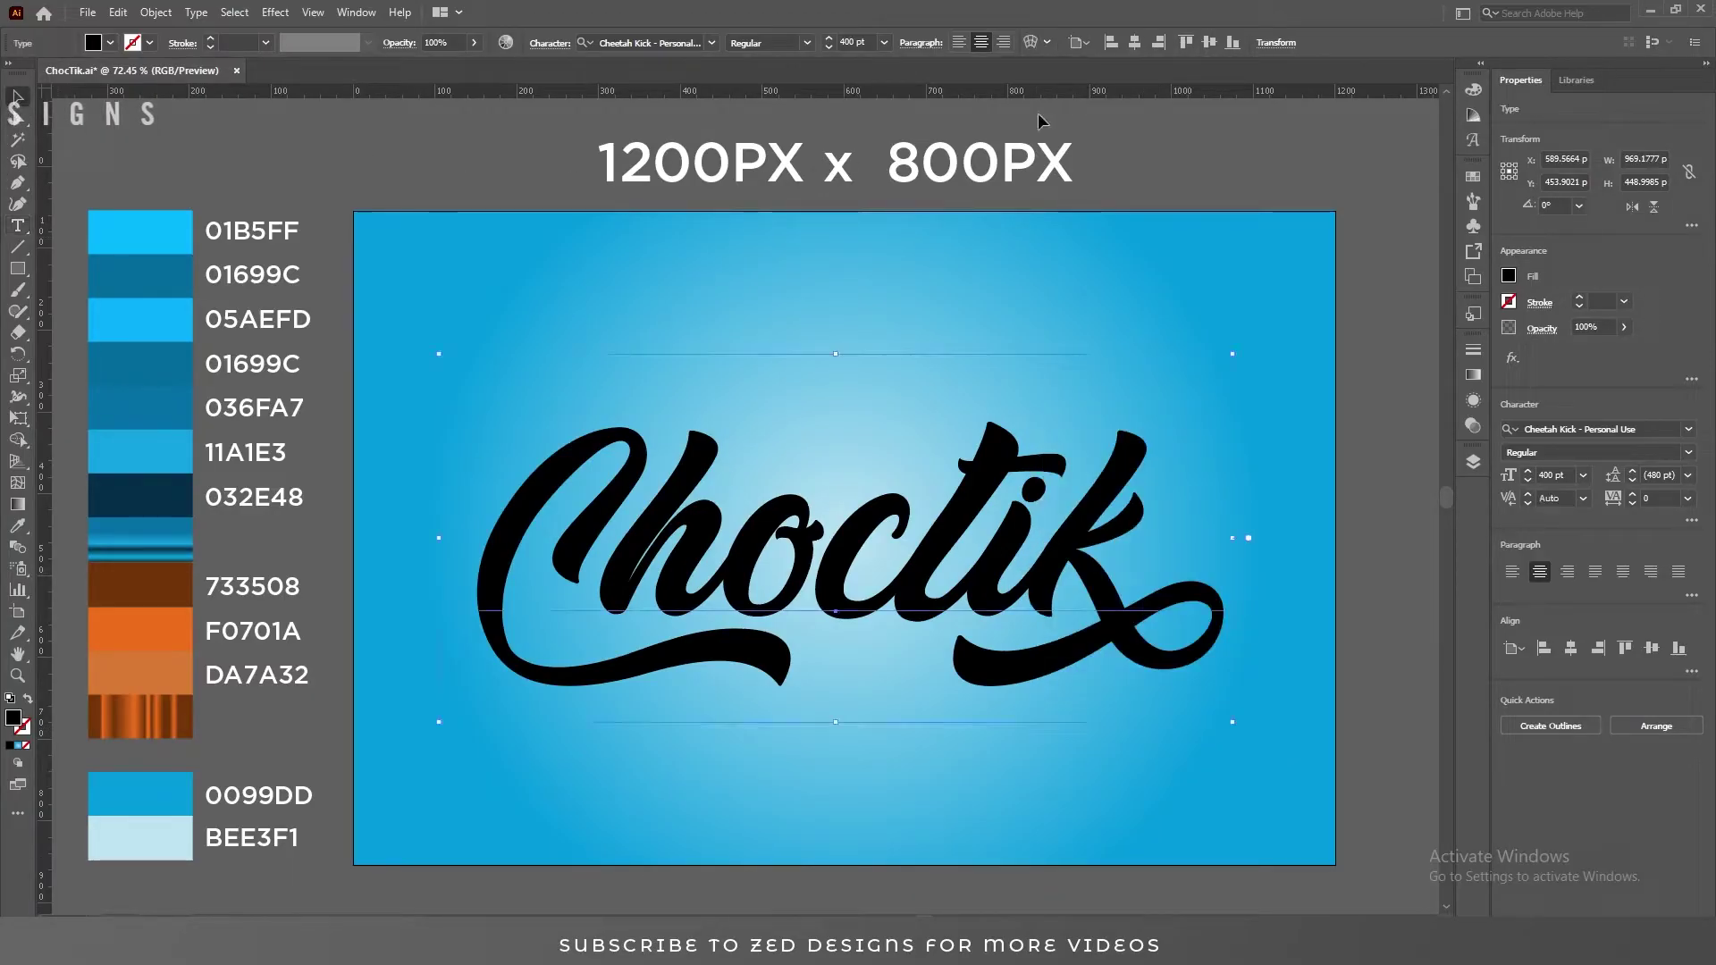
left_click(1134, 42)
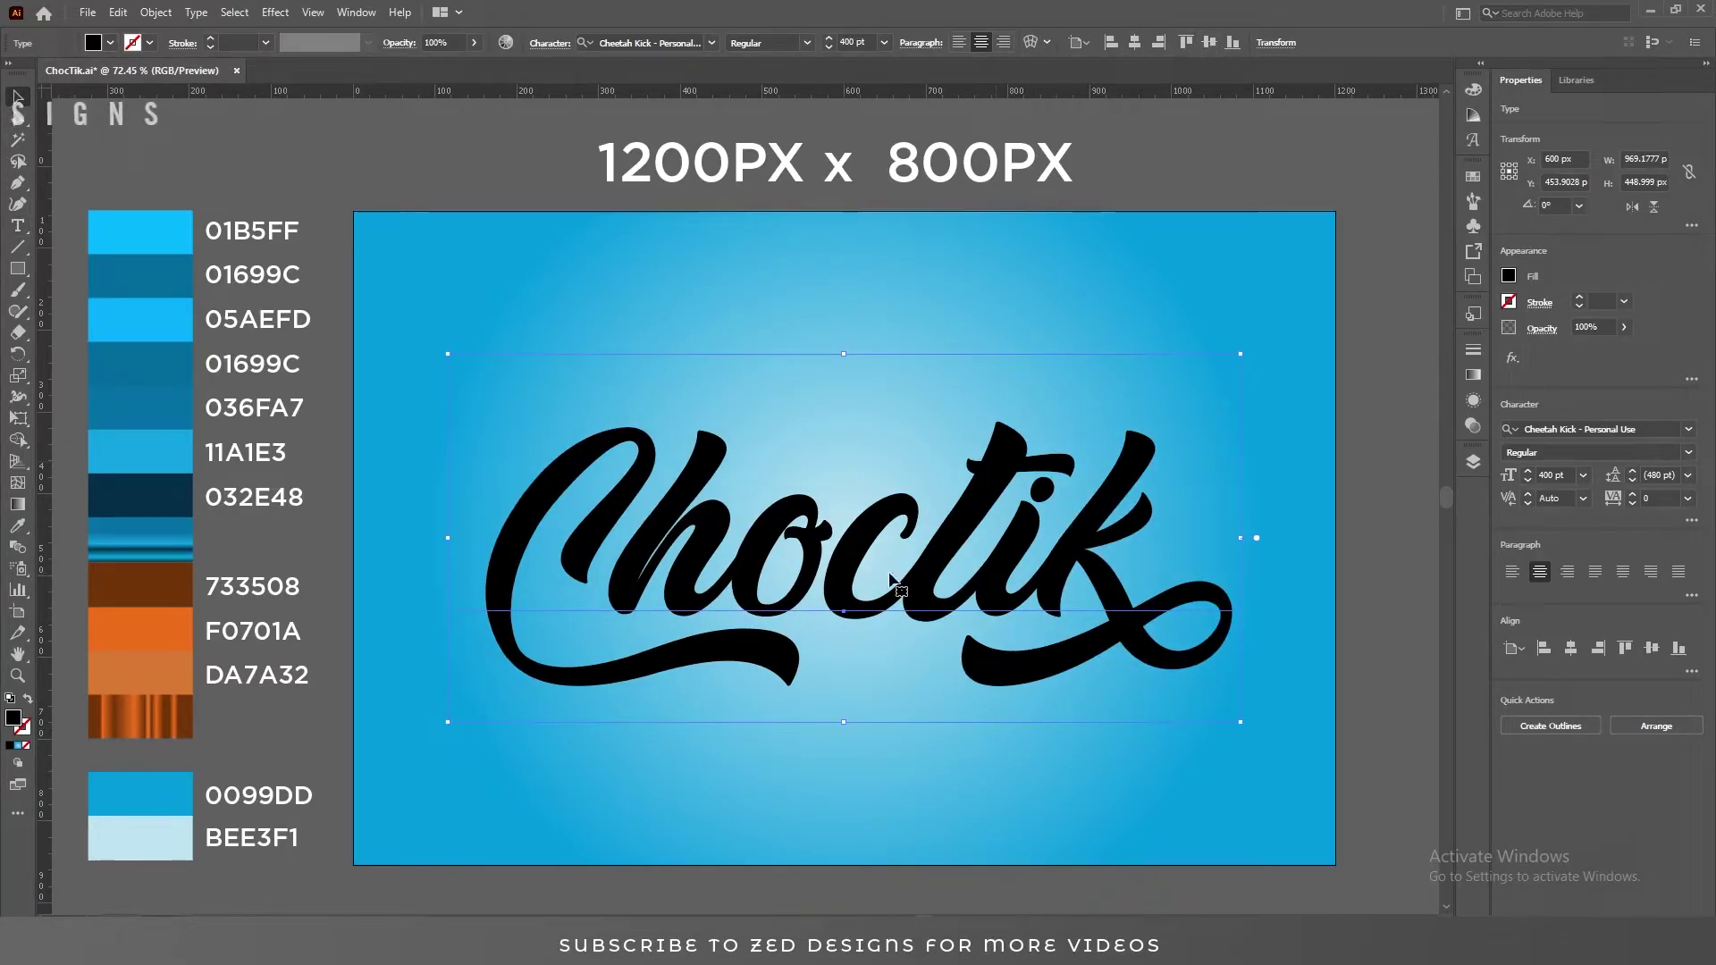
- Remove the text's character fill and add a new fill to the text object's appearance
left_click(25, 749)
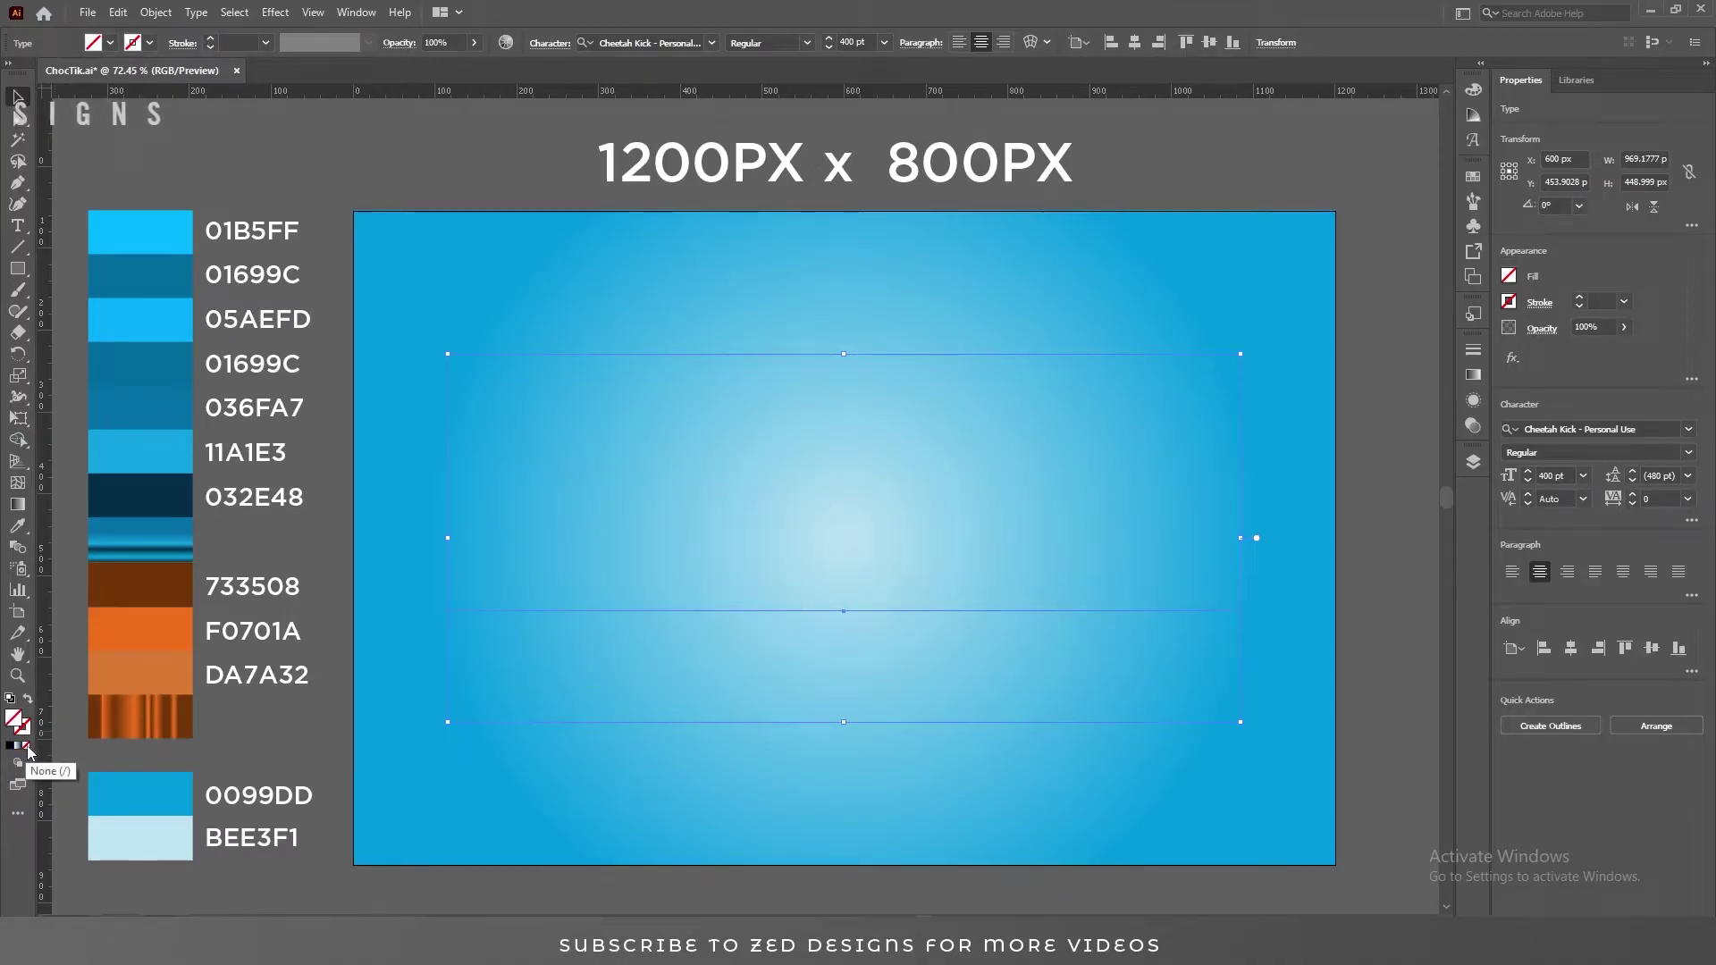
left_click(1473, 402)
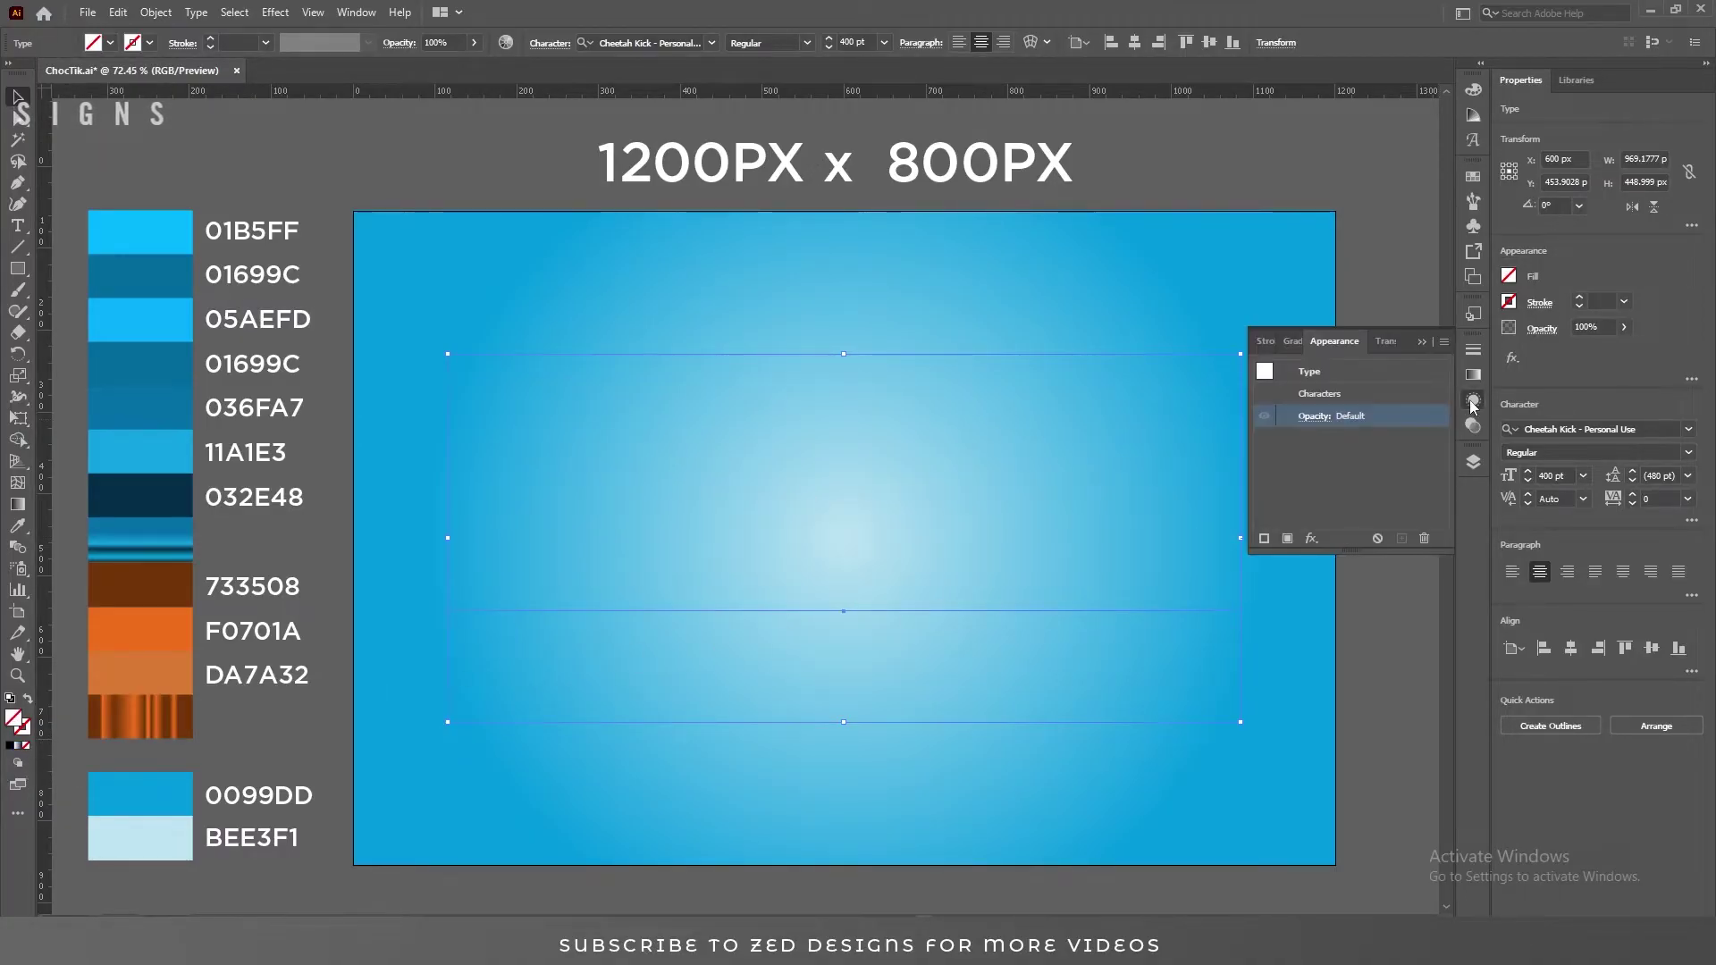
left_click(1287, 539)
left_click_drag(1336, 548, 1336, 729)
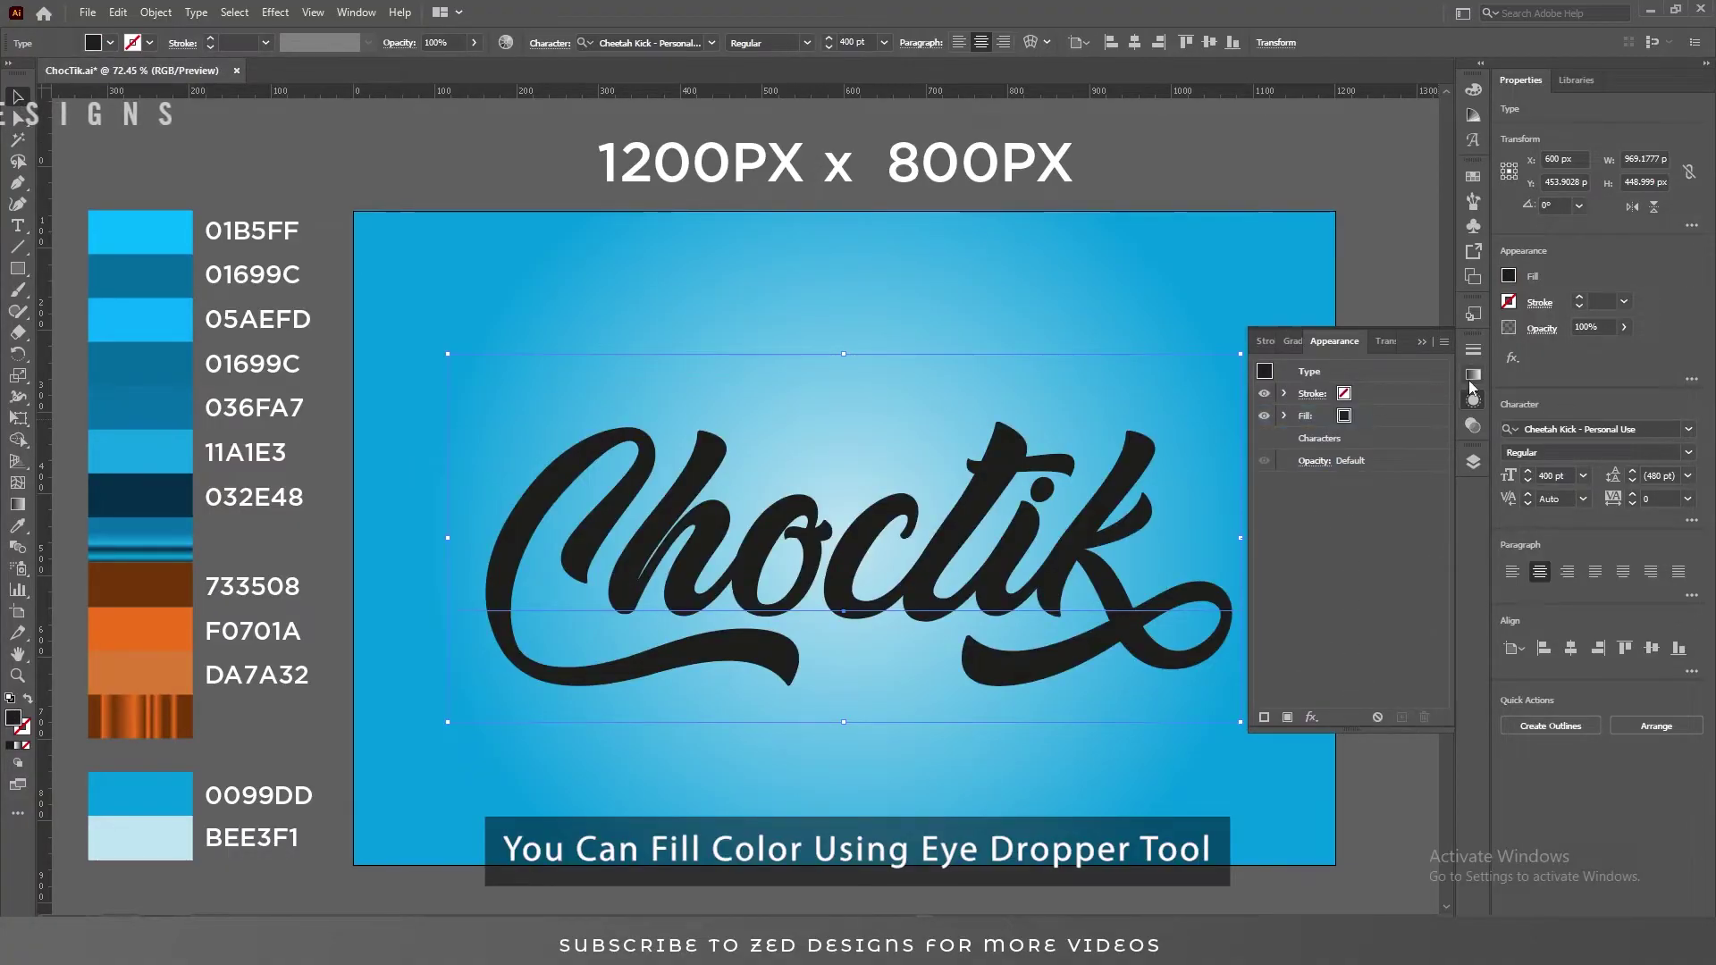
- Apply a linear gradient to the text's new fill and set its angle to 90°
left_click(1292, 341)
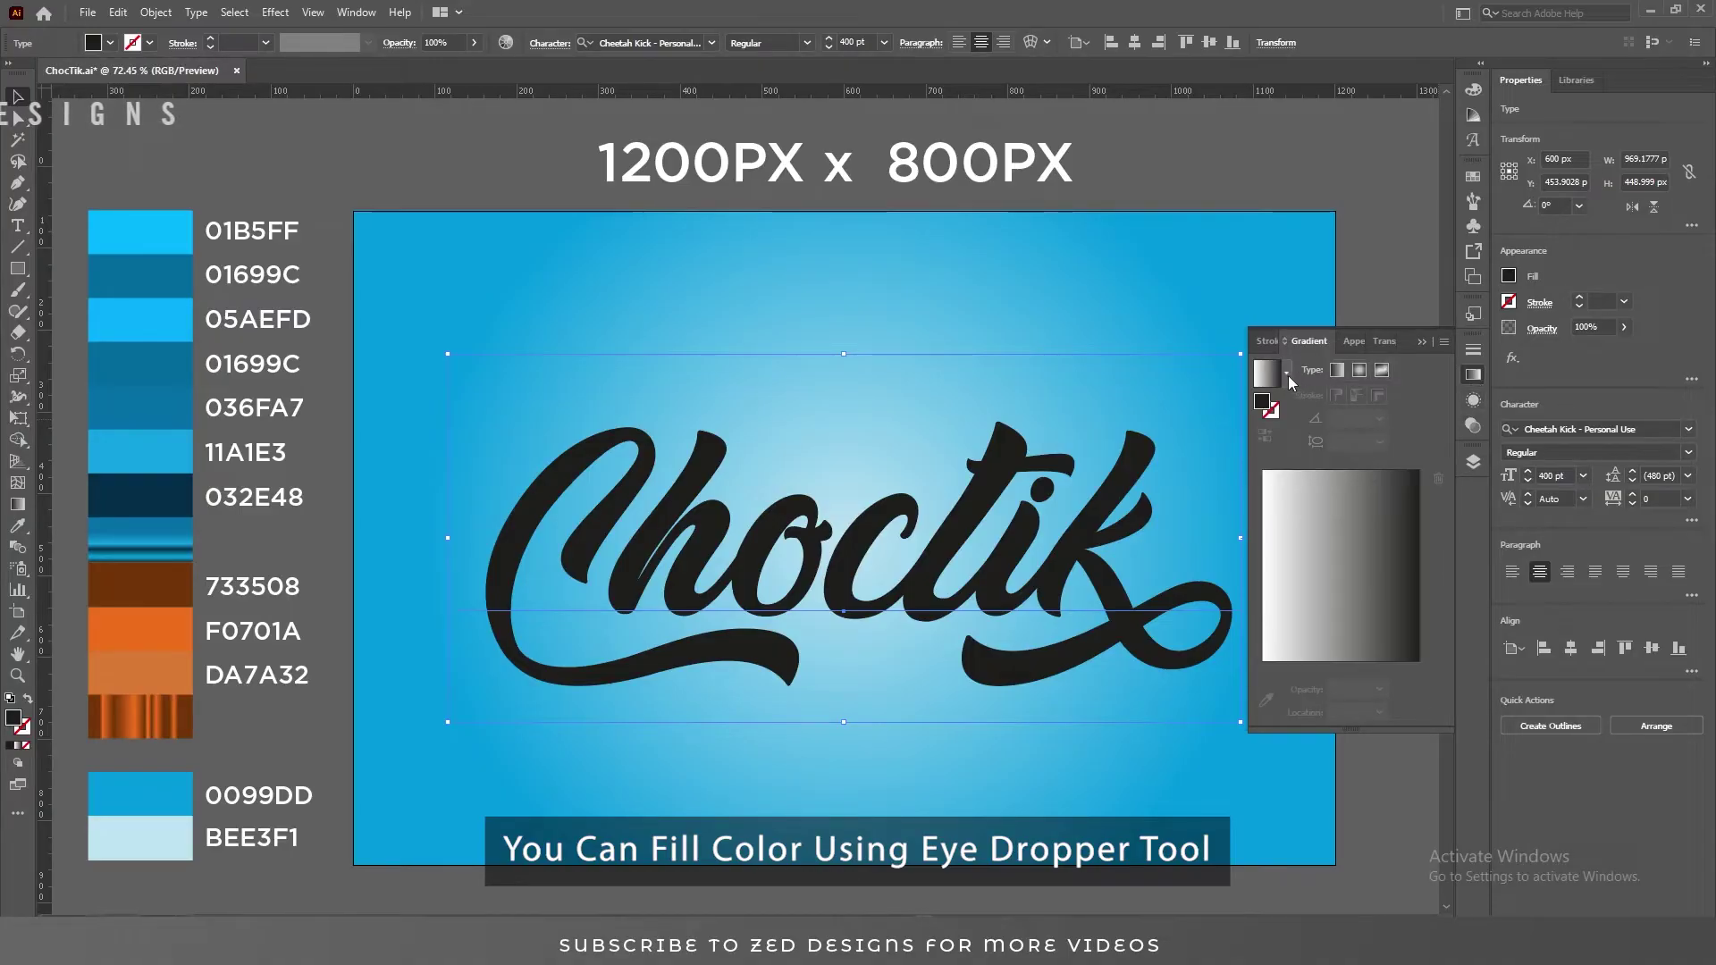
left_click(1286, 372)
left_click(1269, 411)
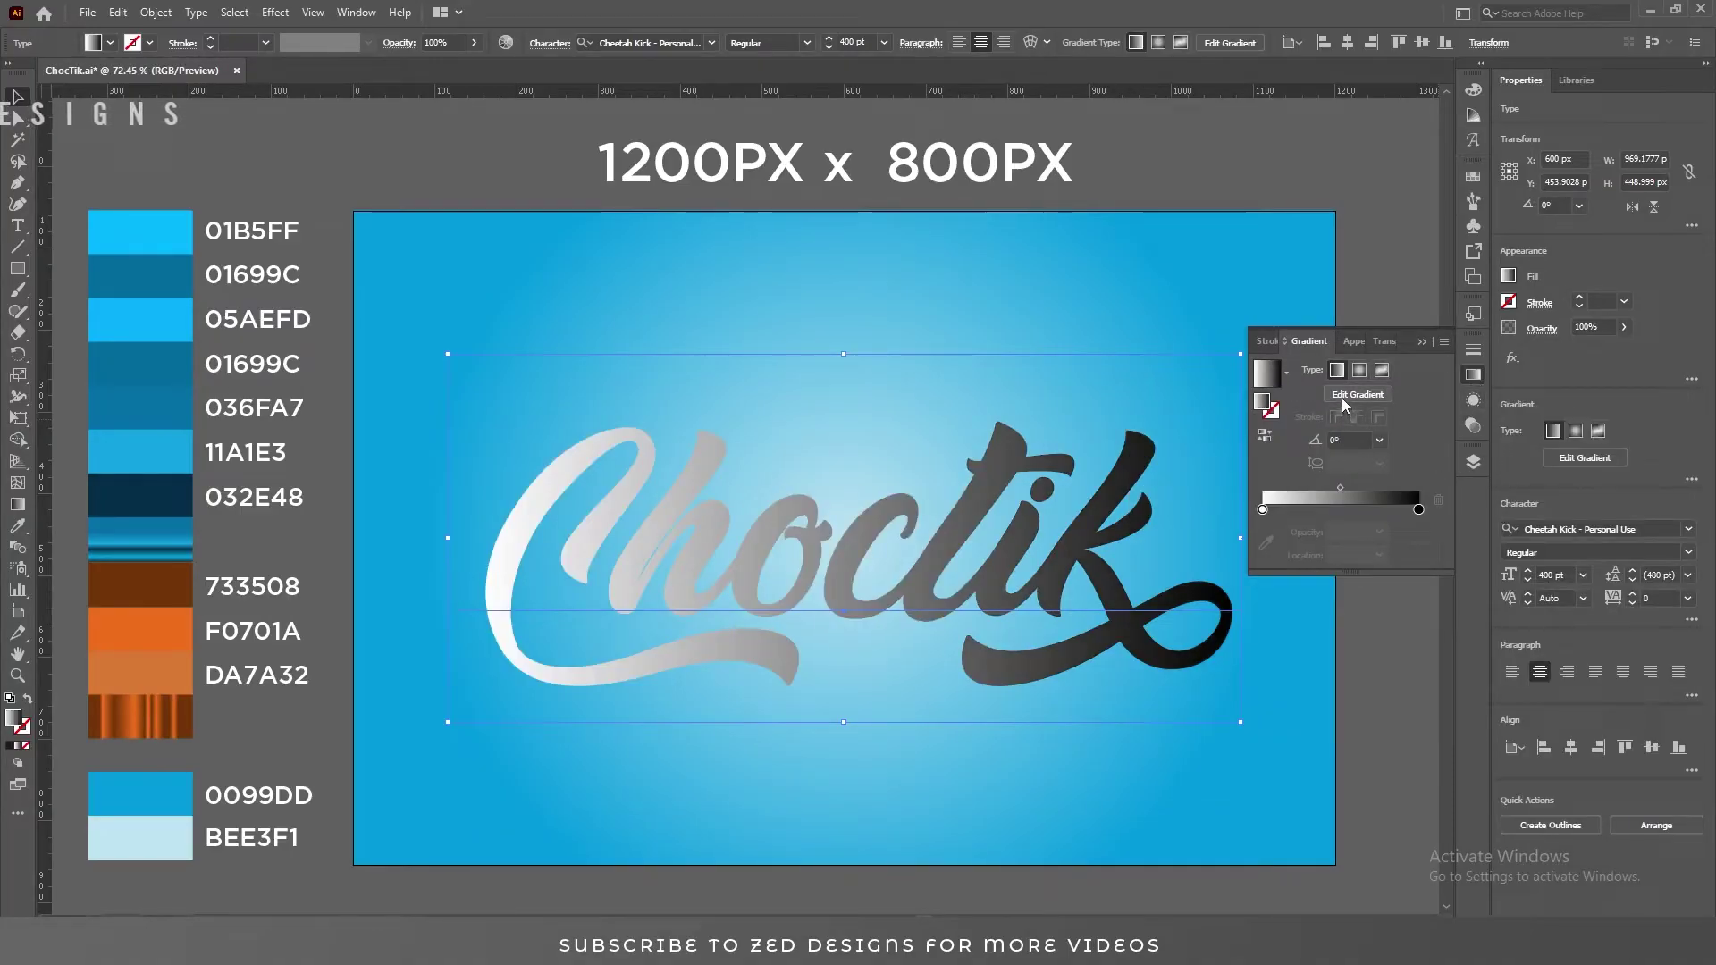
left_click(1379, 439)
left_click(1400, 536)
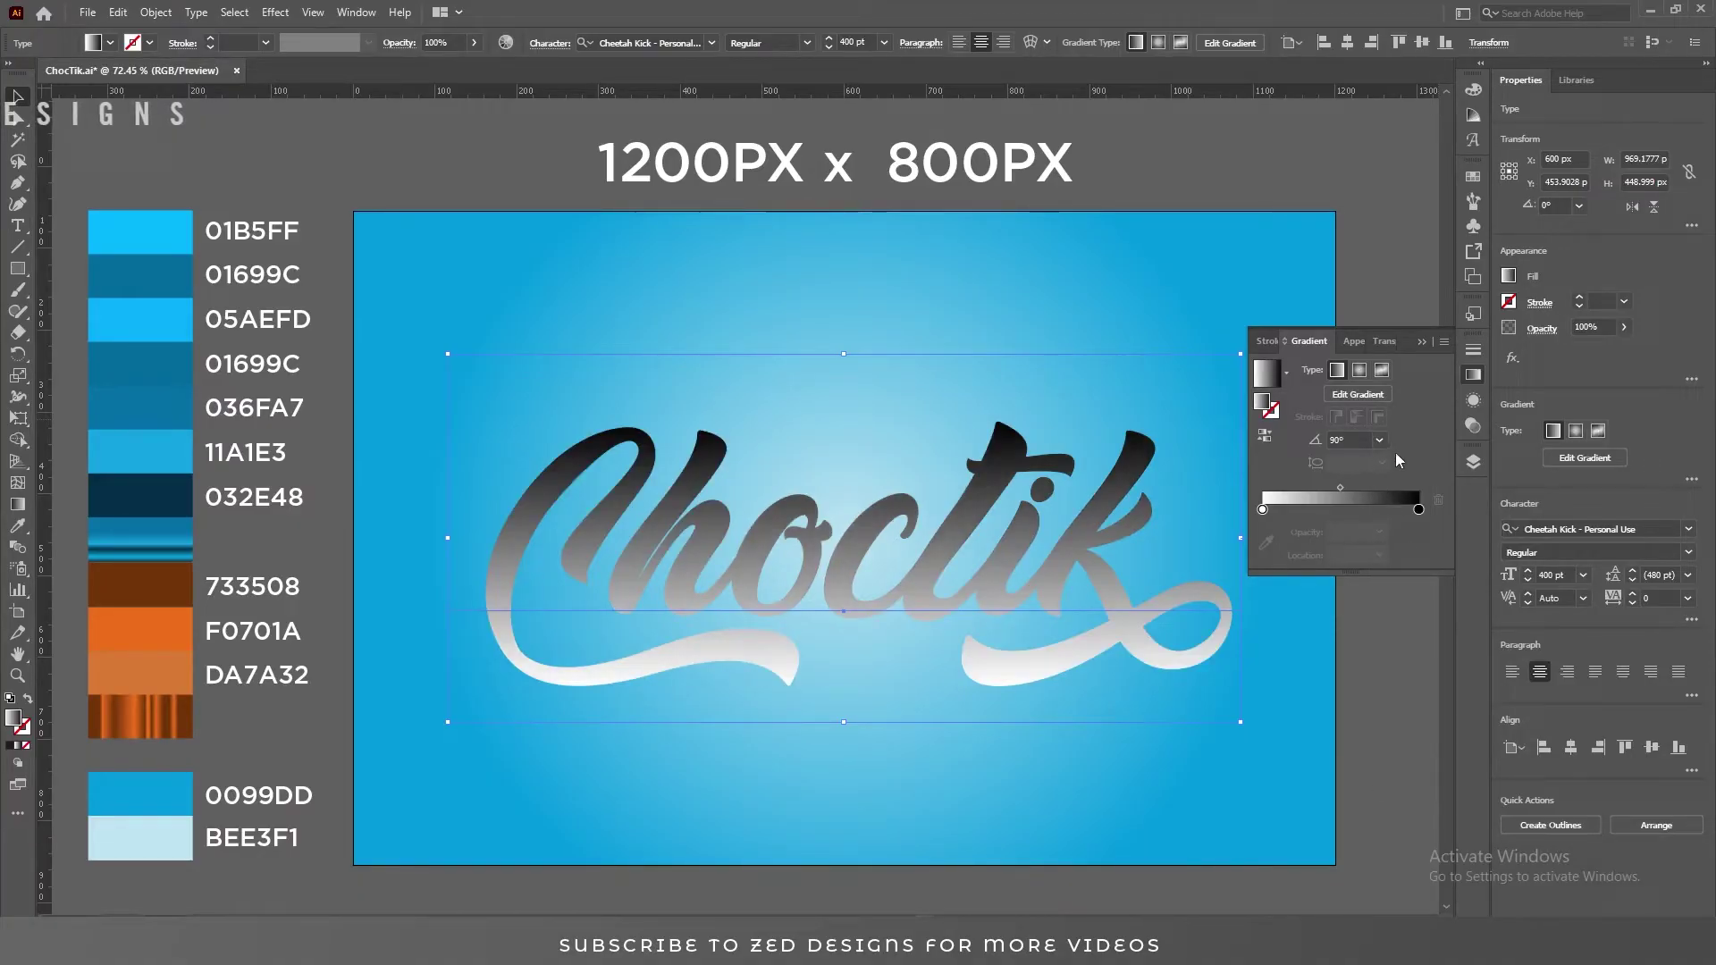
- Recolour the text gradient's start stop with the 01699C swatch and its end stop with the 01B5FF swatch
left_click(1262, 509)
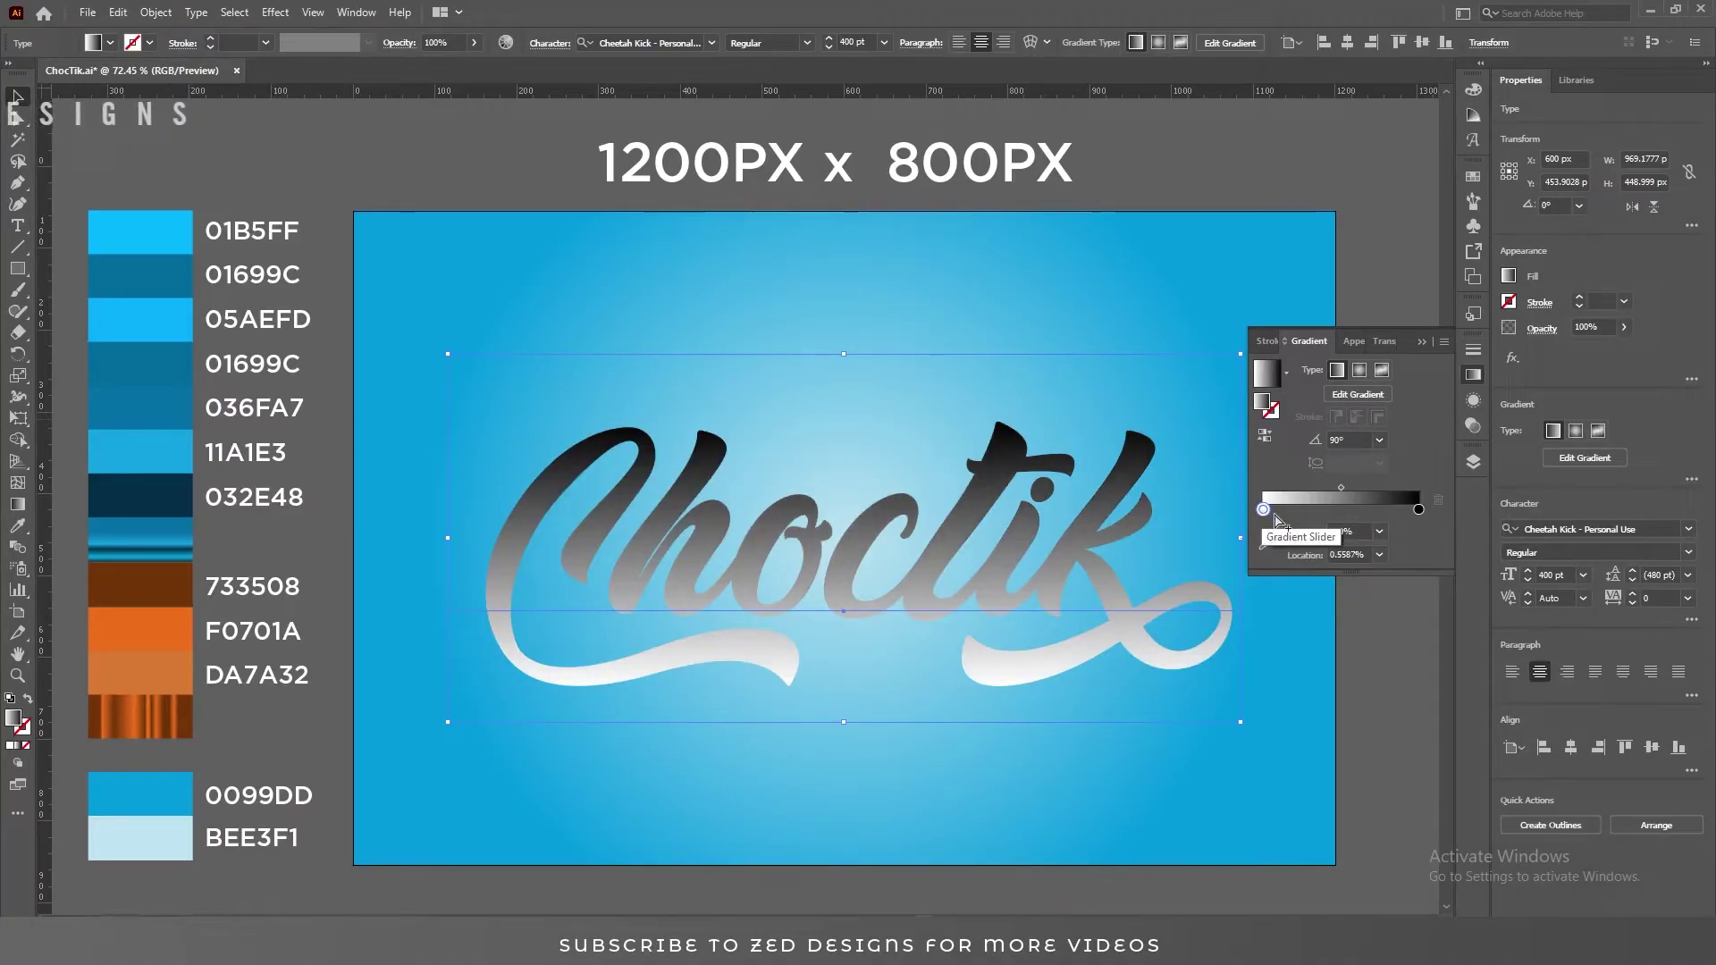
left_click(1265, 543)
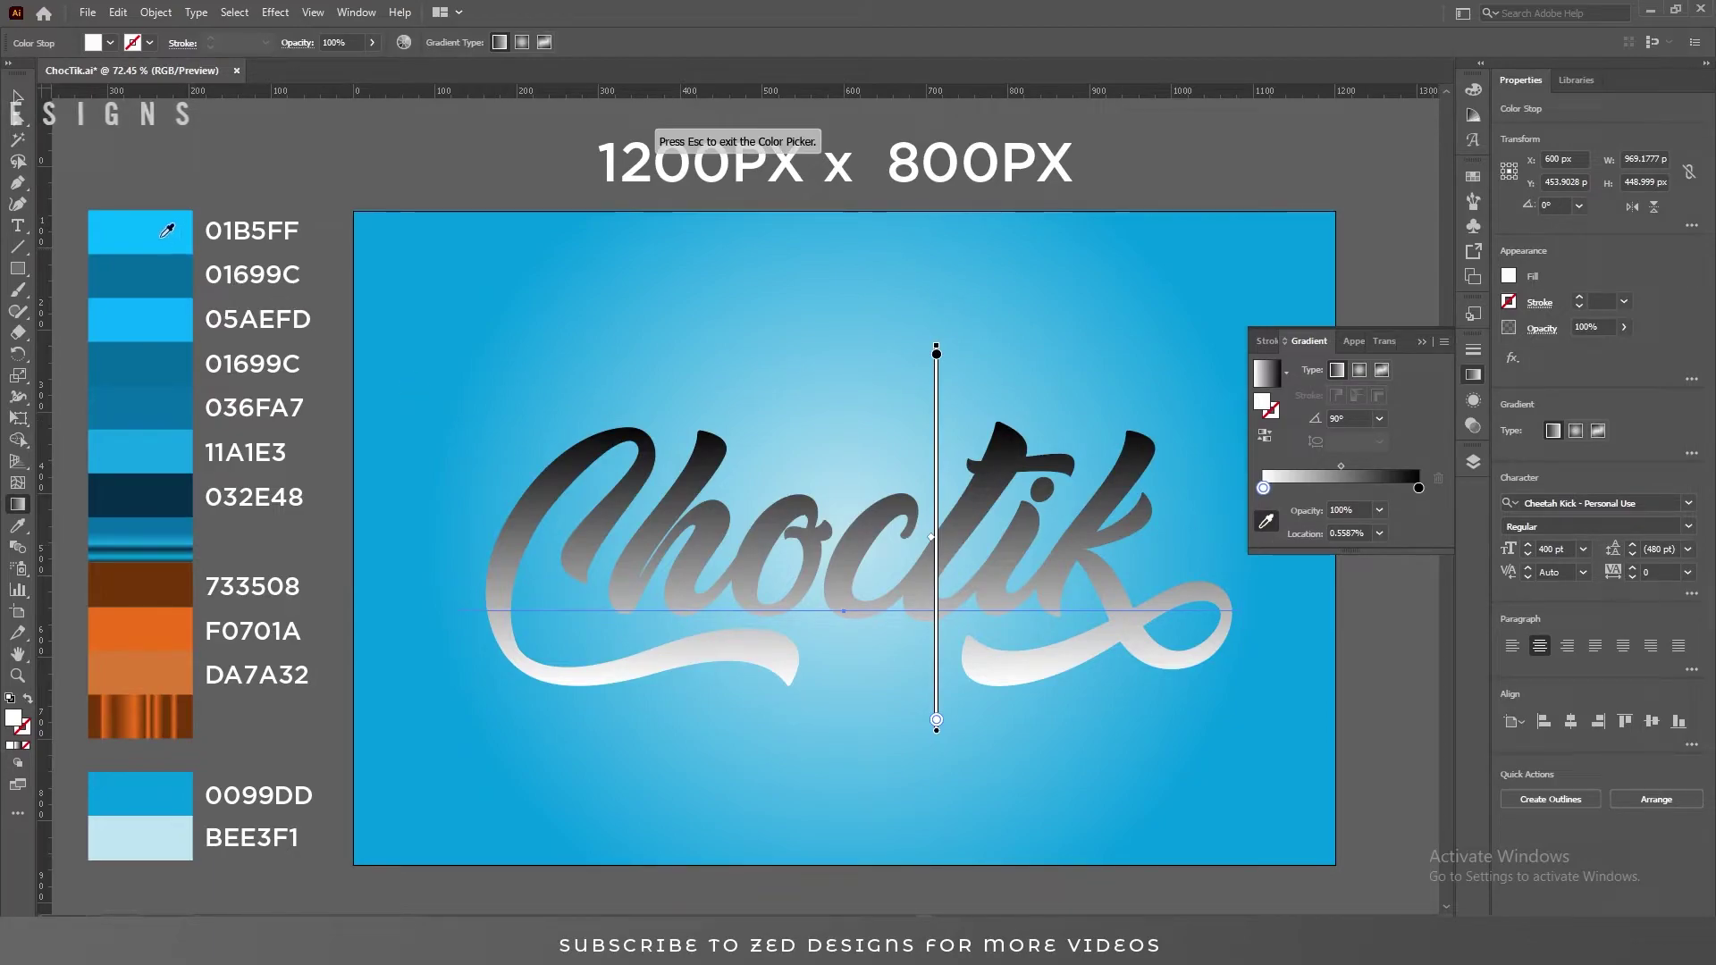
left_click(160, 274)
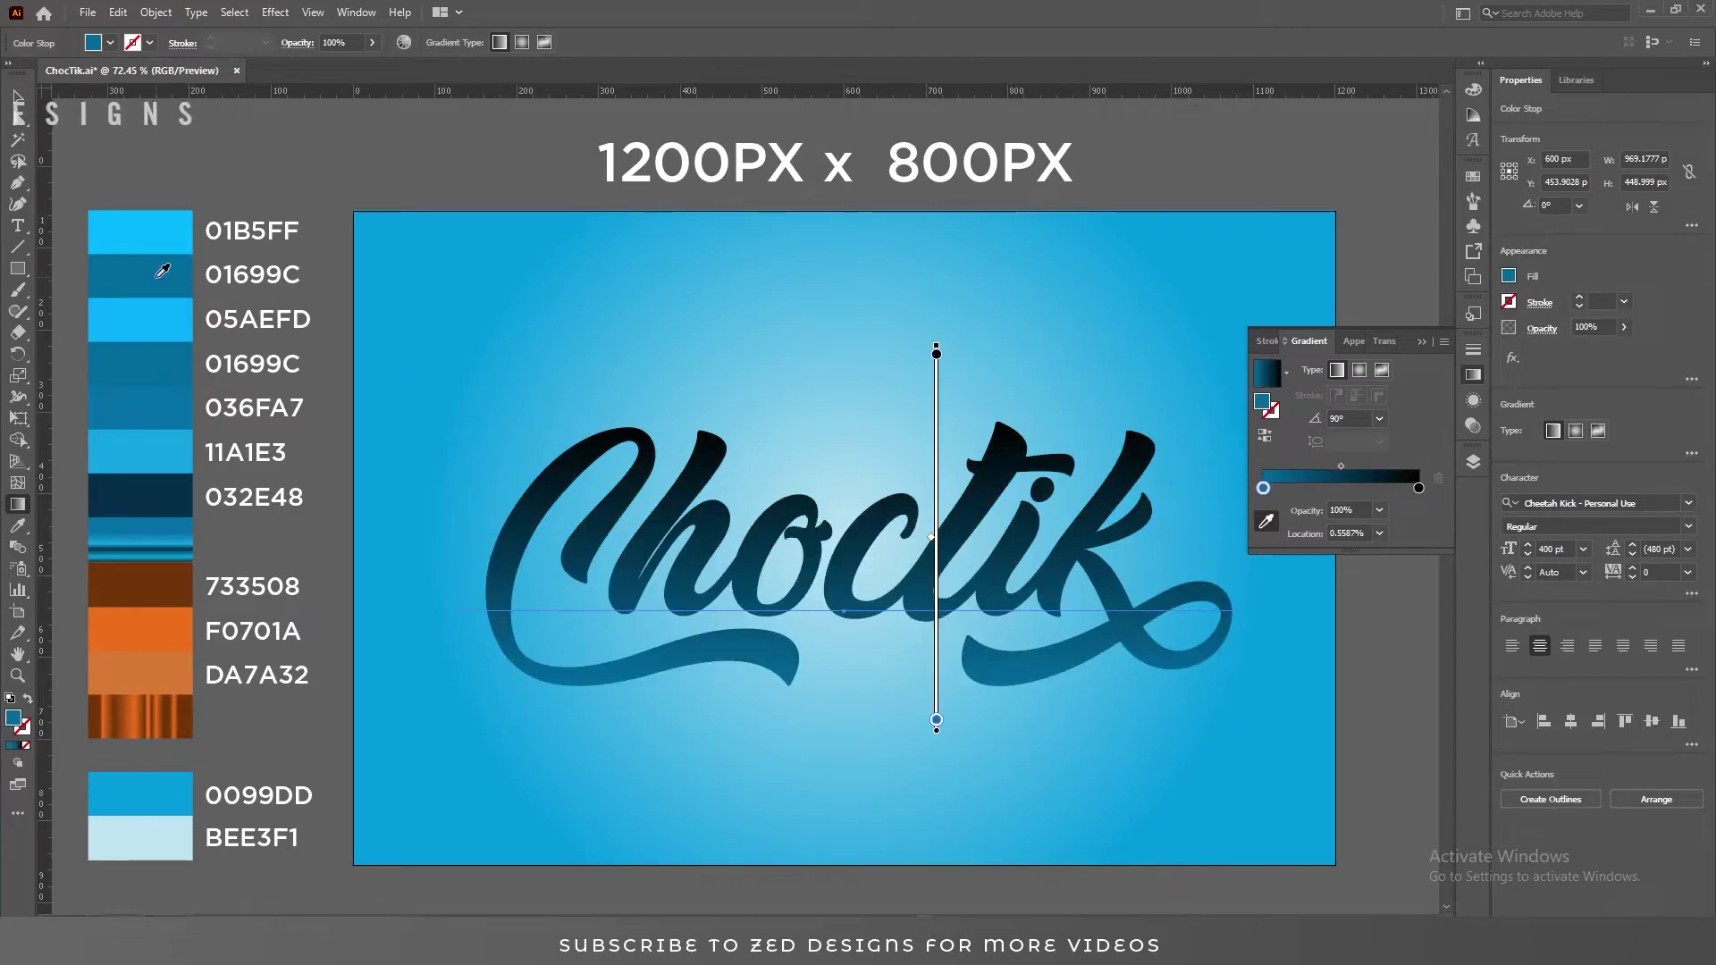
left_click(1419, 488)
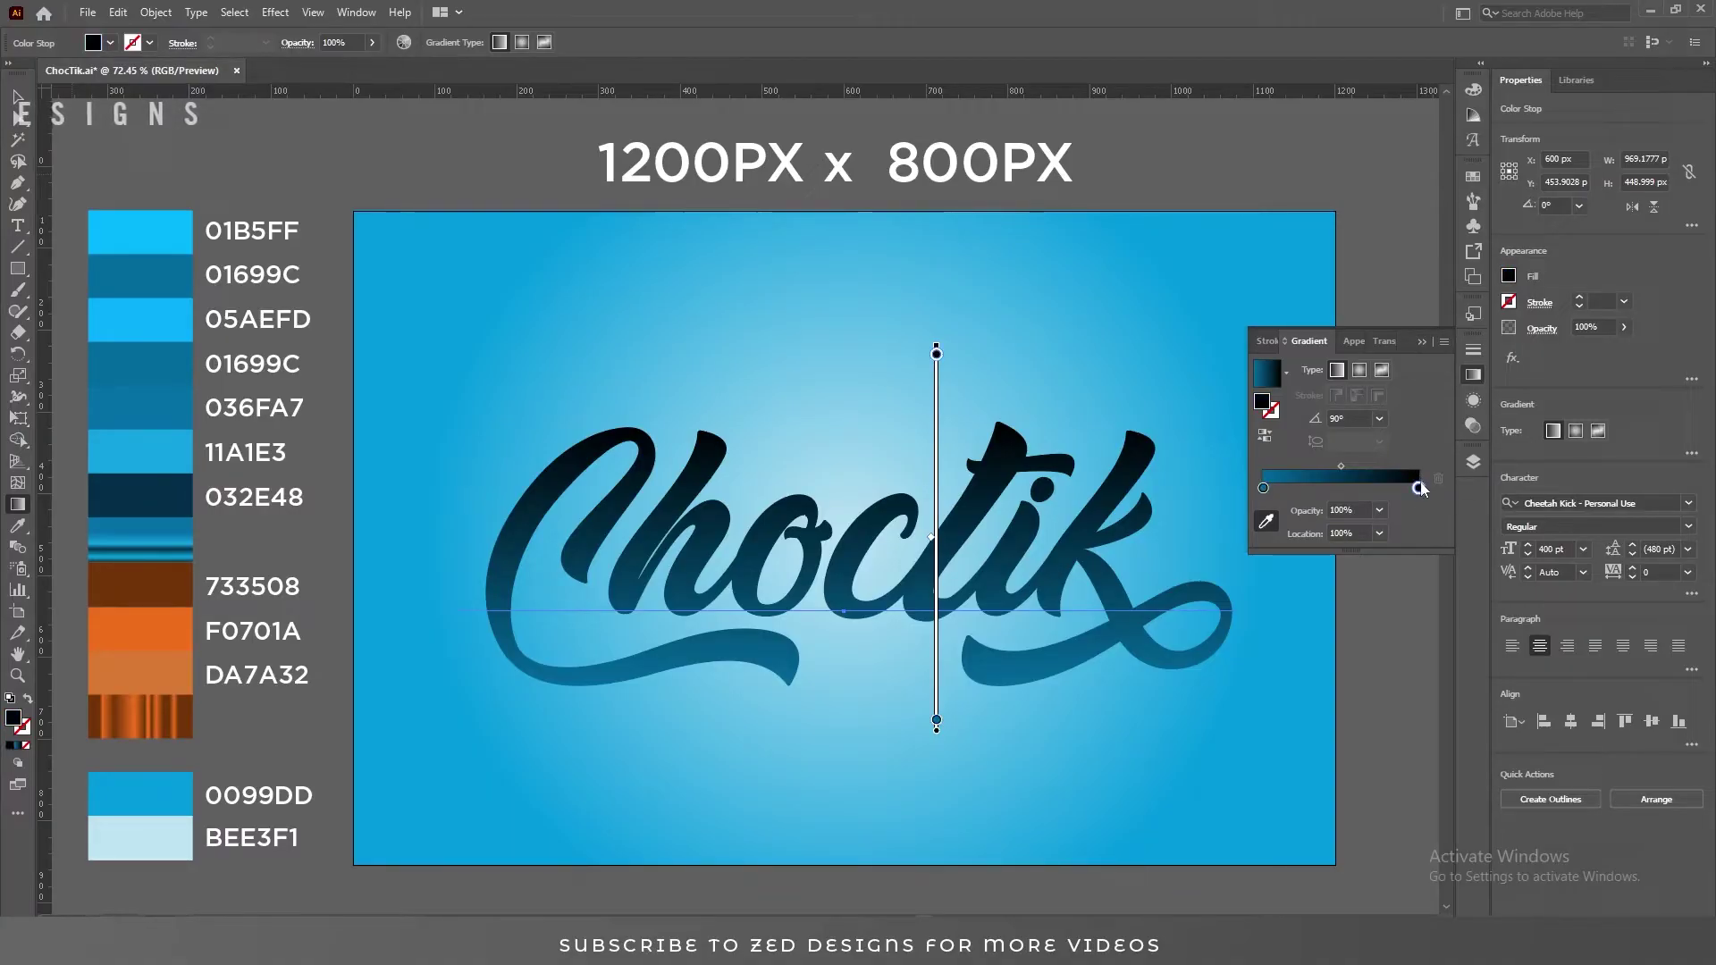
key("i")
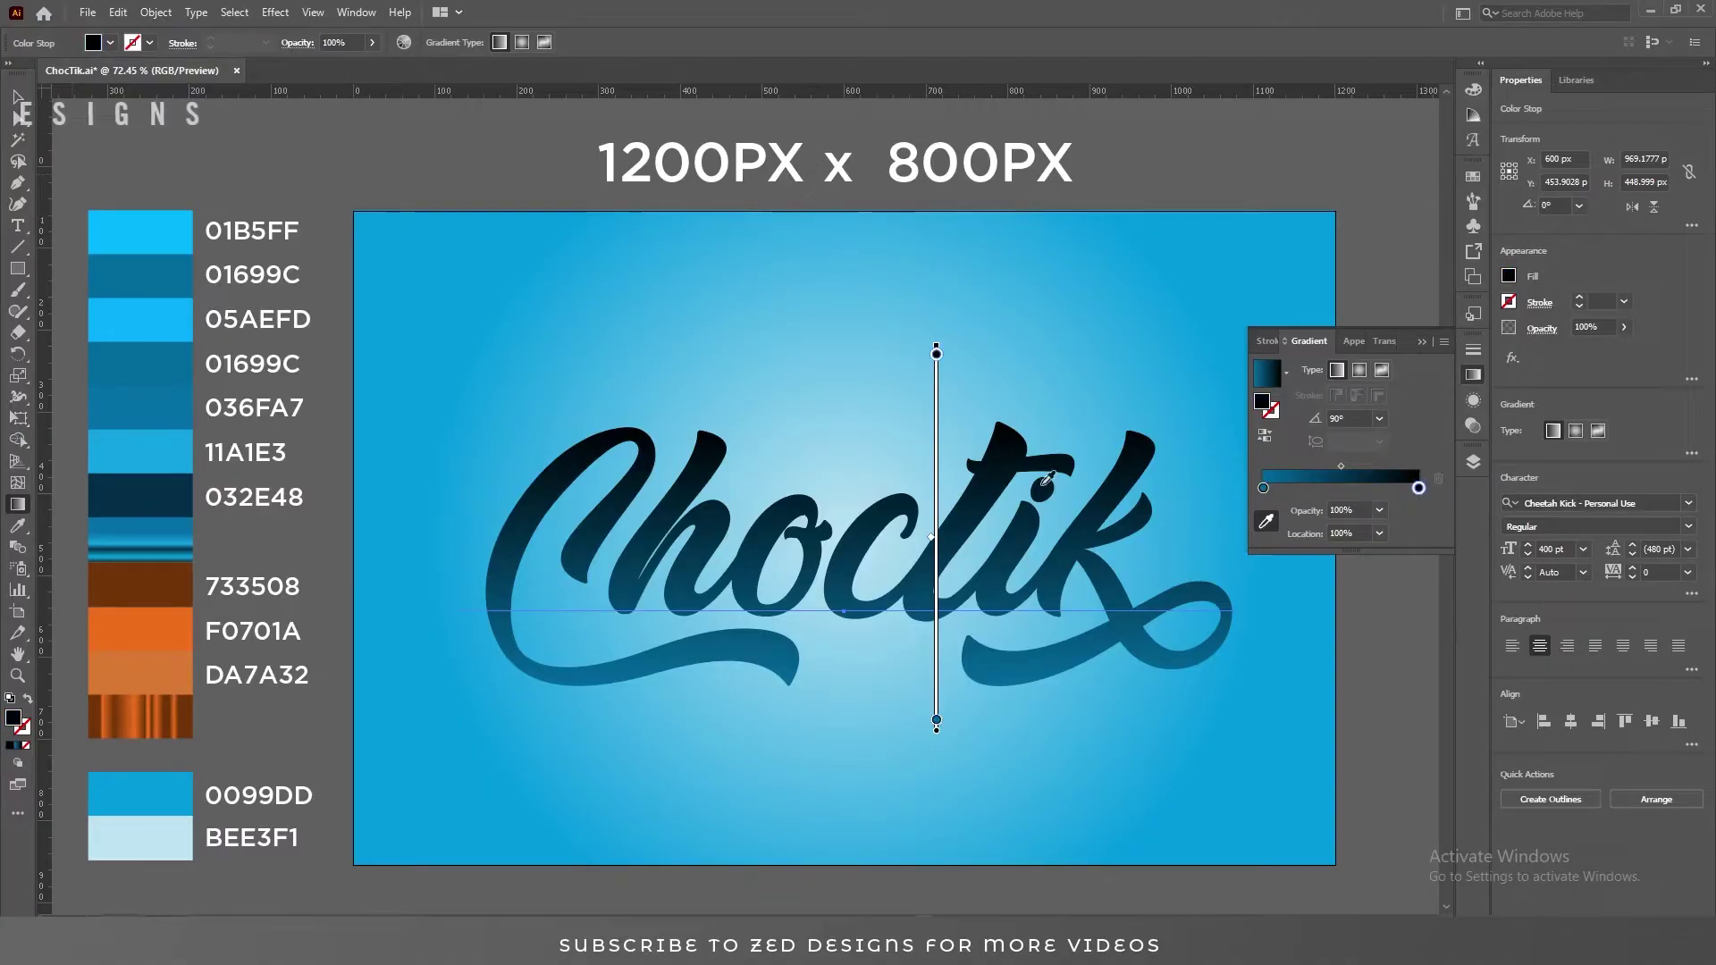
left_click(154, 223, "shift")
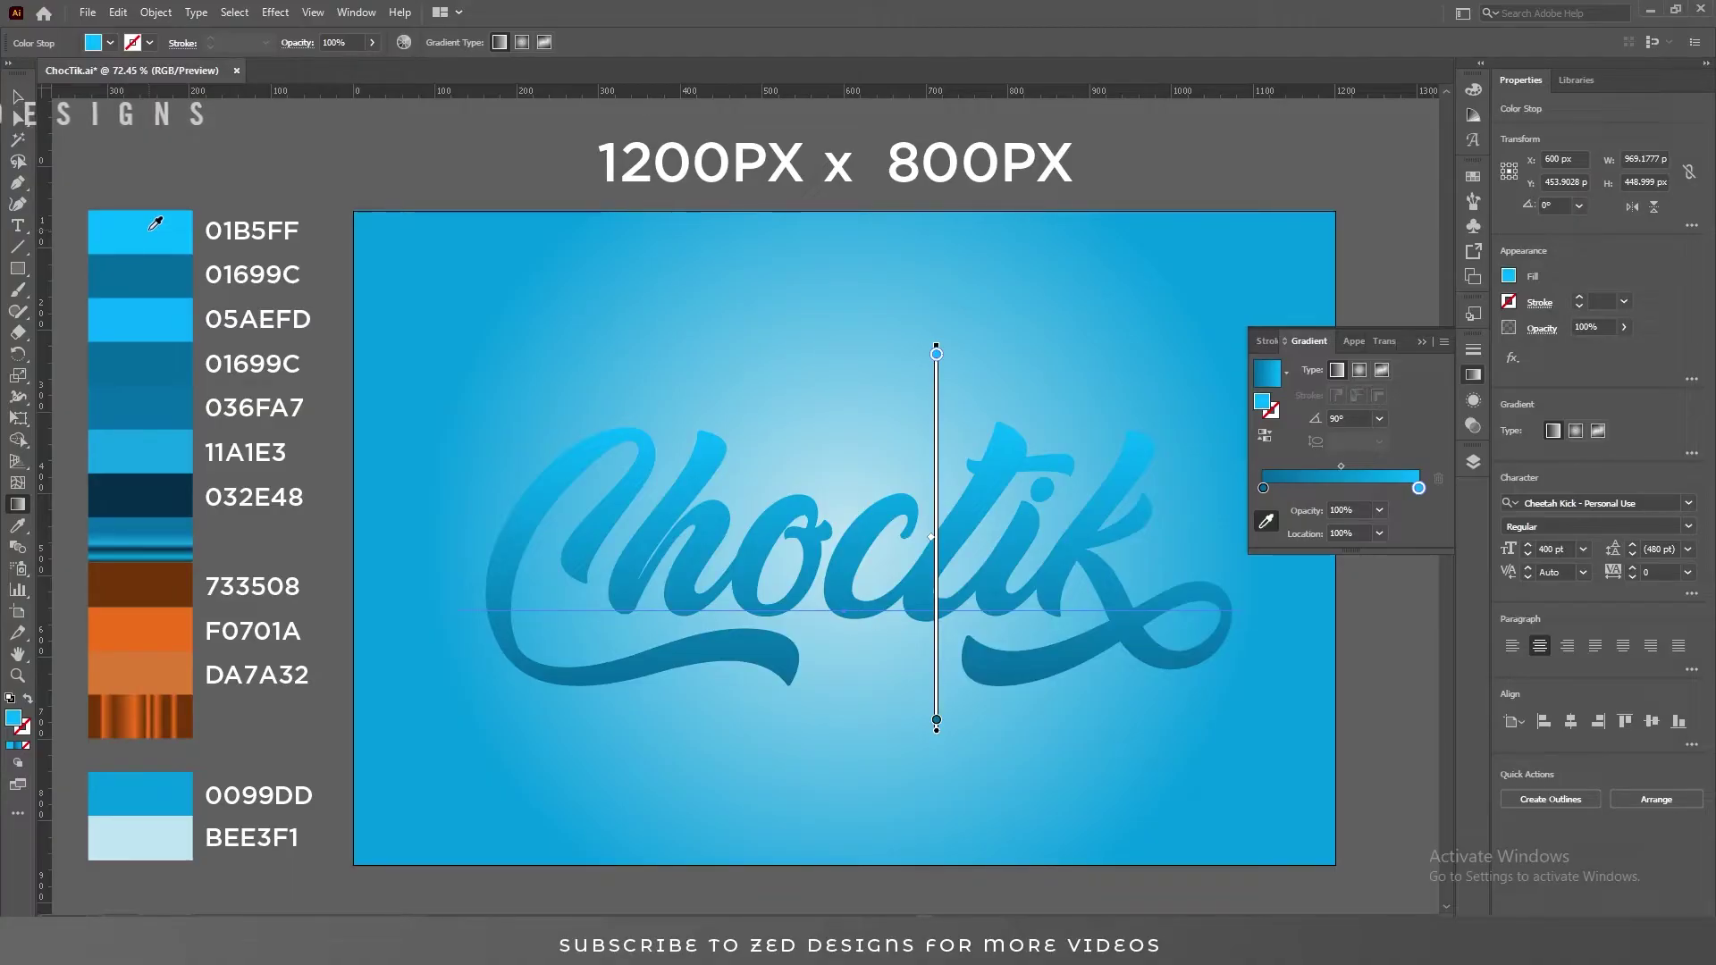
key("v")
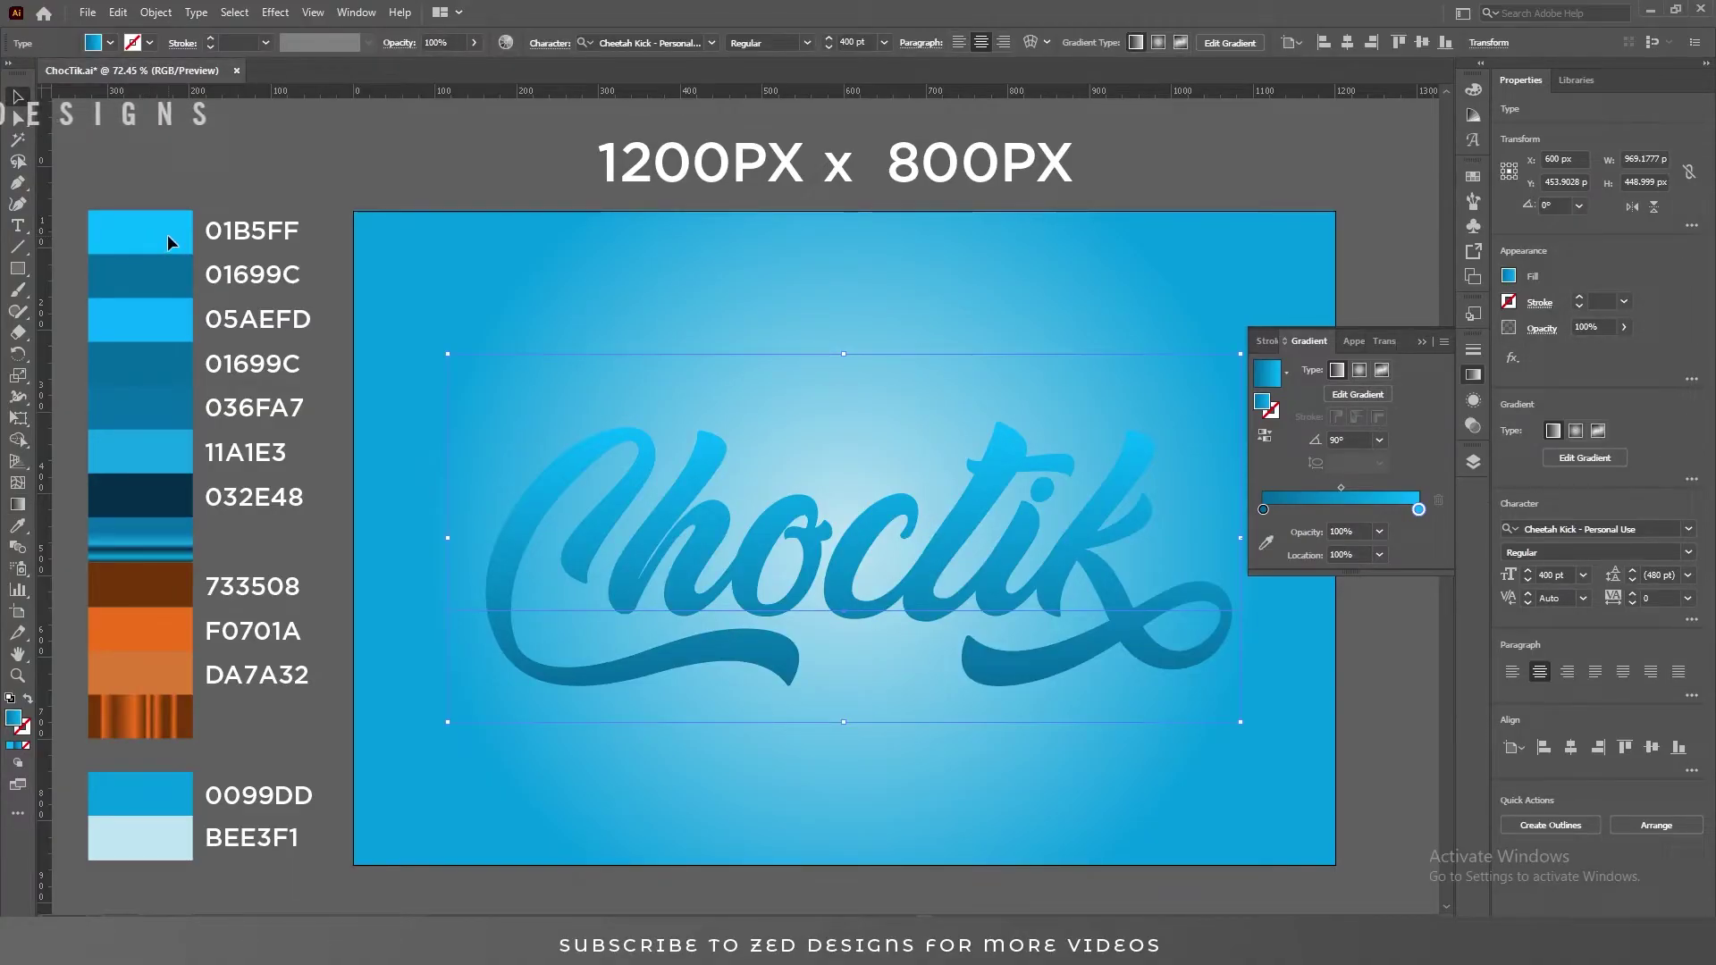
- Duplicate the text's blue gradient fill in its appearance
left_click(1472, 404)
left_click(1407, 415)
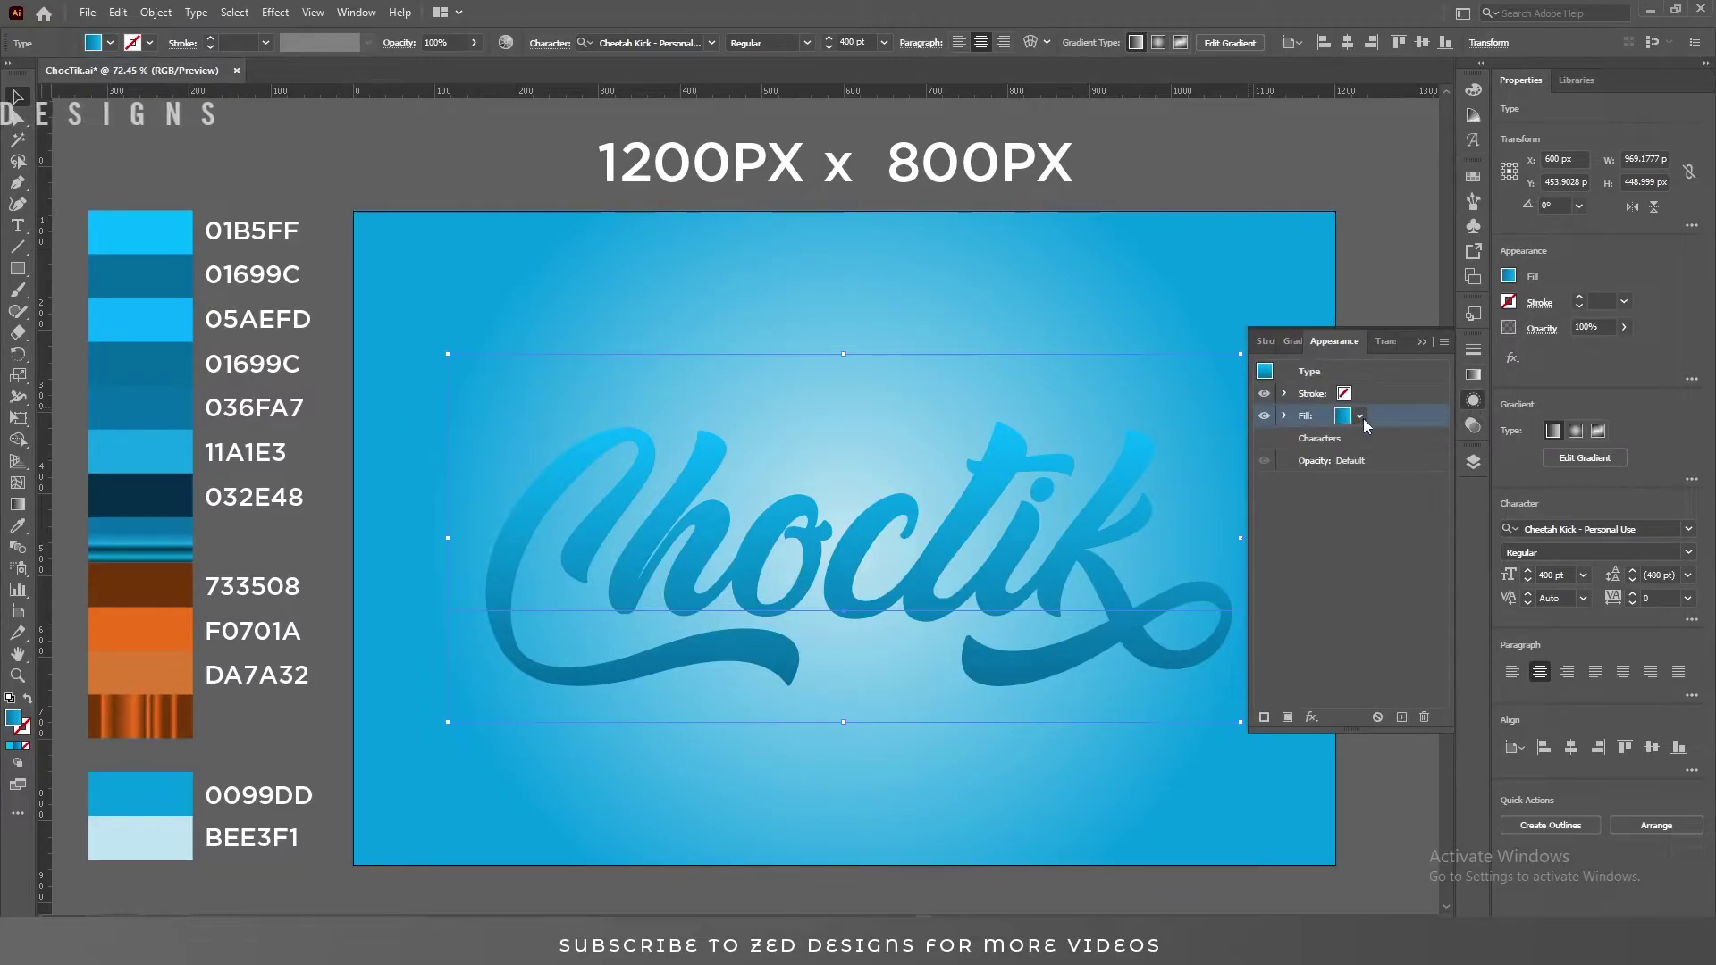
left_click(1402, 716)
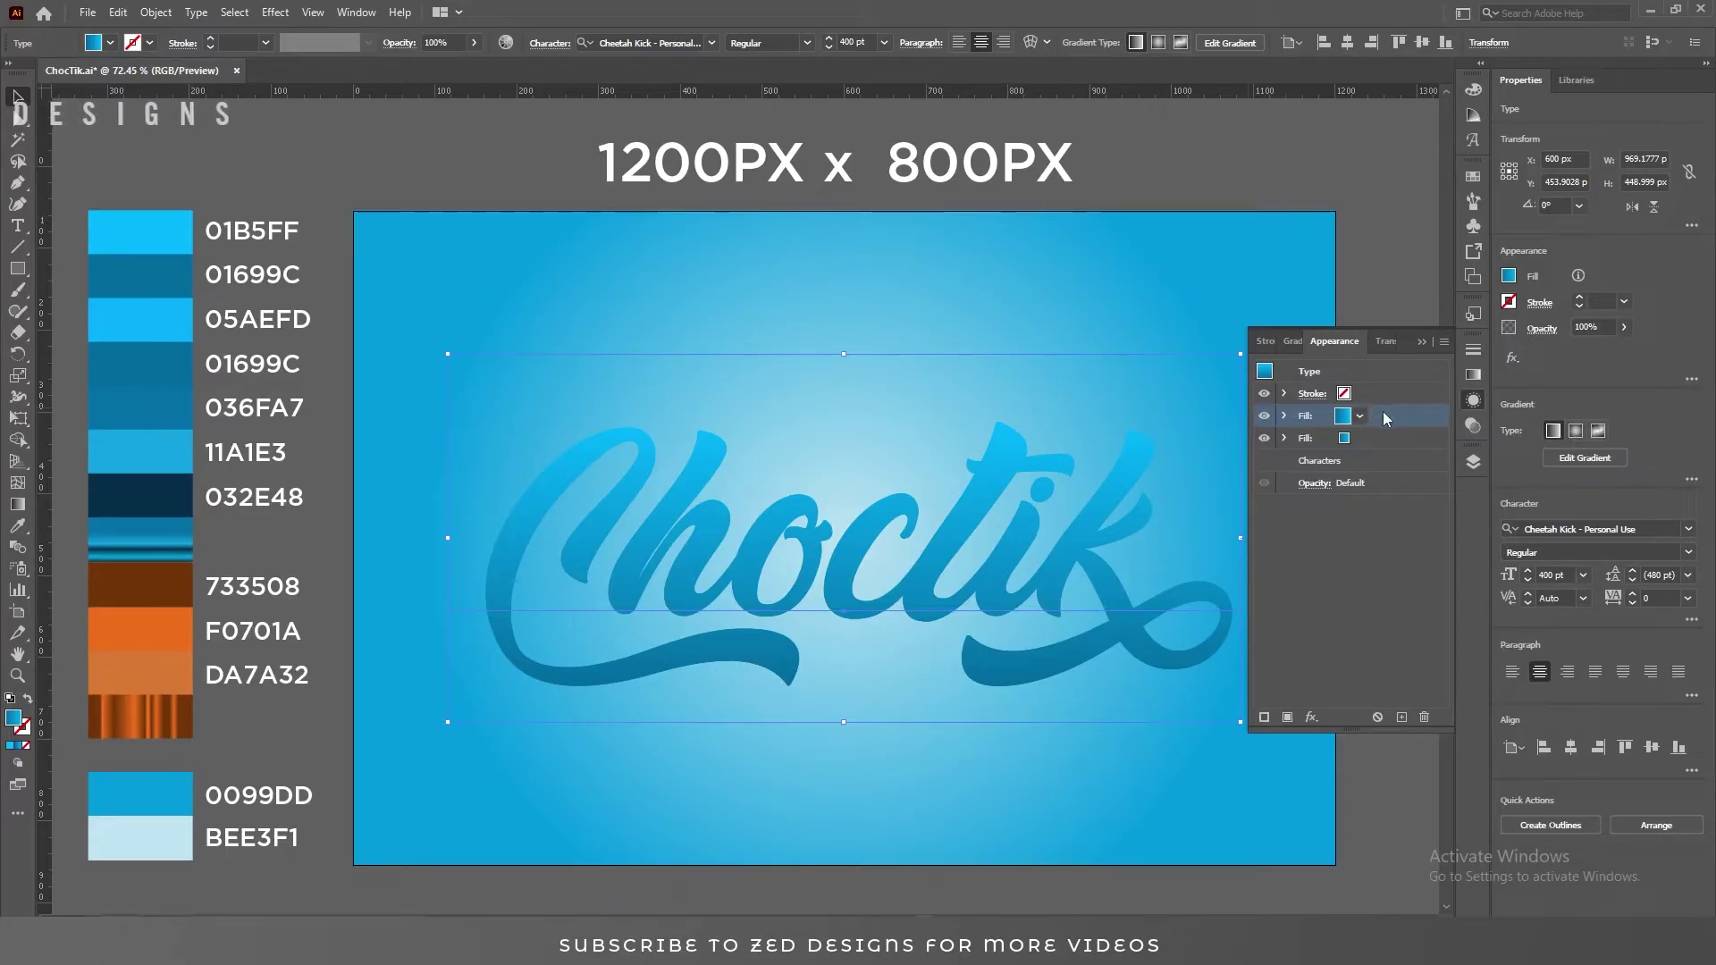
- Add an Offset Path effect of -5 px with Miter joins to the upper gradient fill
left_click(1311, 716)
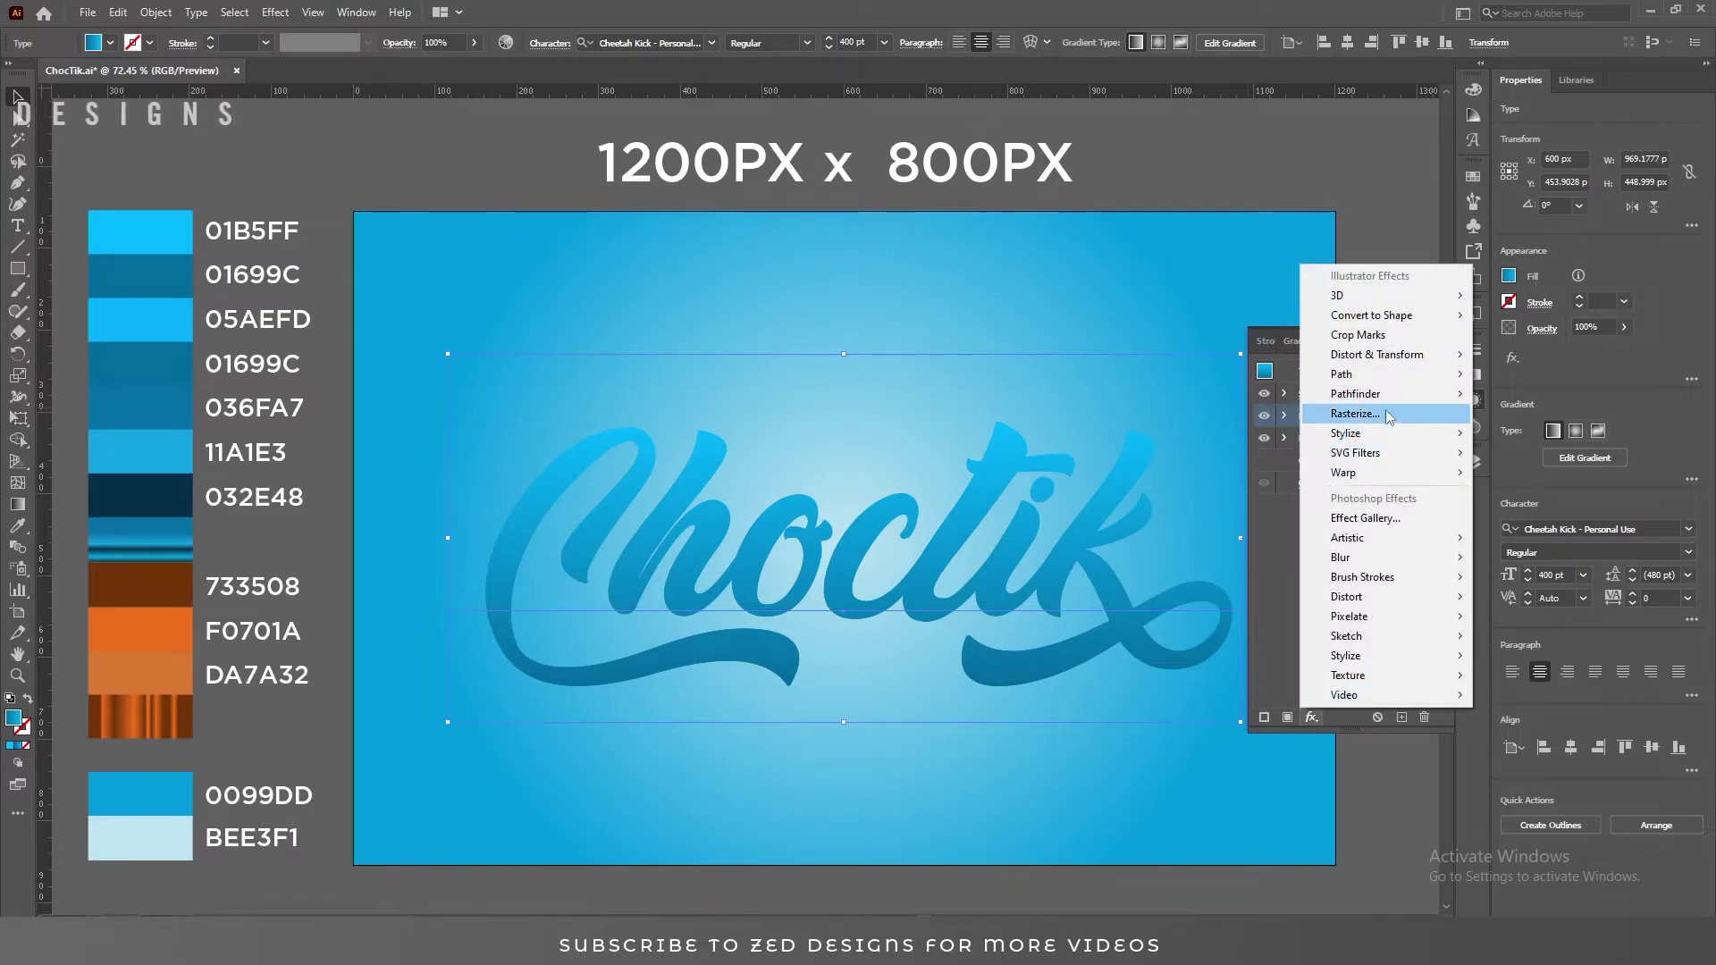
mouse_move(1390, 377)
left_click(1515, 374)
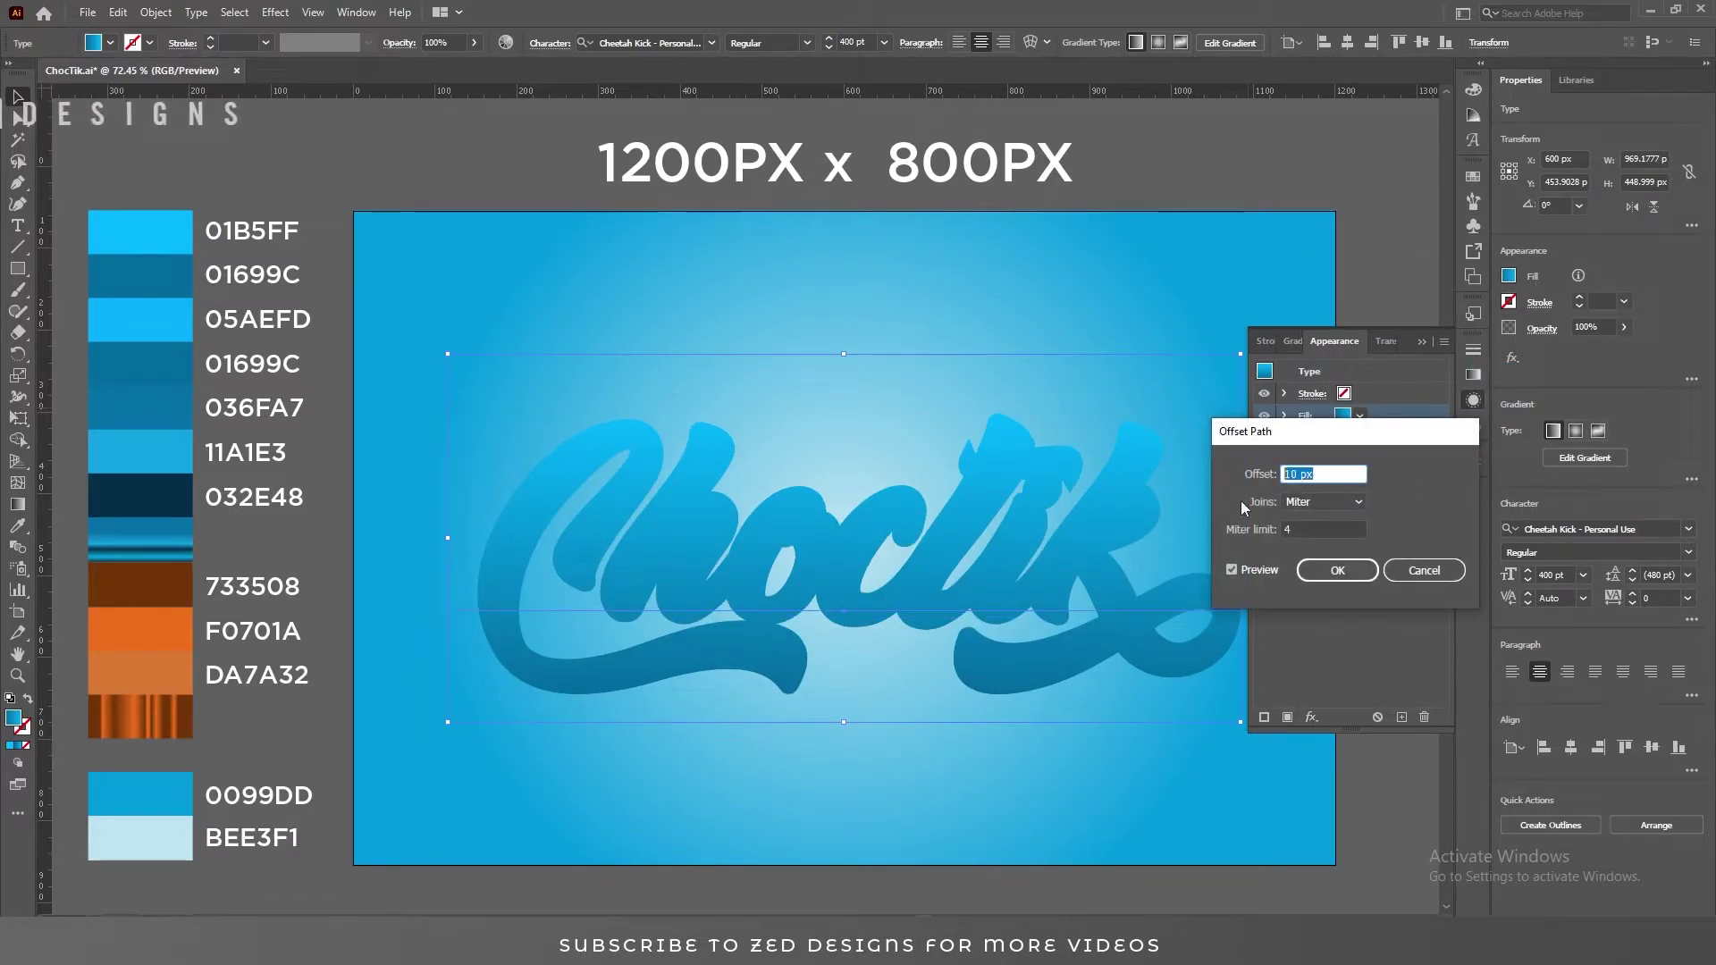
type("-5")
key("Tab")
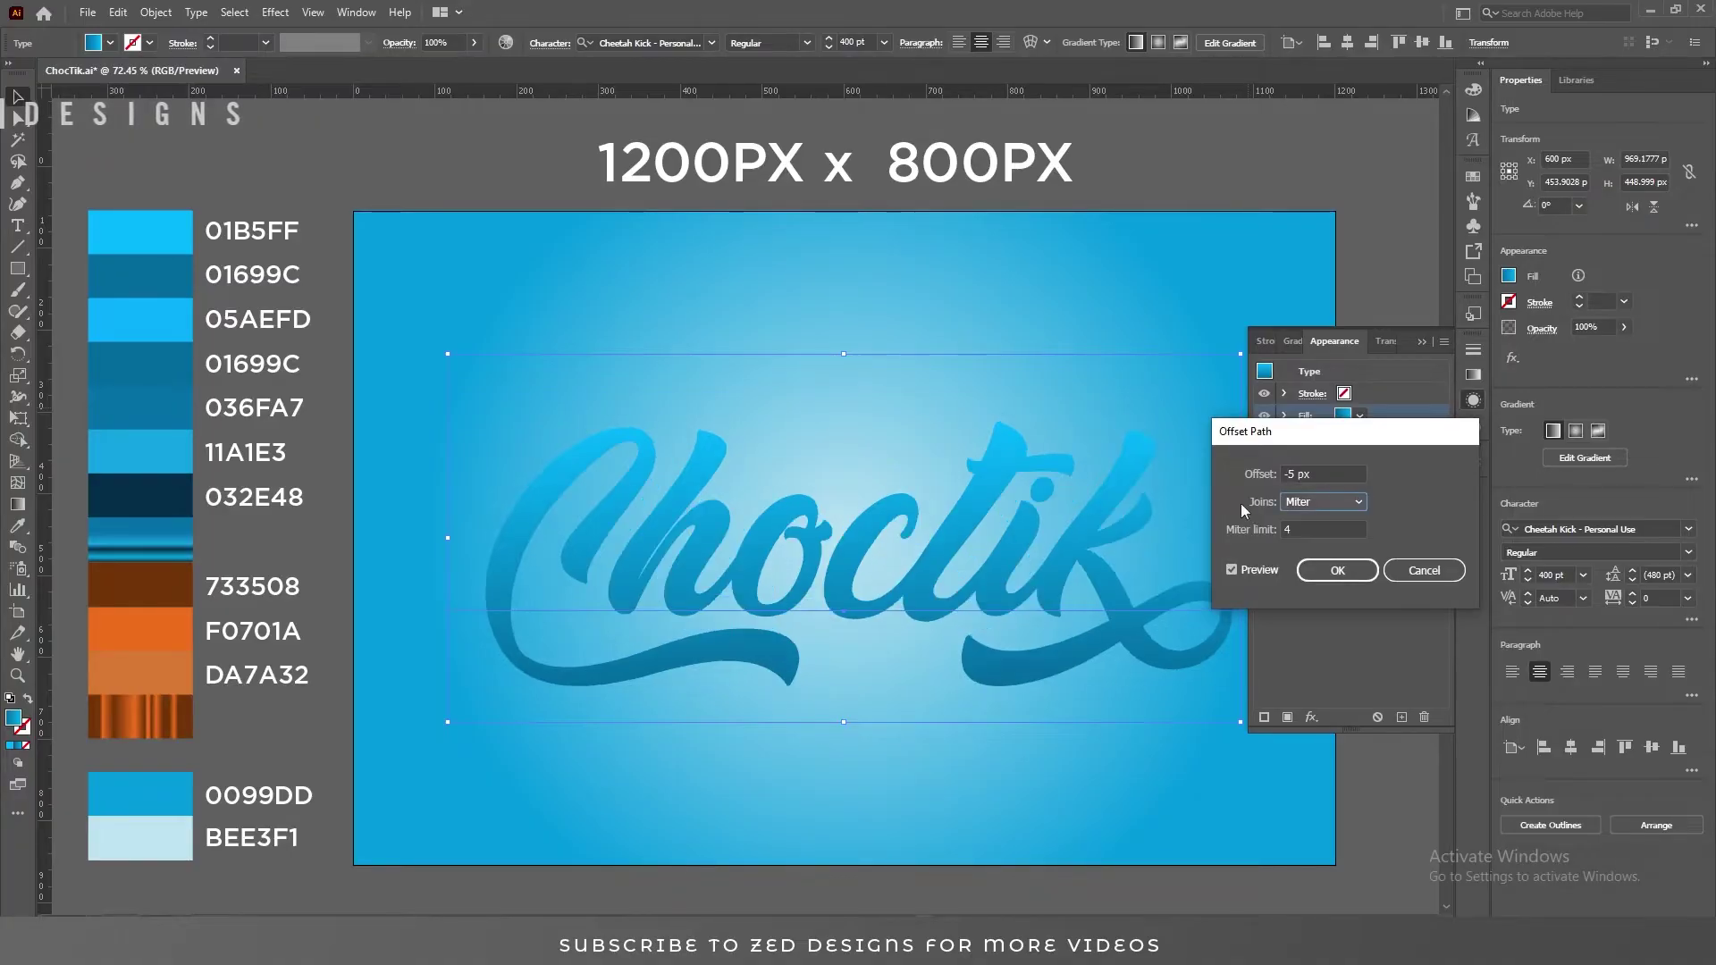
left_click(1349, 569)
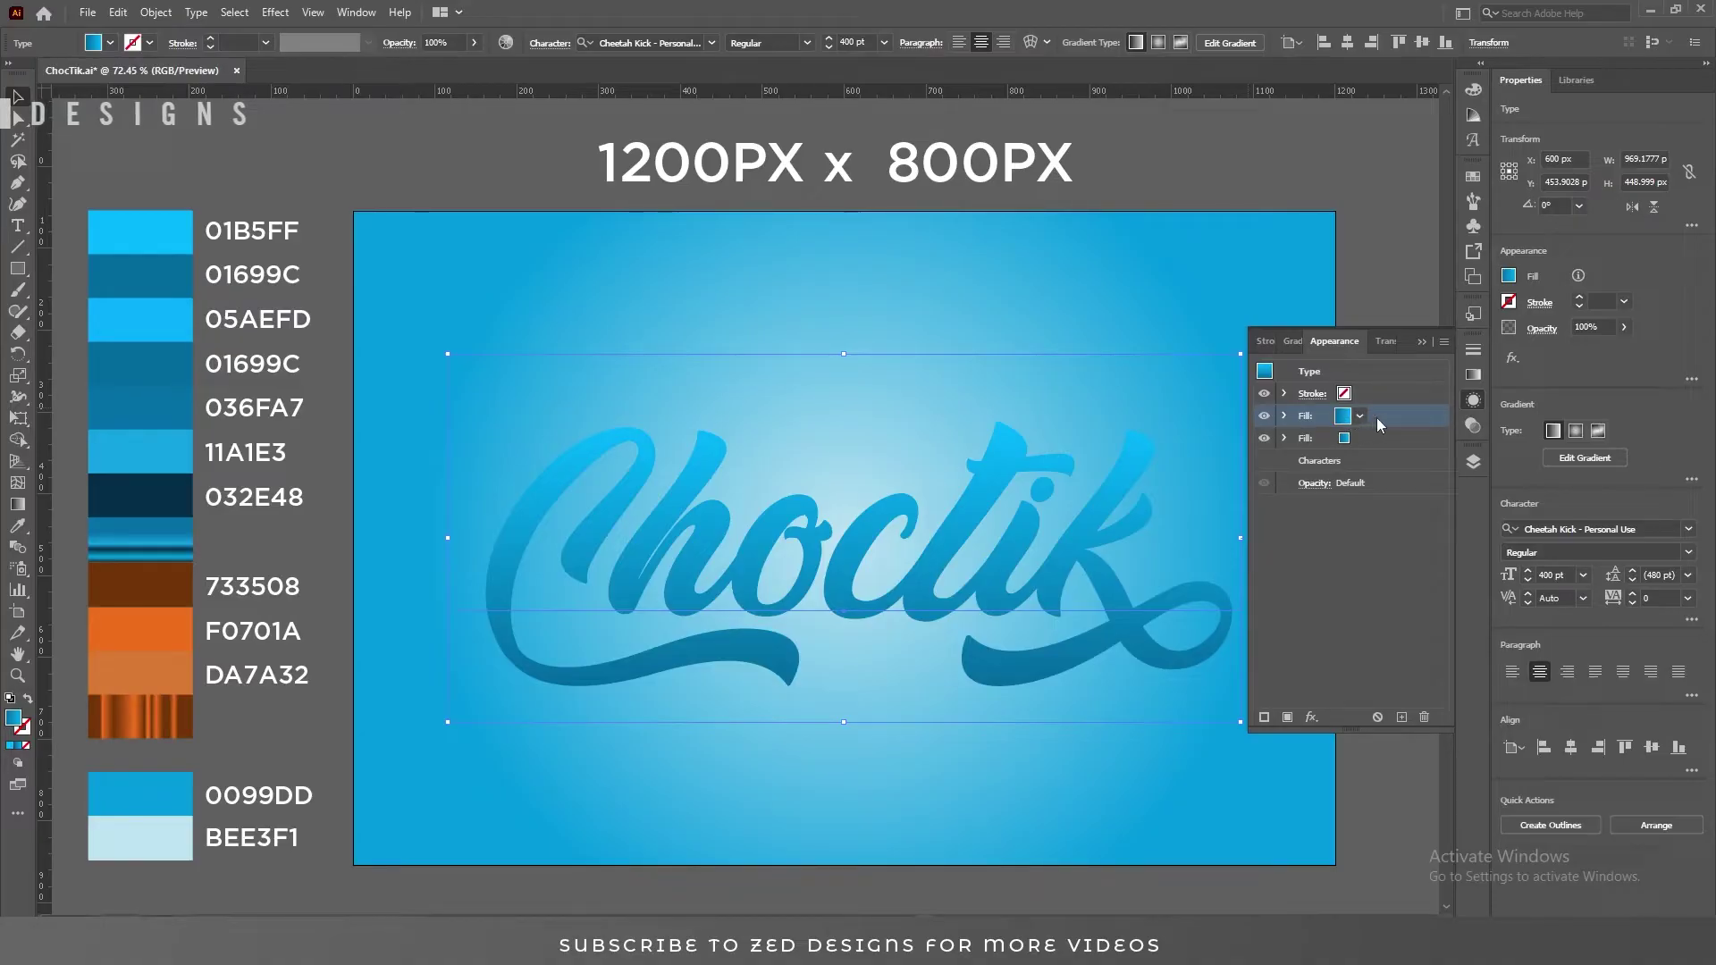
- Duplicate the offset gradient fill and change the middle fill's colour to white
left_click(1401, 717)
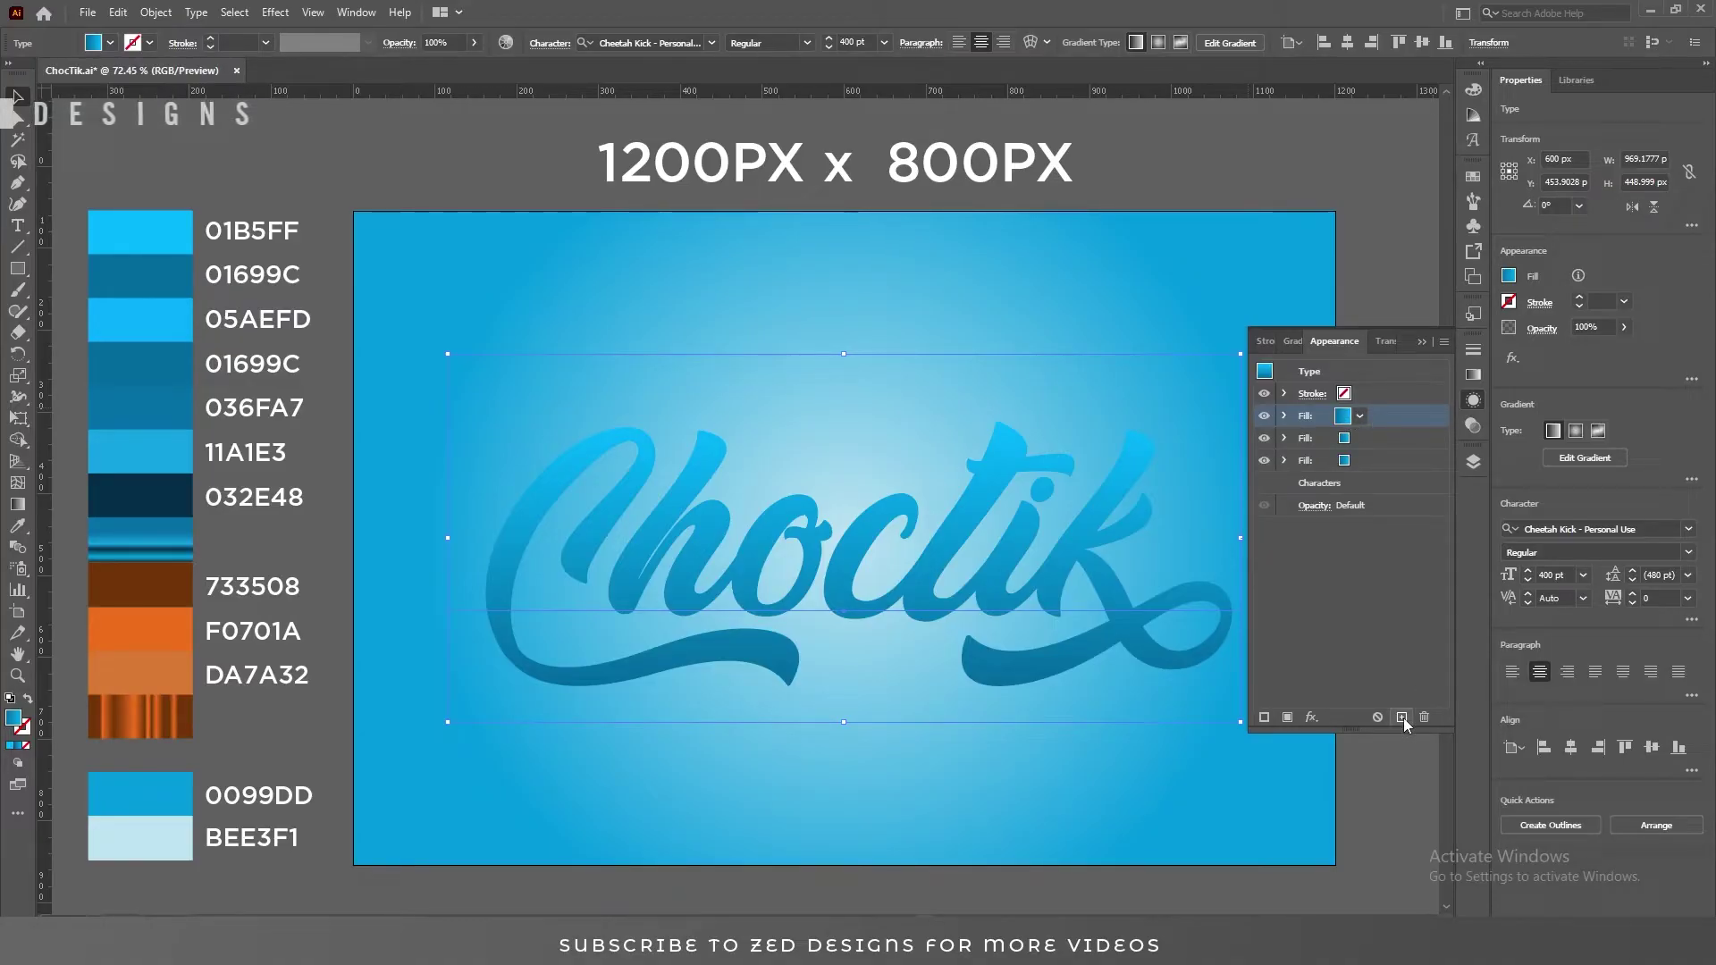
left_click(1387, 438)
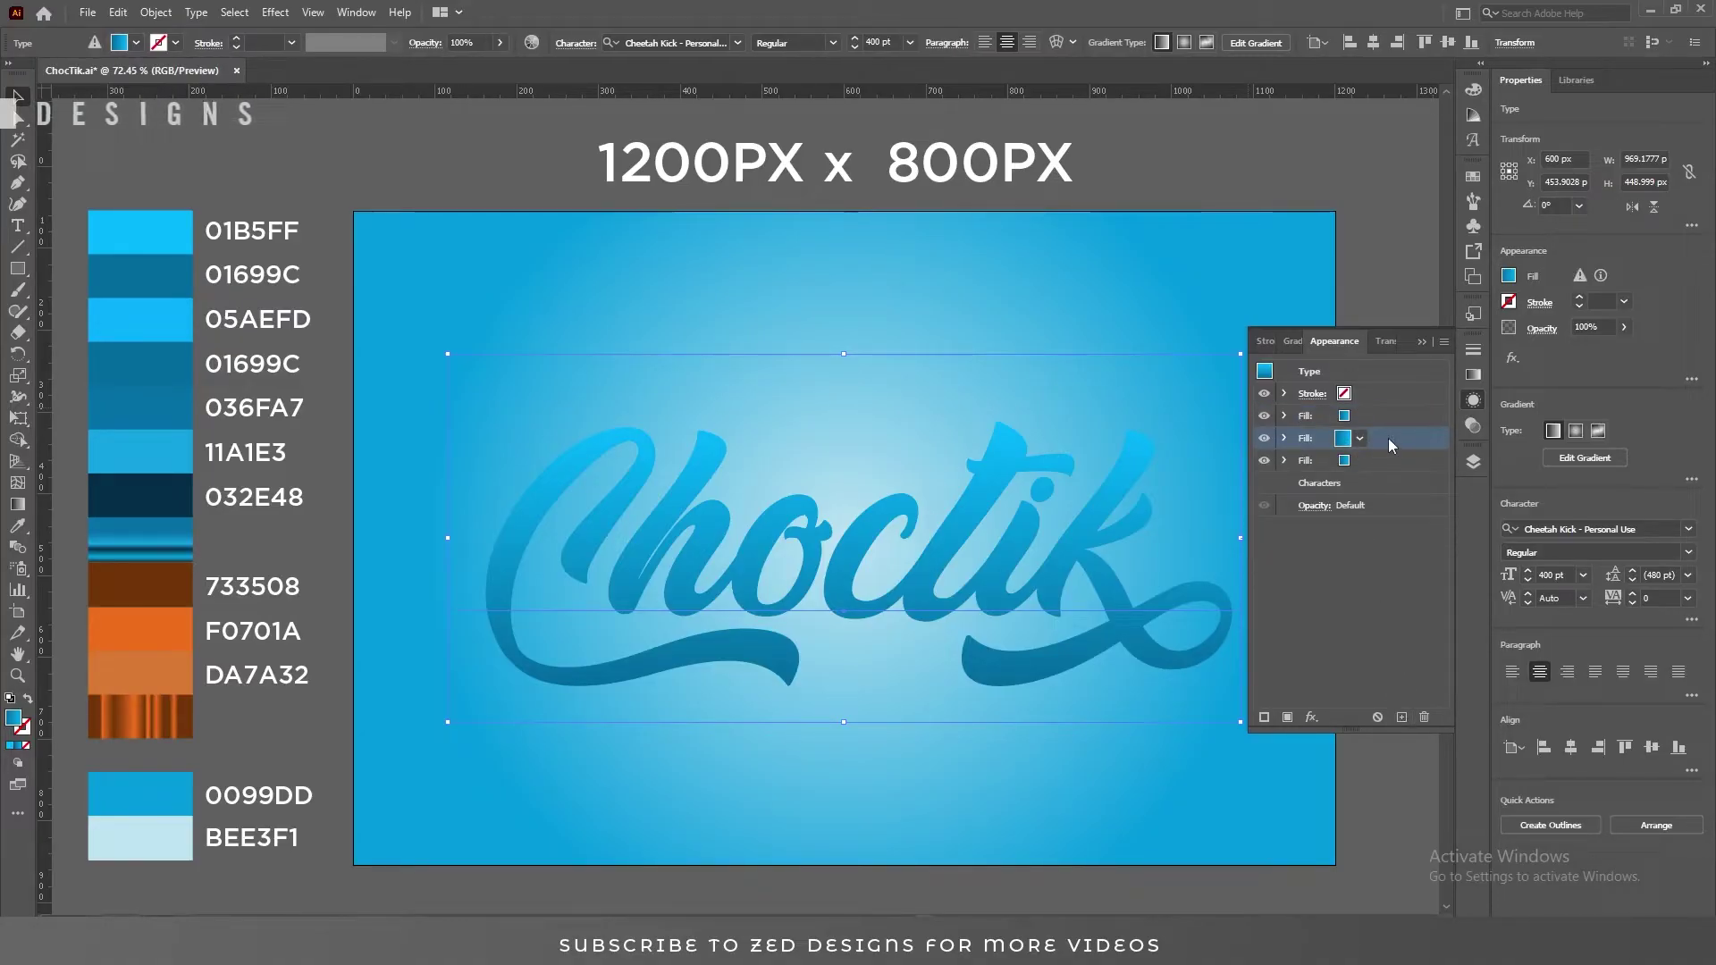
left_click(1361, 439)
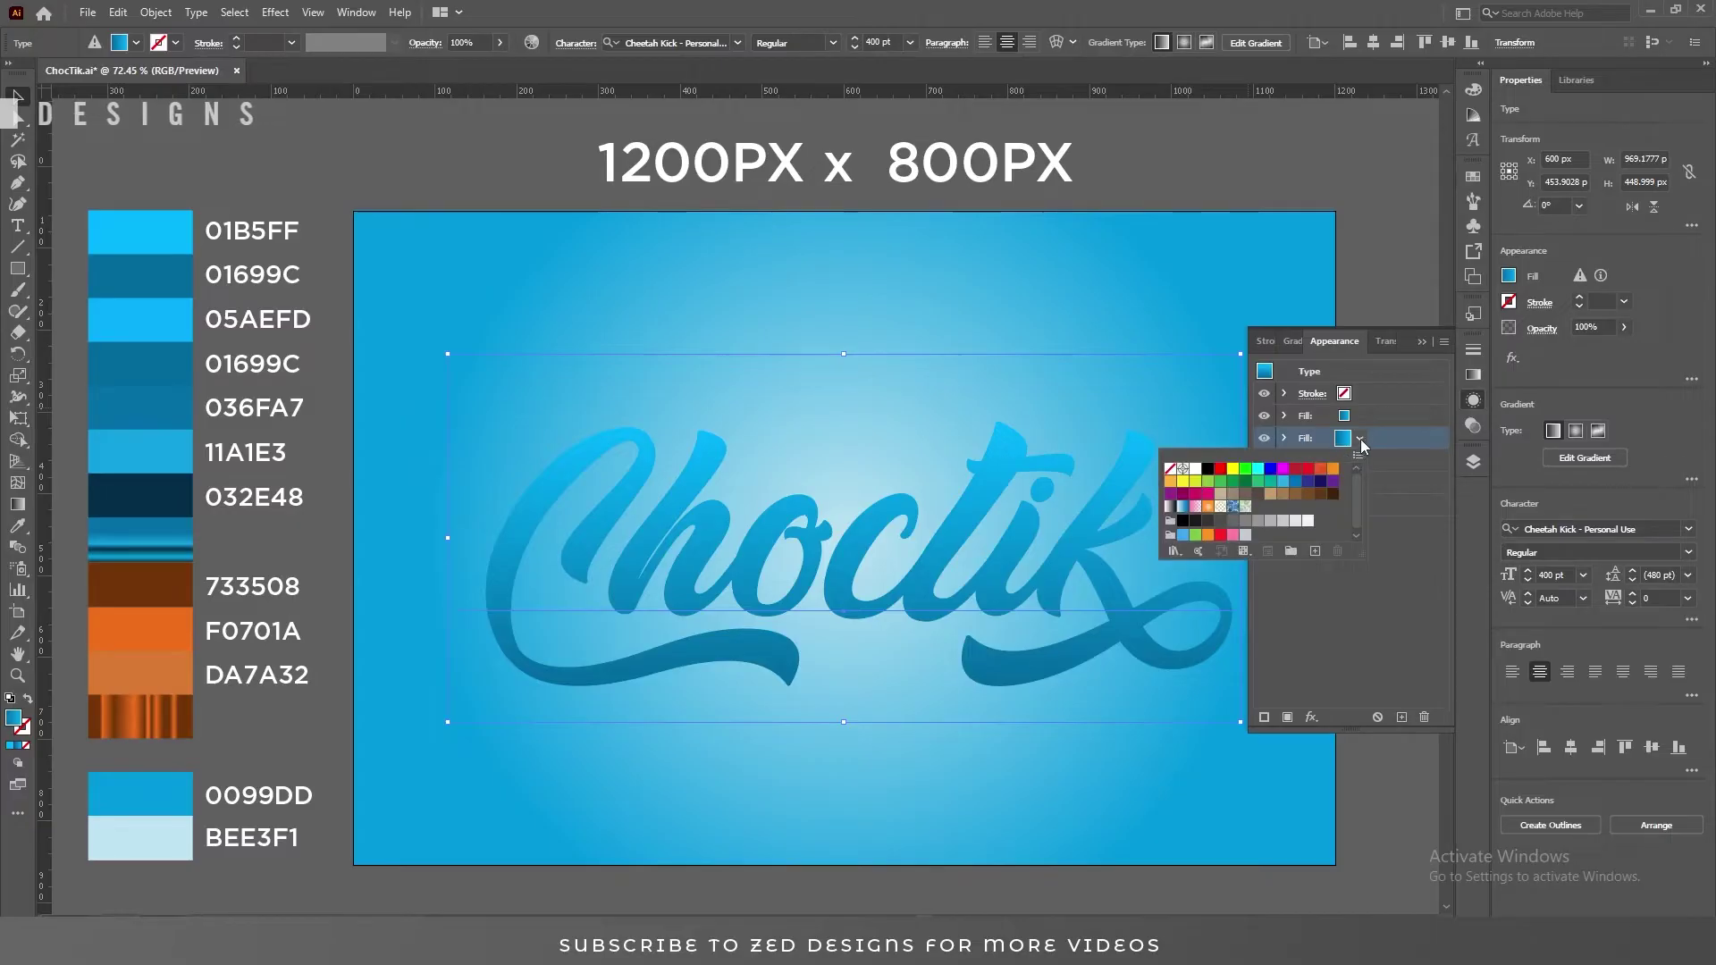
left_click(1194, 469)
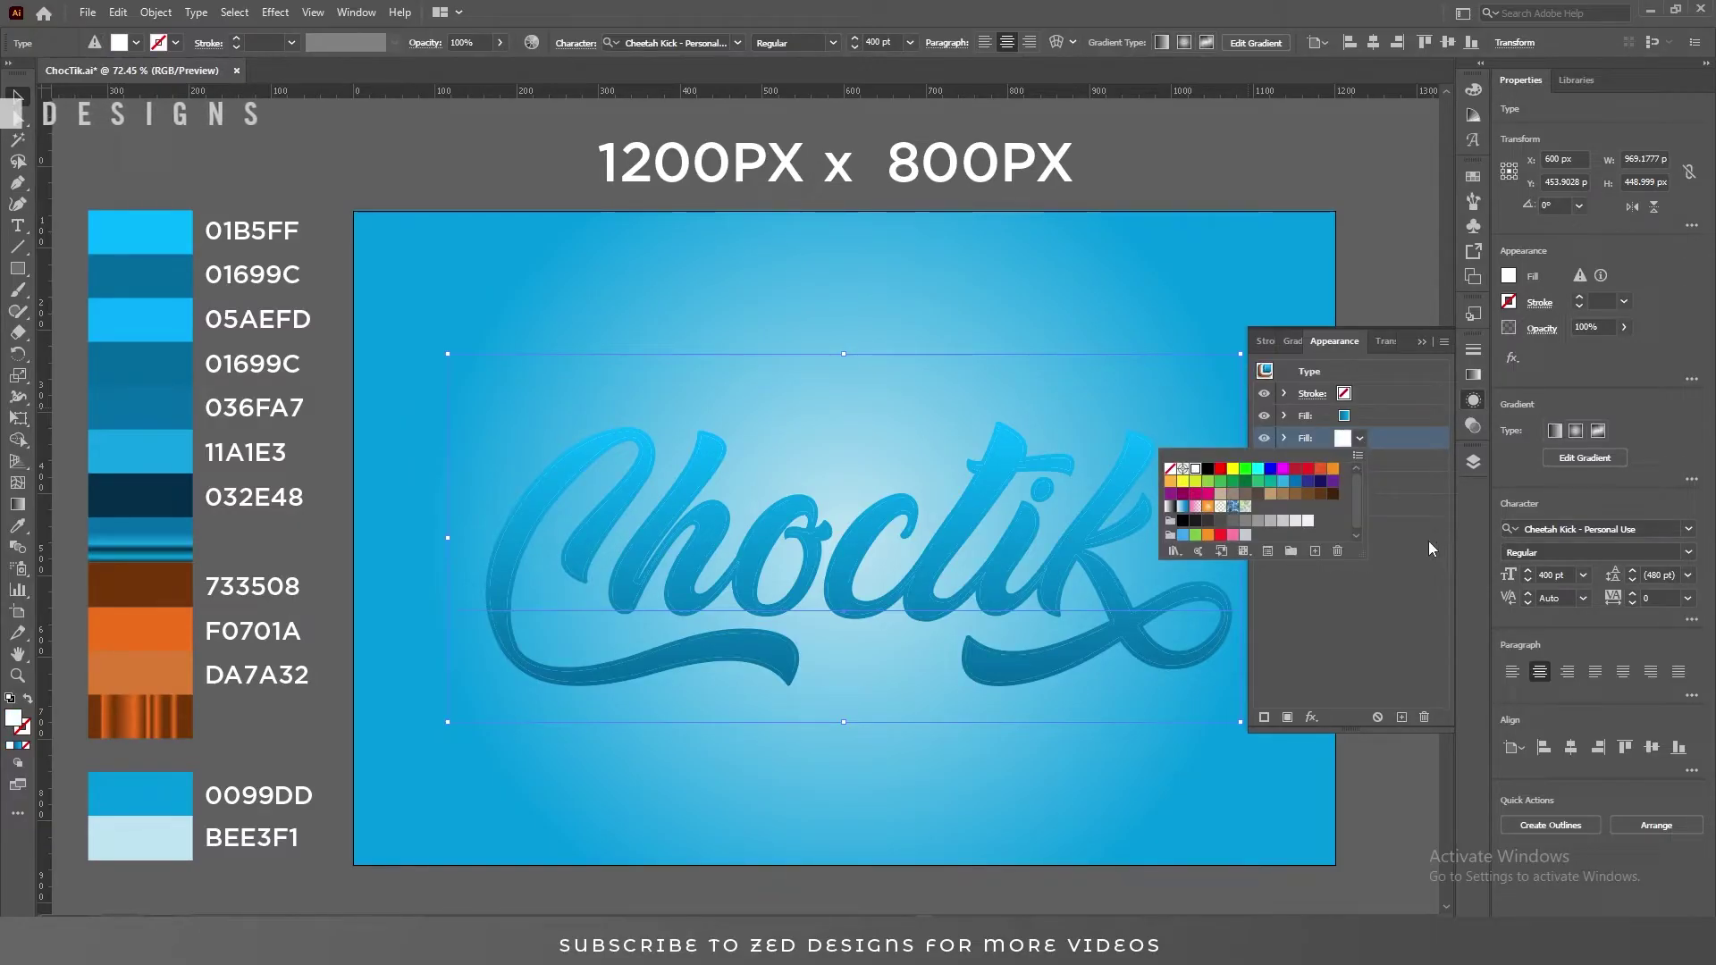
left_click(1428, 541)
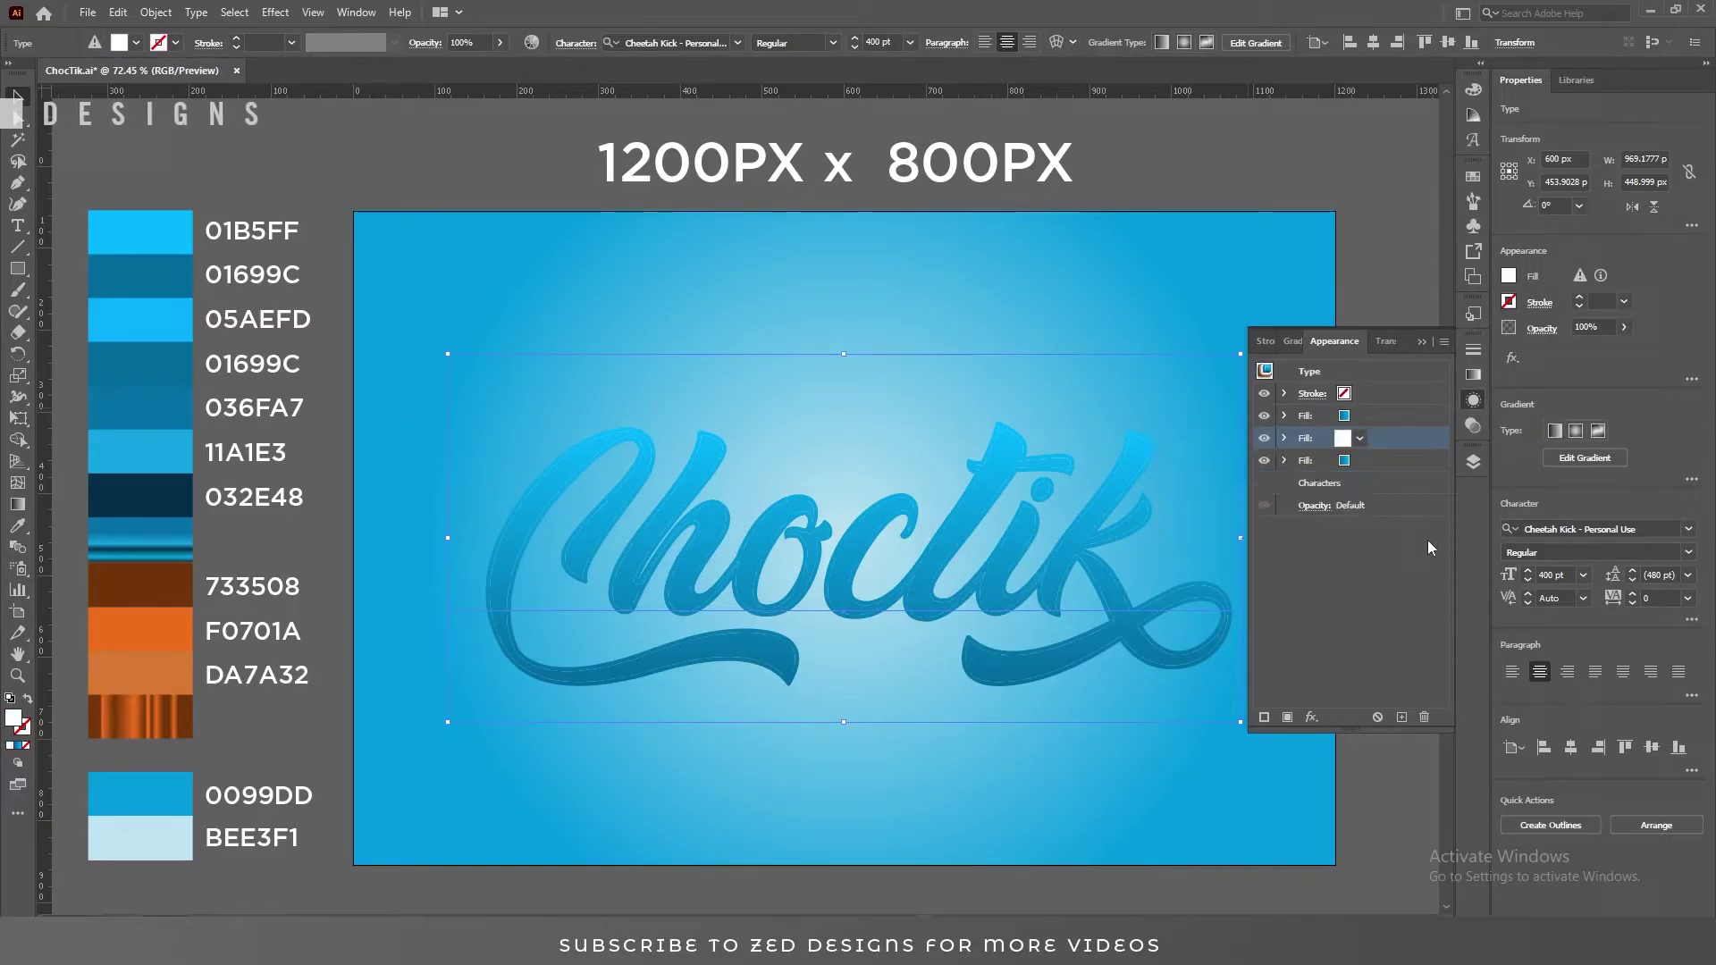
- Add a Transform effect to the topmost gradient fill, moving it 3 px horizontally and 3 px vertically
left_click(1378, 417)
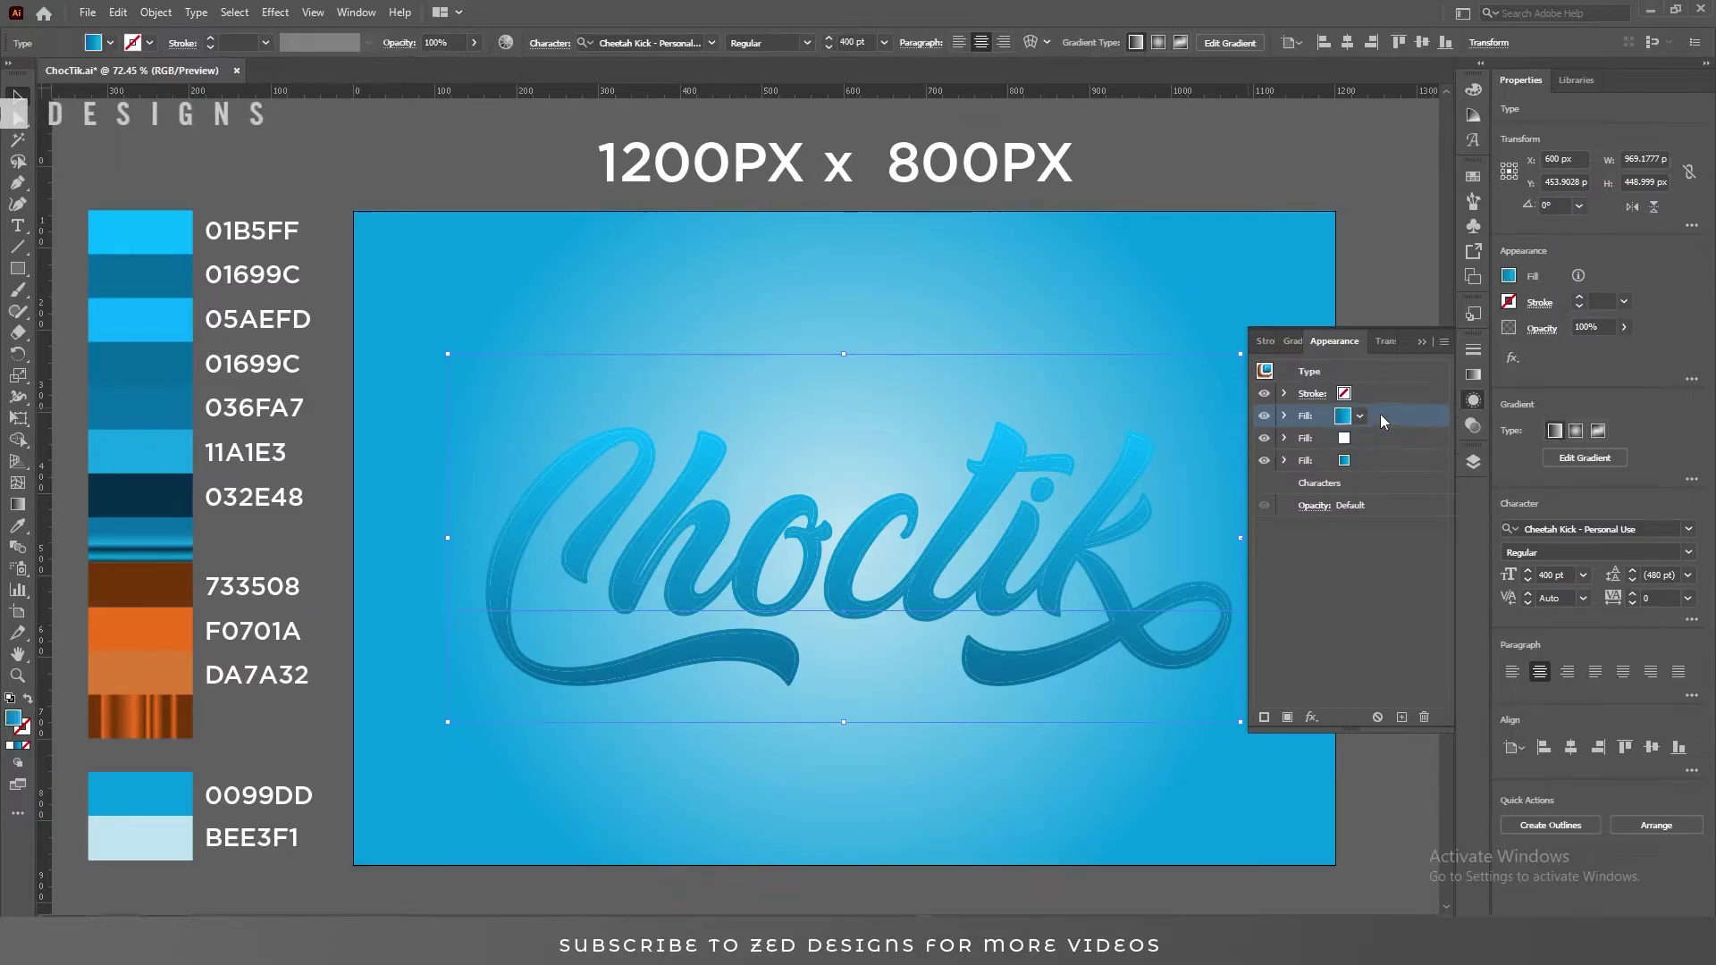
left_click(1312, 716)
mouse_move(1419, 361)
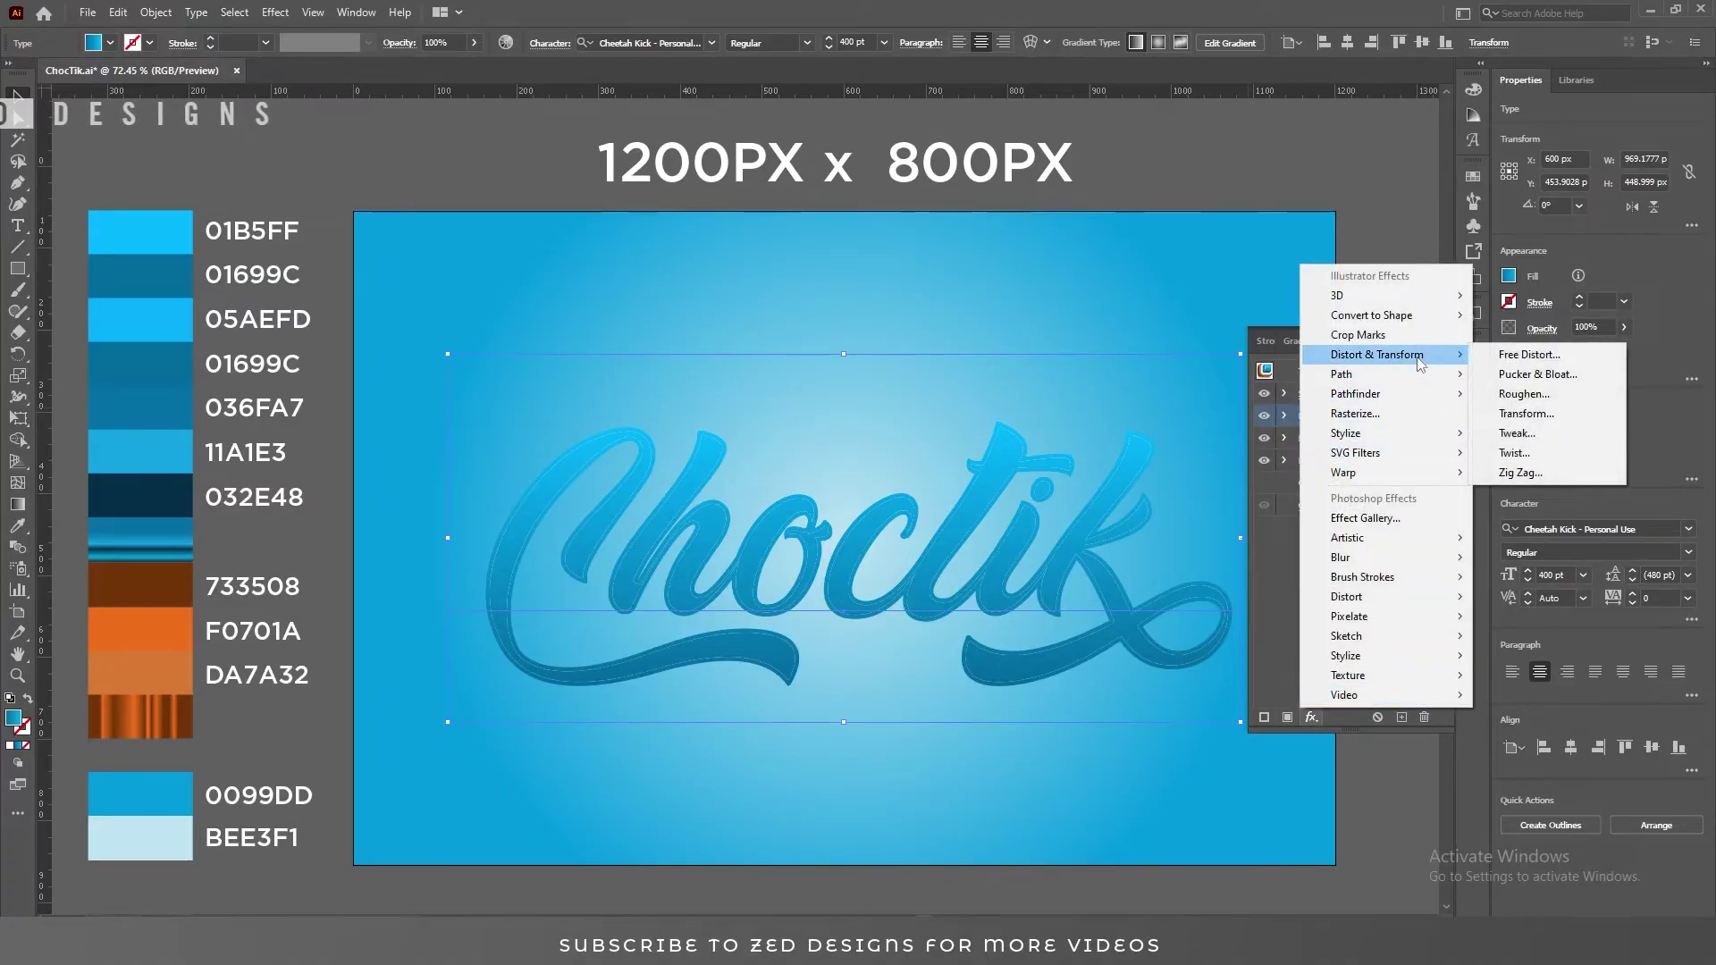
left_click(1521, 413)
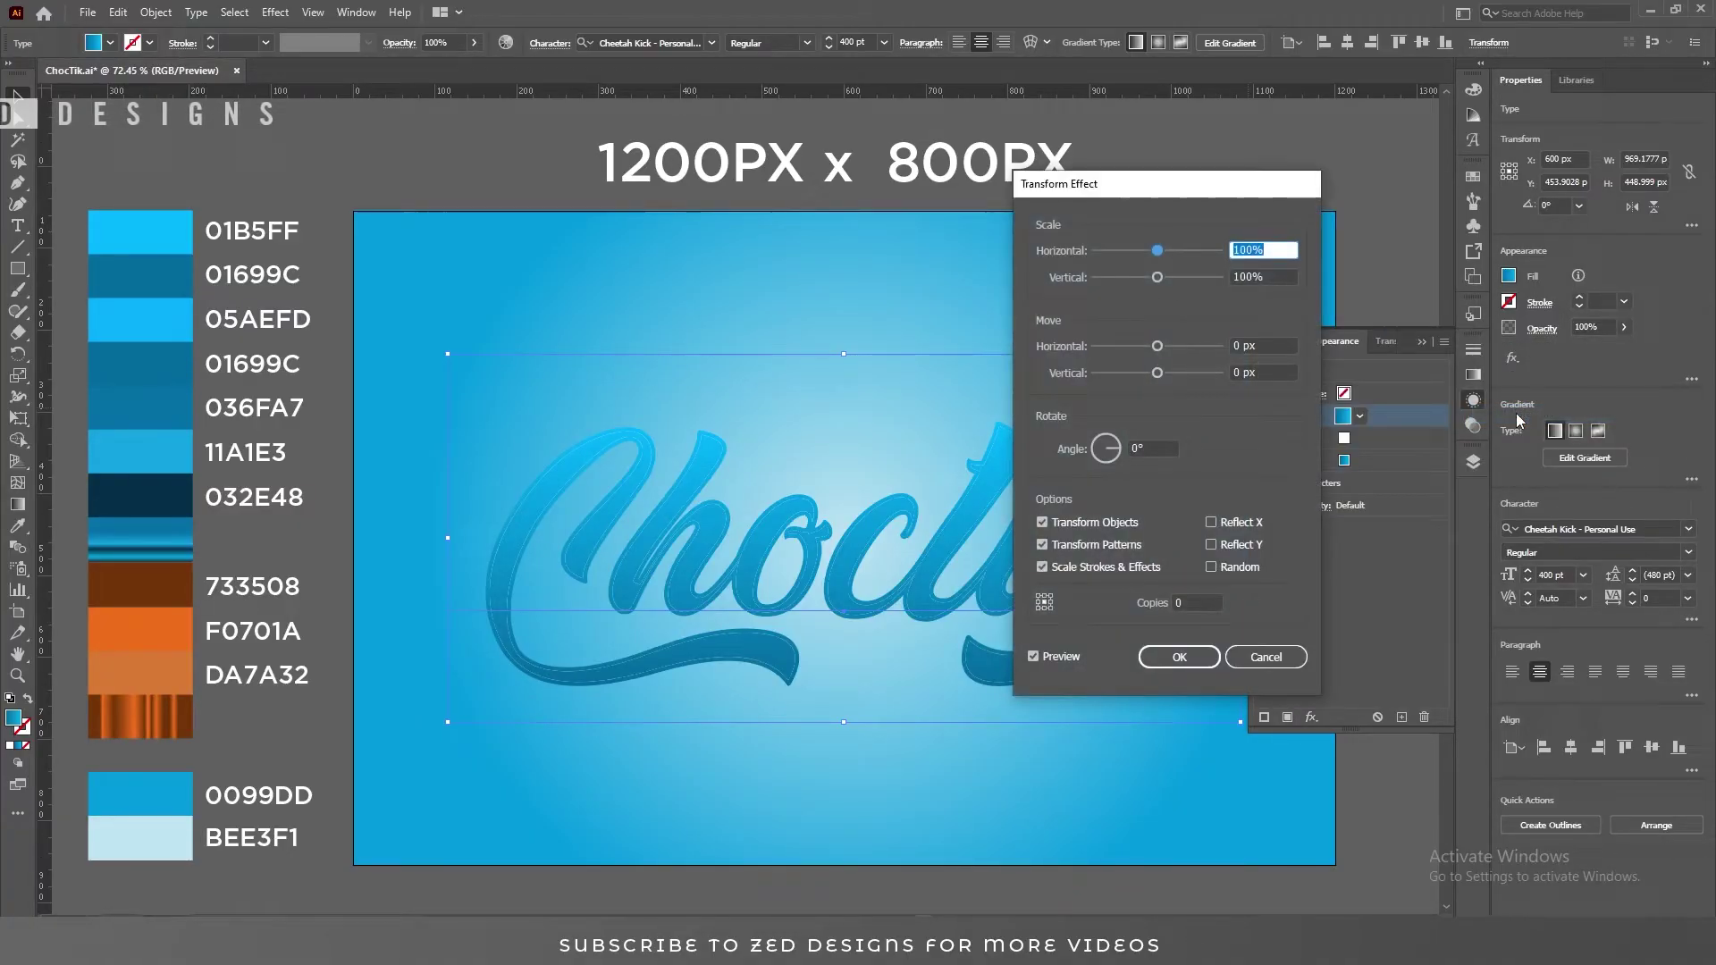
left_click(1278, 348)
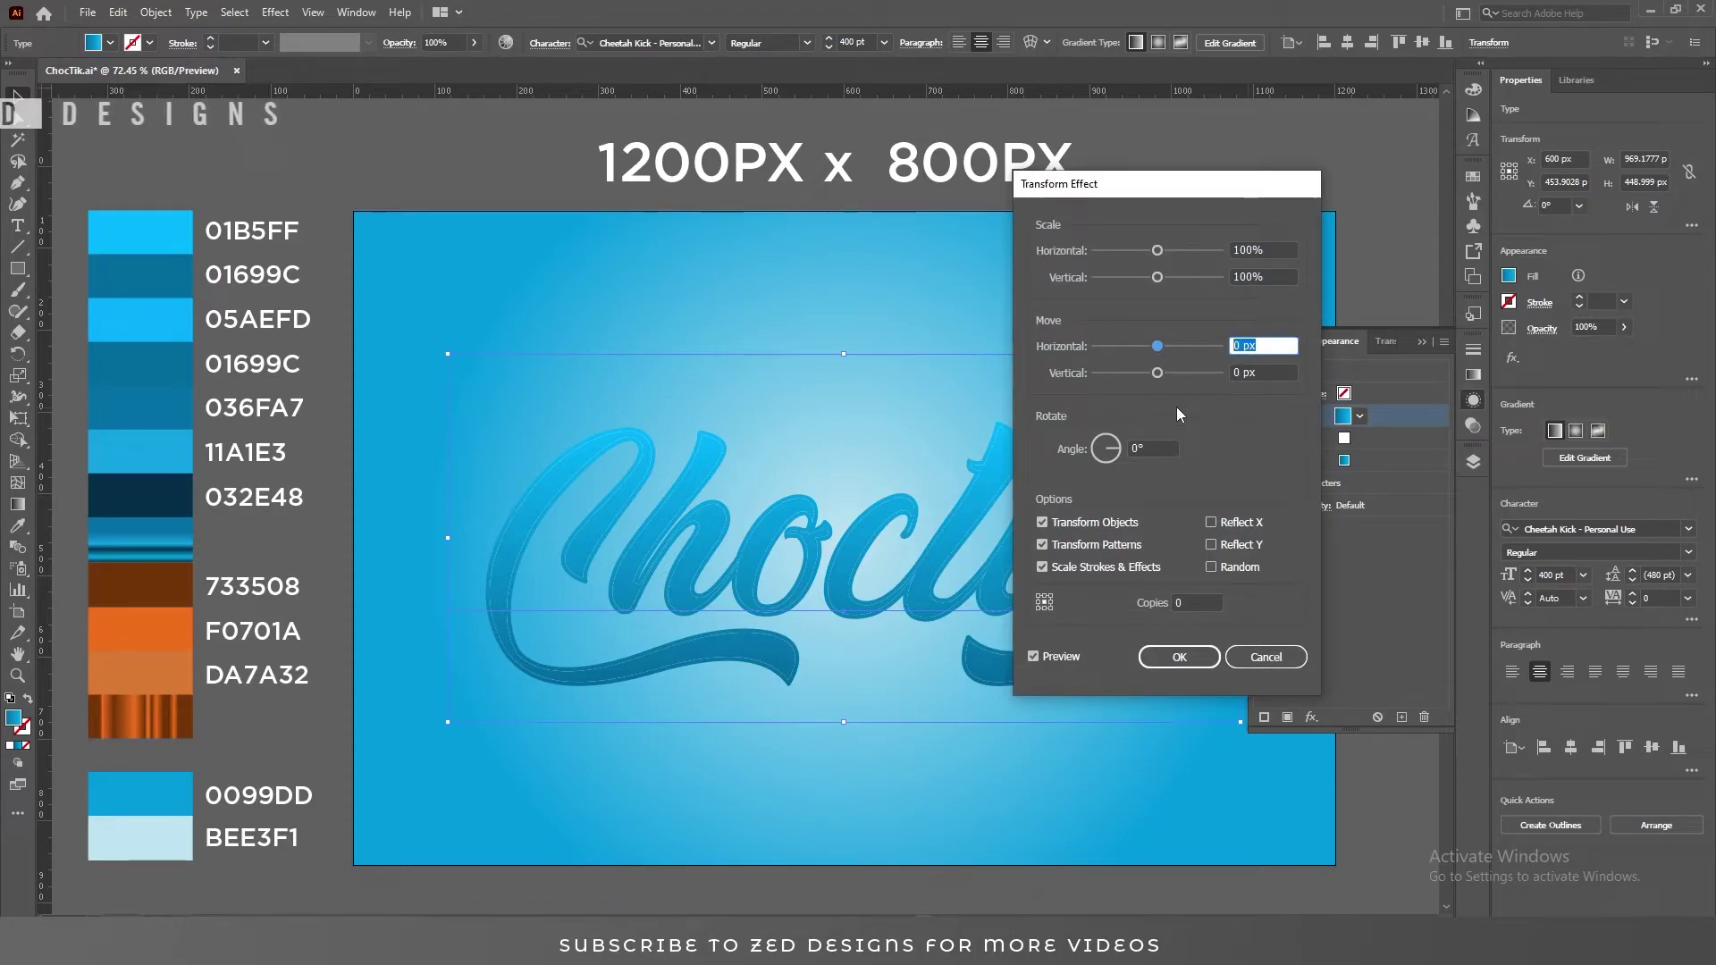
type("3")
key("Tab")
type("3")
key("Tab")
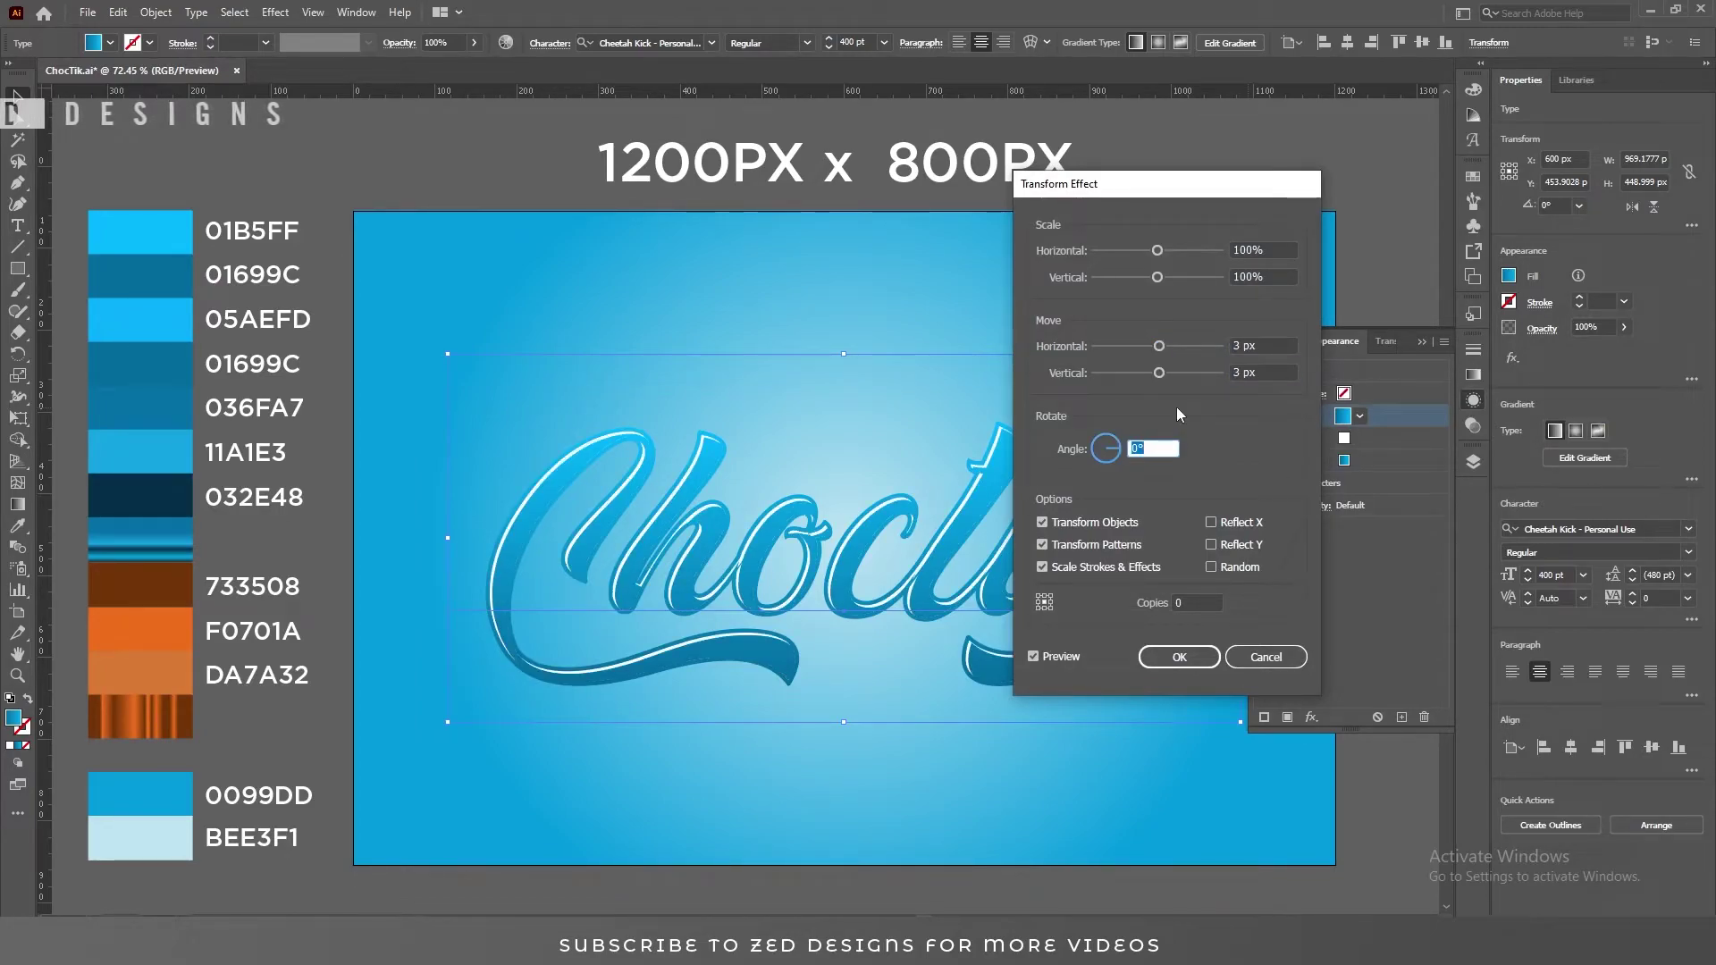
- Set the Transform effect's horizontal and vertical move to 1.5 px each and apply it
key("shift+Tab")
key("shift+Tab")
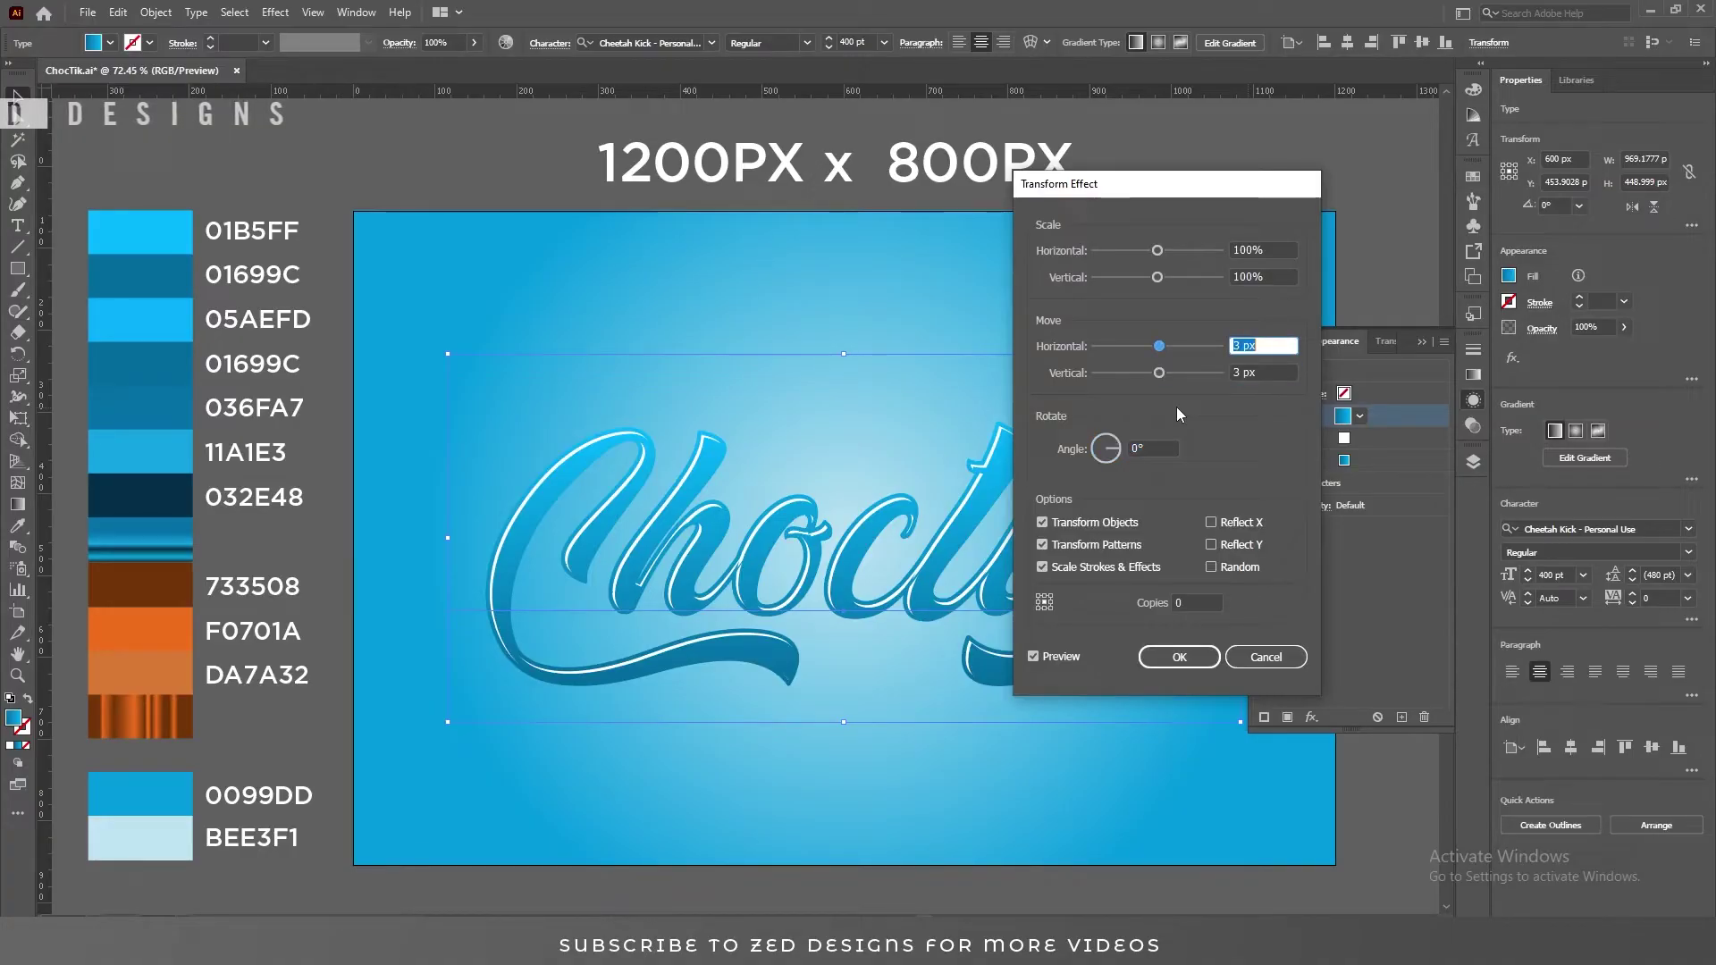
type("1.5")
key("Tab")
type("1.5")
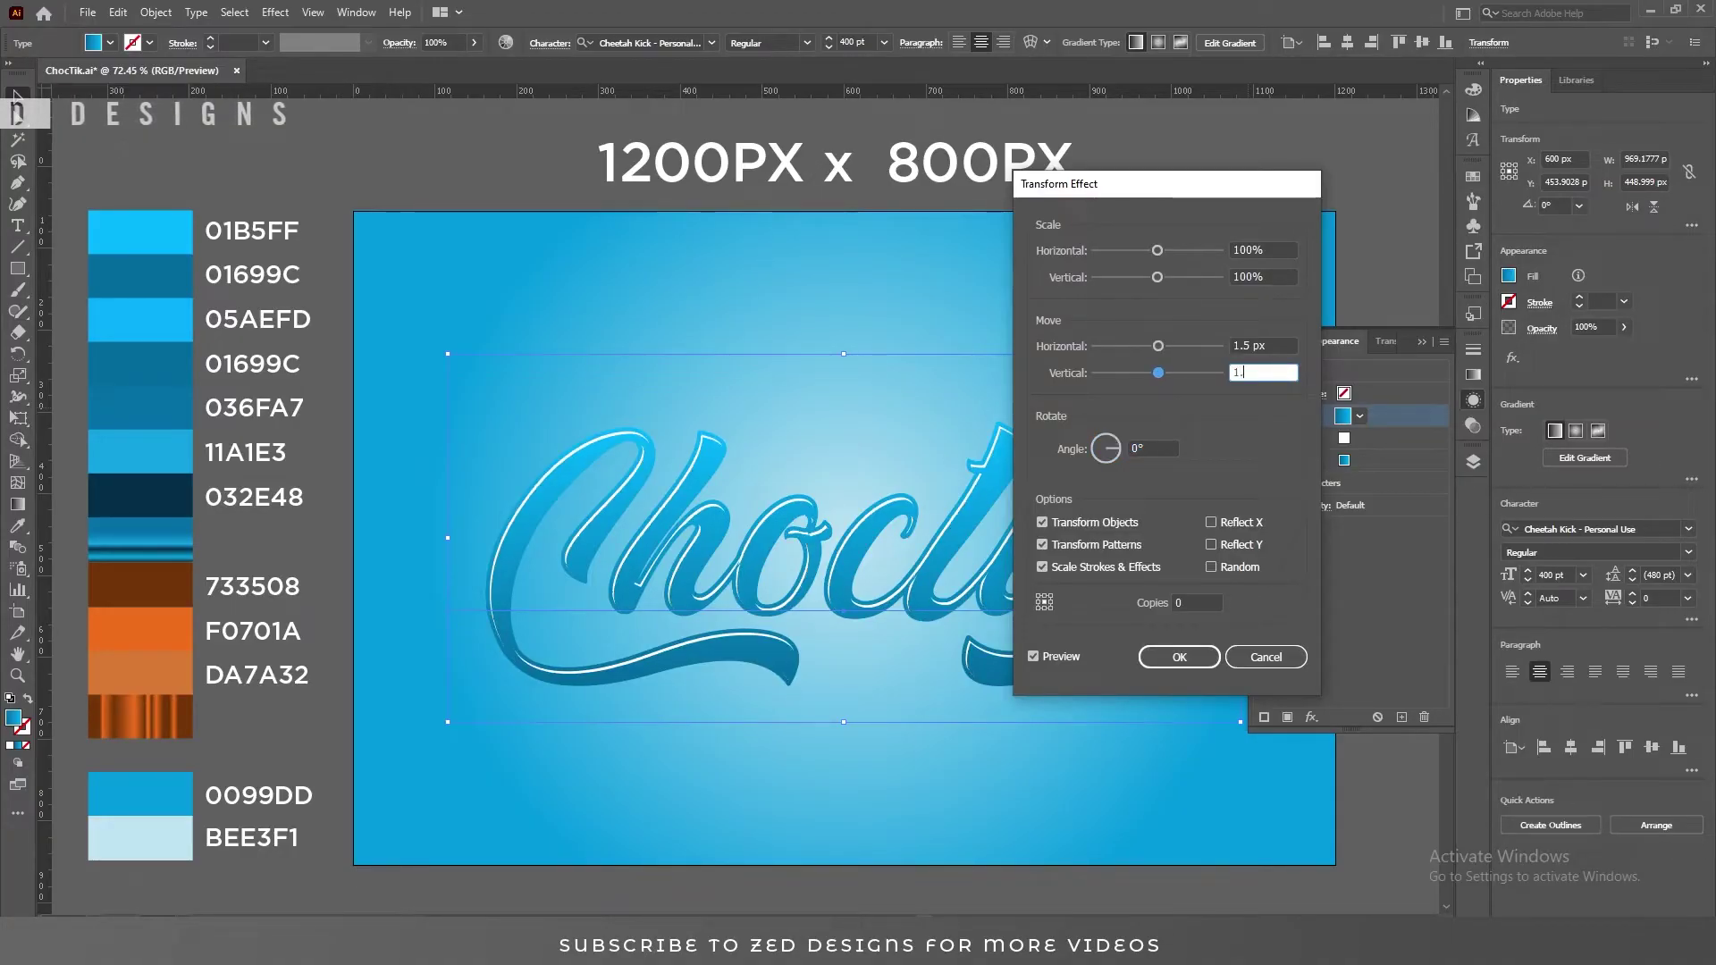
key("shift+Tab")
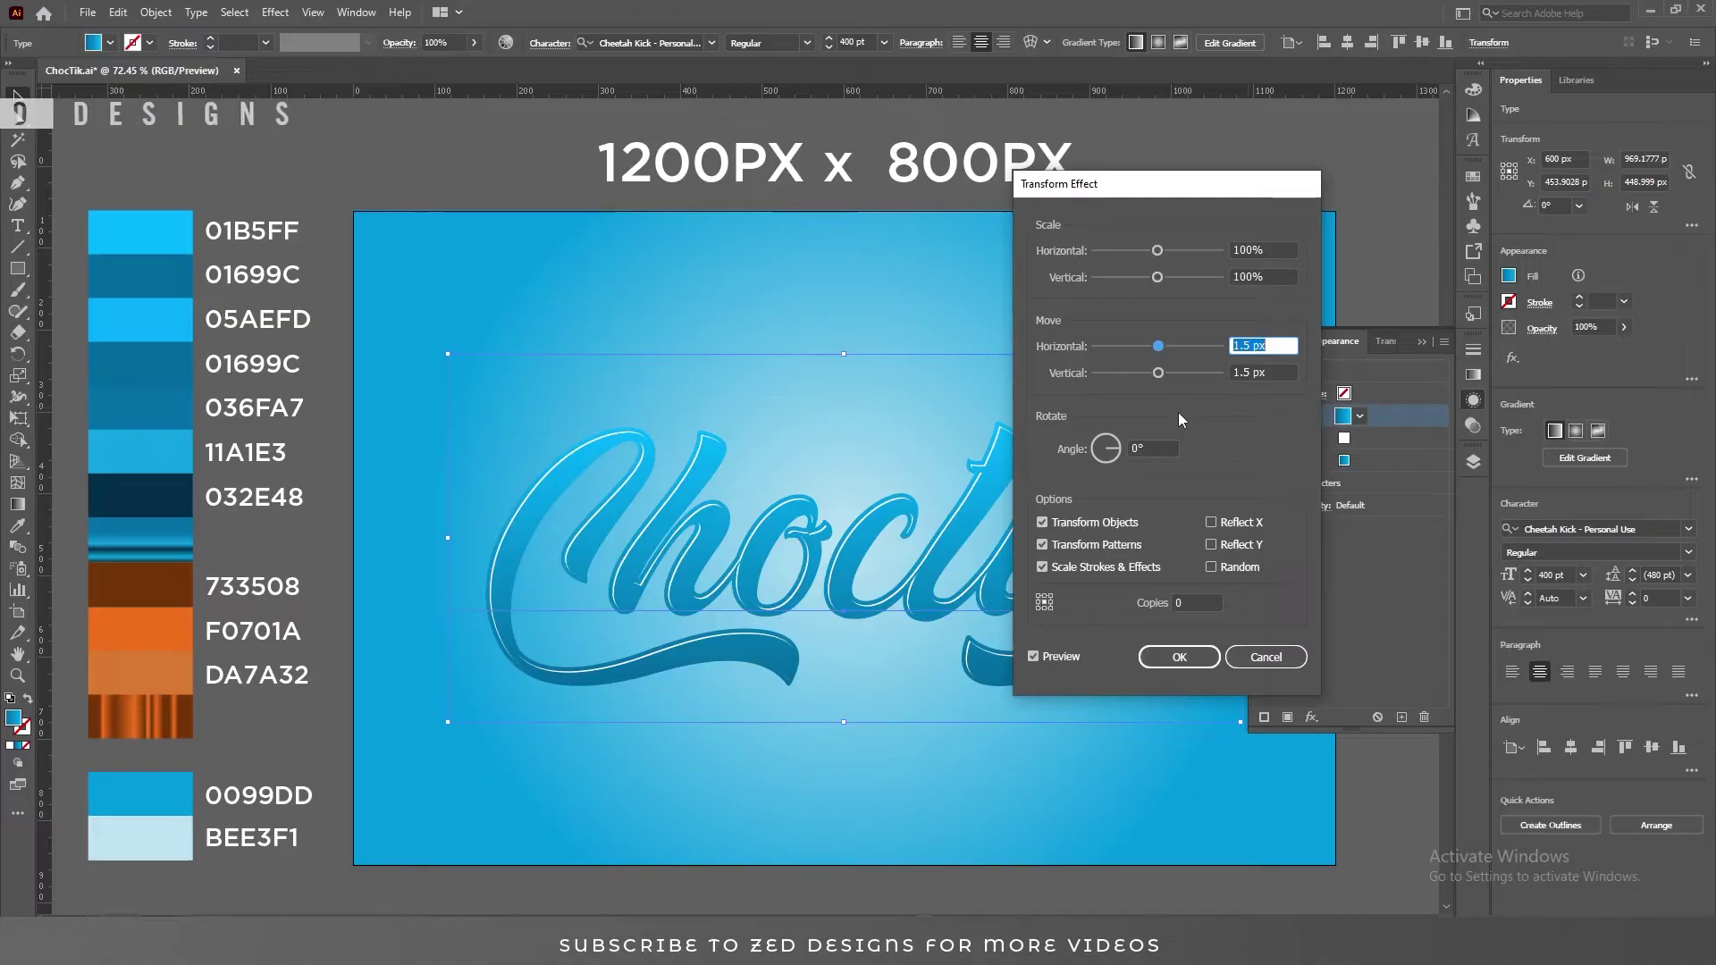
left_click(1180, 656)
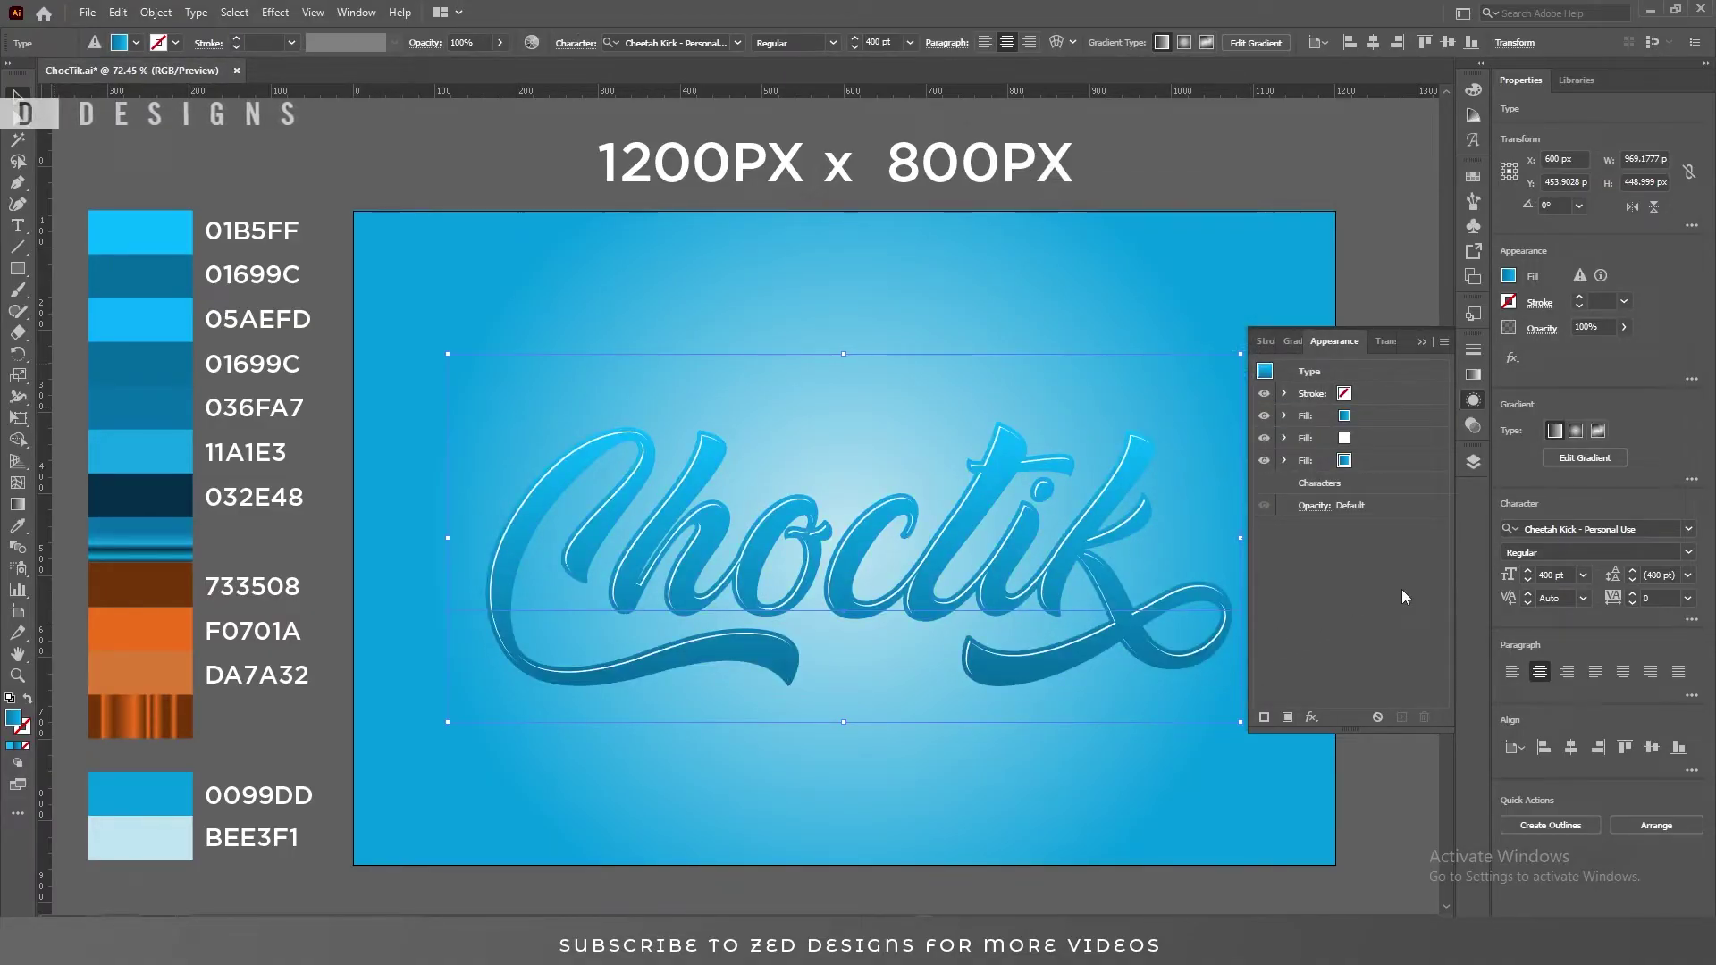
- Duplicate the bottom gradient fill, apply the banded blue gradient sampled from the swatch column to the lowest copy, and show its gradient stops
left_click(1403, 459)
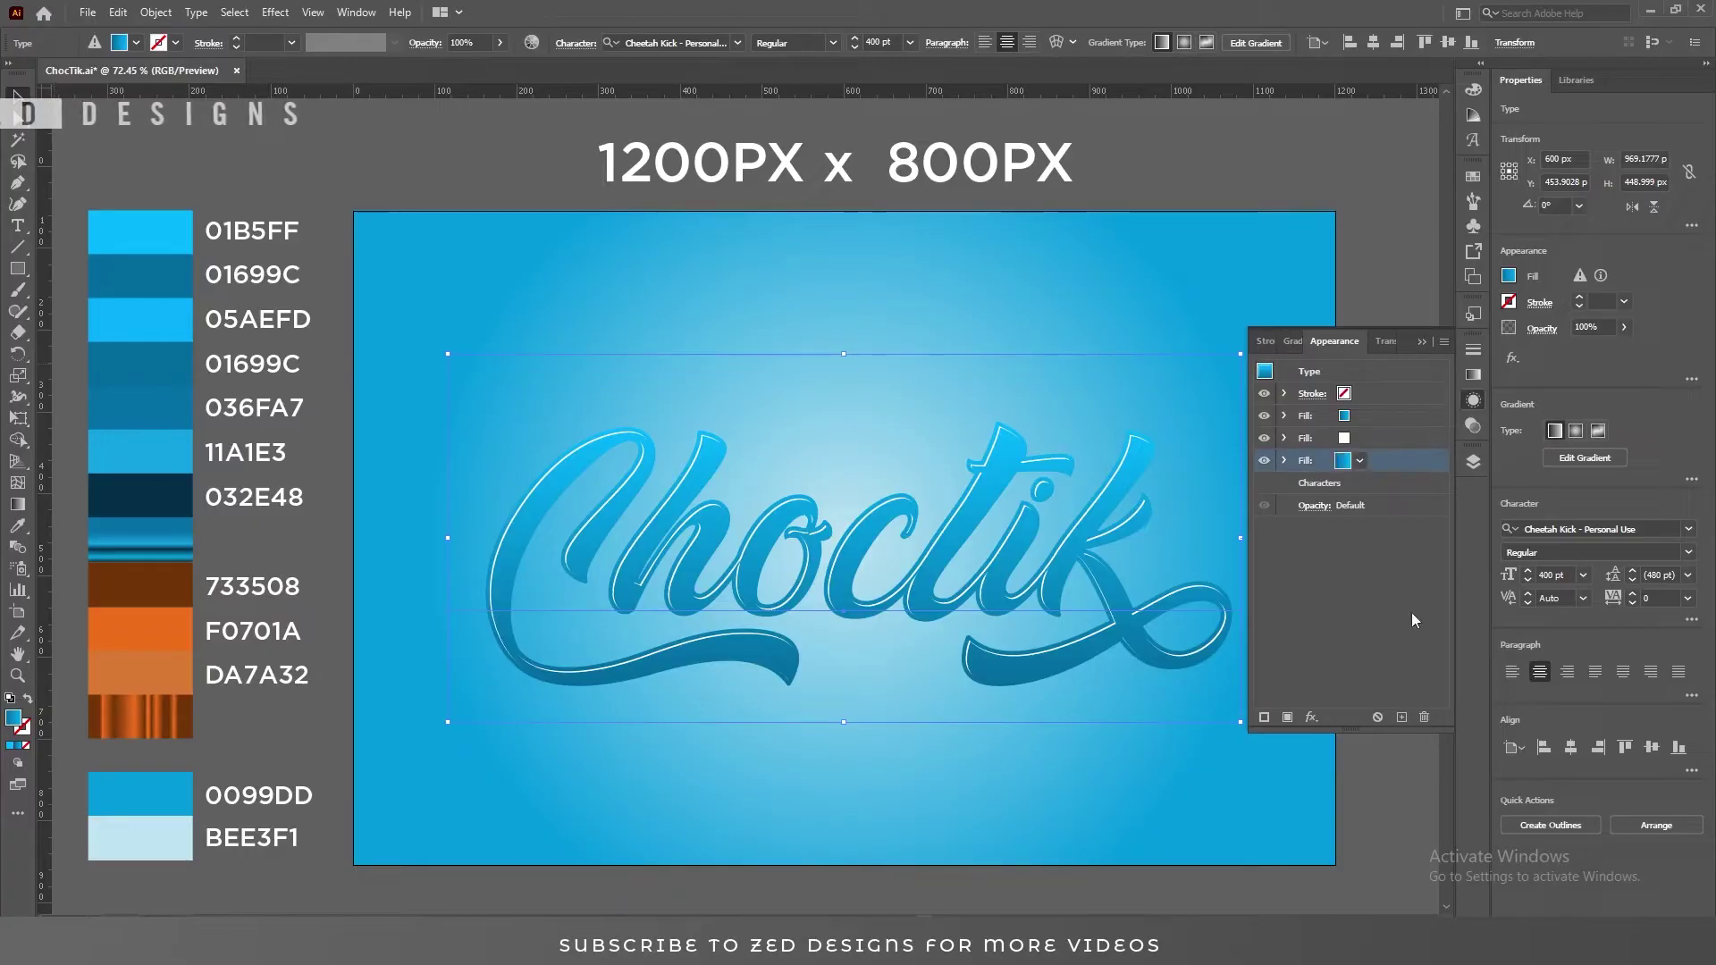
left_click(1401, 716)
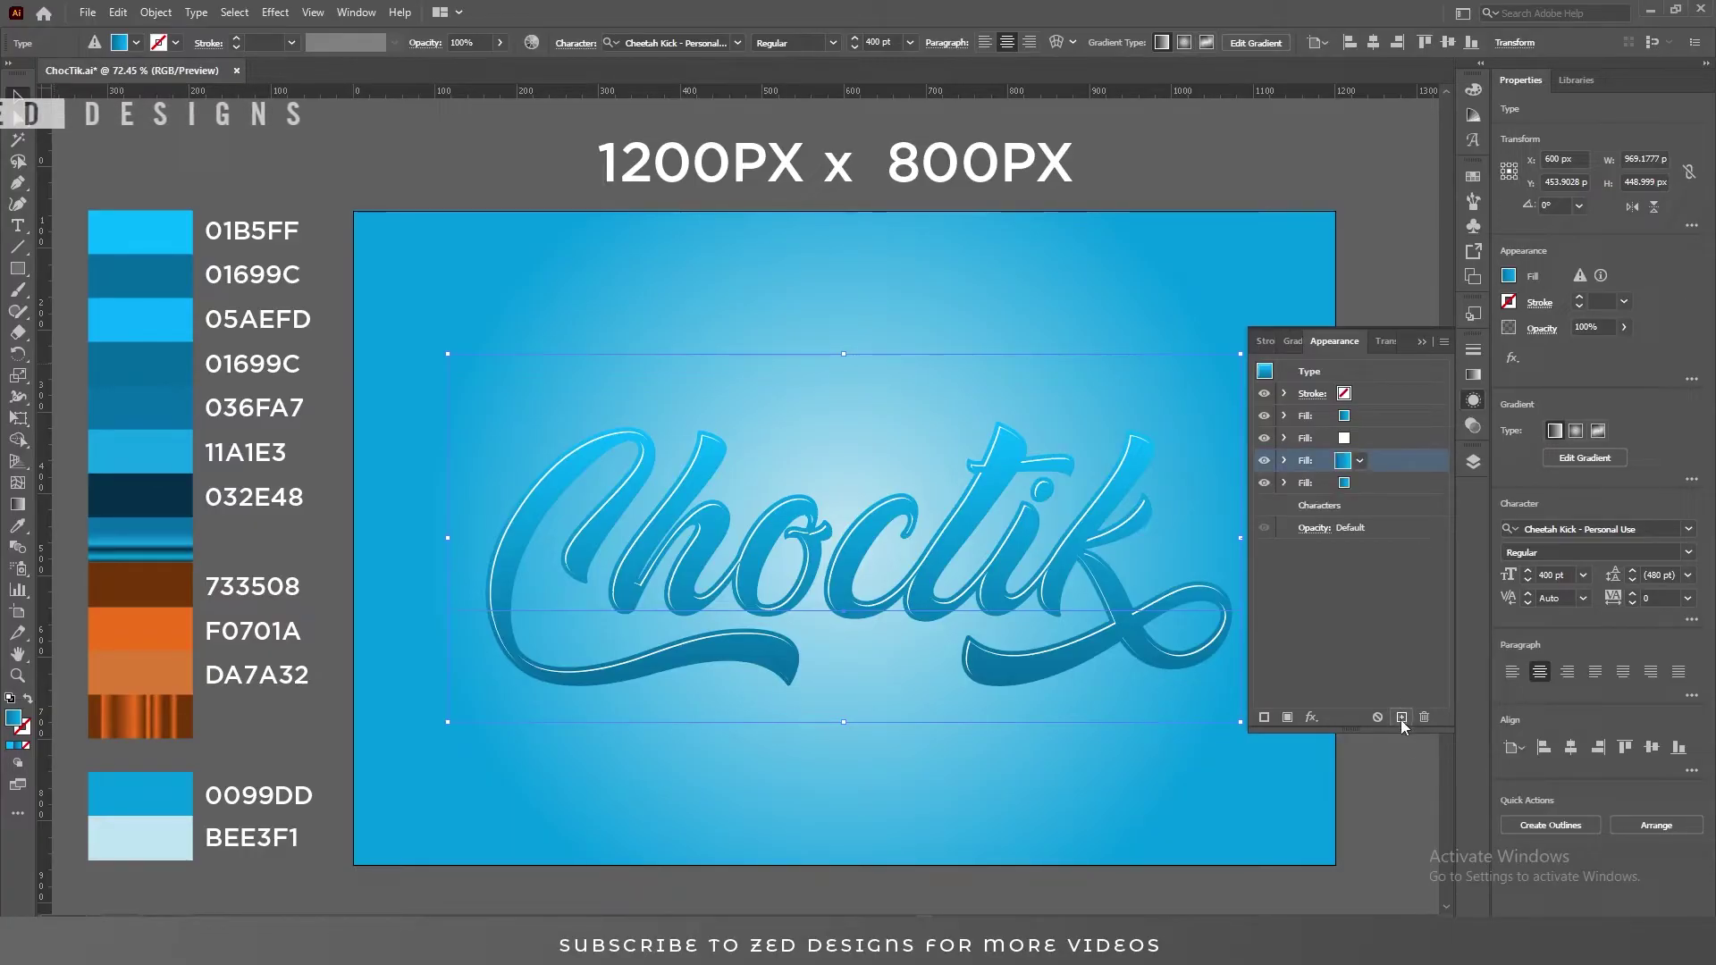
left_click(1376, 490)
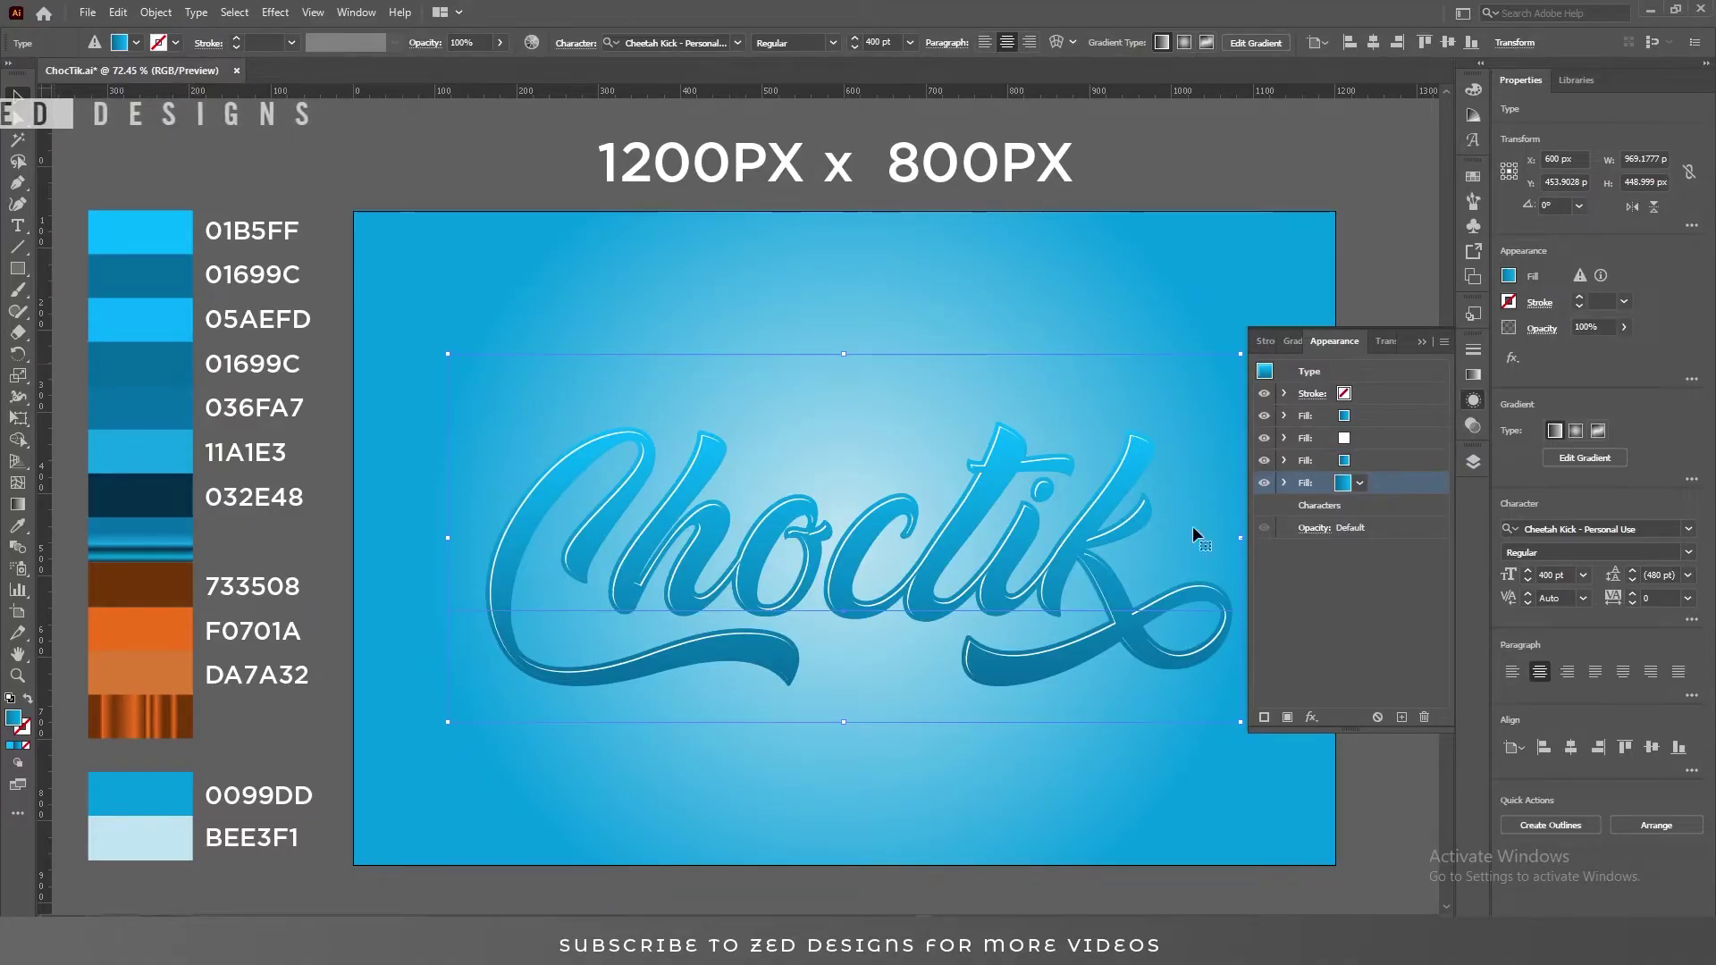
left_click(17, 525)
left_click(154, 528)
key("v")
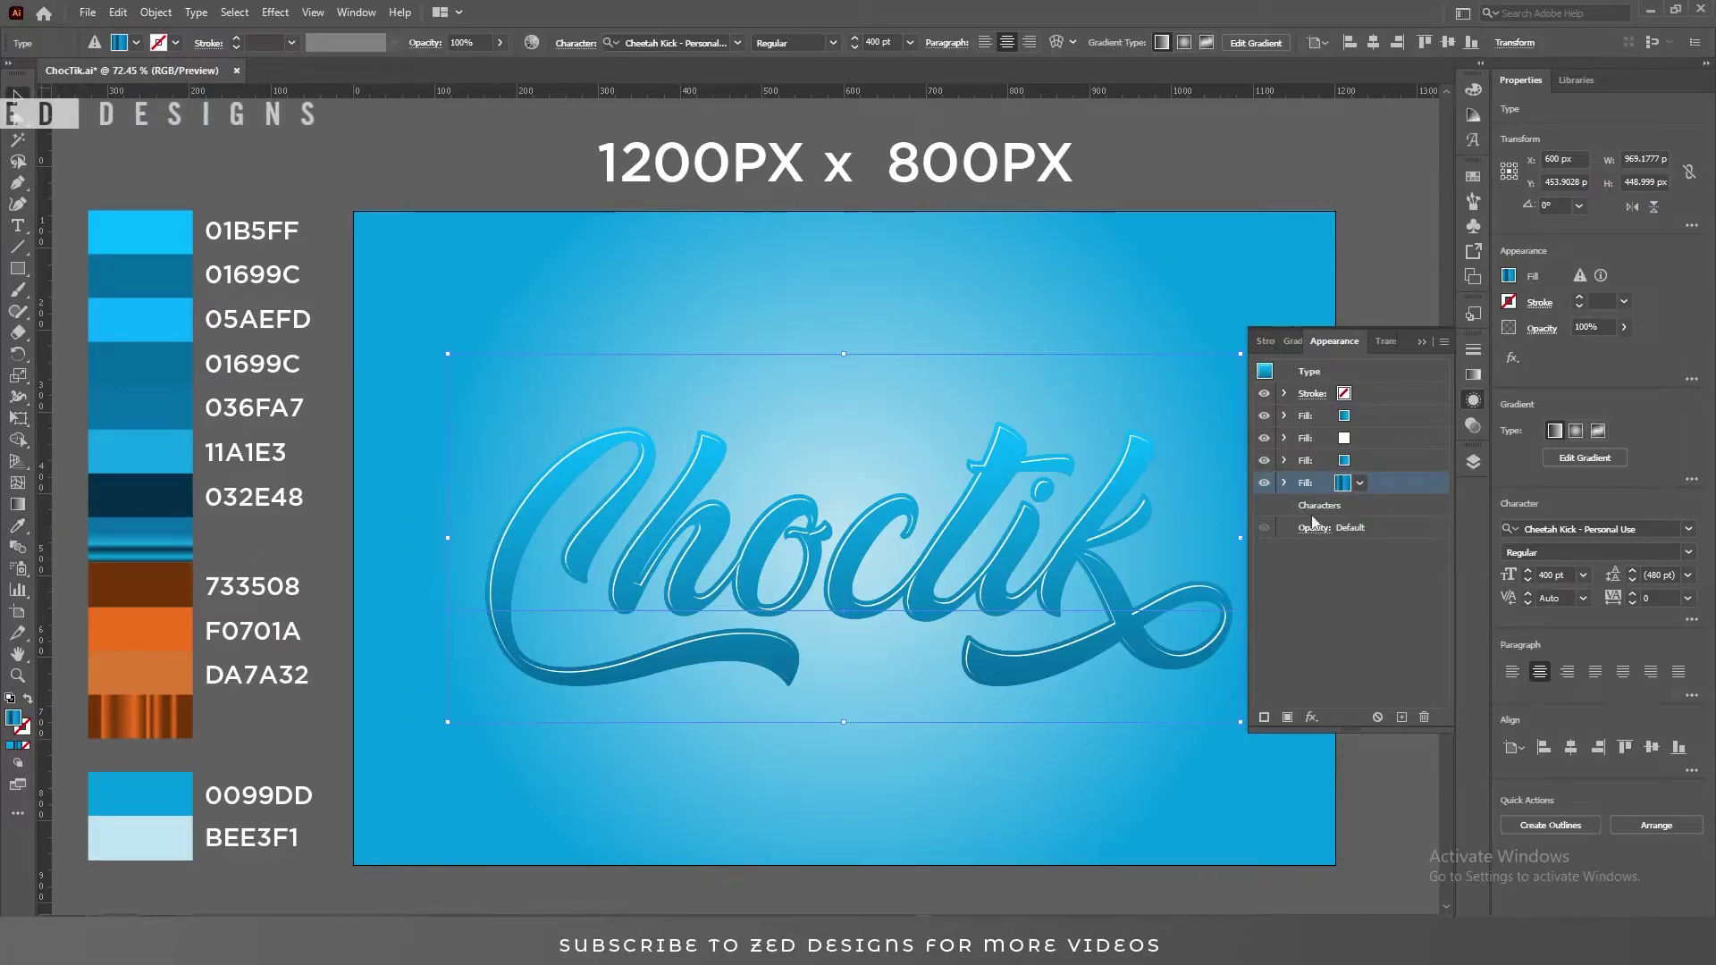
left_click(1473, 375)
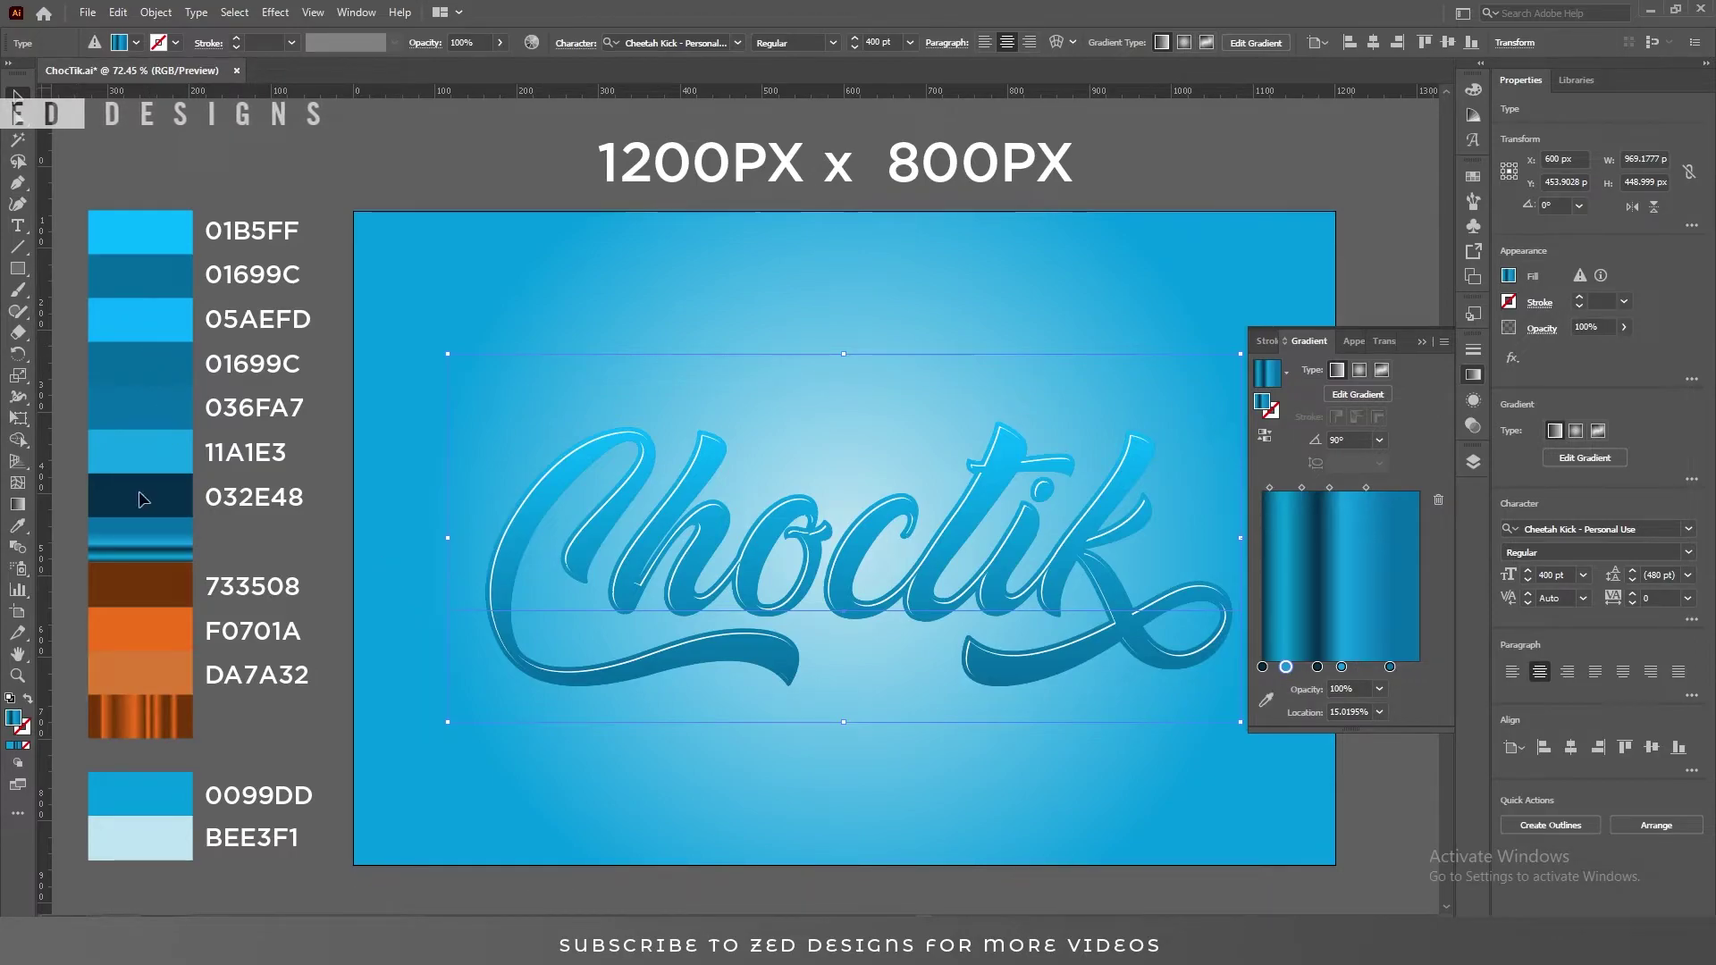
- Add a Transform effect to the lowest banded blue fill, moving it -0.3 px horizontally and 0.3 px vertically
left_click(1473, 400)
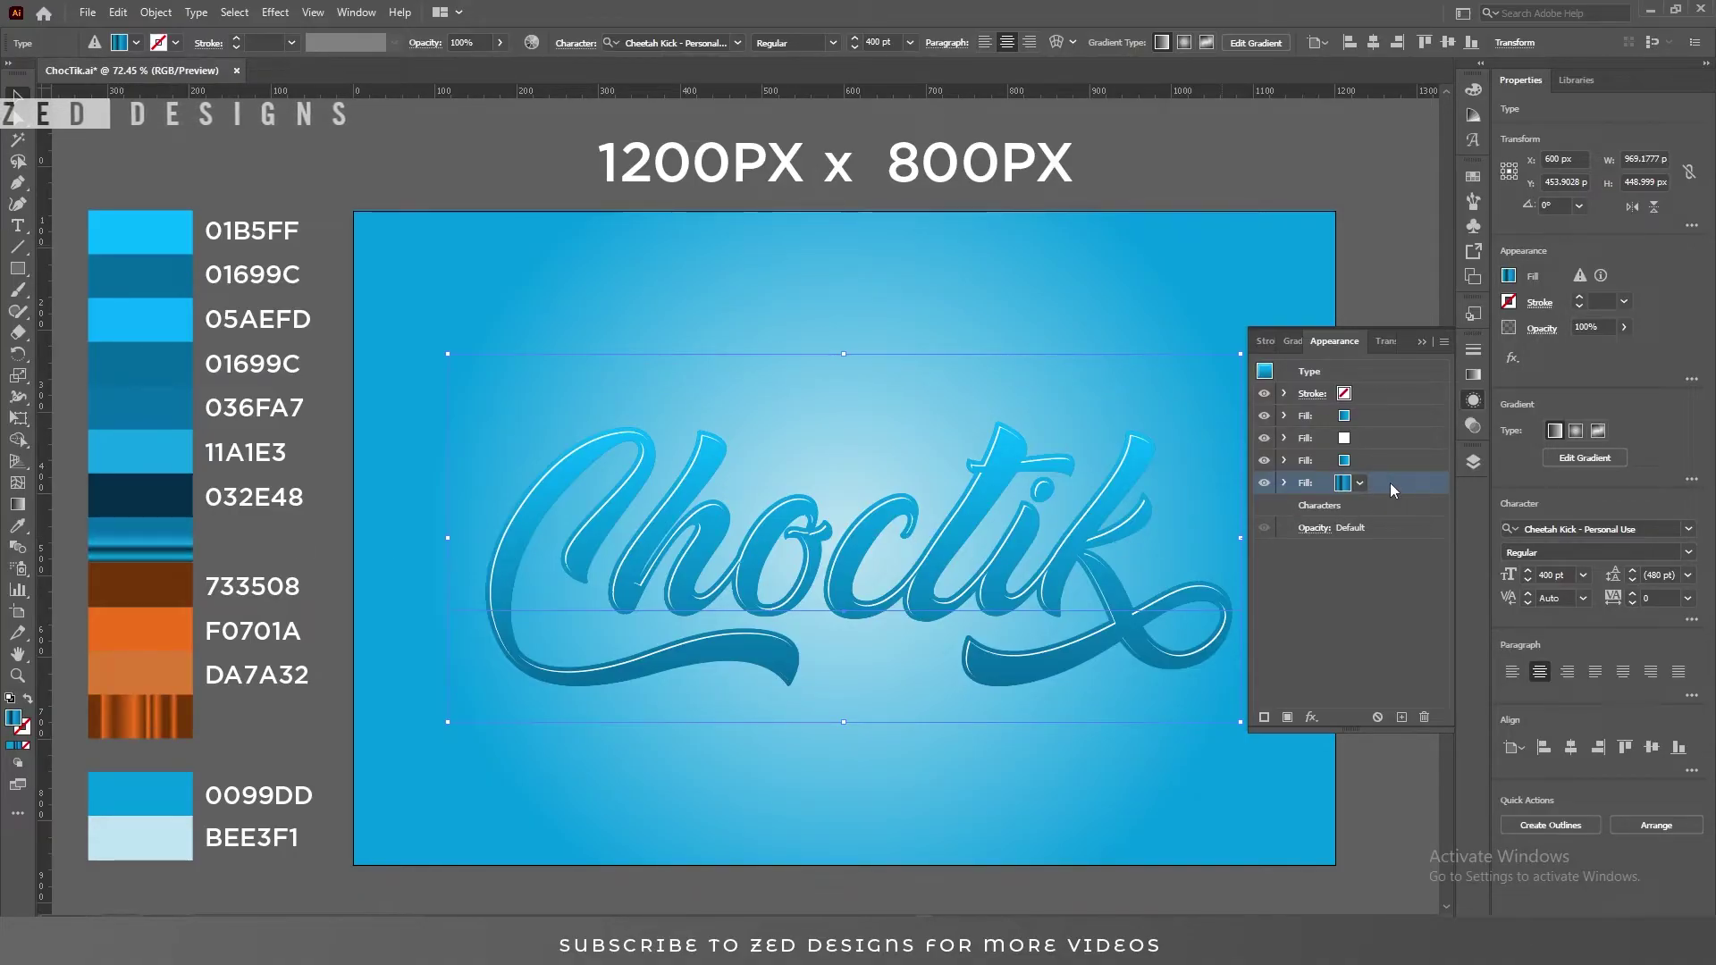
left_click(1311, 716)
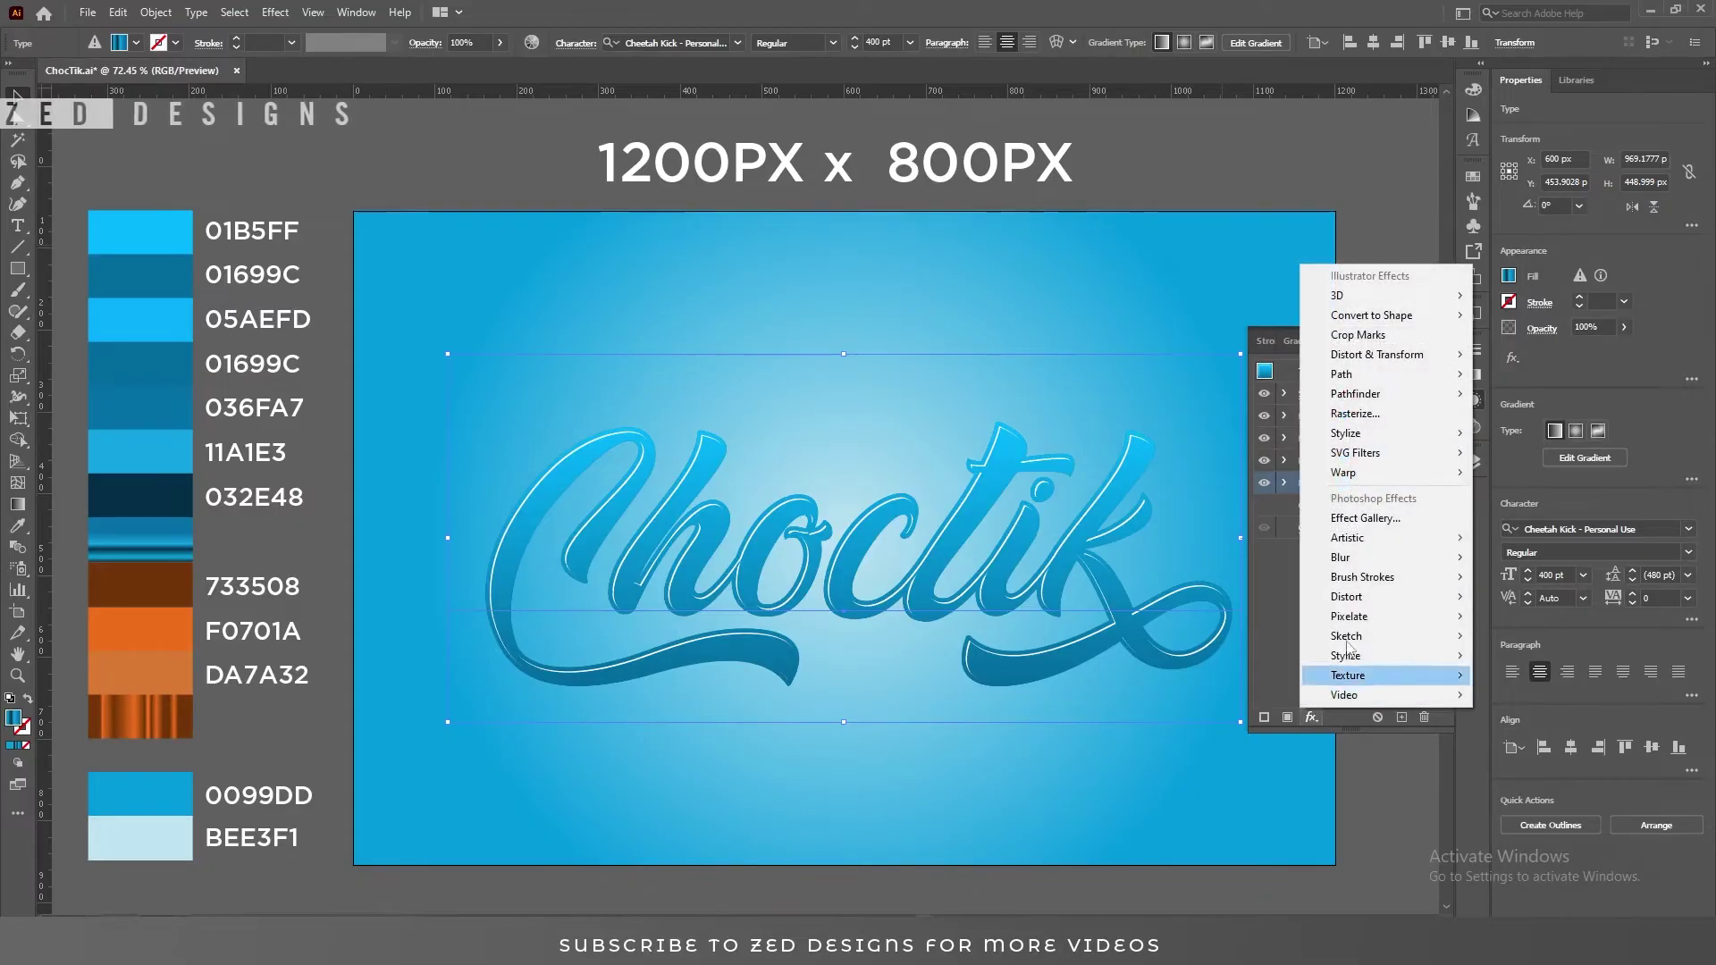
mouse_move(1394, 356)
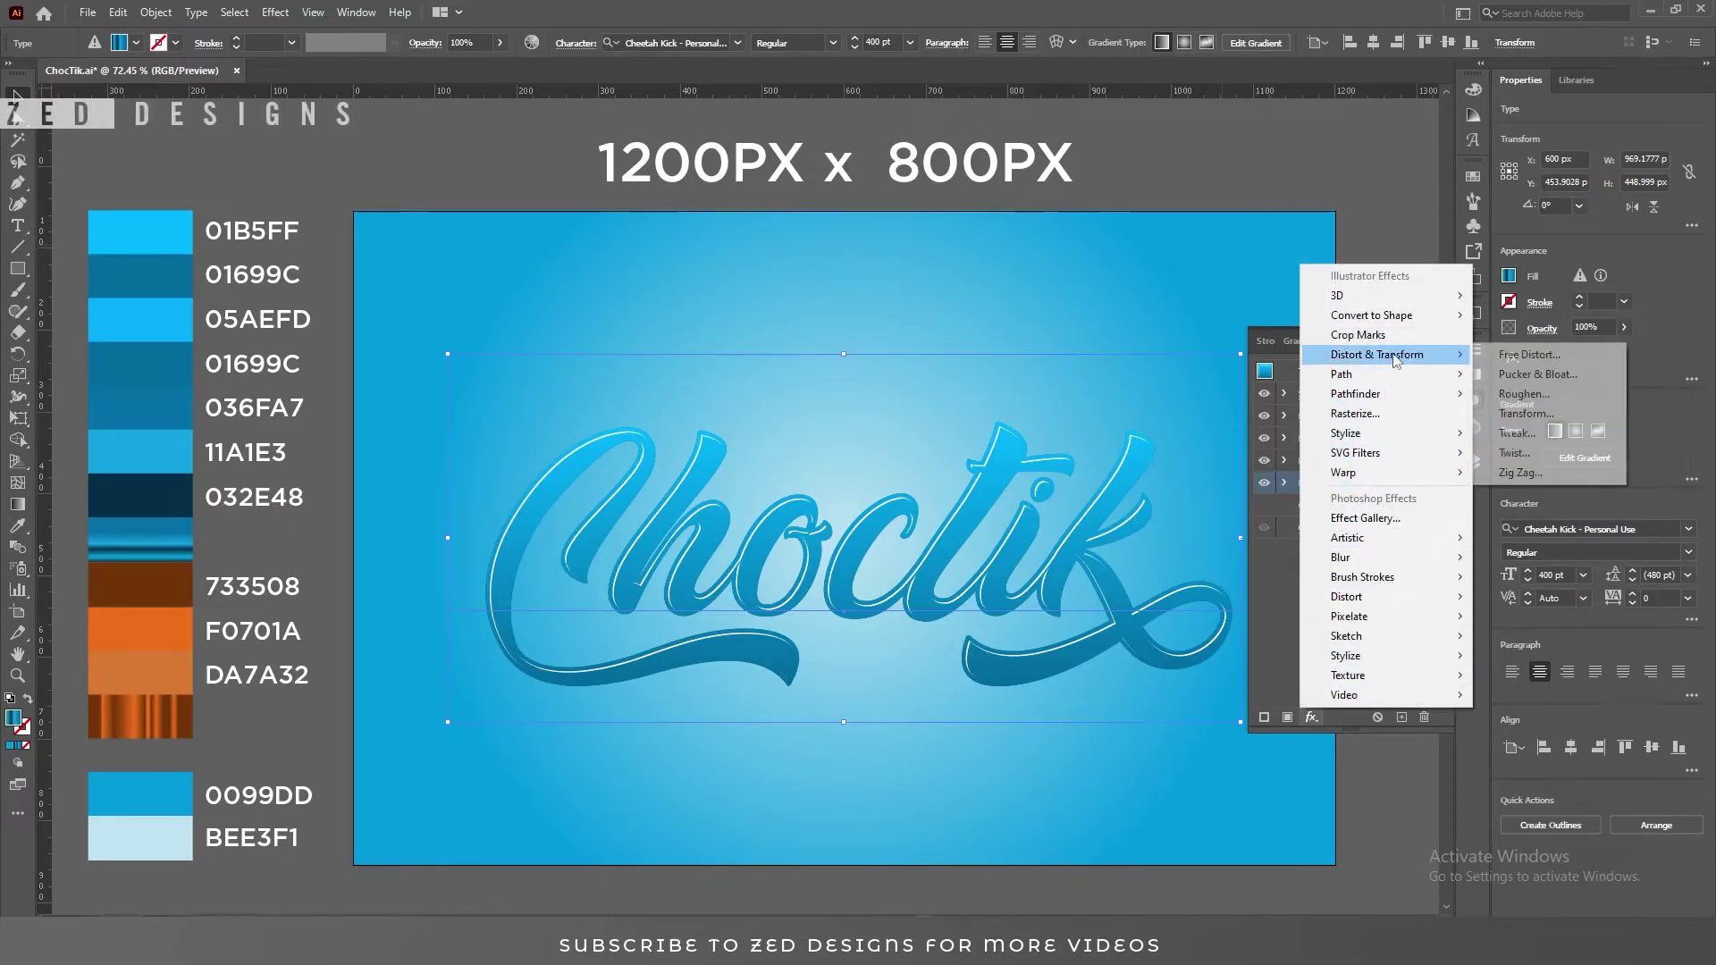
left_click(1535, 413)
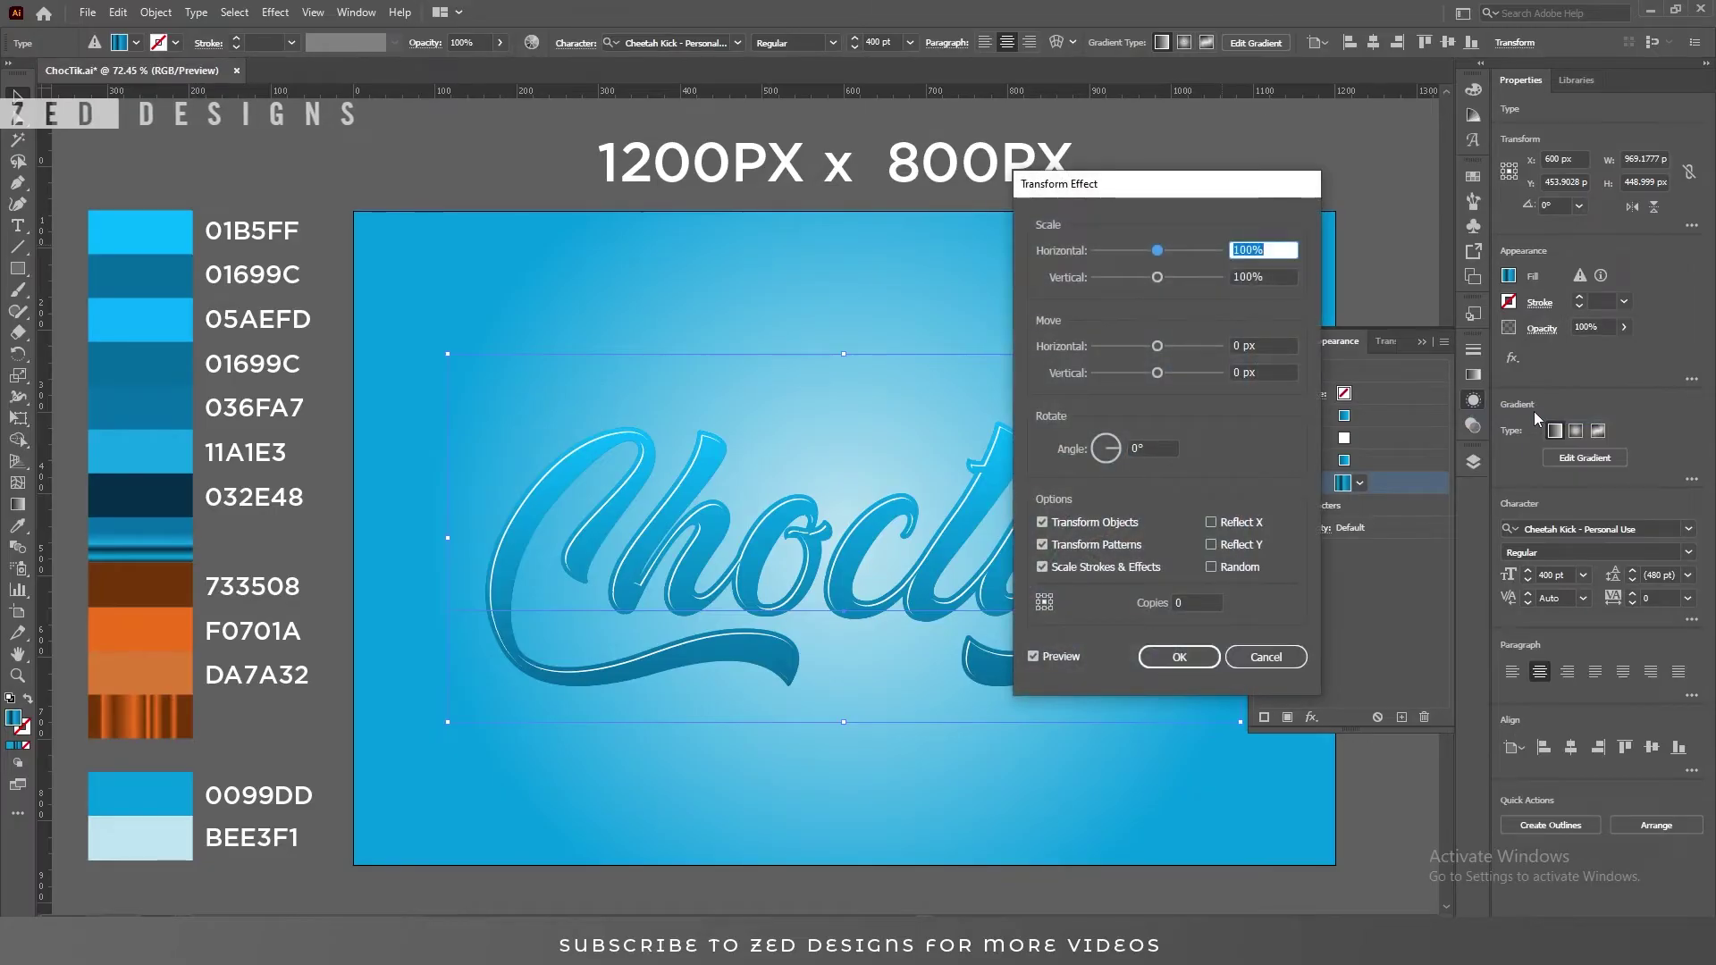
left_click(1269, 345)
type("-0.3")
key("Tab")
type(".3")
key("Tab")
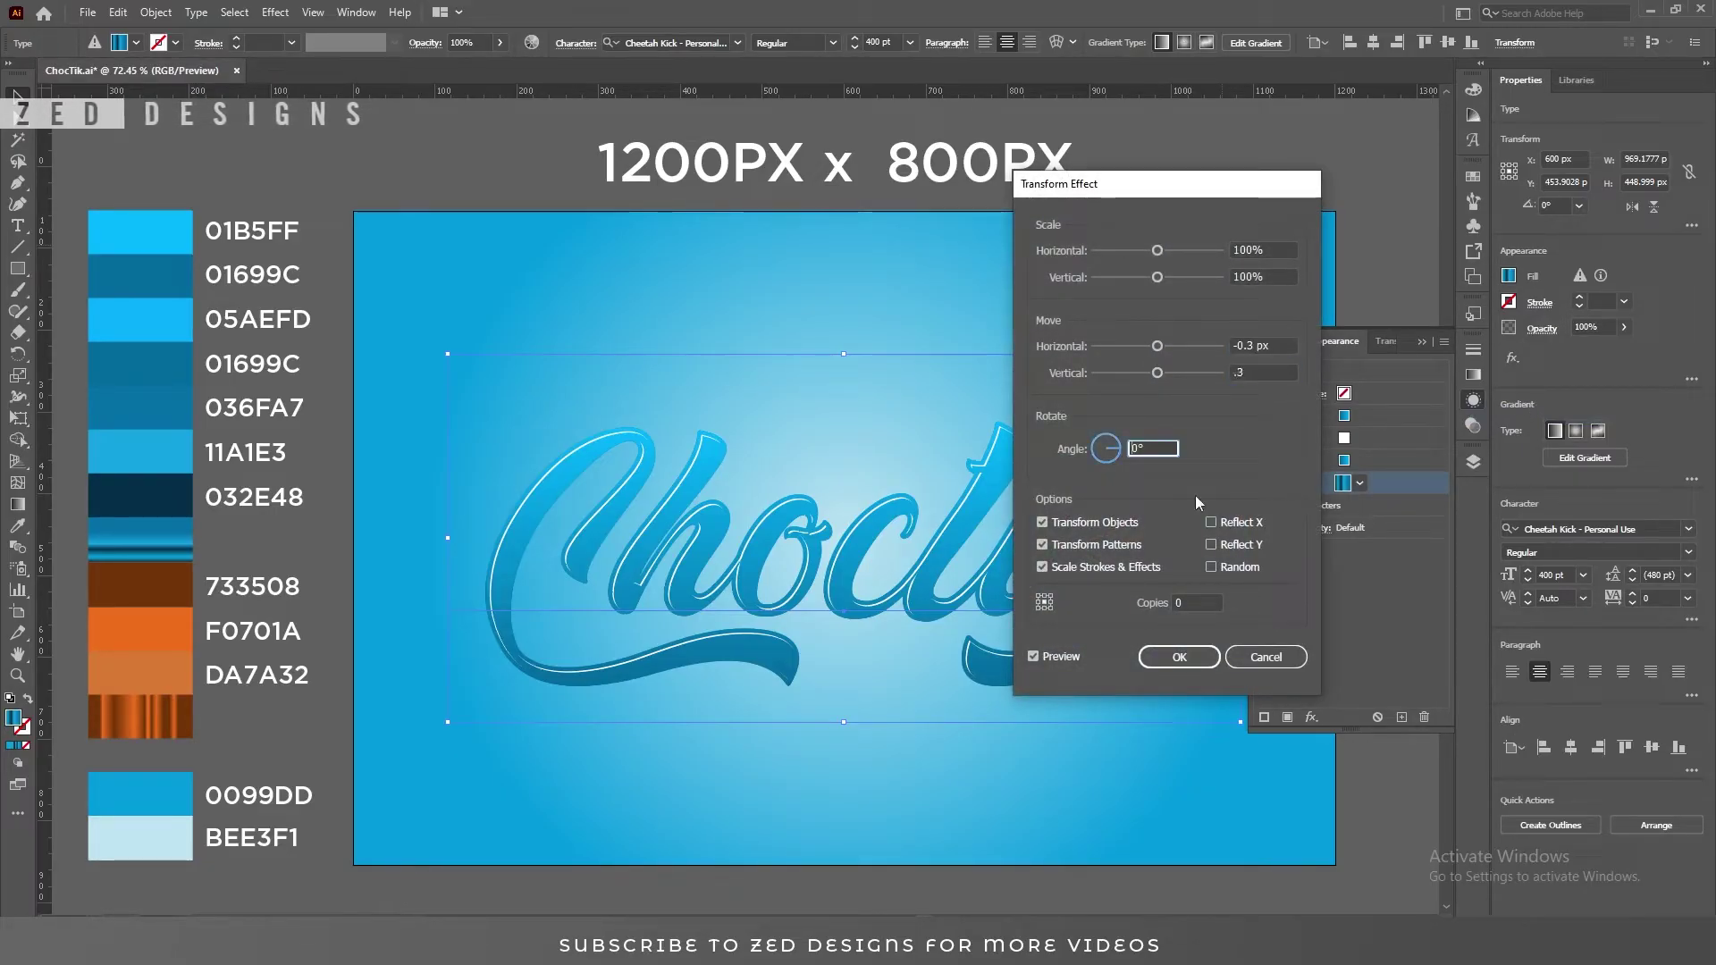
- Set the Transform effect to 36 copies and apply it to extrude the lettering
left_click(1188, 601)
type("36")
key("Tab")
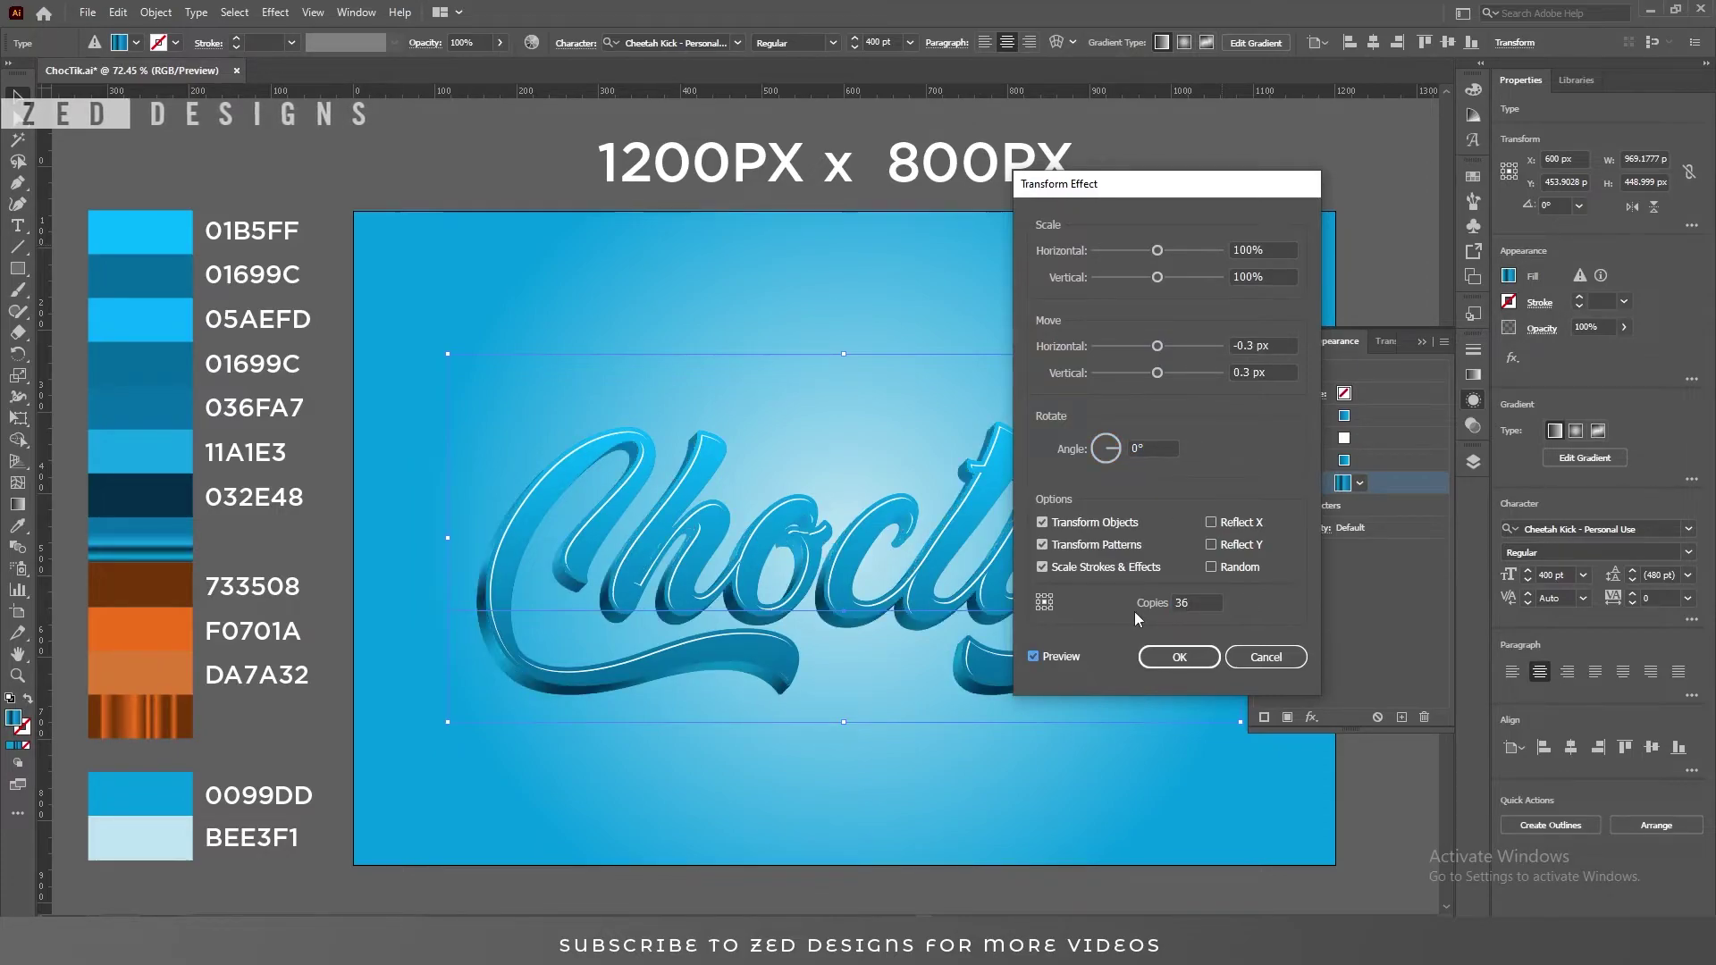
left_click(1174, 660)
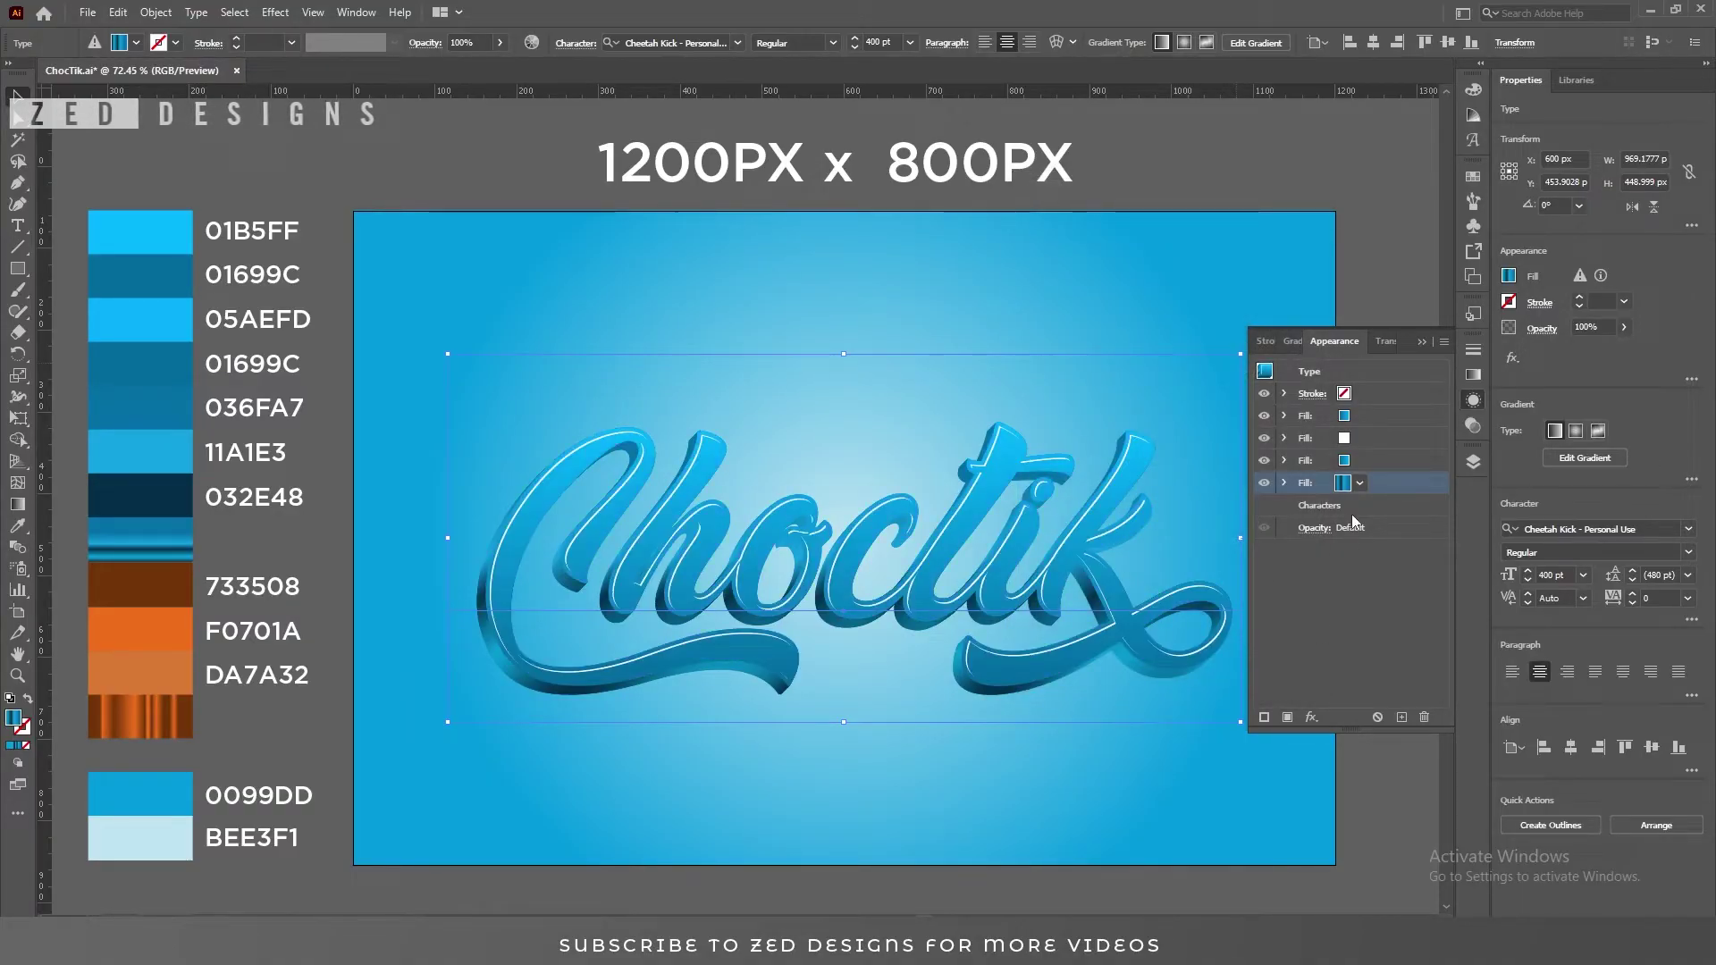
- Duplicate the blue gradient fill directly below the white fill and recolour the upper copy red
left_click_drag(1351, 483, 1396, 458)
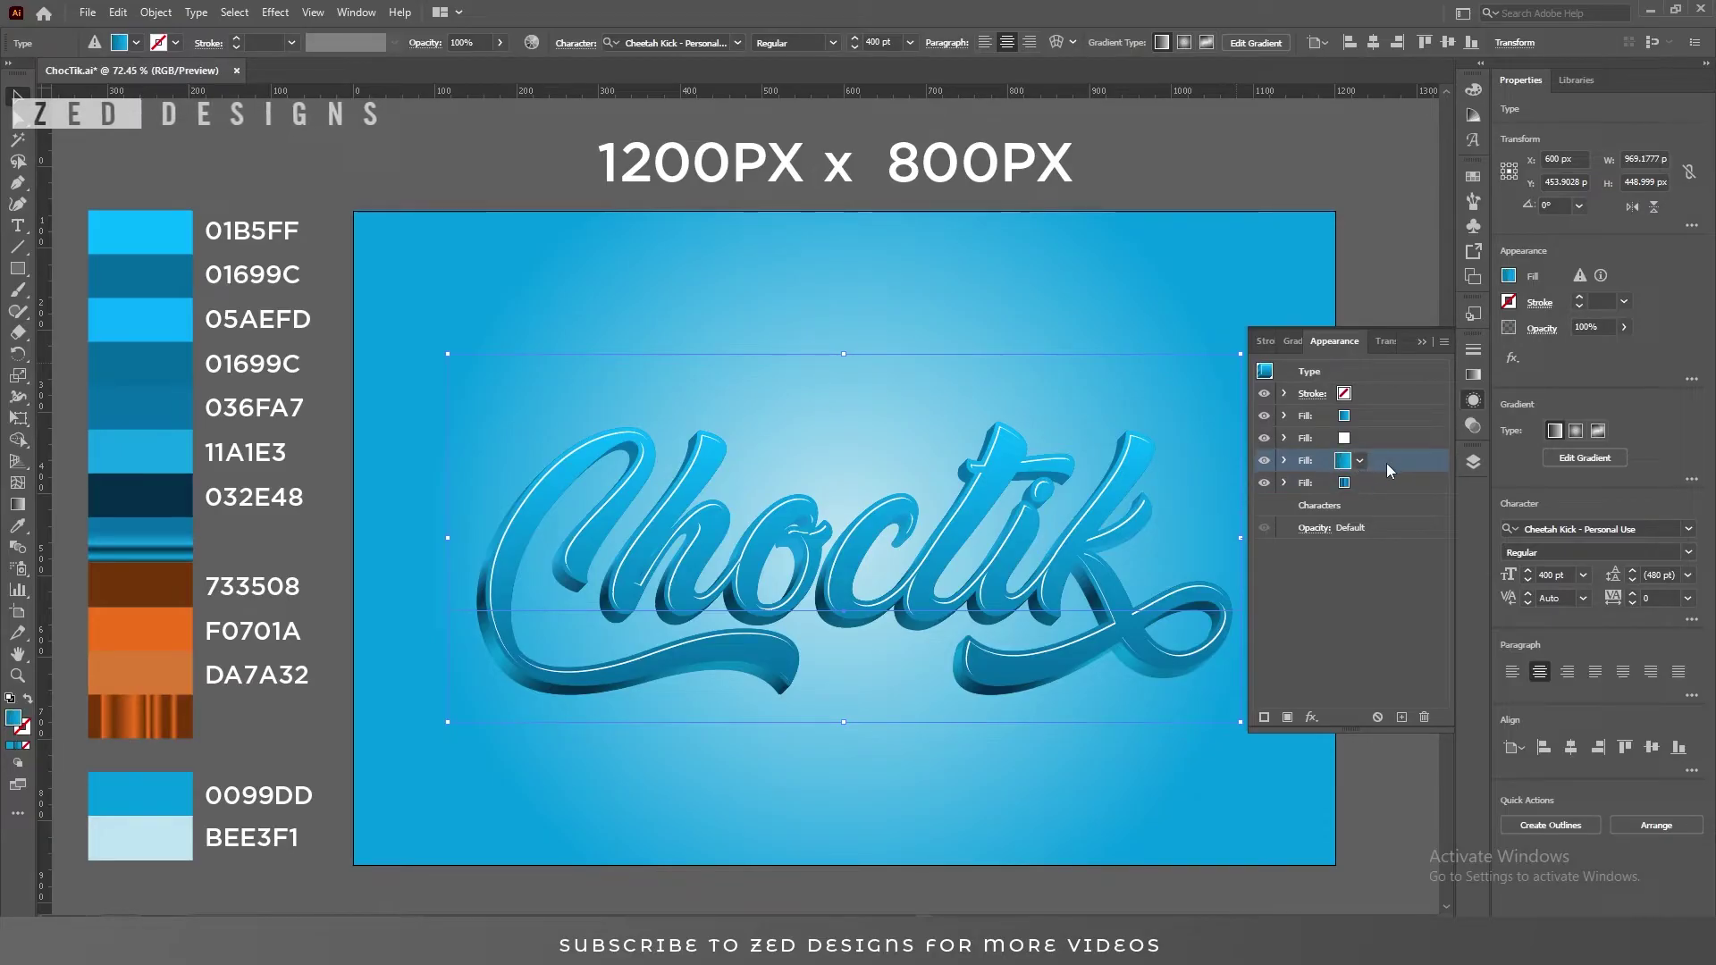
left_click(1402, 716)
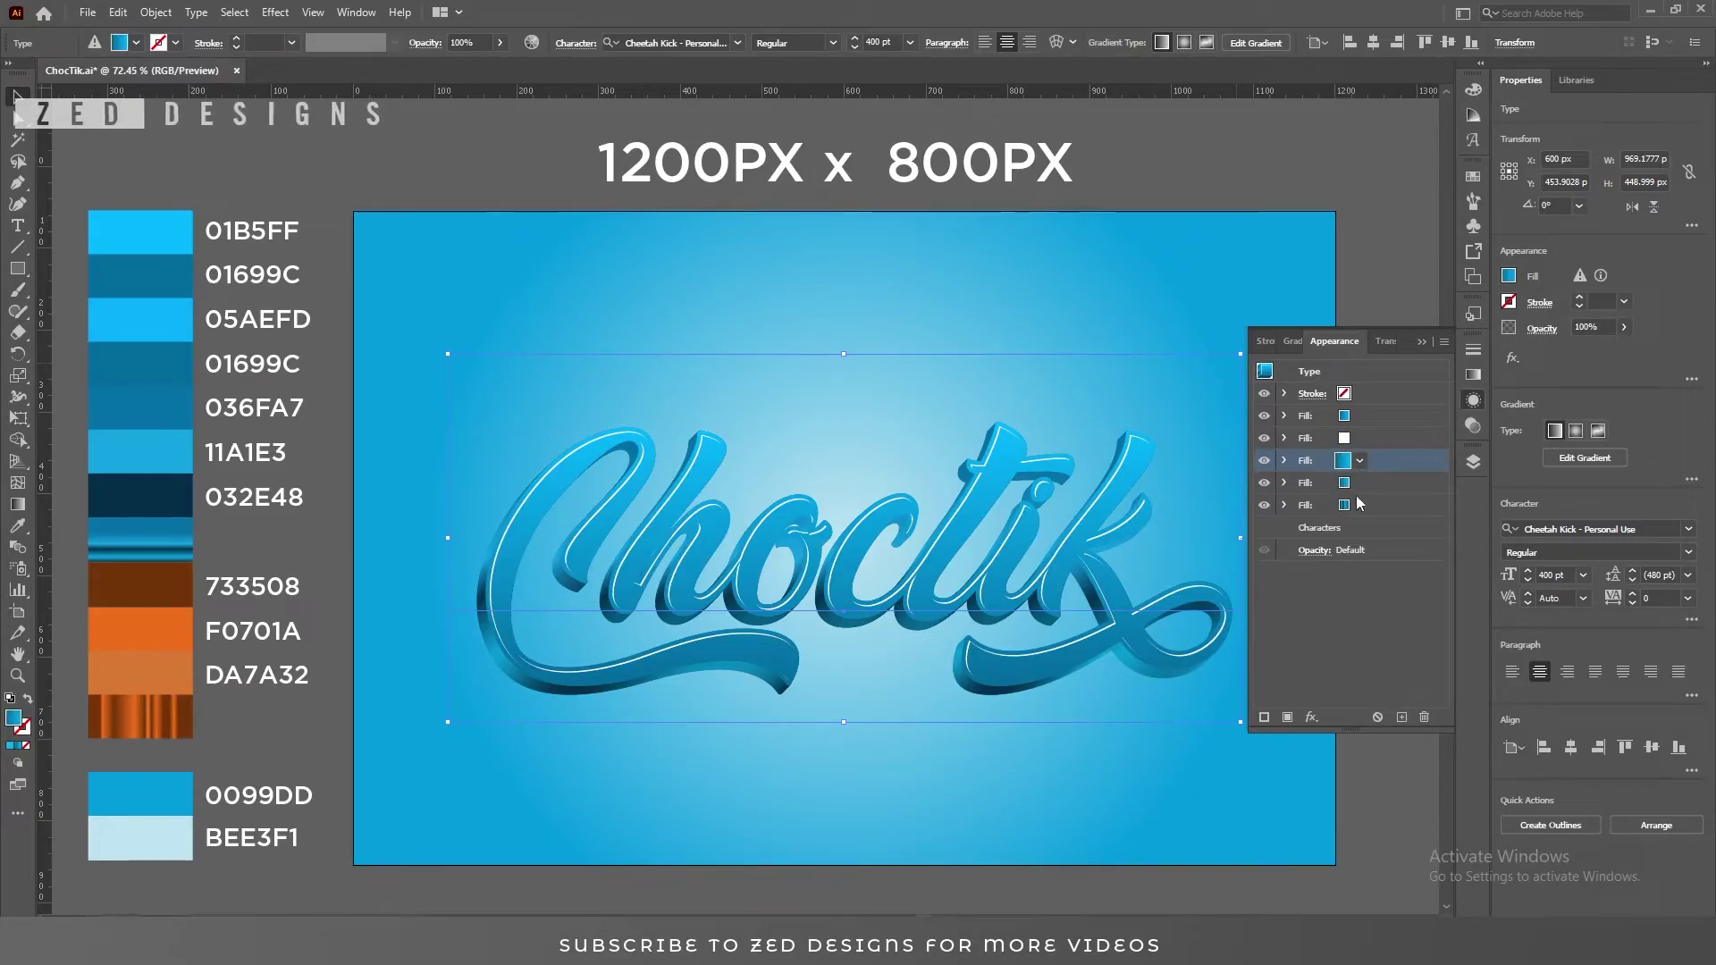
left_click(1359, 461)
left_click(1221, 498)
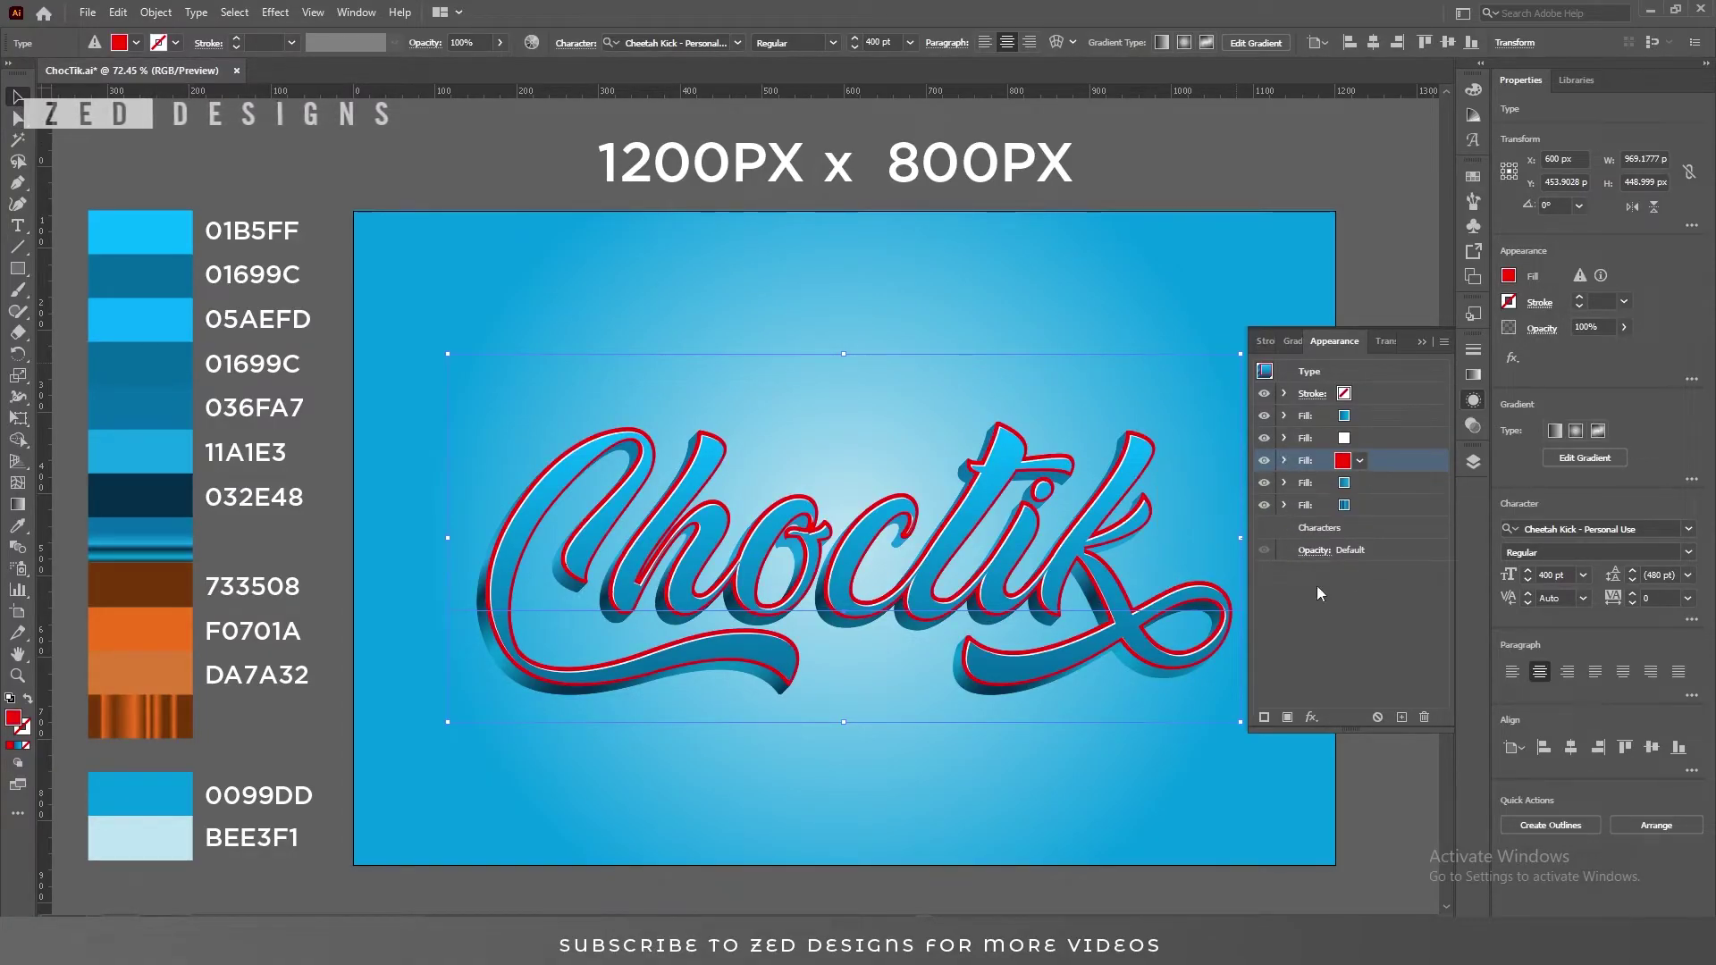
- Apply a Transform effect to the red fill, moving it -12 px horizontally and 12 px vertically
left_click(1310, 716)
mouse_move(1425, 362)
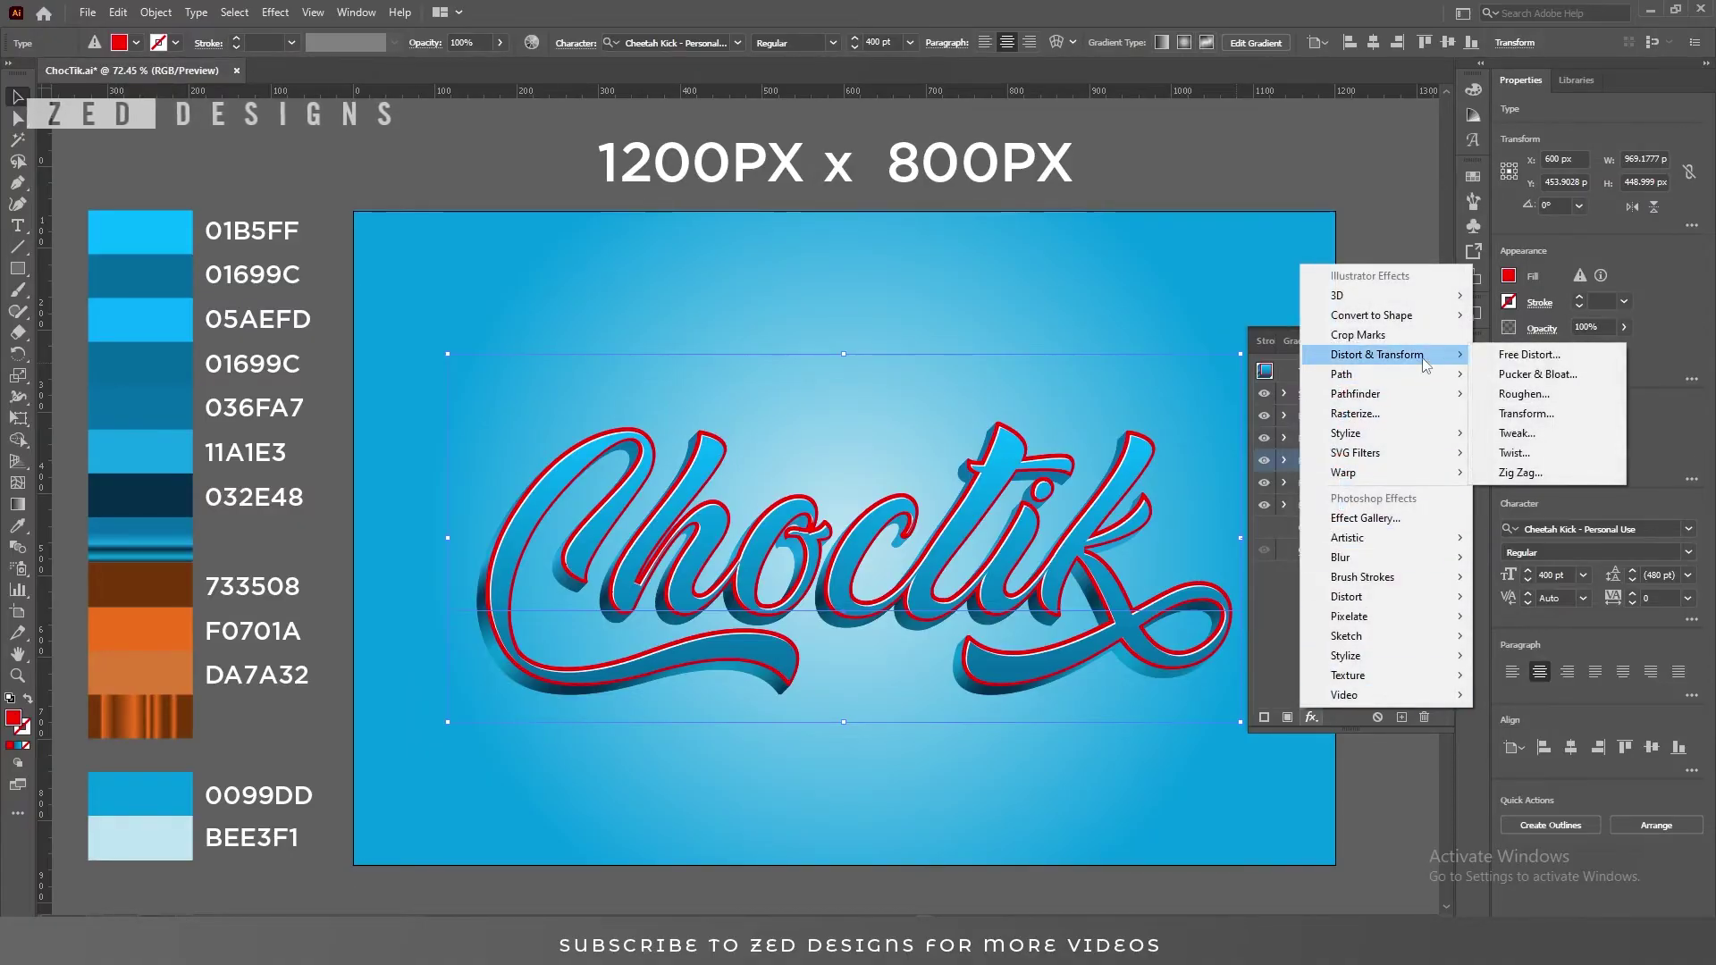
left_click(1549, 412)
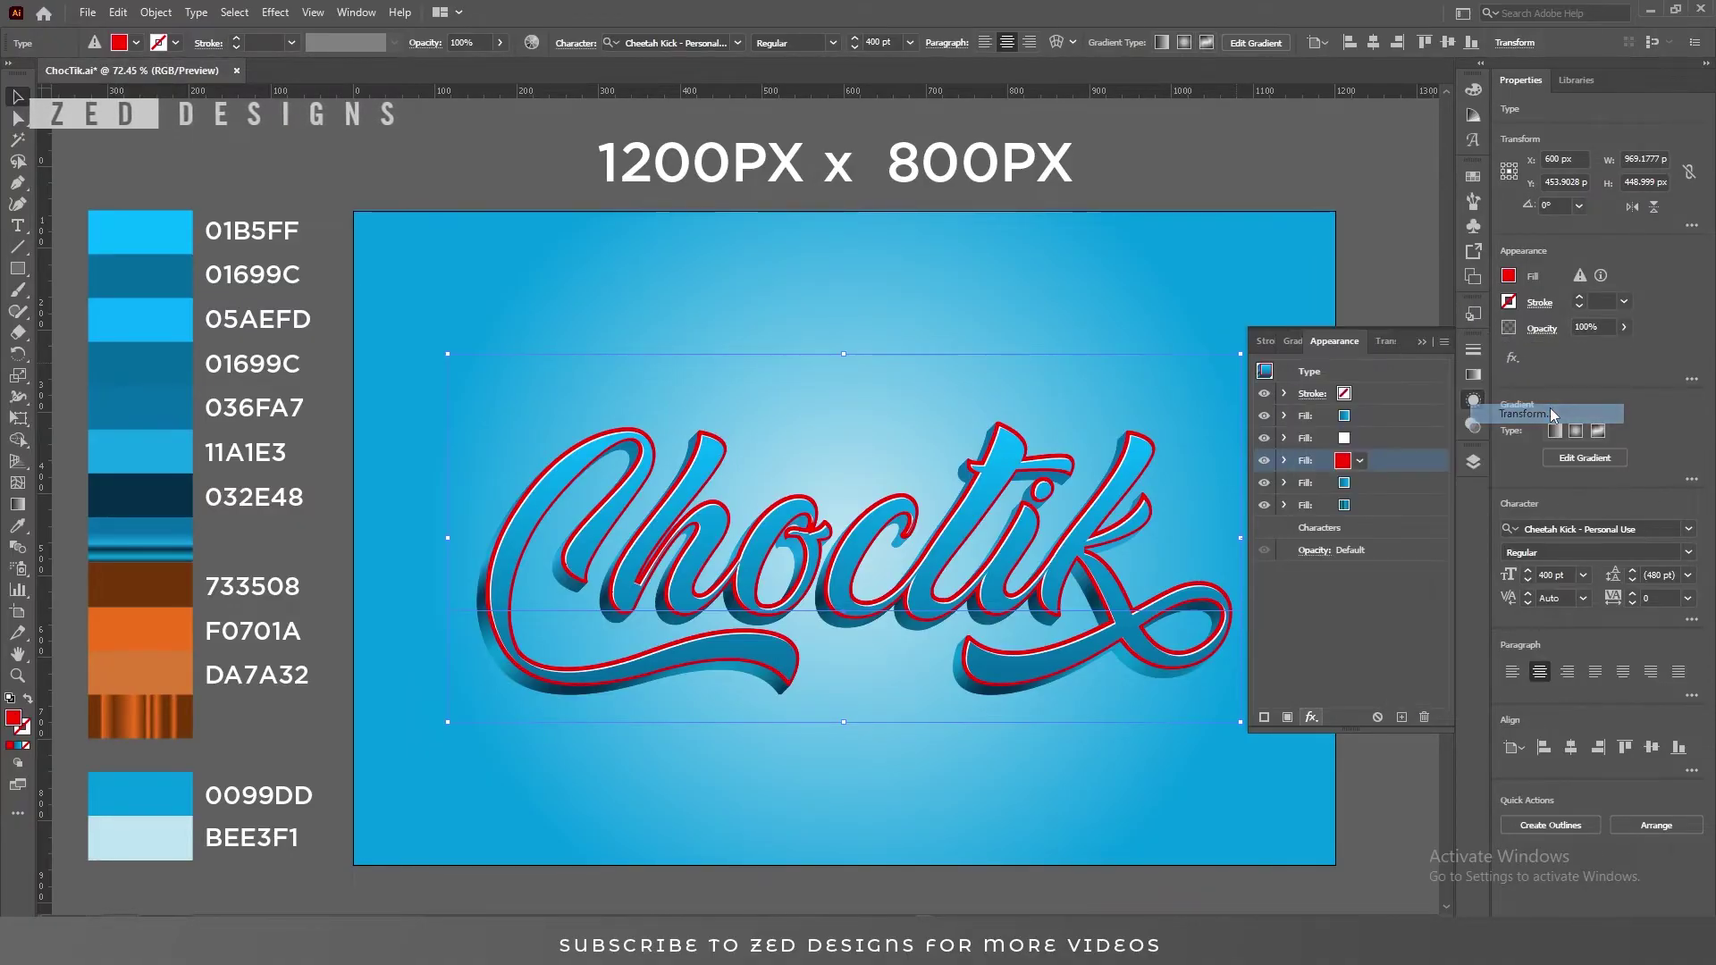
key("Tab")
key("Tab")
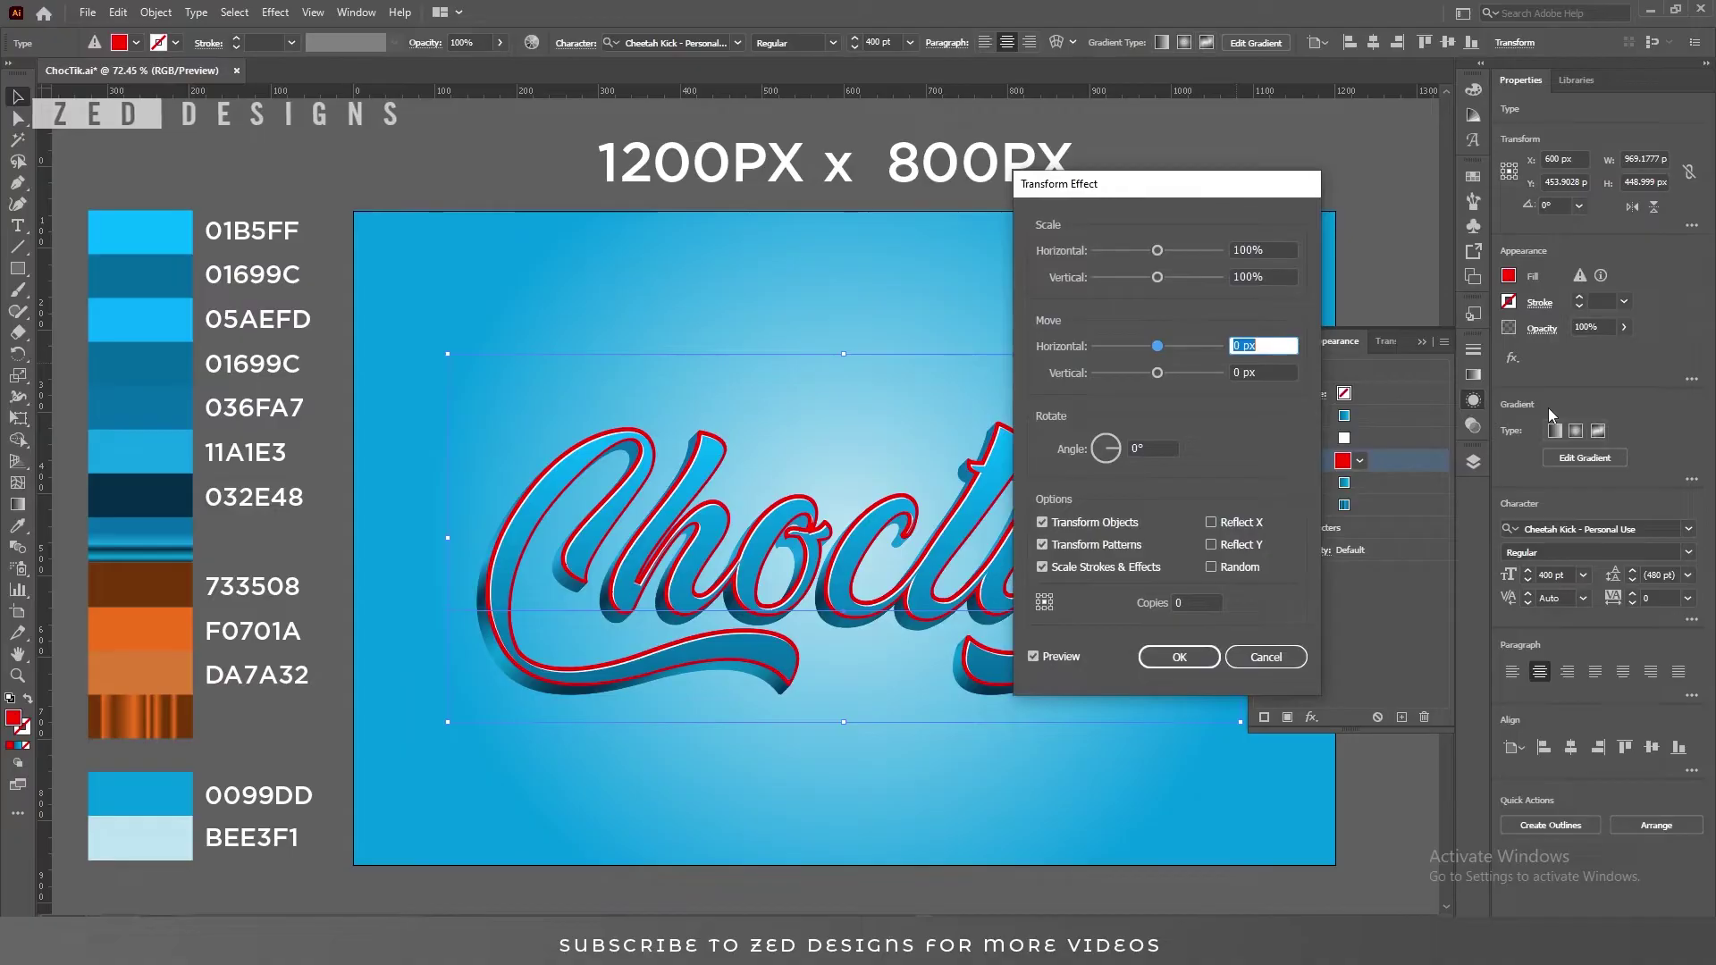
type("12")
key("Tab")
key("shift+Tab")
key("Home")
type("-")
key("Tab")
type("12")
key("Tab")
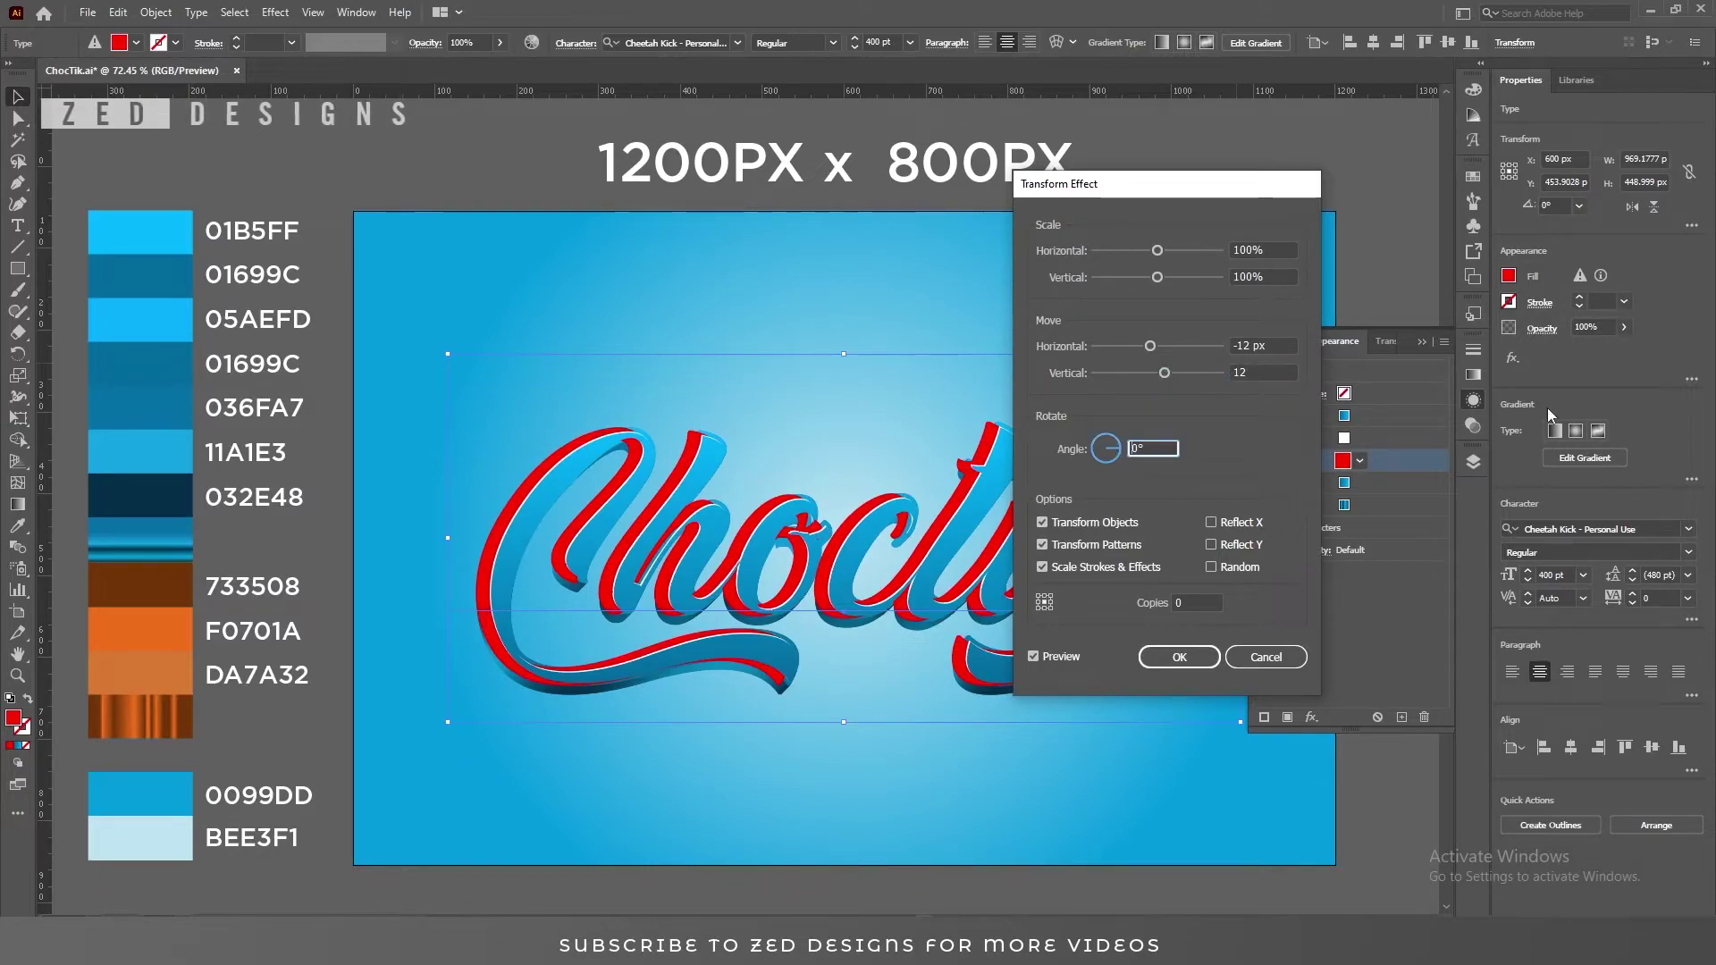
left_click(1178, 657)
- Move the red fill below all the other fills and recolour it with the dark blue 032E48 sampled from the swatch column
left_click(1381, 460)
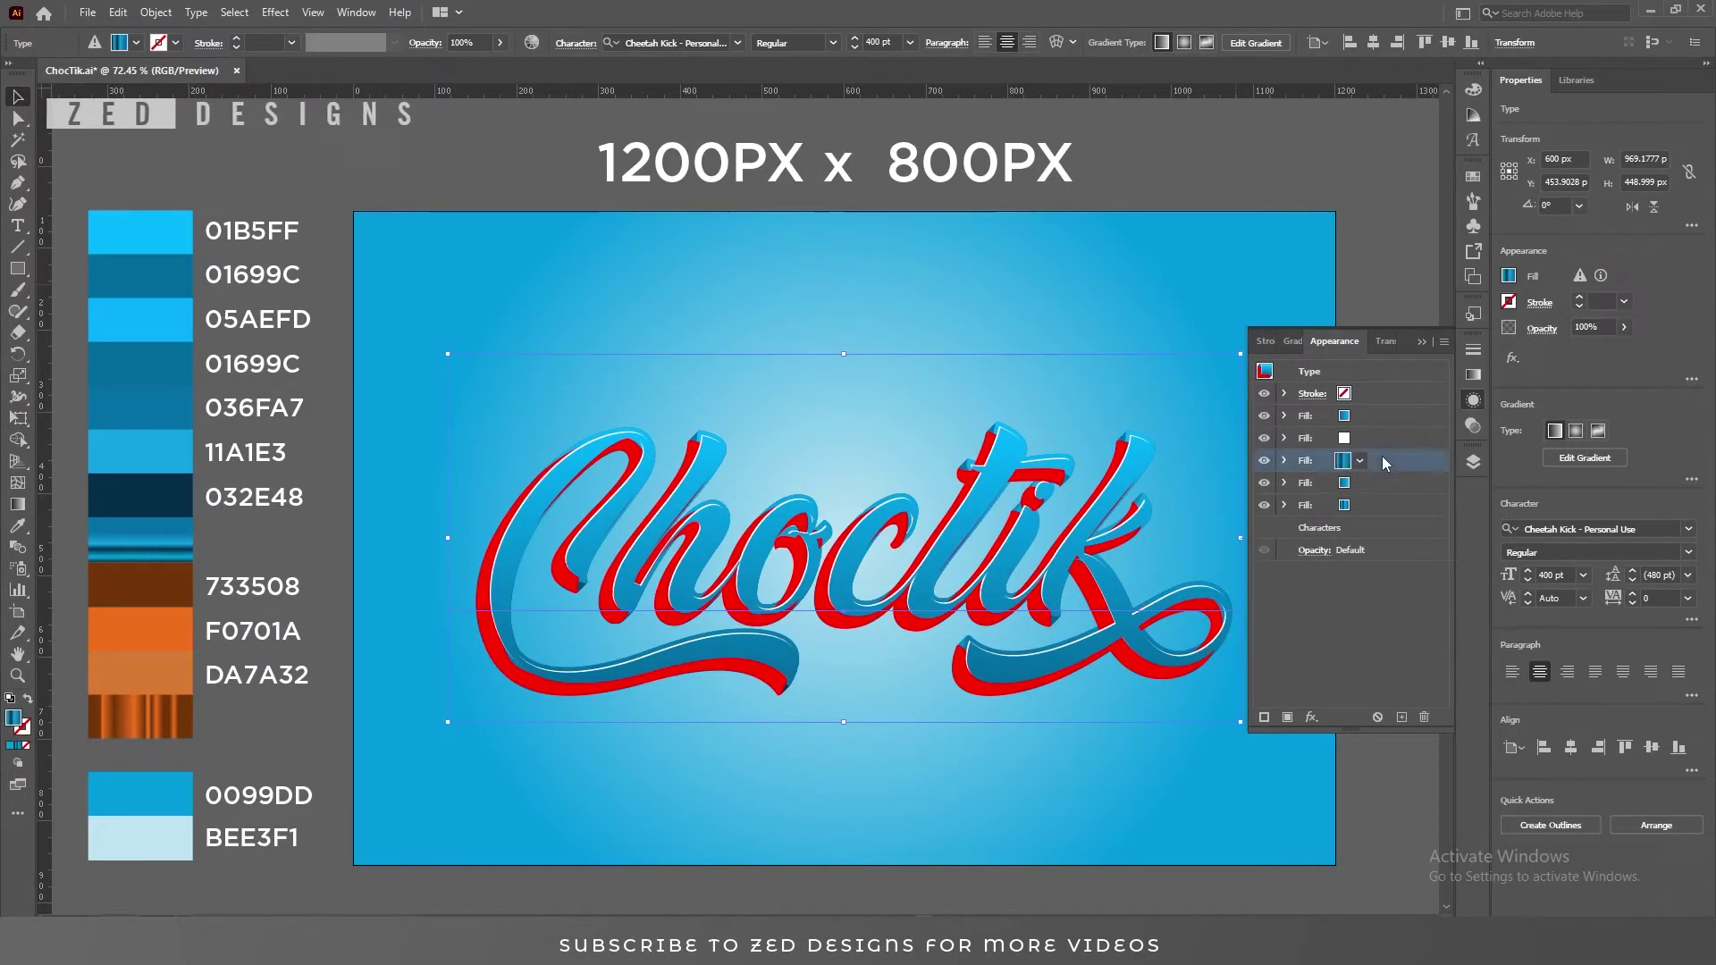
left_click_drag(1391, 459, 1378, 507)
left_click(1378, 506)
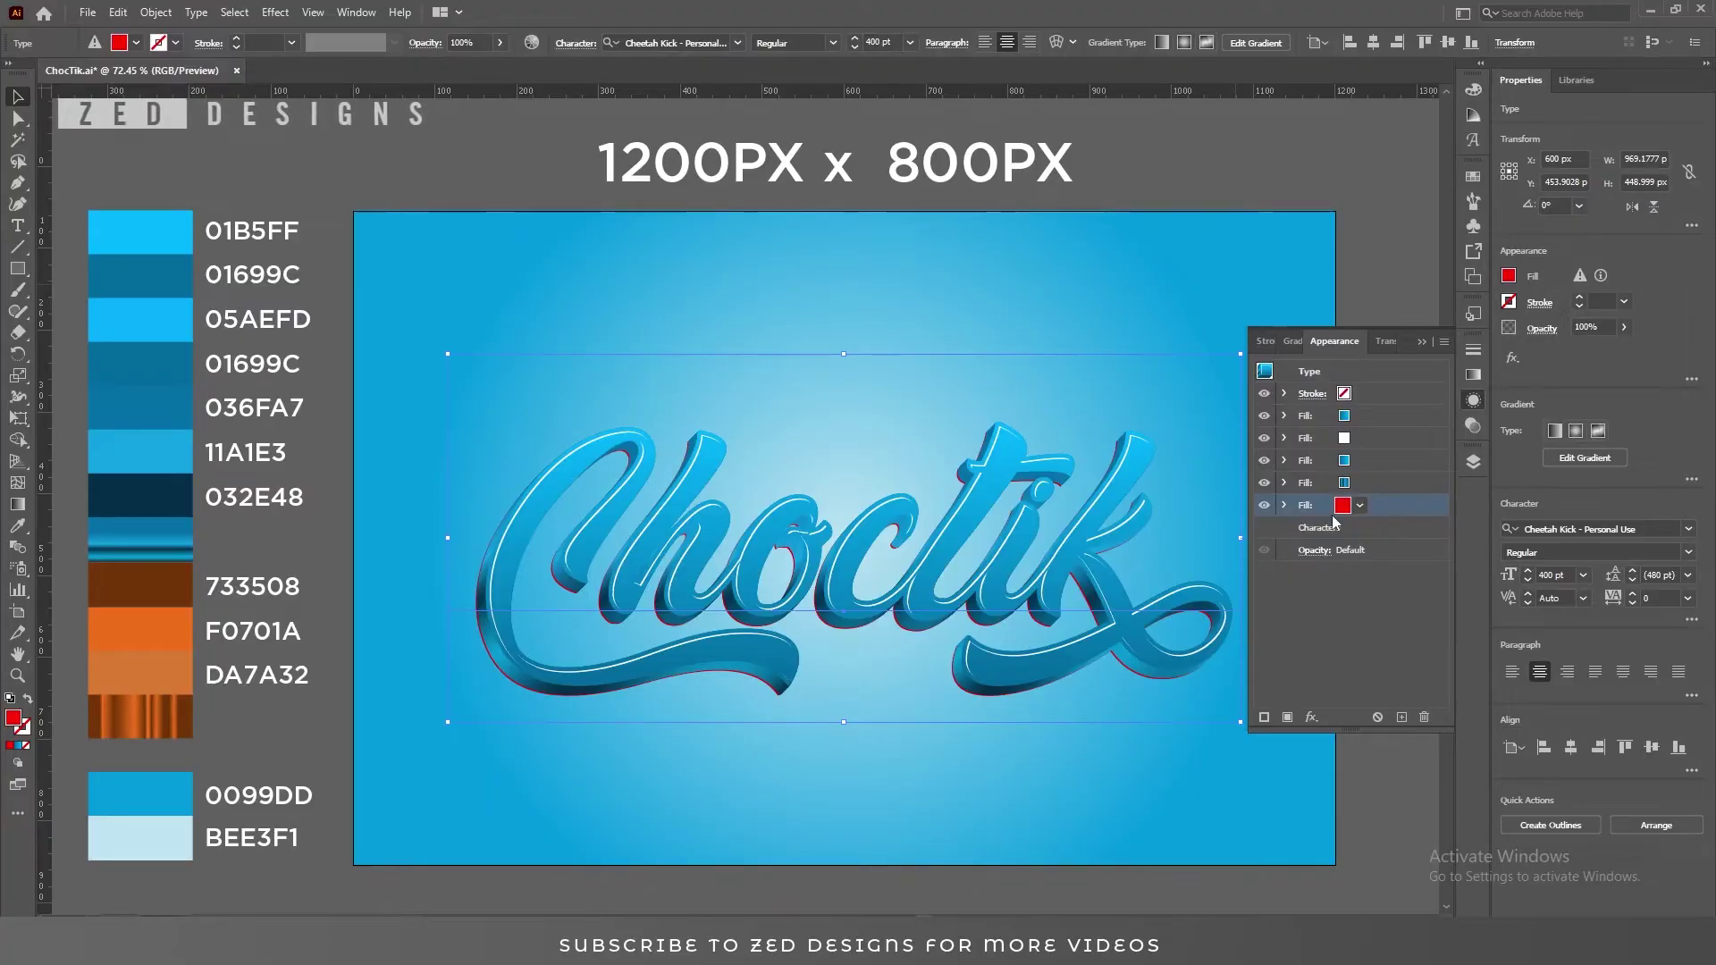
left_click(15, 528)
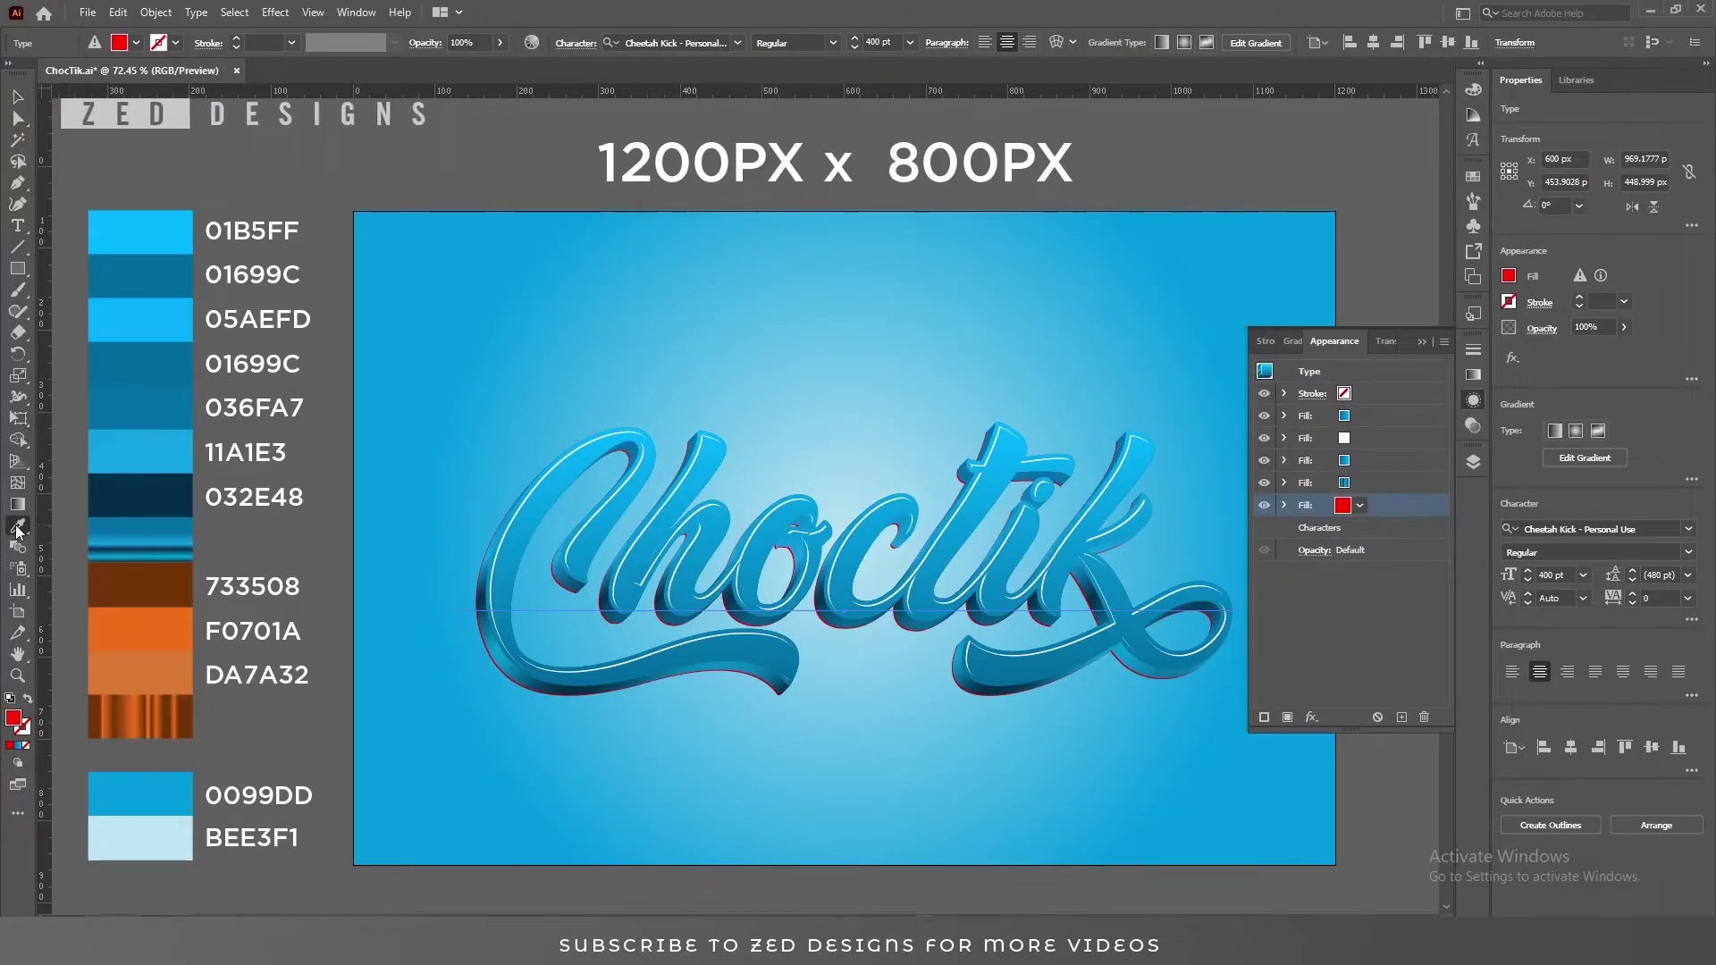
left_click(157, 491)
key("v")
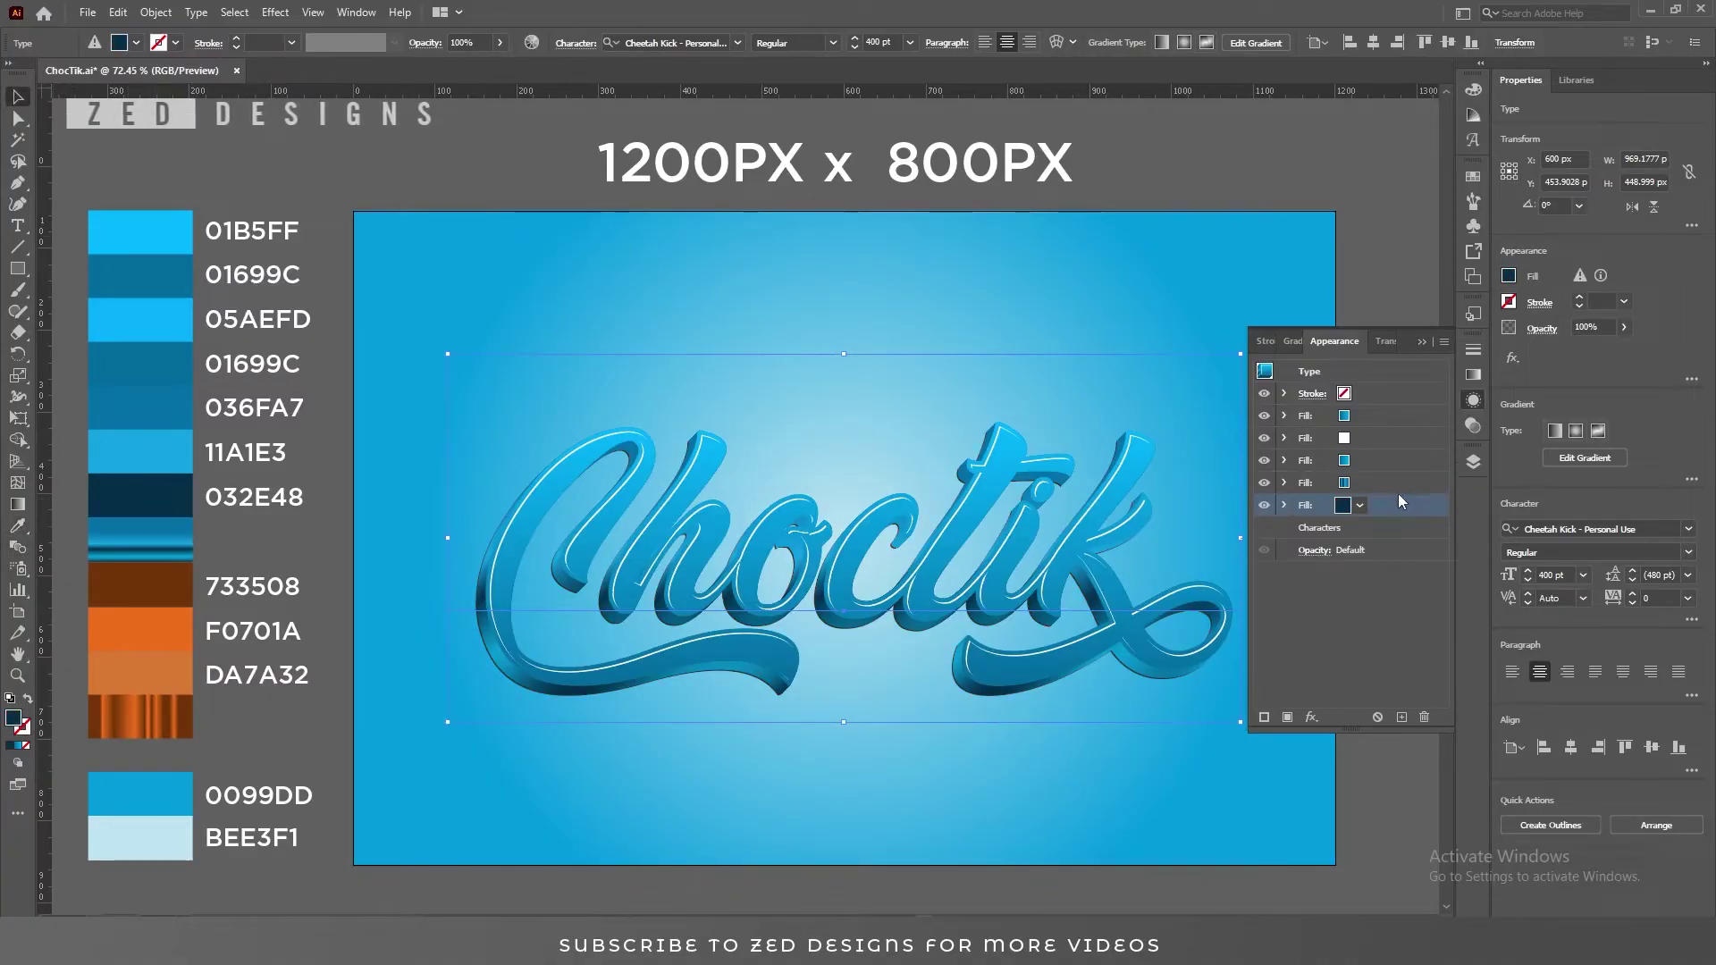
- Duplicate the dark blue fill and hide its upper copy
left_click(1401, 716)
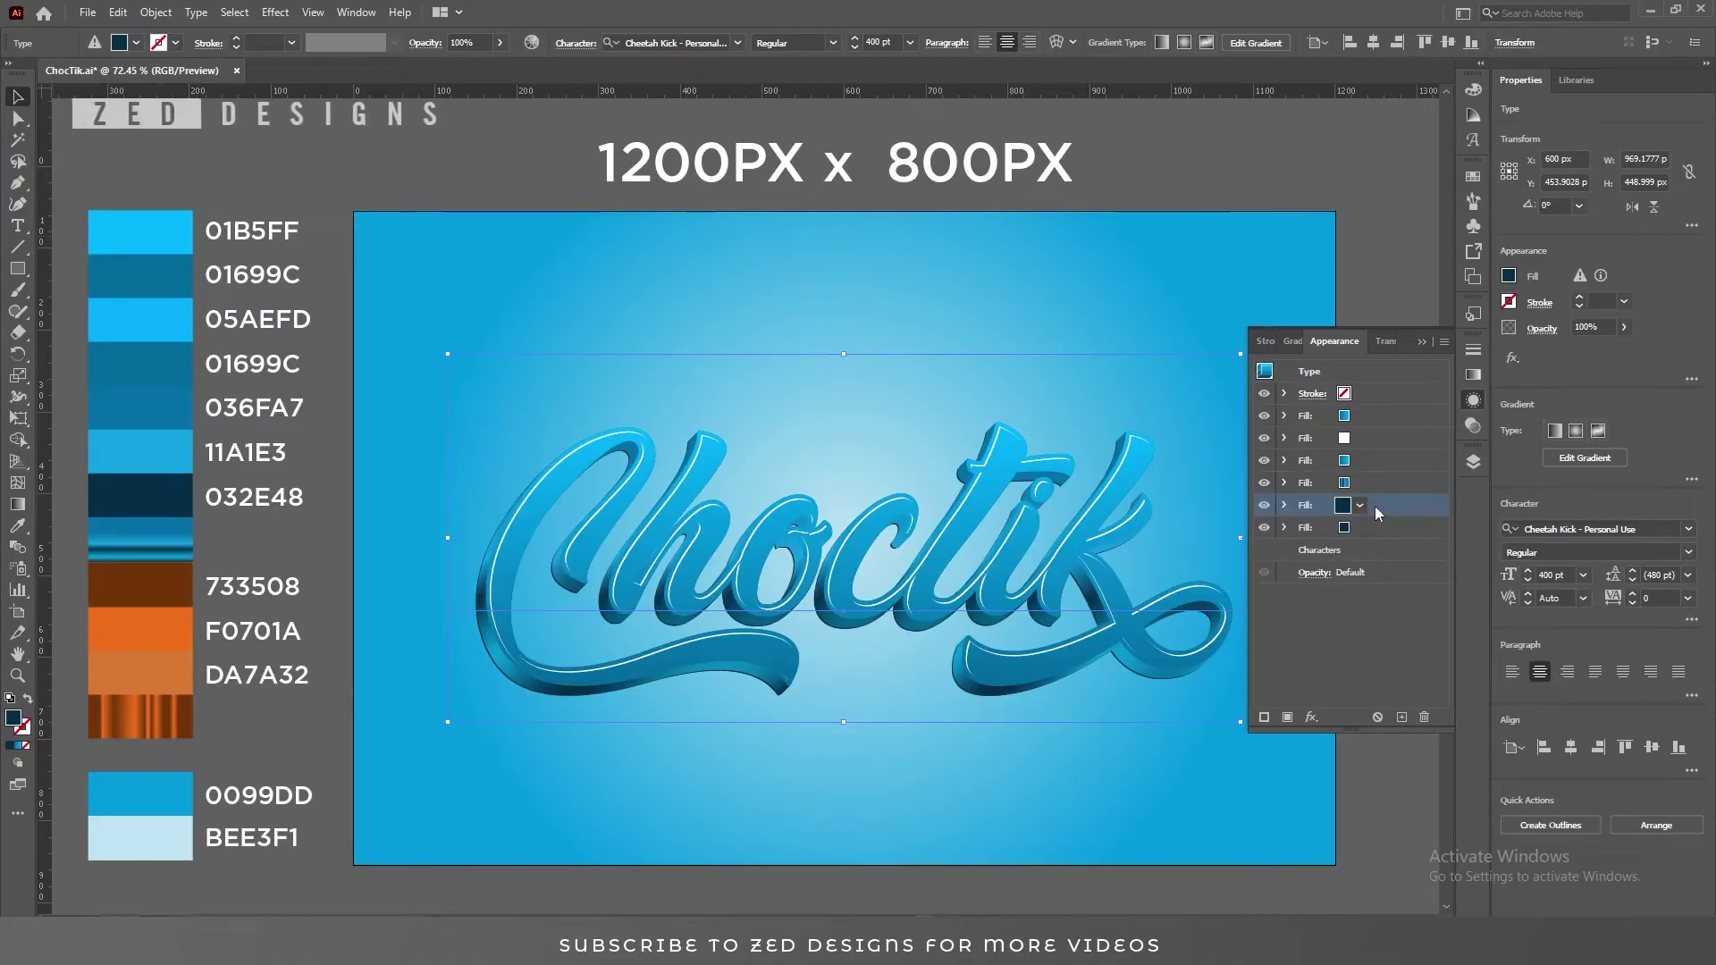
left_click(1264, 505)
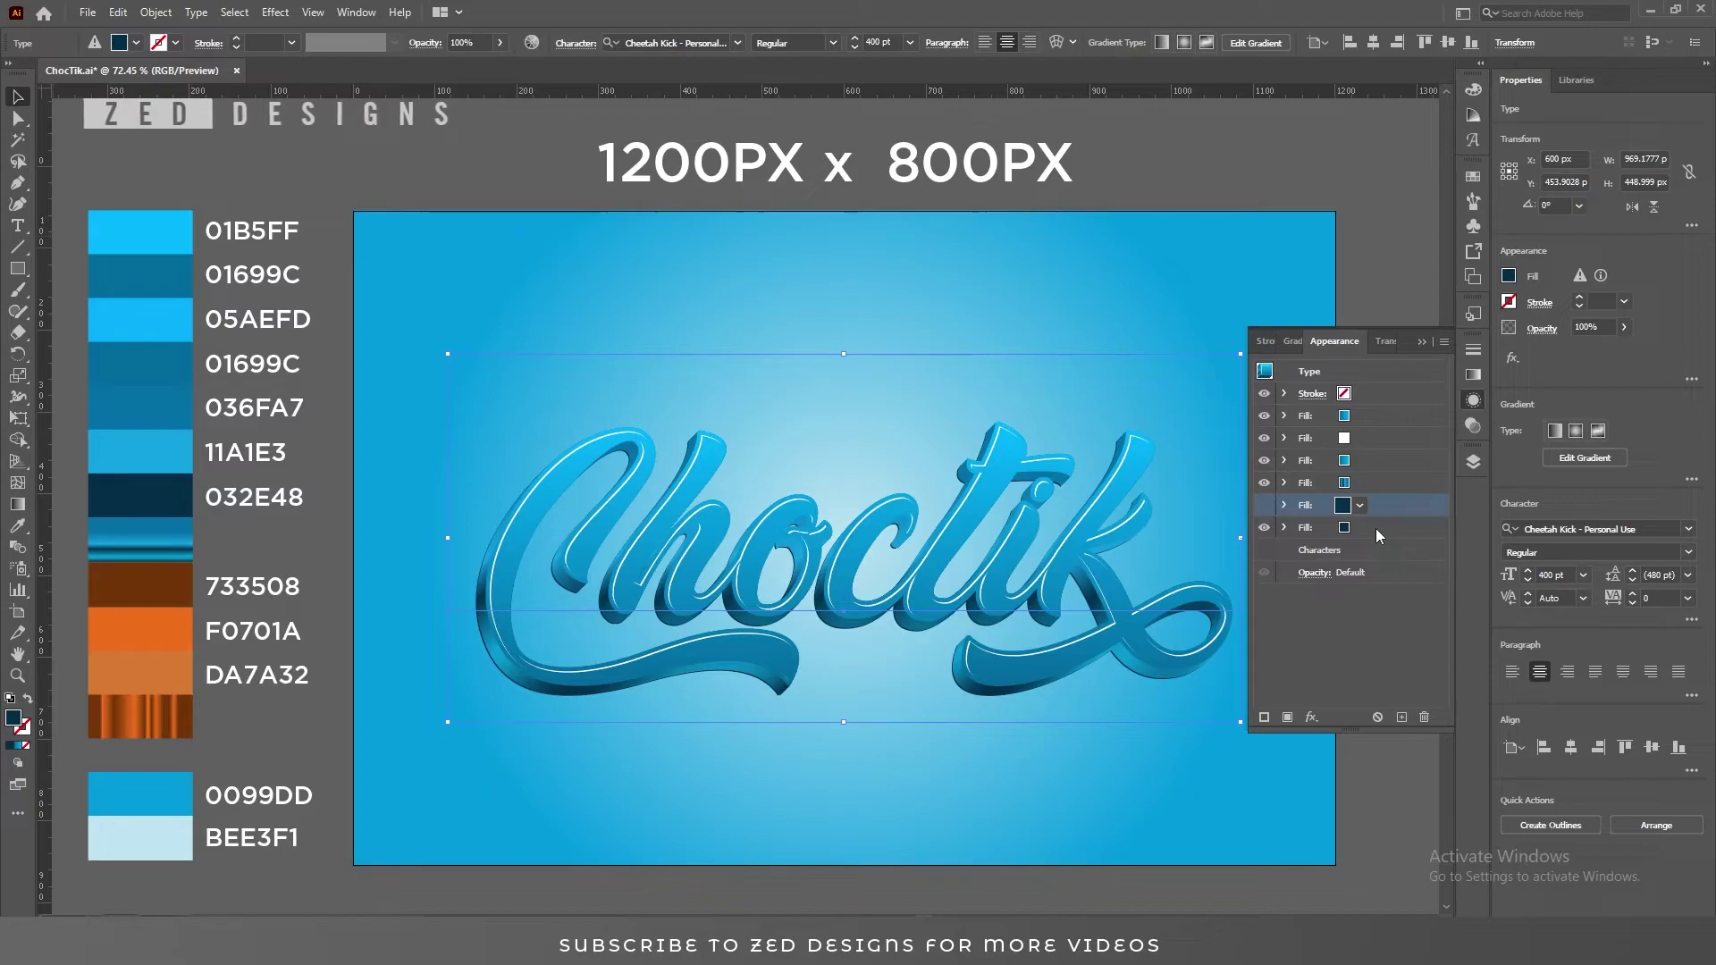
- Change the colour of the lowest dark blue fill to light grey
left_click_drag(1375, 528, 1375, 528)
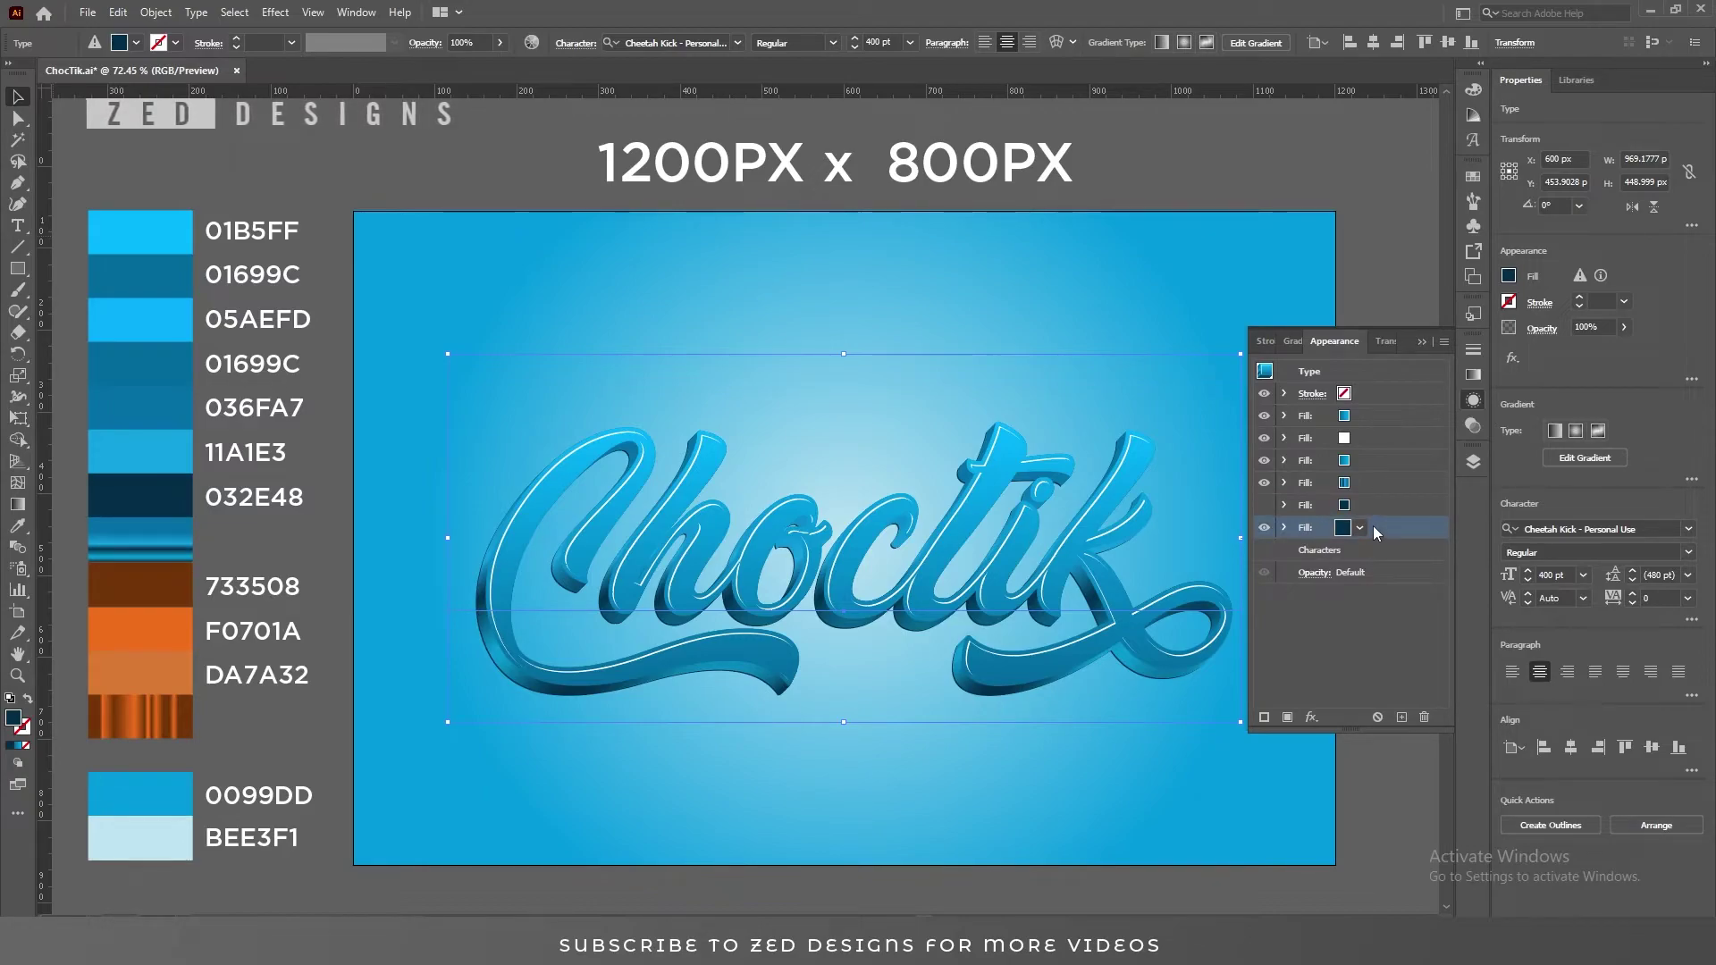
left_click(1360, 528)
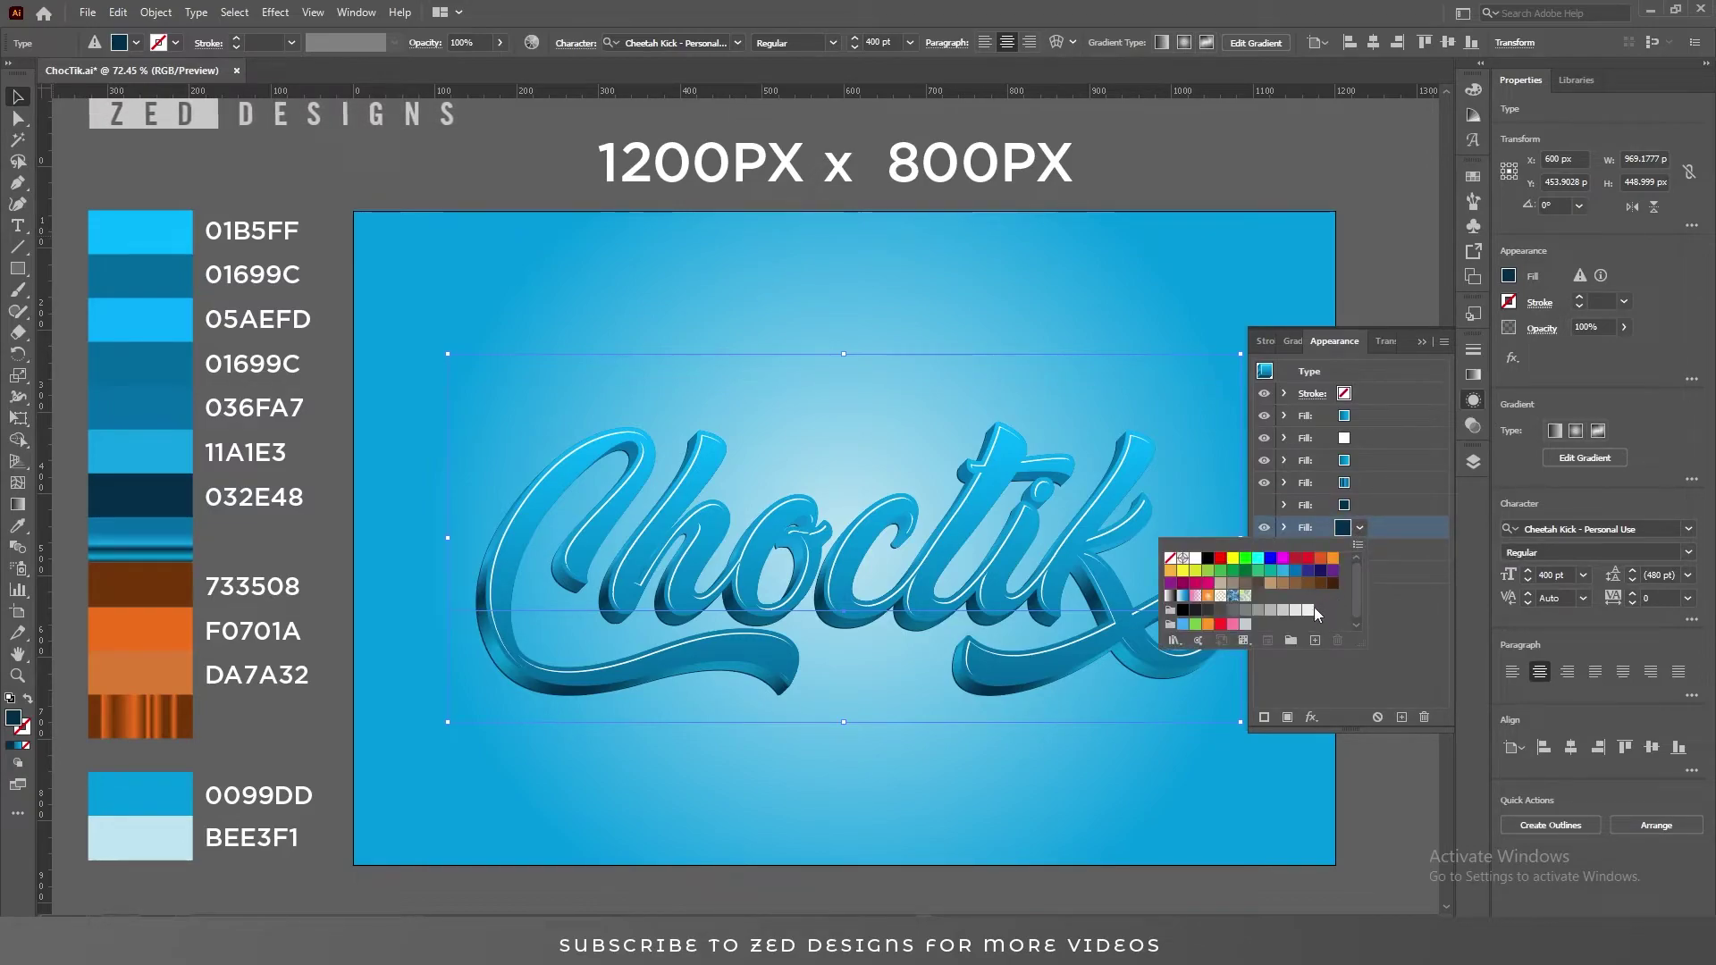
left_click(1295, 609)
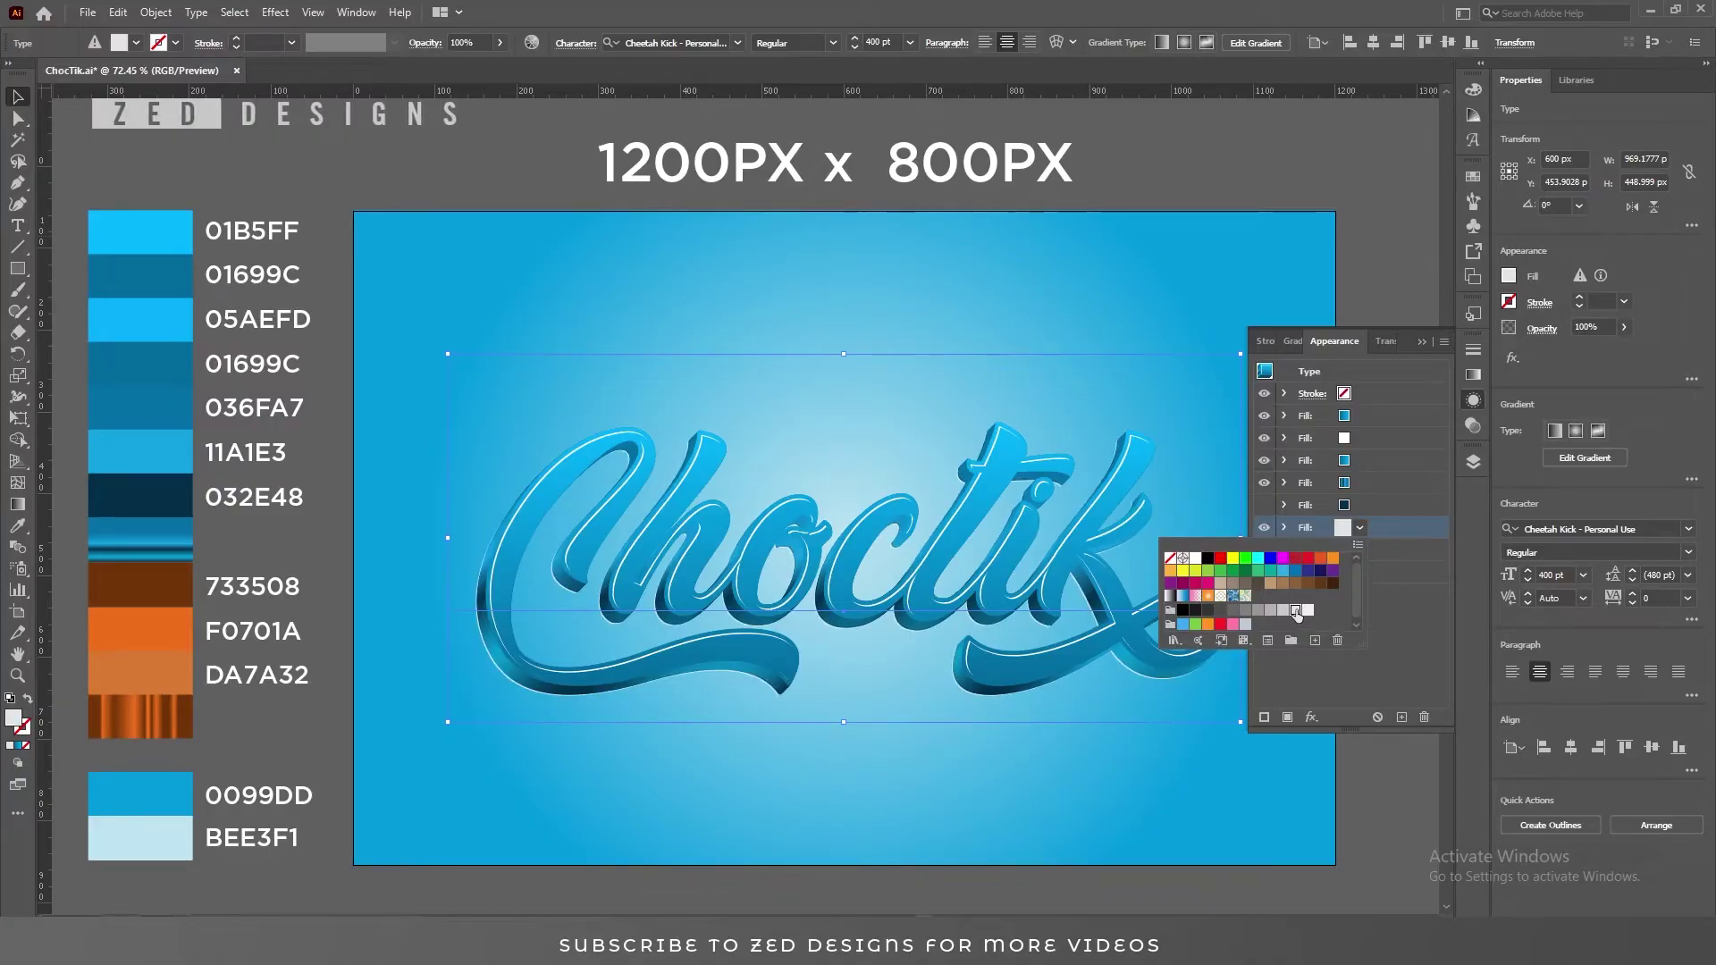
left_click(1399, 610)
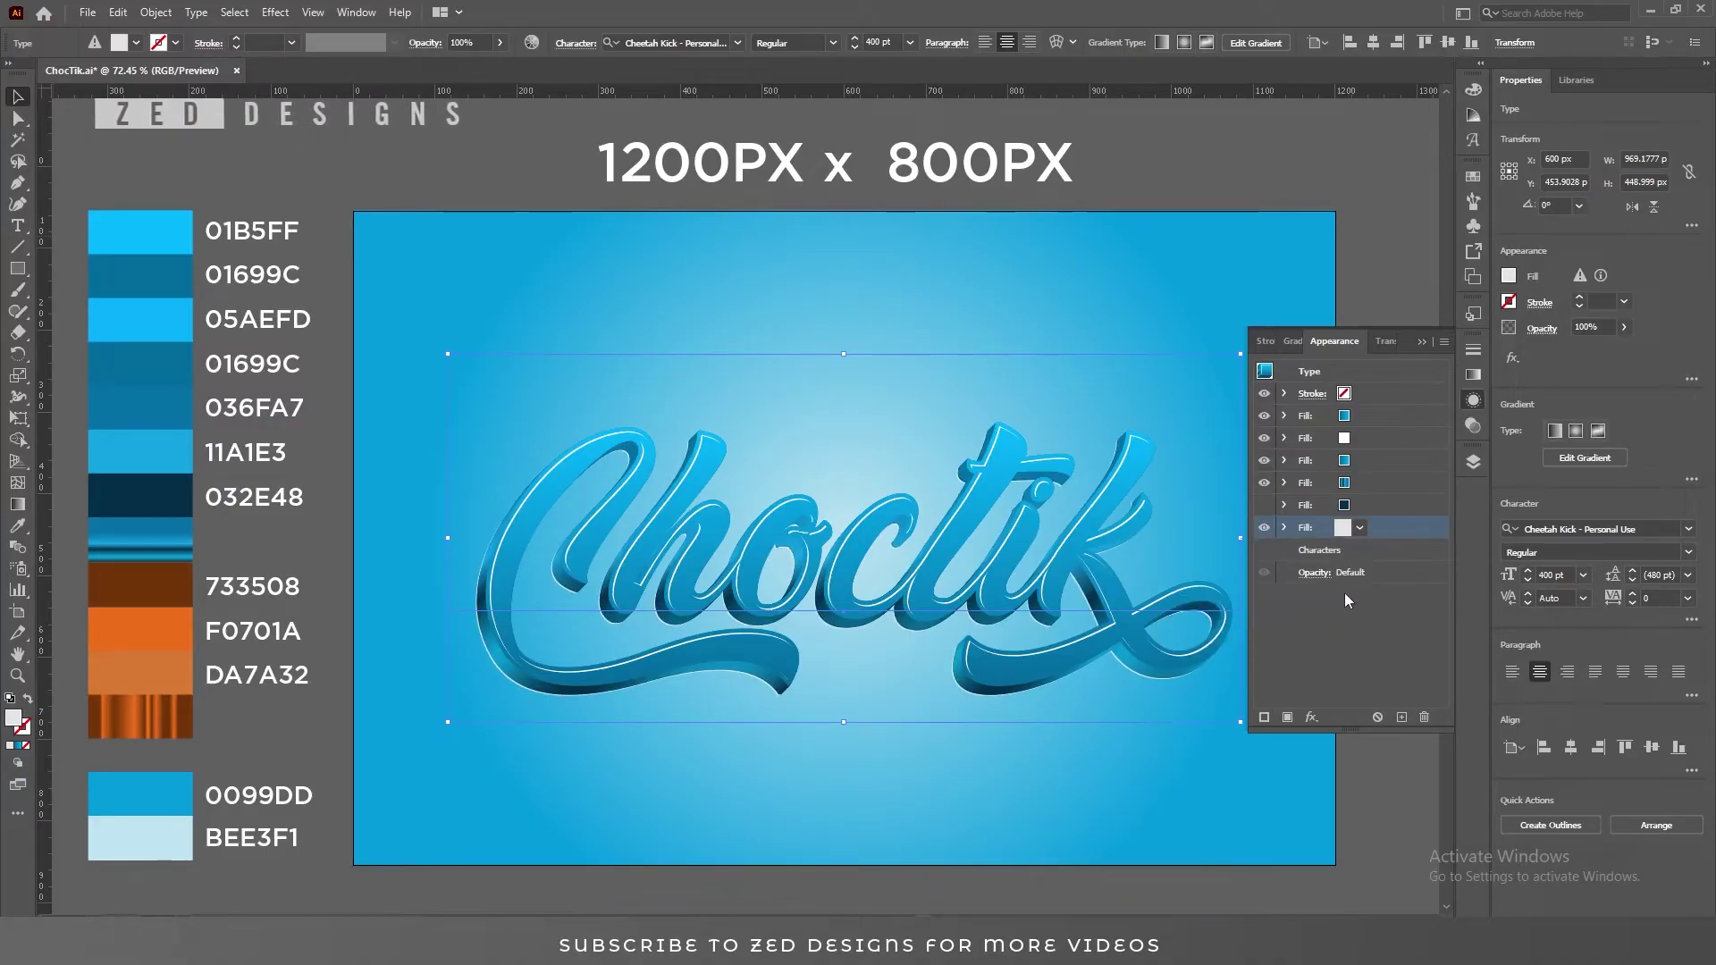
- Apply an Offset Path effect of 20 px with miter joins to the light grey fill
left_click(1315, 716)
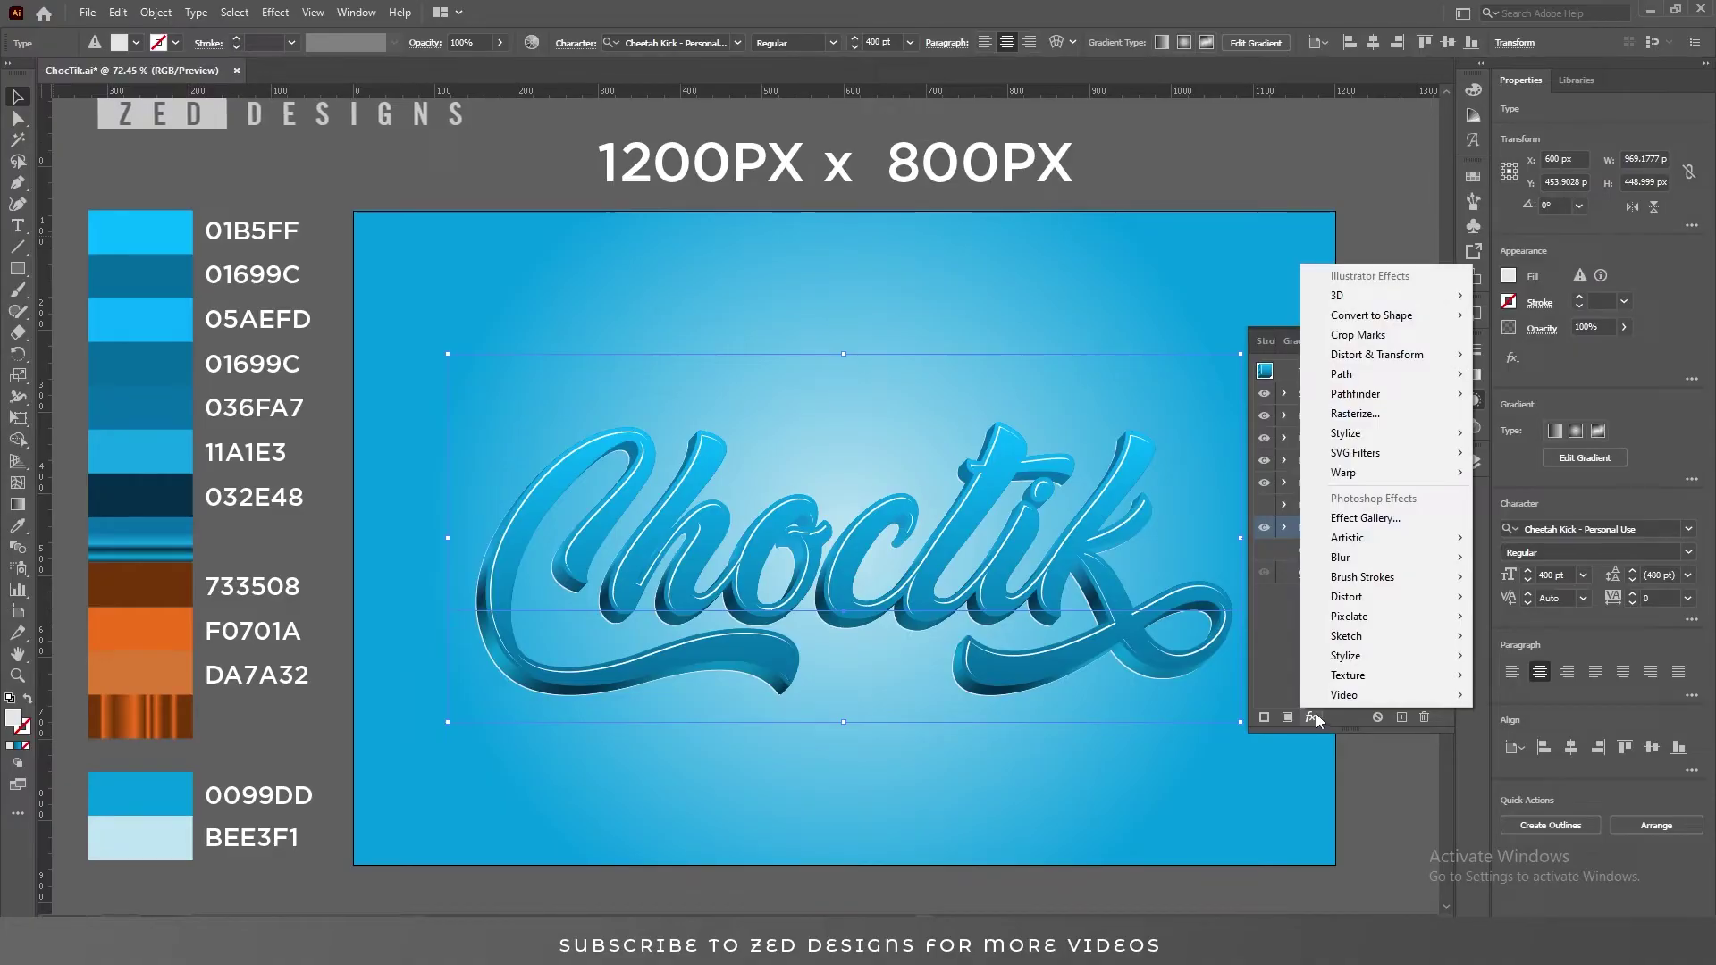
mouse_move(1402, 376)
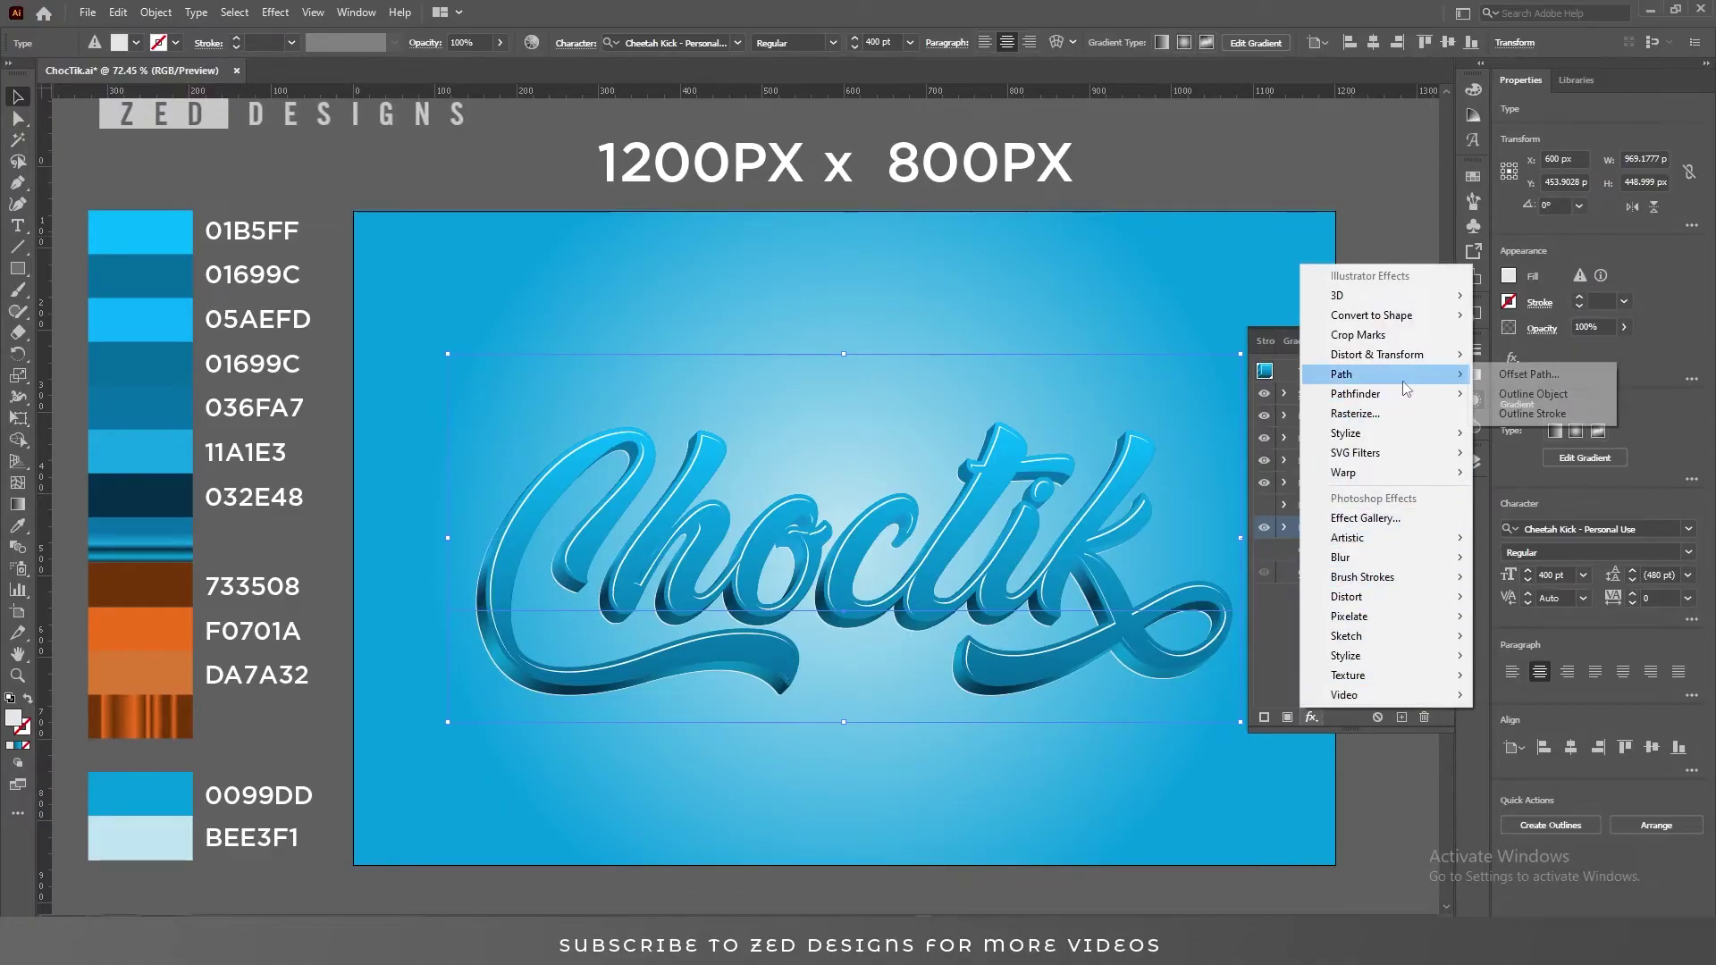
left_click(1526, 381)
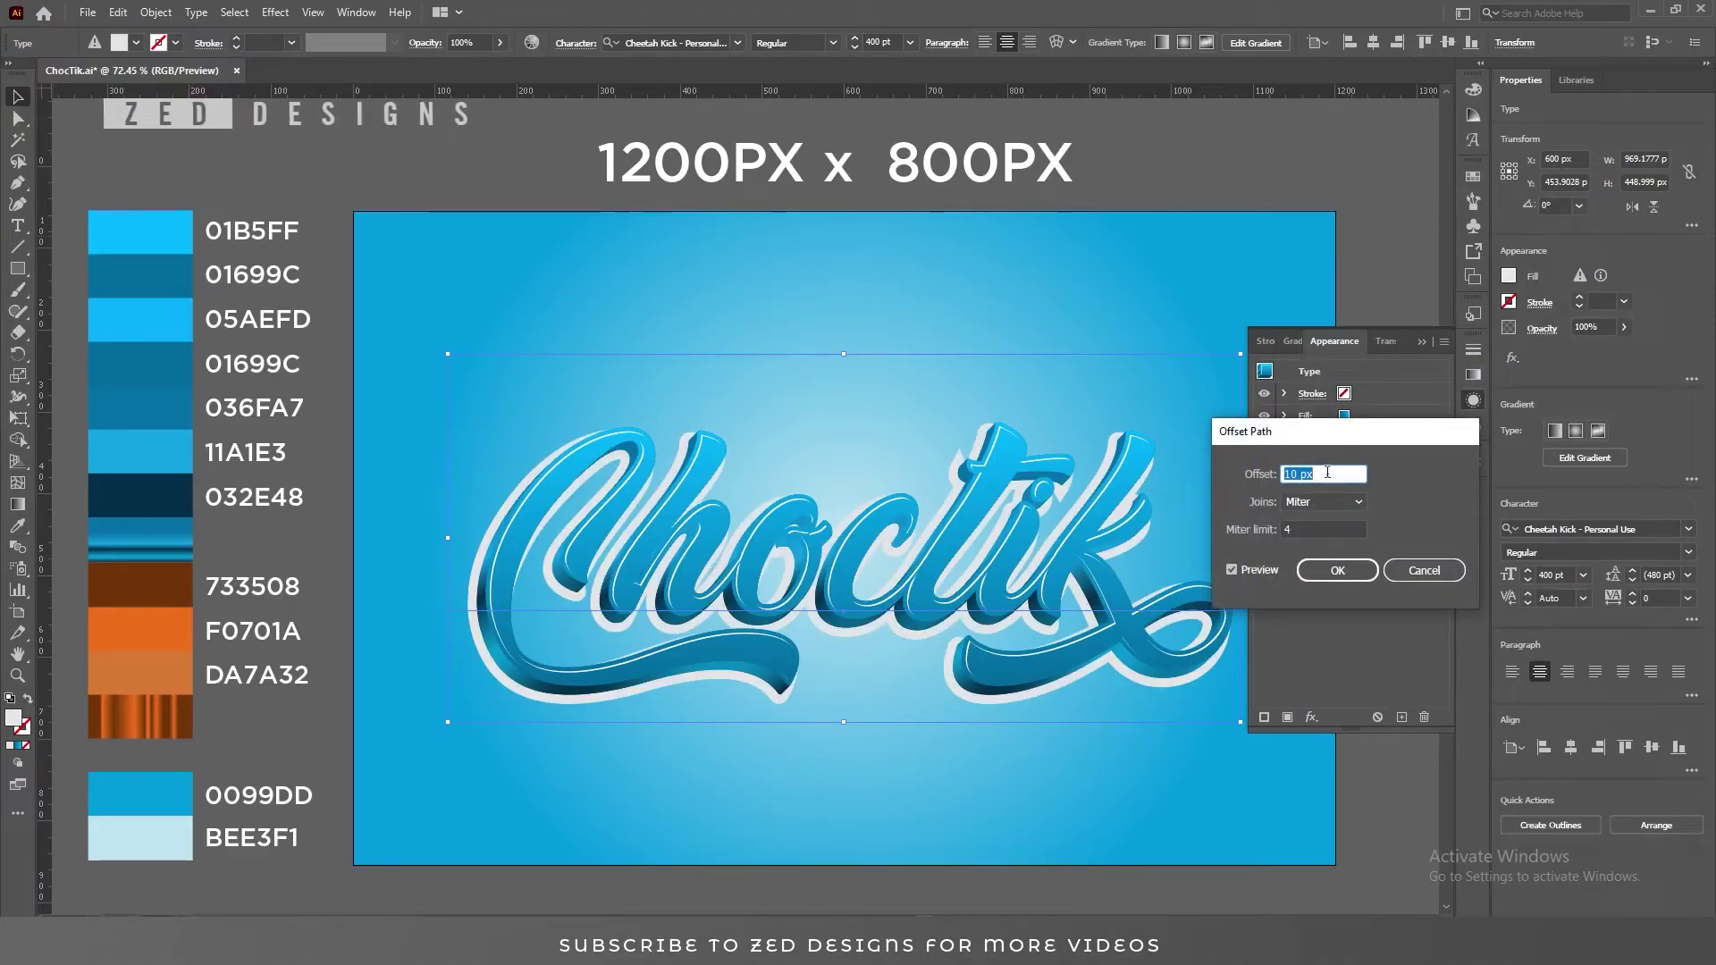
type("20")
key("Tab")
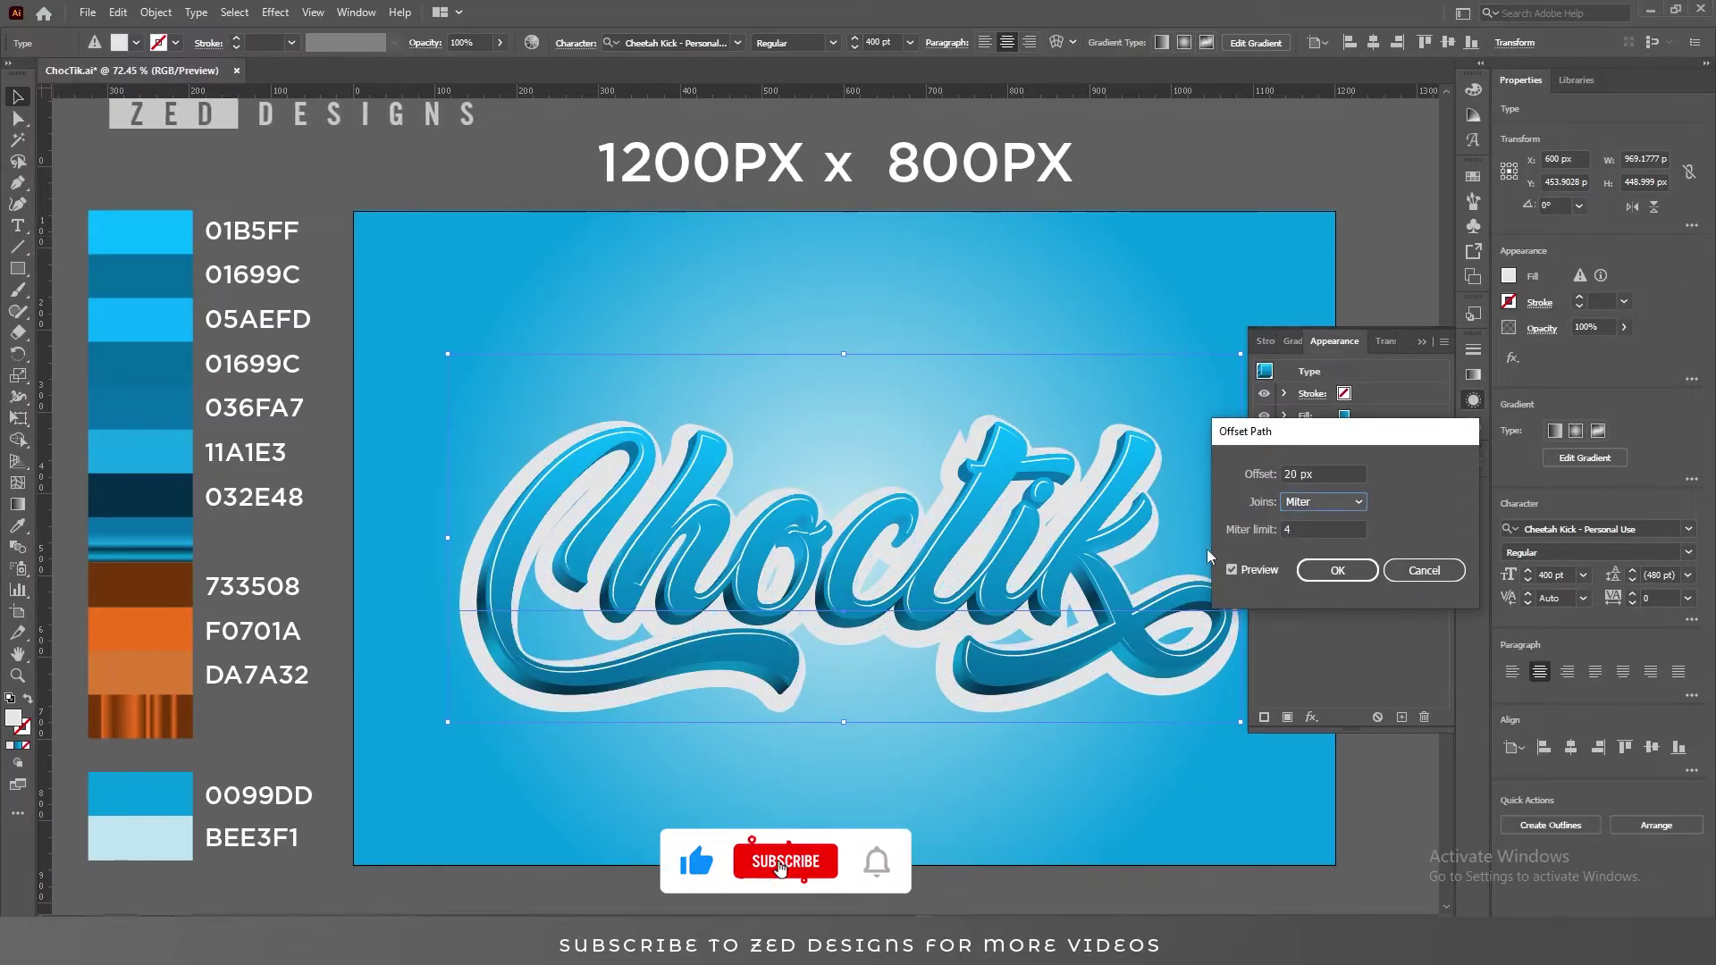
left_click(1335, 571)
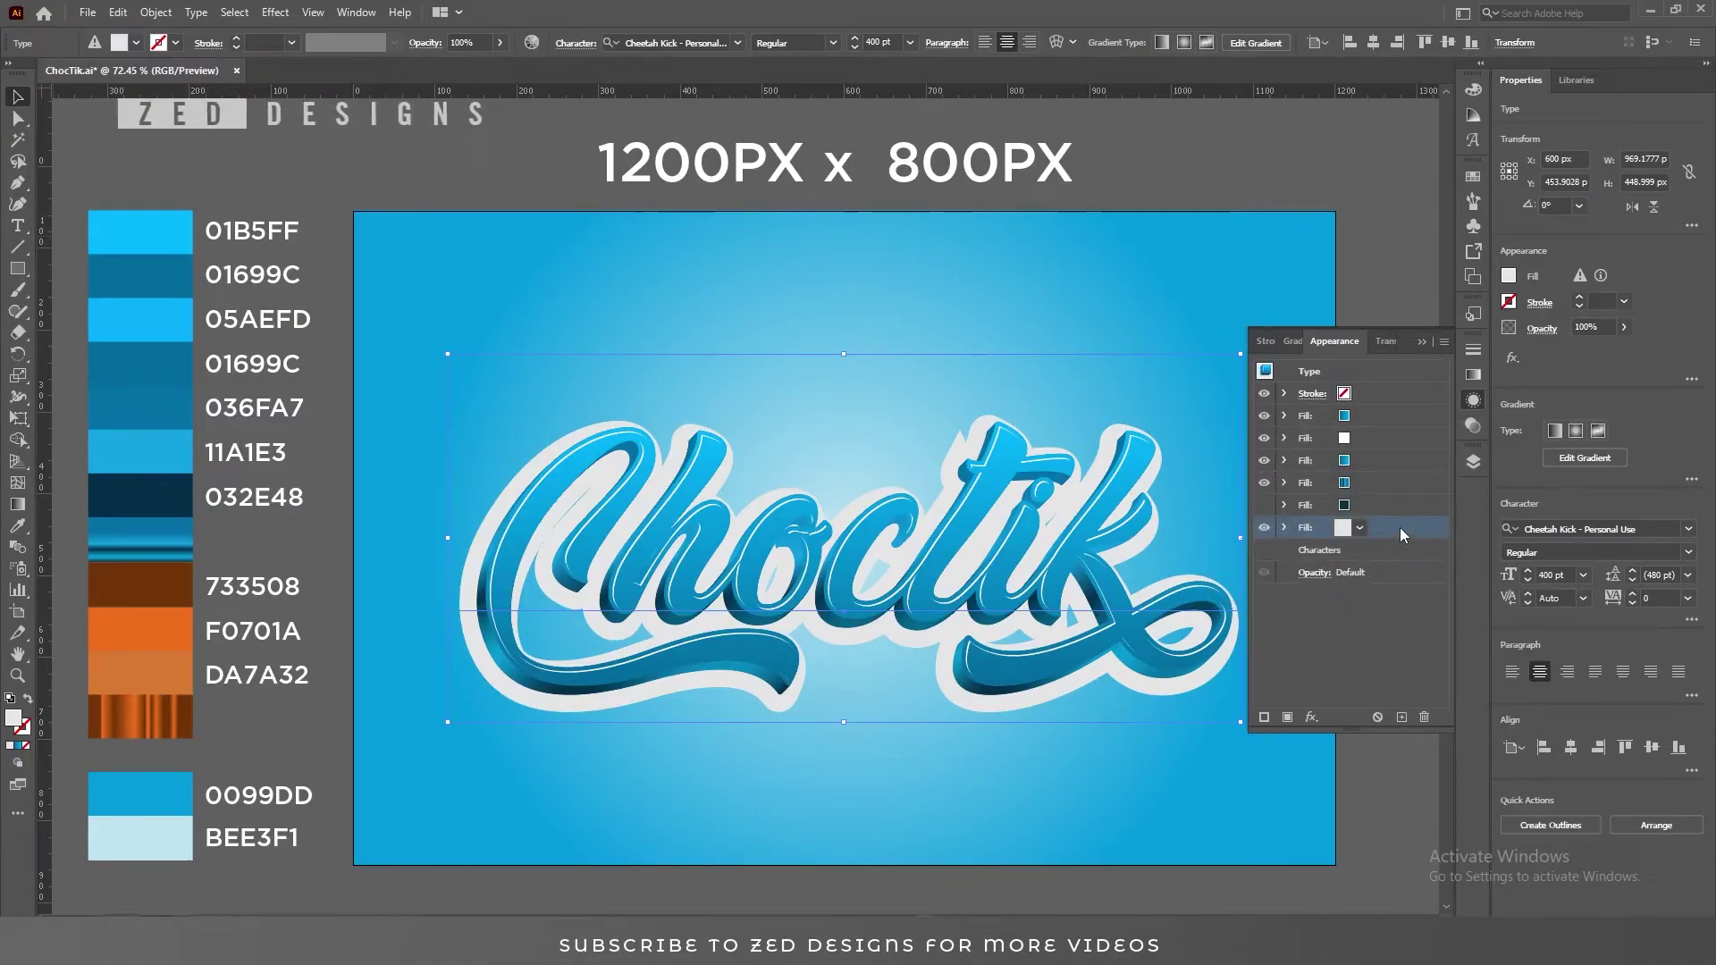
- Duplicate the light grey fill and set the lower copy's colour to the grey R=204 G=204 B=204
left_click(1401, 715)
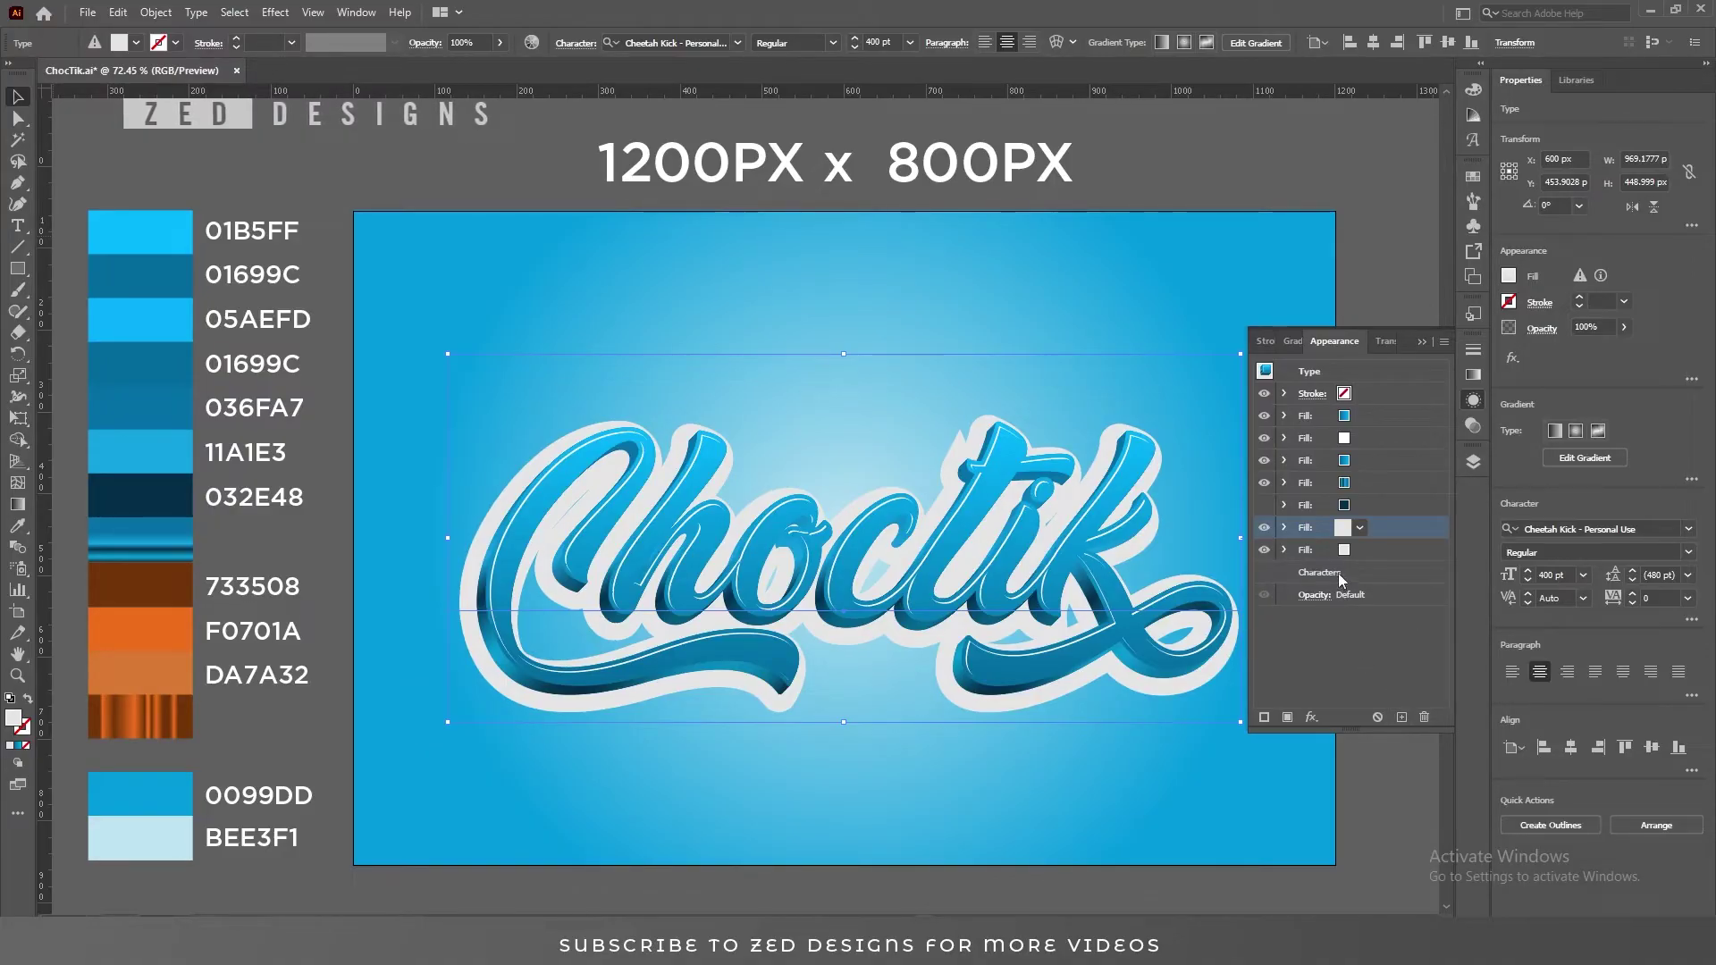
left_click(1397, 548)
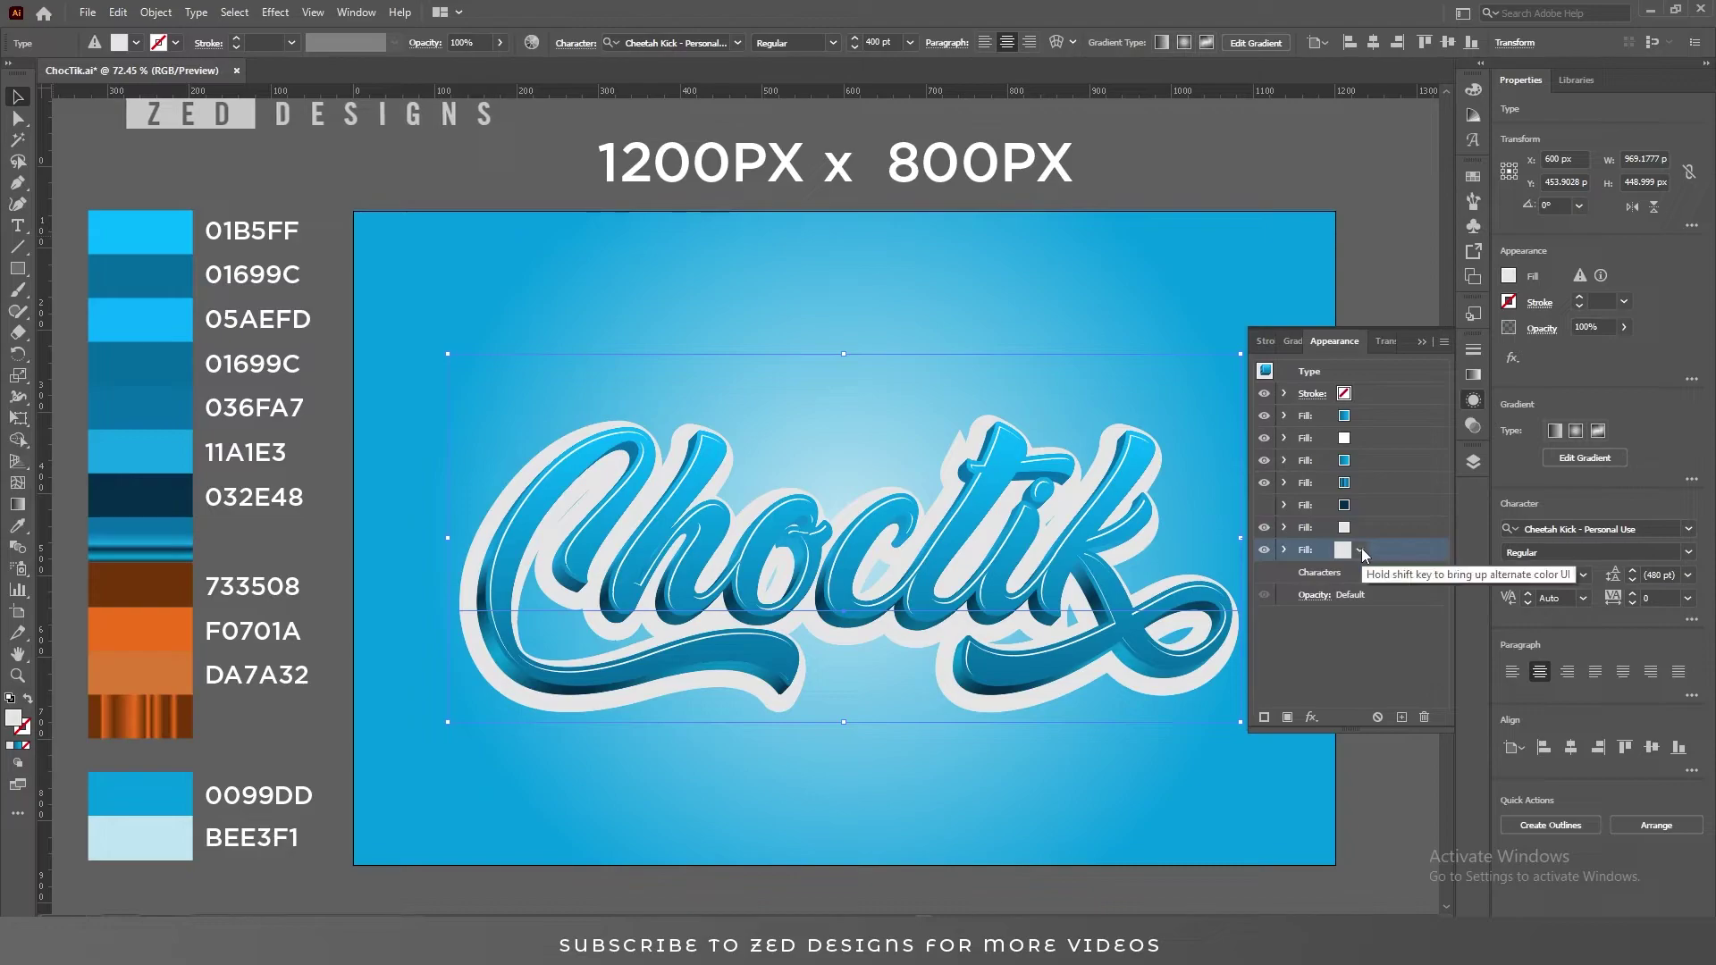
left_click(1360, 548)
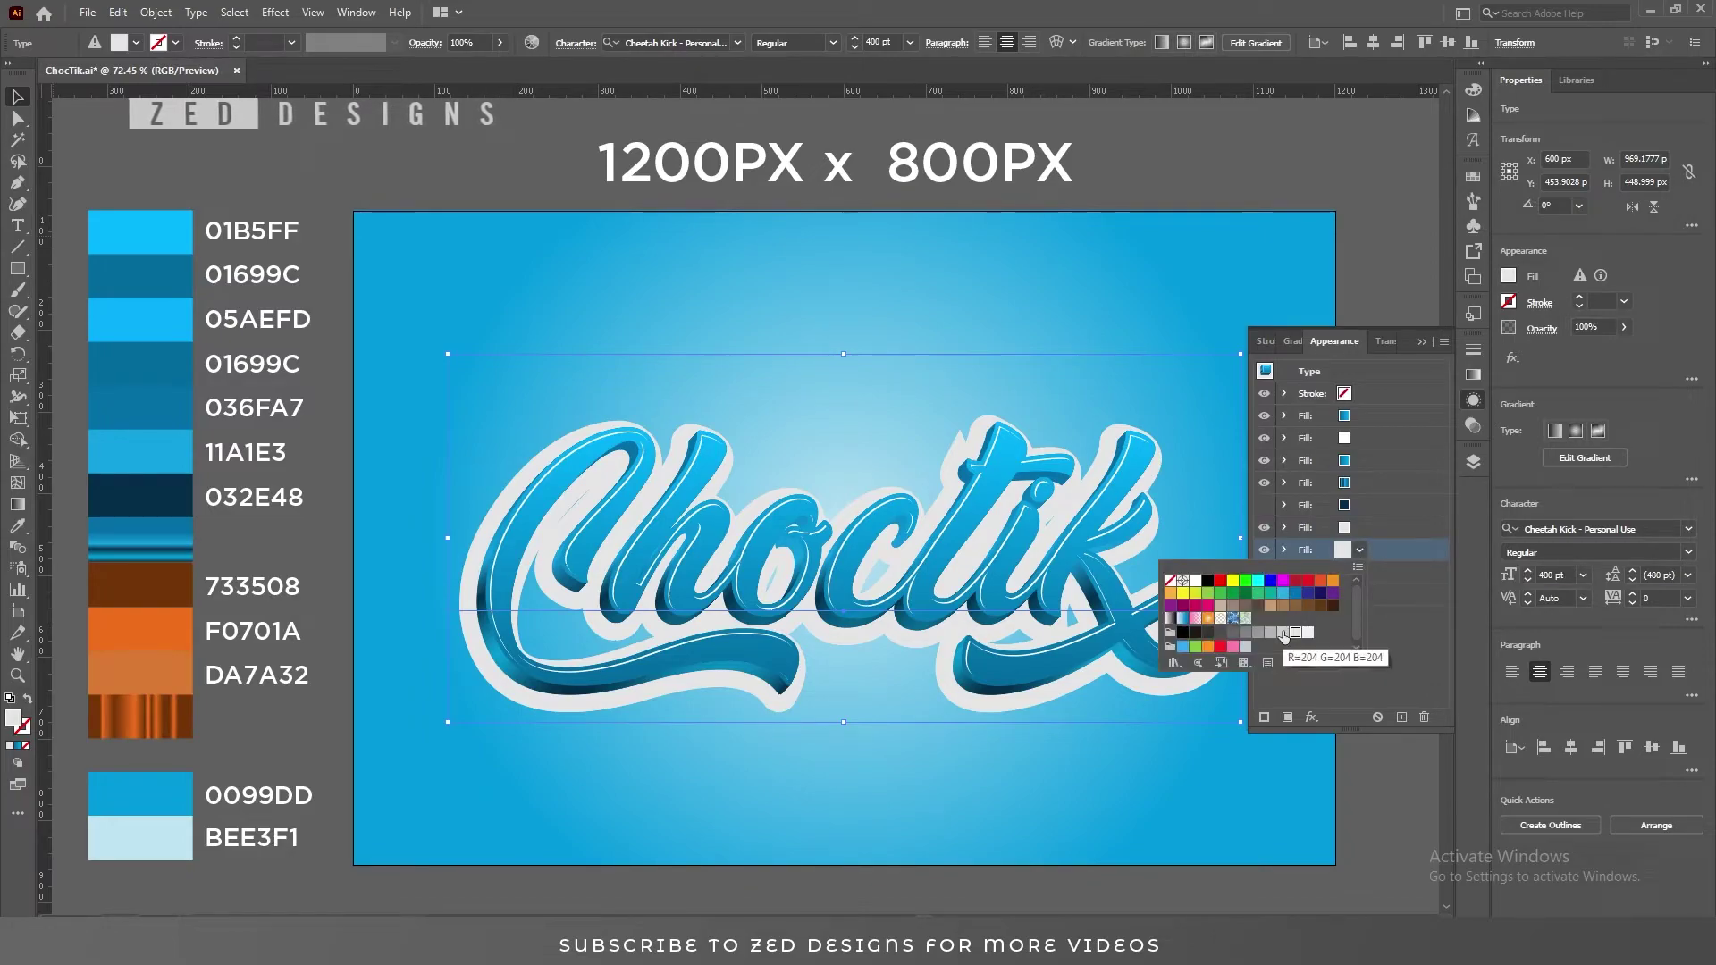
left_click(1404, 630)
- Add a second Transform effect to the lowest grey fill, moving it -0.5 px horizontally and 0.5 px vertically with 8 copies
left_click(1308, 717)
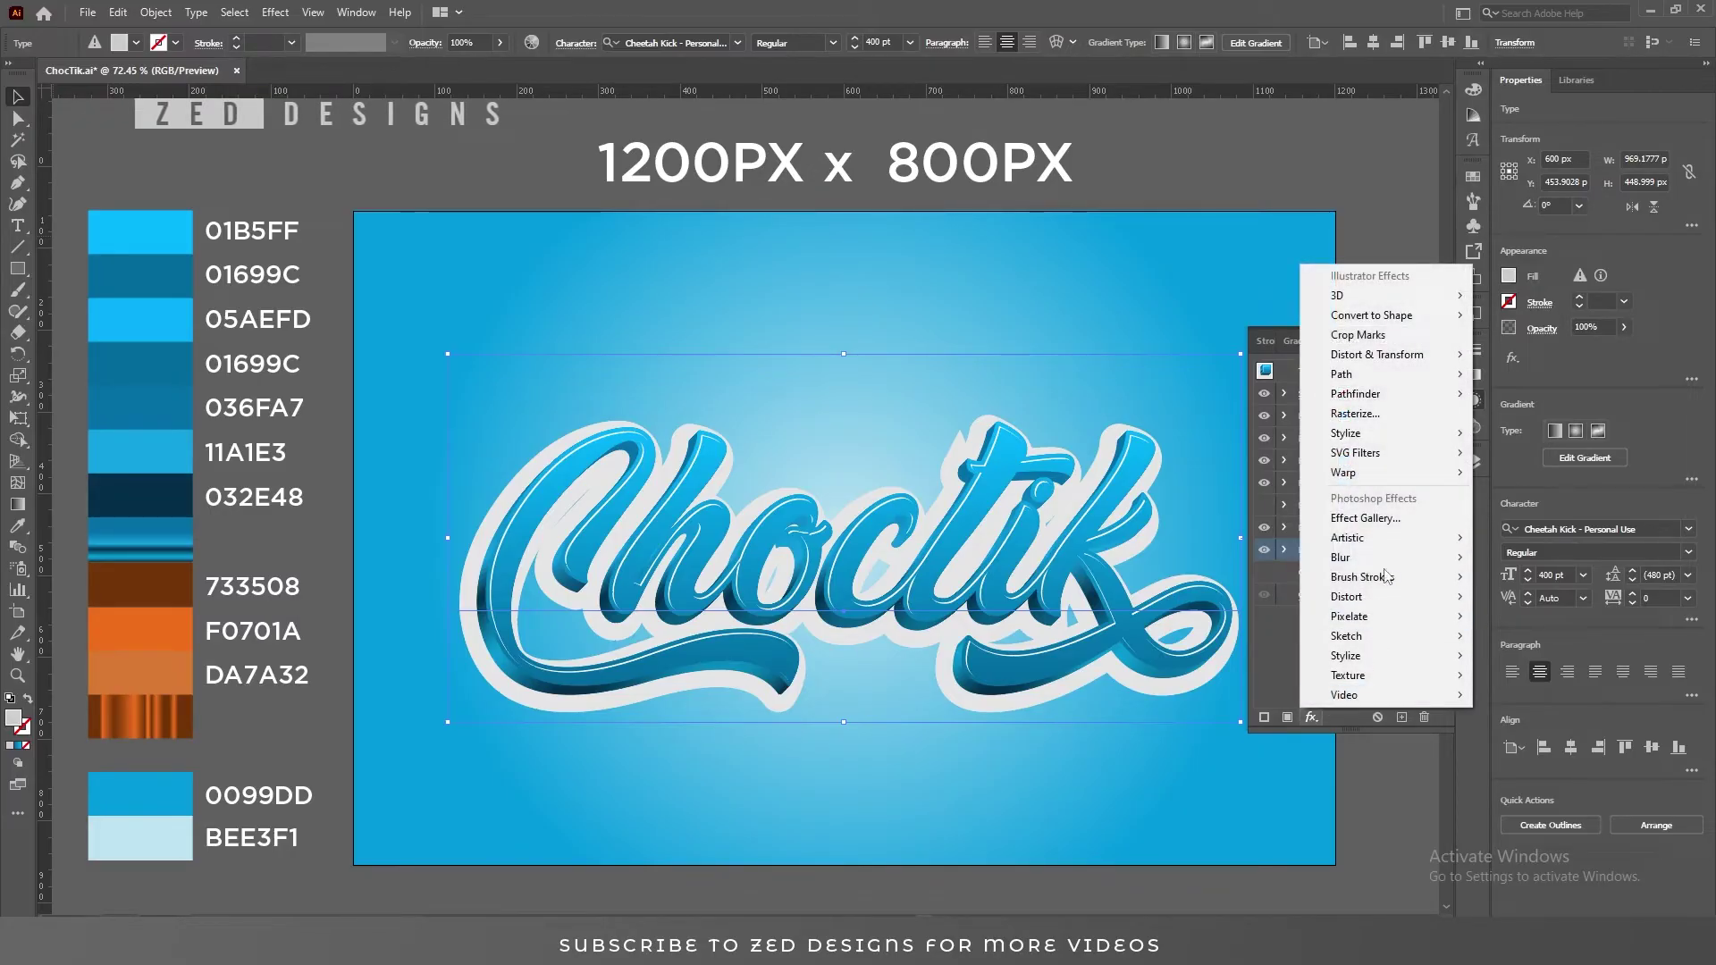
mouse_move(1394, 355)
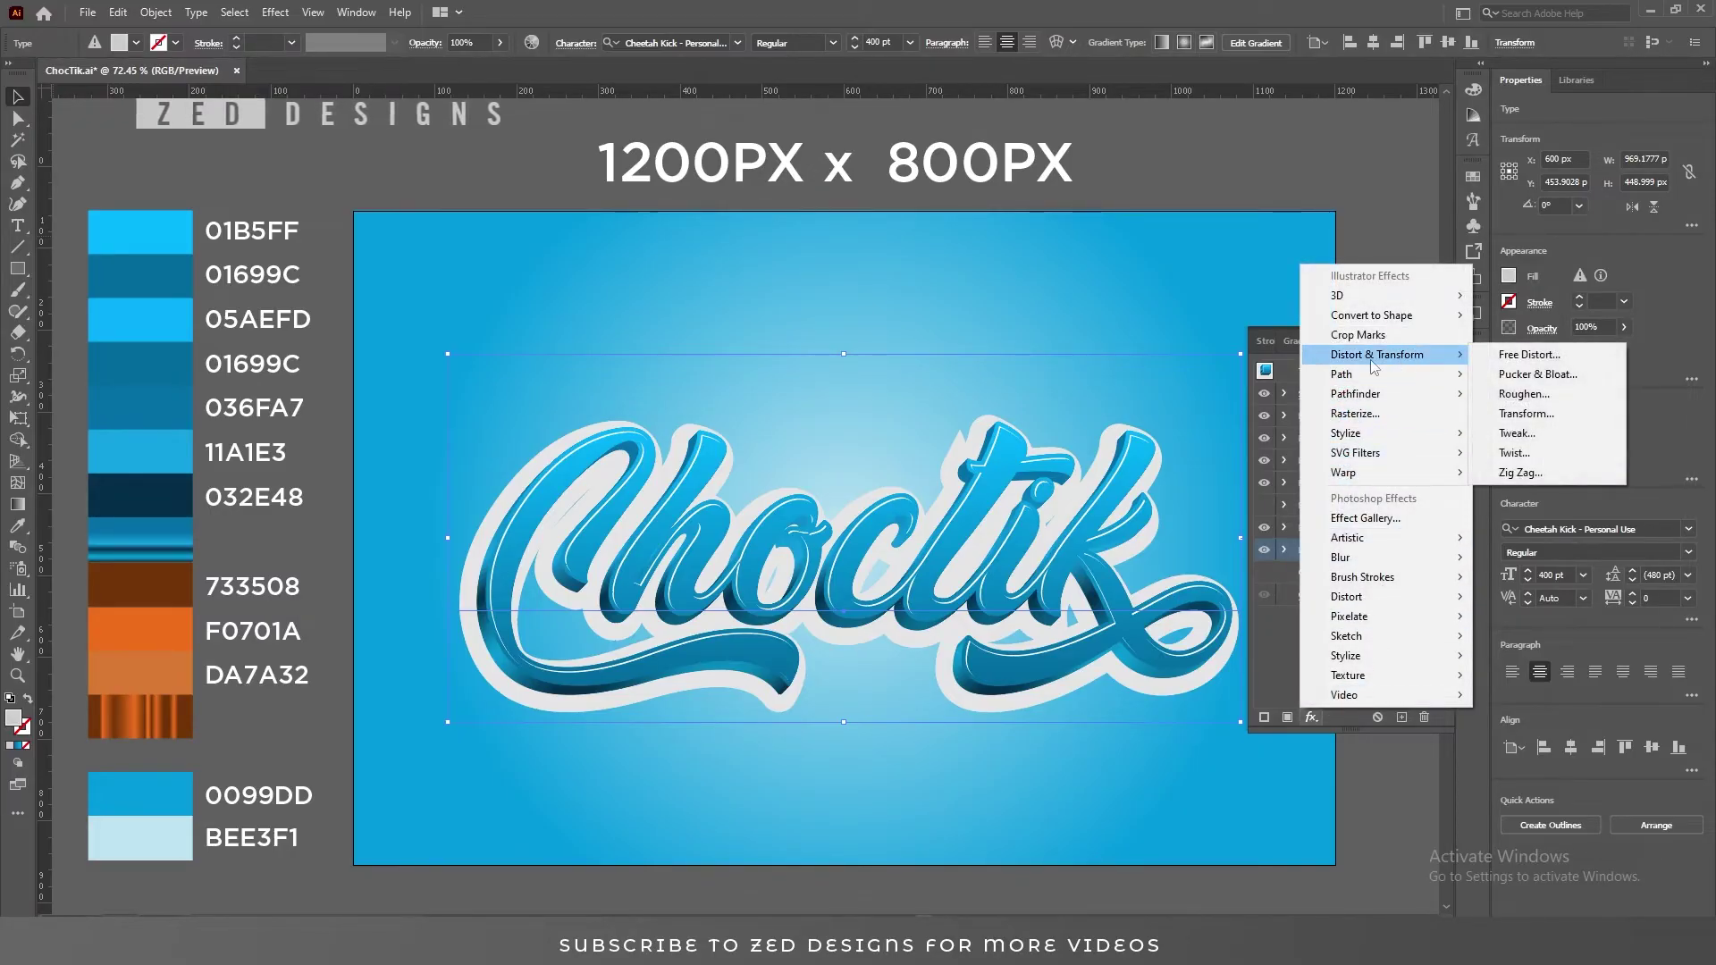
left_click(1531, 414)
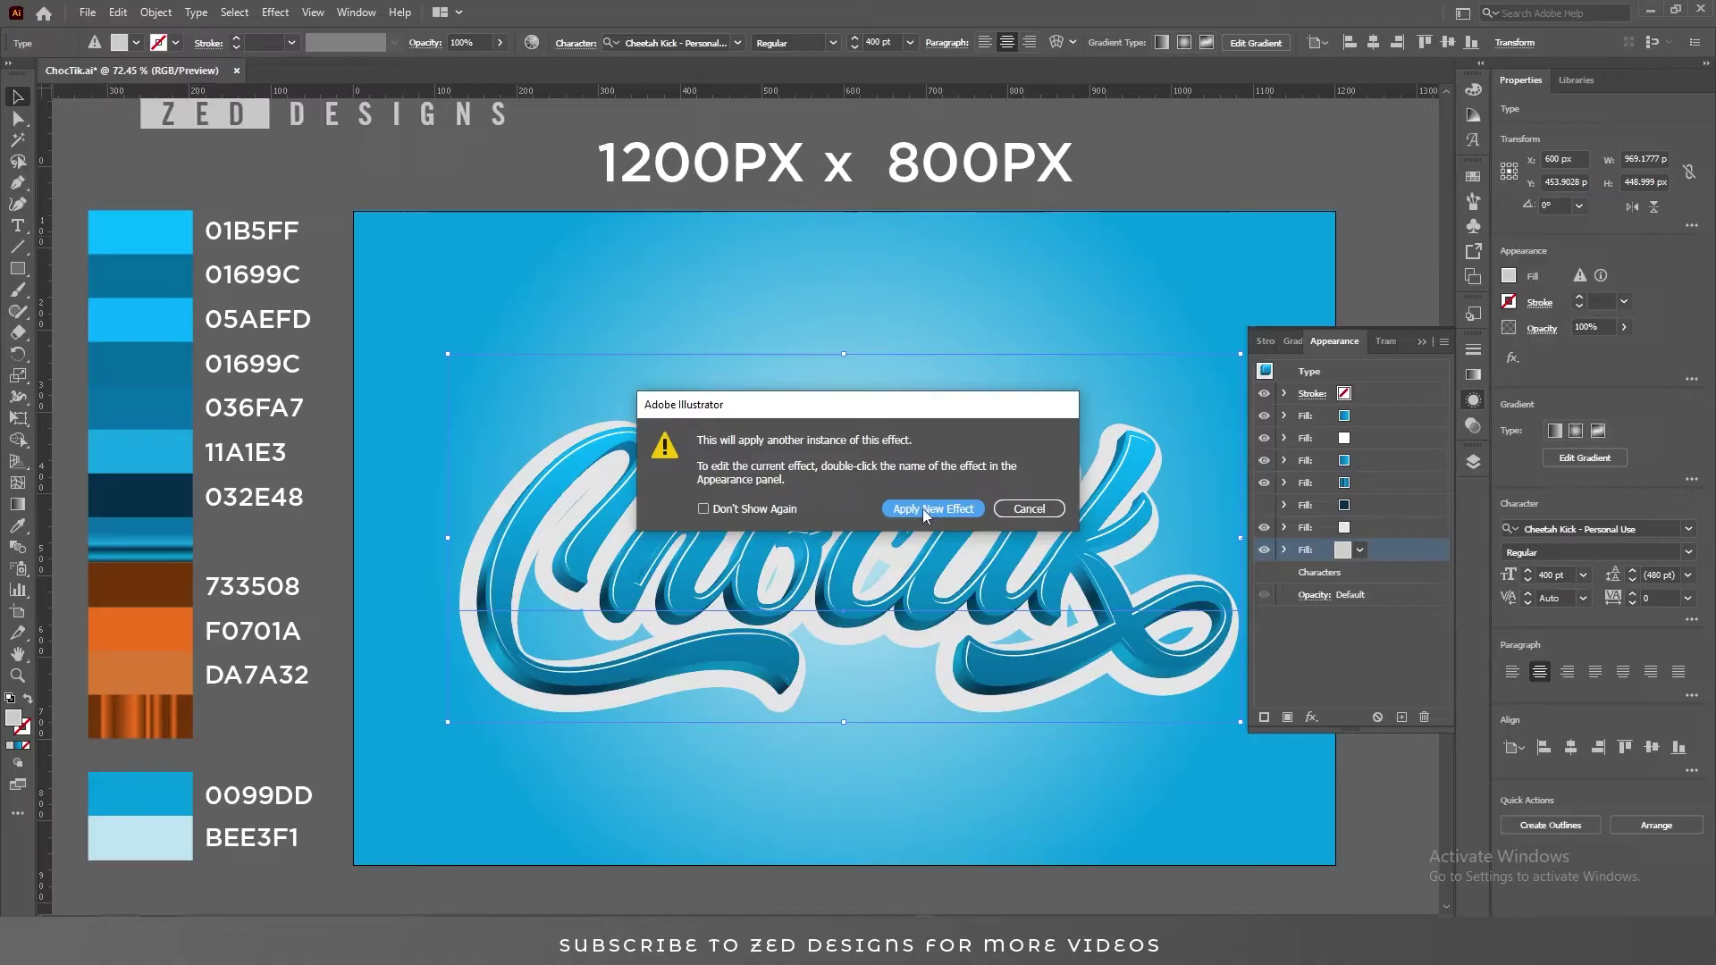
left_click(922, 507)
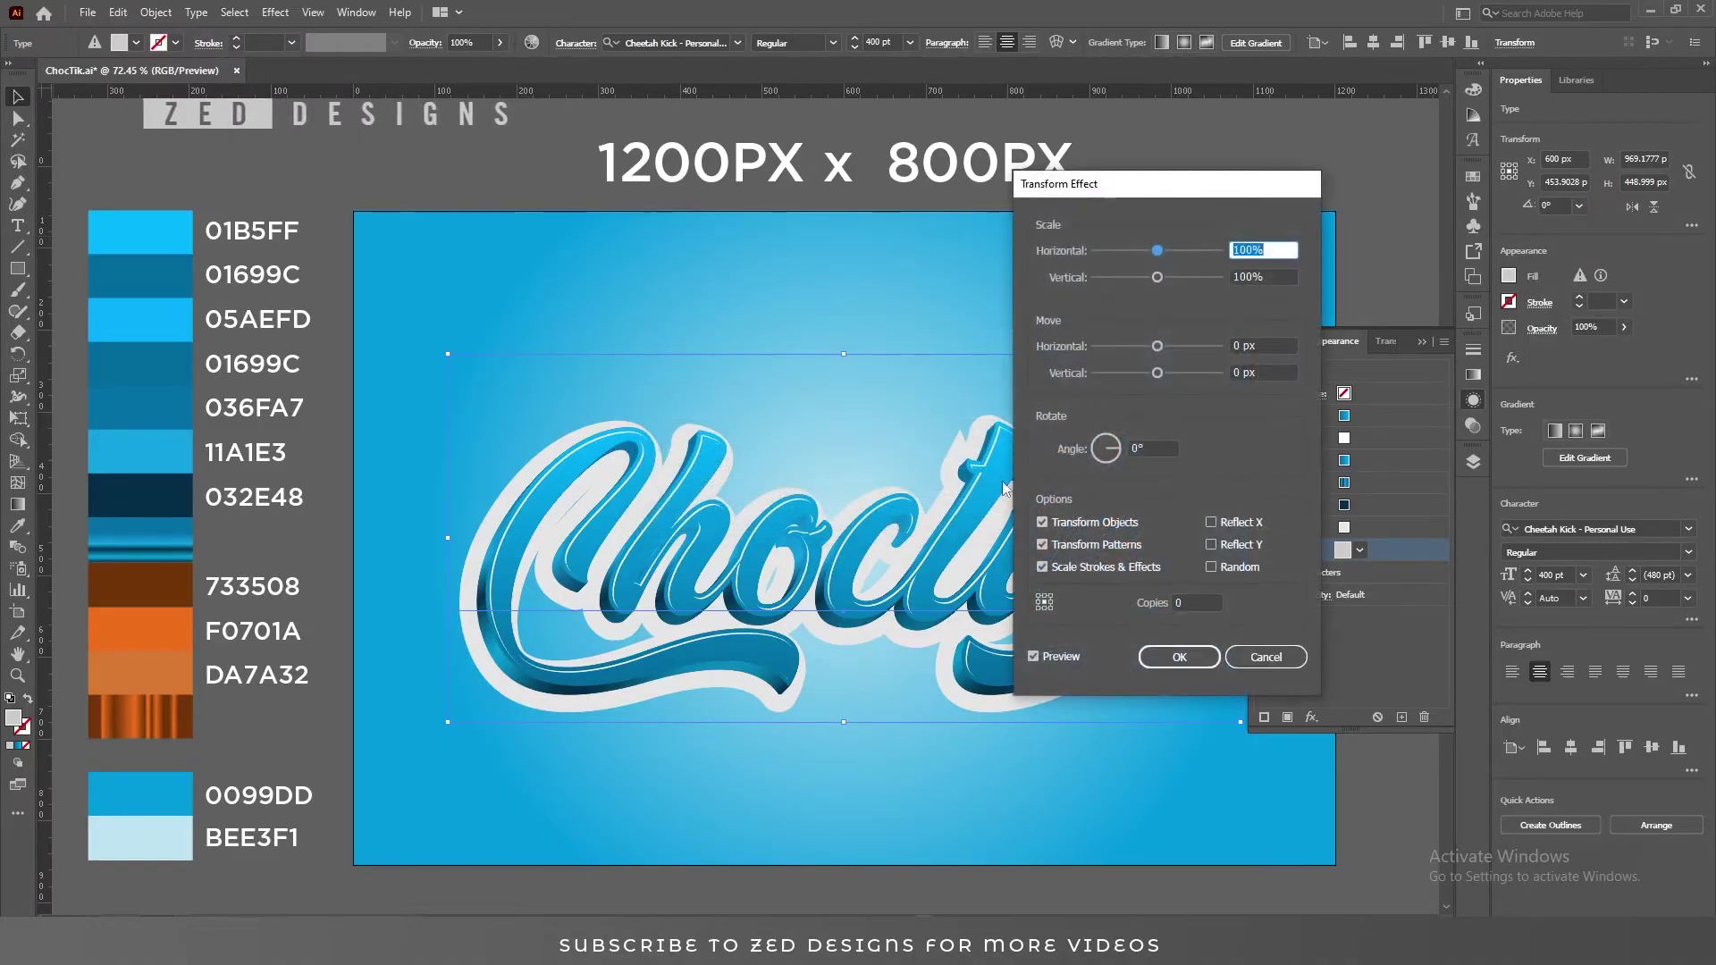
left_click(1246, 348)
type("-0.5")
key("Tab")
type(".5")
key("Tab")
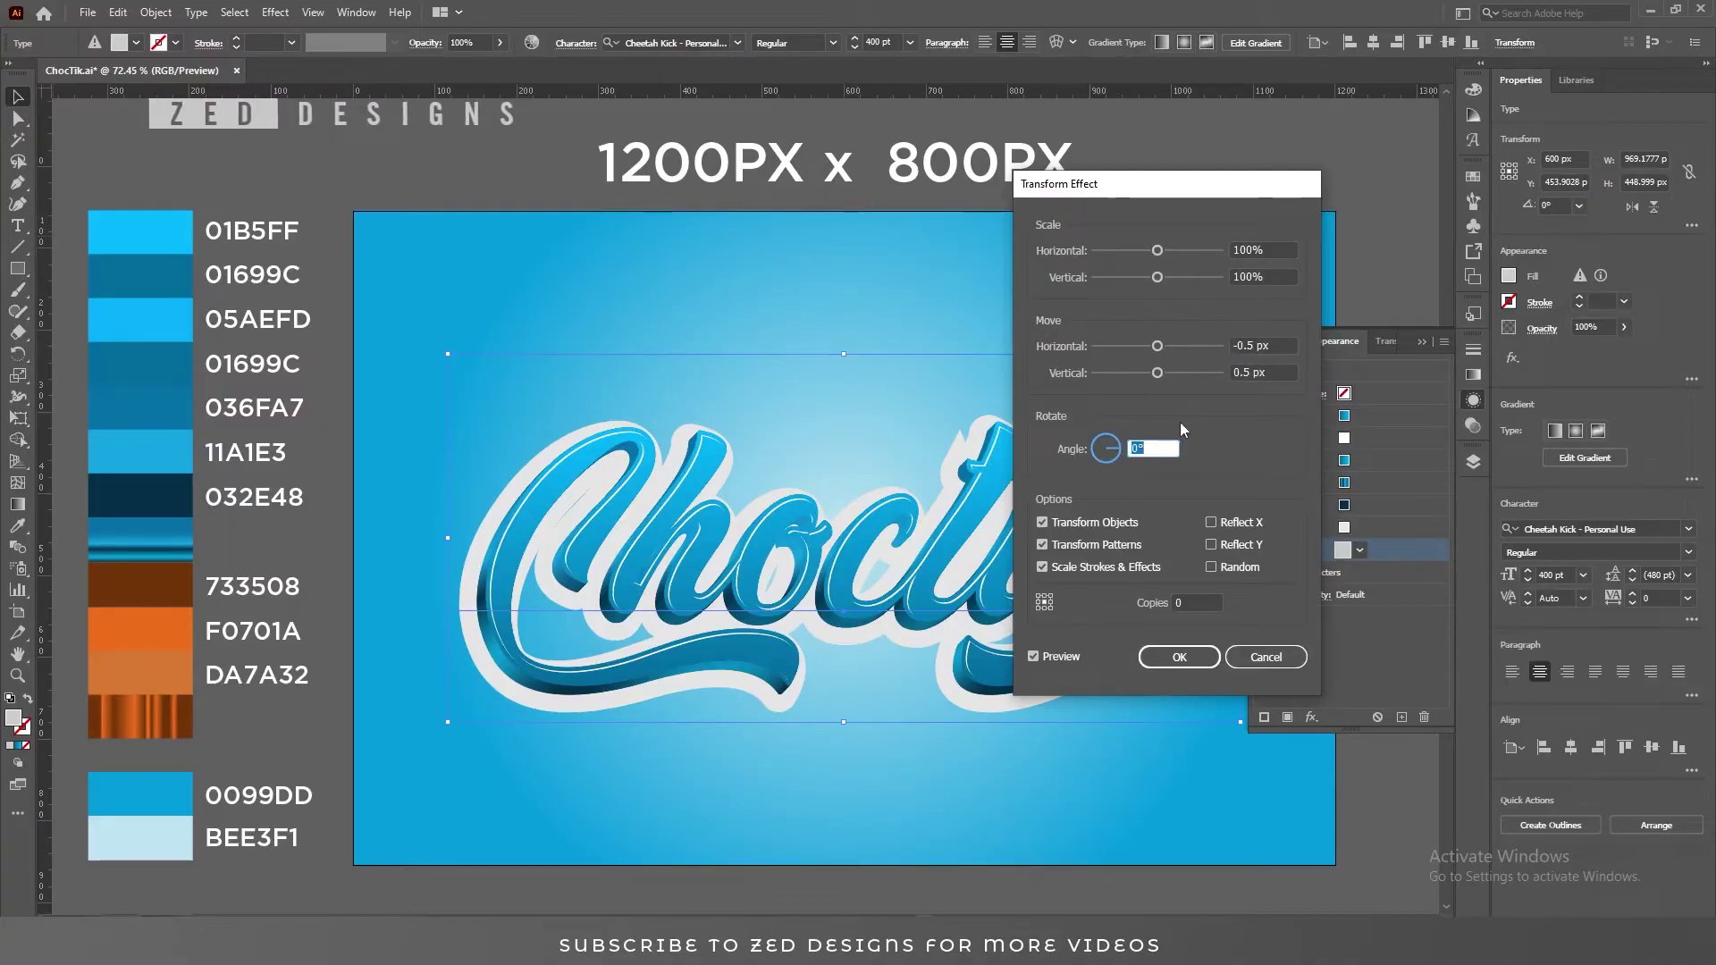
key("Tab")
type("8")
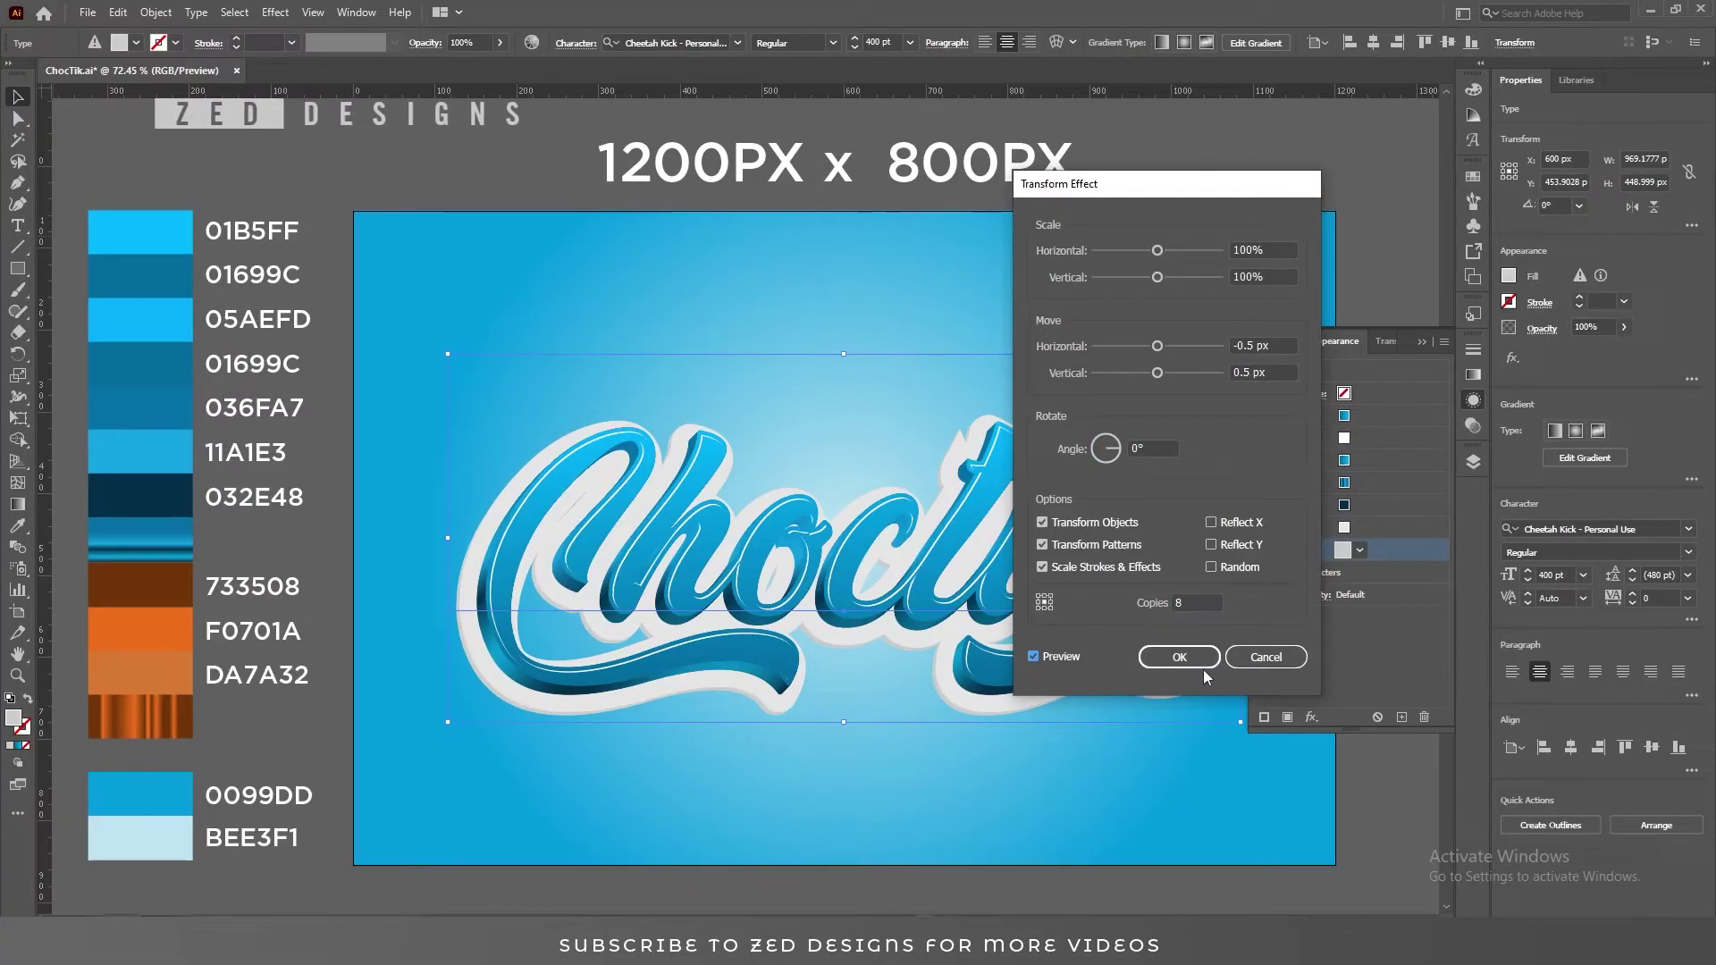
left_click(1179, 657)
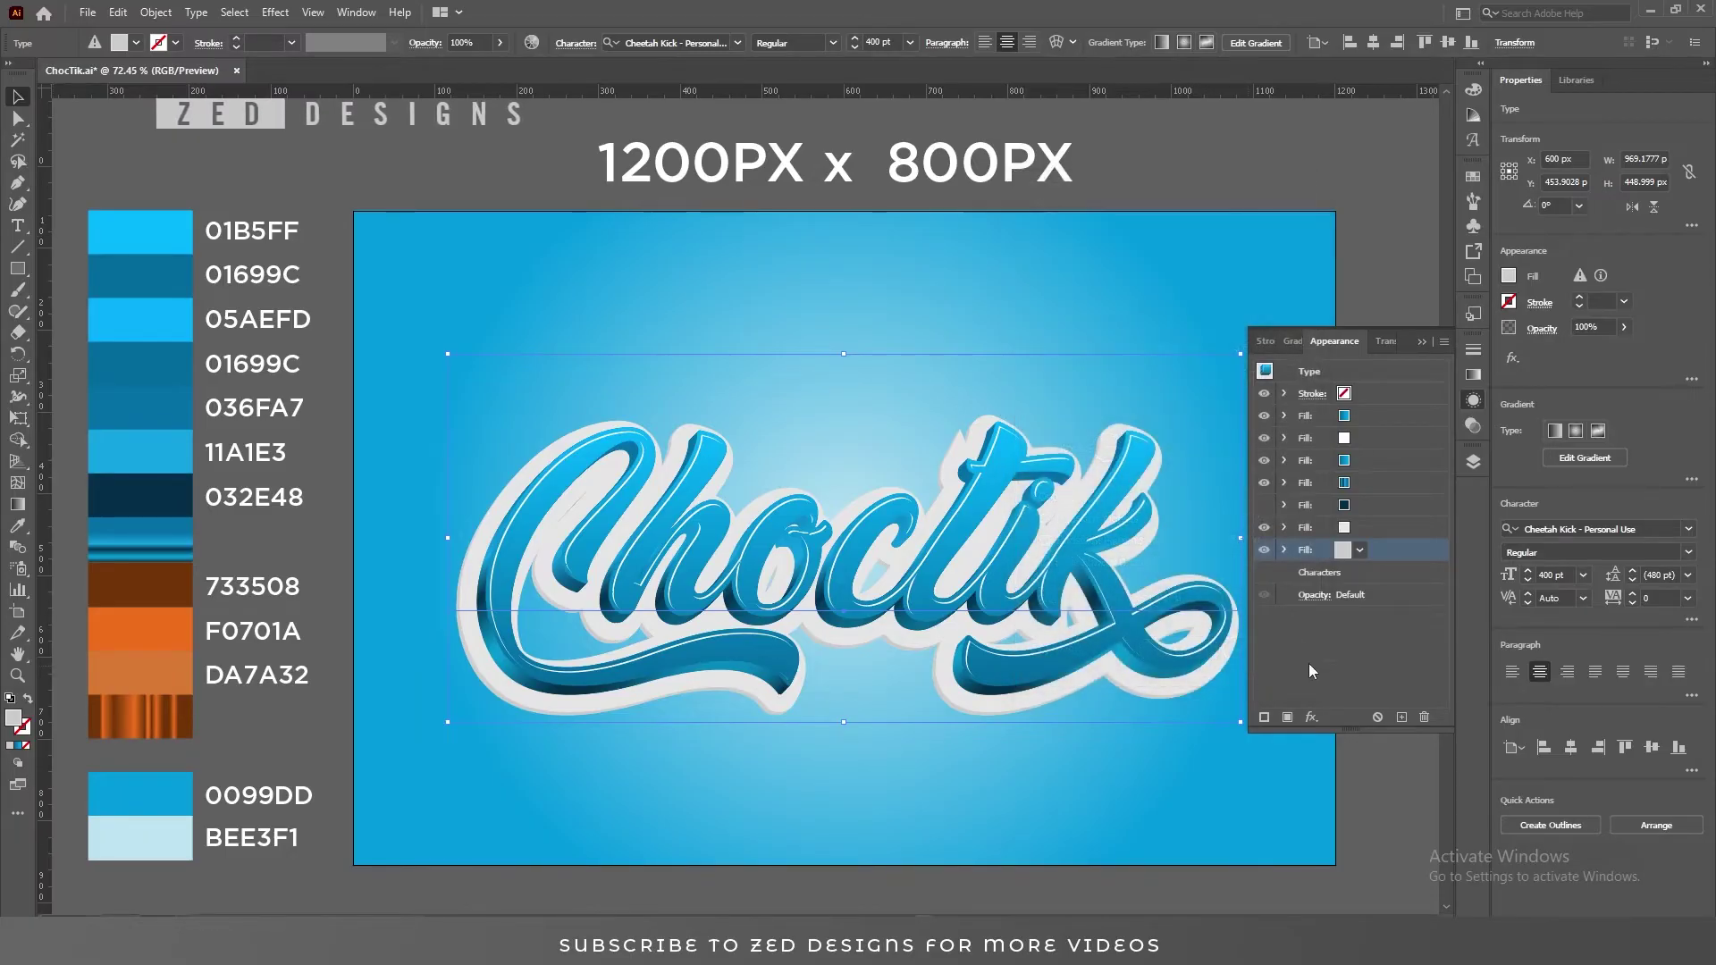
- Change the lowest grey fill to the next darker grey swatch
left_click(1359, 550)
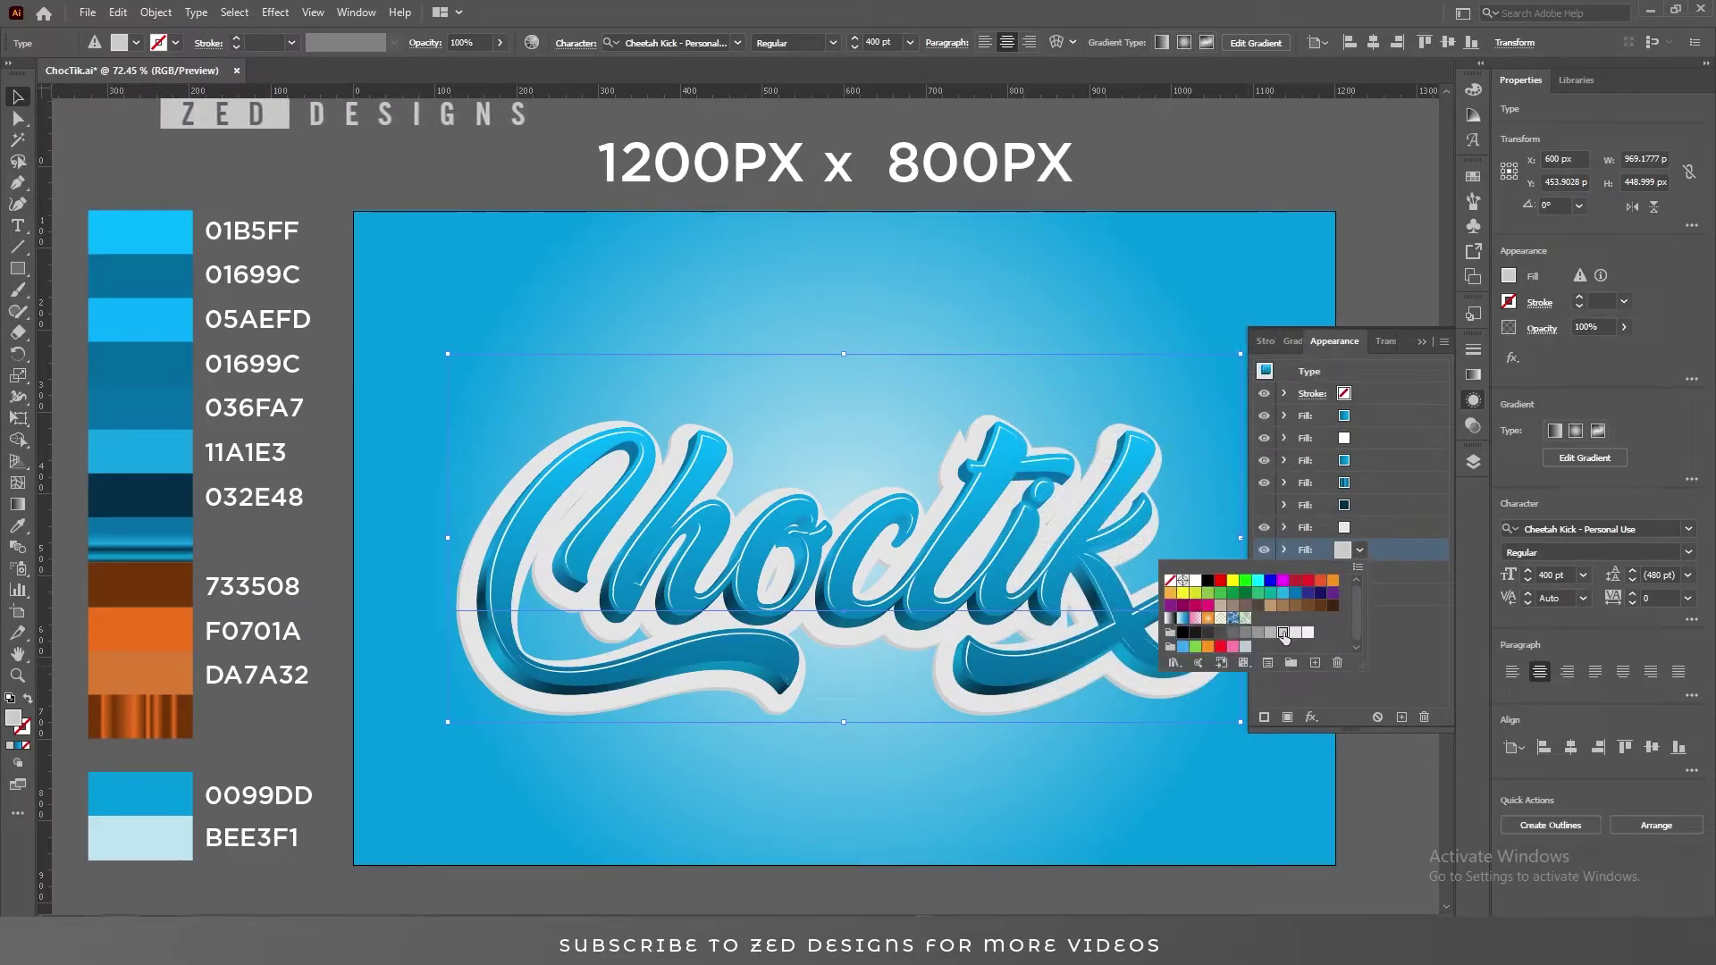
left_click(1269, 632)
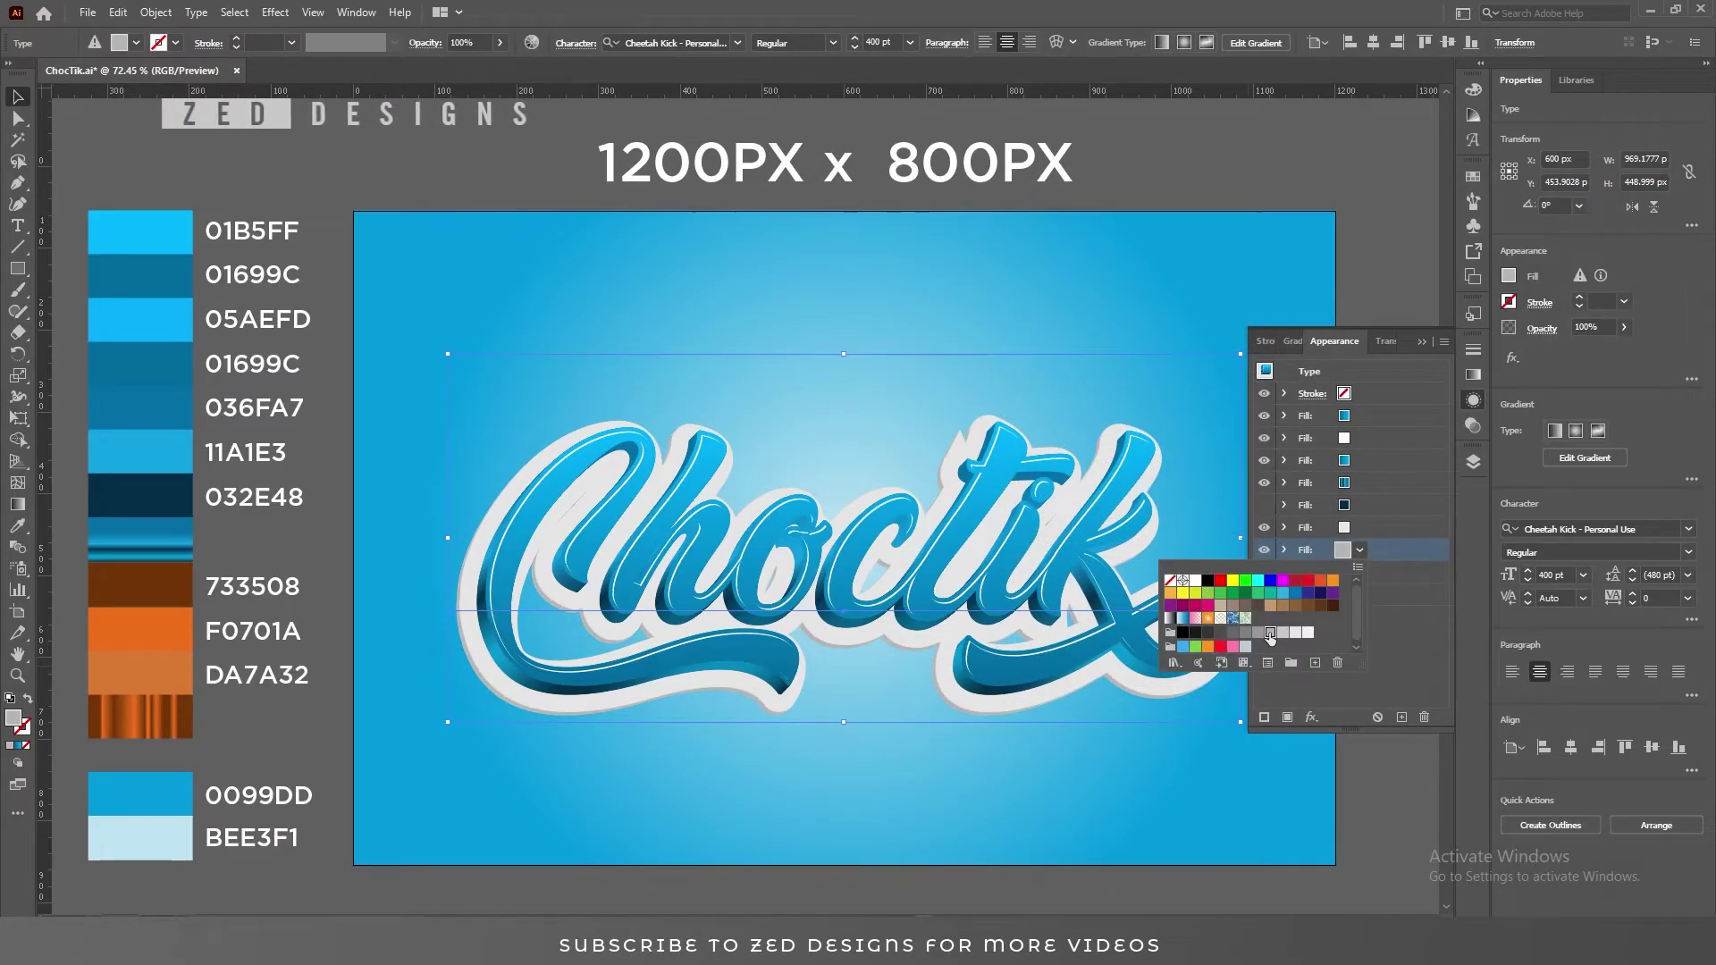
left_click(1381, 645)
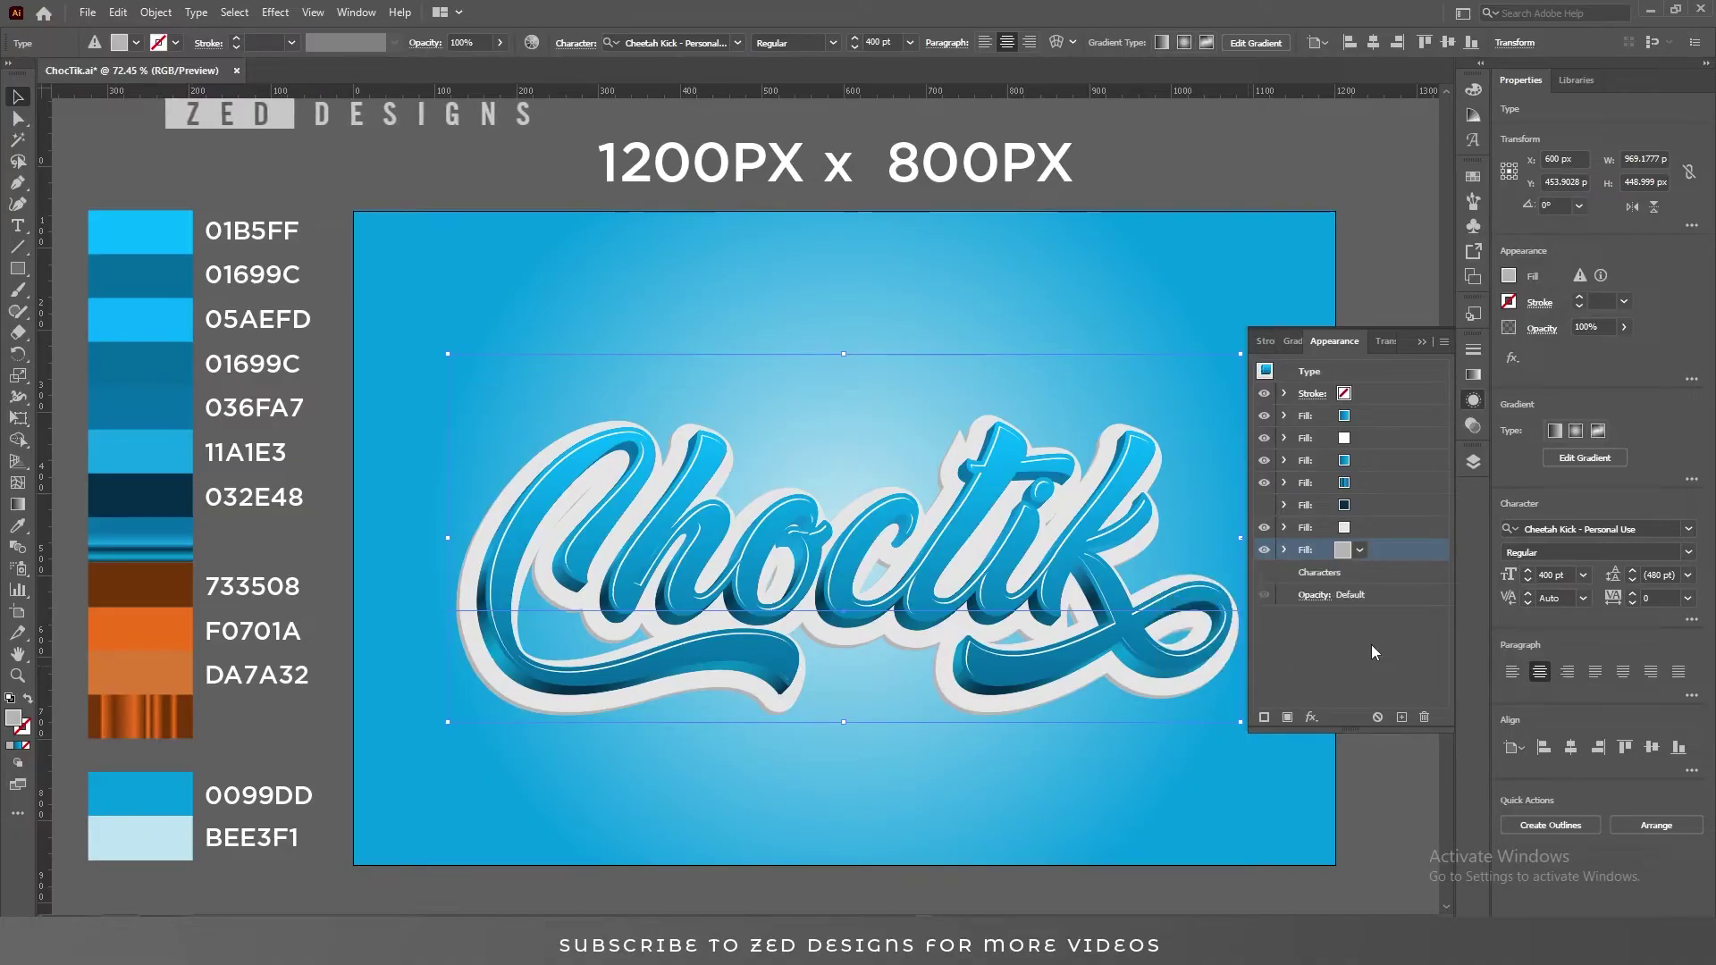
- Duplicate the light grey fill and colour the upper copy red
left_click(1369, 527)
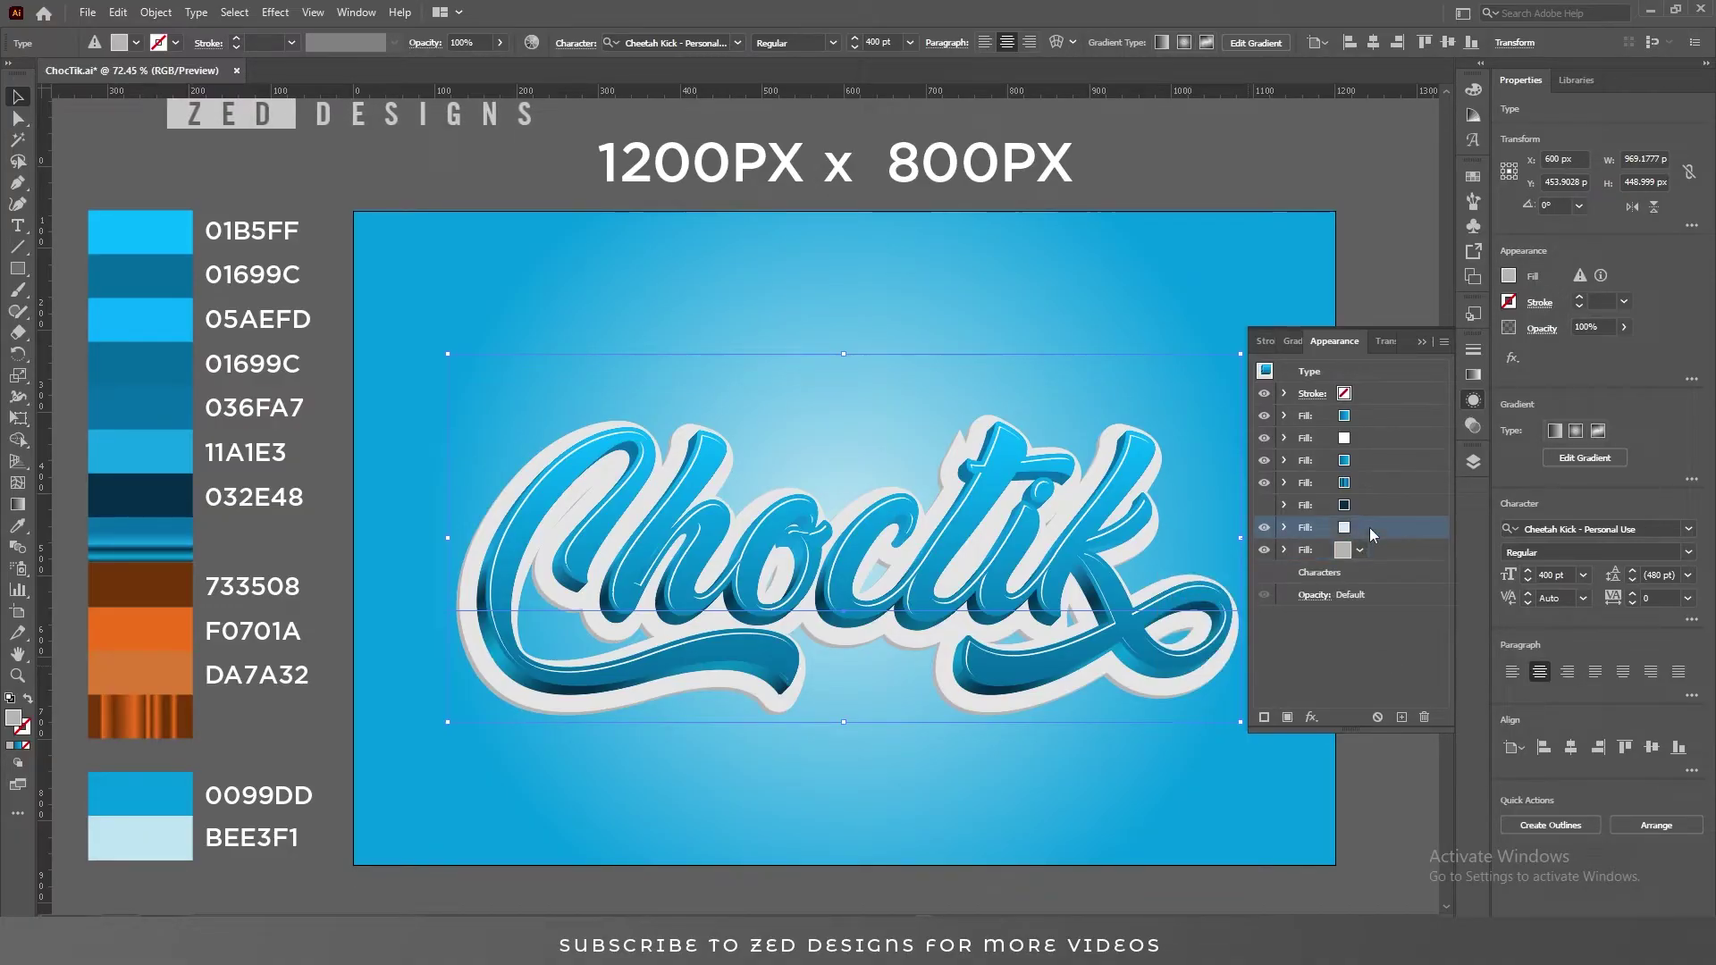
left_click(1401, 716)
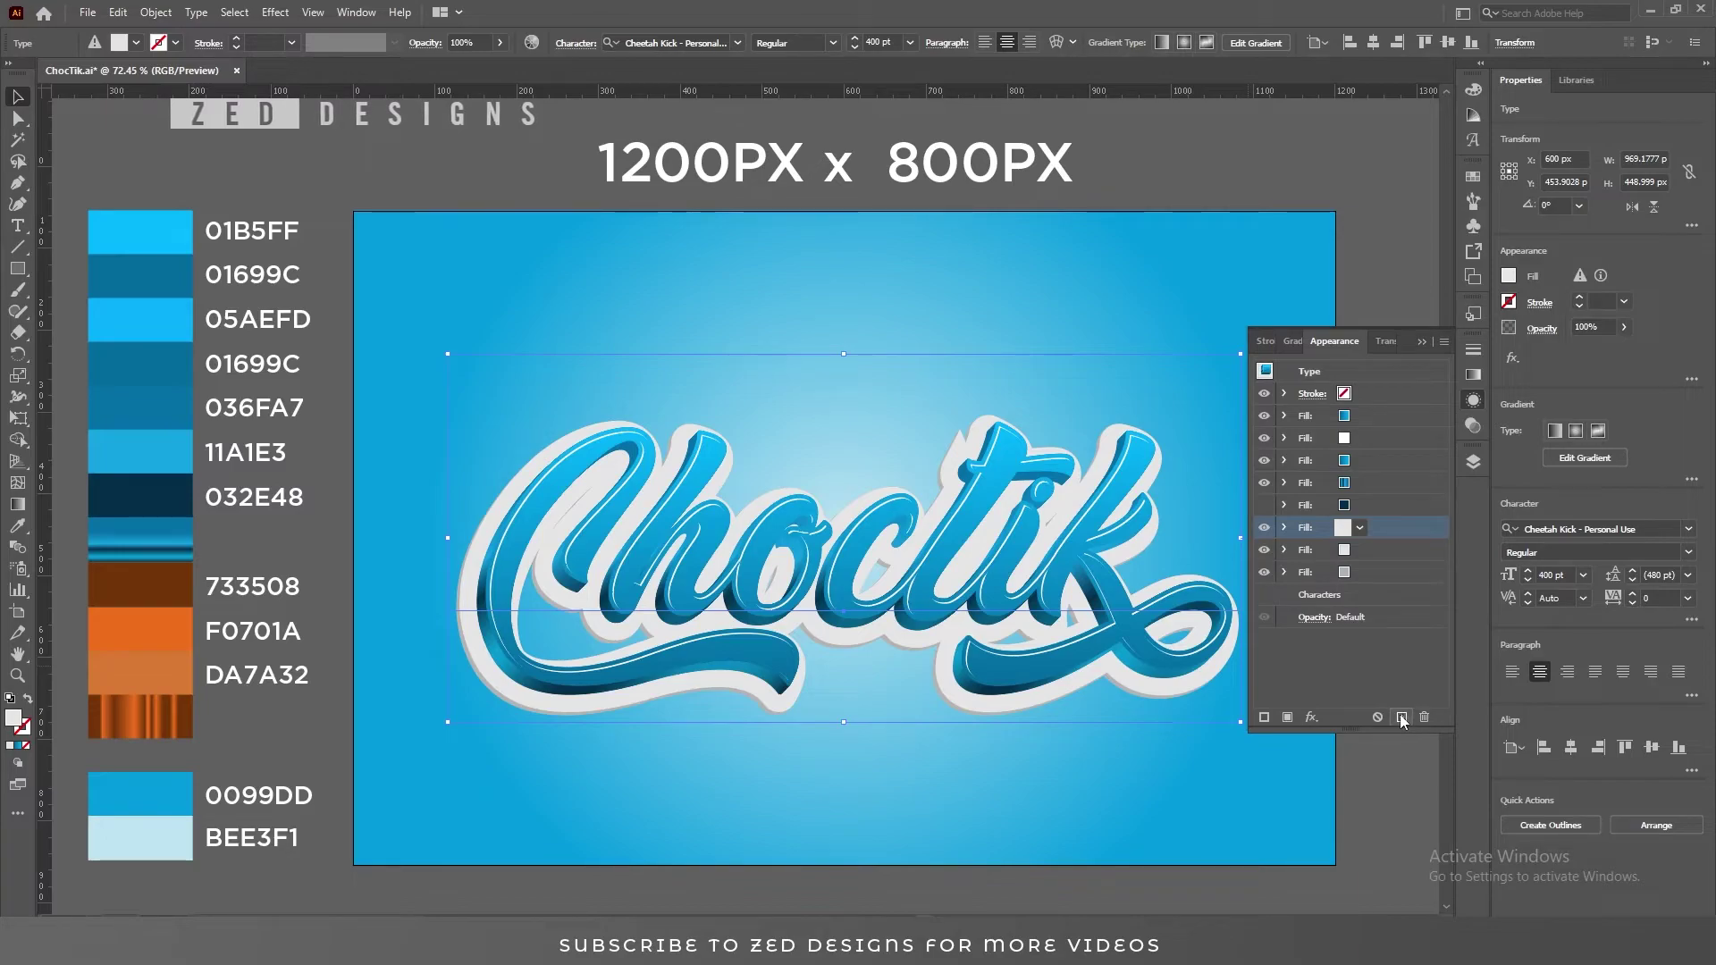
left_click(1359, 528)
left_click(1218, 559)
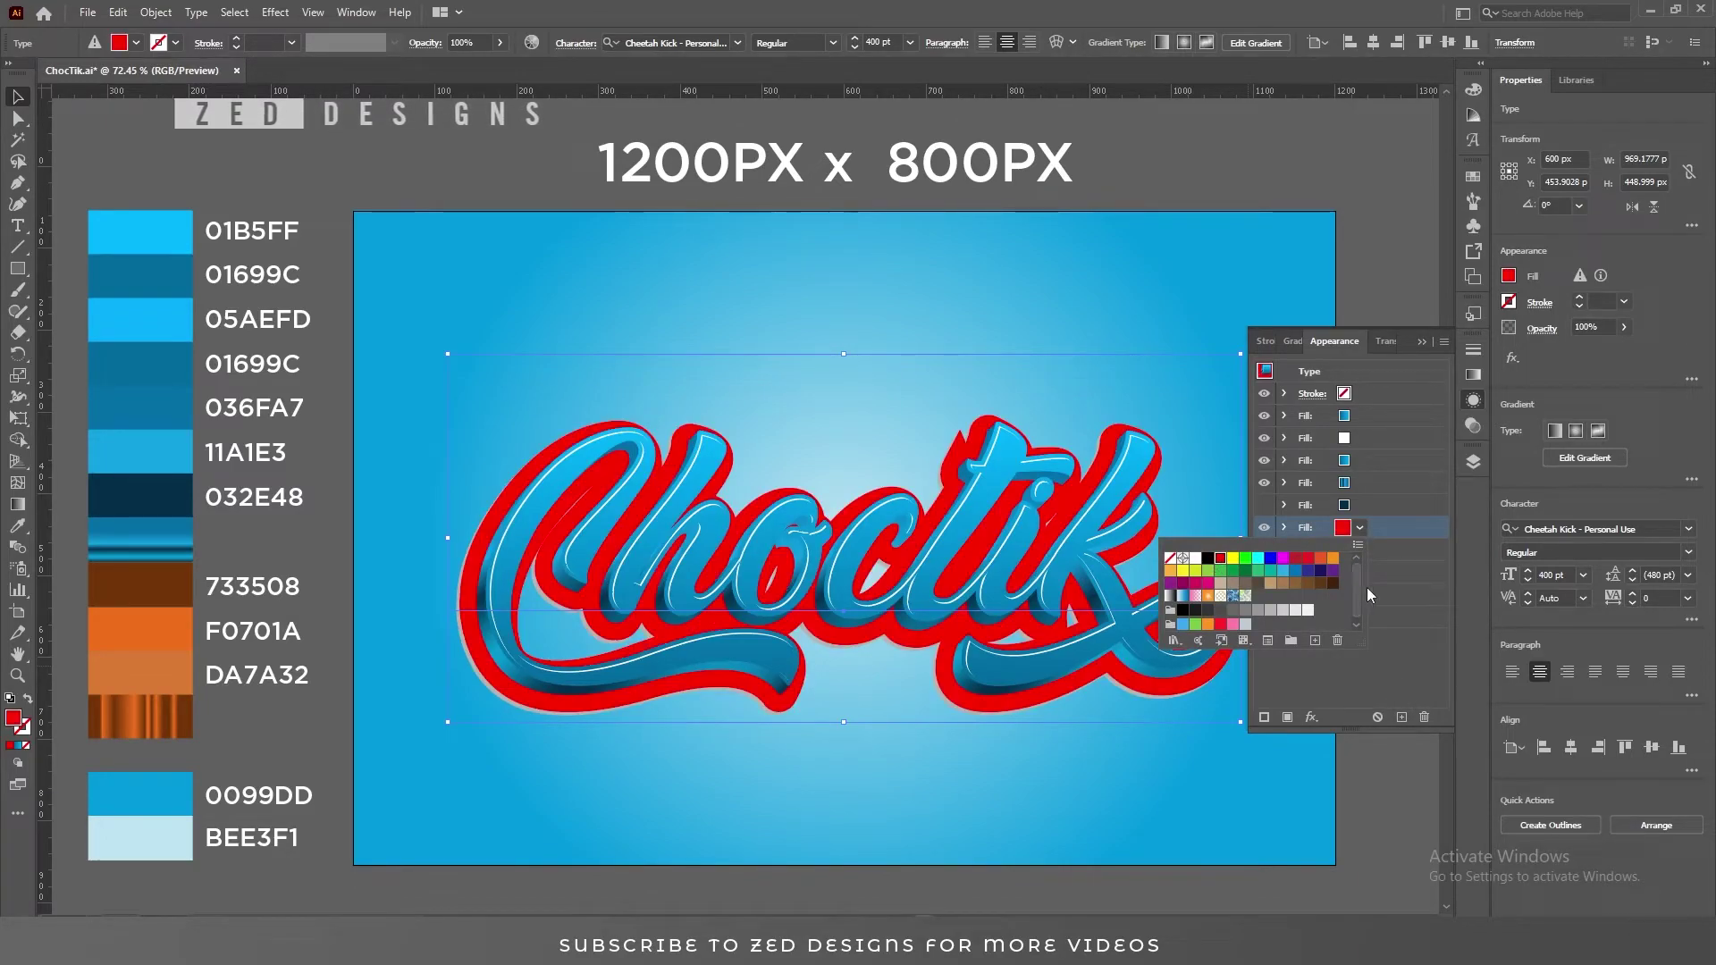
- Edit the red fill's Transform effect to move it -16 px horizontally and 16 px vertically
left_click(1284, 527)
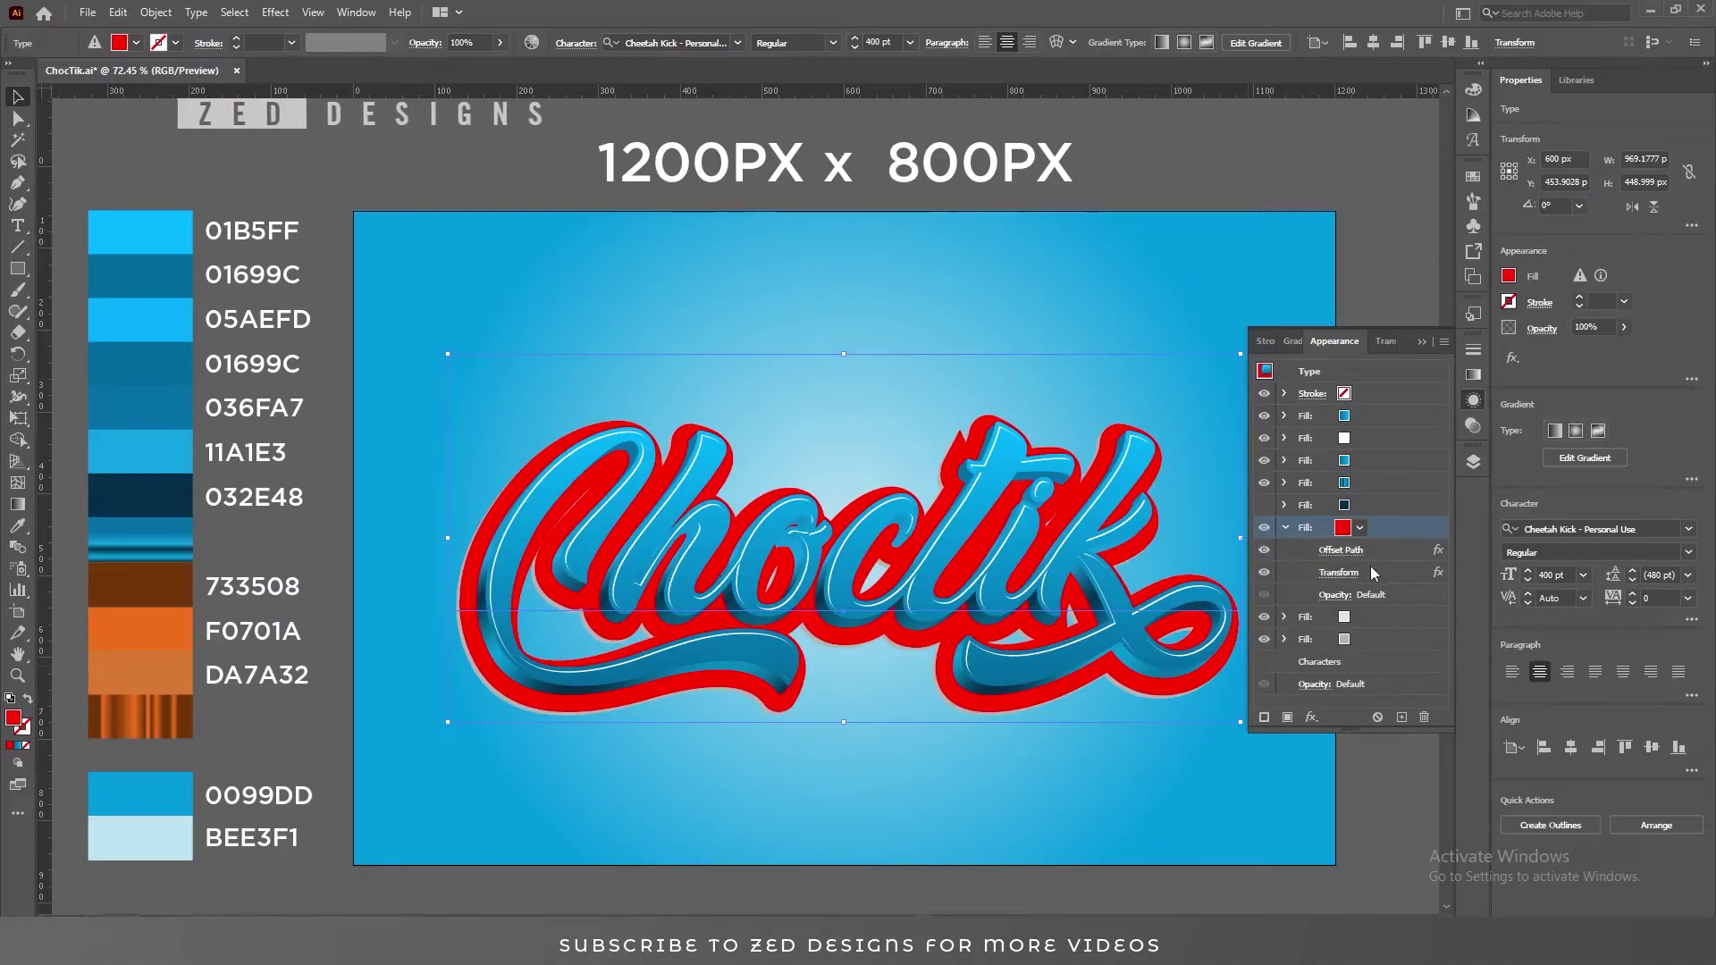
left_click(1339, 572)
key("Tab")
key("Tab")
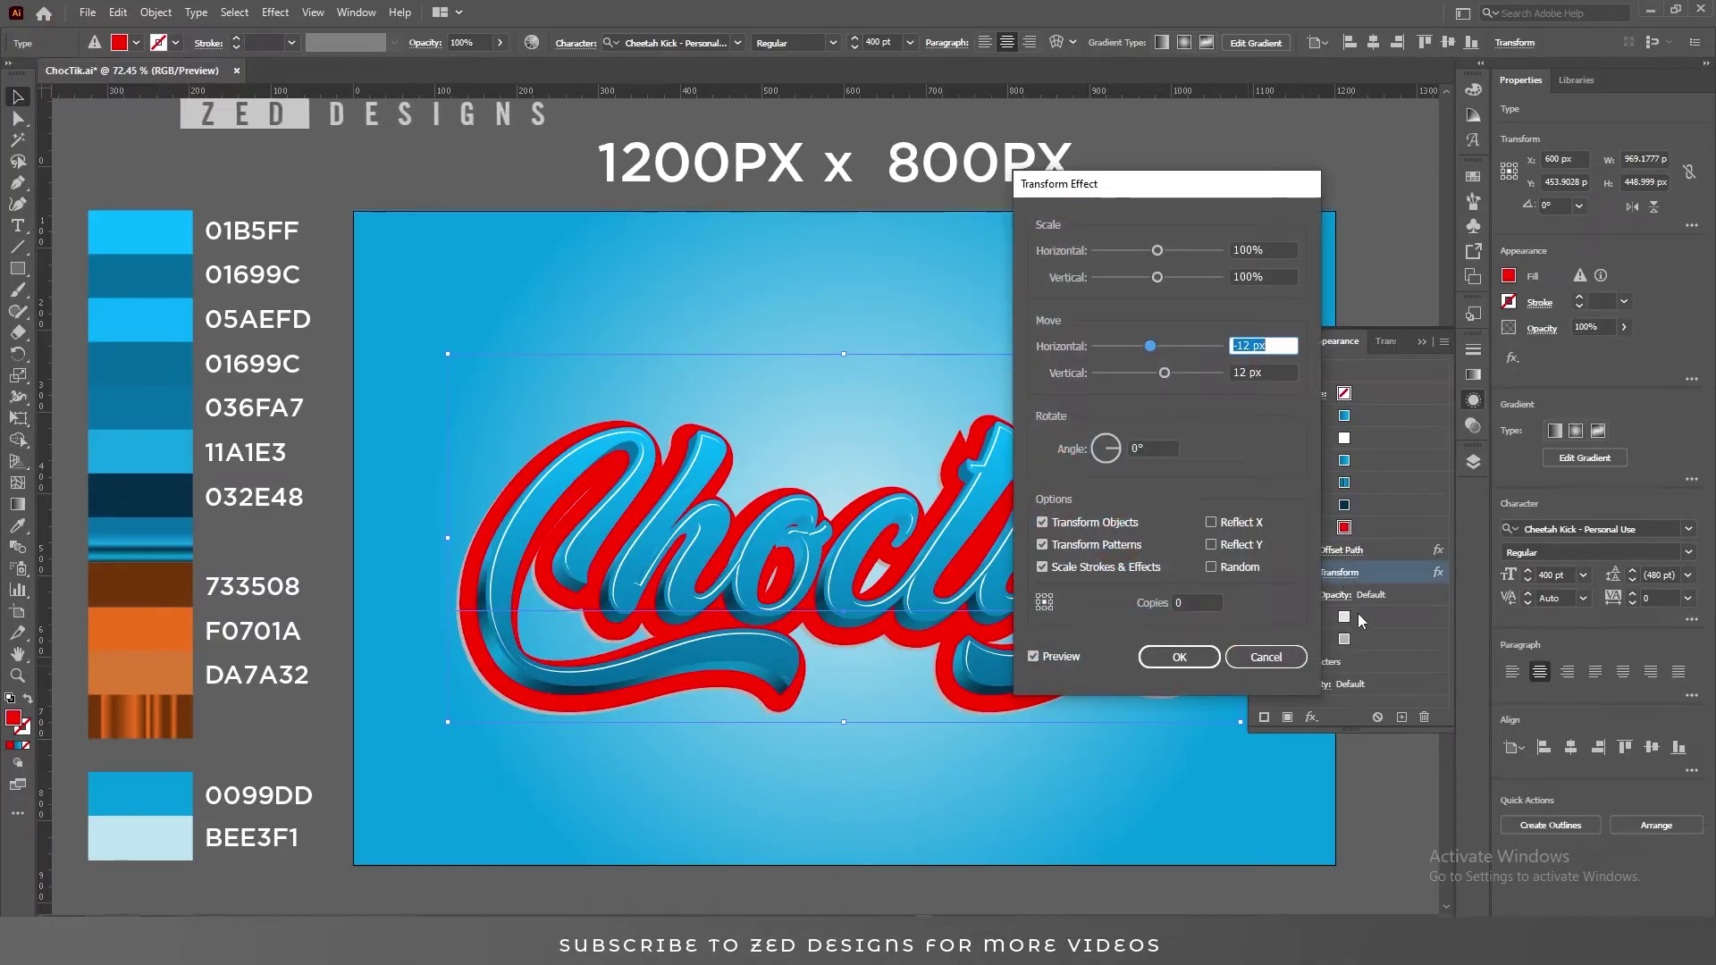
type("-16")
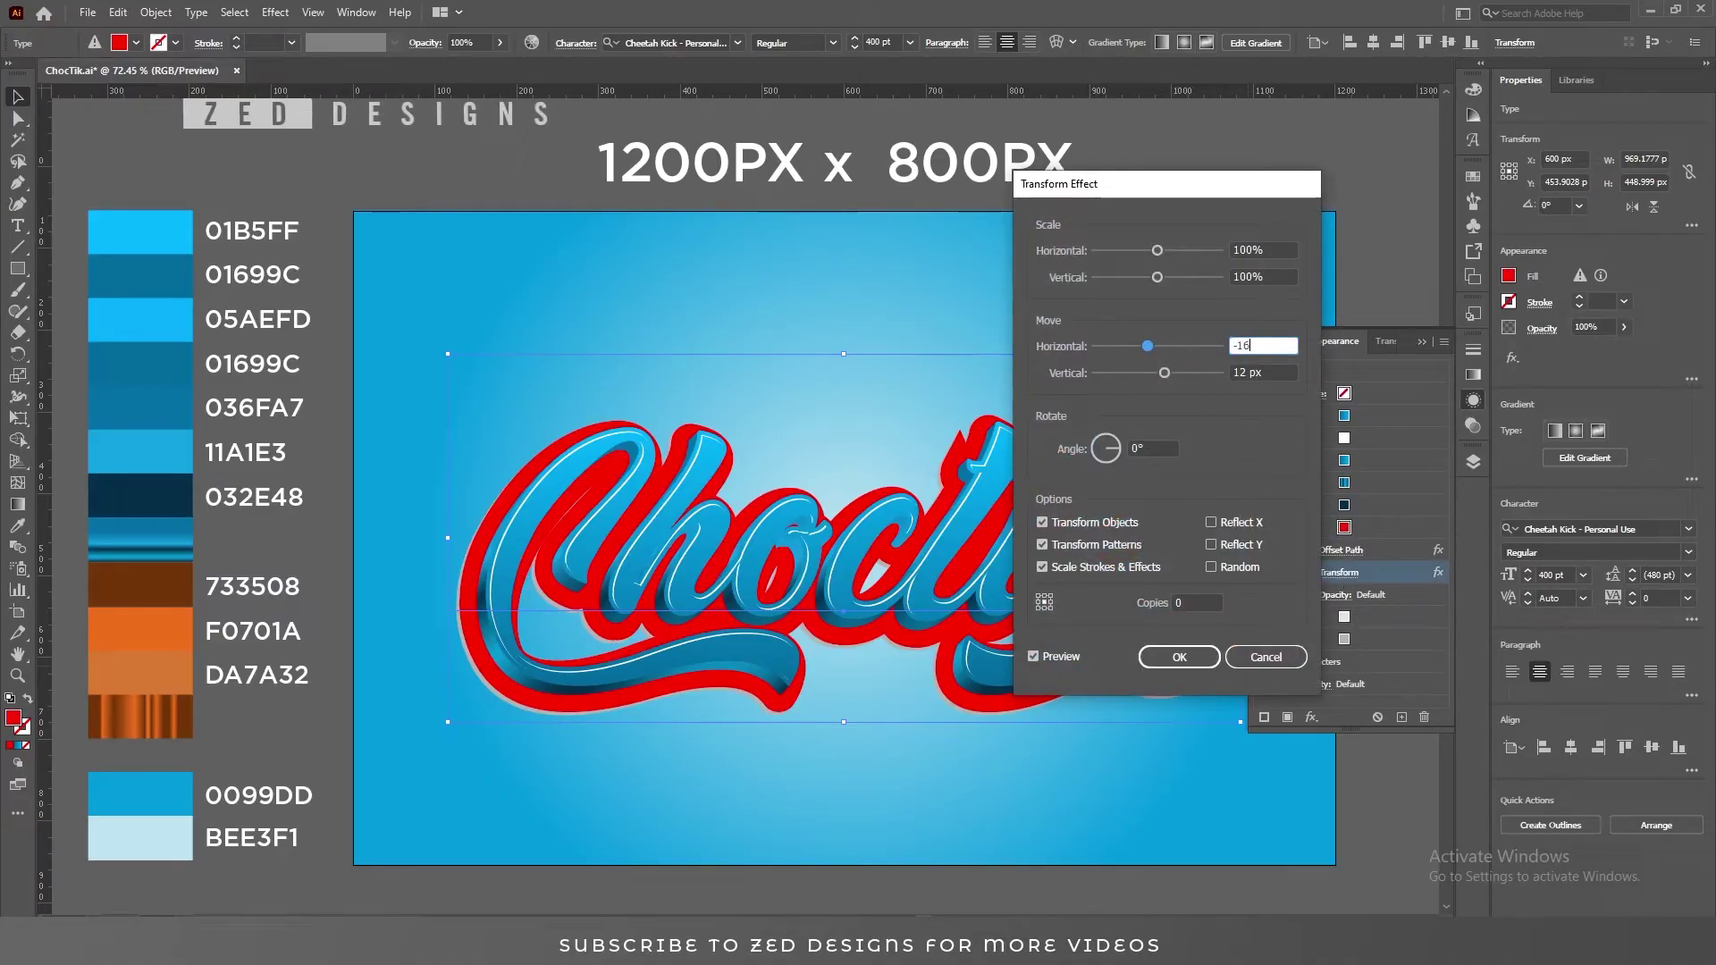
key("Tab")
type("-")
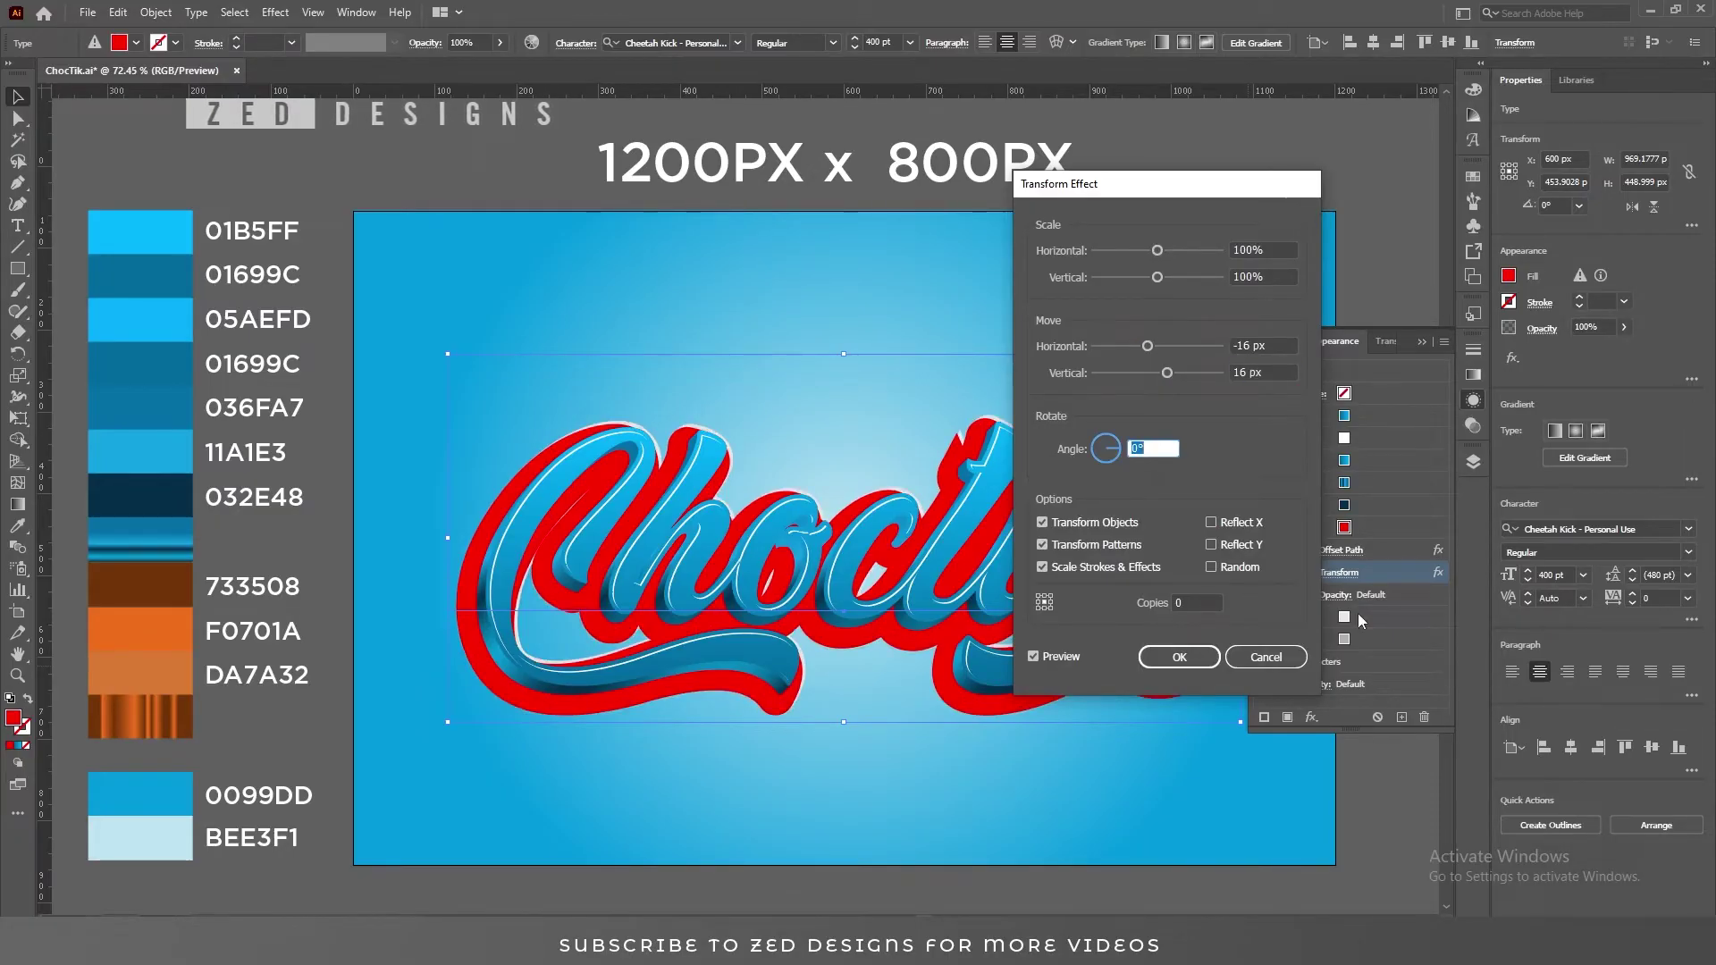
left_click(1166, 657)
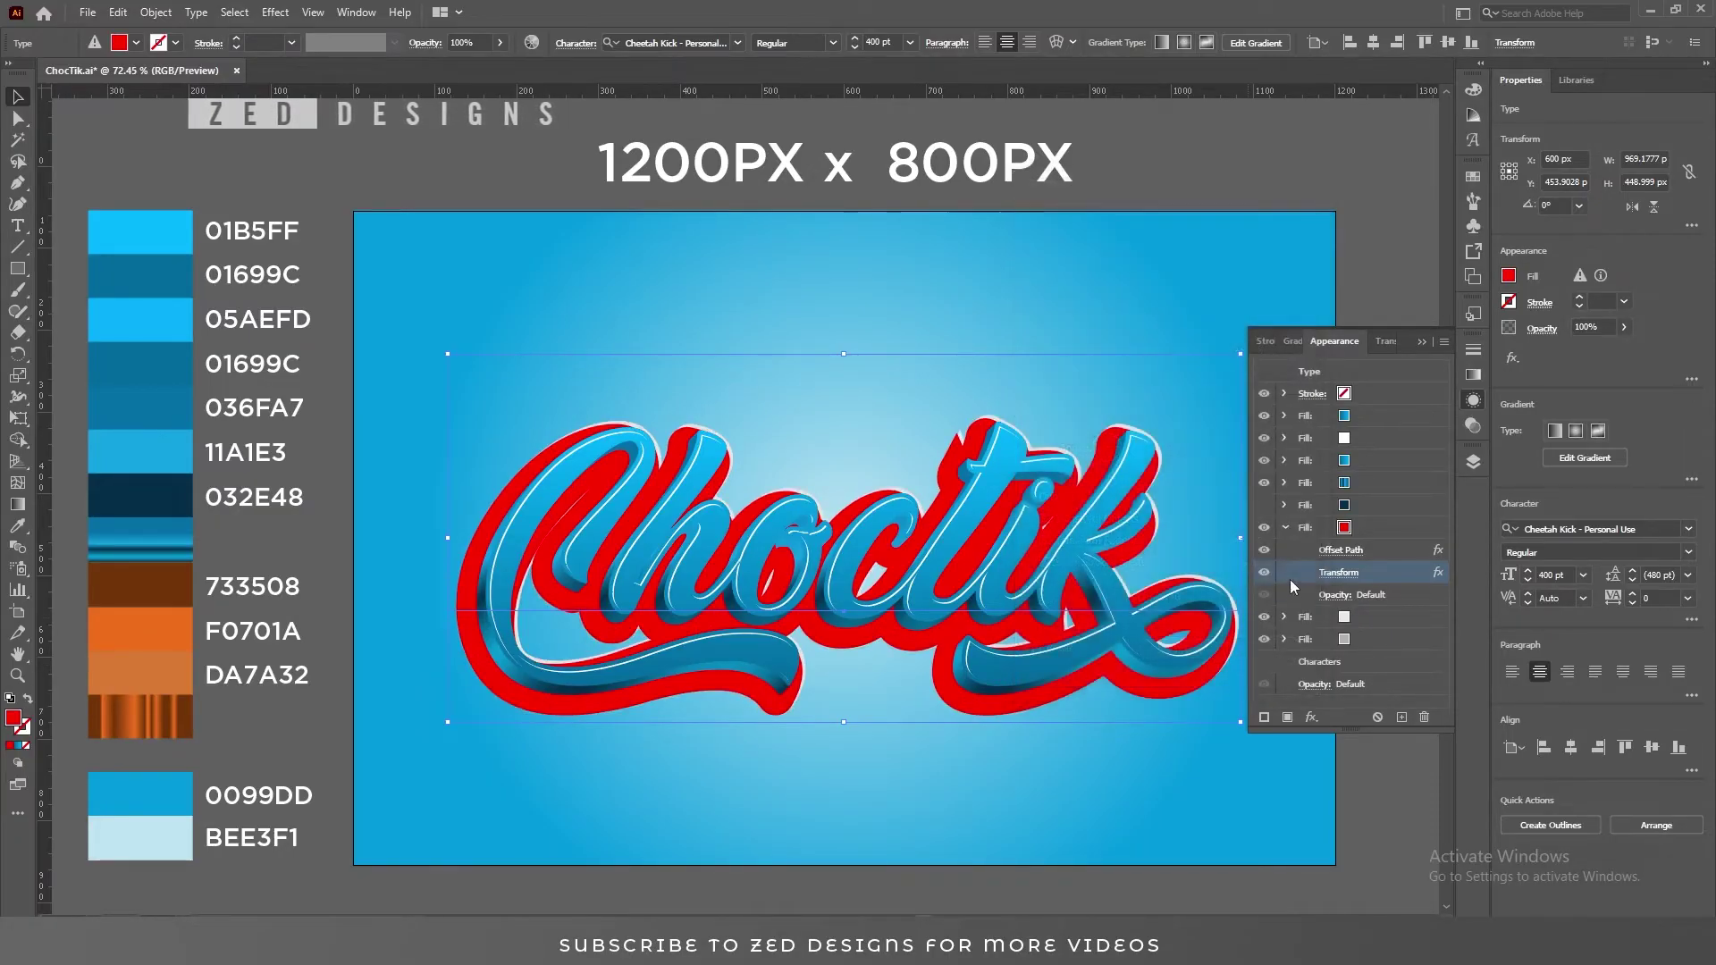
- Collapse the red fill and move it below the darker grey fill as the lowest fill
left_click(1363, 524)
left_click(1285, 528)
left_click_drag(1376, 531, 1376, 572)
left_click(1380, 571)
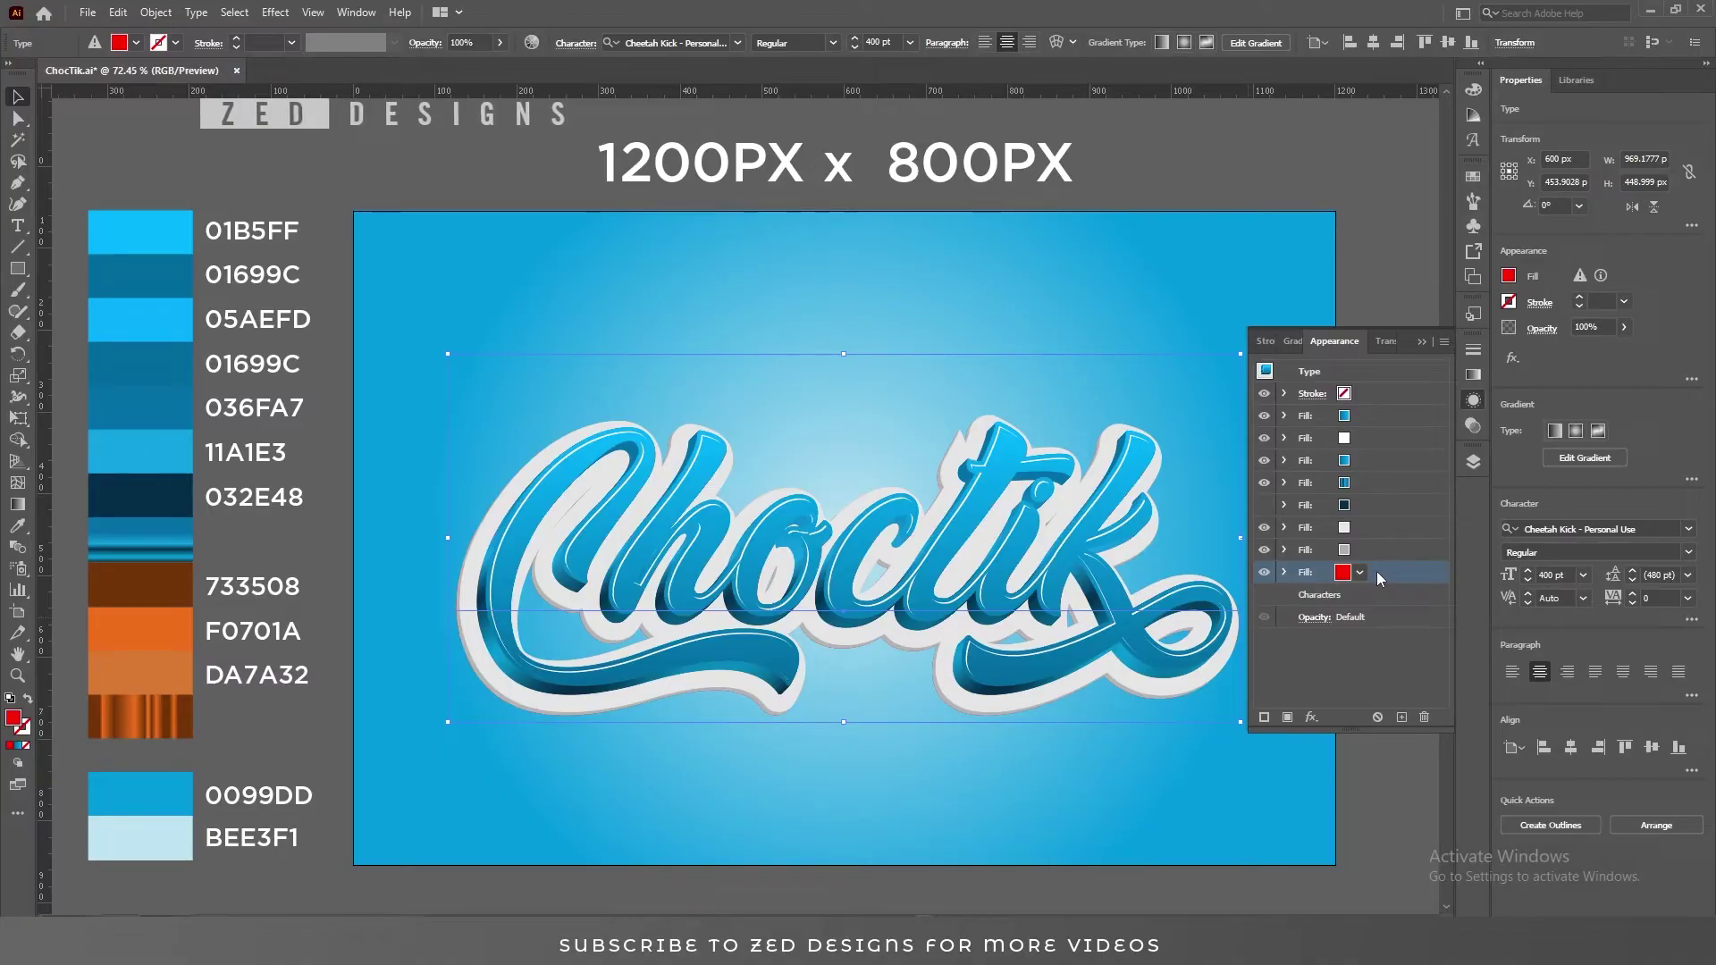
- Recolour the lowest fill by sampling the brown 733508 swatch beside the artboard
left_click(17, 526)
left_click(130, 580)
key("v")
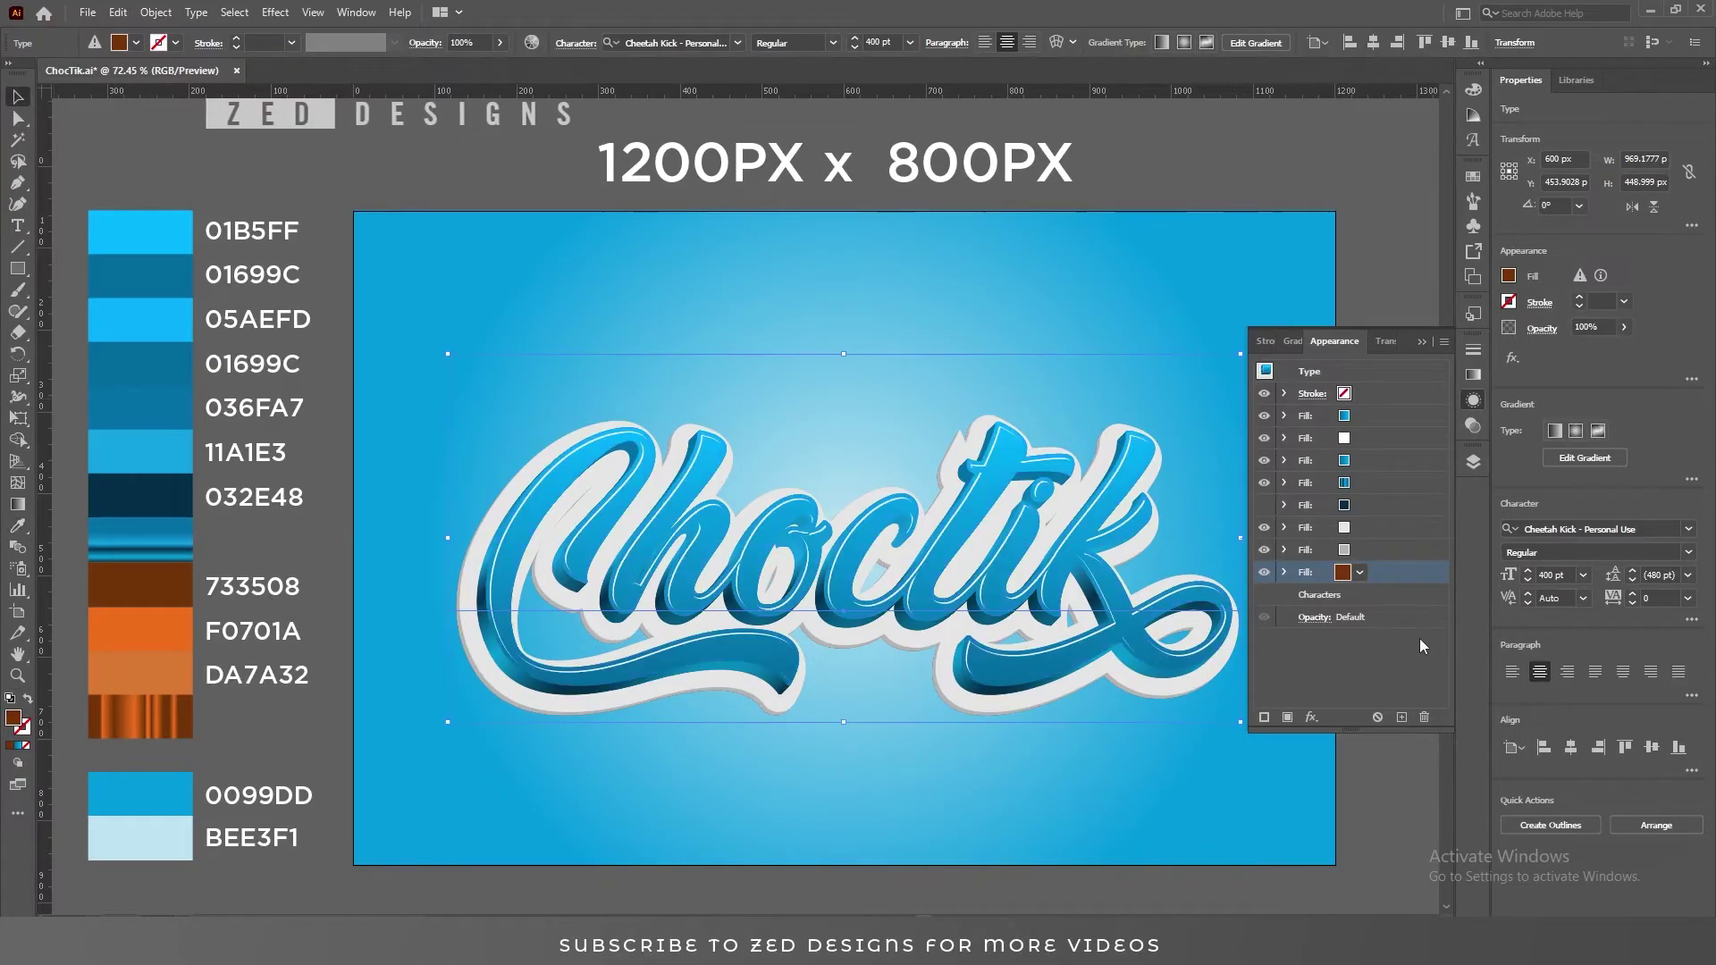
- Duplicate the brown fill, hide its upper copy and select the lower one
left_click(1401, 717)
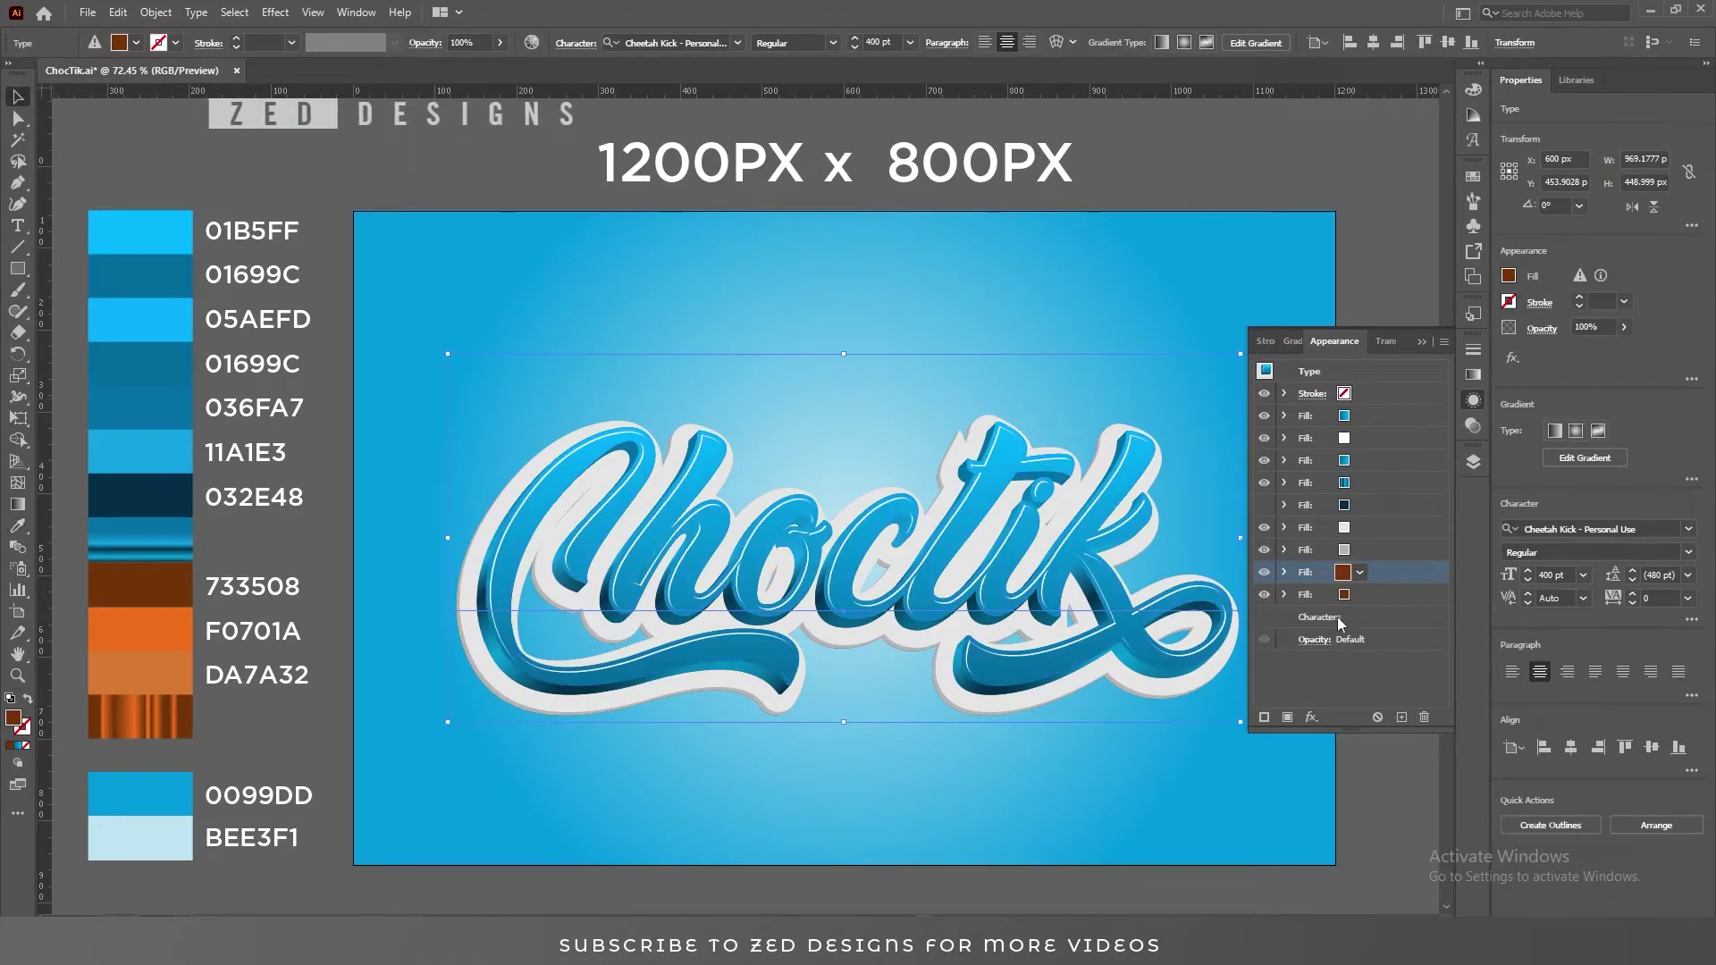
left_click(1263, 572)
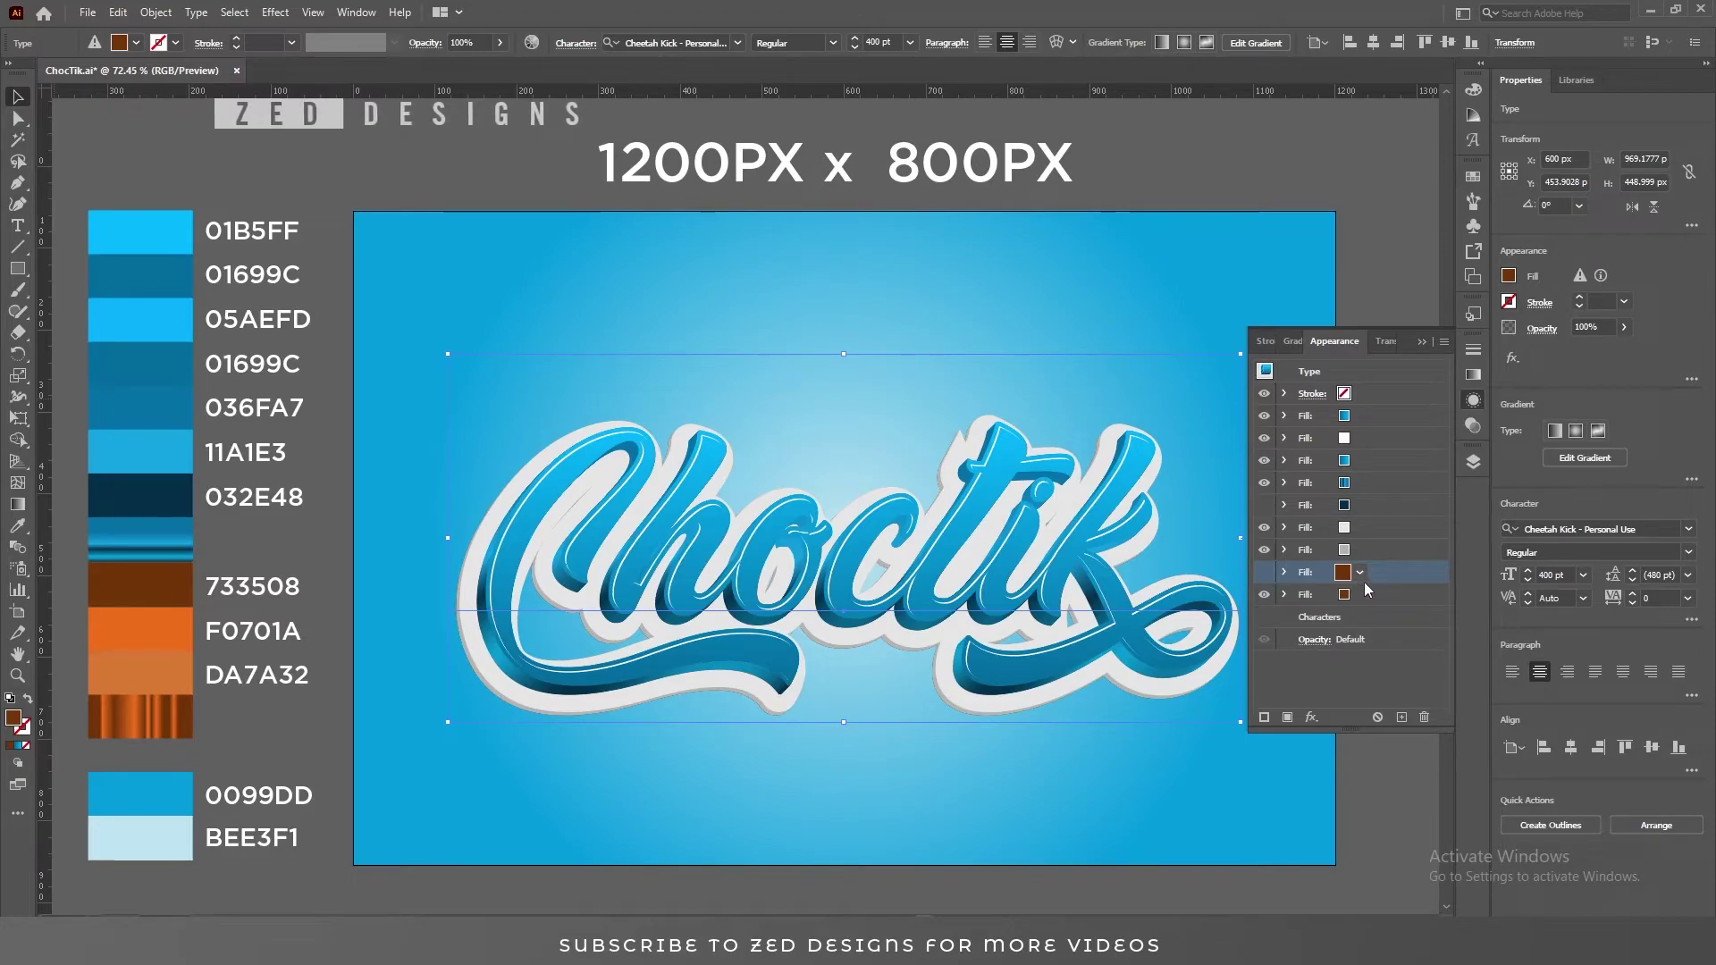
left_click(1372, 596)
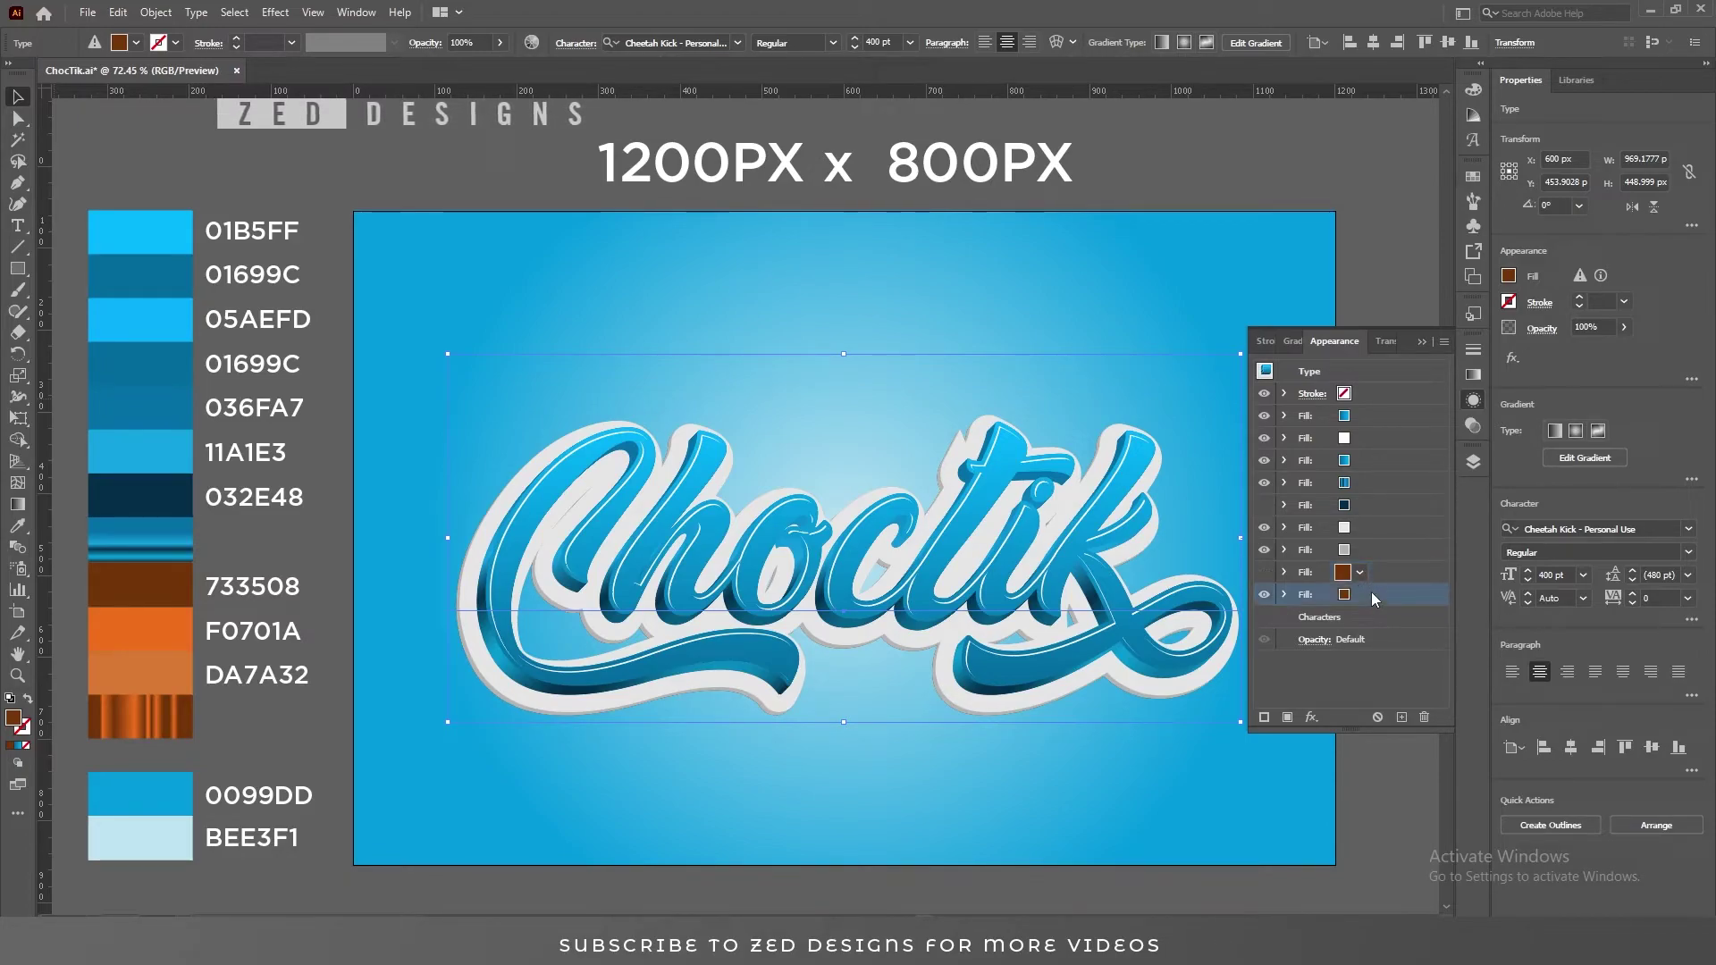
- Set the lower brown fill's Offset Path effect to 30 px, keeping miter joins, and collapse the fill
left_click(1285, 594)
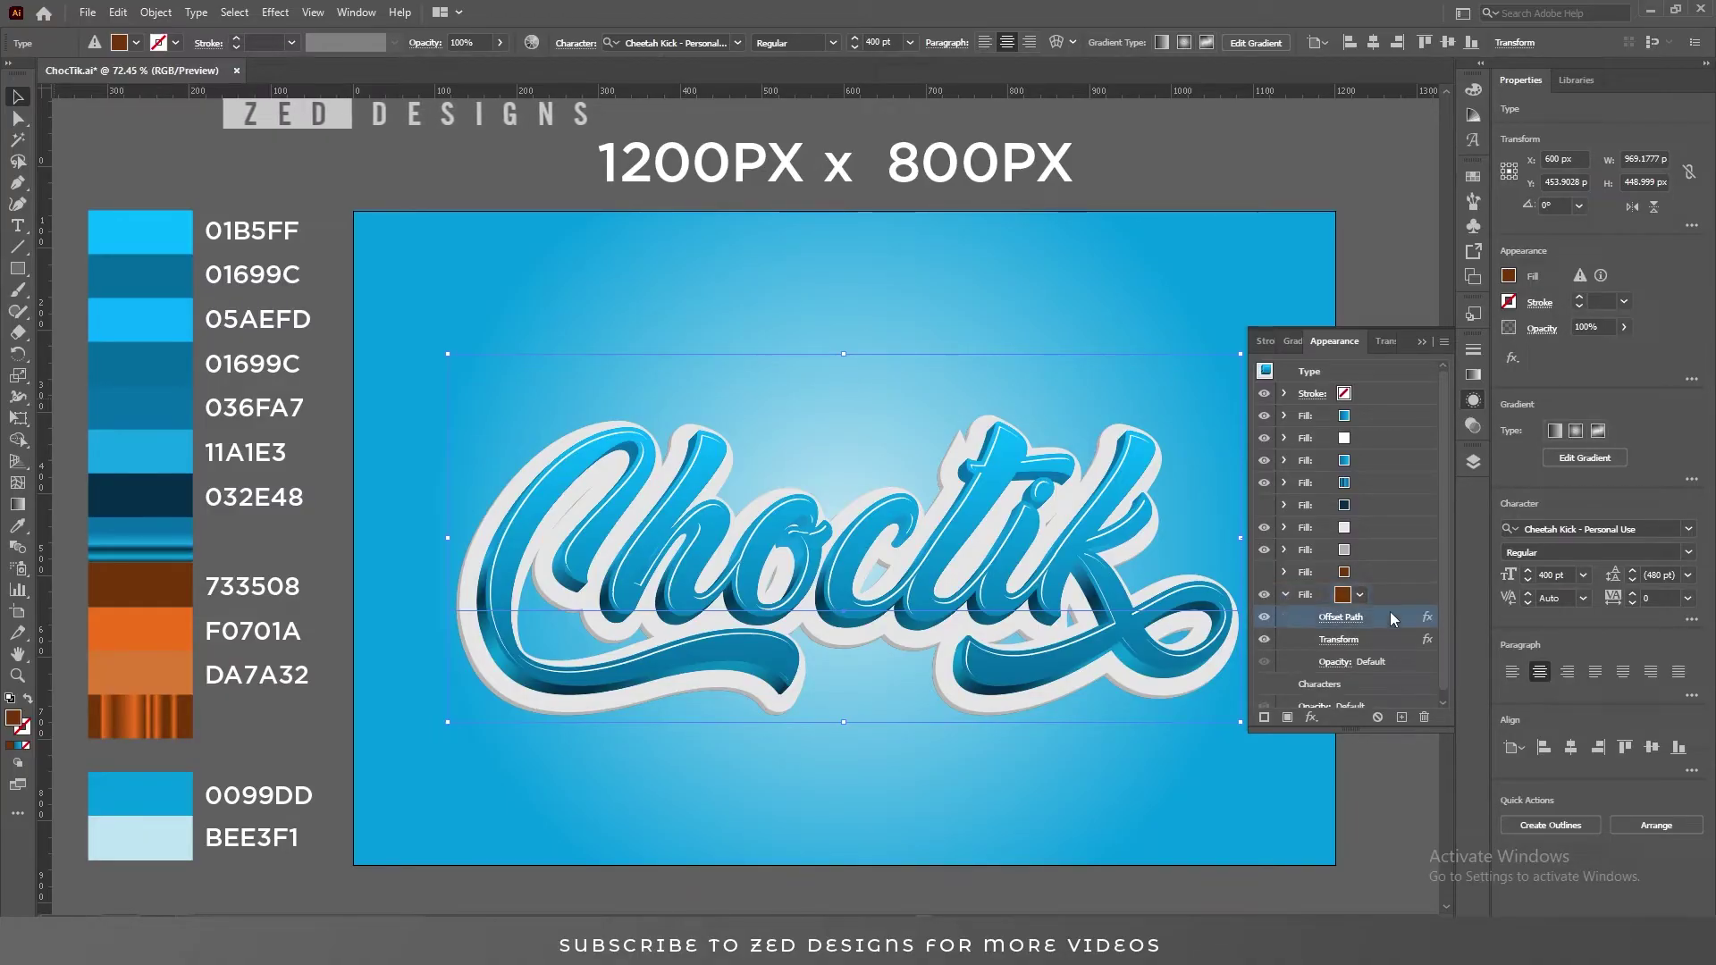
left_click(1356, 619)
type("30")
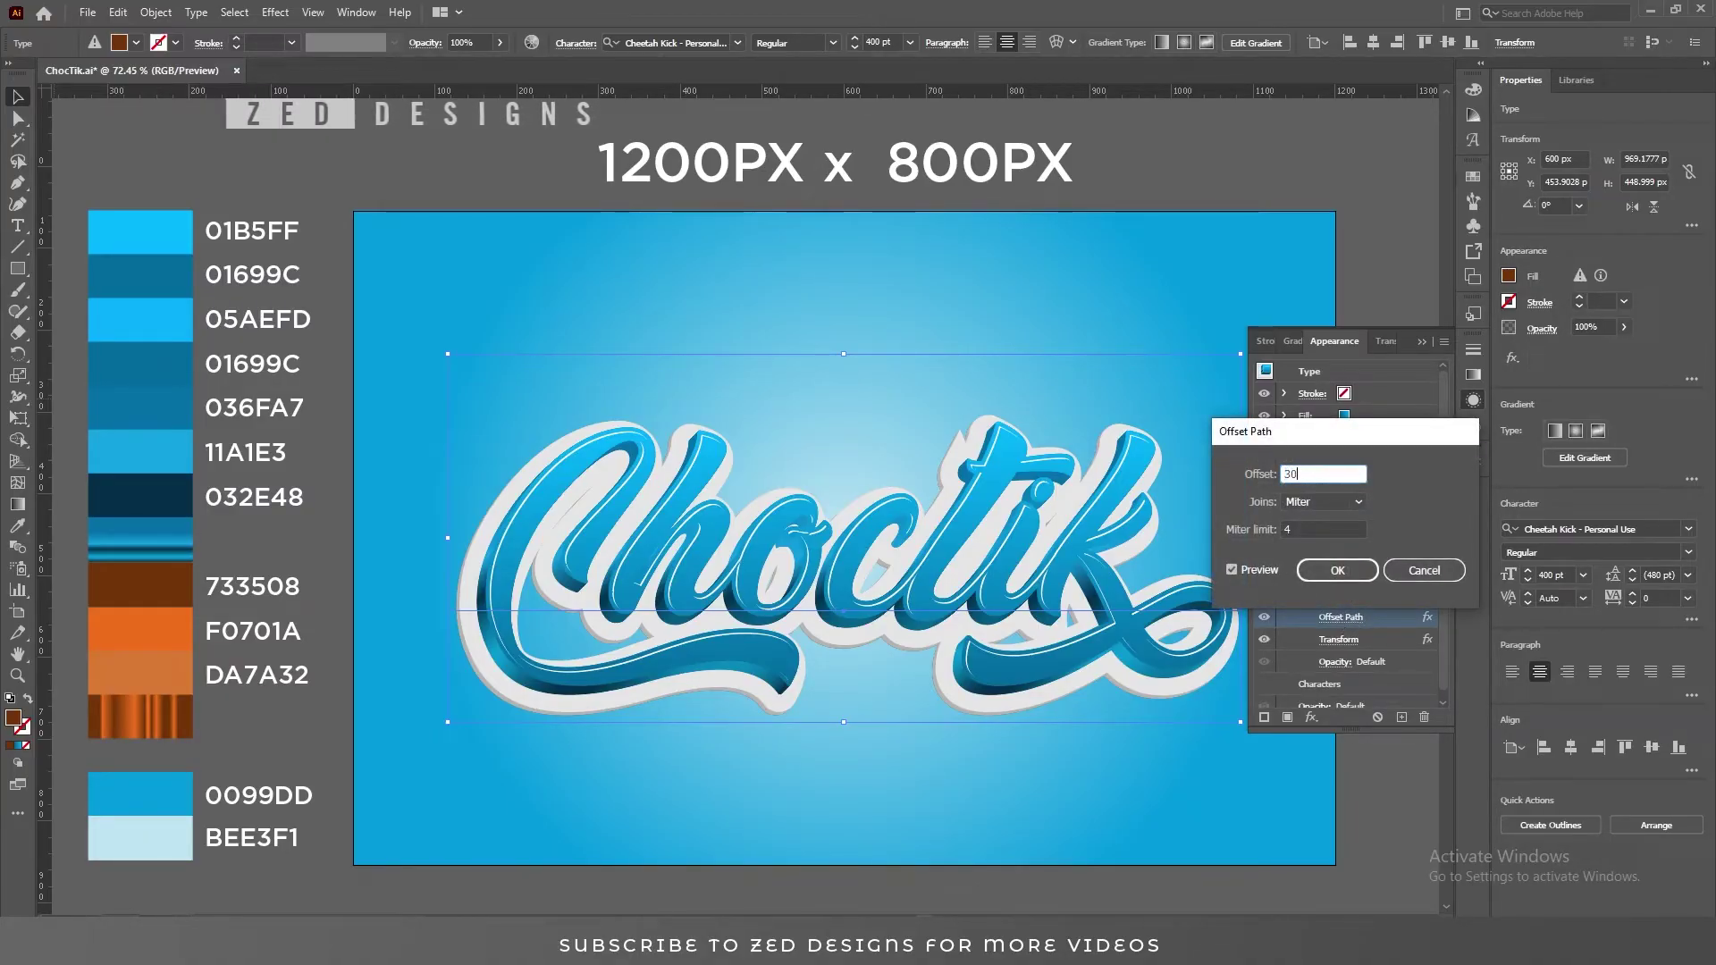
key("Tab")
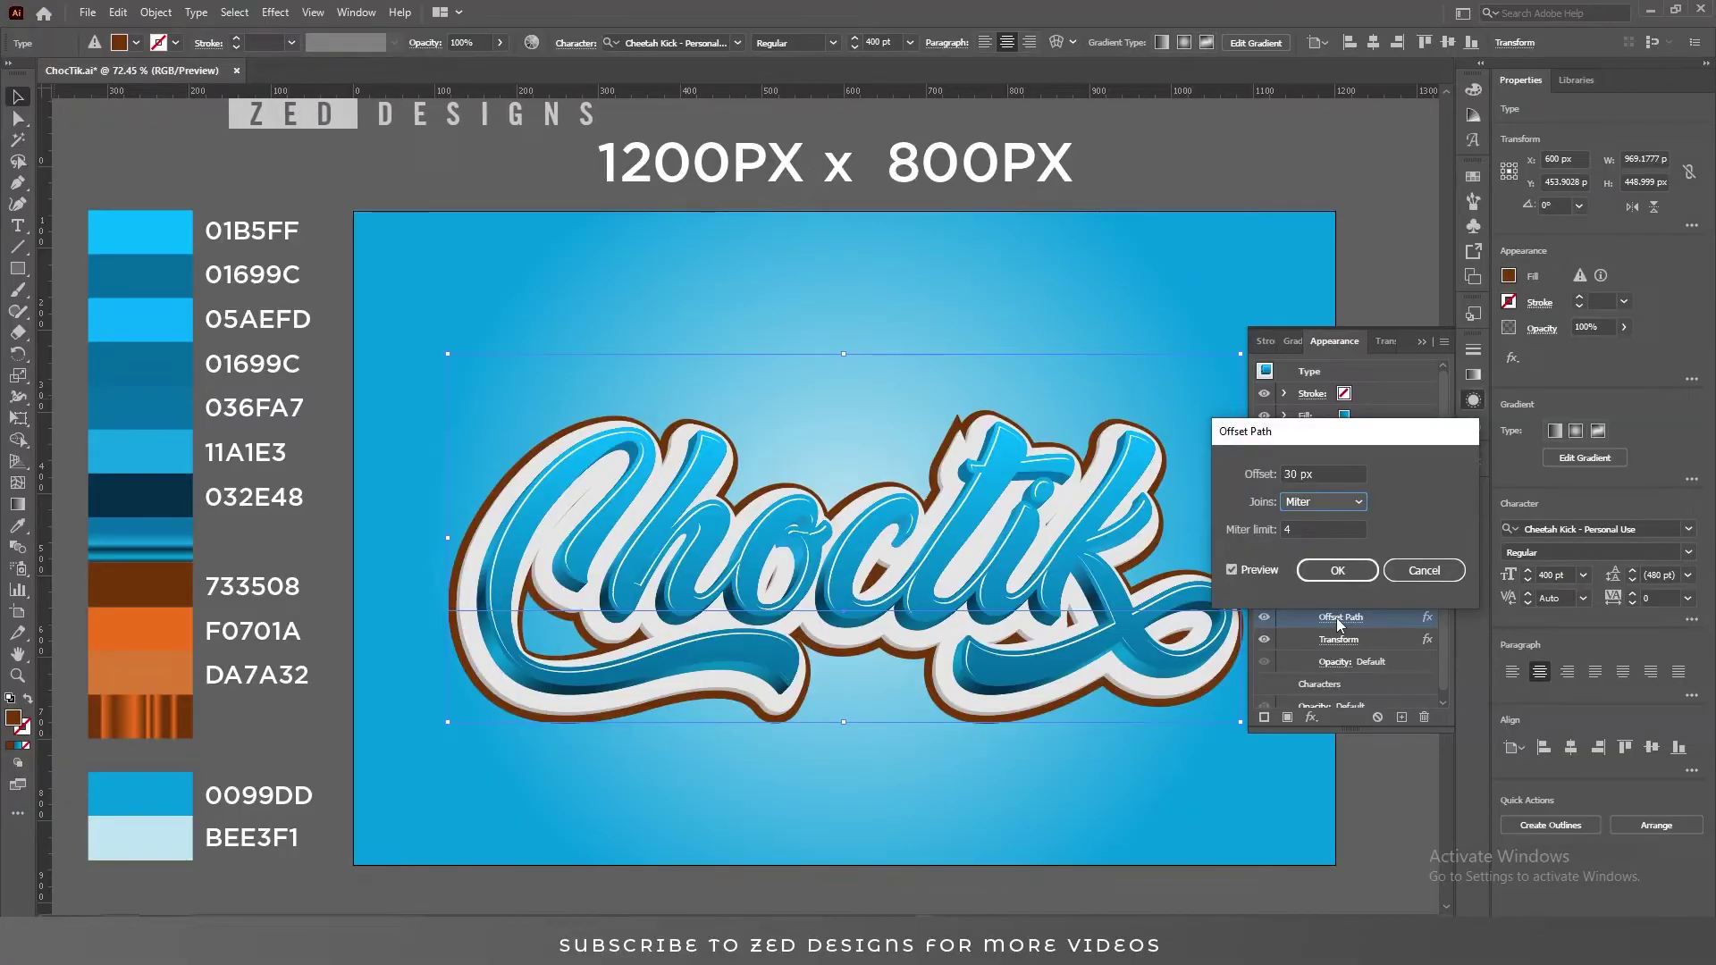
left_click(1328, 570)
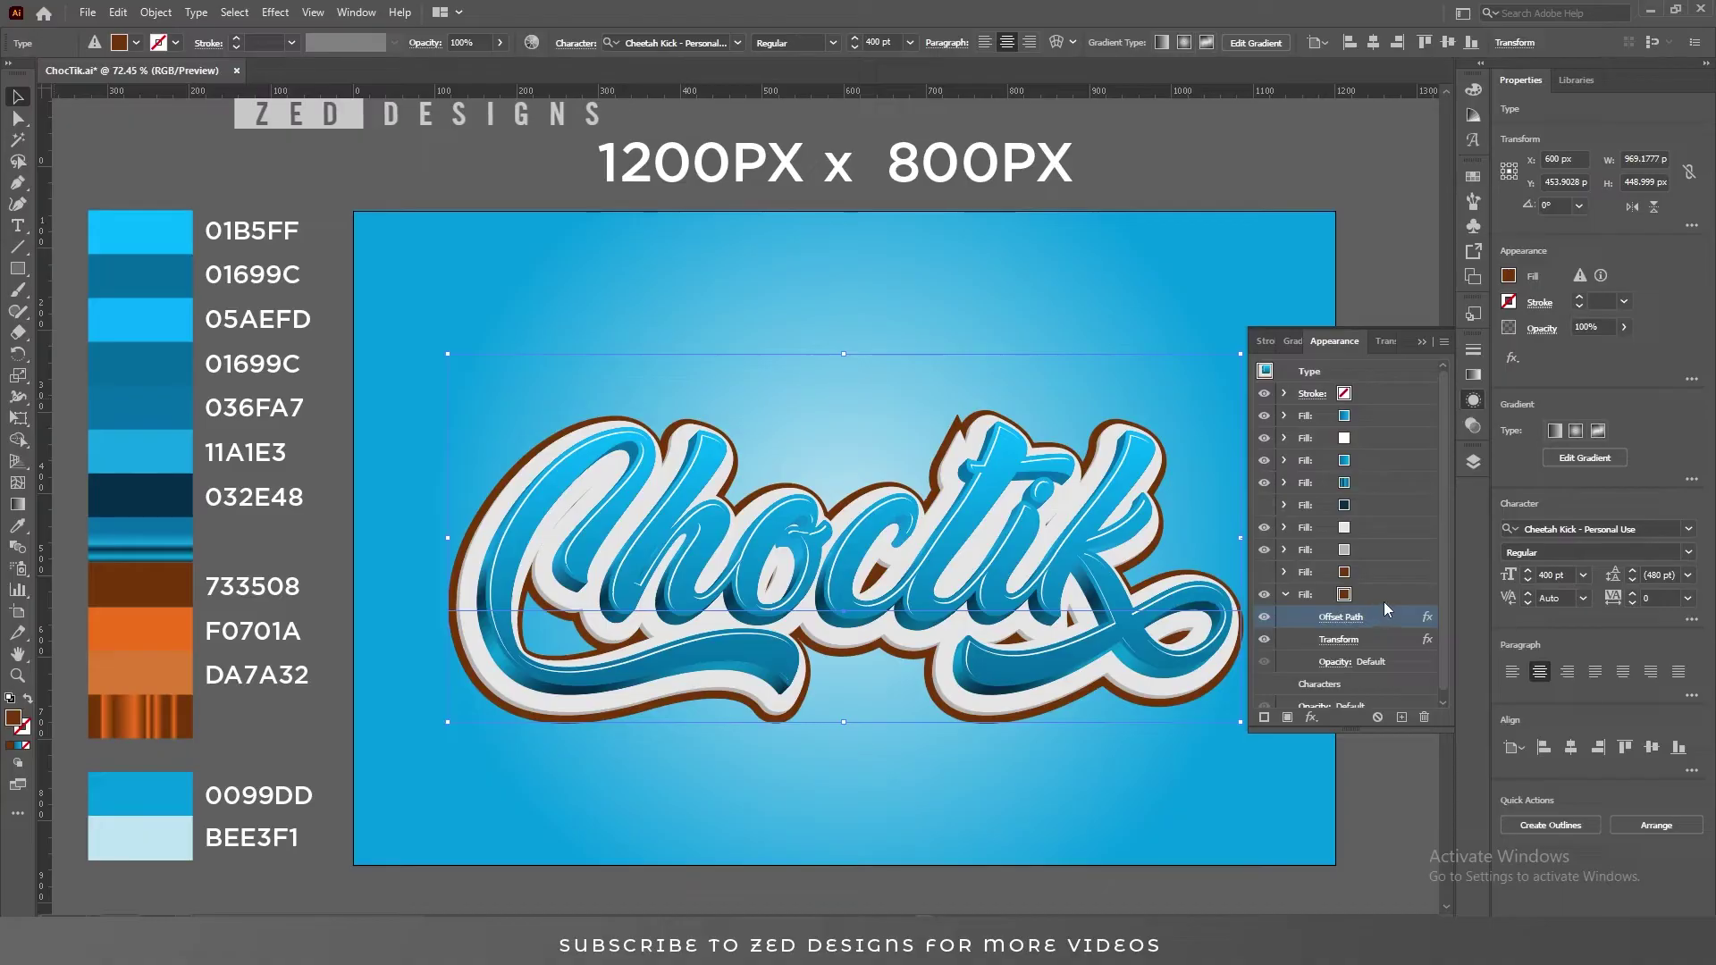
left_click(1383, 597)
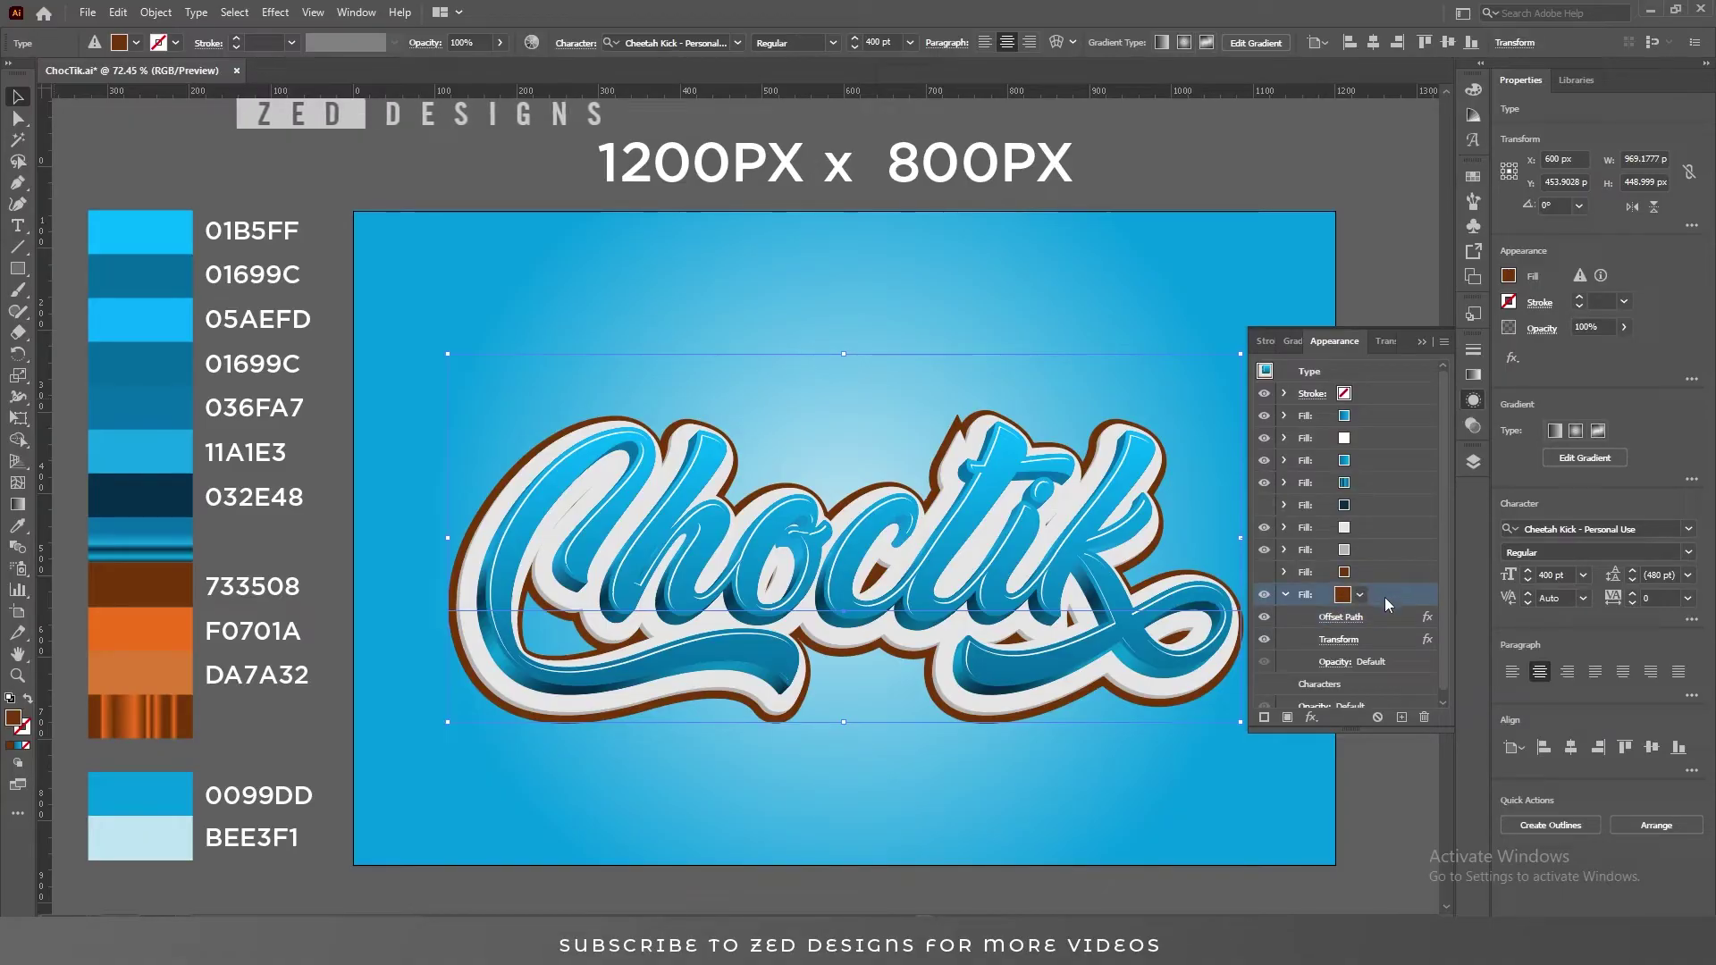
left_click(1288, 596)
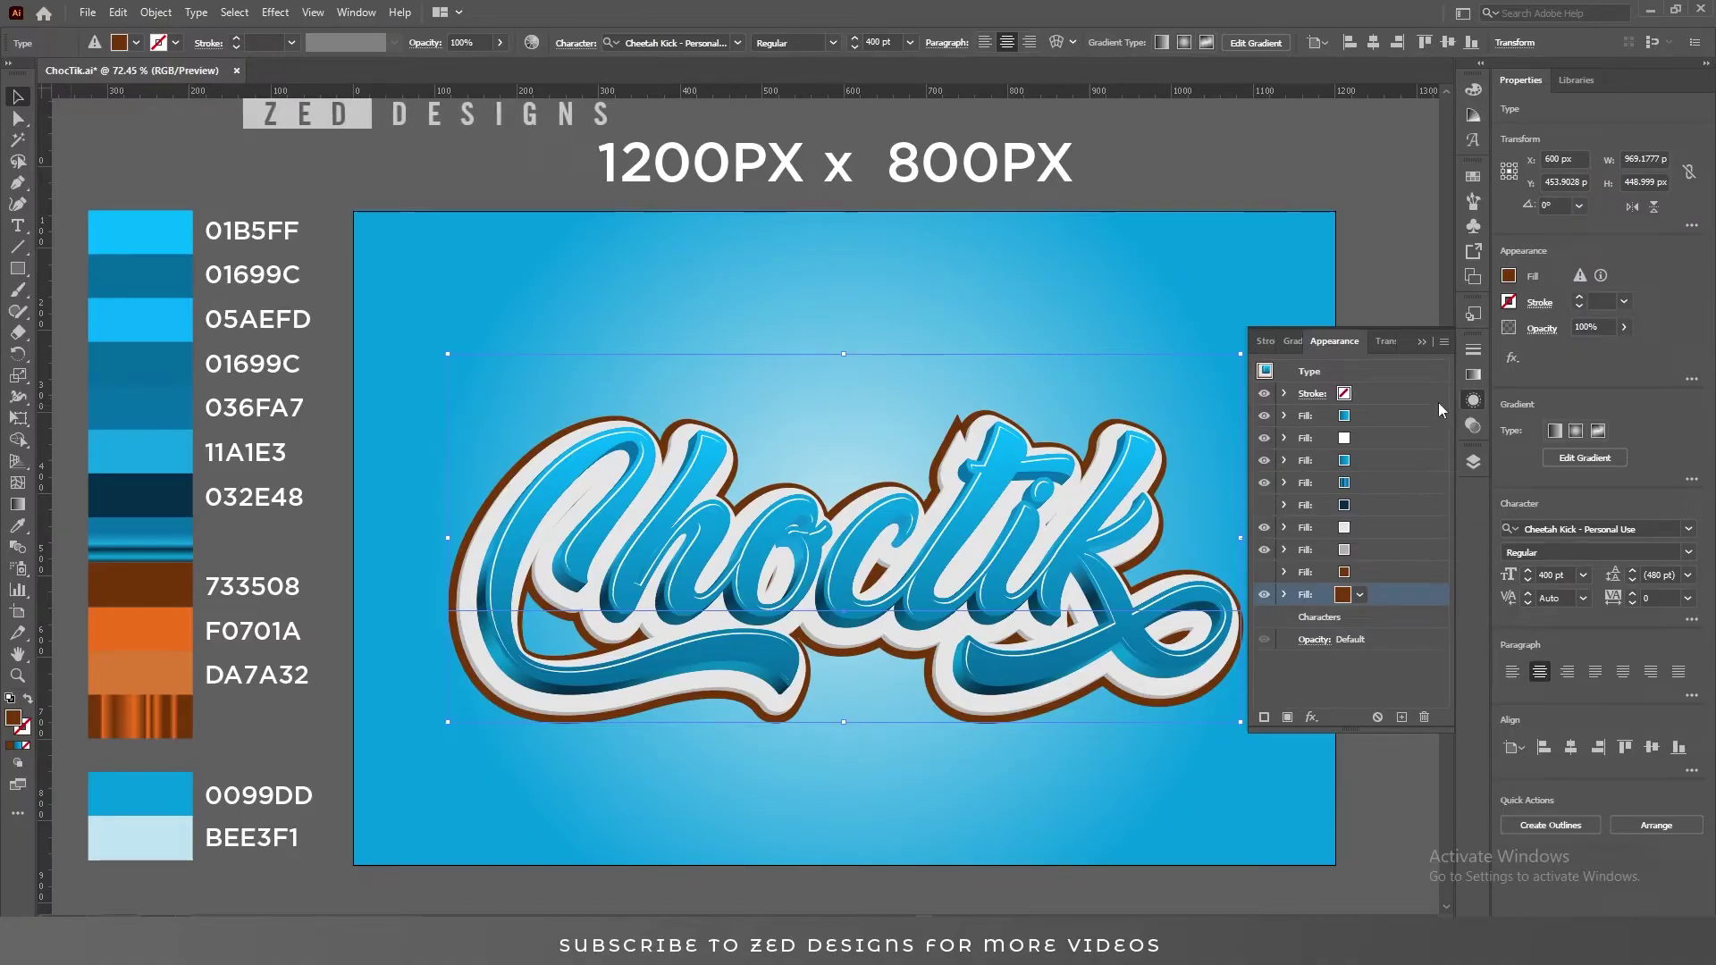
- Apply the white-to-black linear gradient preset to the lowest fill and set its angle to 90°
left_click(1473, 375)
left_click(1286, 372)
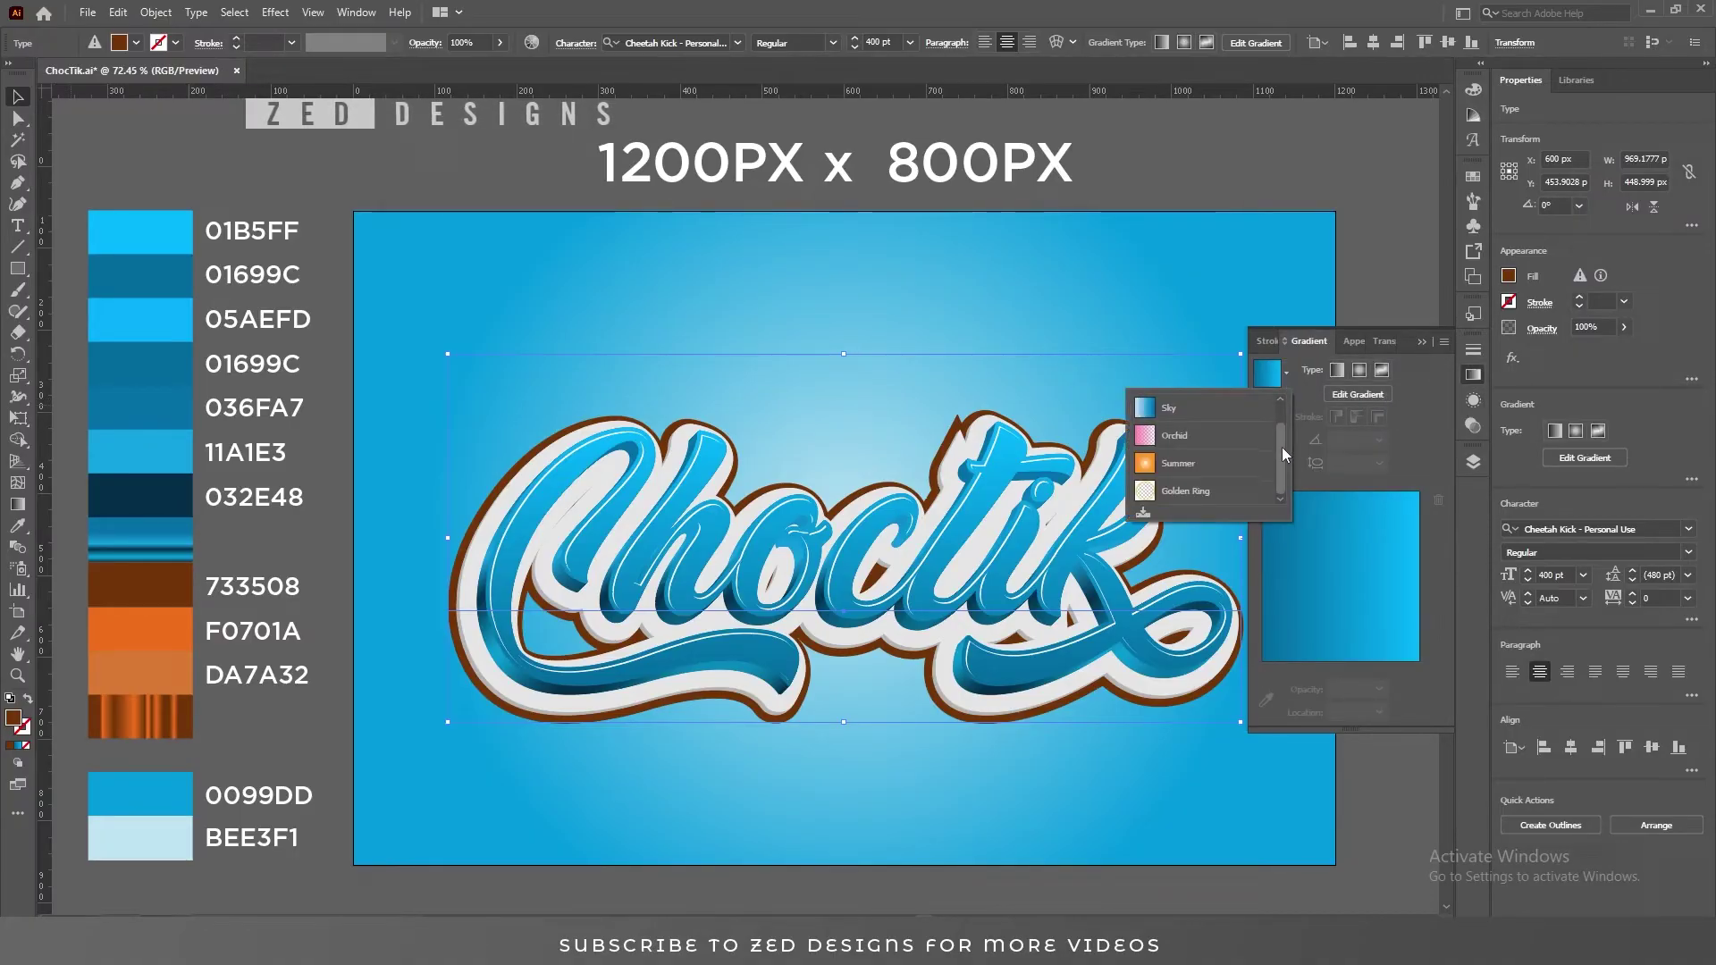
left_click(1274, 408)
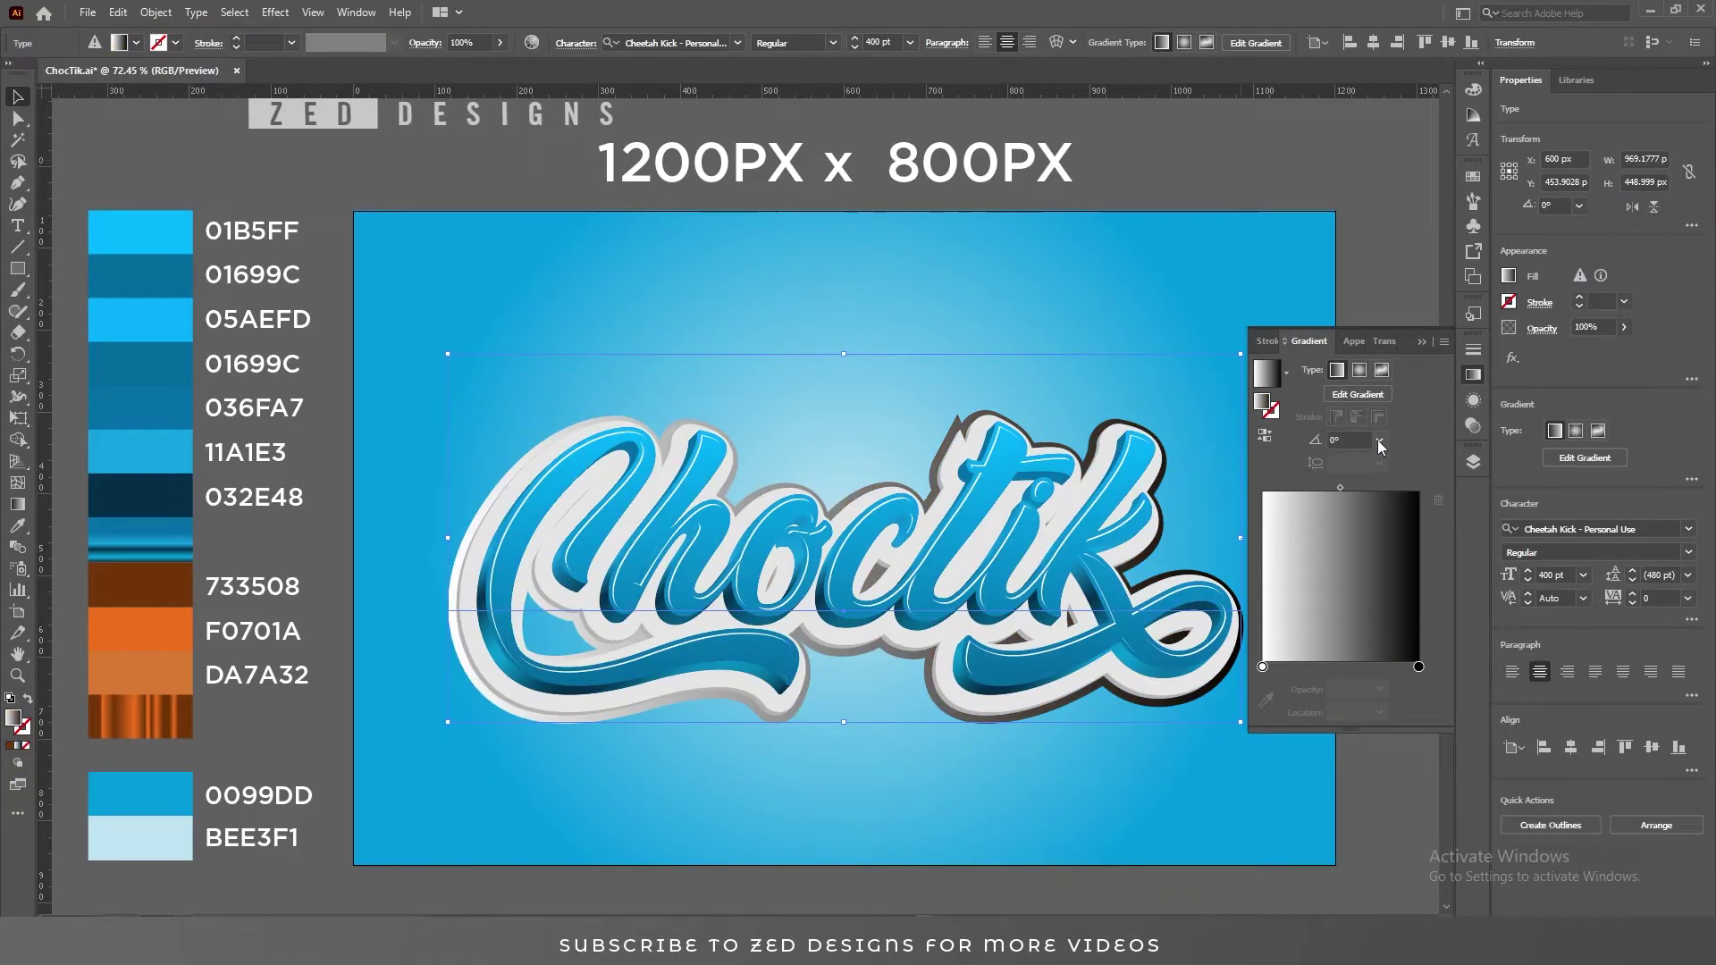
left_click(1379, 441)
left_click(1397, 537)
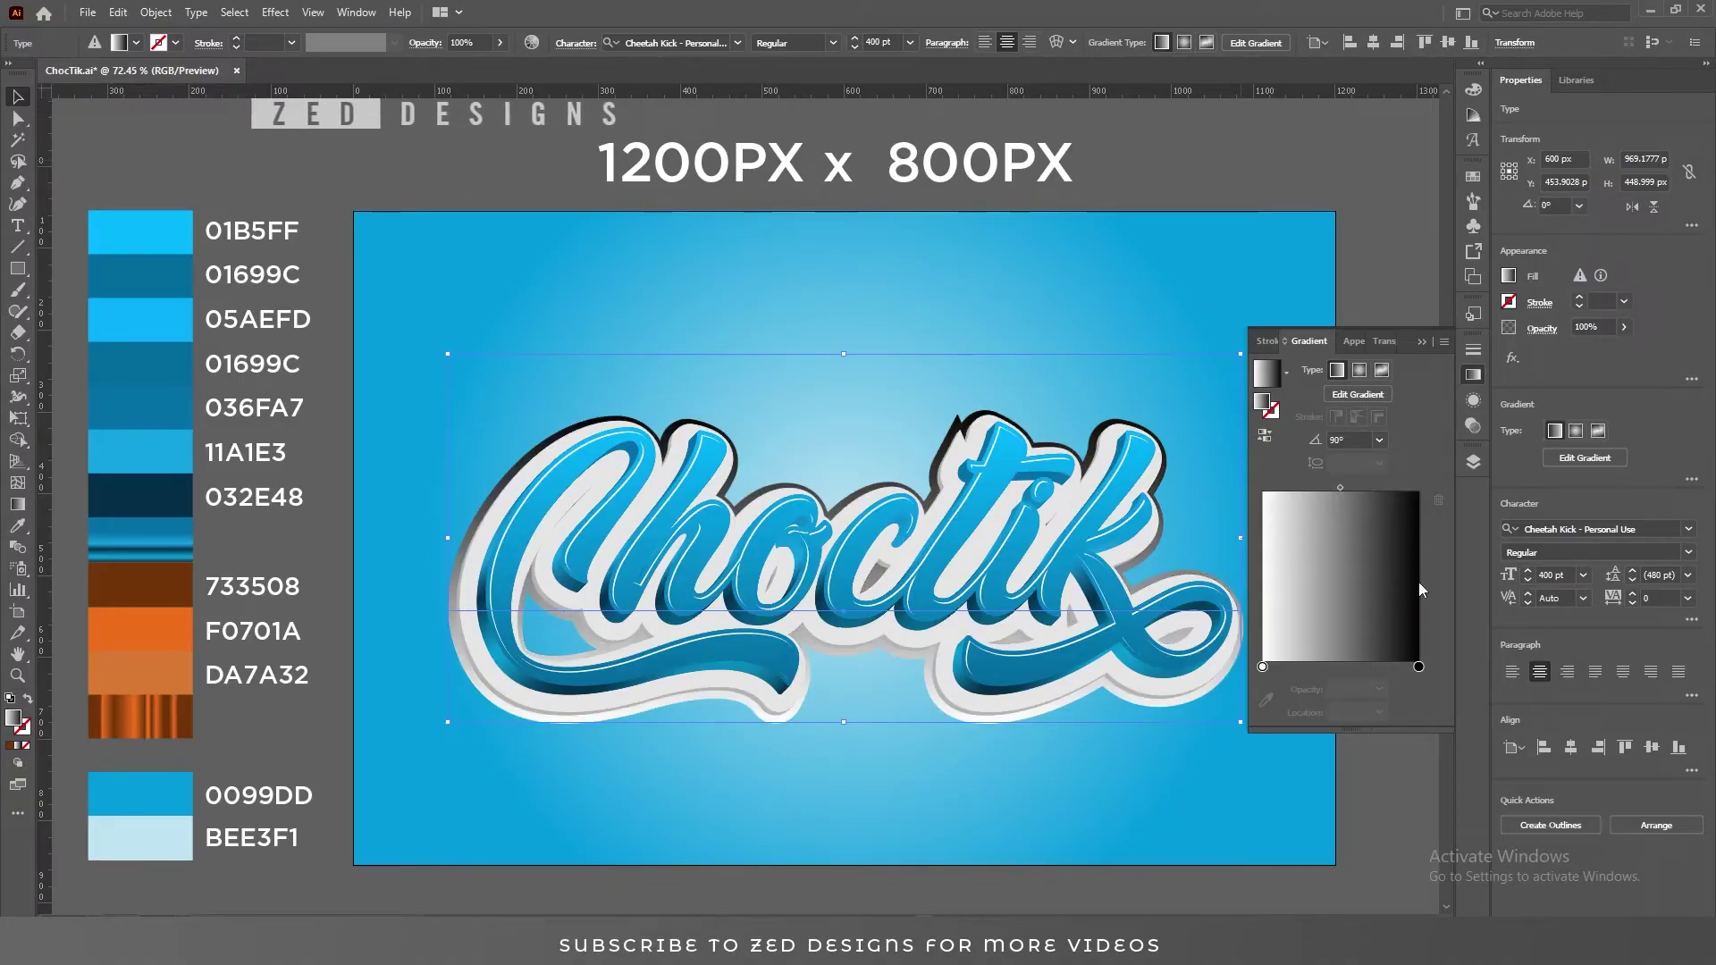
- Recolour the lowest fill's gradient by sampling F0701A for the black end stop and 733508 for the white start stop
left_click(1418, 667)
left_click(1268, 700)
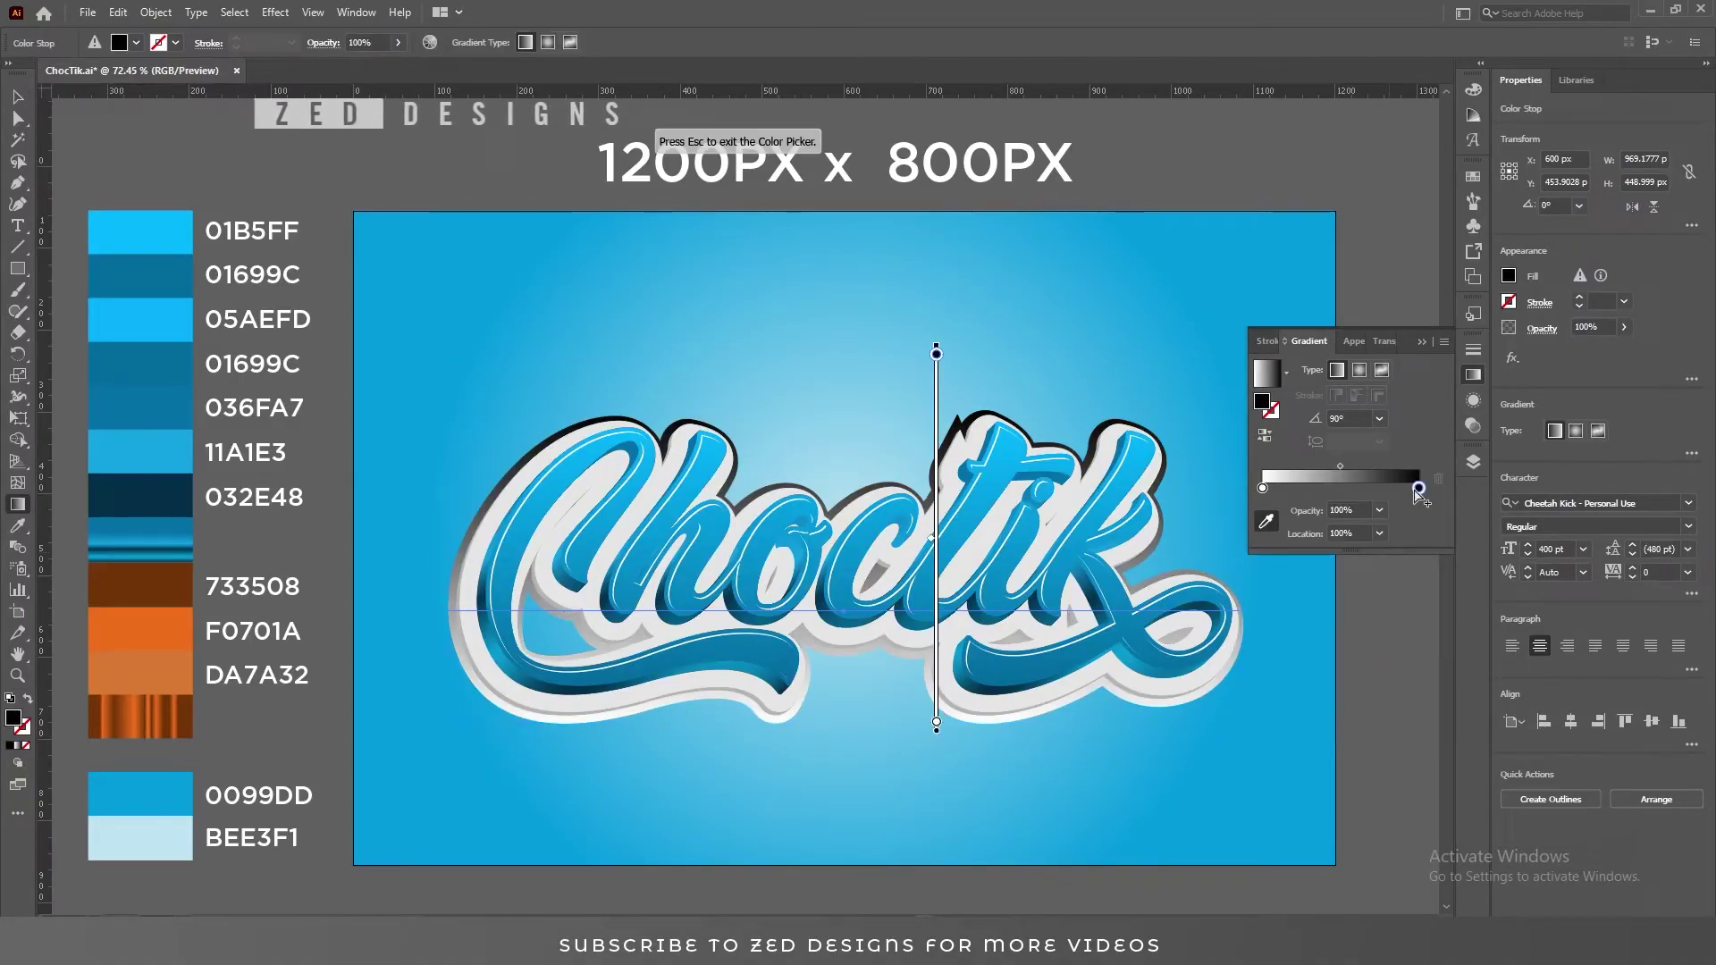
left_click(158, 621)
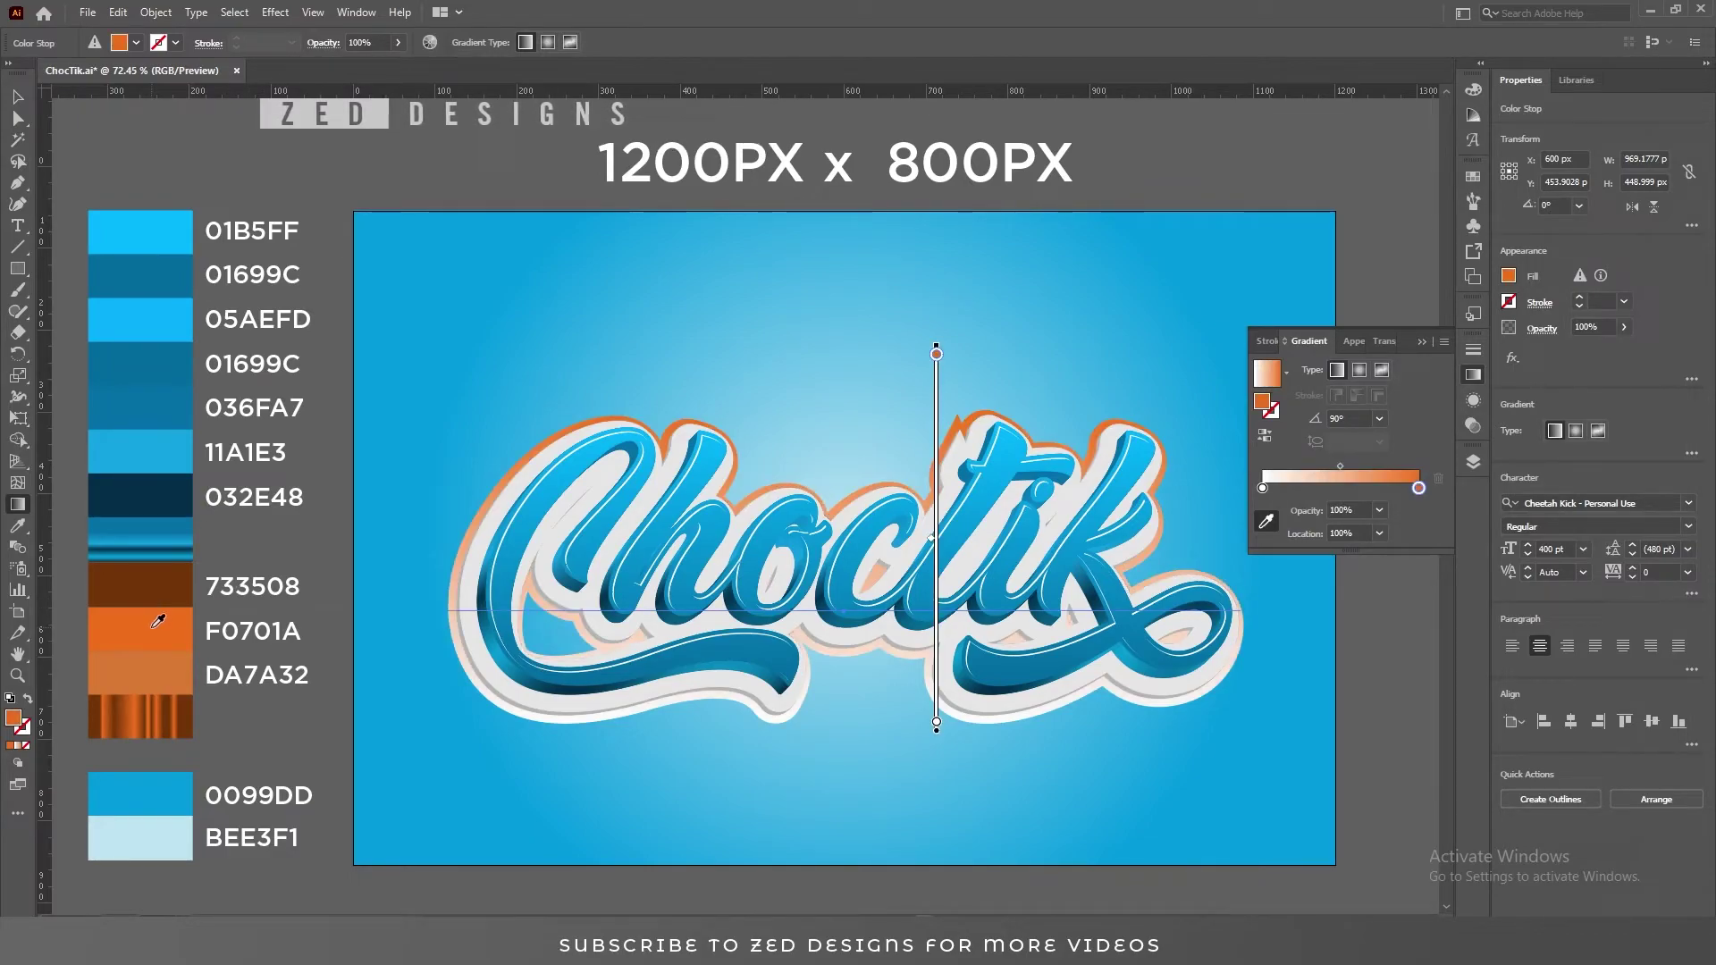
left_click(1263, 488)
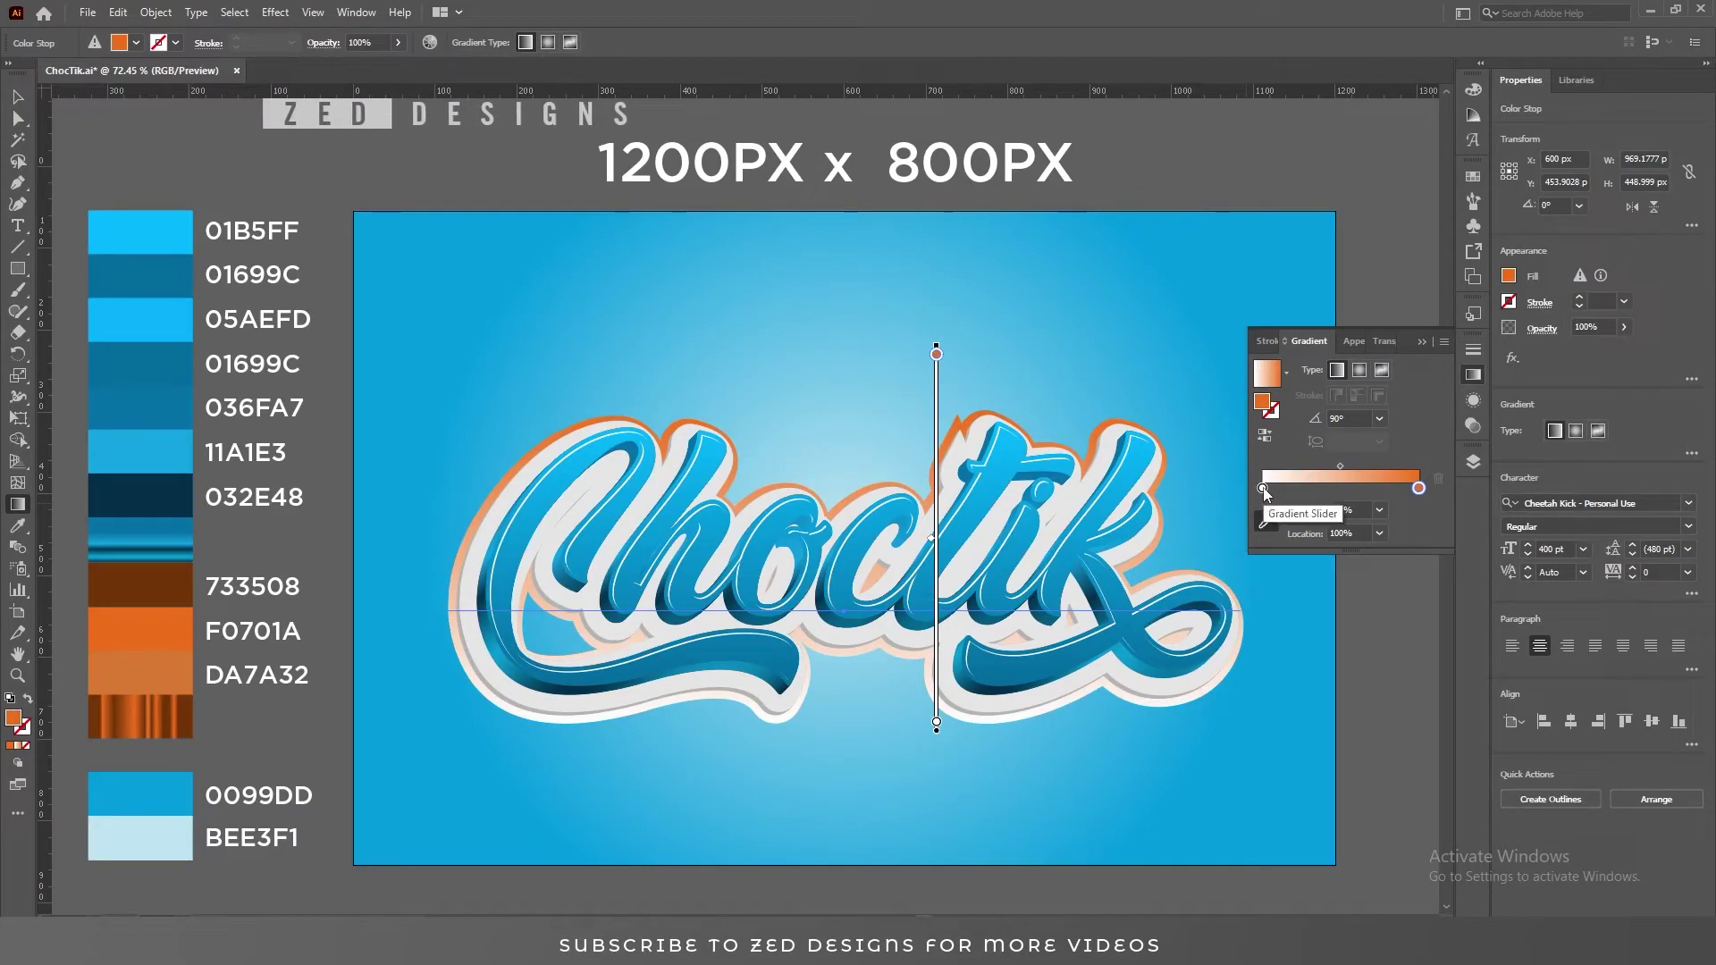
left_click(167, 581)
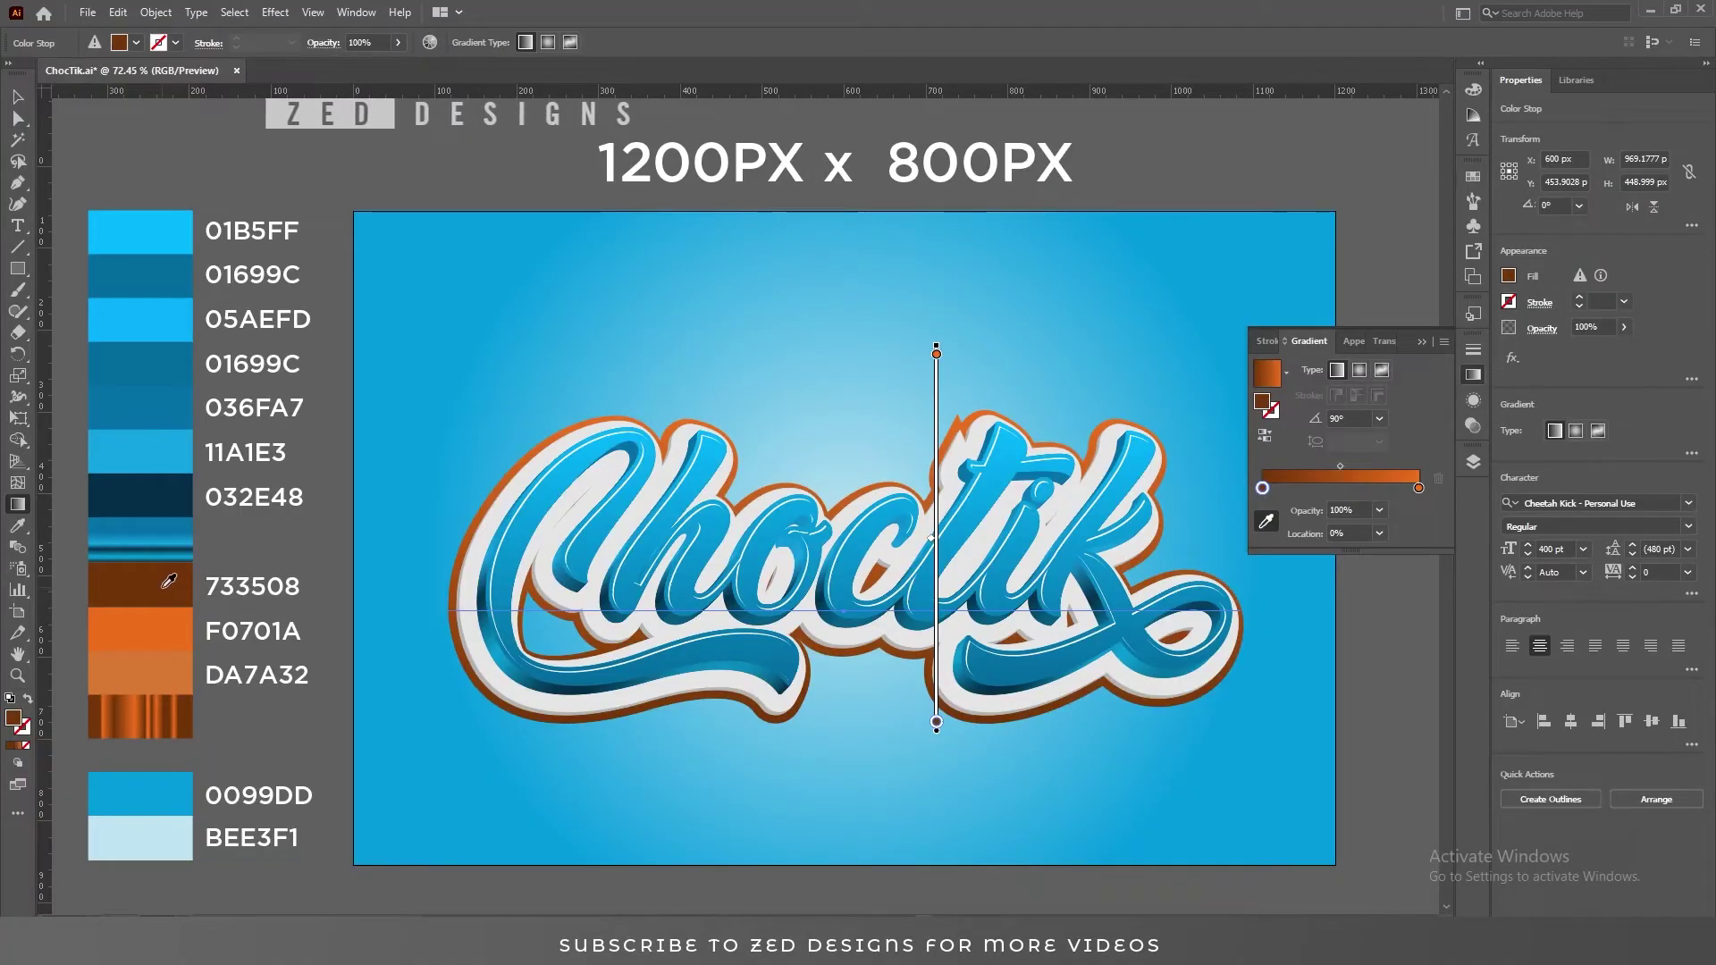
key("v")
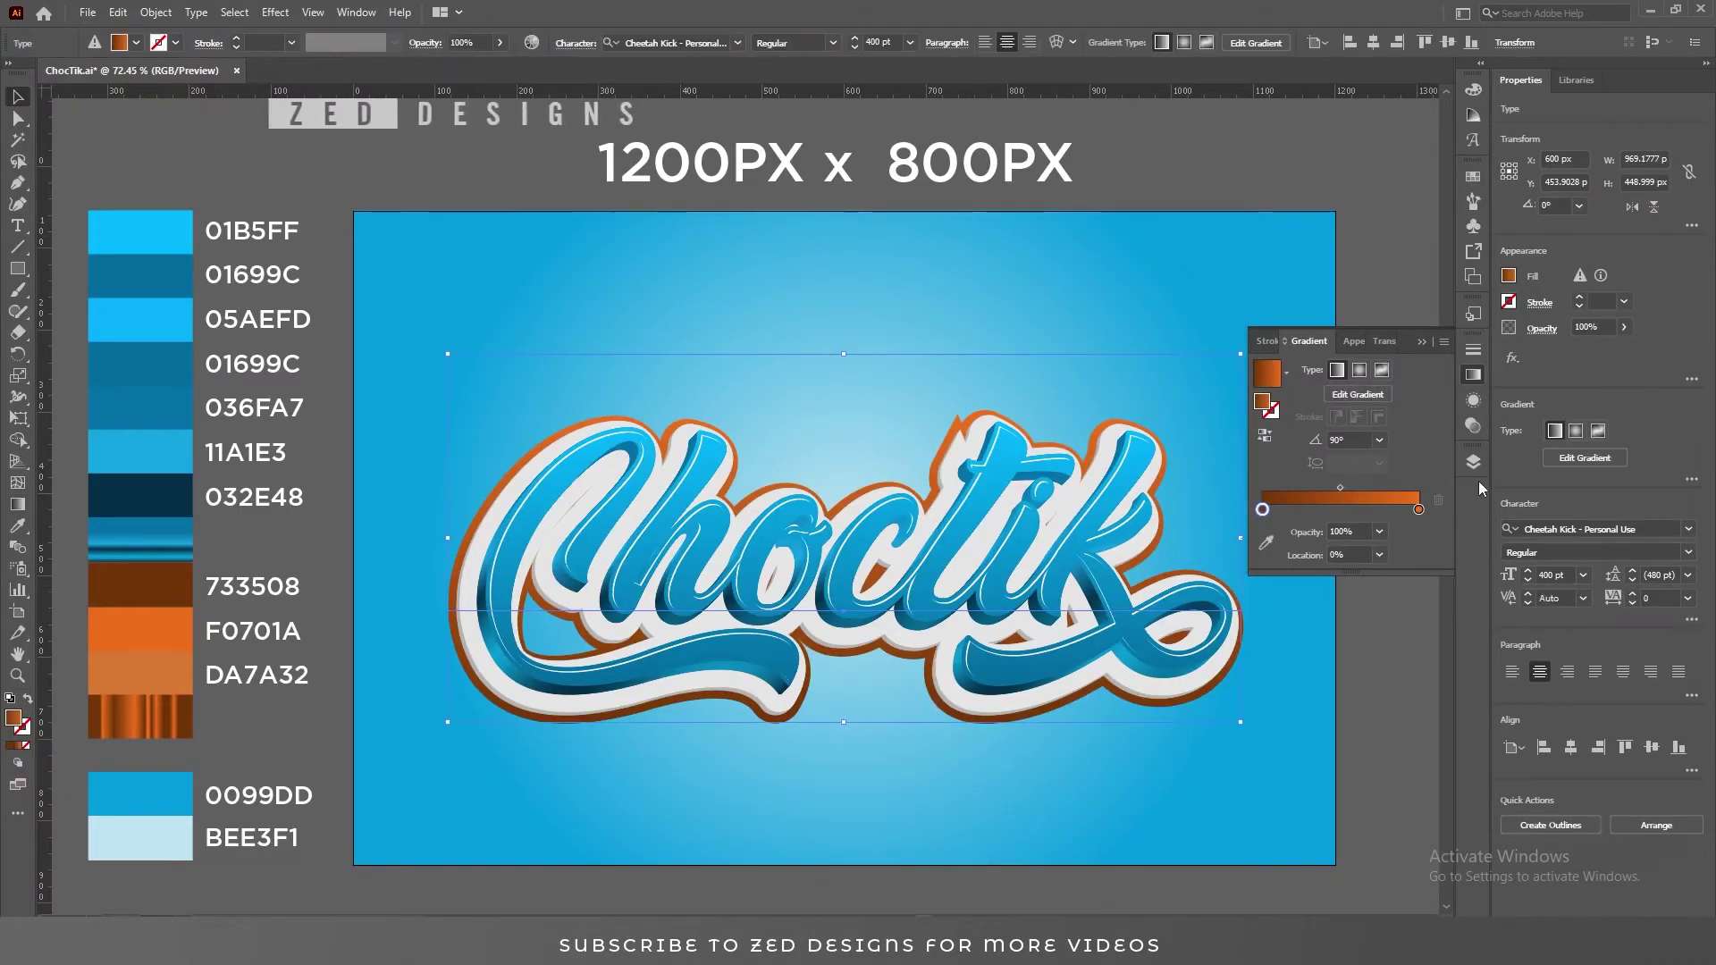
- Duplicate the orange-brown gradient fill and select the lower copy
left_click(1474, 400)
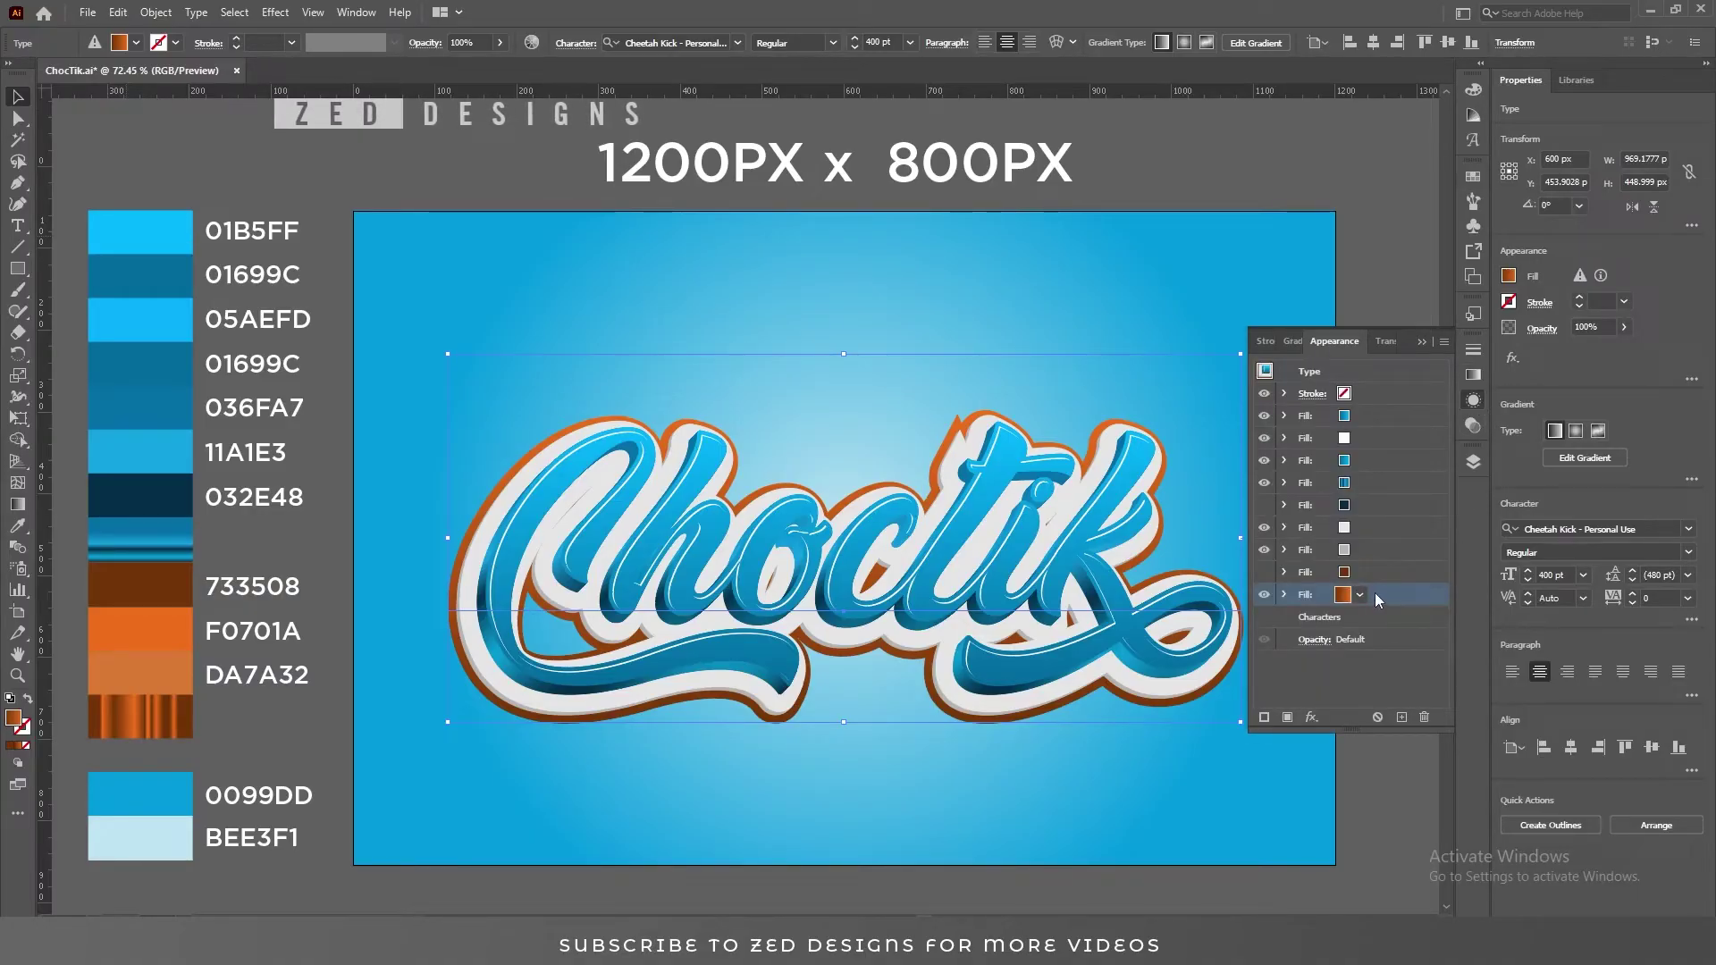
left_click(1403, 716)
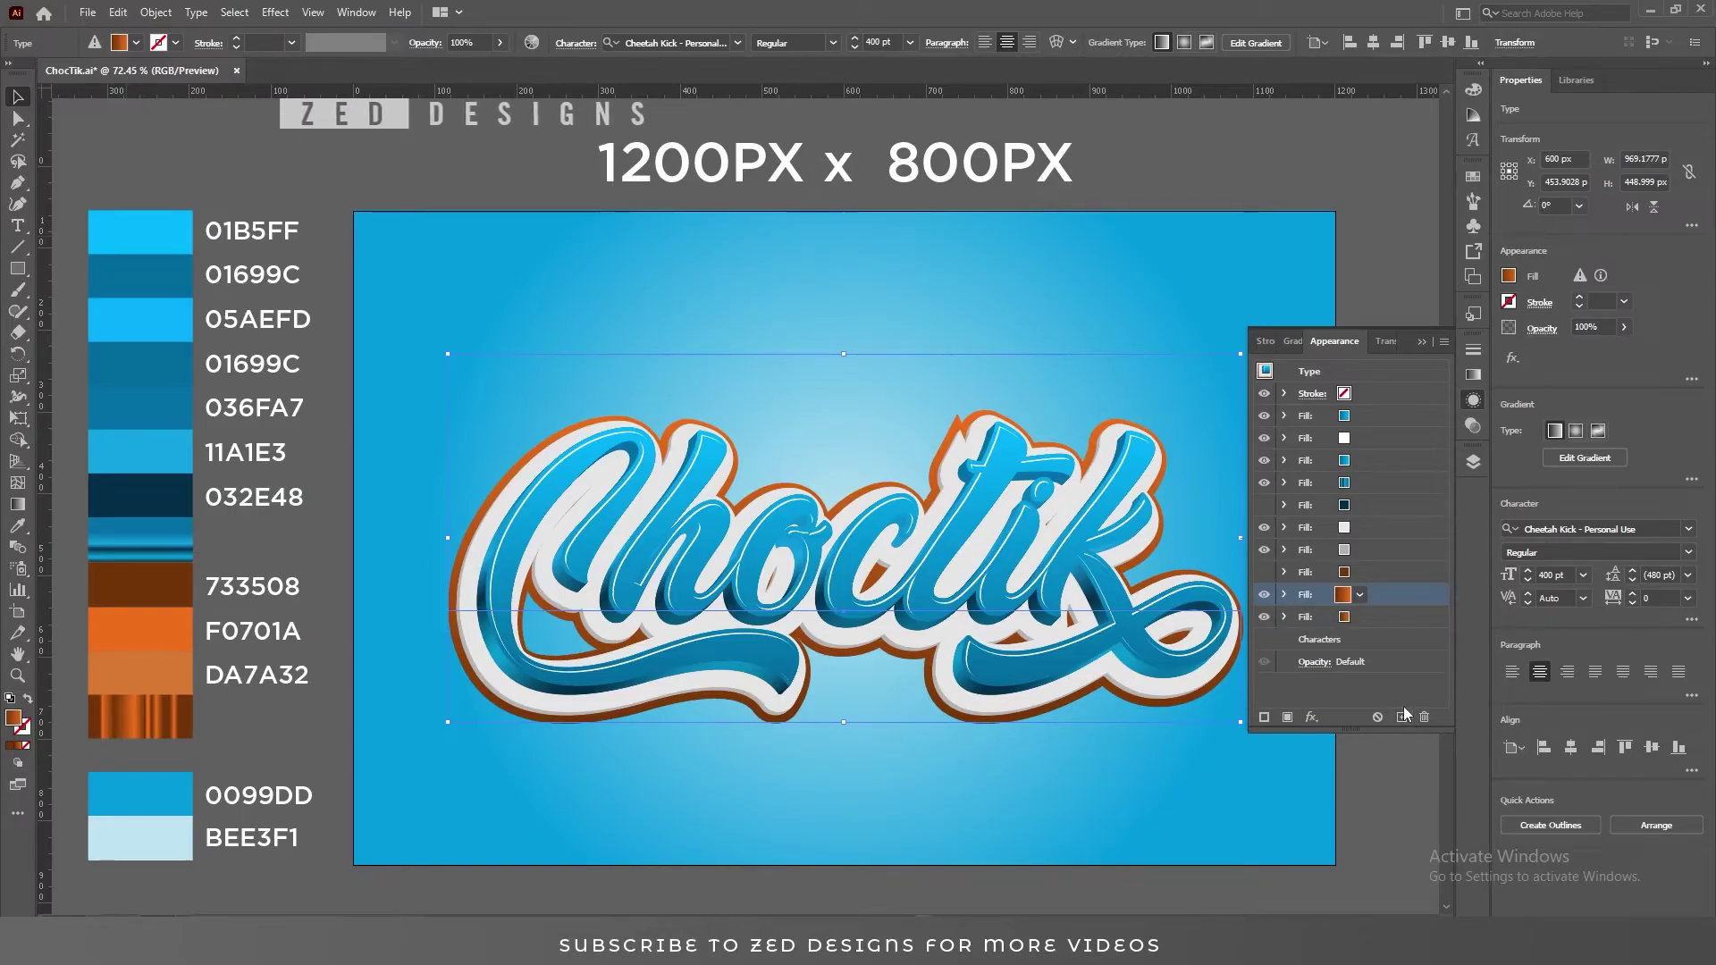
left_click(1372, 618)
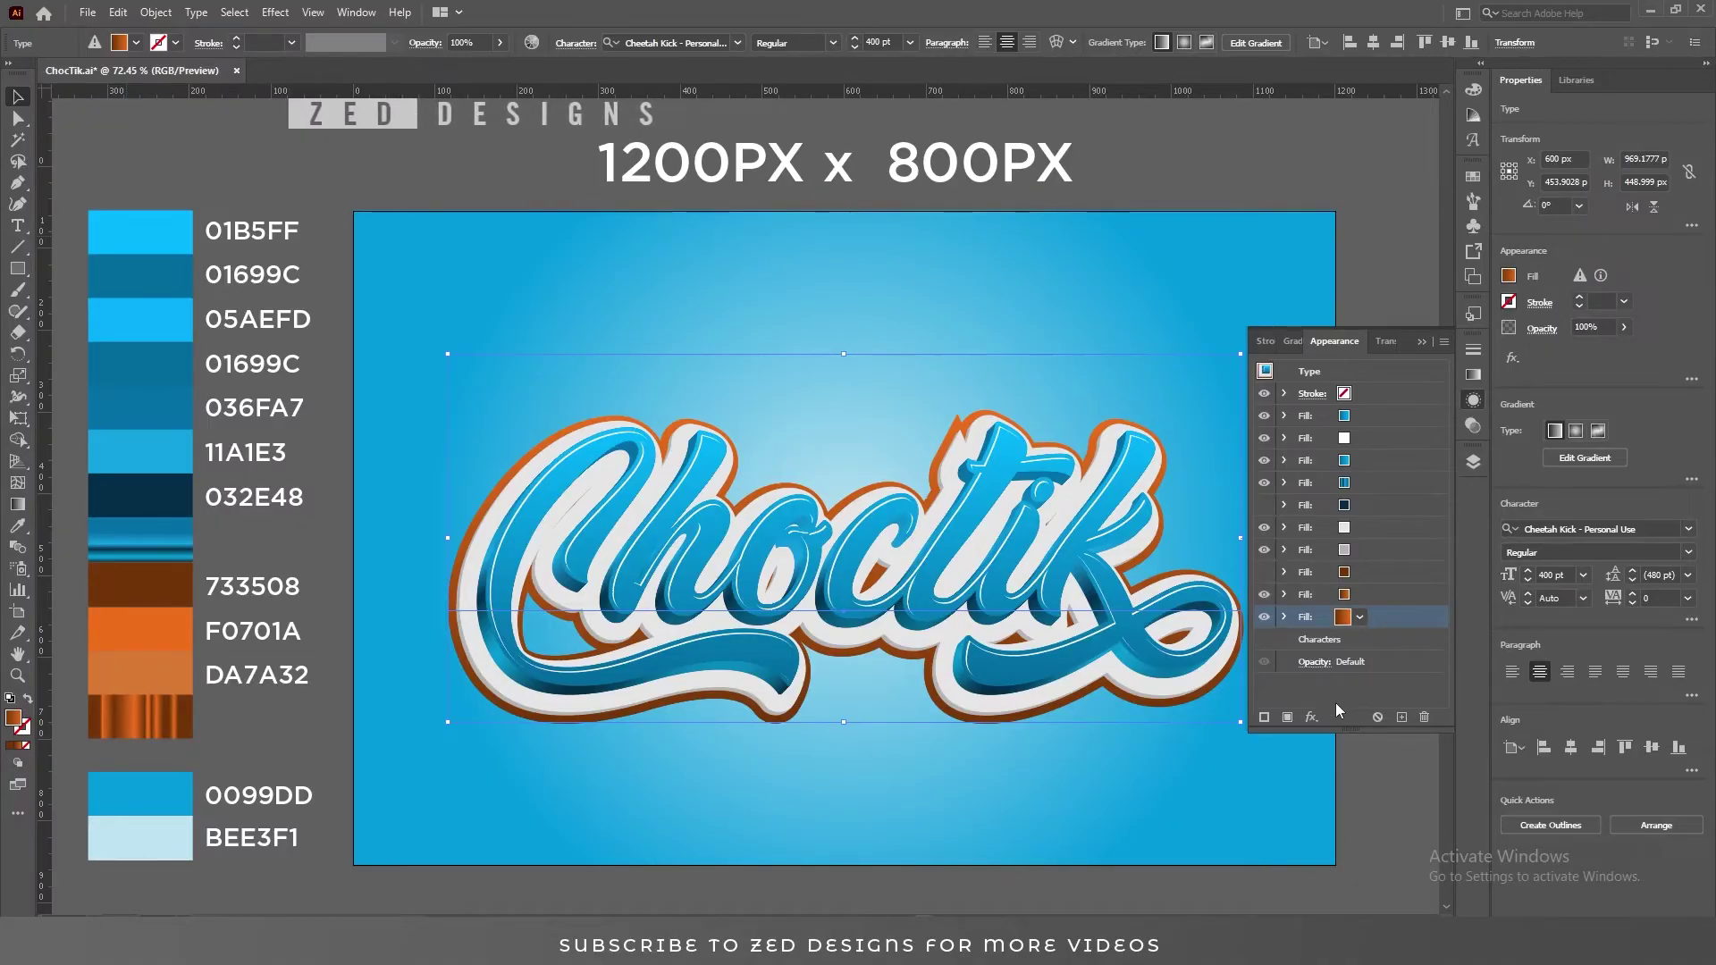
- Add a Transform effect to the lowest fill, moving -0.5 px horizontally and 0.5 px vertically with 28 copies
left_click(1313, 718)
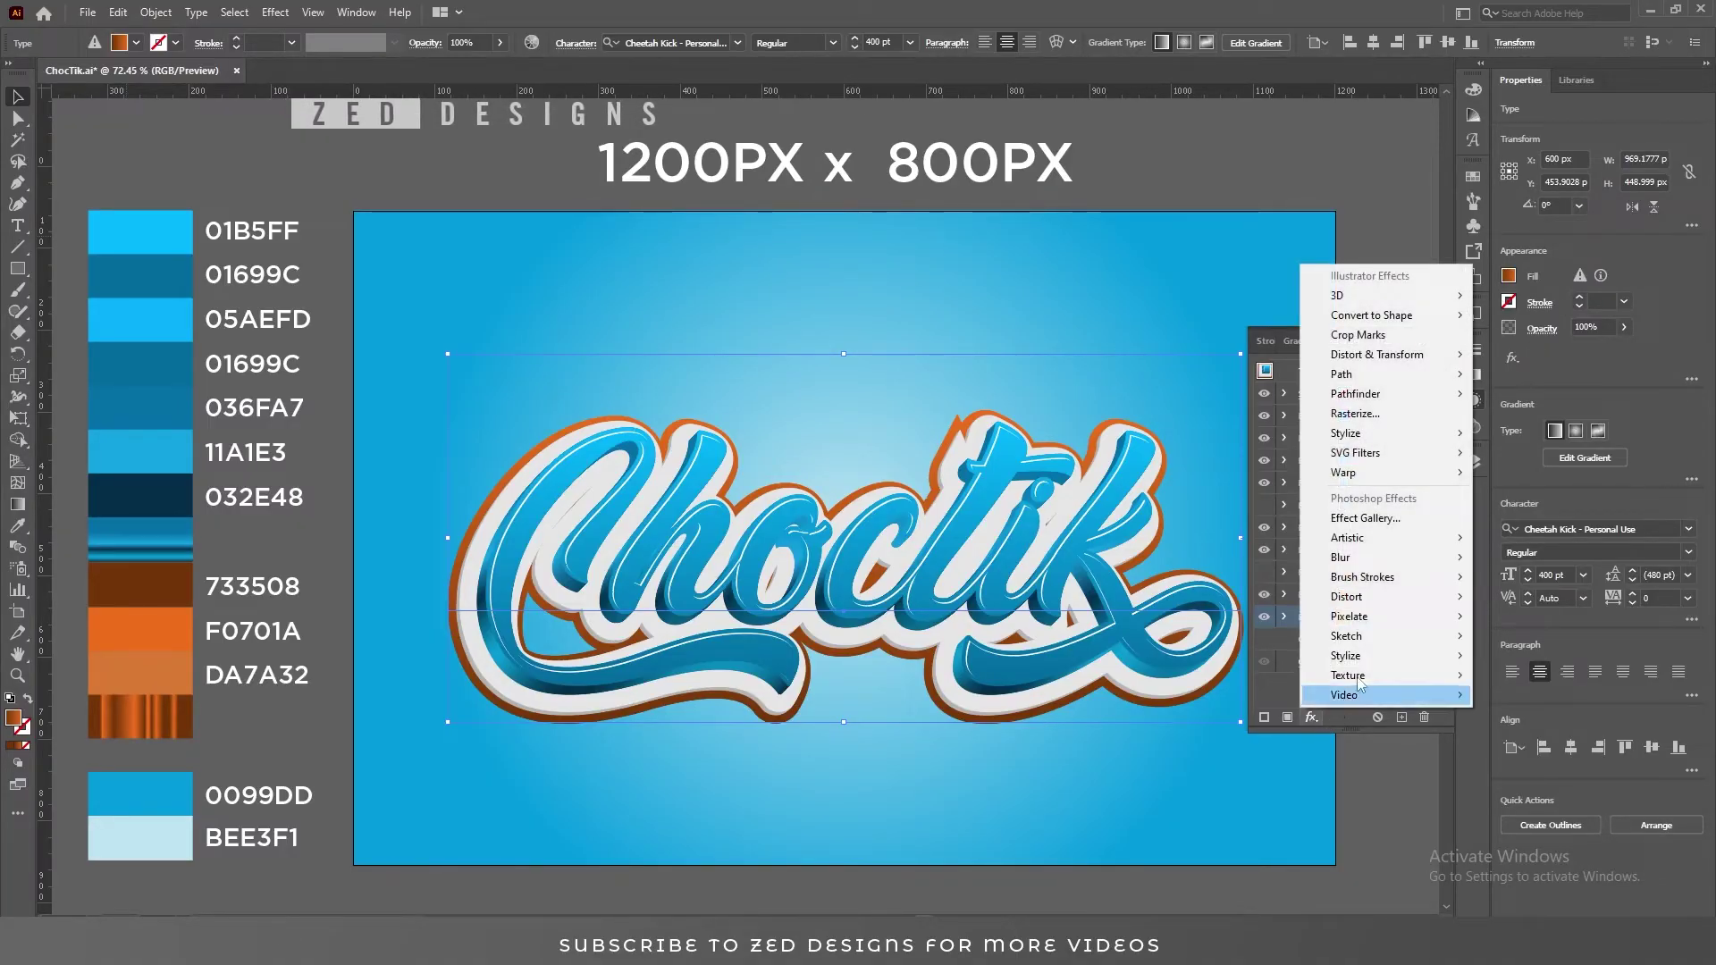
mouse_move(1430, 354)
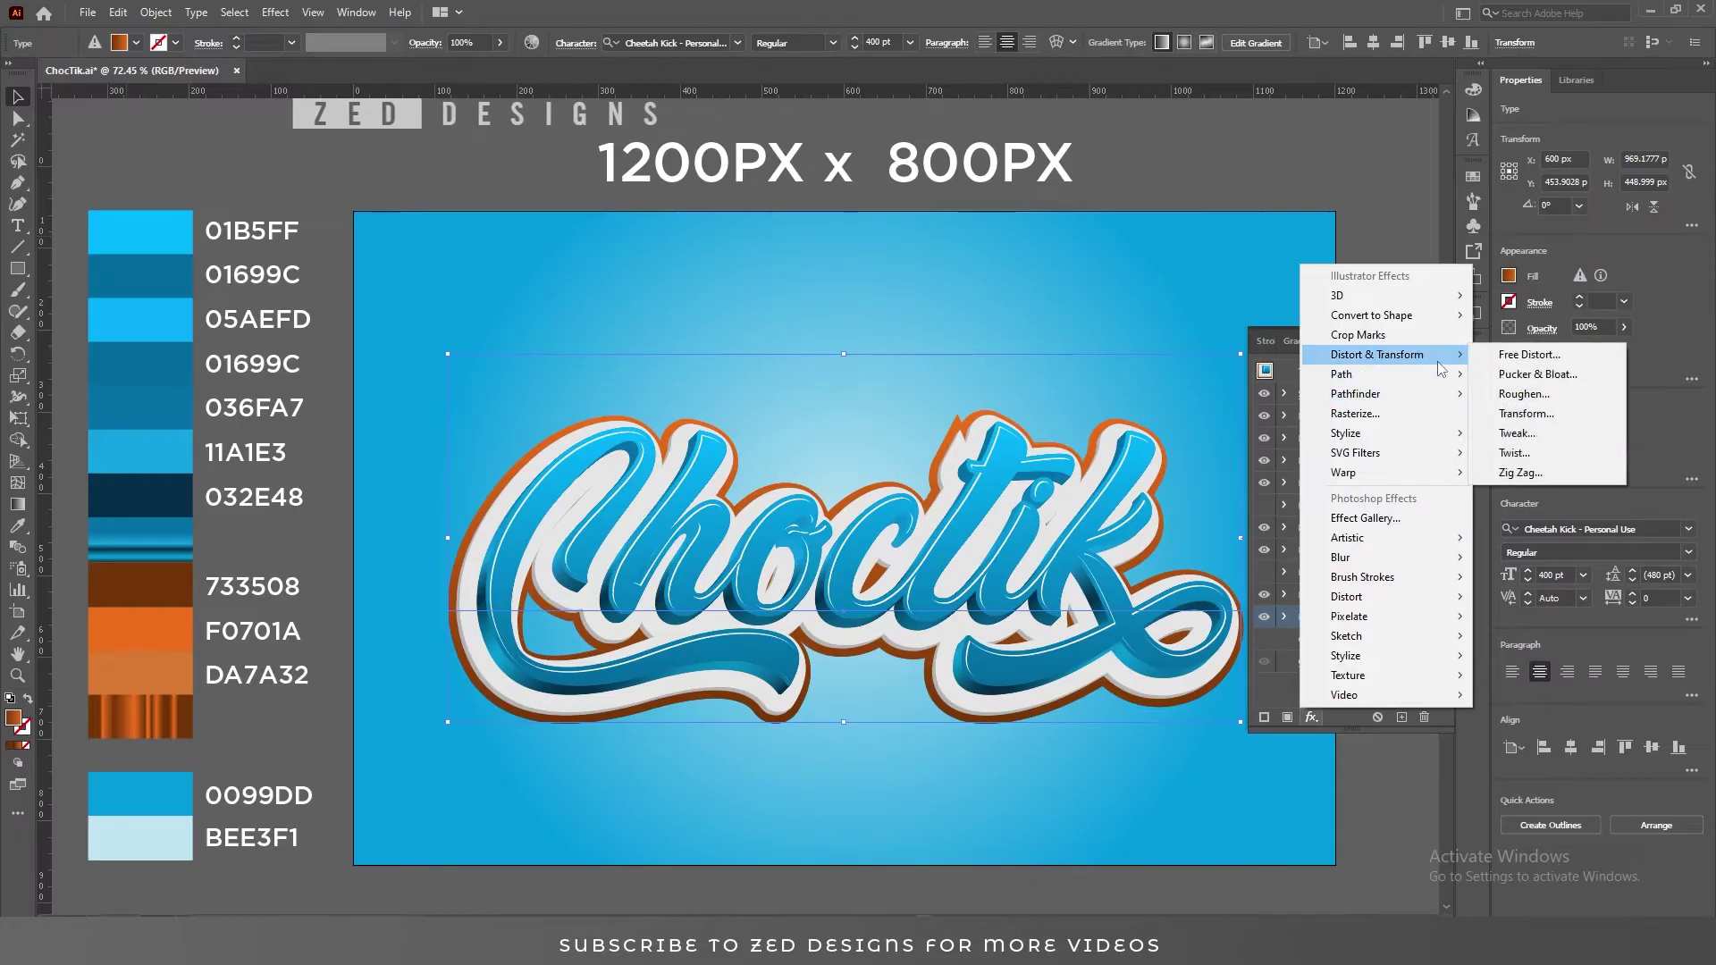
left_click(1526, 415)
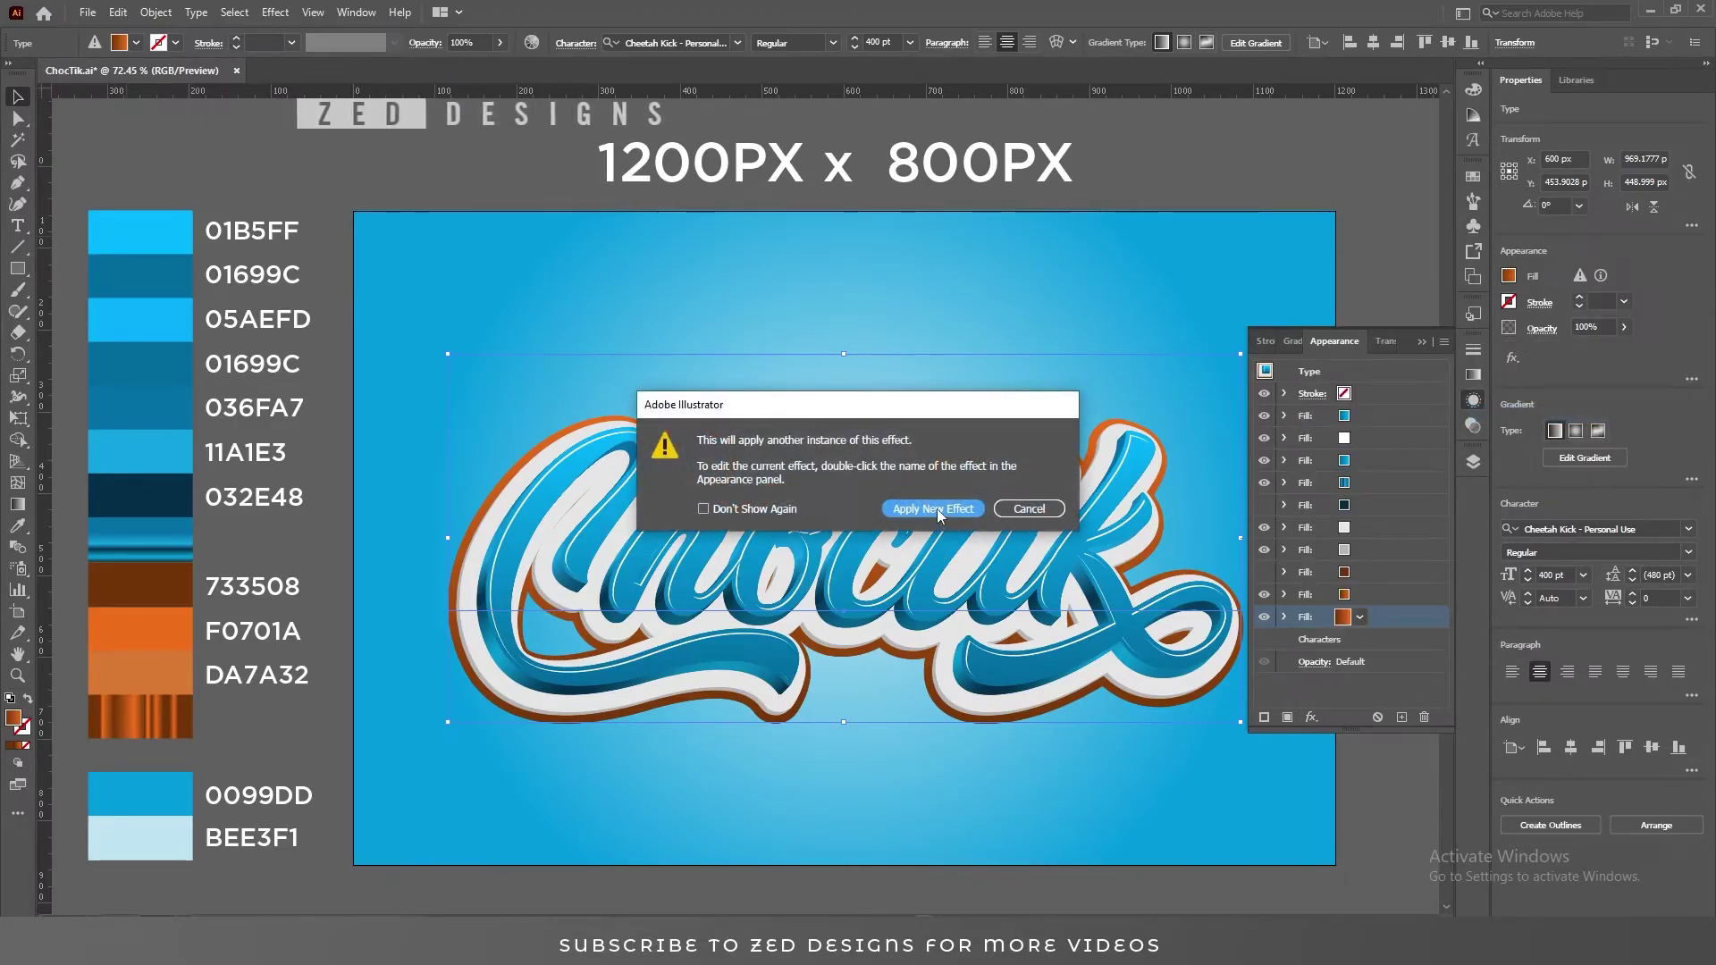
left_click(936, 507)
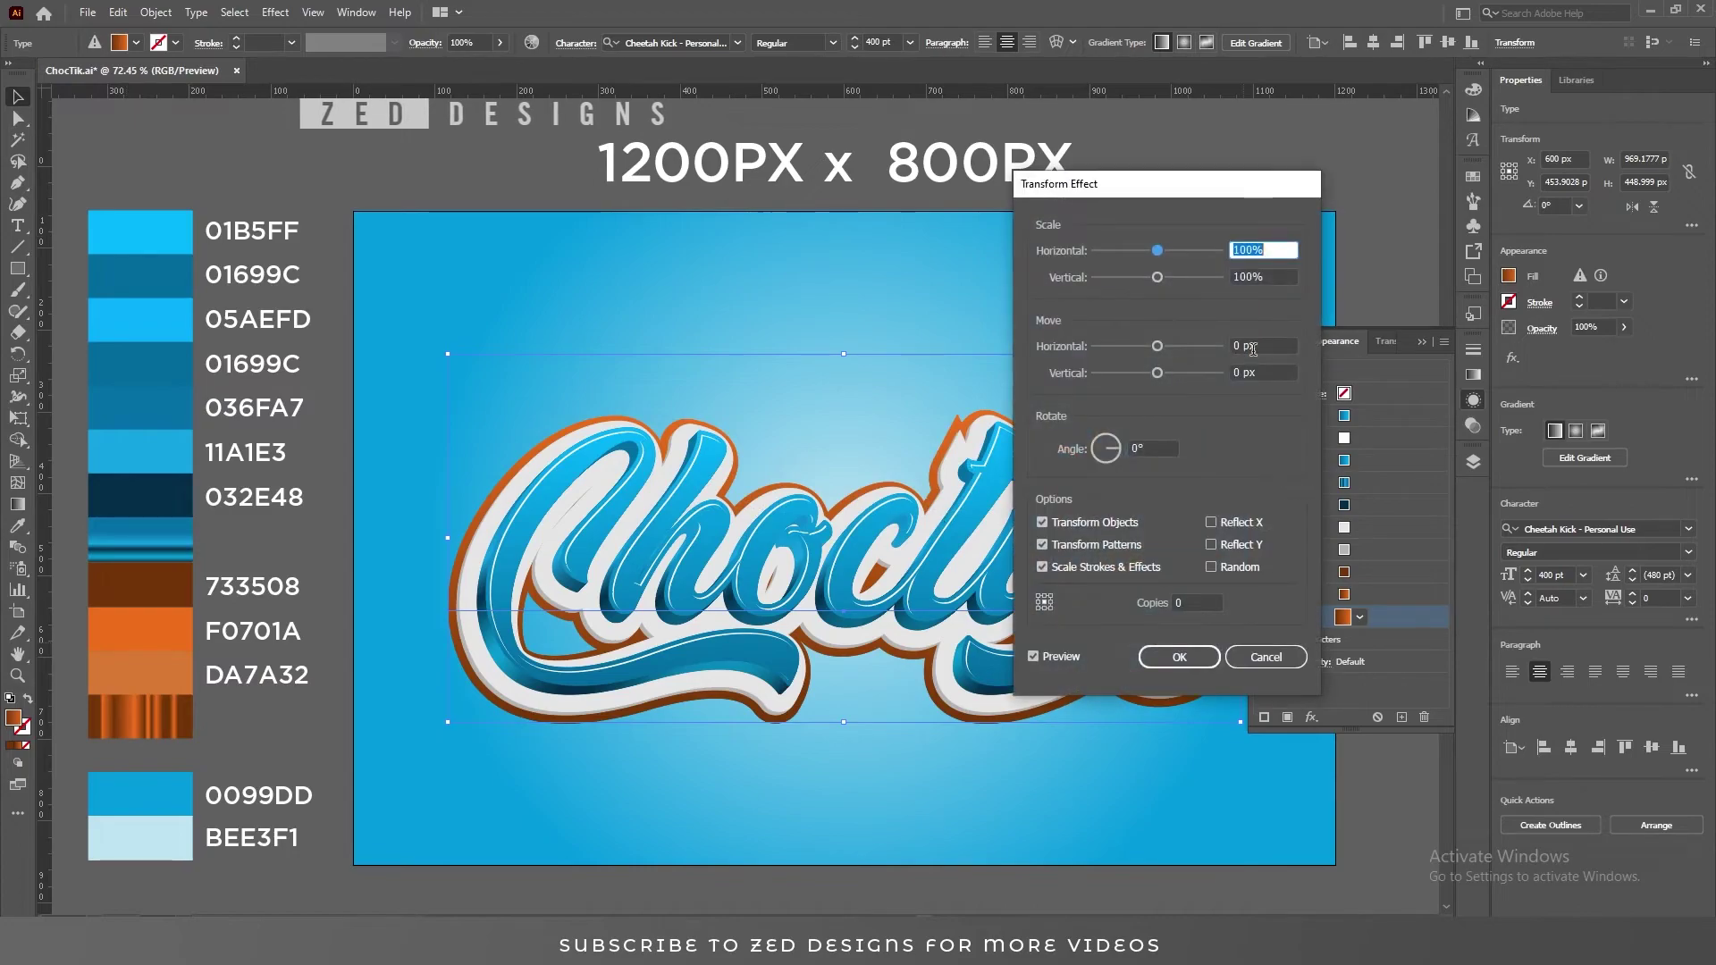
type("-")
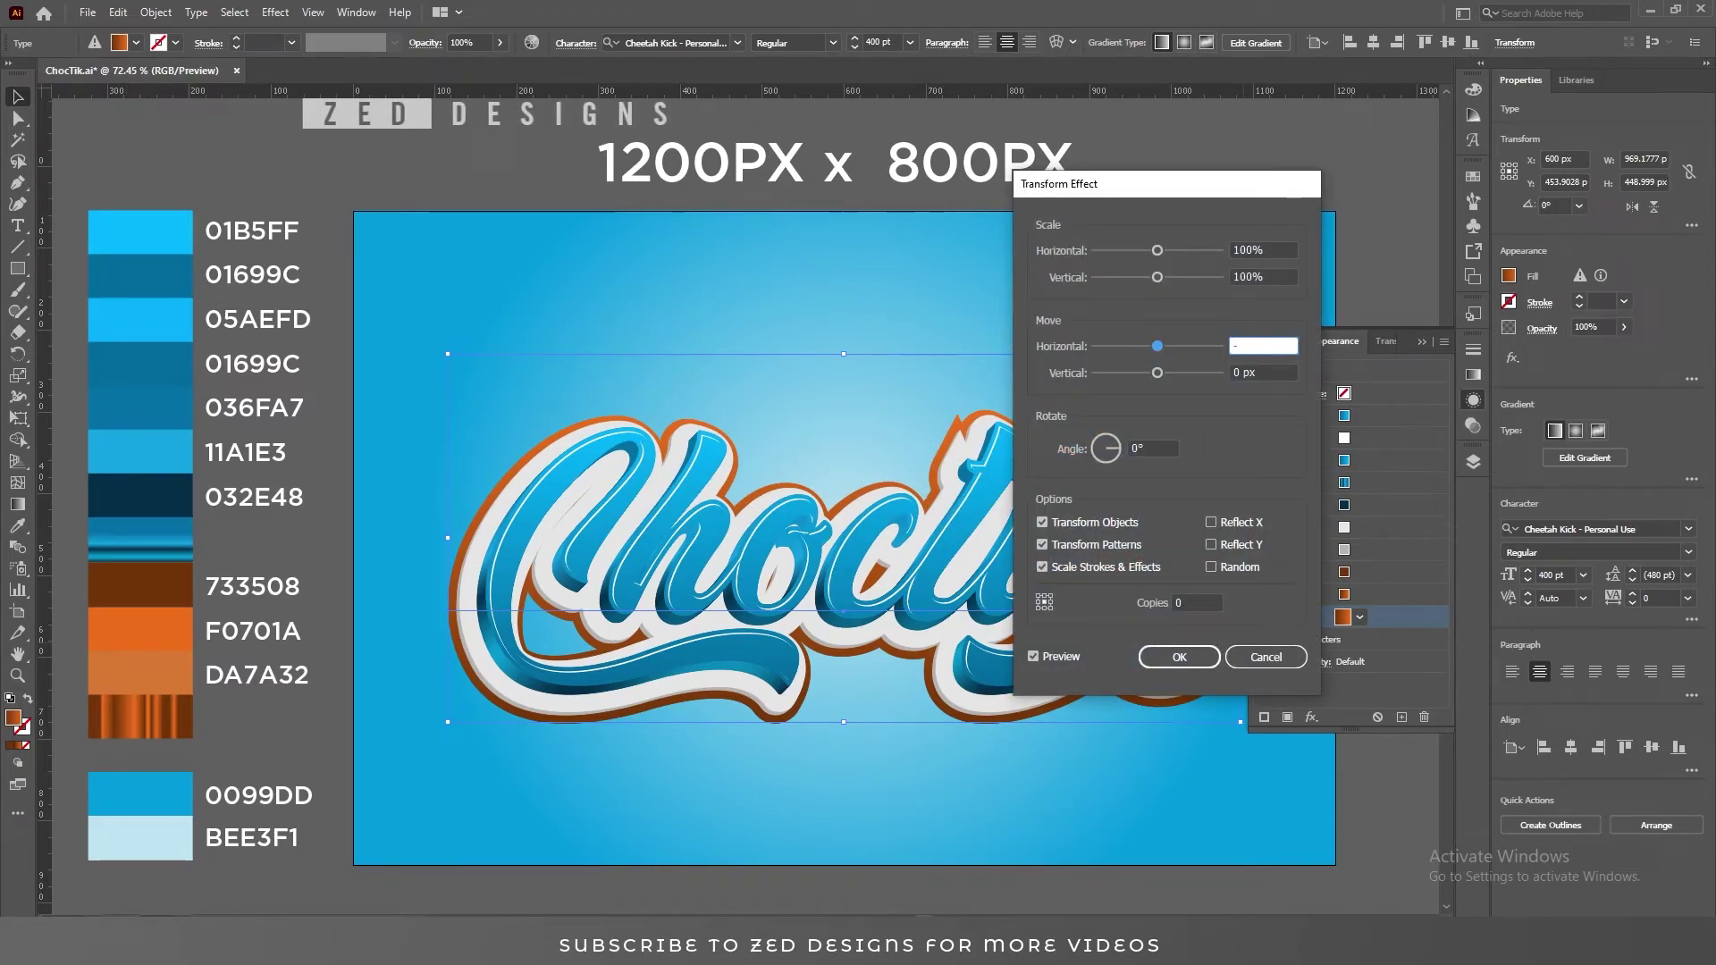
key("Tab")
type(".5")
key("Tab")
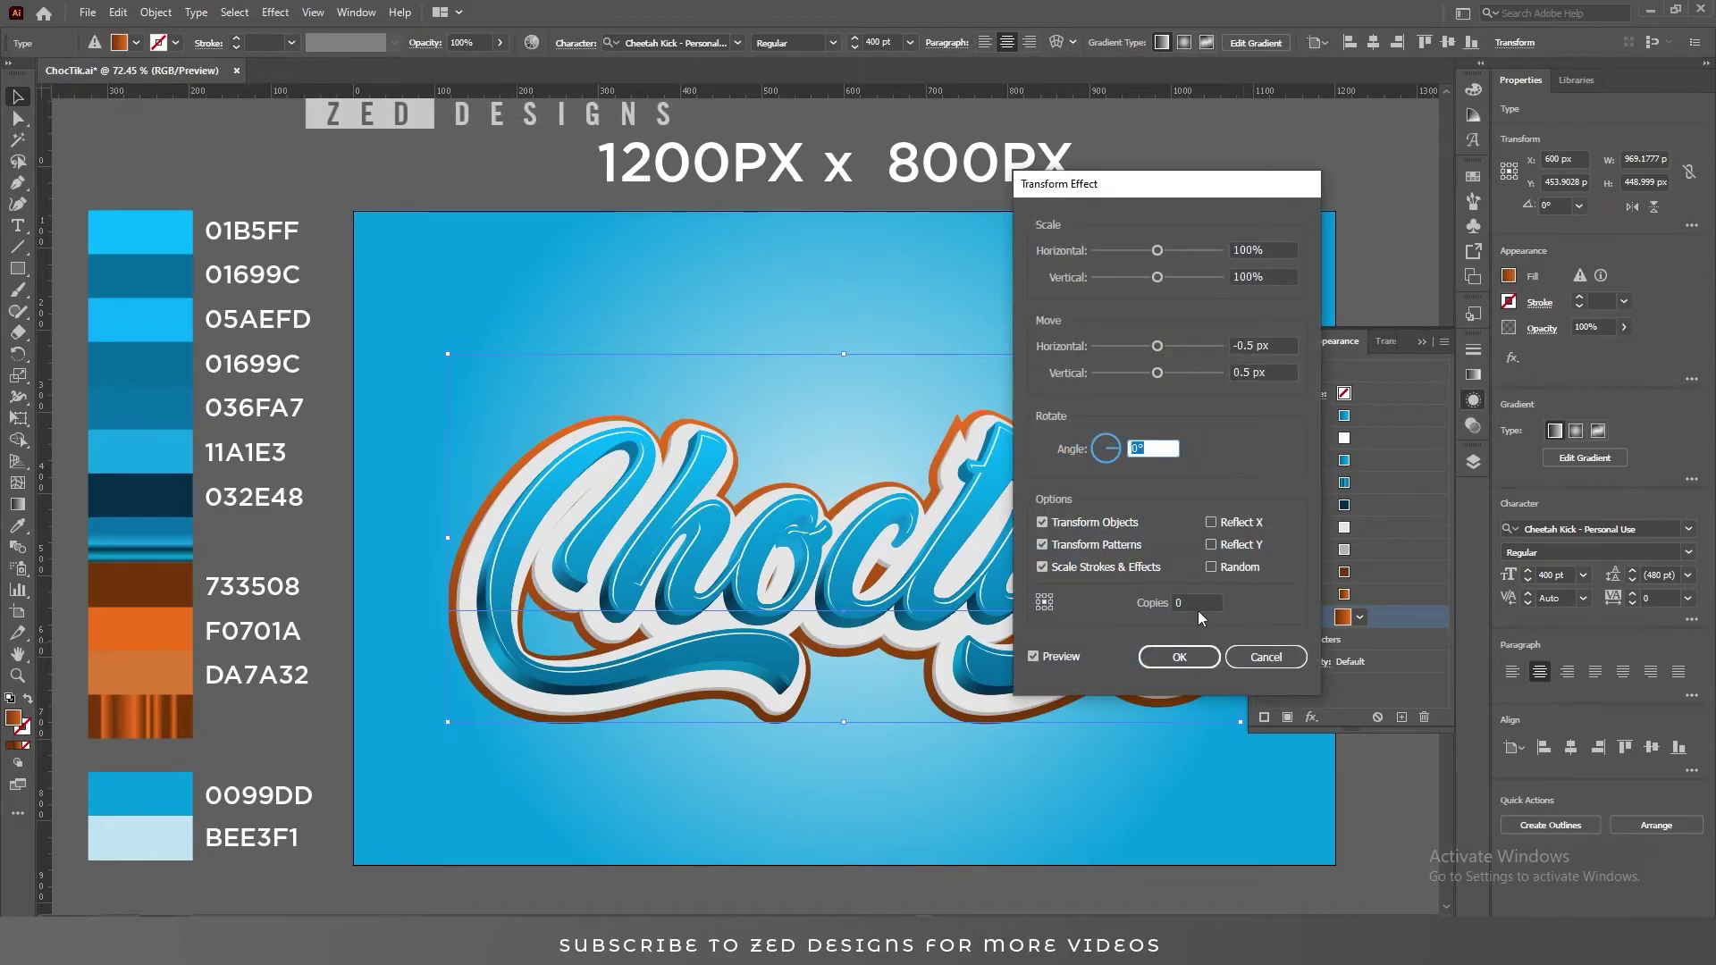
left_click(1174, 602)
type("28")
key("Tab")
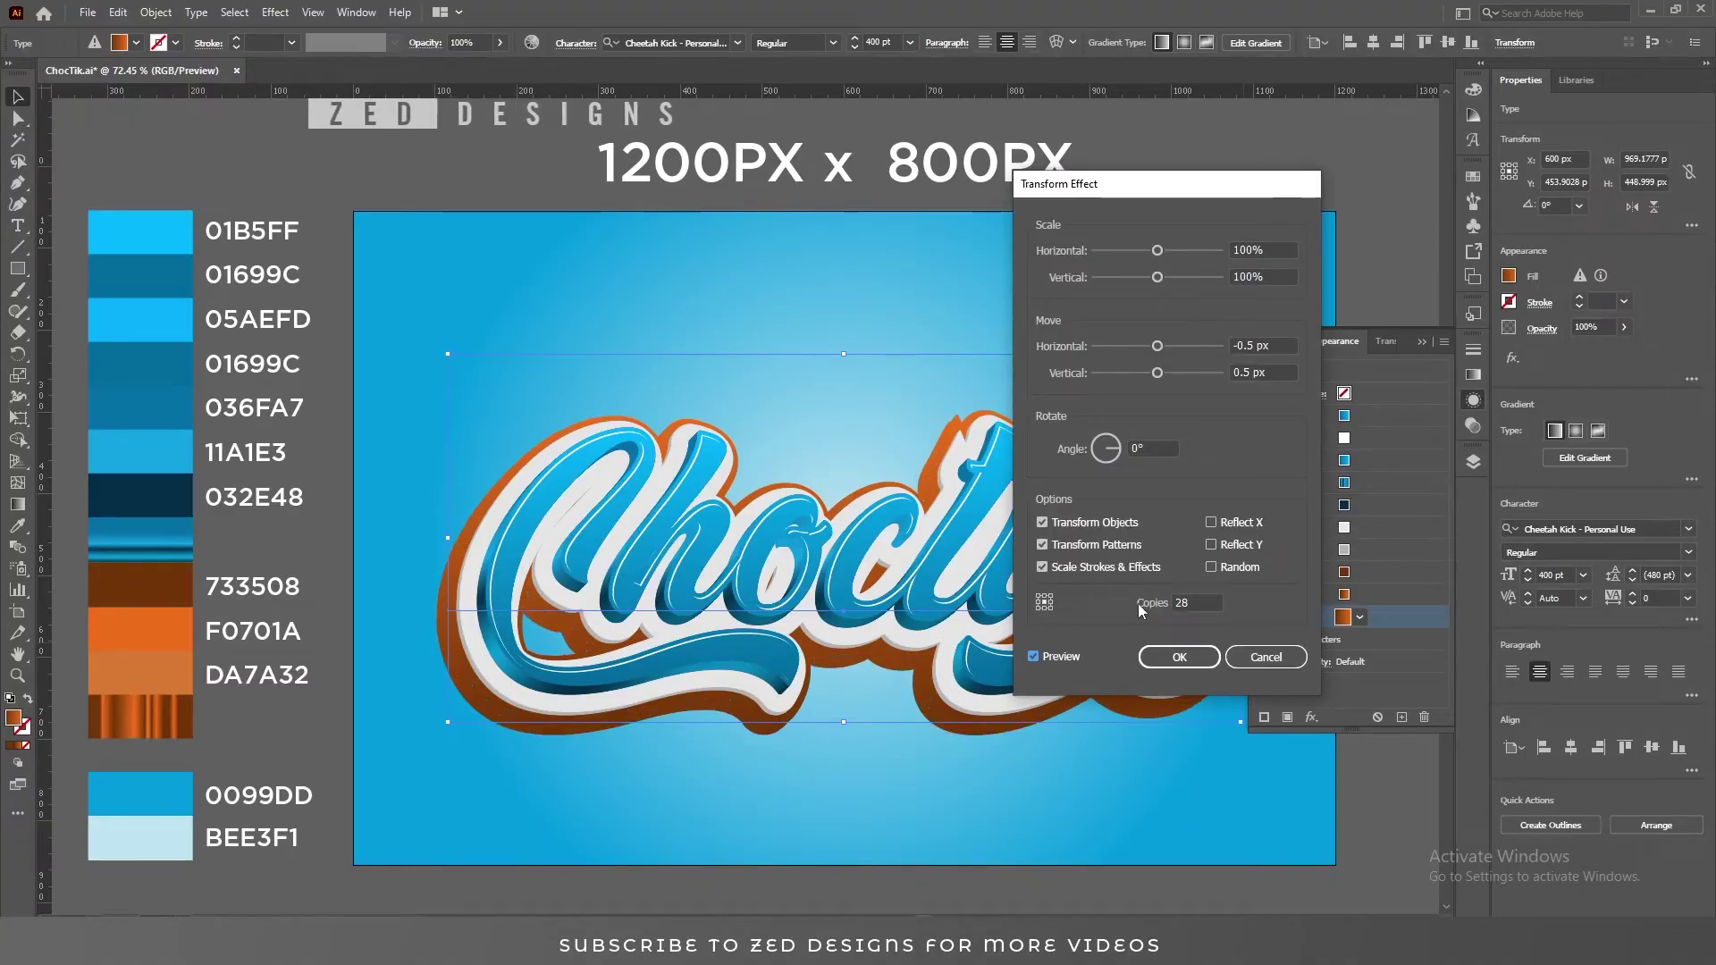
left_click(1193, 662)
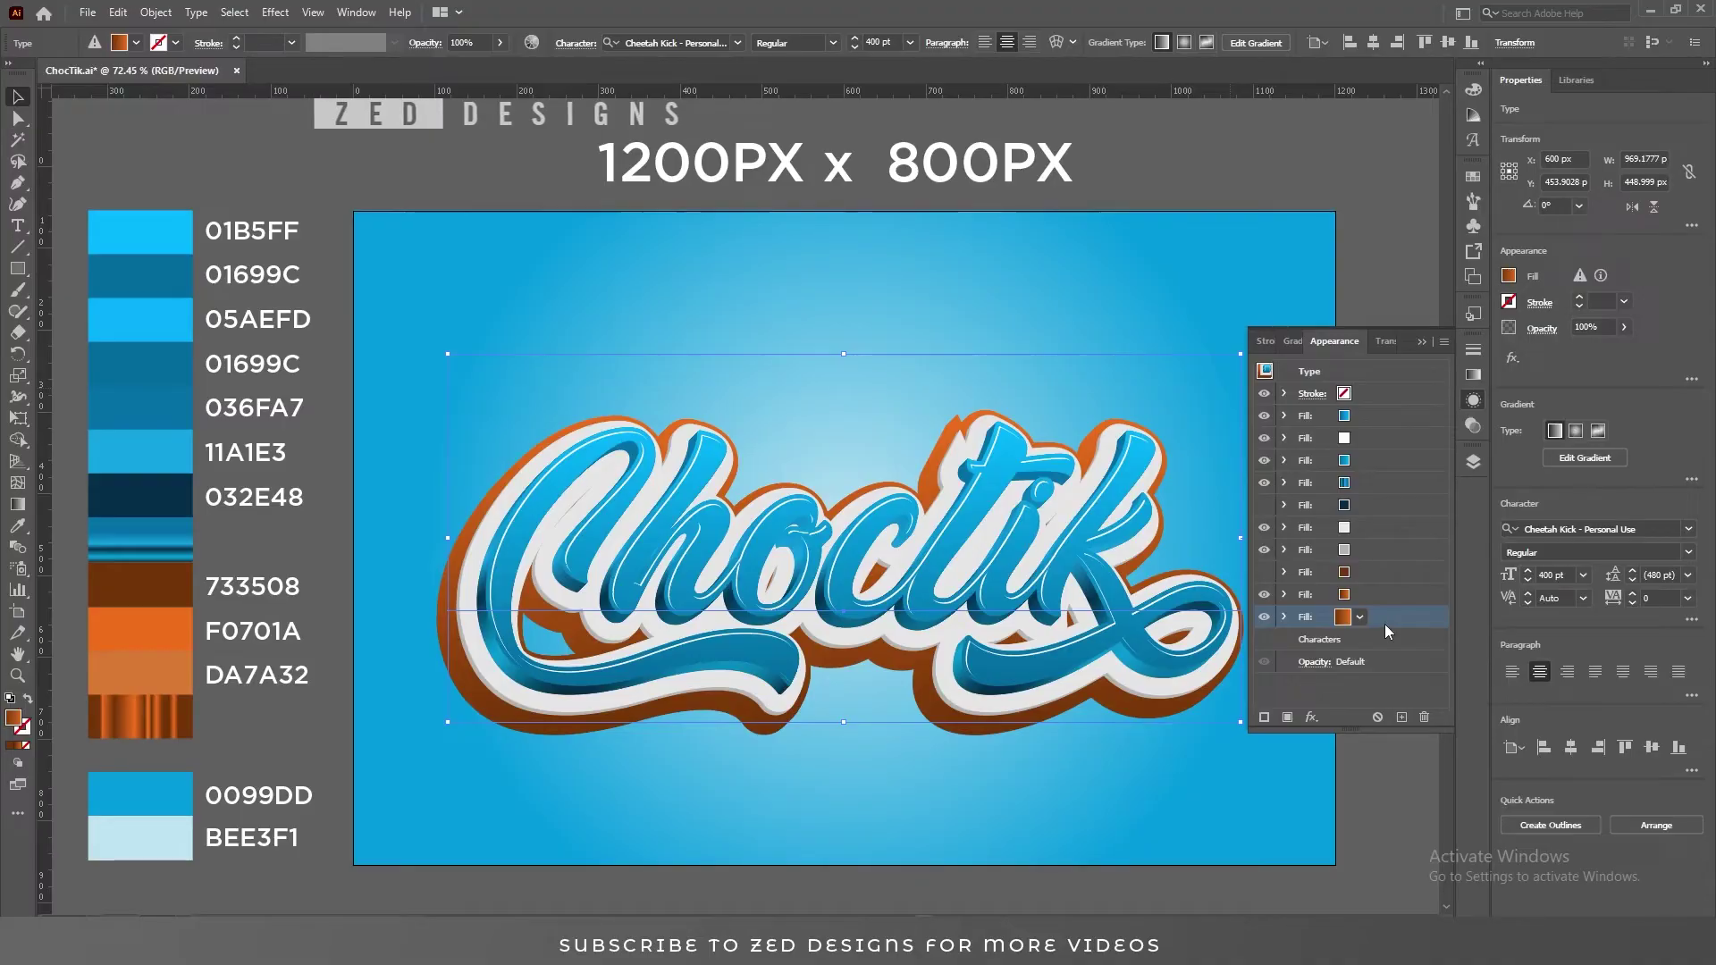
- Recolour the lowest fill by sampling the striped orange-brown gradient swatch beside the artboard
left_click(17, 526)
left_click(135, 712)
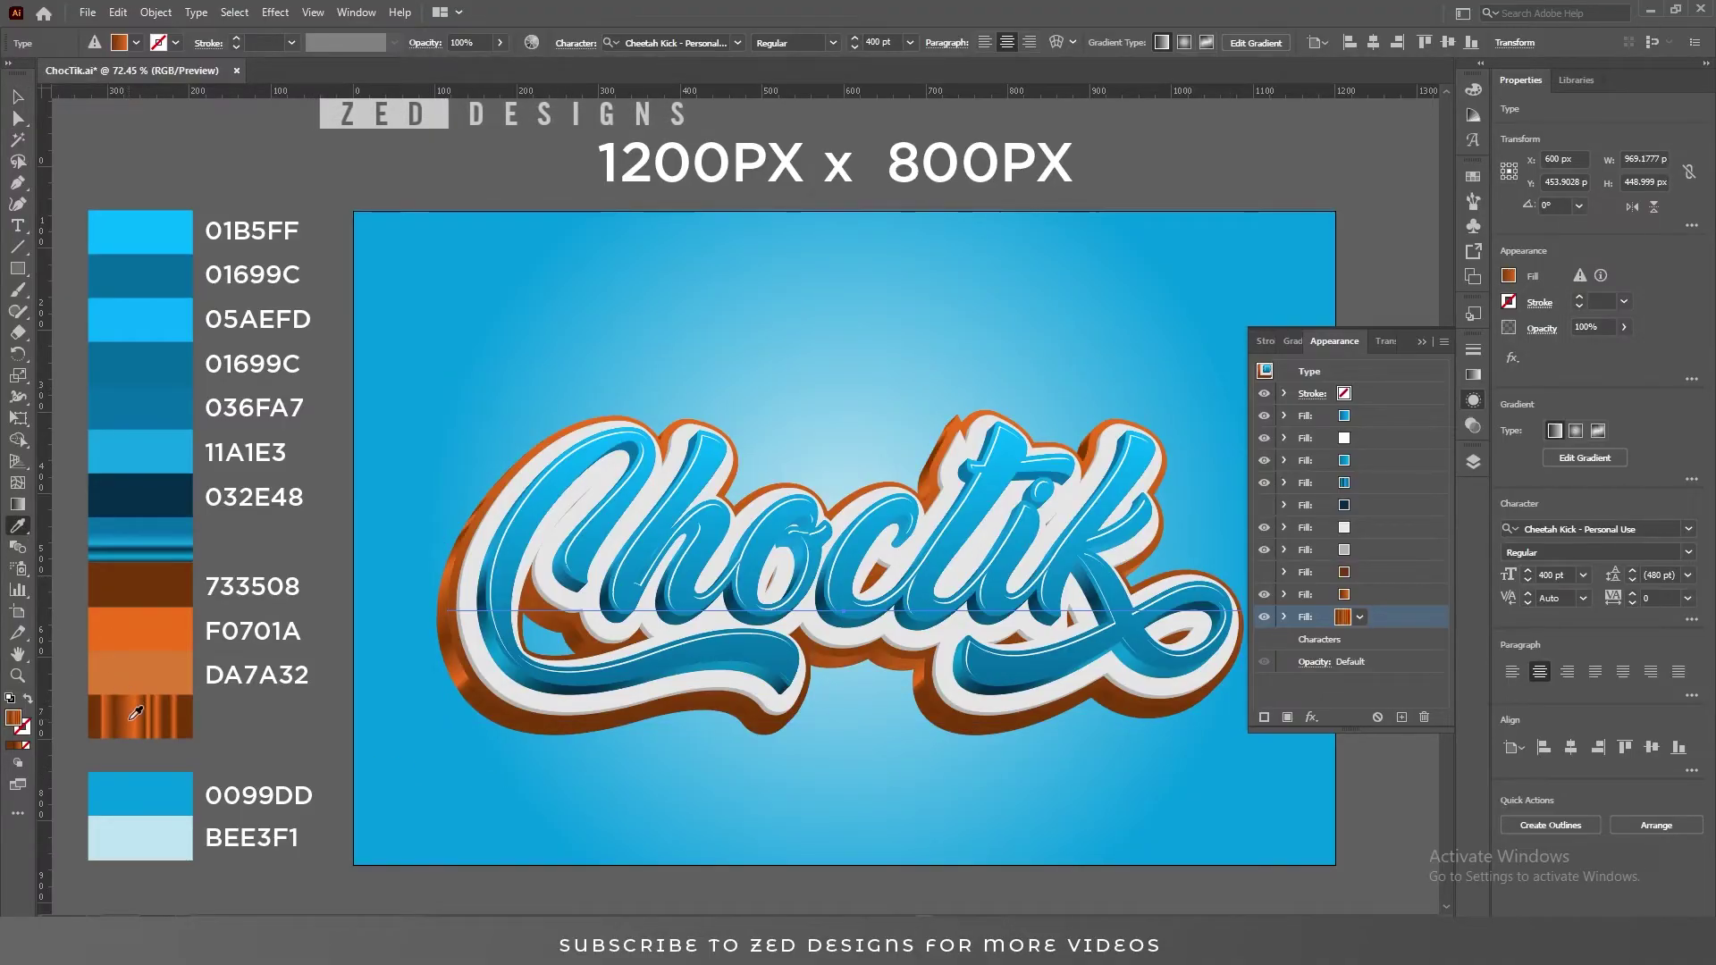
key("v")
- Set the striped orange-brown gradient's angle to 0° on the lowest fill
left_click_drag(717, 695, 618, 646)
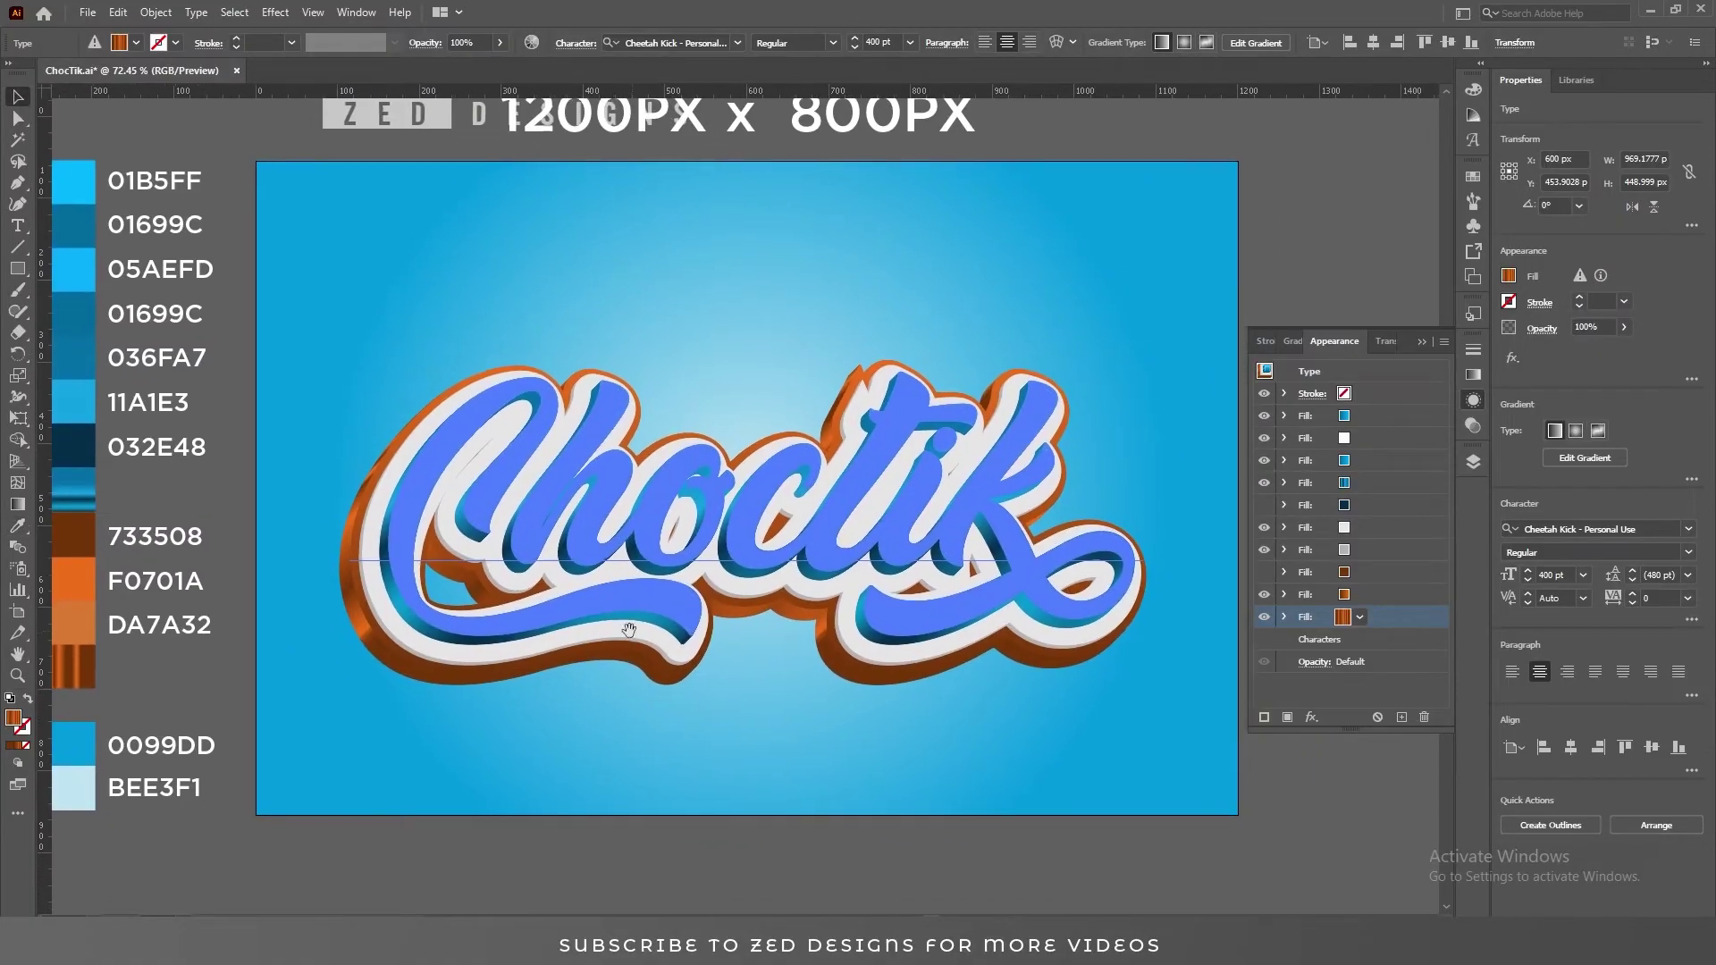
key("g")
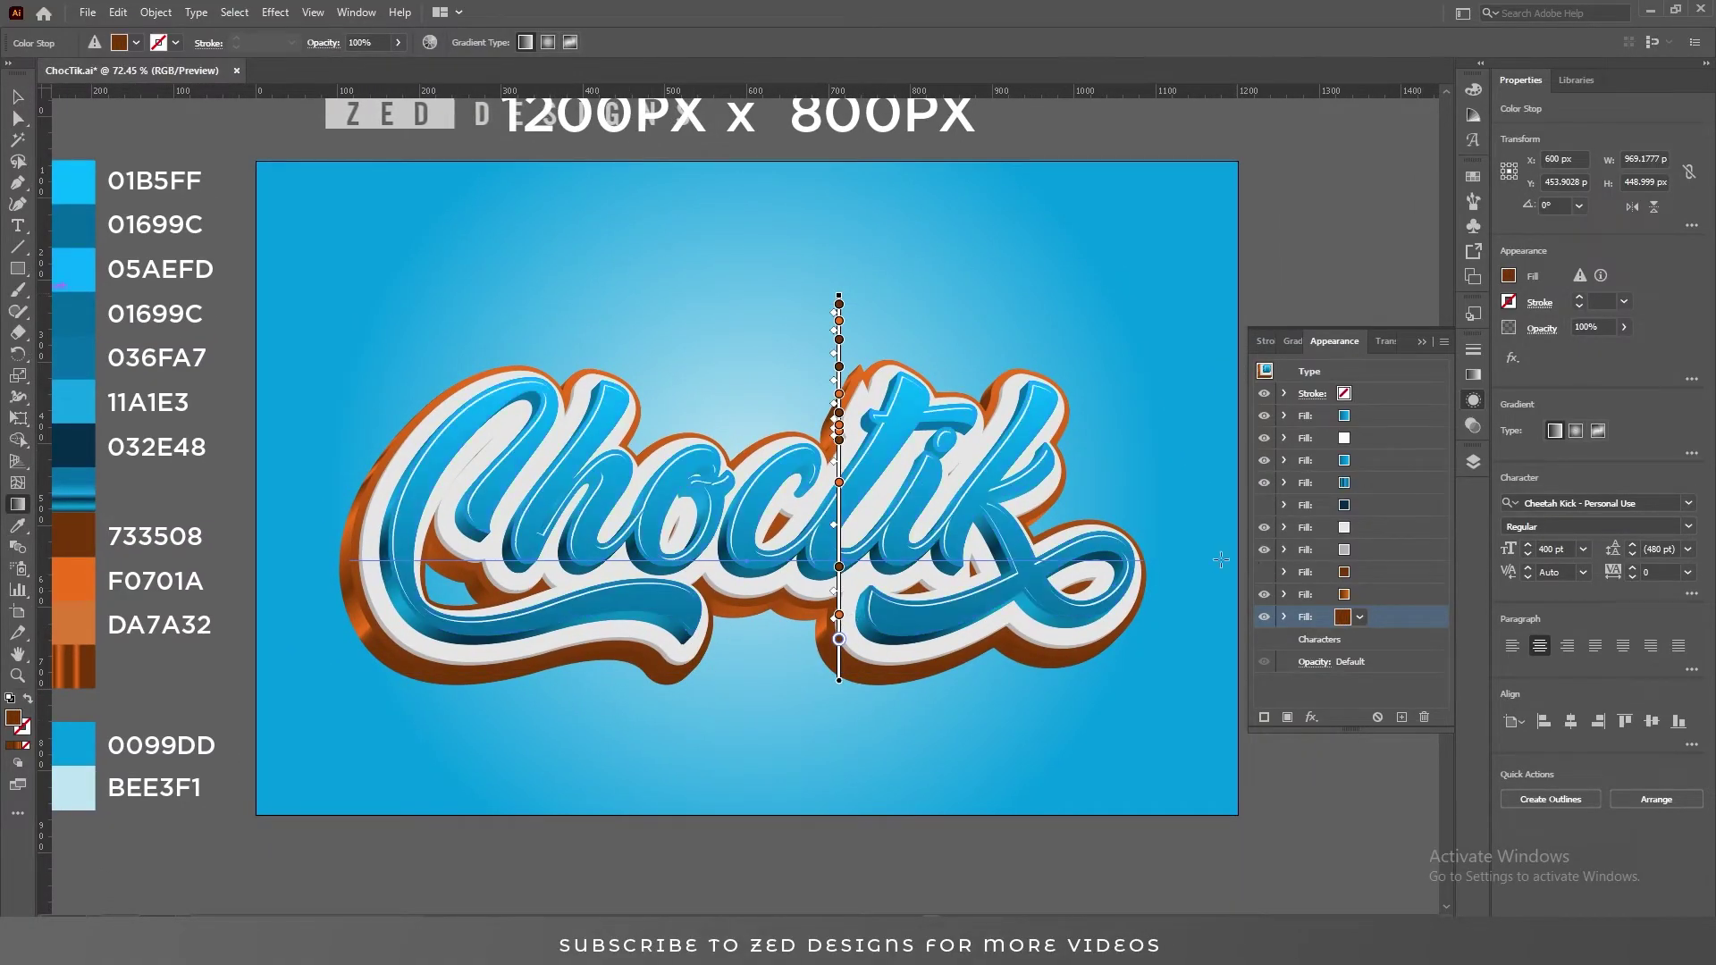
left_click_drag(1067, 534, 1188, 549)
key("v")
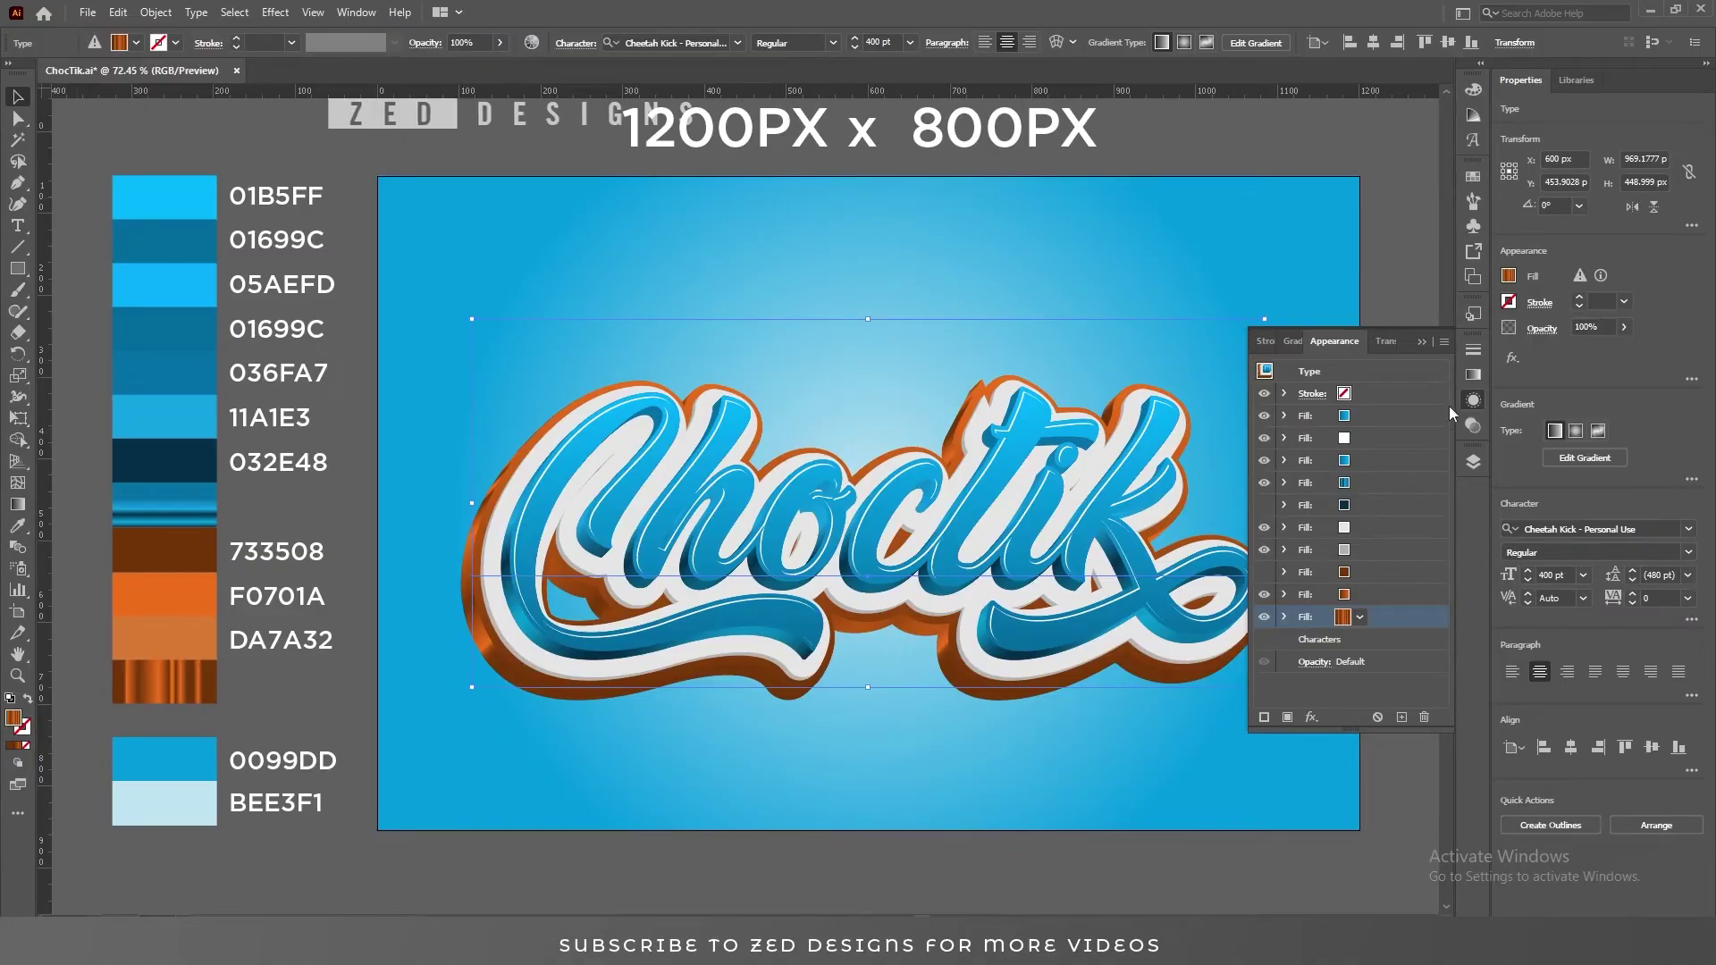
left_click(1472, 374)
left_click(1379, 440)
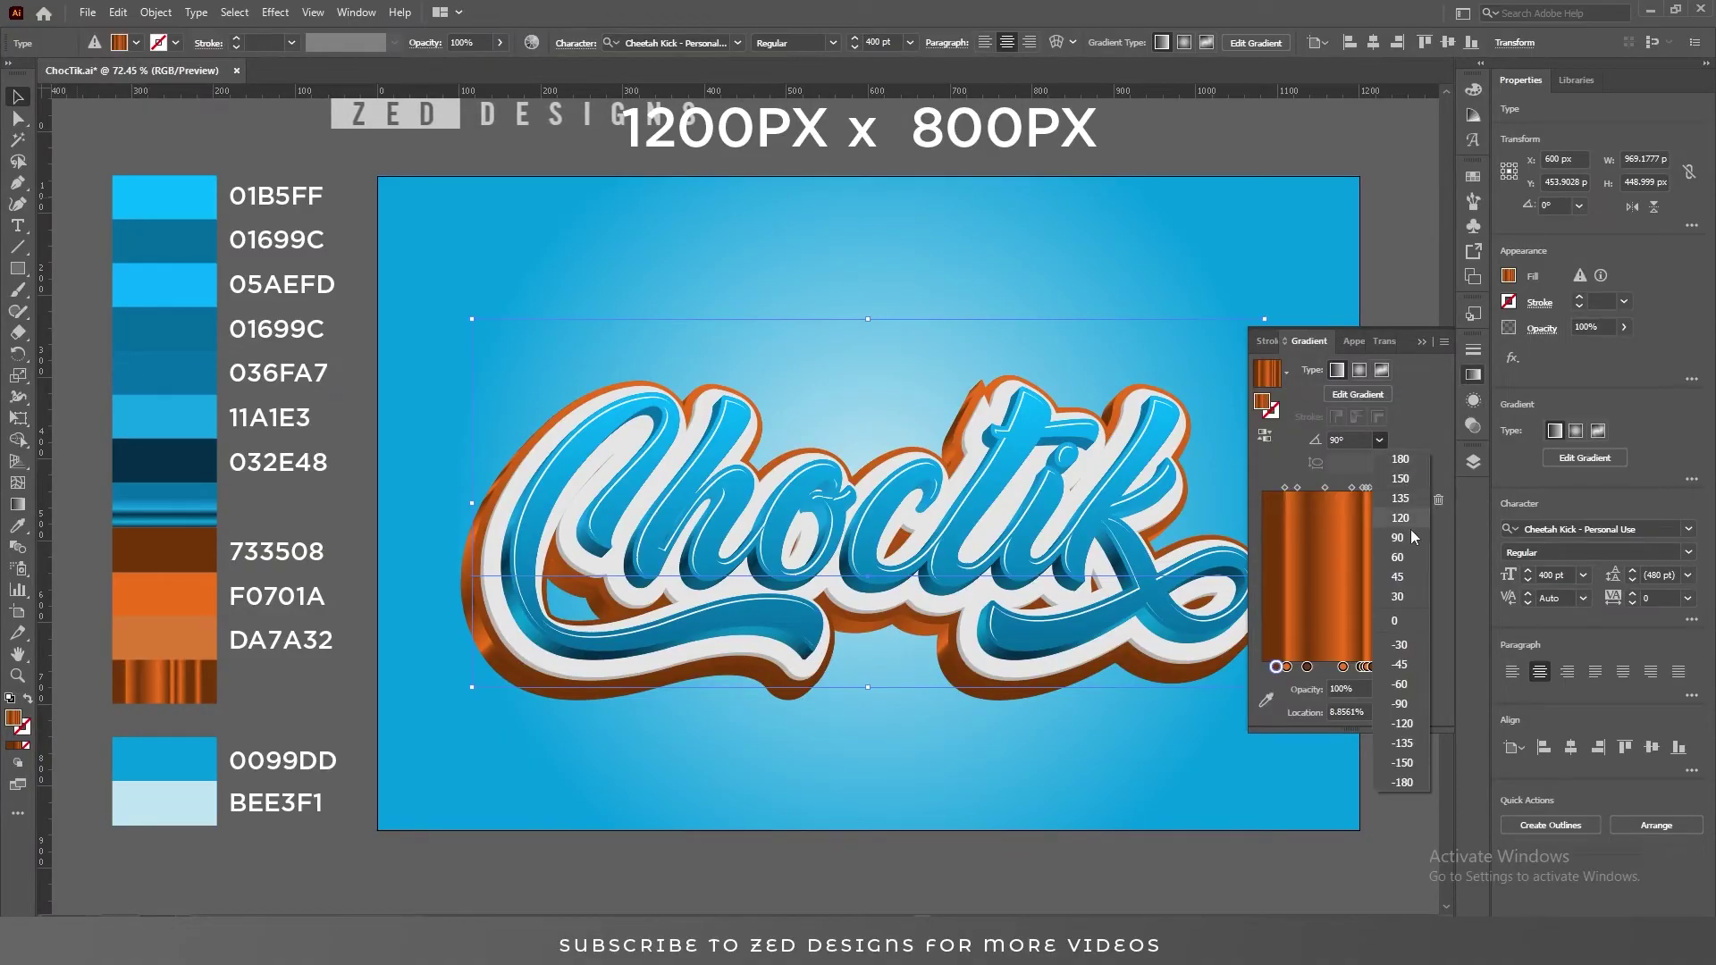
left_click(1403, 620)
left_click(1423, 343)
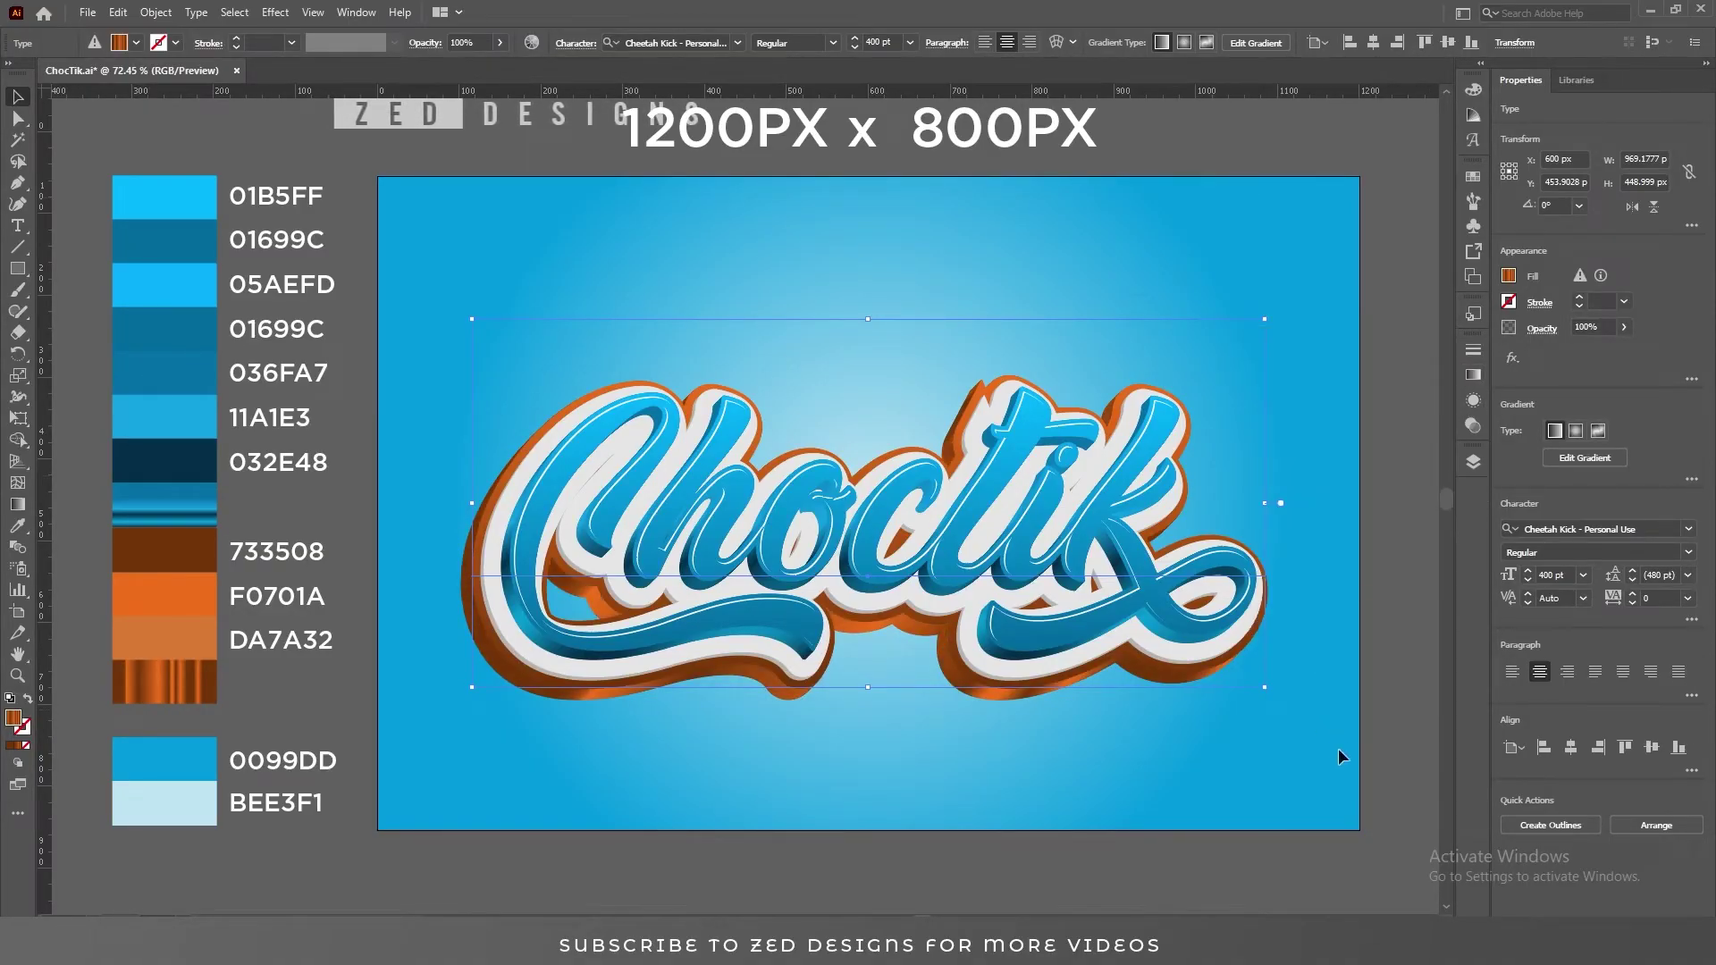
- Shorten the striped gradient's span so that it ends at the right edge of the lettering
key("g")
key("ctrl+minus")
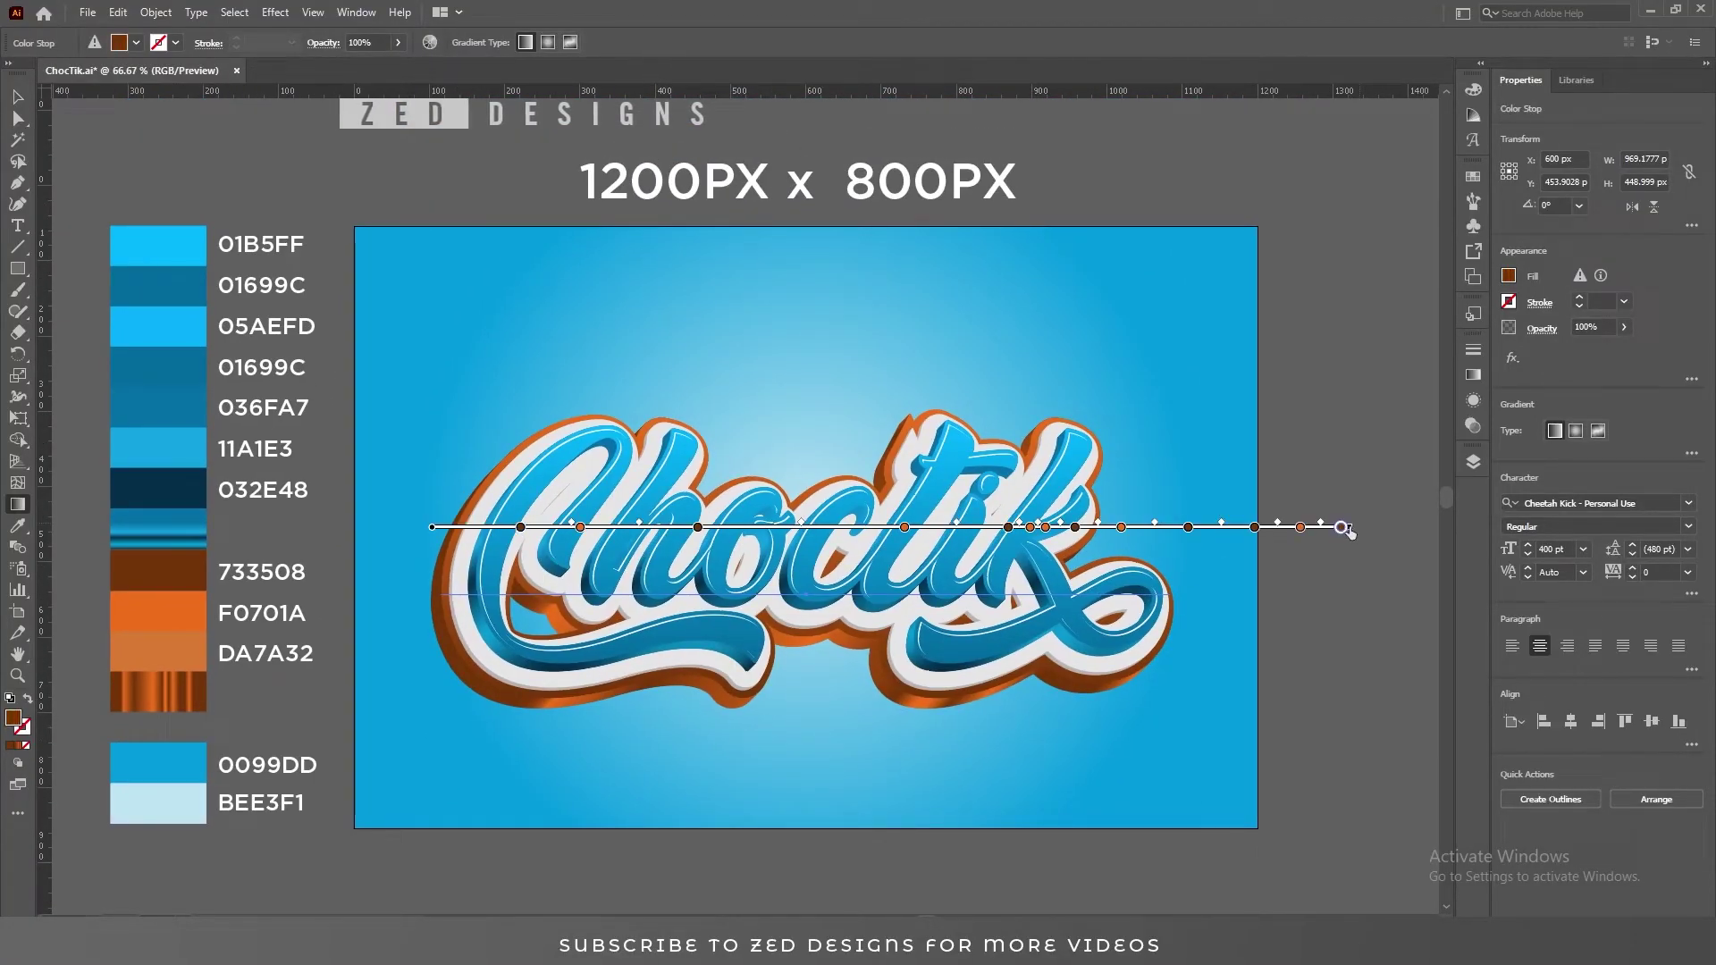
left_click_drag(1355, 526, 1270, 527)
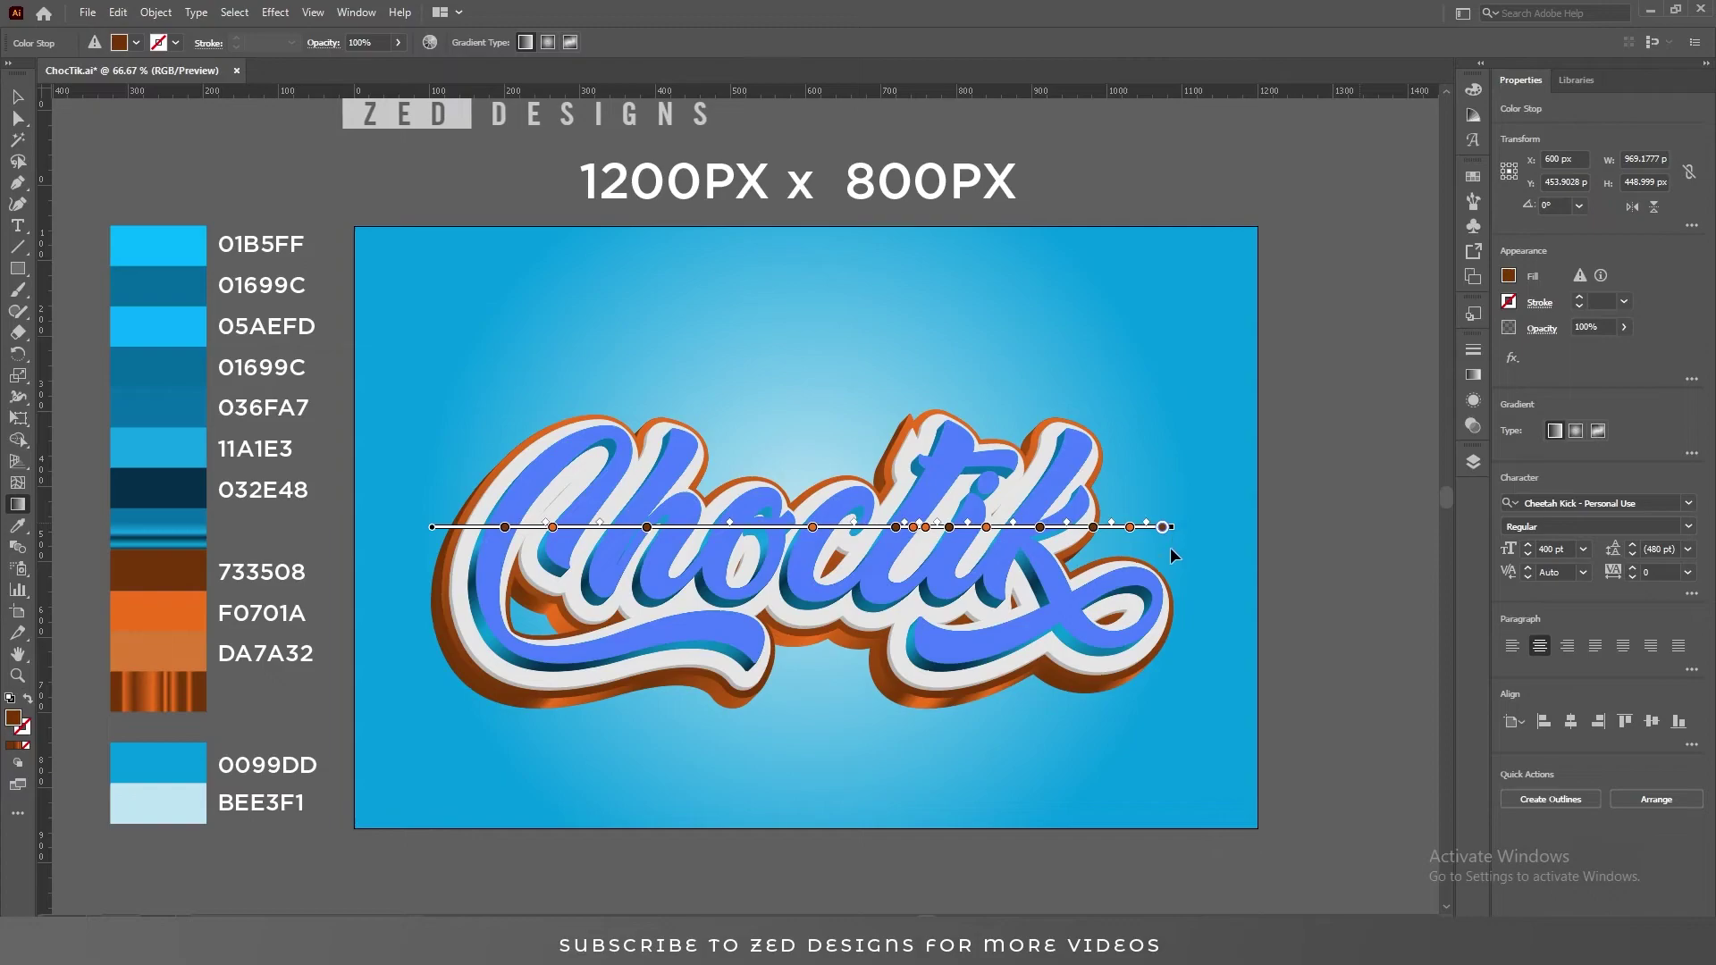
key("v")
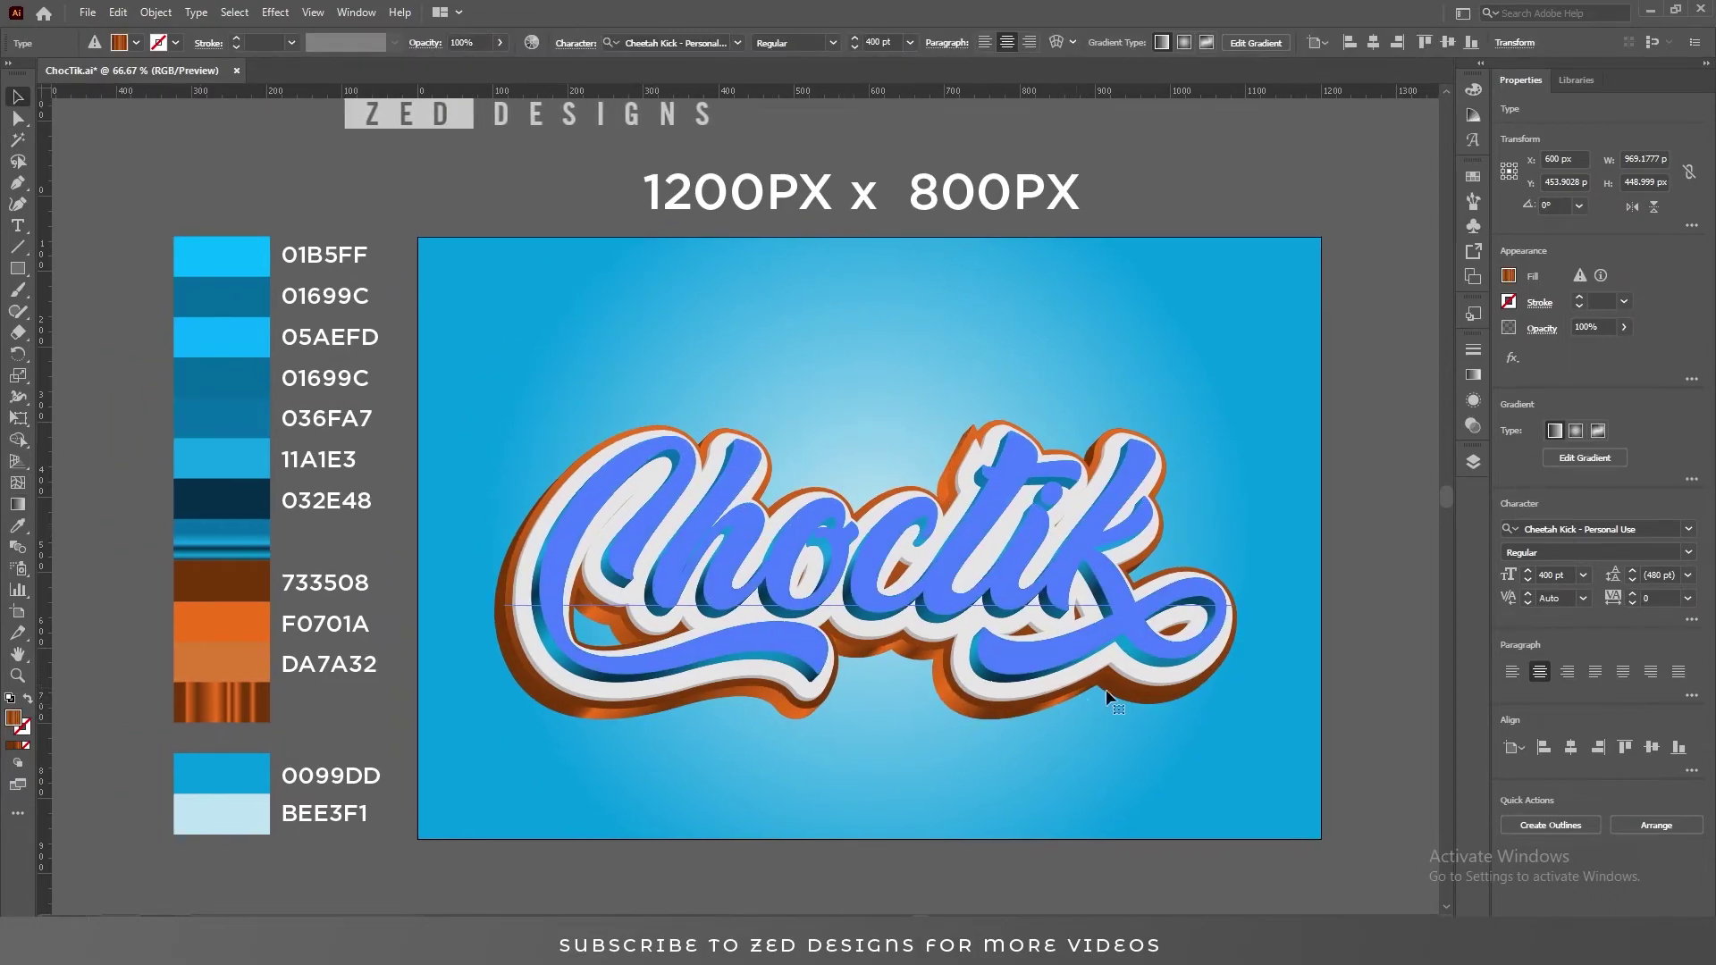
- Show the hidden dark navy fill of the text and recolour it with the black swatch
left_click(856, 545)
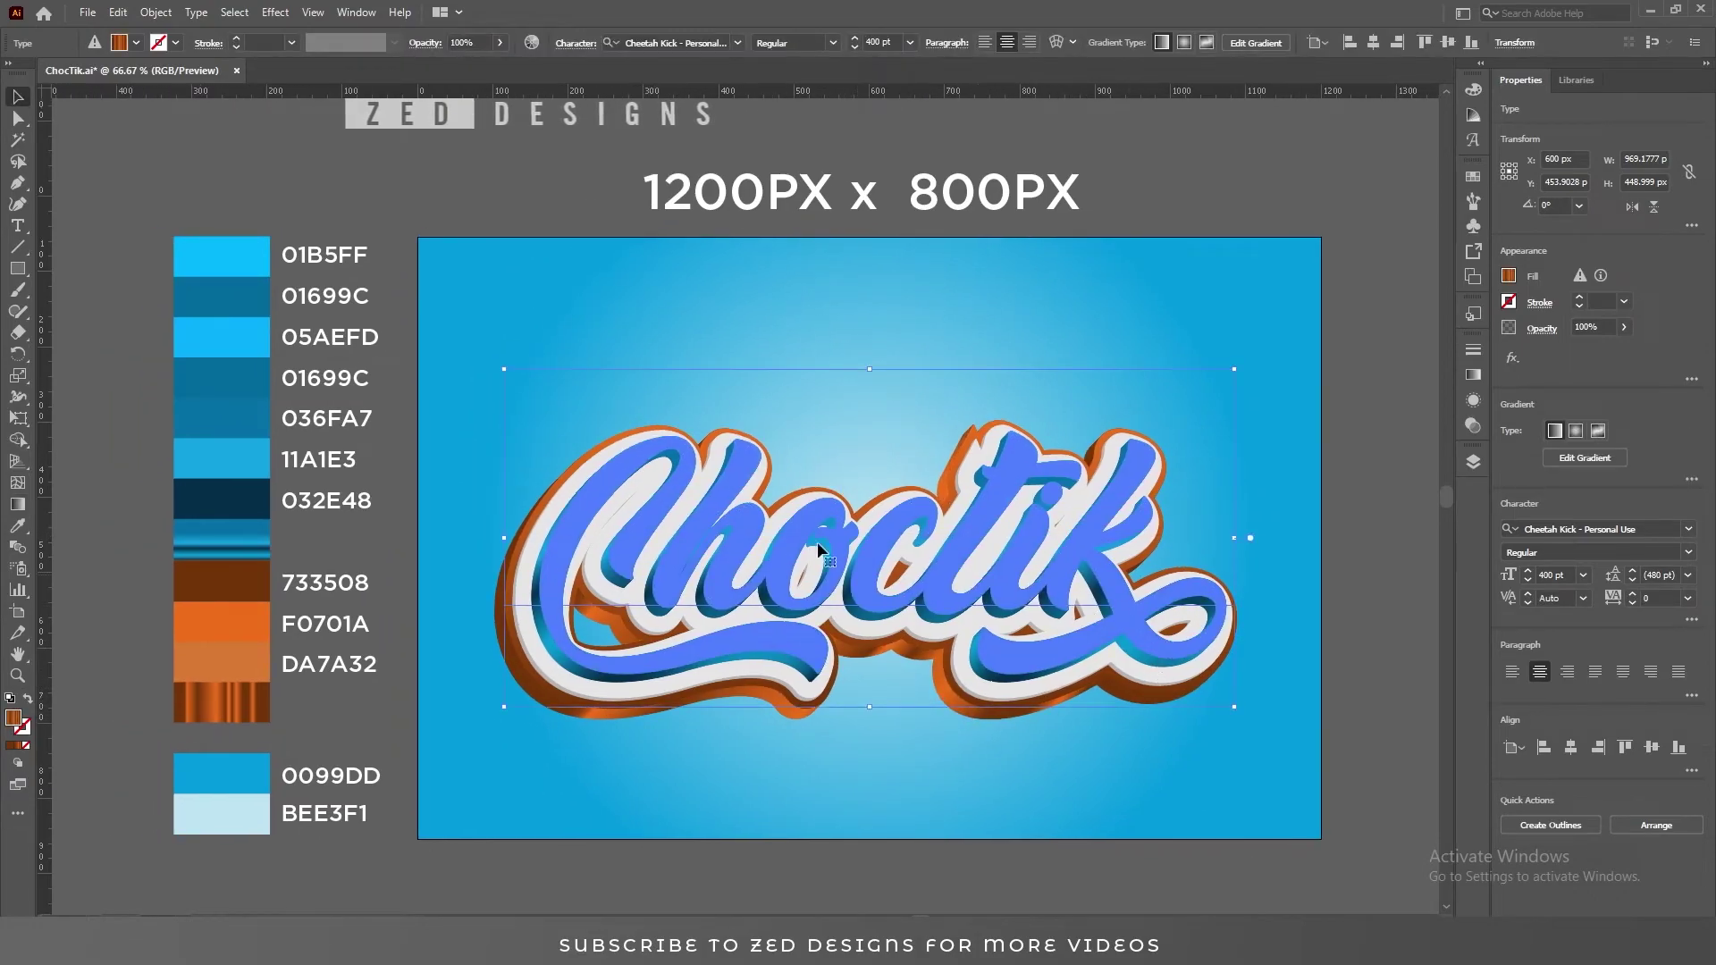
left_click(1474, 402)
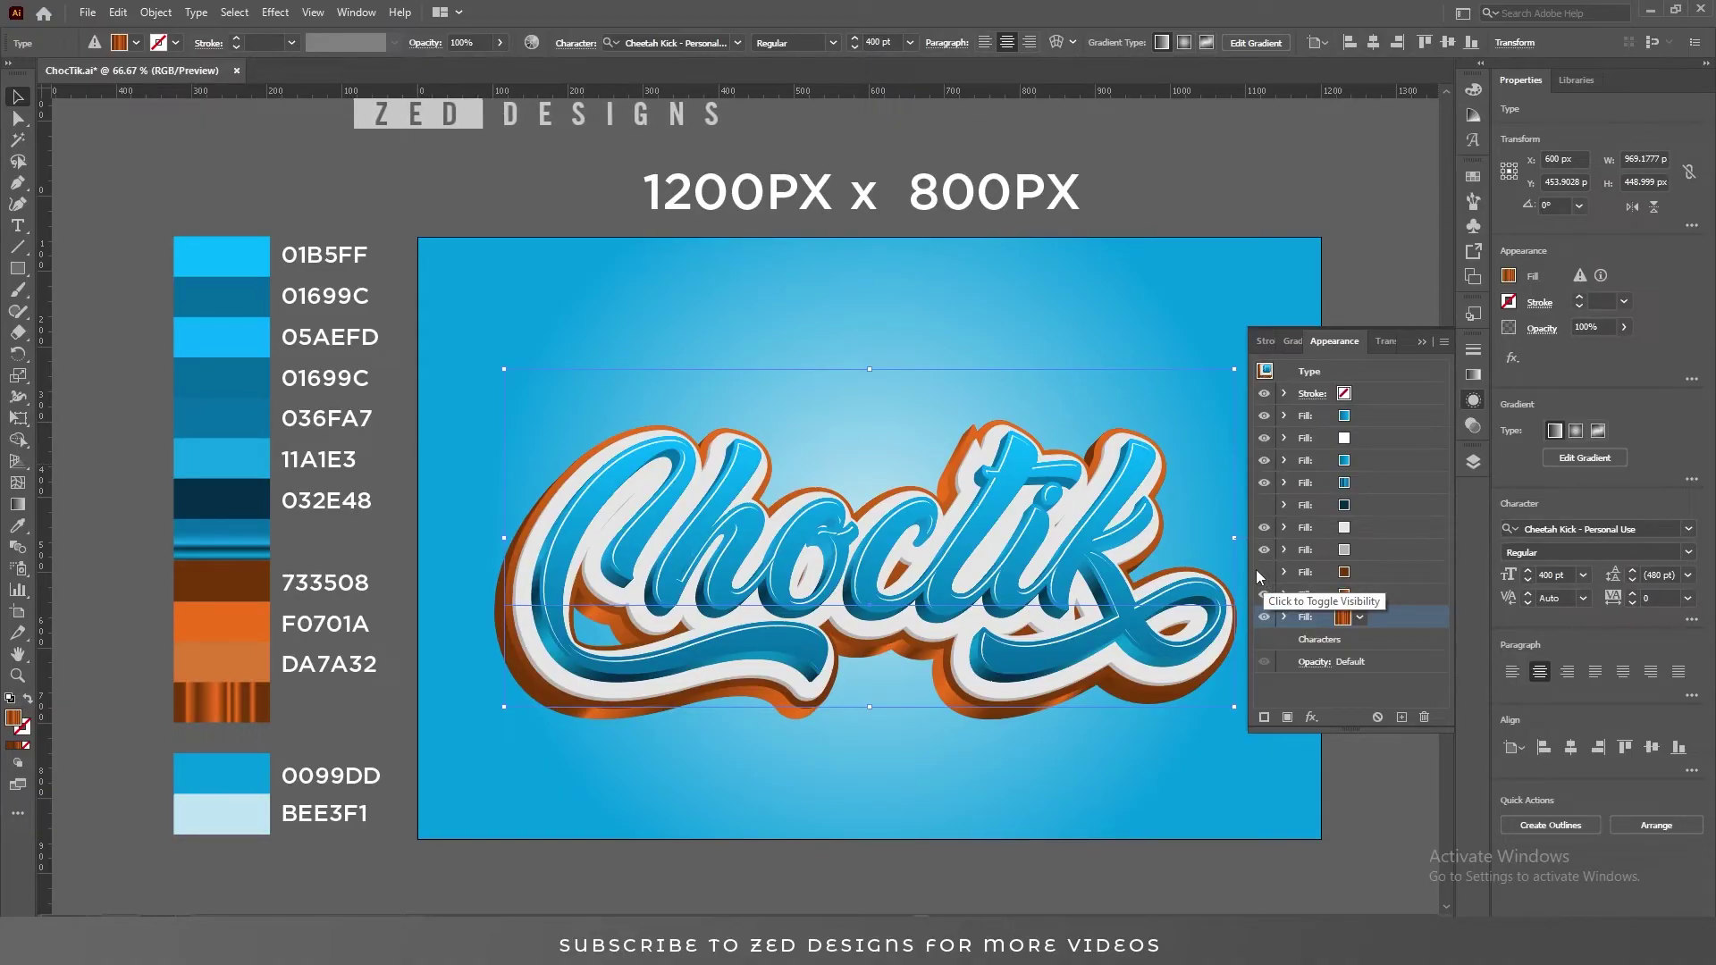
left_click(1264, 506)
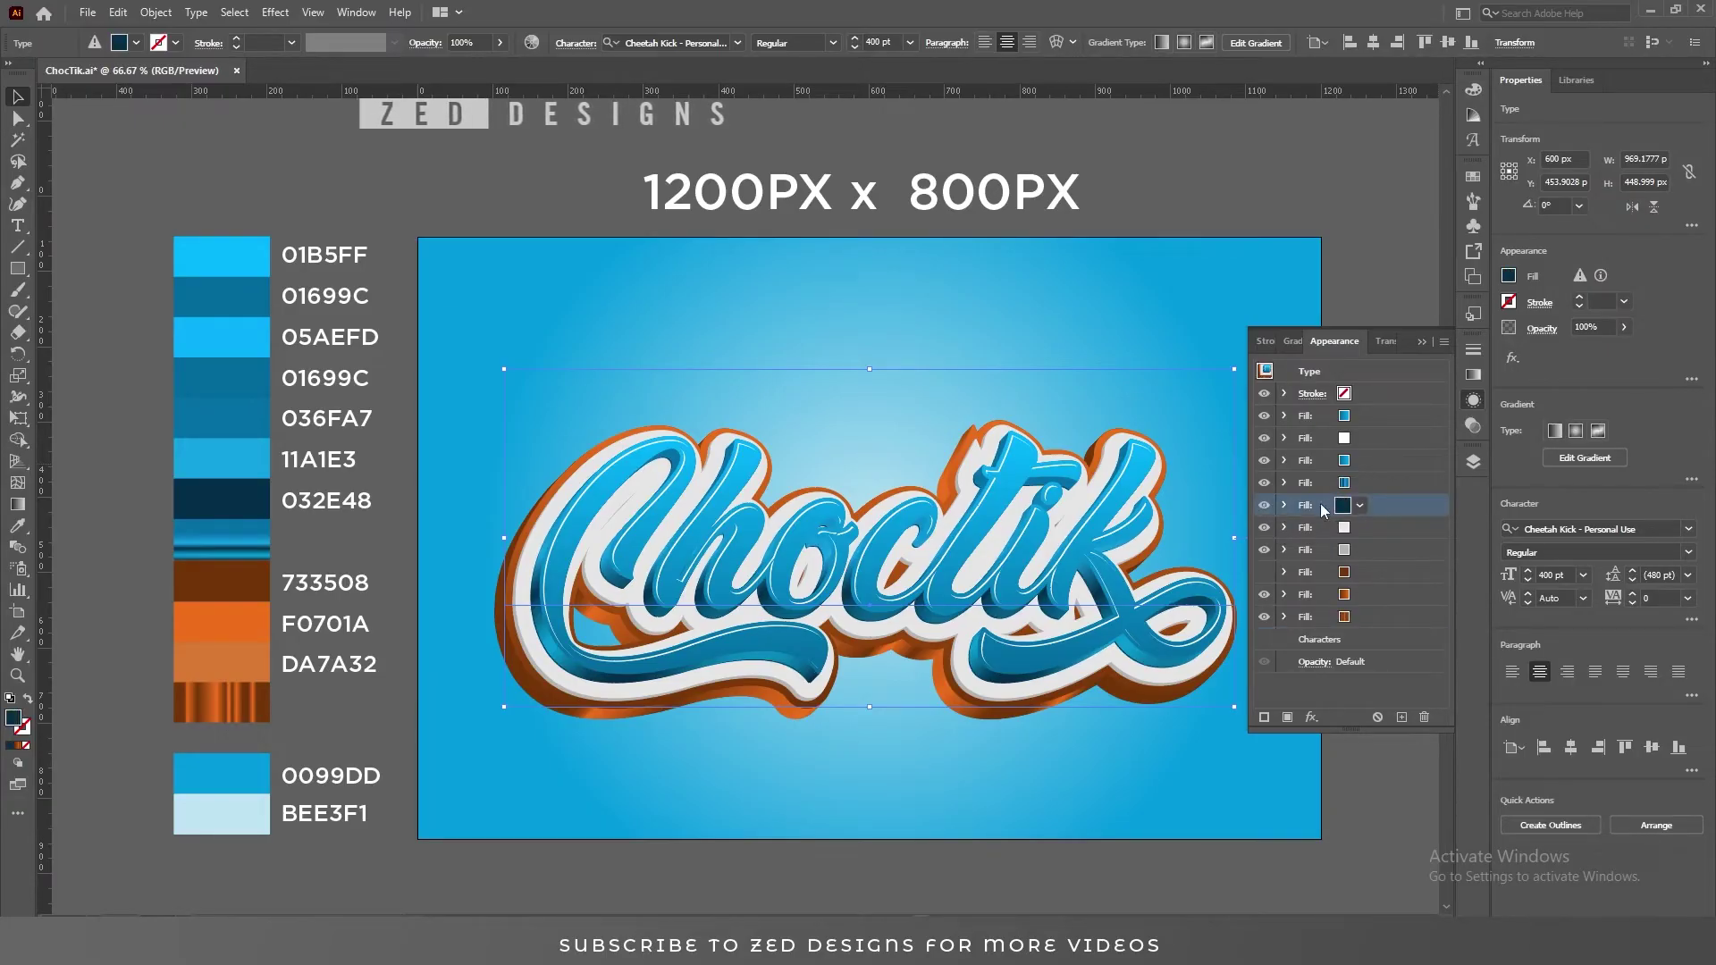
left_click(1359, 507)
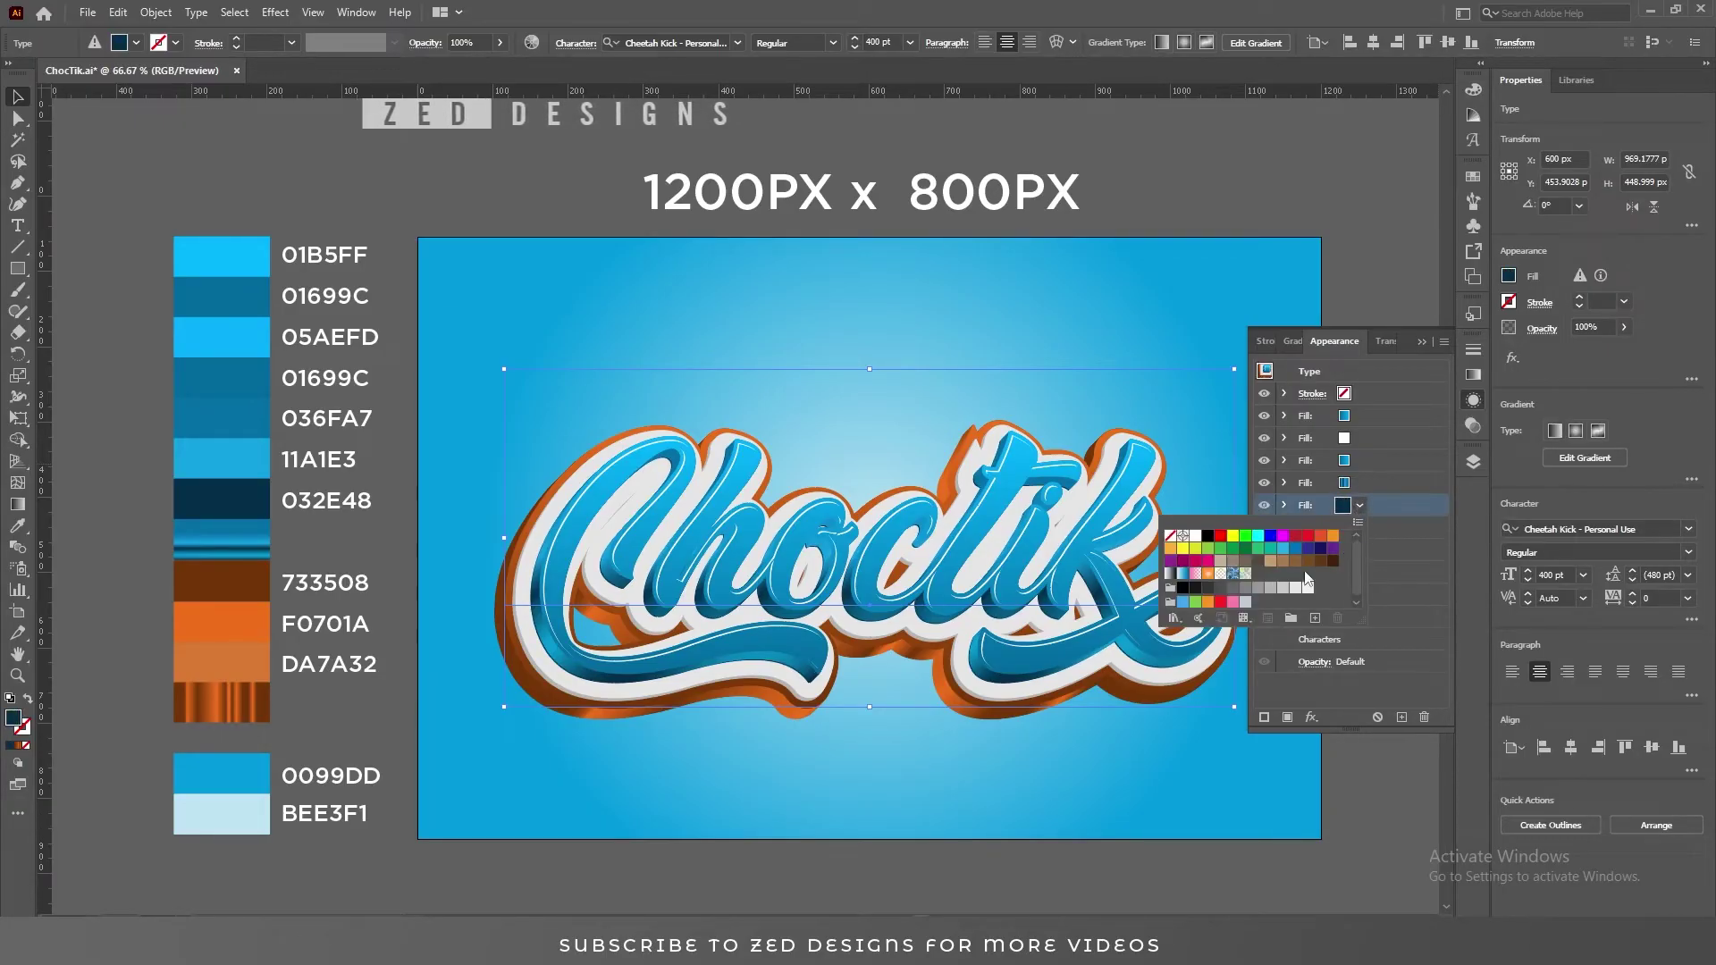
left_click(1208, 538)
left_click(1386, 517)
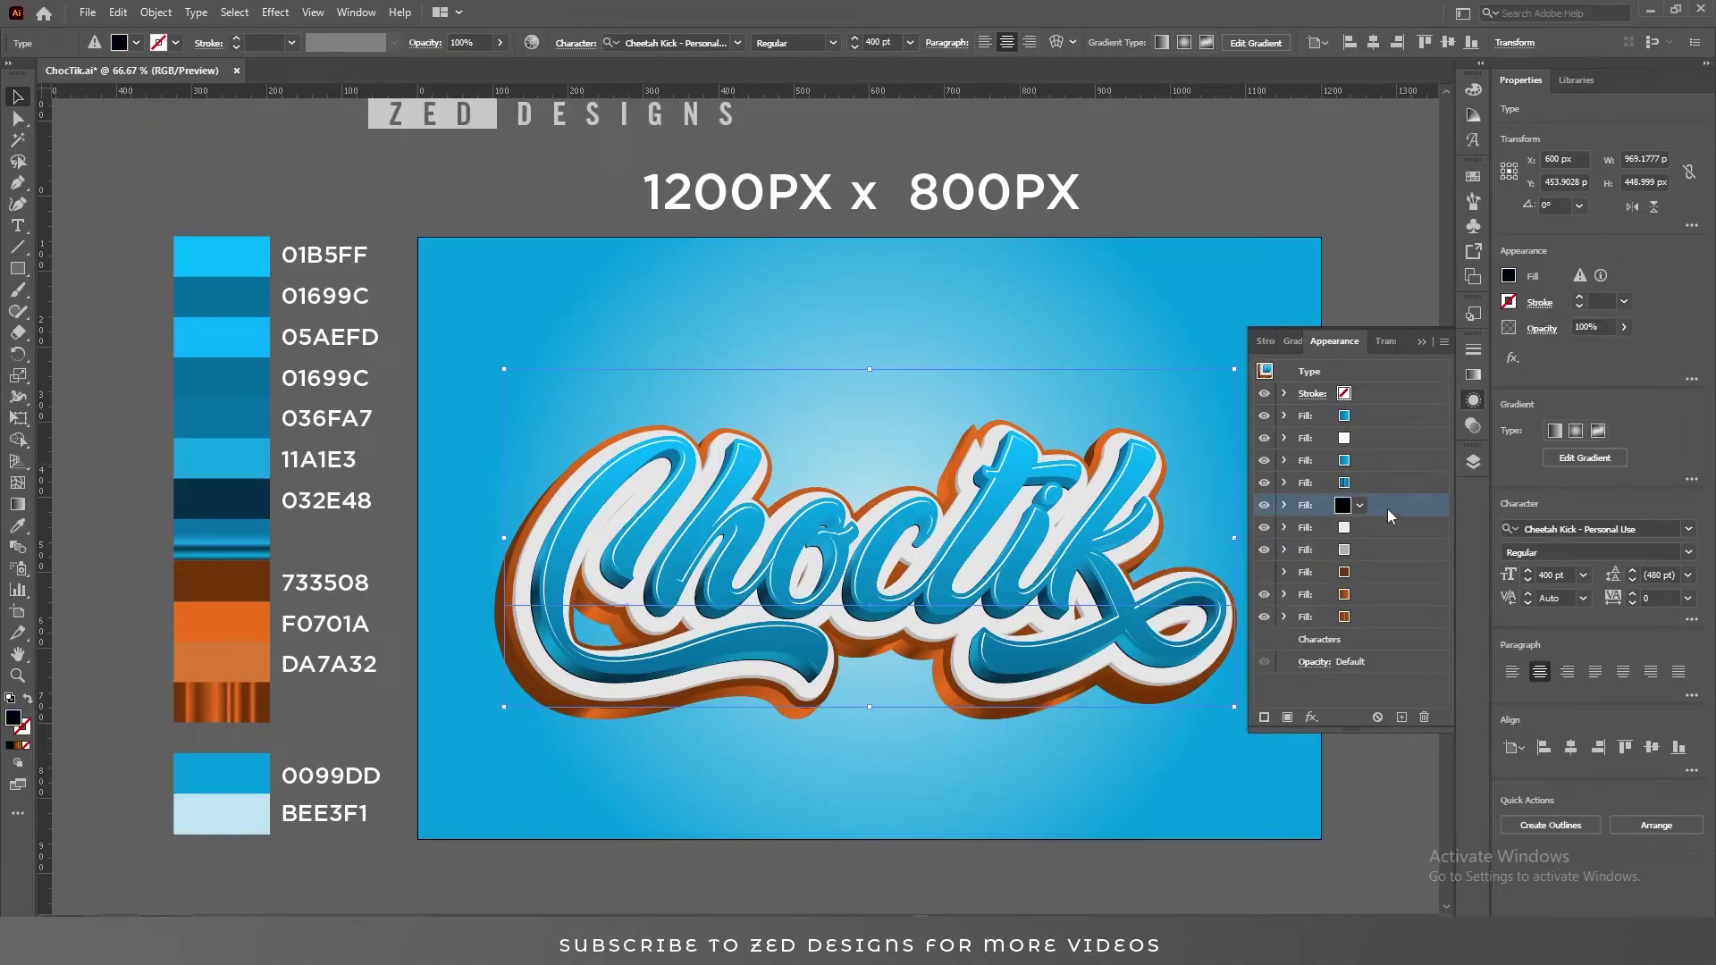
- Duplicate the black fill and set the upper copy to 25% opacity with Multiply blending
left_click(1402, 717)
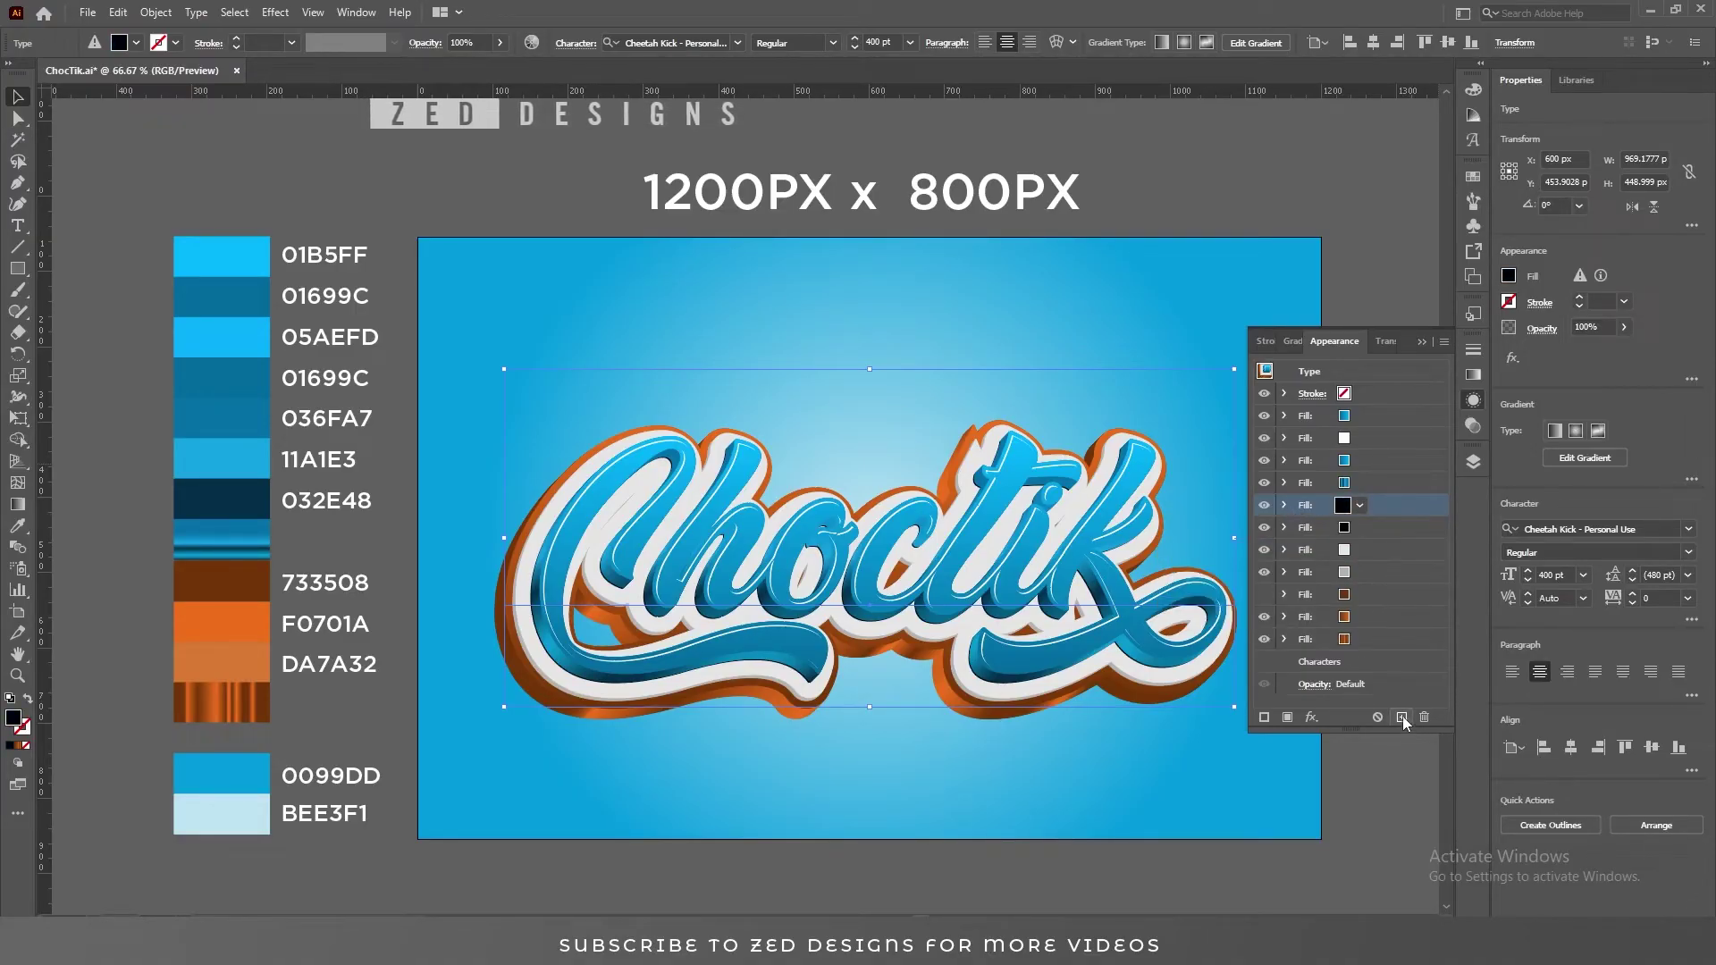
left_click(1285, 505)
left_click(1387, 525)
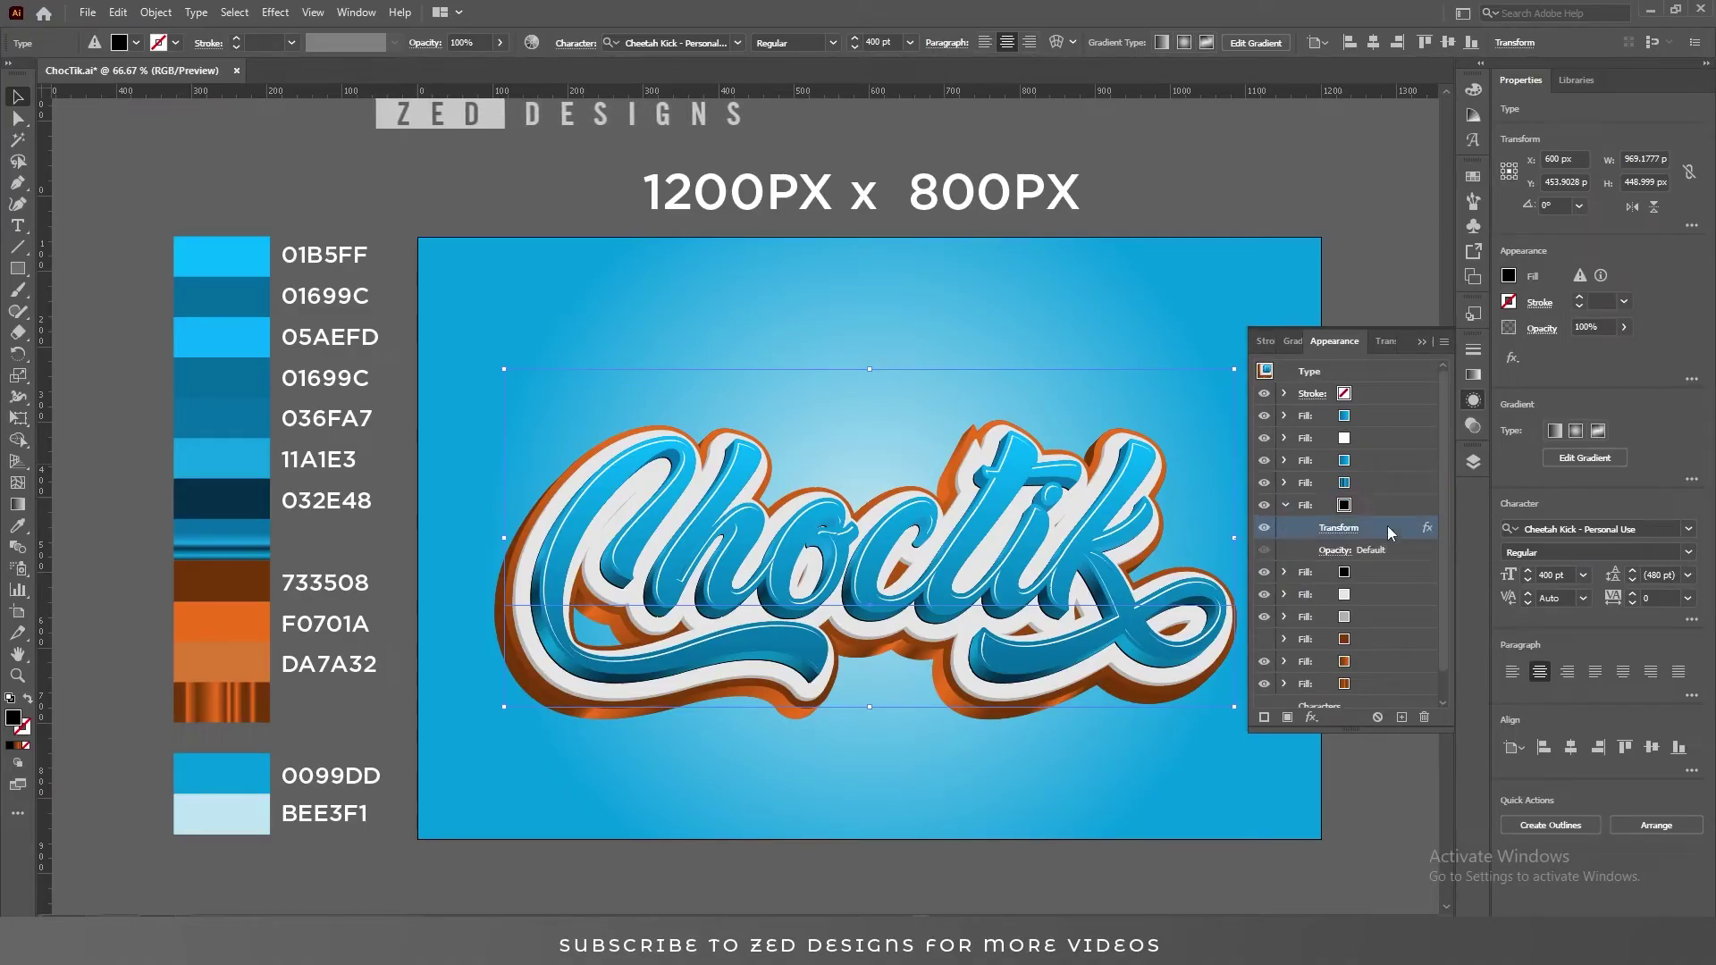
left_click(1335, 550)
type("25")
key("Tab")
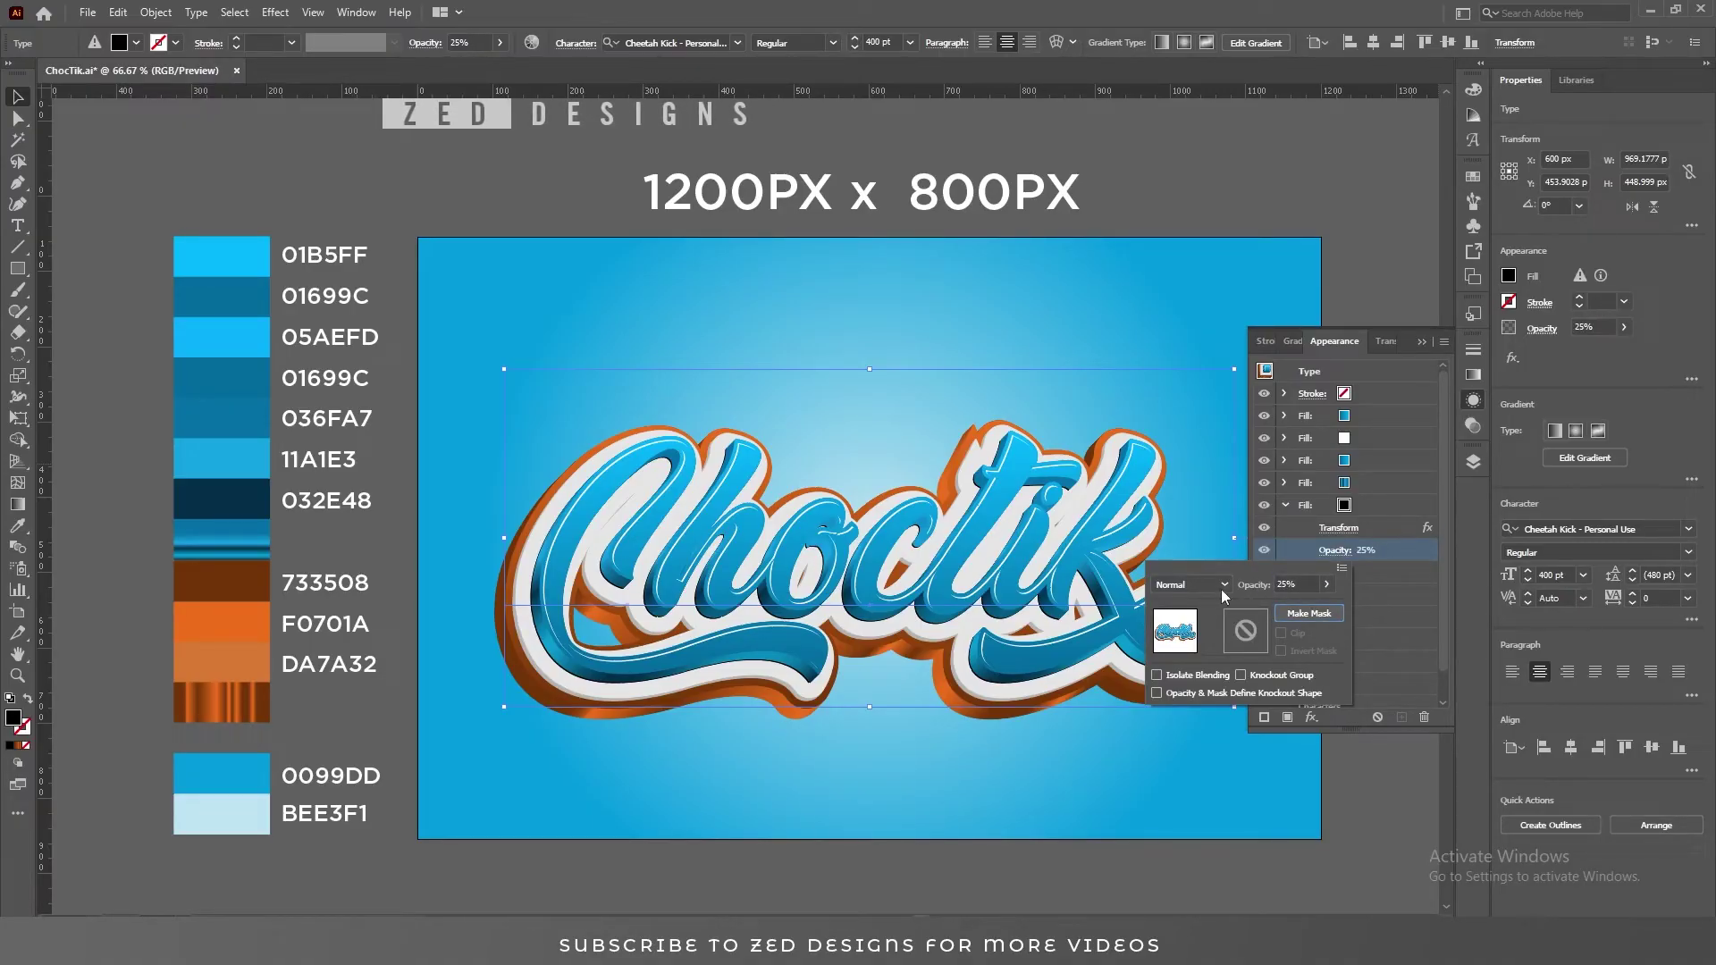
left_click(1190, 585)
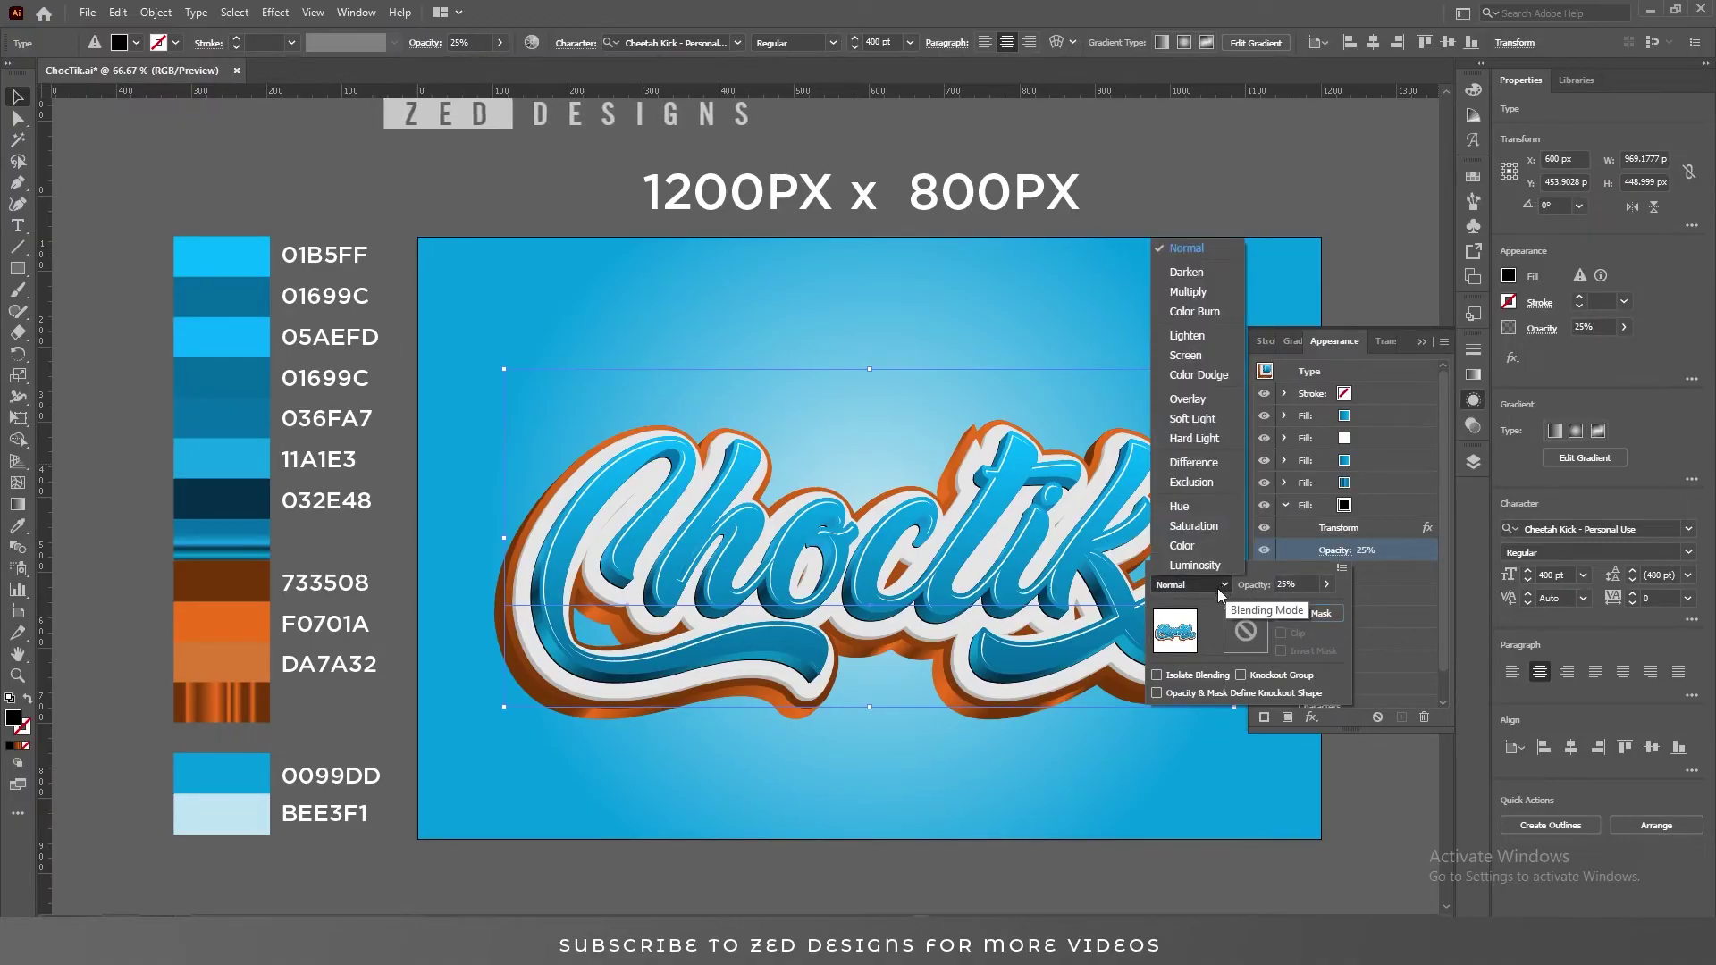
left_click(1188, 291)
left_click(1374, 507)
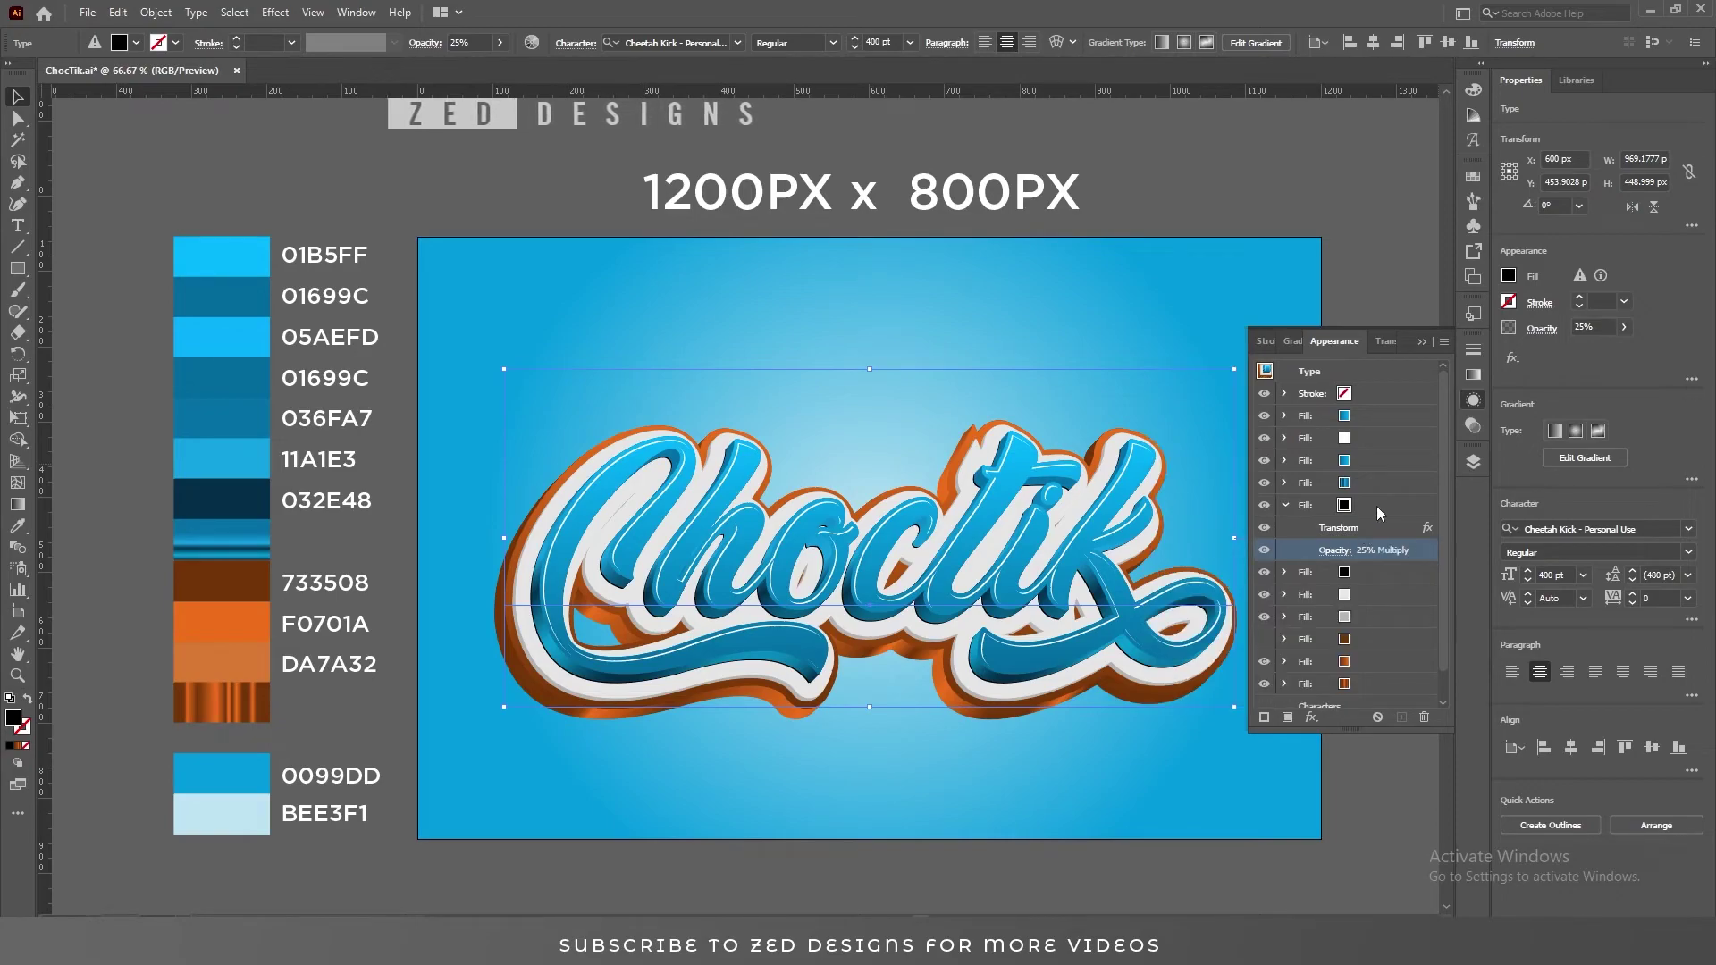
- Apply a Gaussian Blur with a 15-pixel radius to the lower of the two adjacent black fills
left_click(1376, 506)
left_click(1286, 505)
left_click(1373, 527)
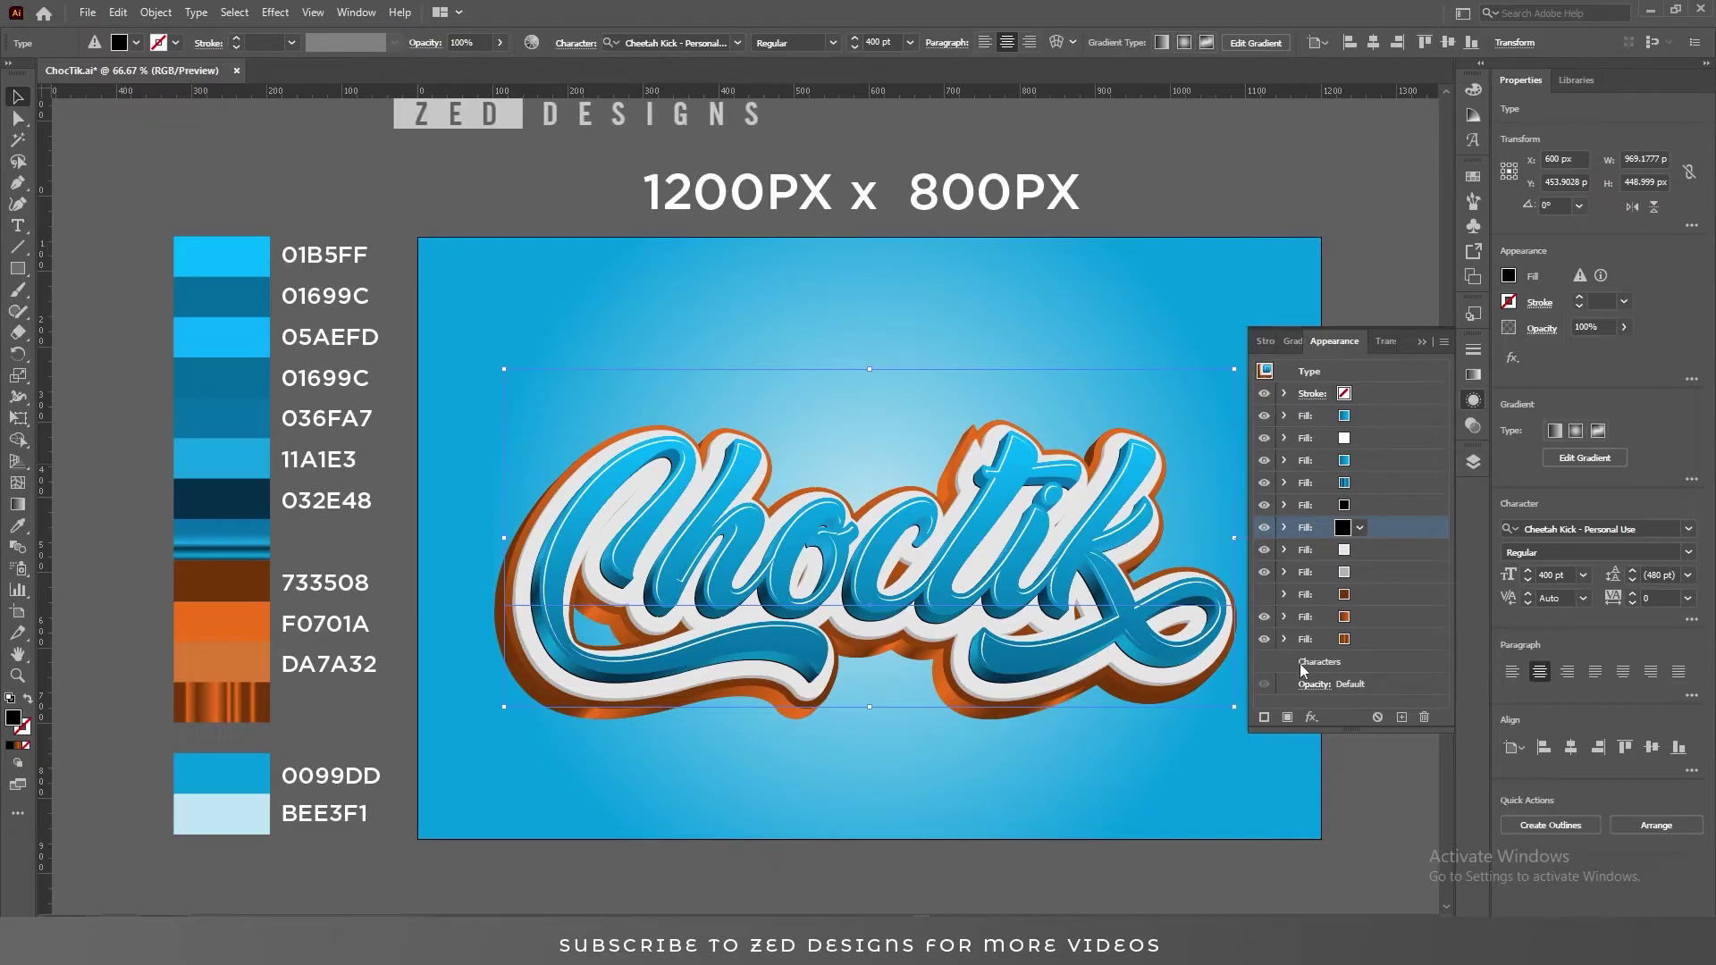
left_click(1311, 718)
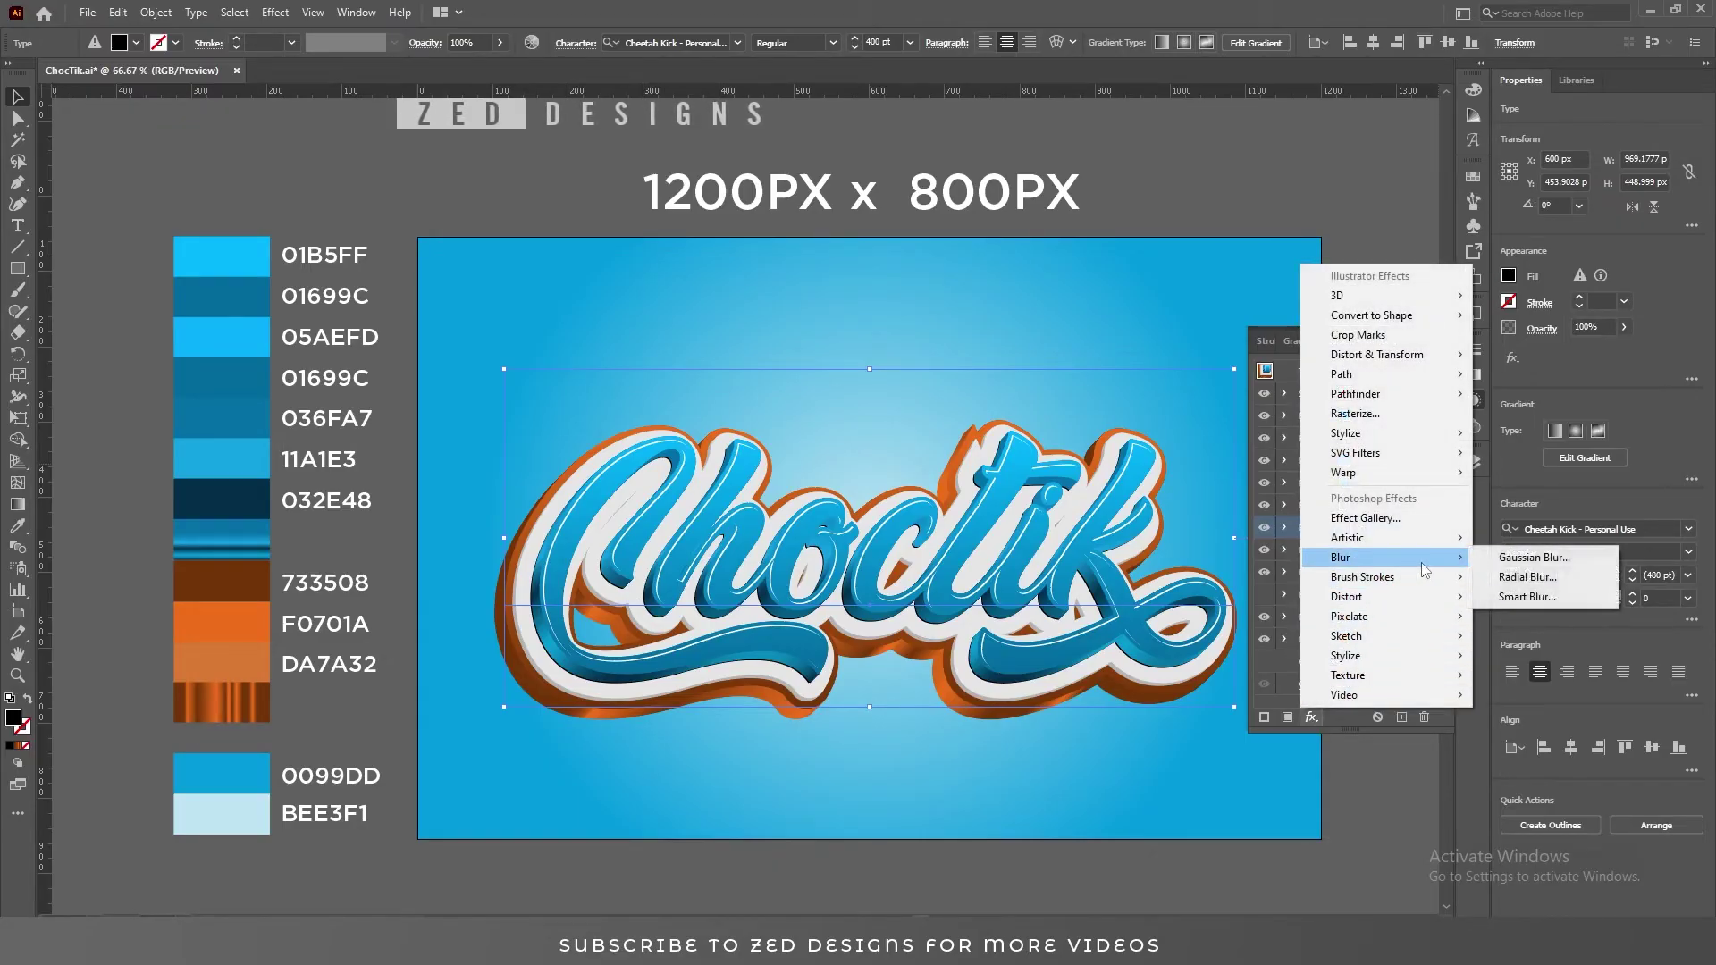
left_click(1510, 557)
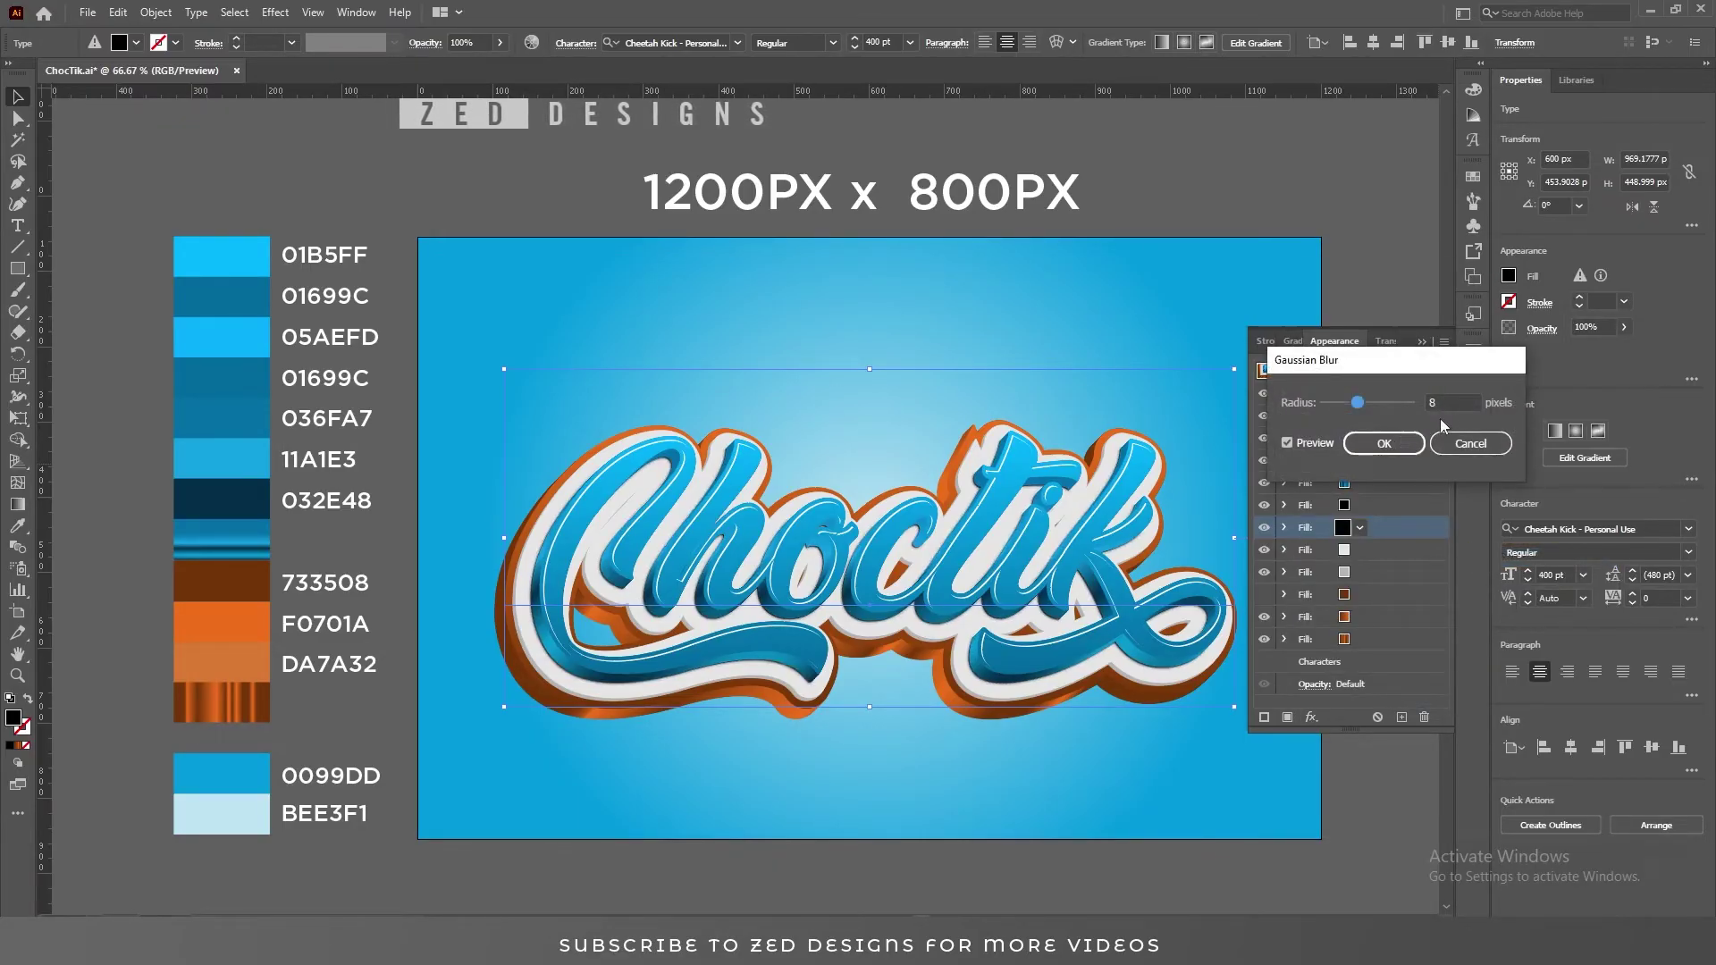
double_click(1447, 402)
type("15")
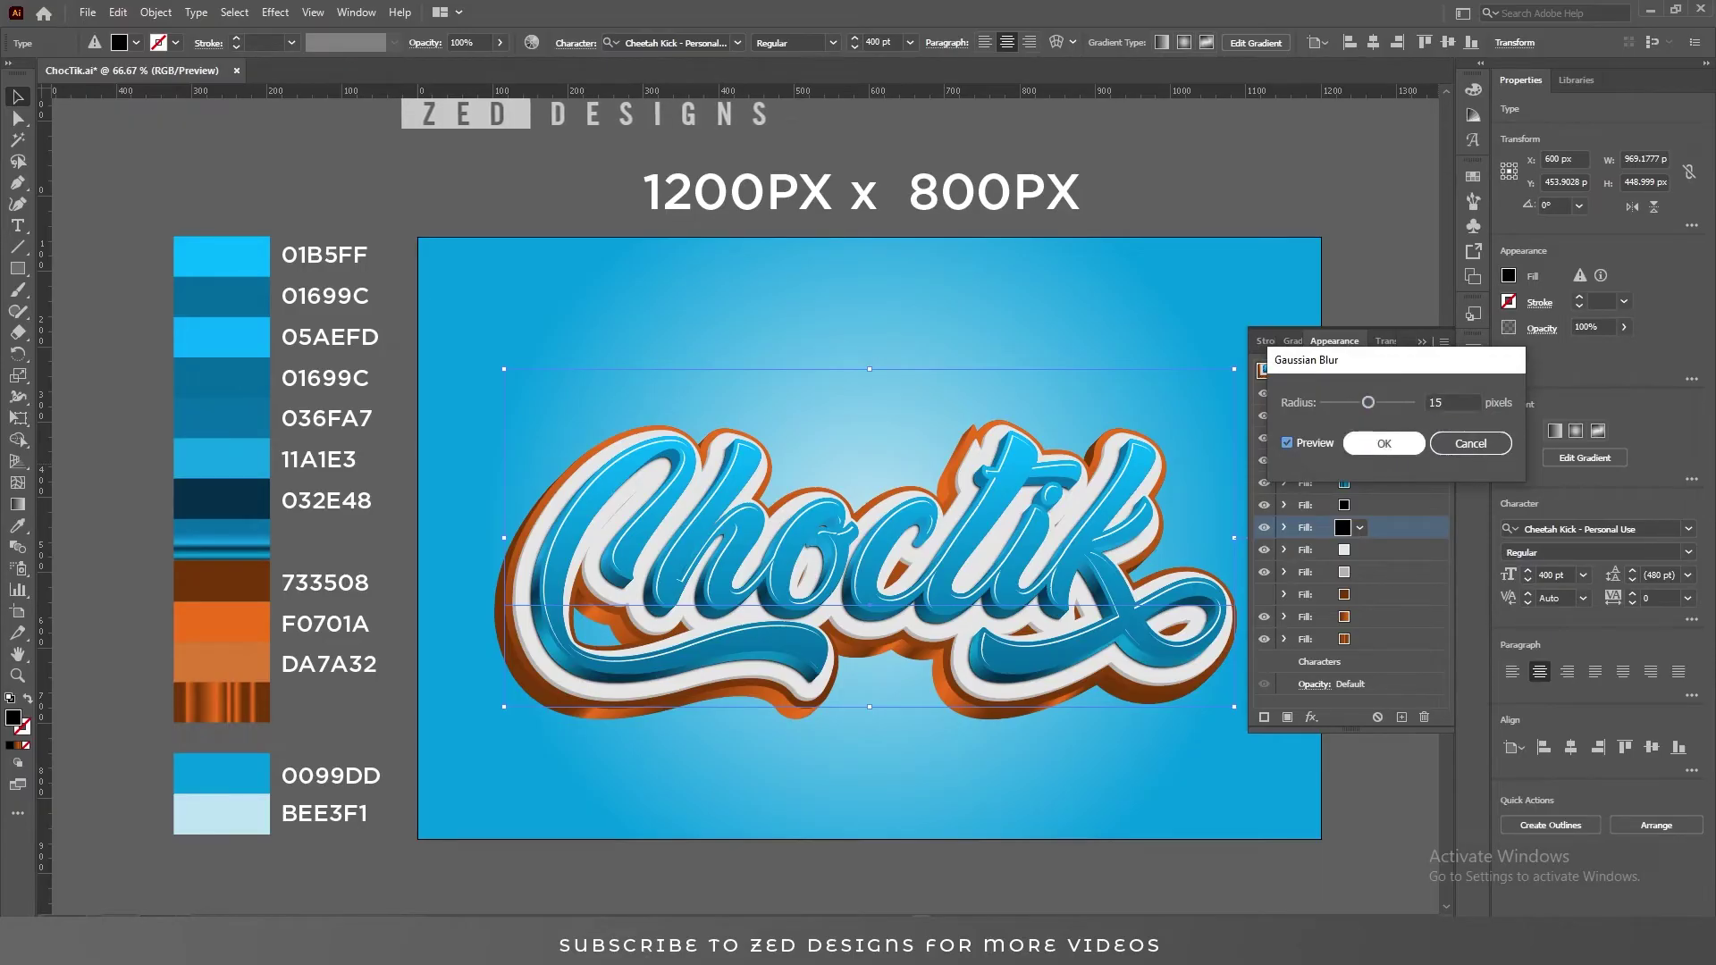
left_click(1372, 444)
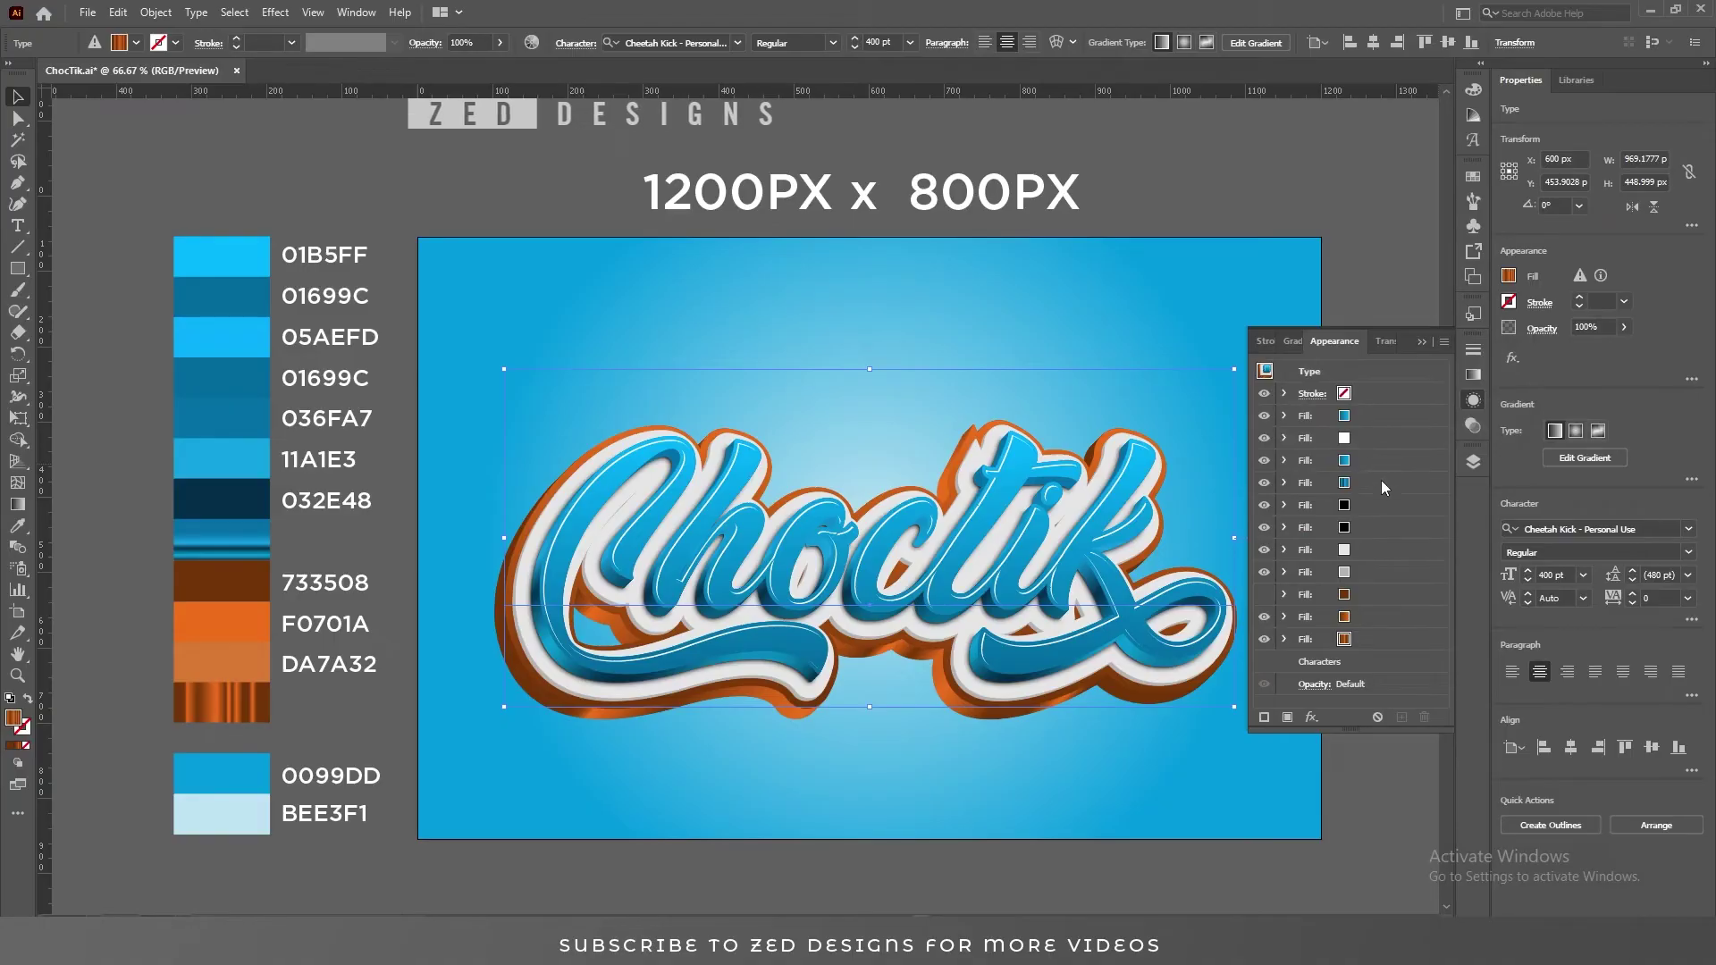
- Show the hidden dark brown fill beneath the grey one and recolour it with the black swatch
left_click(1363, 590)
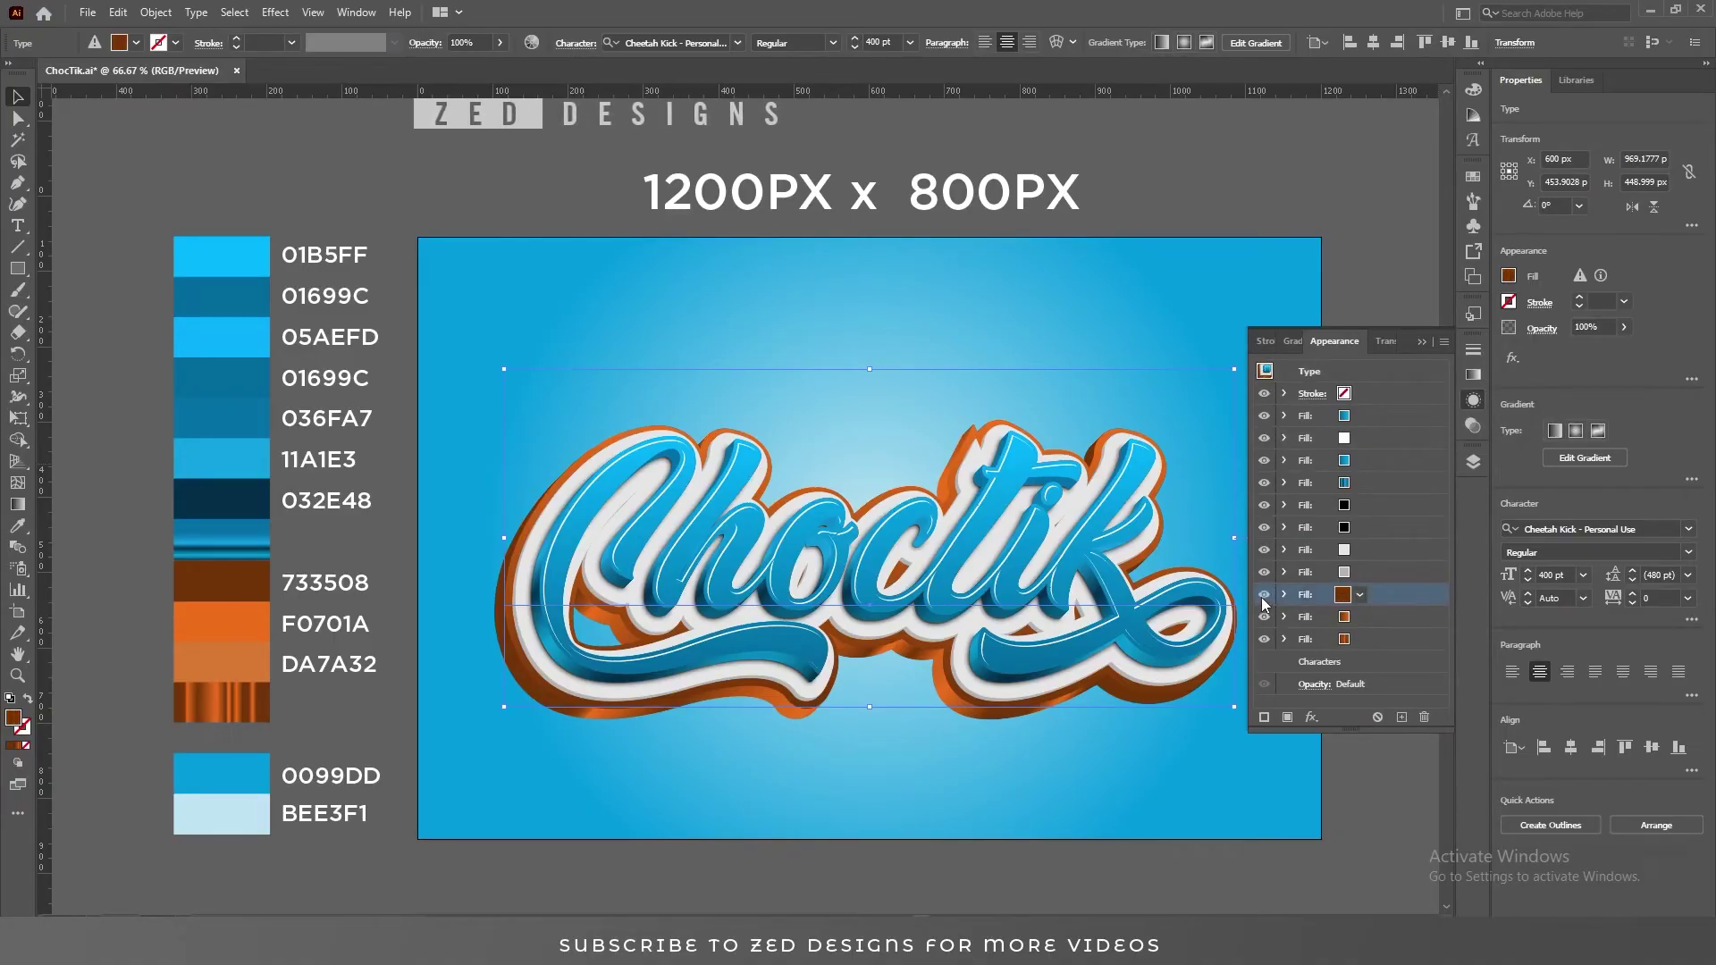
left_click(1359, 594)
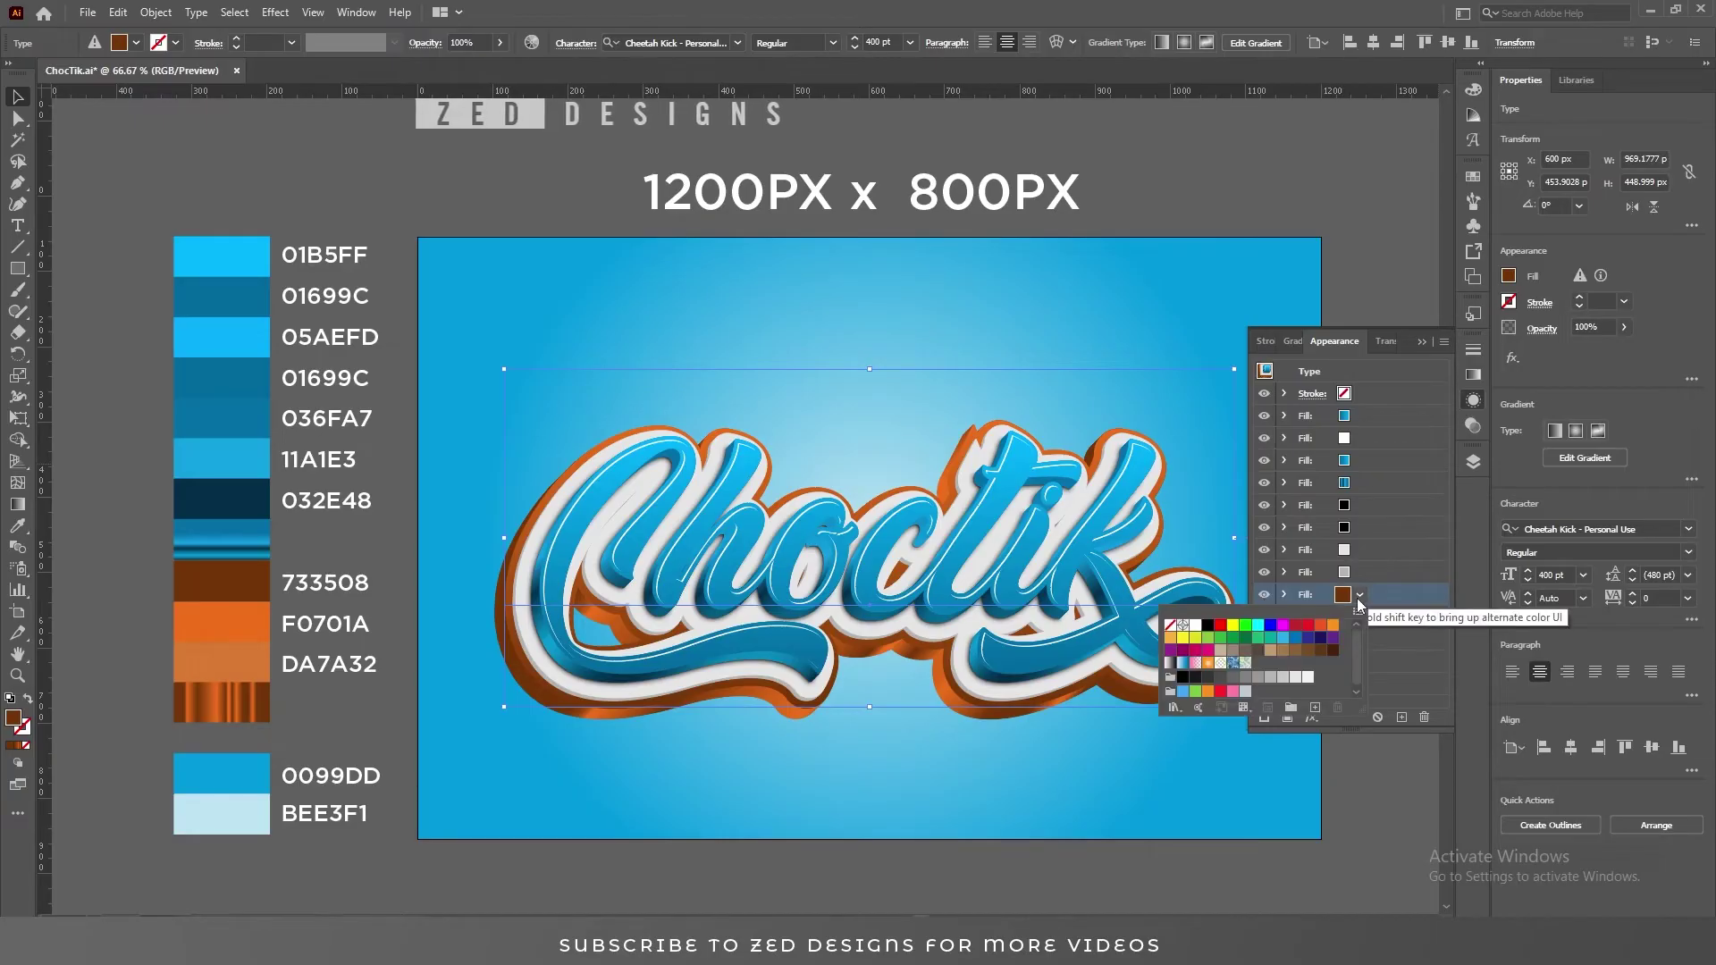
left_click(1205, 625)
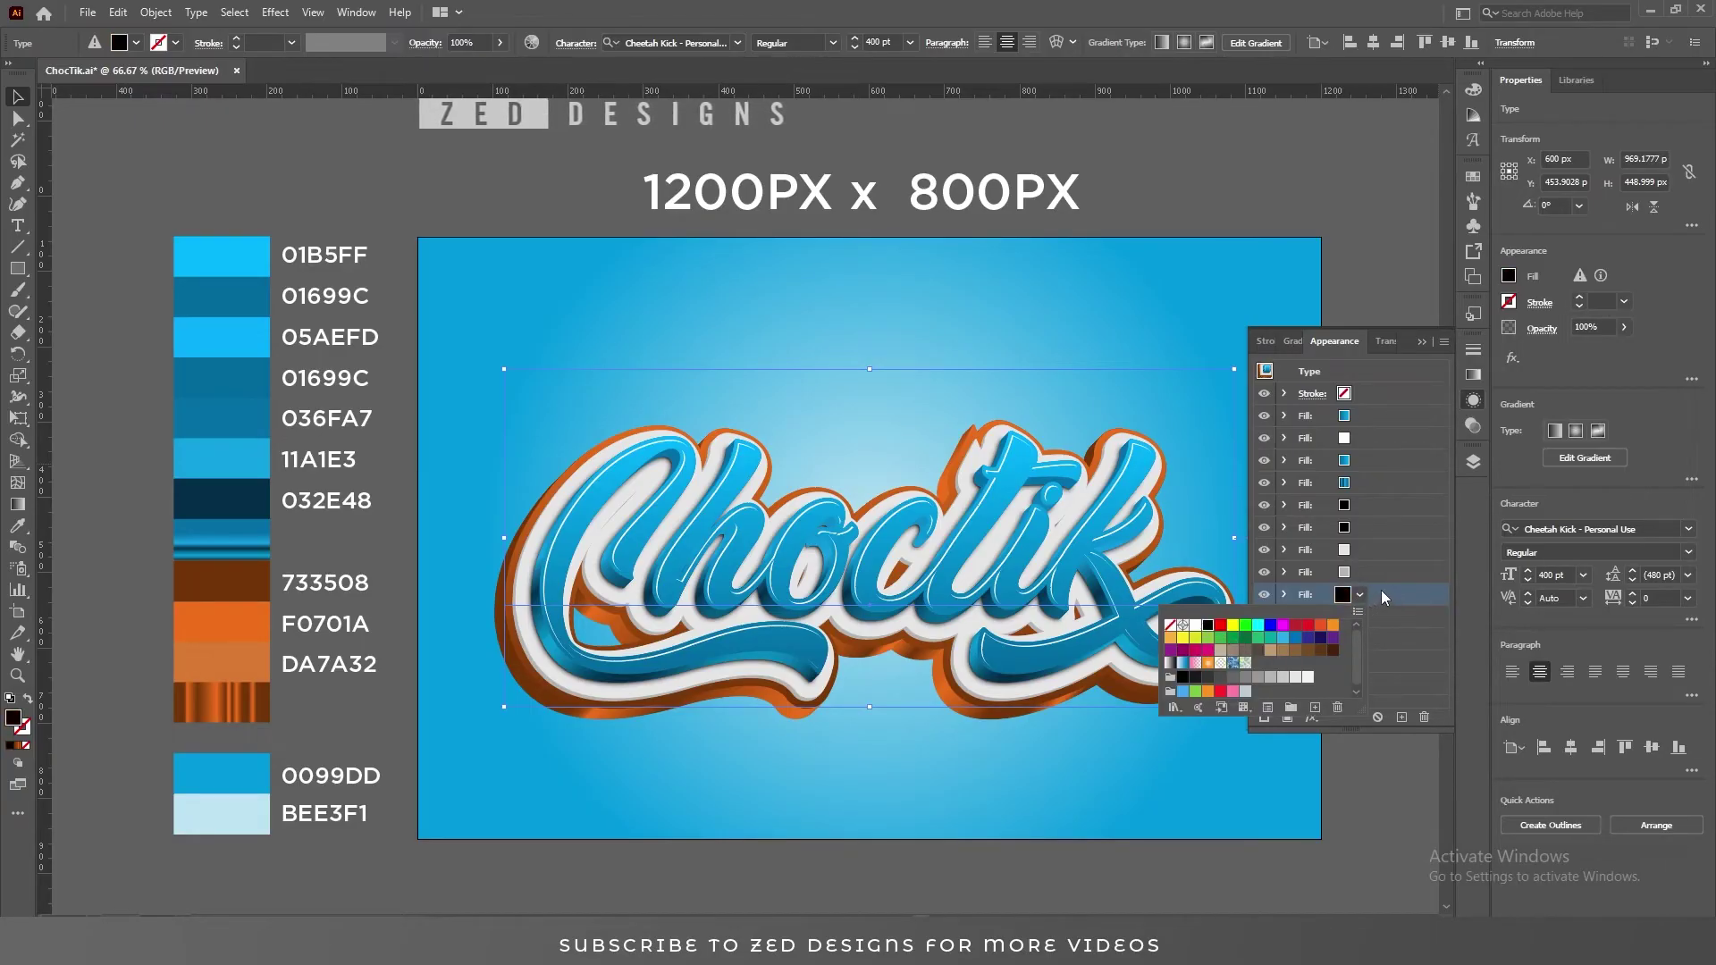
left_click(1381, 593)
- Set the black fill beneath the grey one to 50% opacity with Multiply blending
left_click(1284, 594)
left_click(1331, 661)
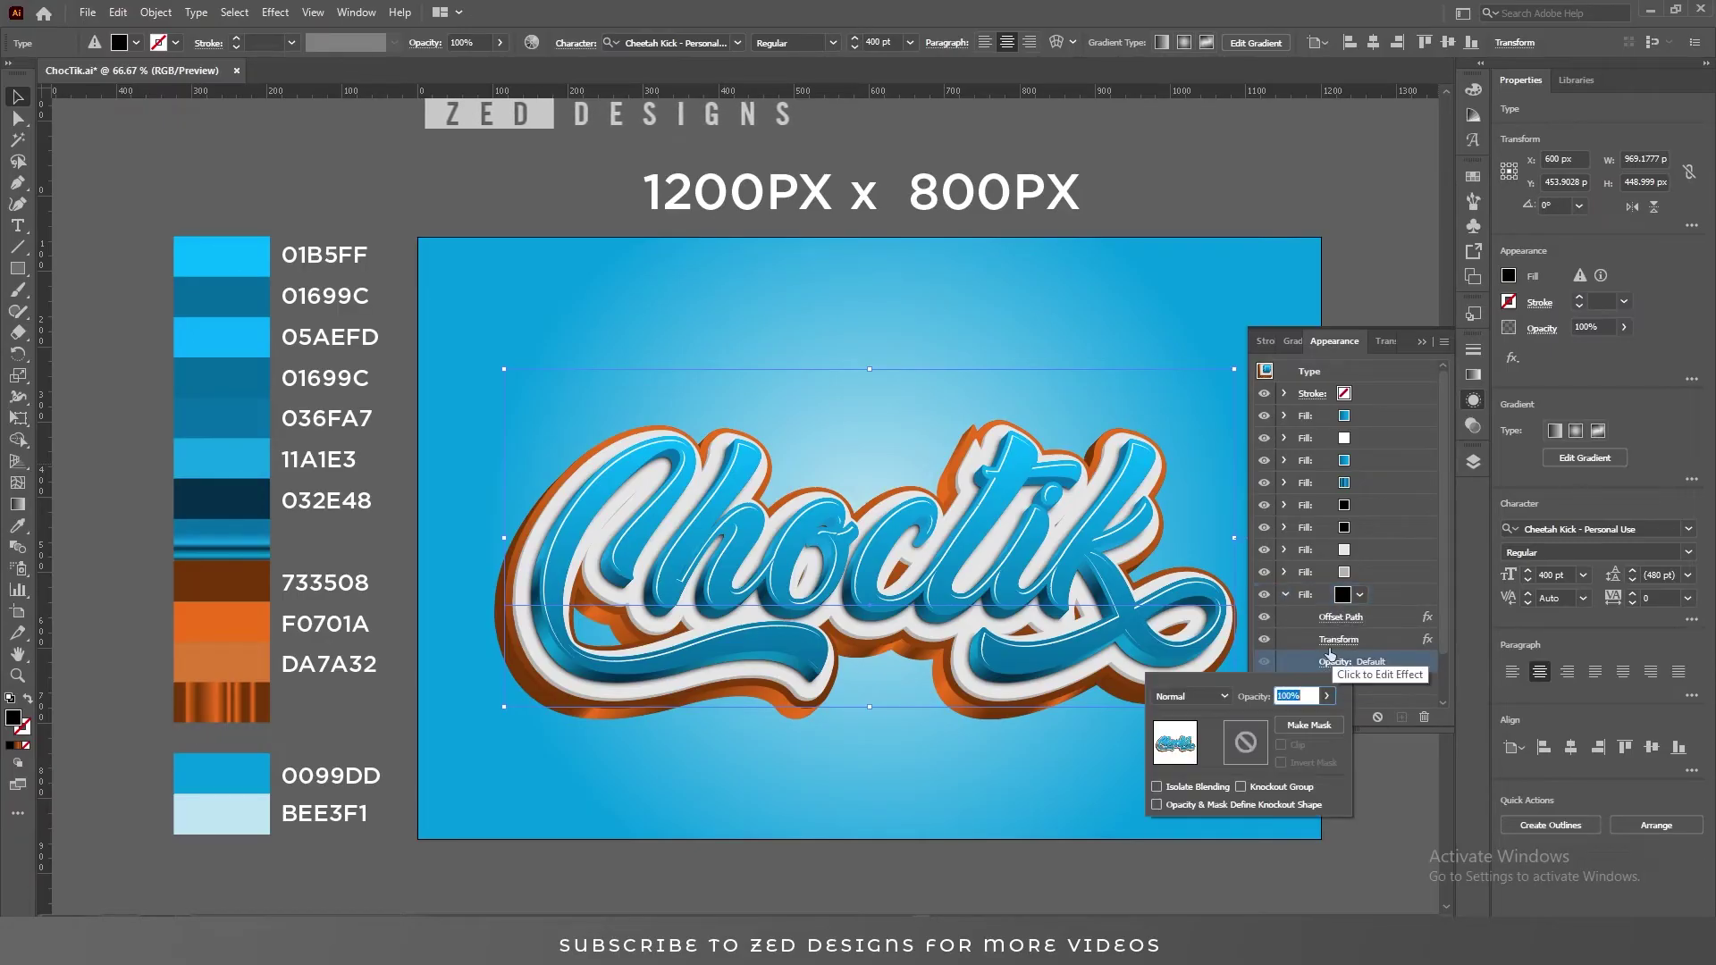
type("50")
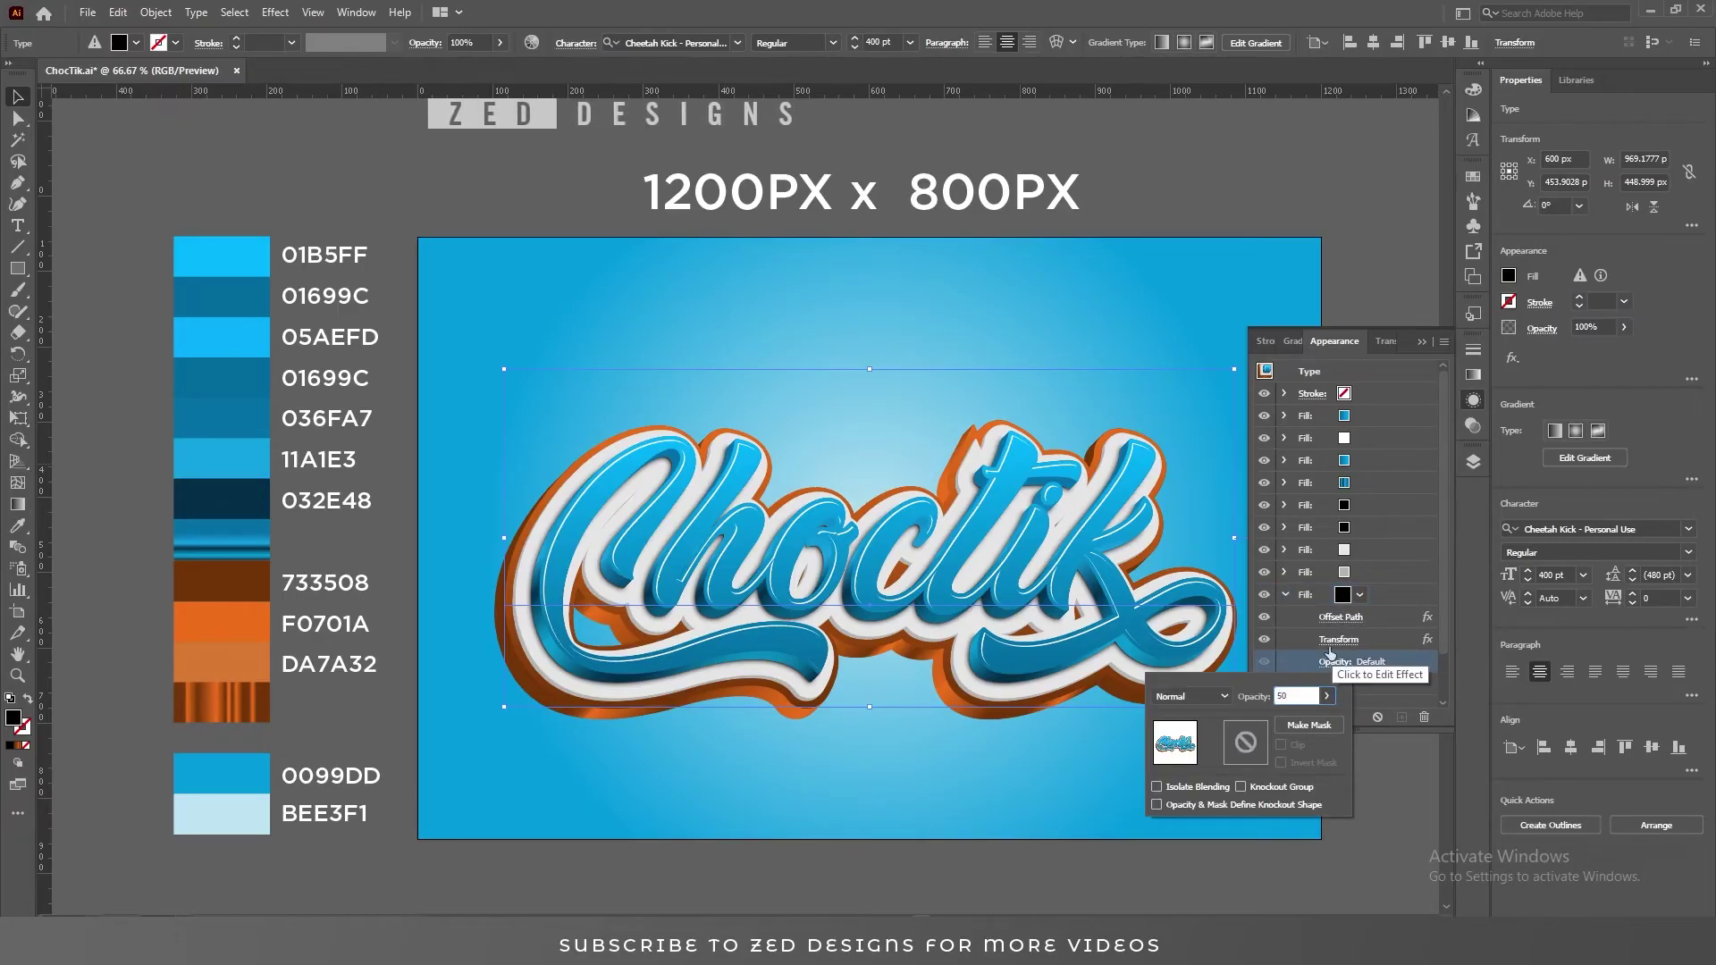
key("Return")
left_click(1200, 700)
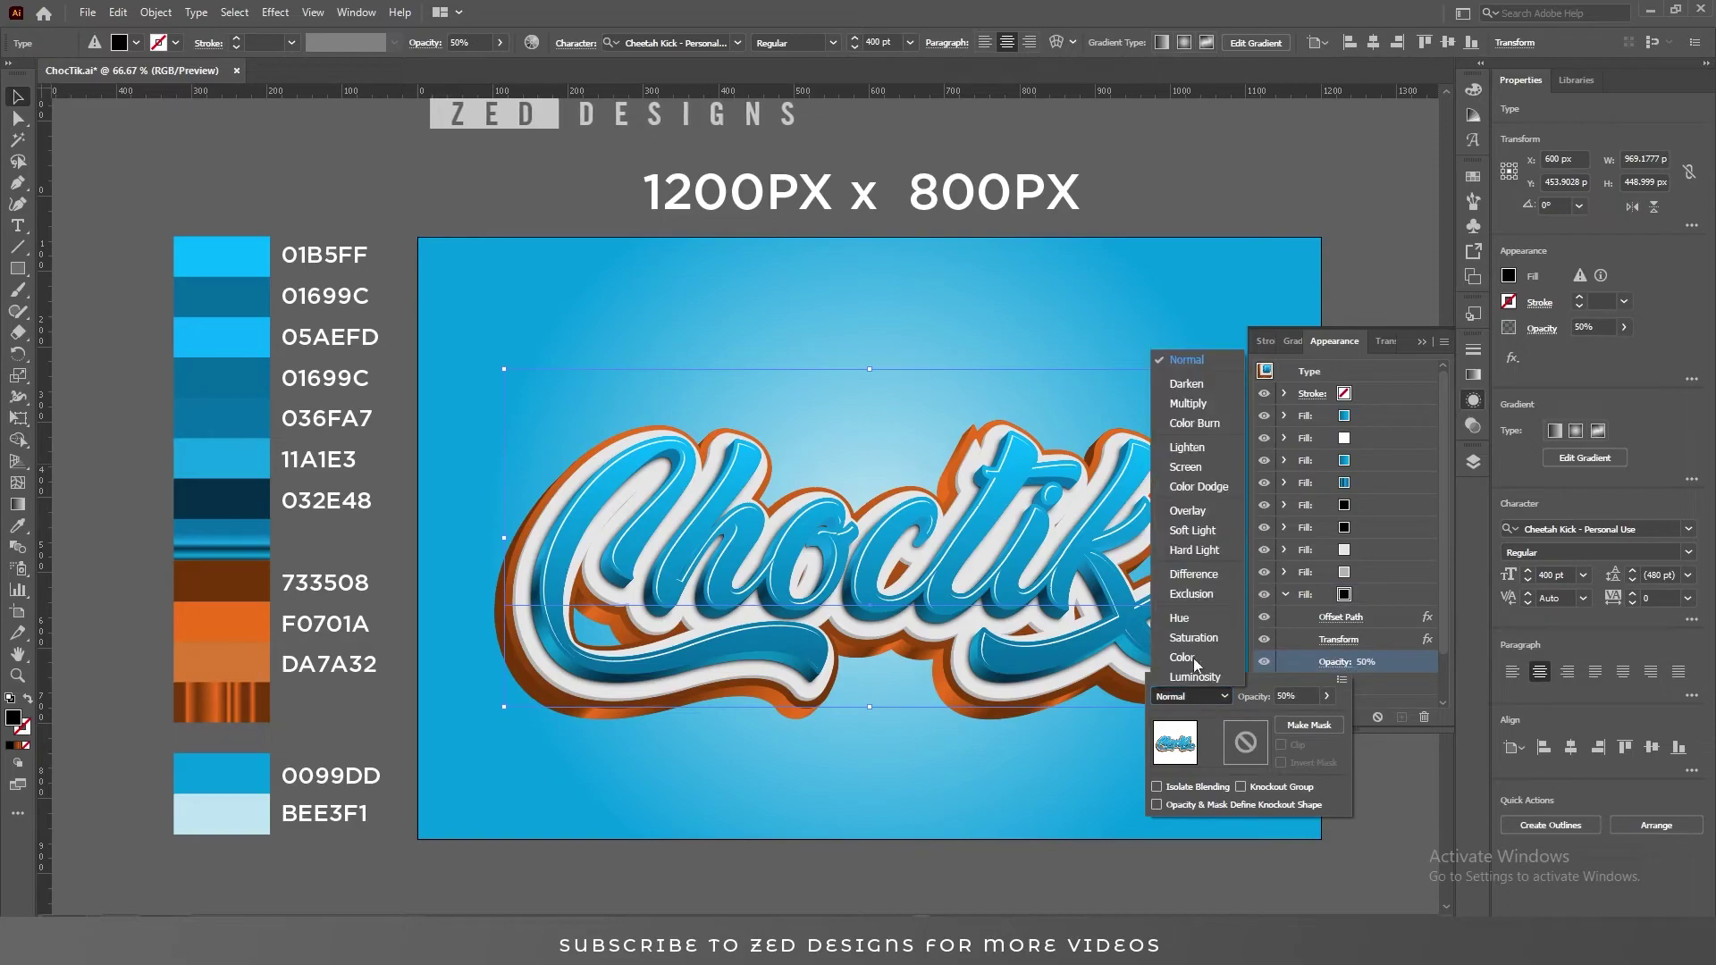
left_click(1192, 402)
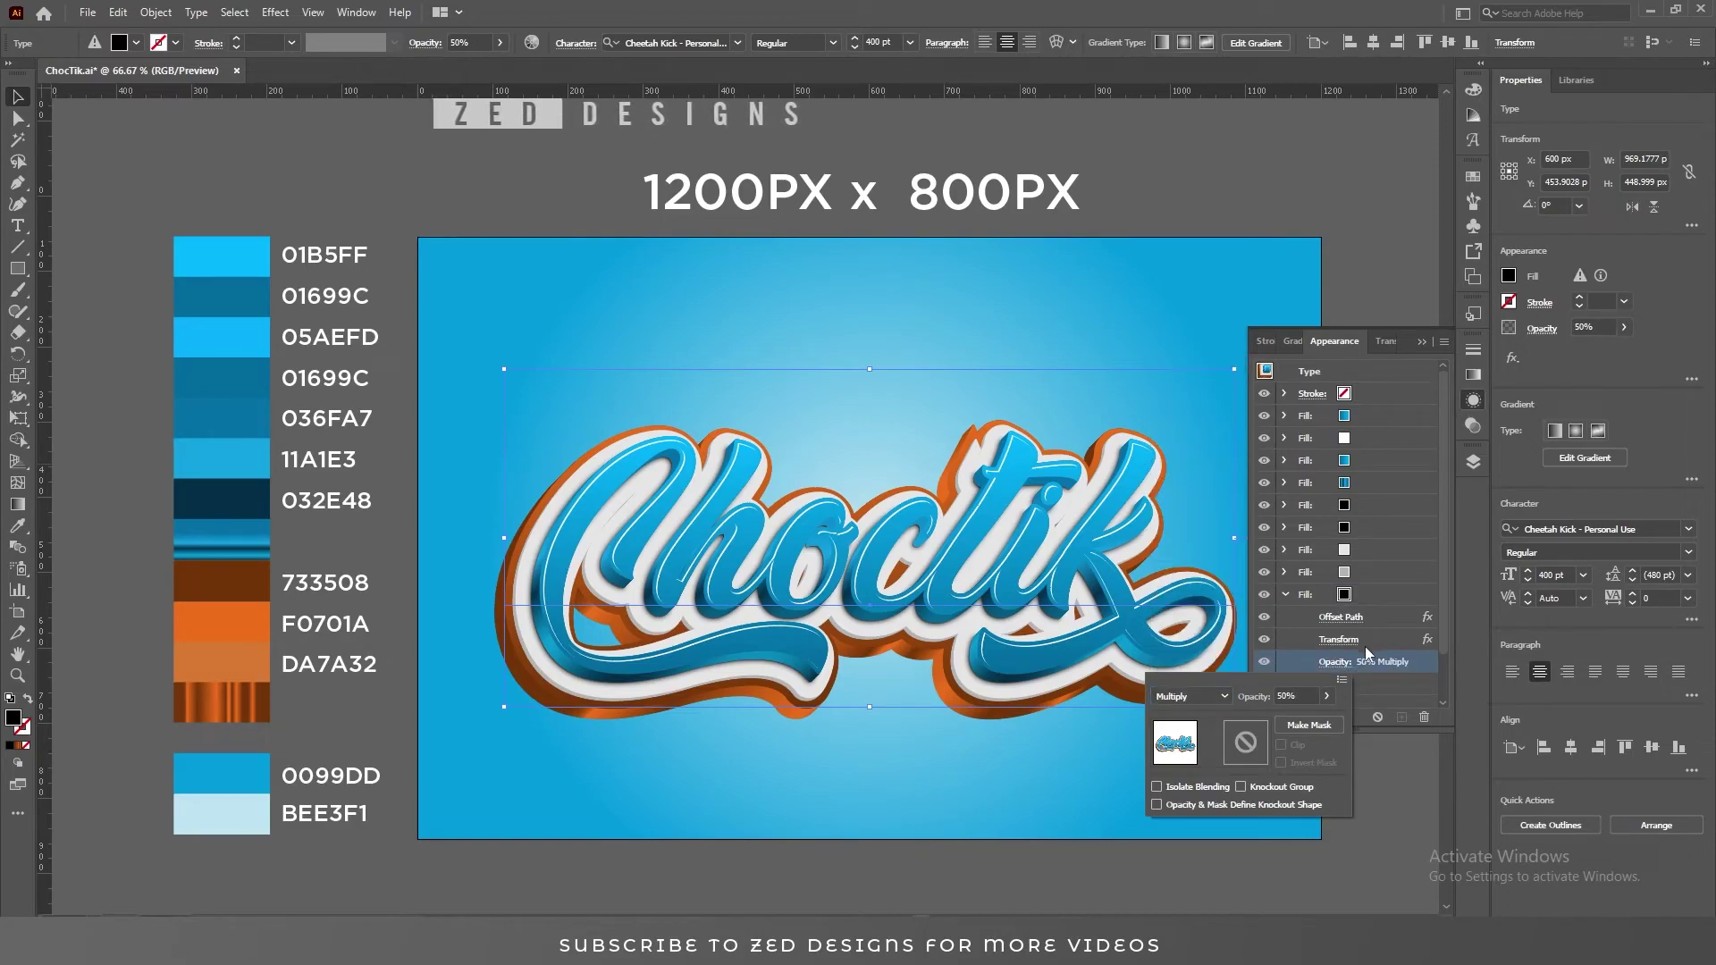
left_click(1295, 596)
left_click(1388, 599)
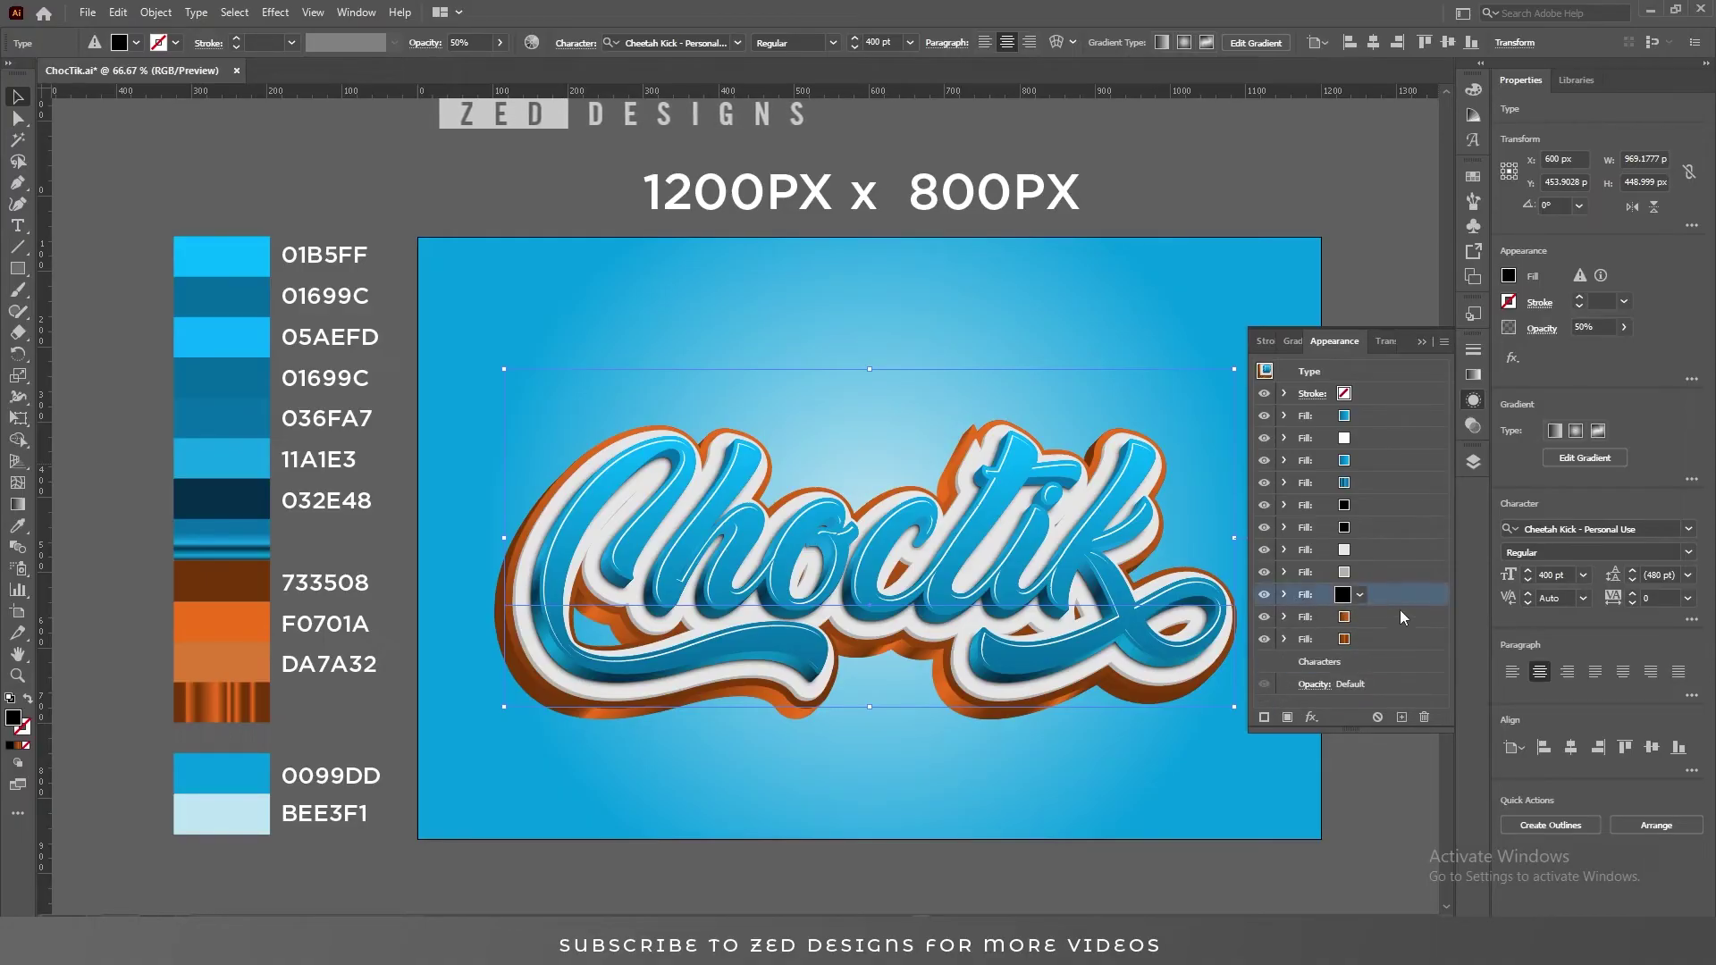
- Duplicate the smooth orange-brown gradient fill and recolour the lower copy with the DA7A32 sample
left_click(1379, 619)
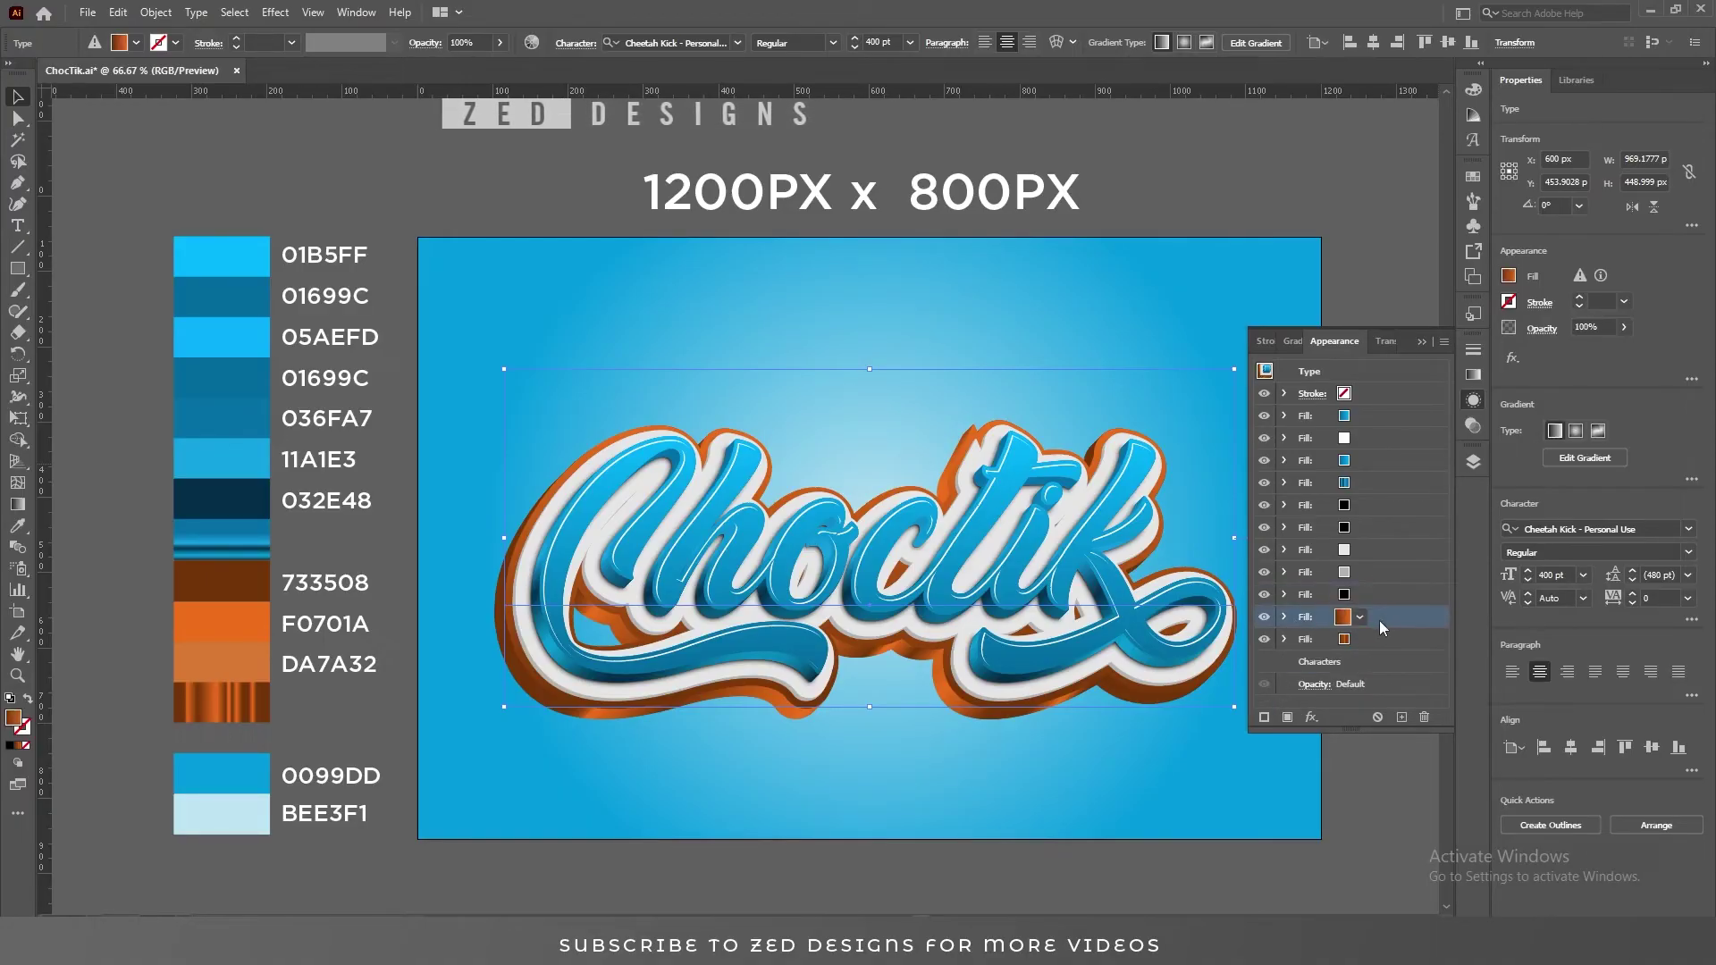
left_click(1403, 717)
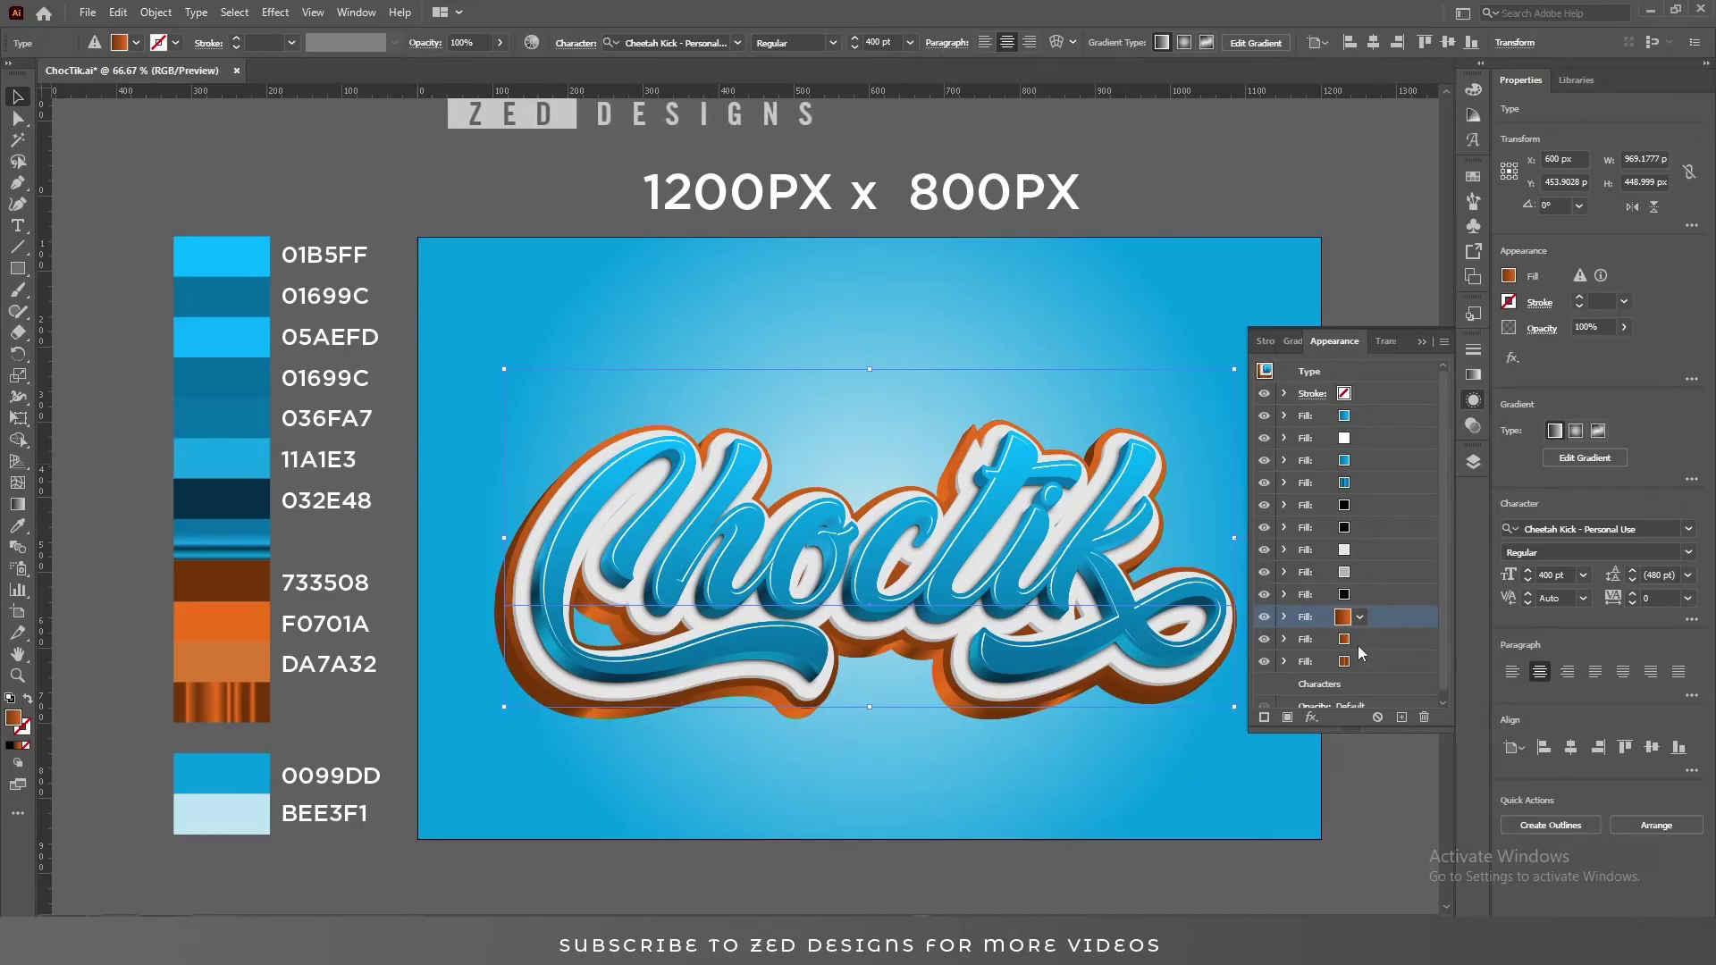
left_click(1365, 639)
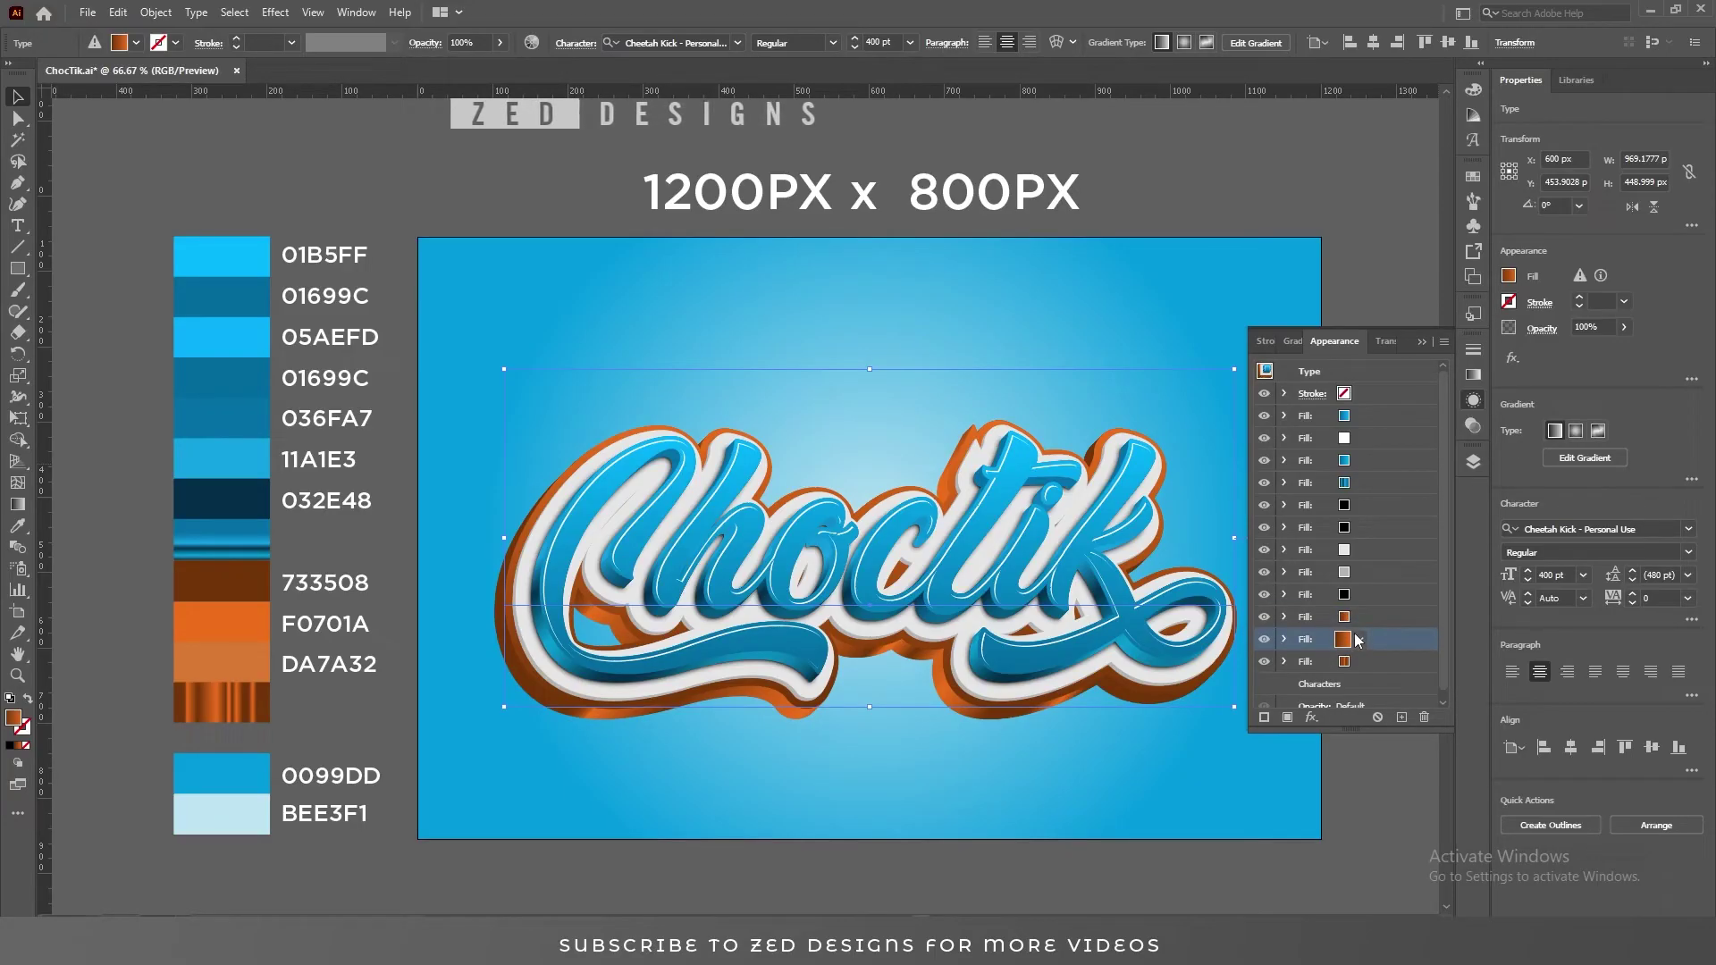
left_click(1359, 641)
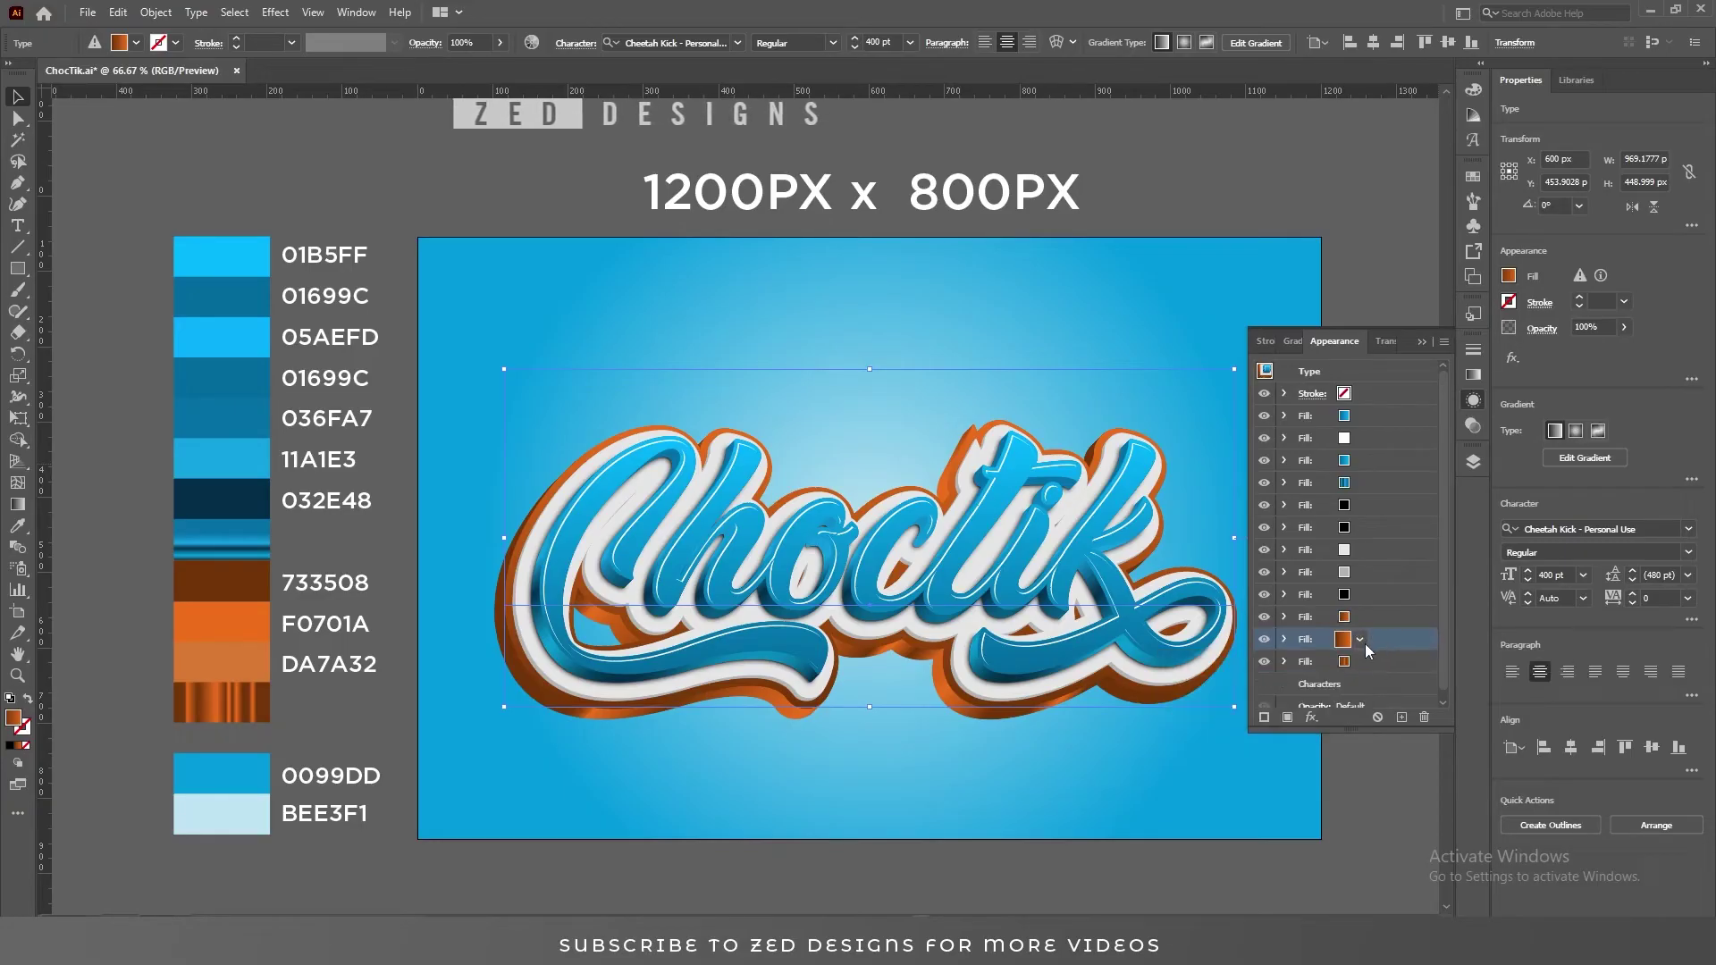
left_click(17, 527)
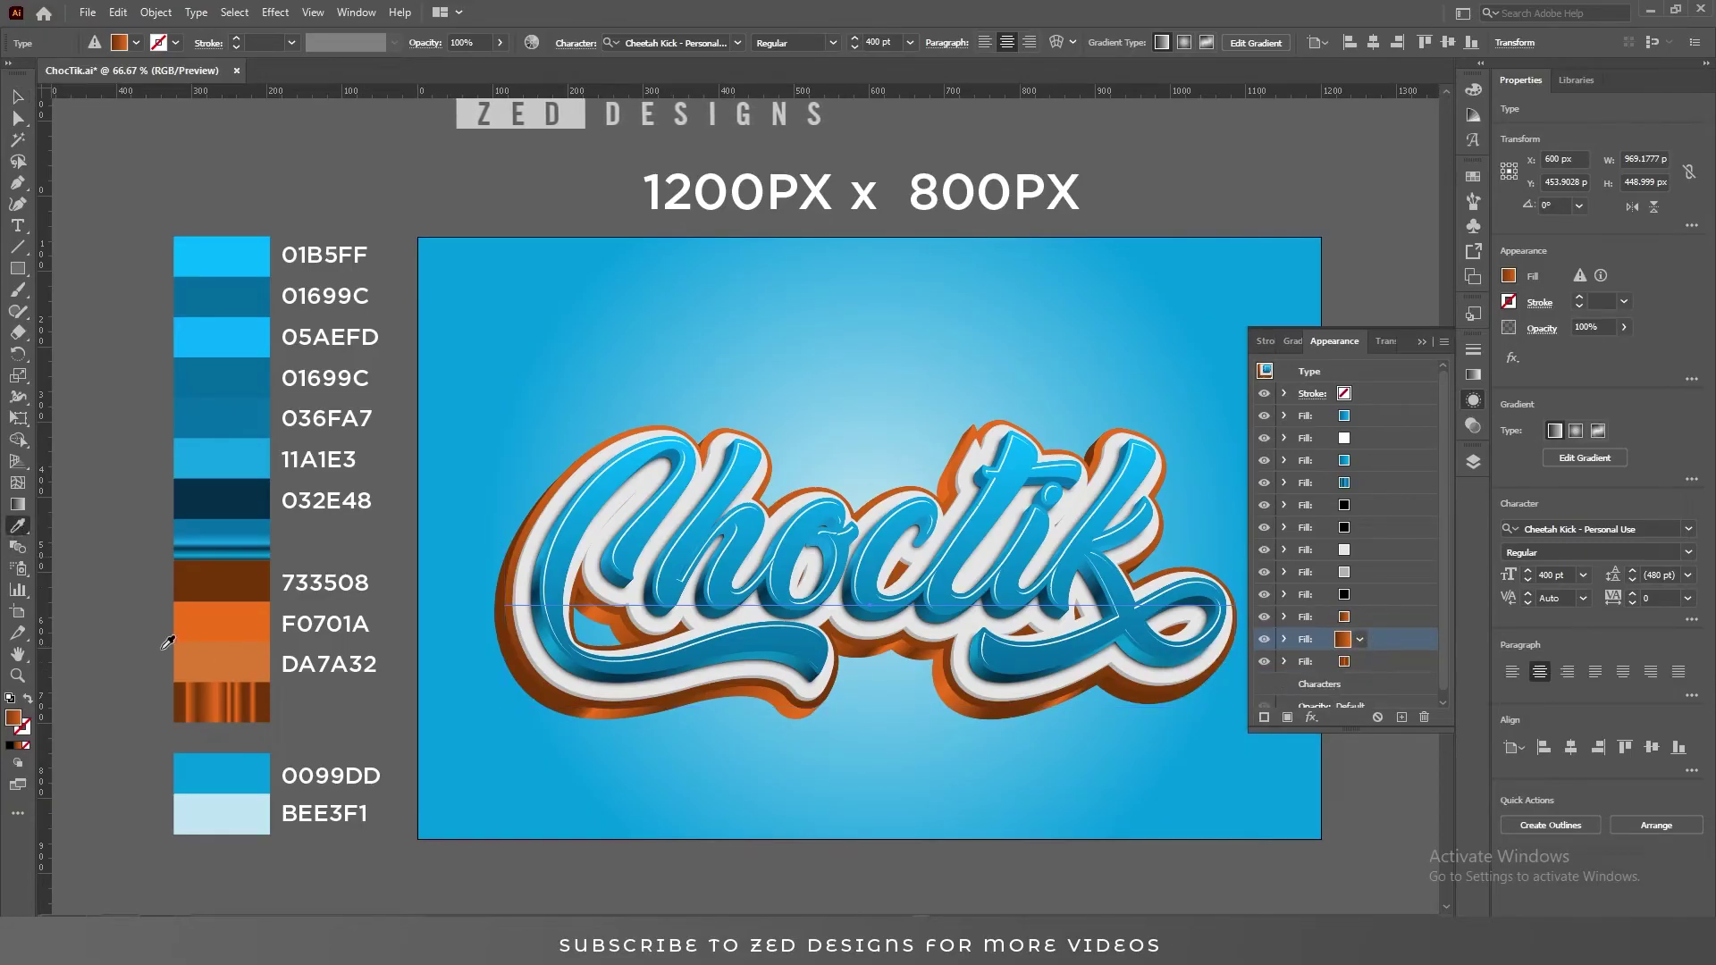
left_click(204, 653)
key("v")
- Set the DA7A32 fill's Transform effect to move -17 px horizontally and 17 px vertically
left_click(1285, 638)
scroll(1315, 626, "down", 1)
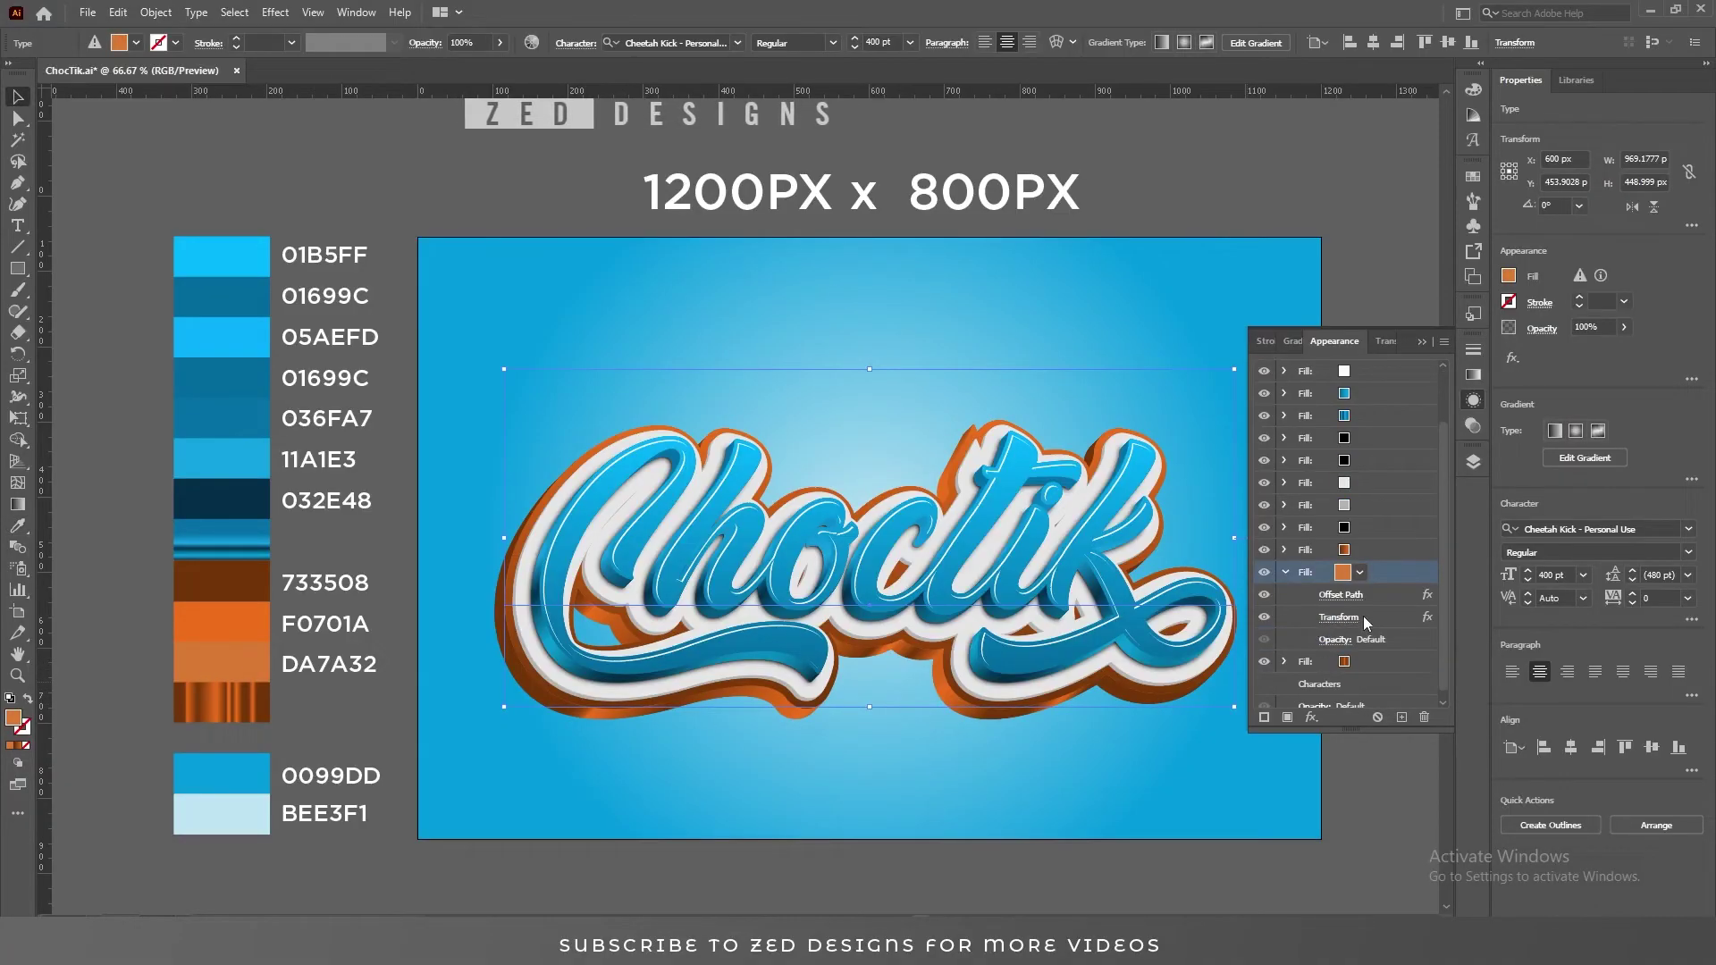
left_click(1344, 620)
left_click(1344, 620)
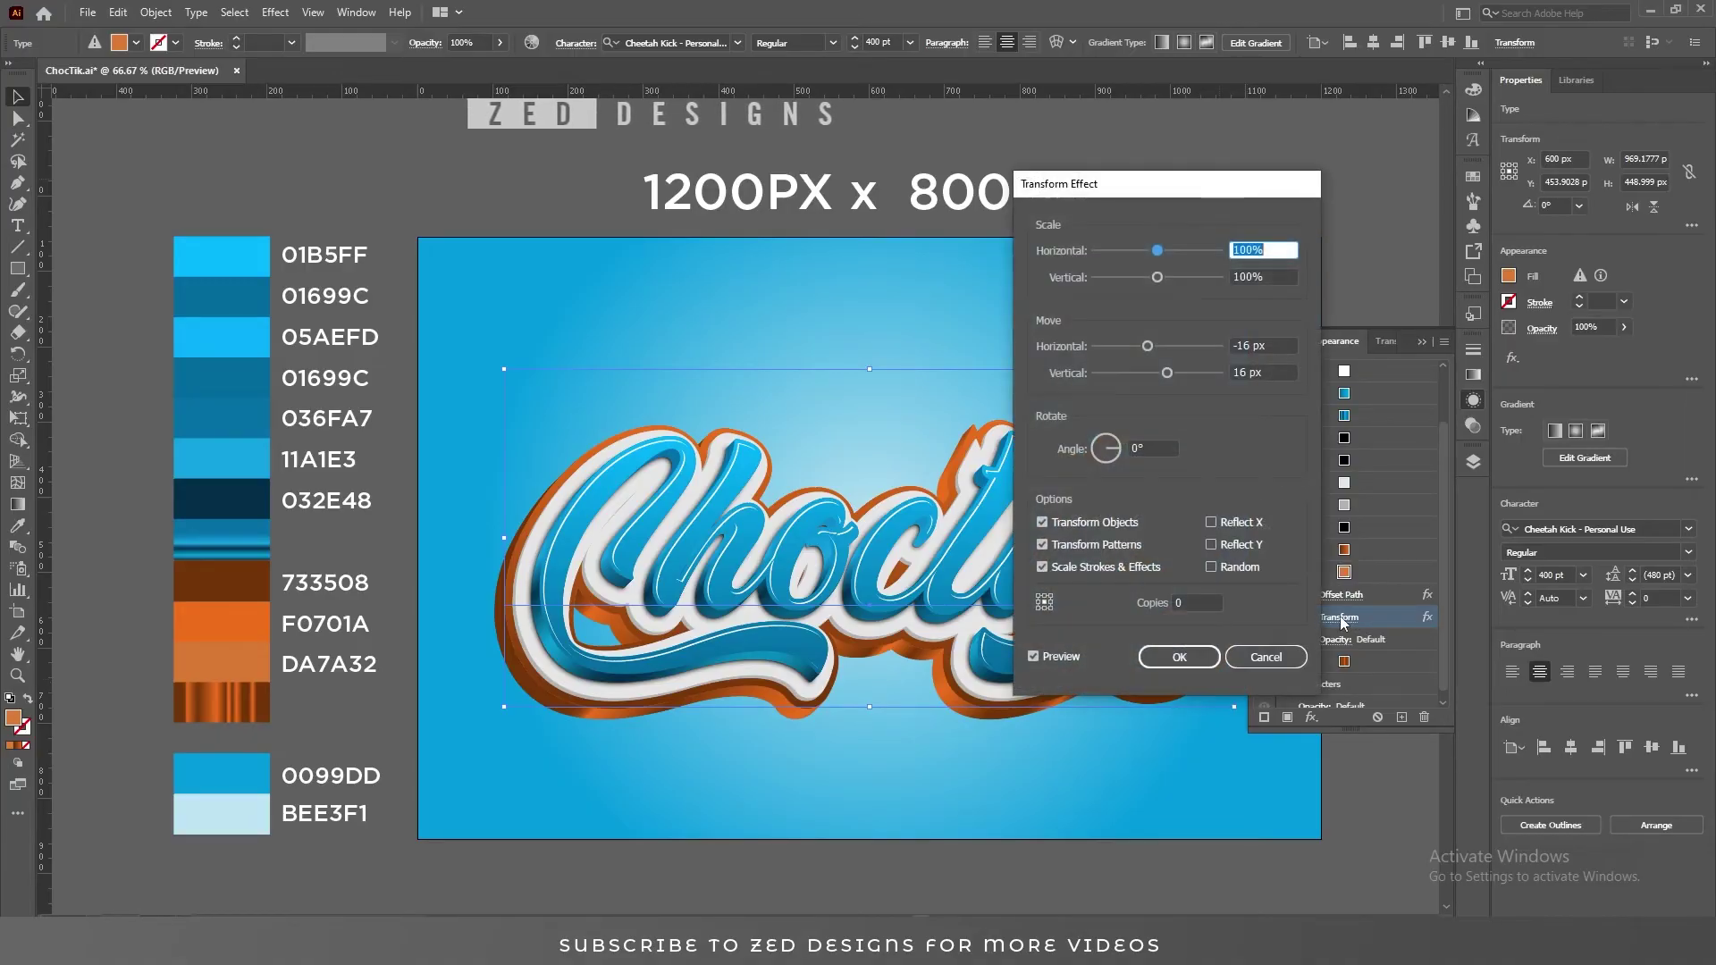
left_click(1279, 346)
type("-17")
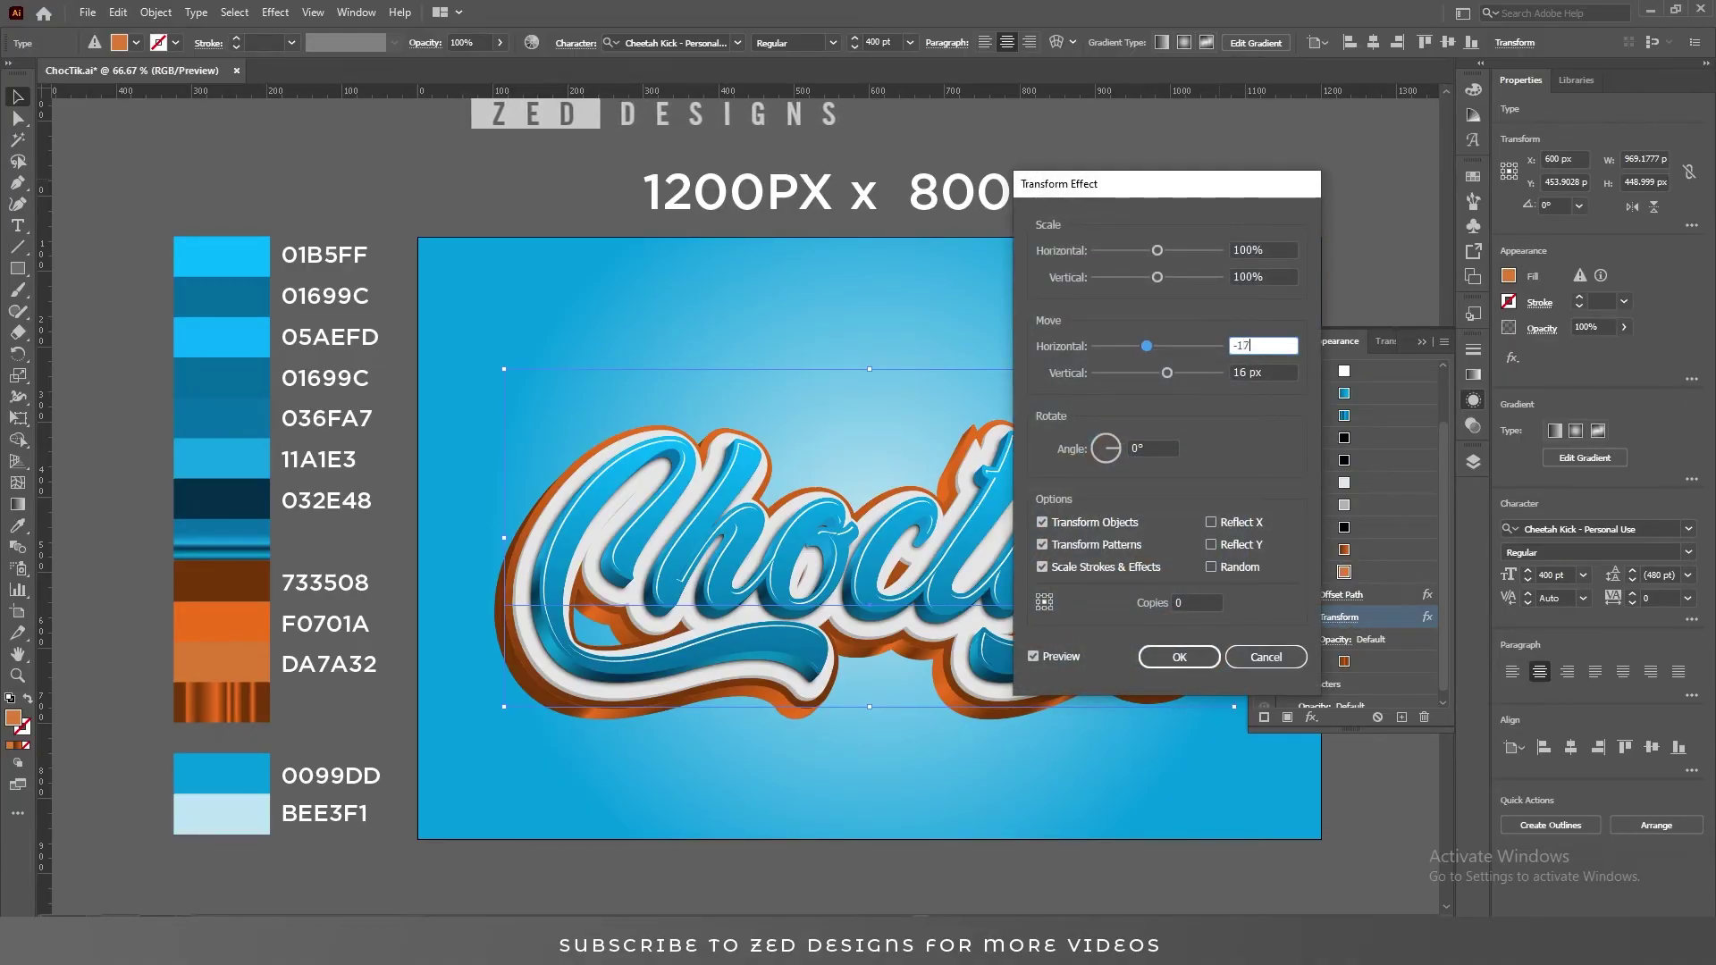
key("Tab")
type("17")
key("Tab")
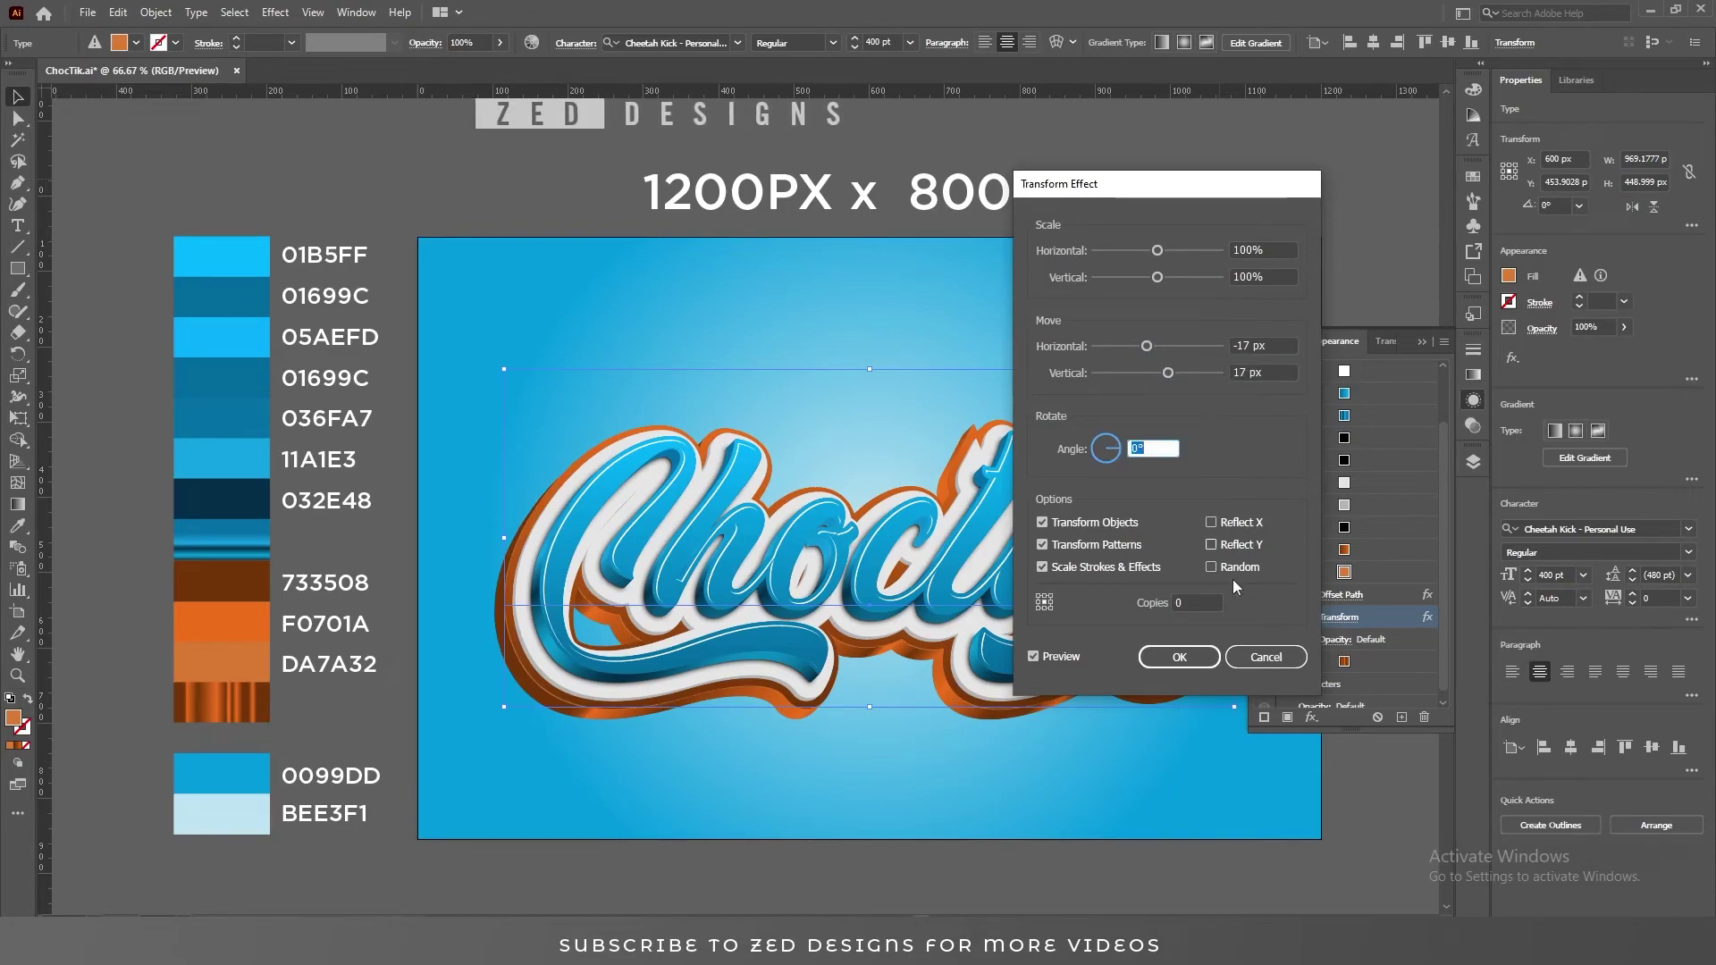
left_click(1180, 655)
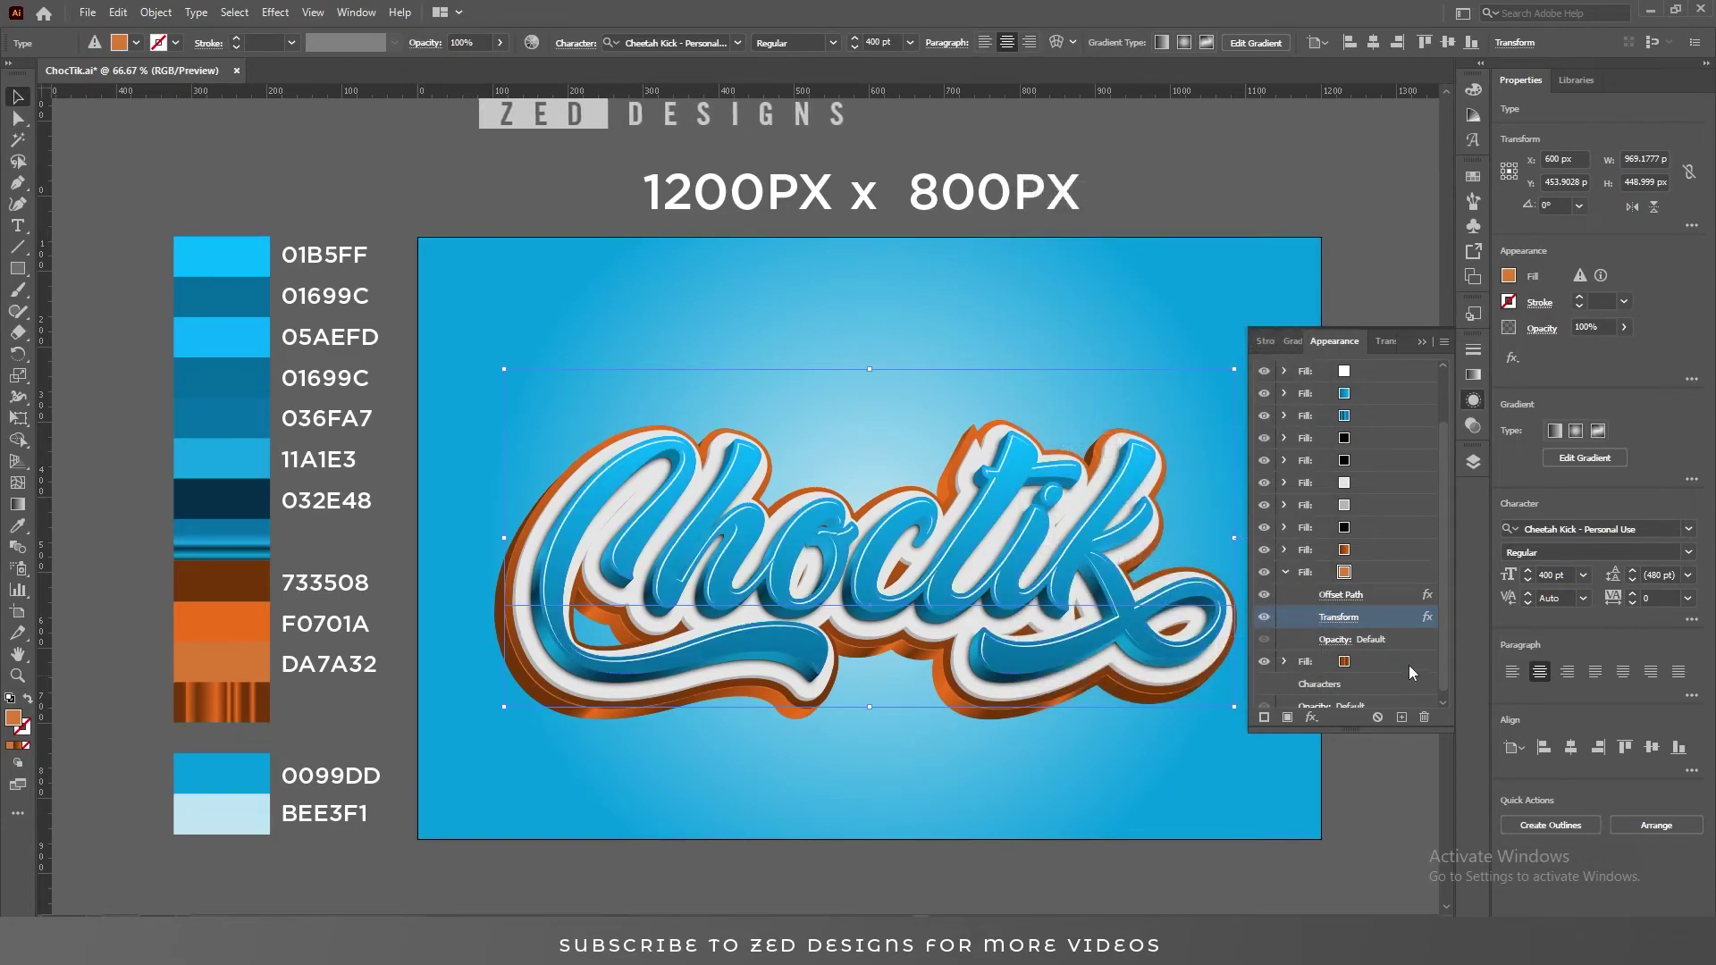
left_click(1394, 574)
left_click(1283, 571)
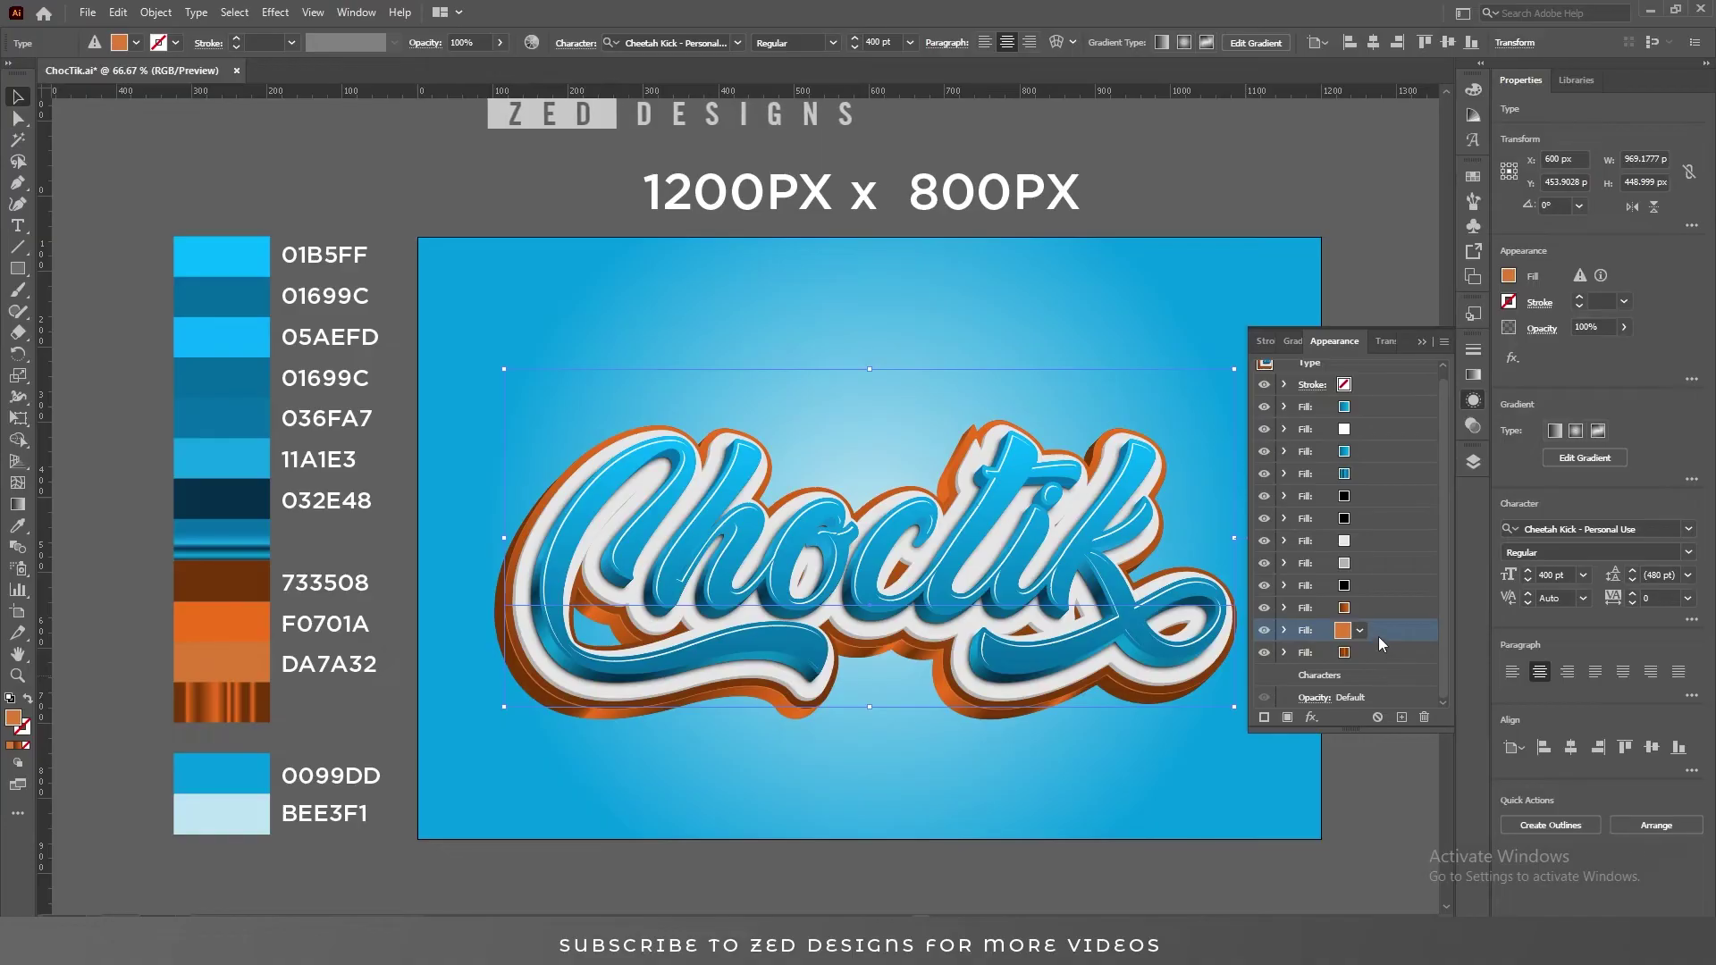
- Duplicate the smooth orange-brown gradient fill and recolour the upper copy with the black swatch
left_click(1381, 609)
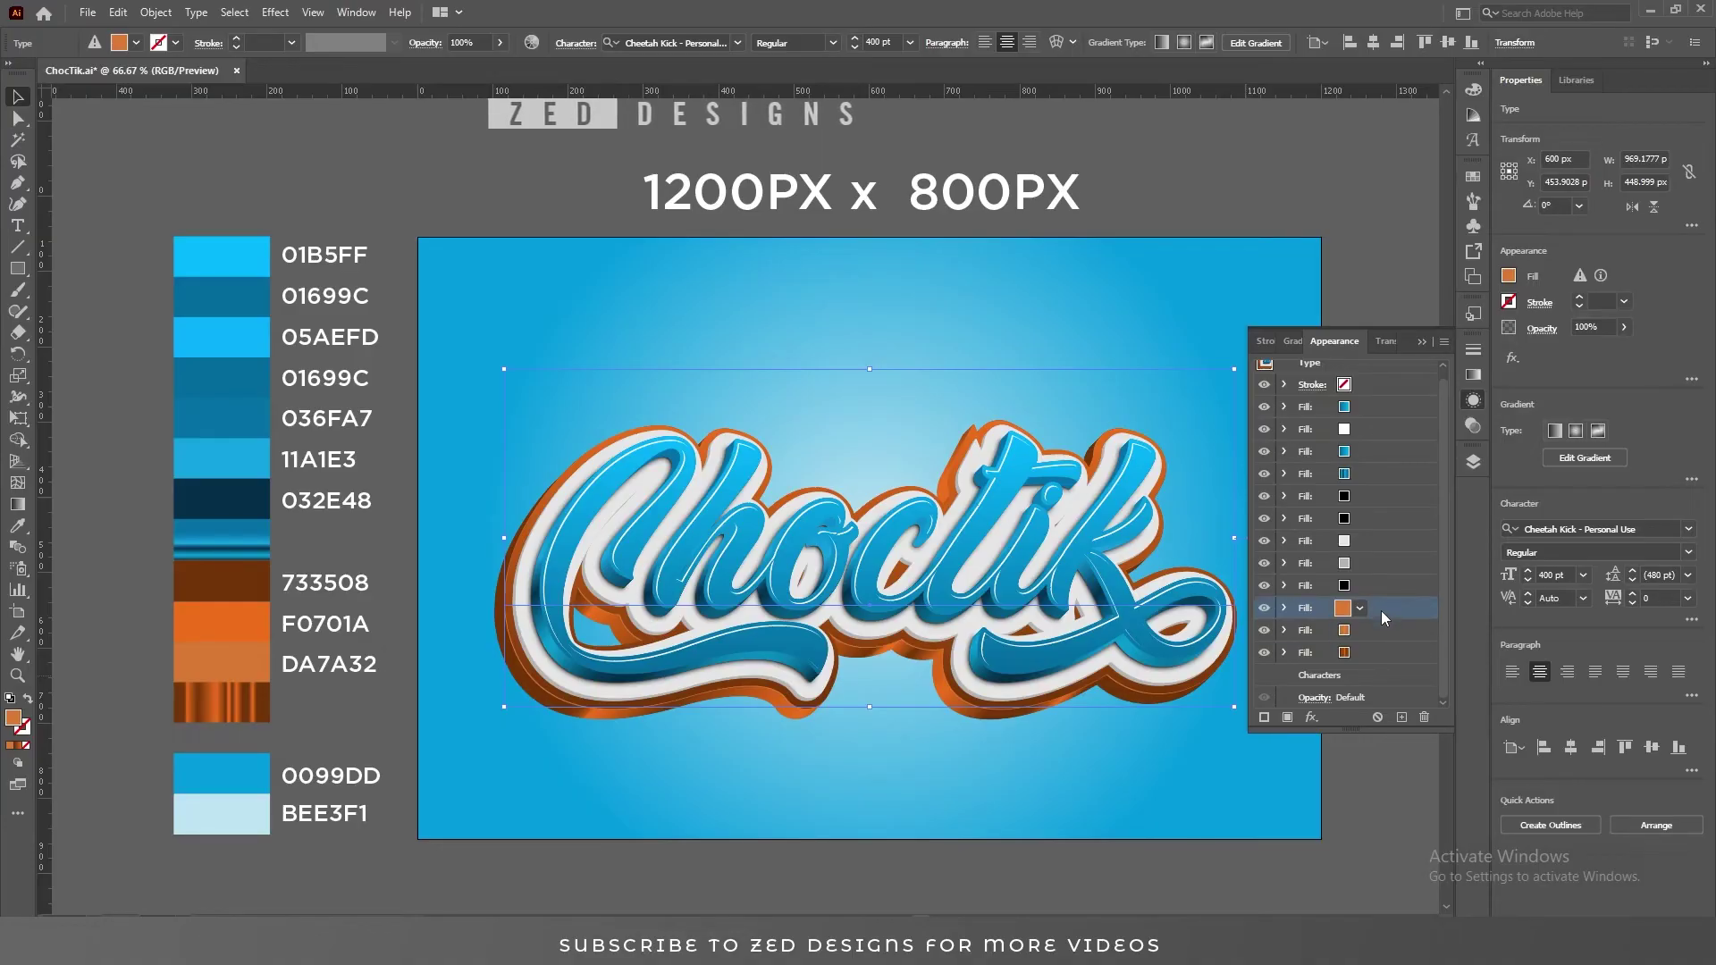
left_click(1399, 717)
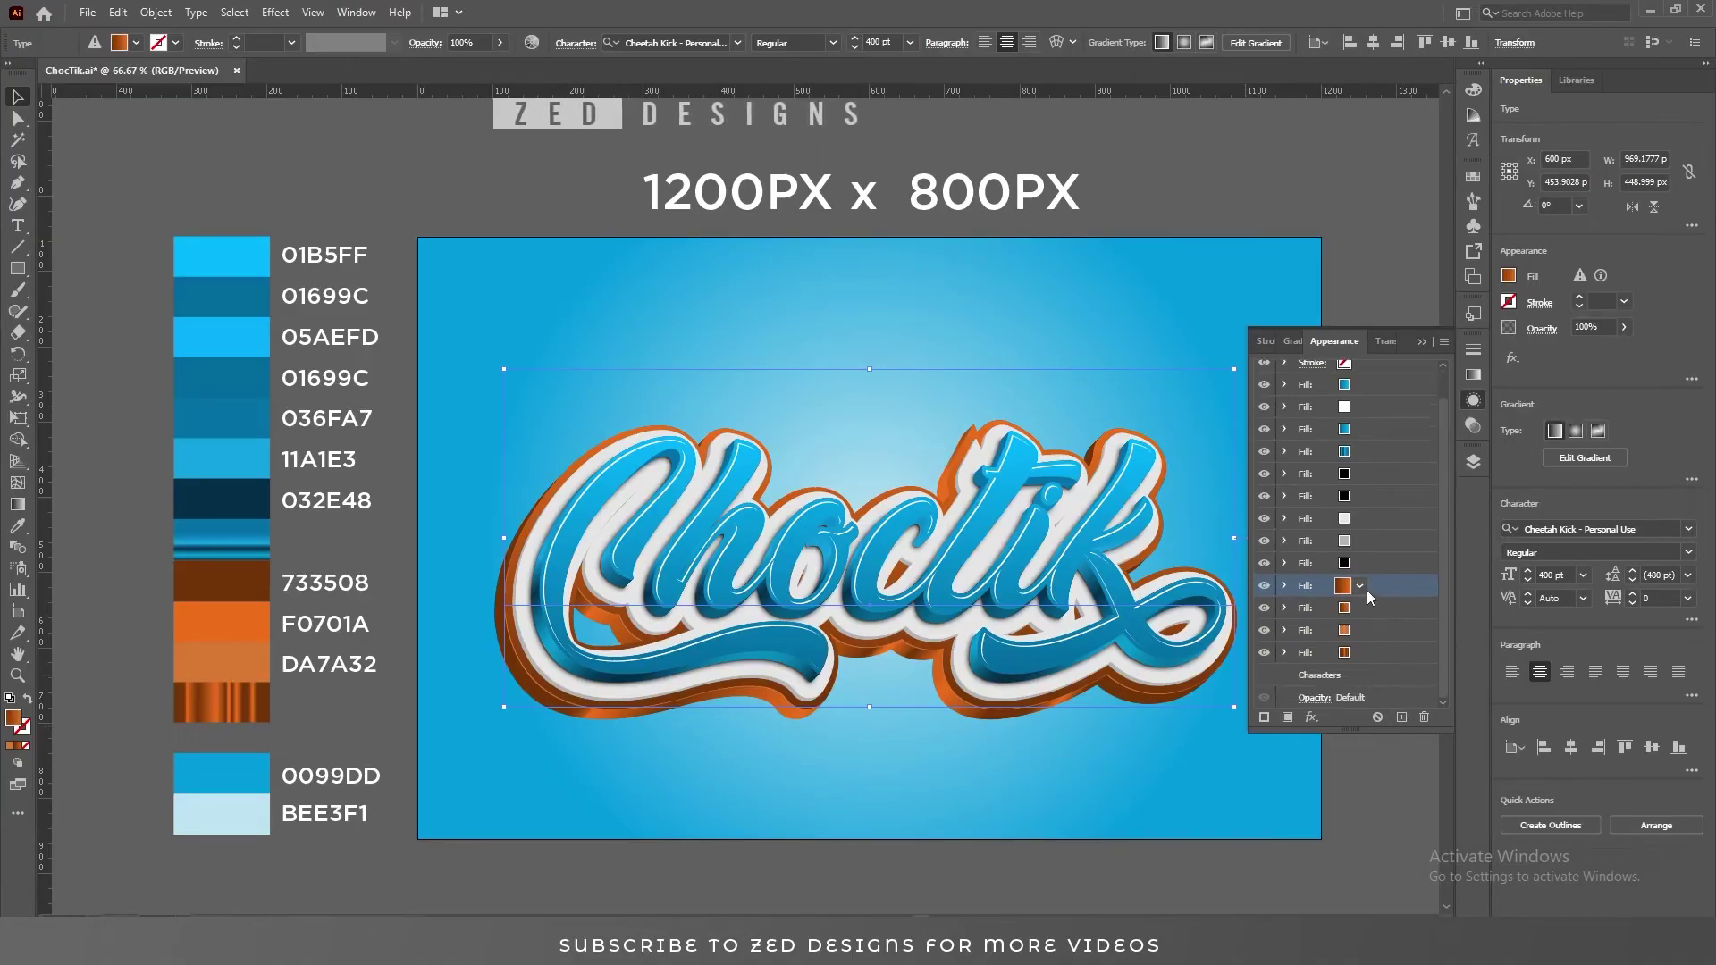
left_click(1359, 587)
left_click(1207, 617)
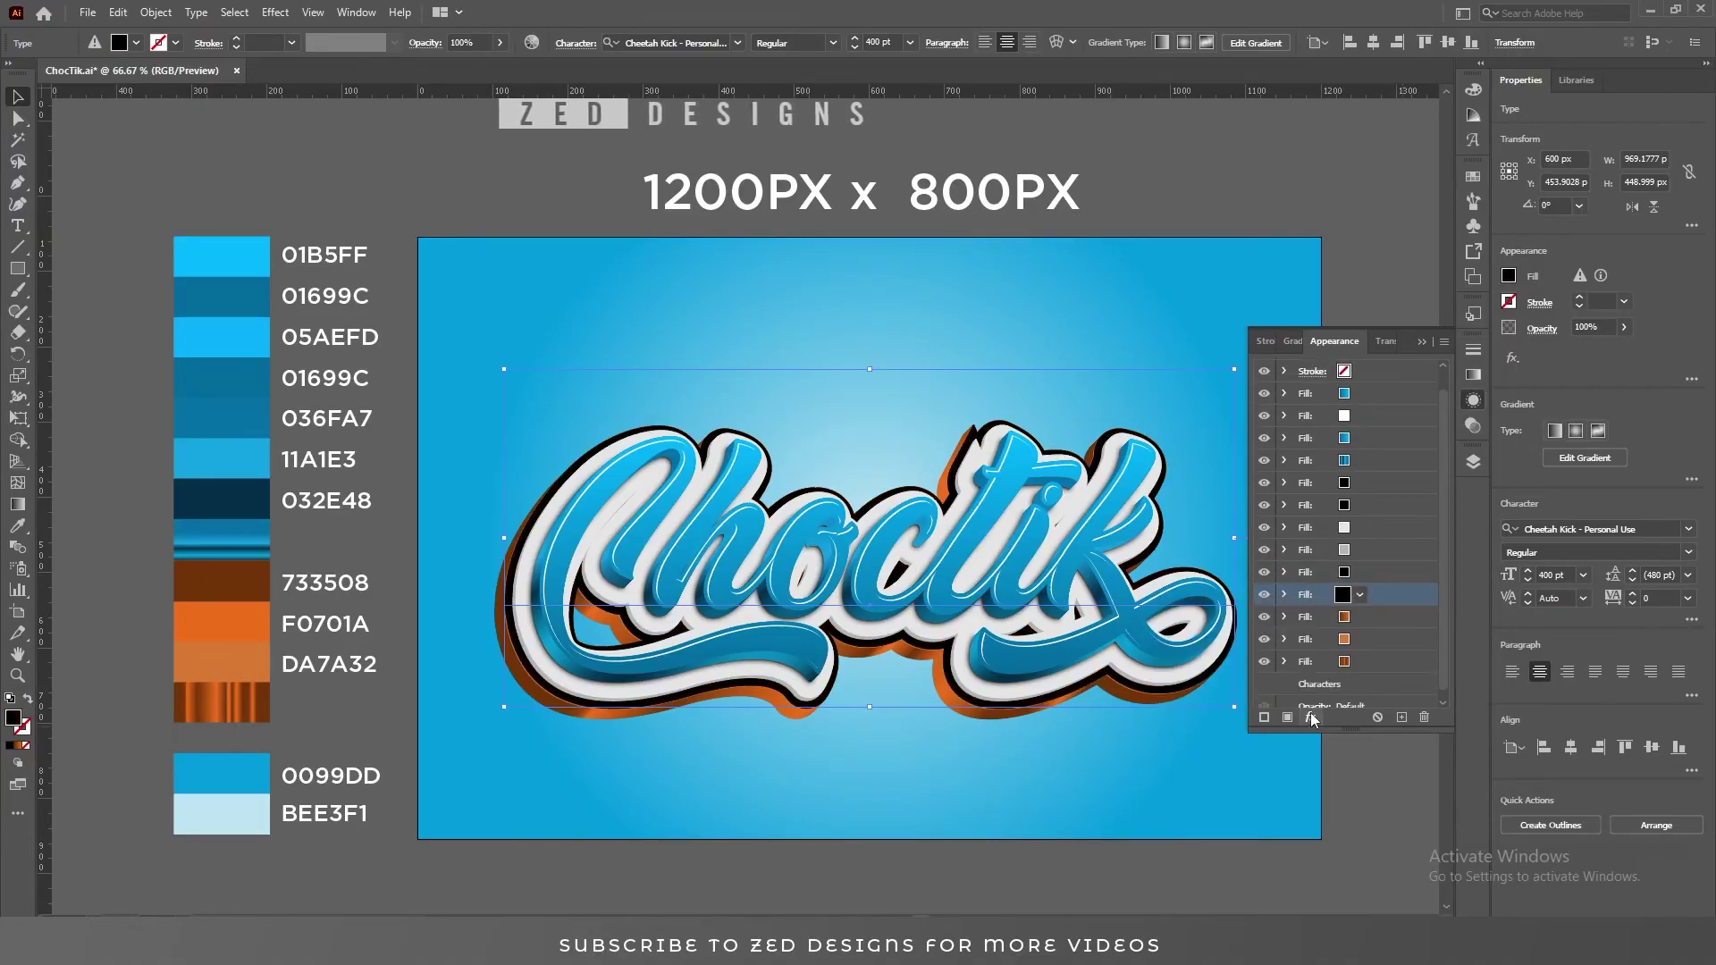
- Set the new black fill's Transform effect to move -44 px horizontally and 44 px vertically
left_click(1285, 594)
left_click(1364, 643)
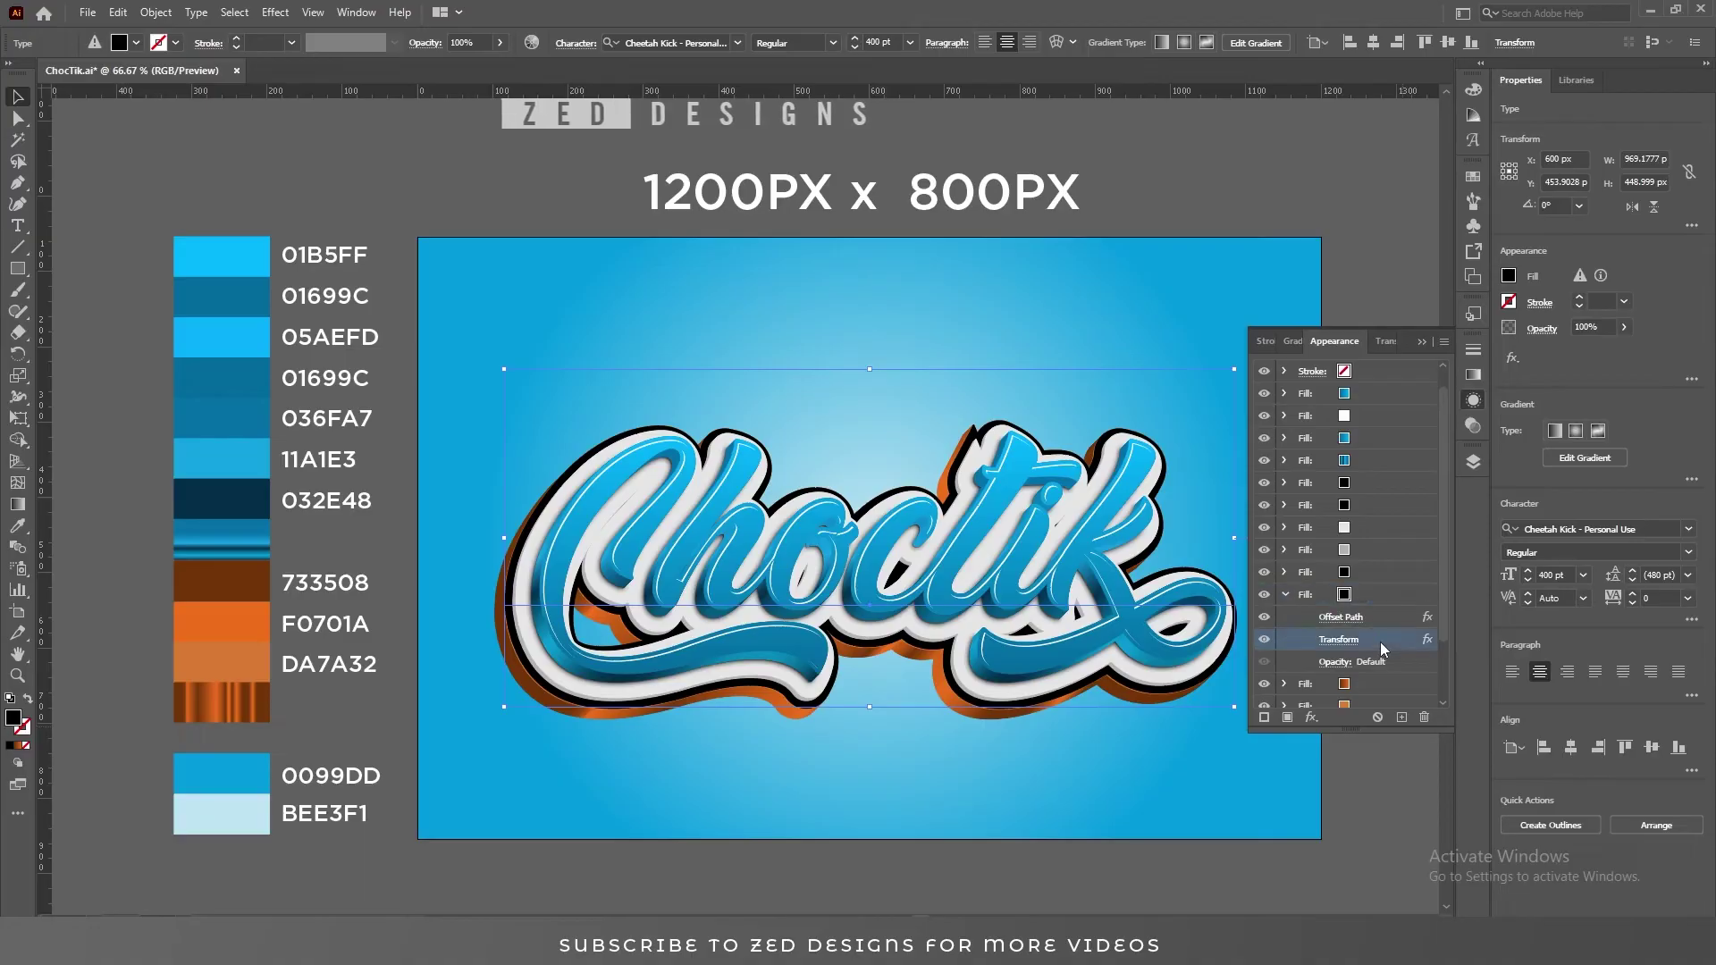
left_click(1349, 642)
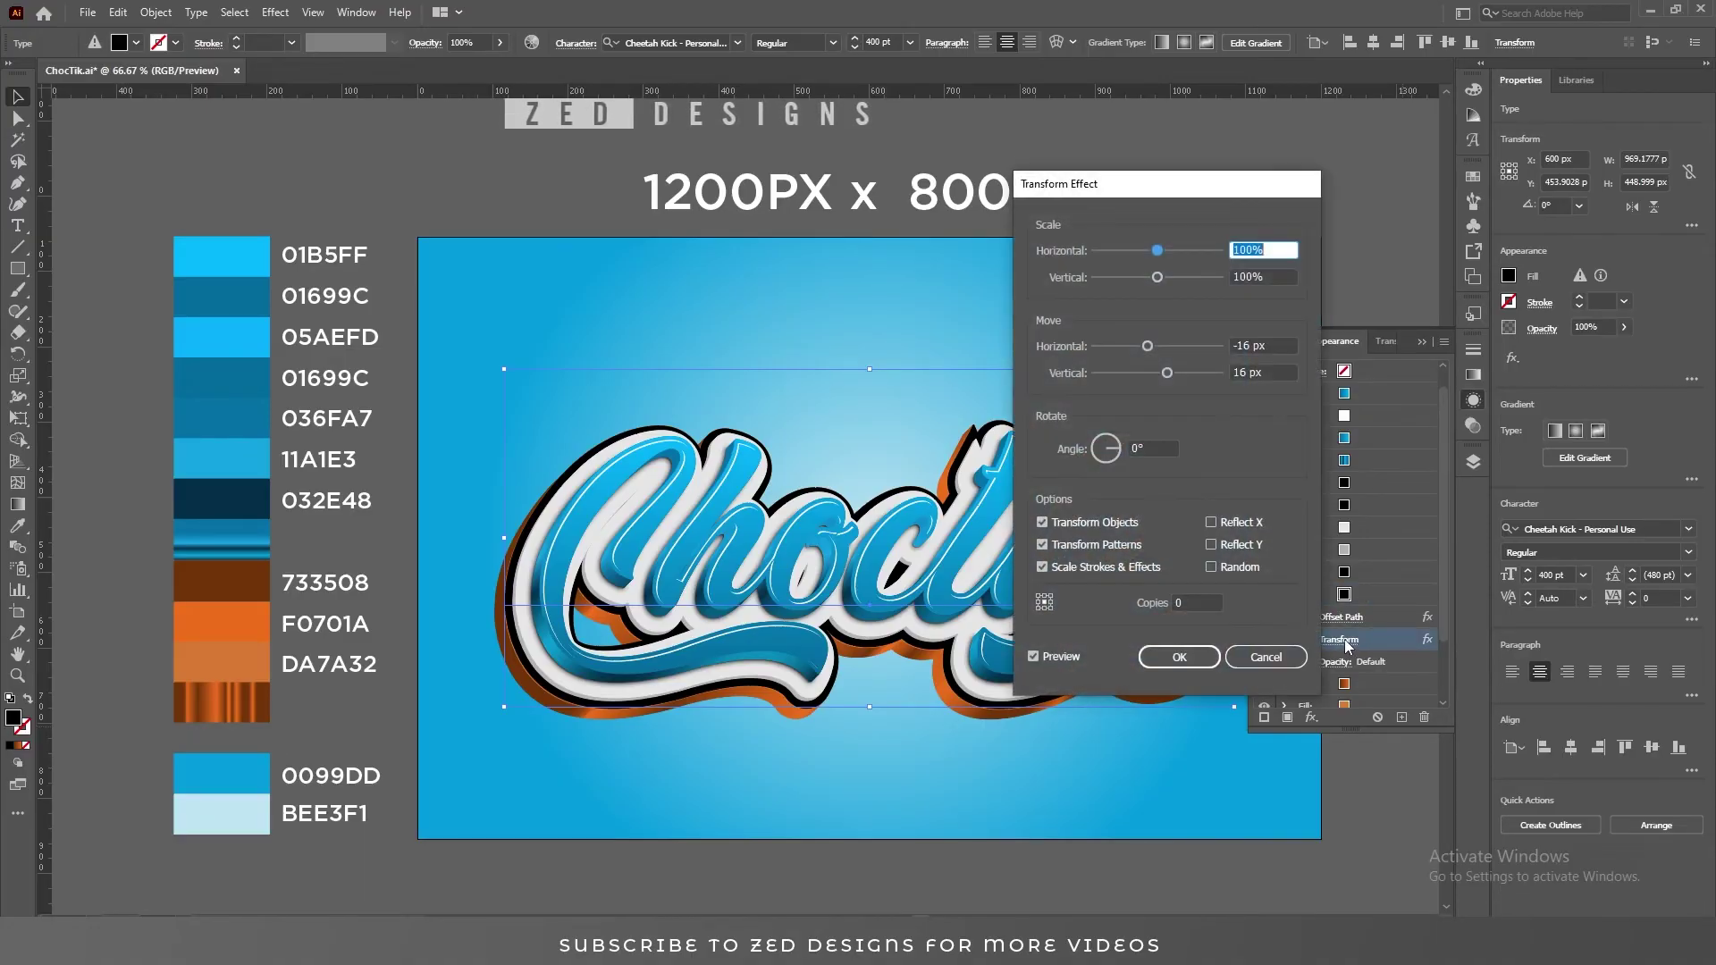
left_click(1270, 345)
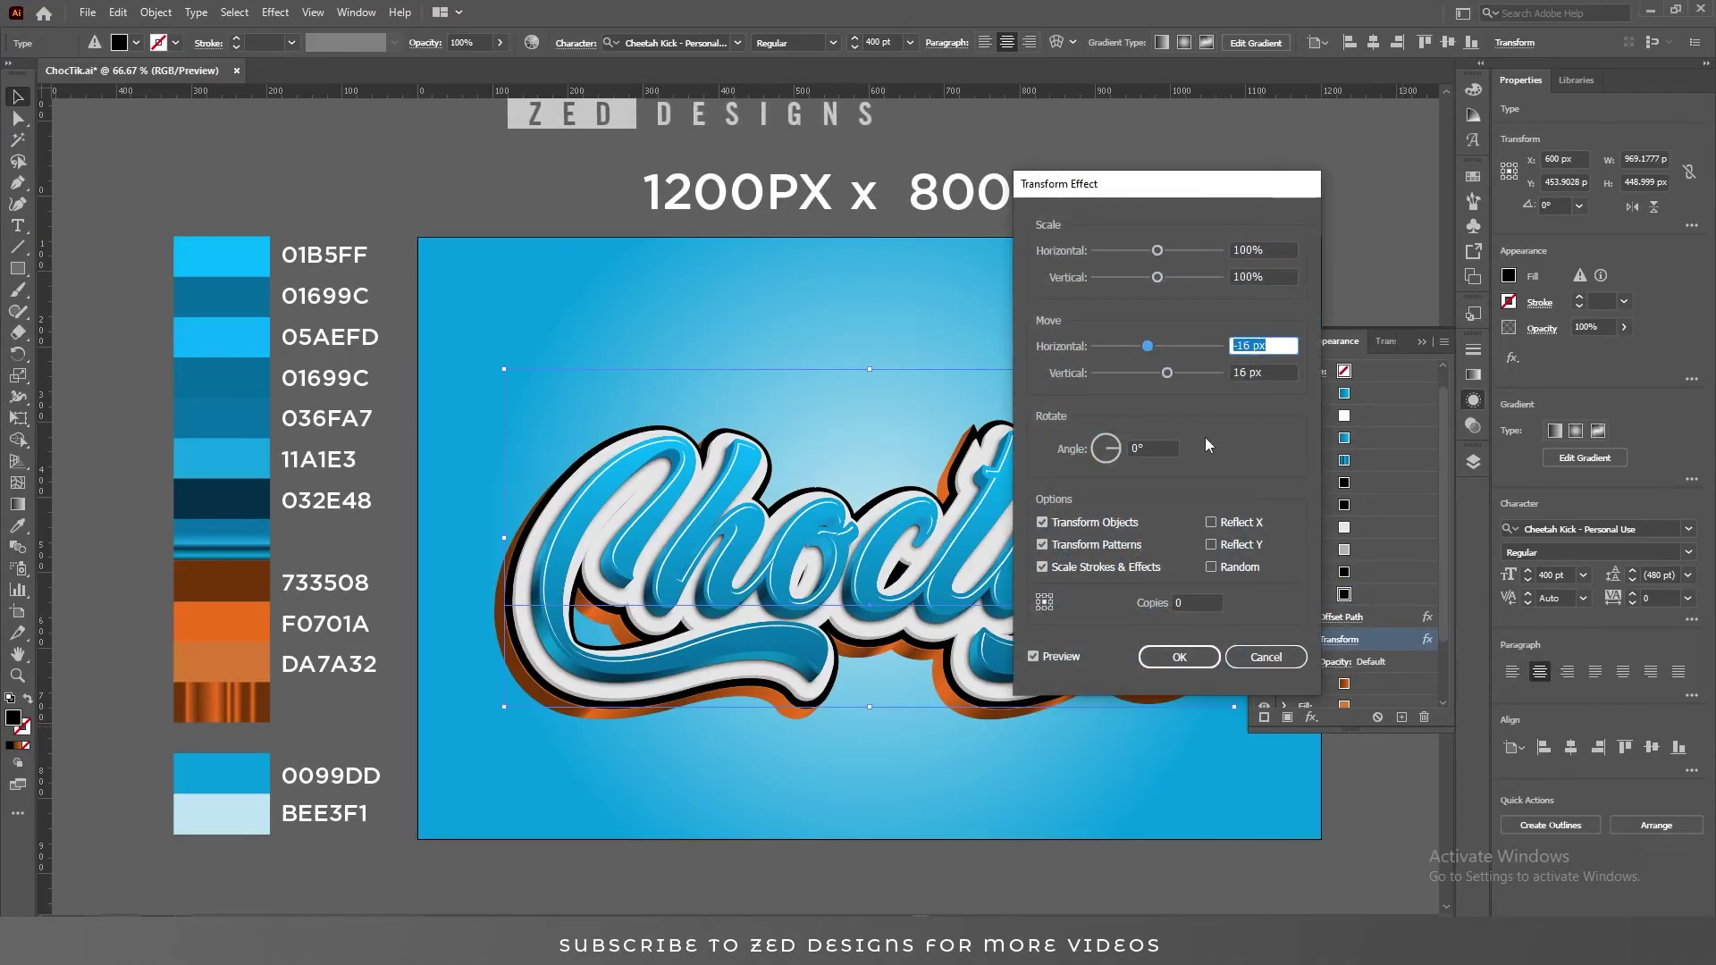
type("-44")
key("Tab")
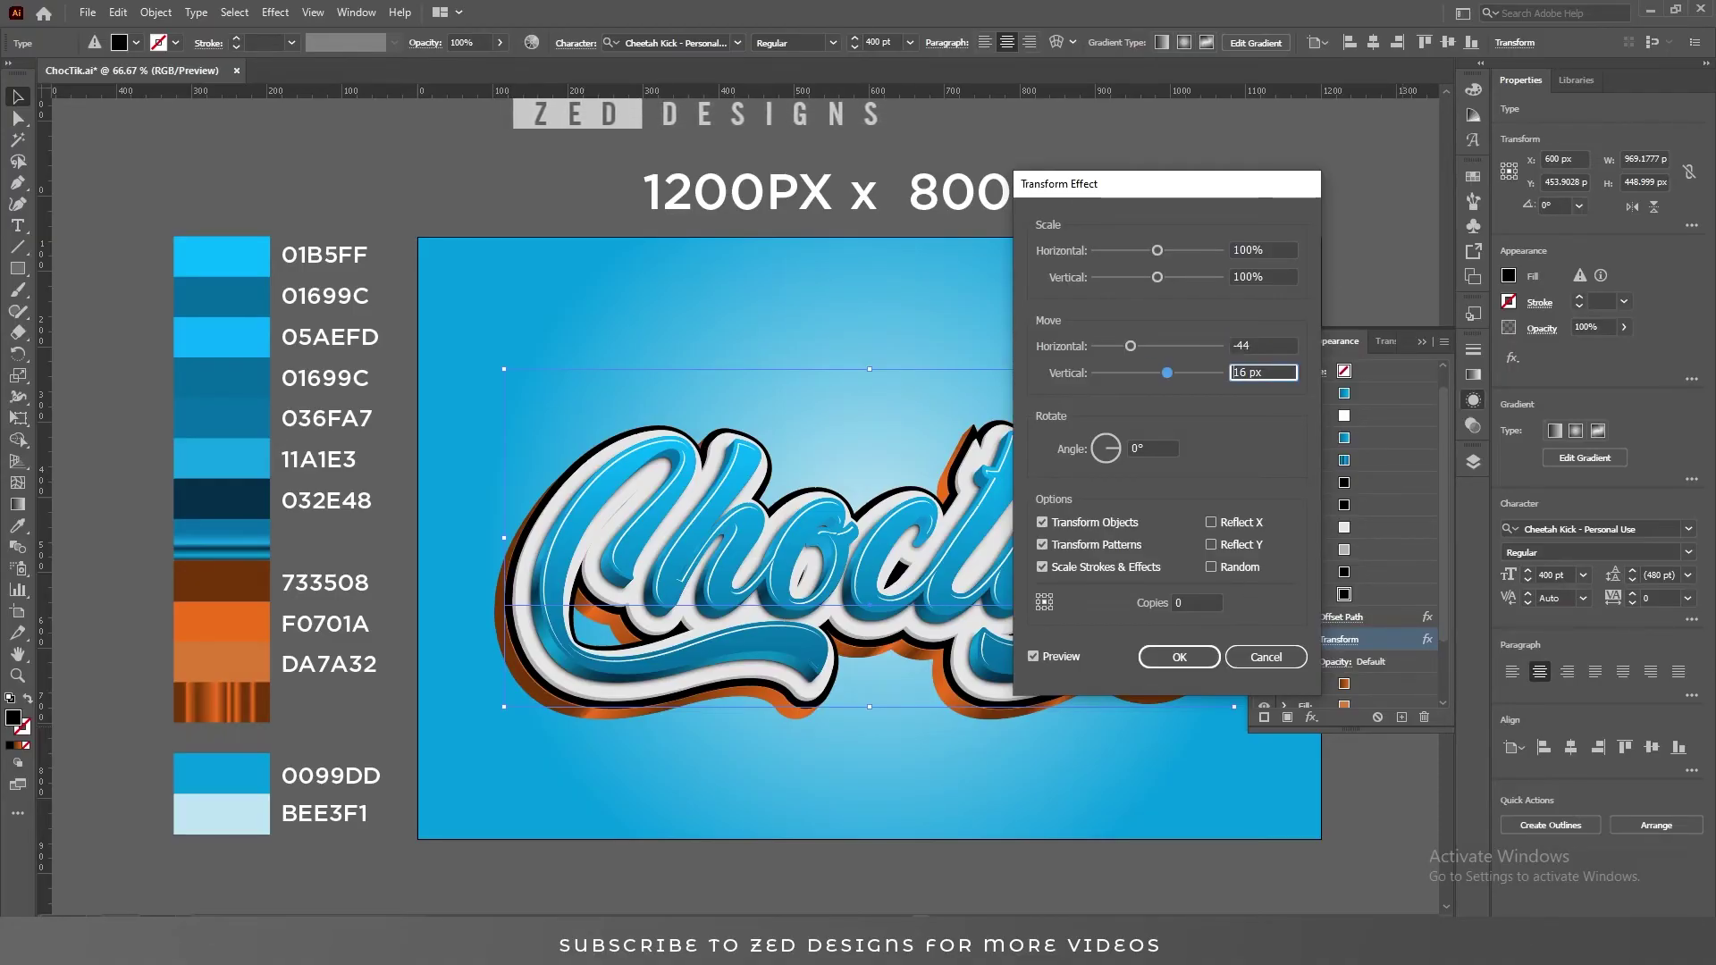
type("-")
key("BackSpace")
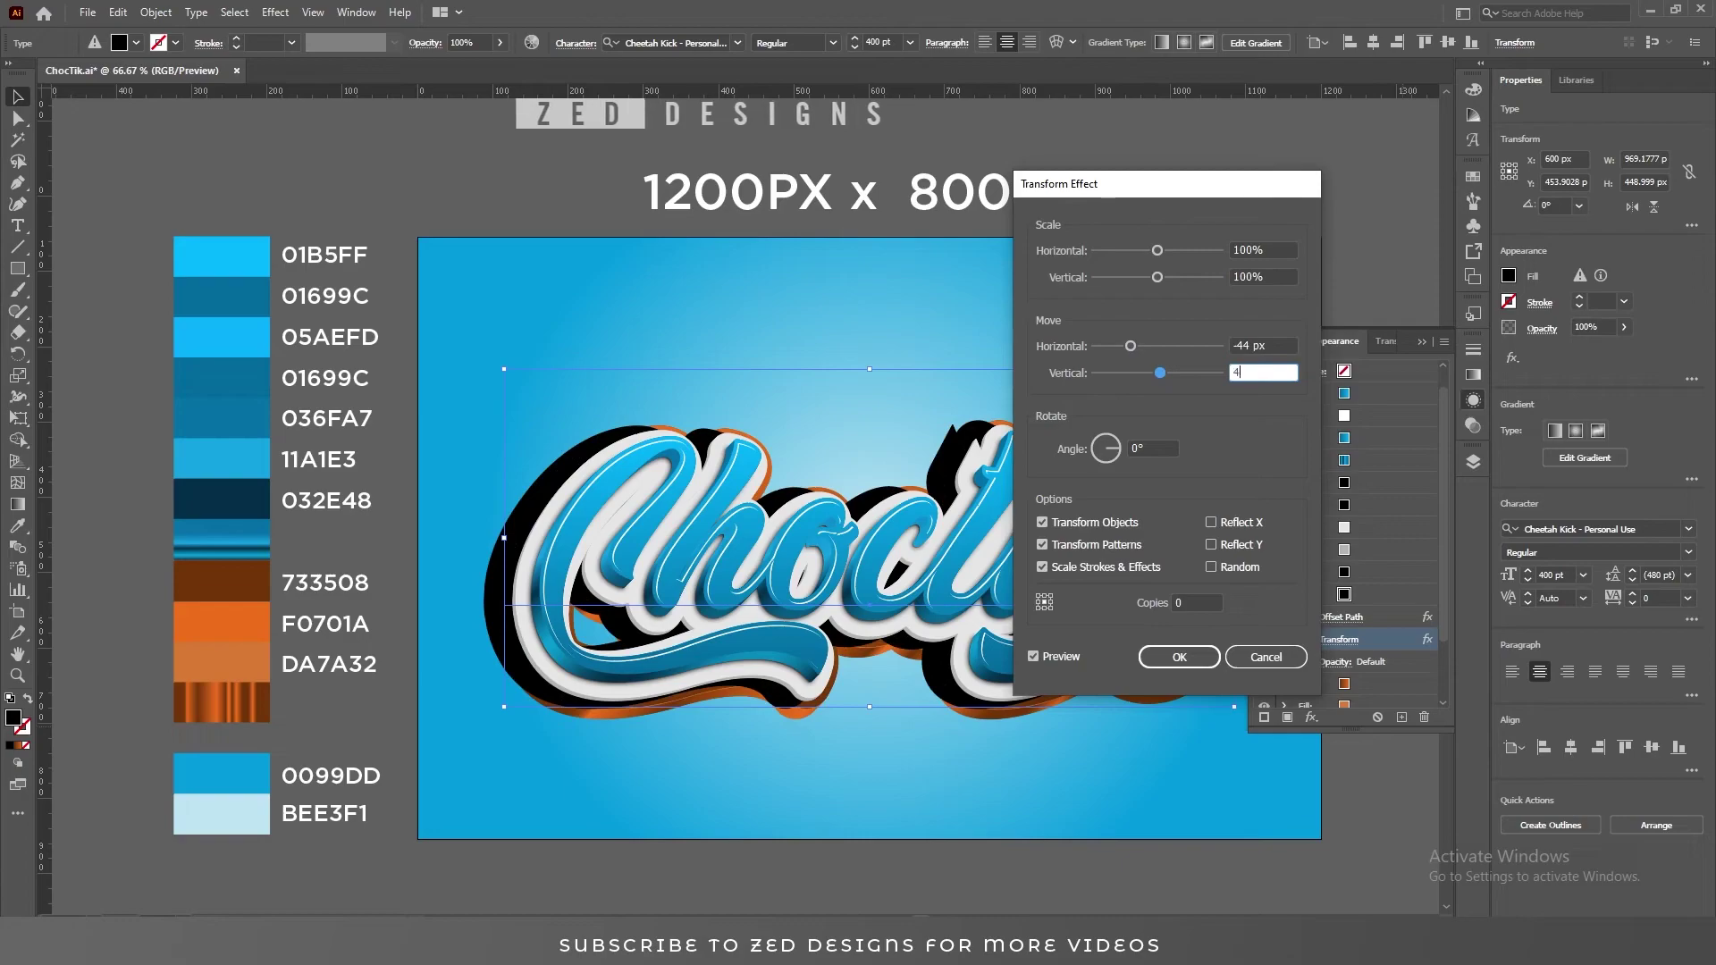
type("44")
key("Tab")
left_click(1184, 661)
- Move the offset black fill below the striped gradient fill, to the bottom of the fill stack
left_click(1315, 598)
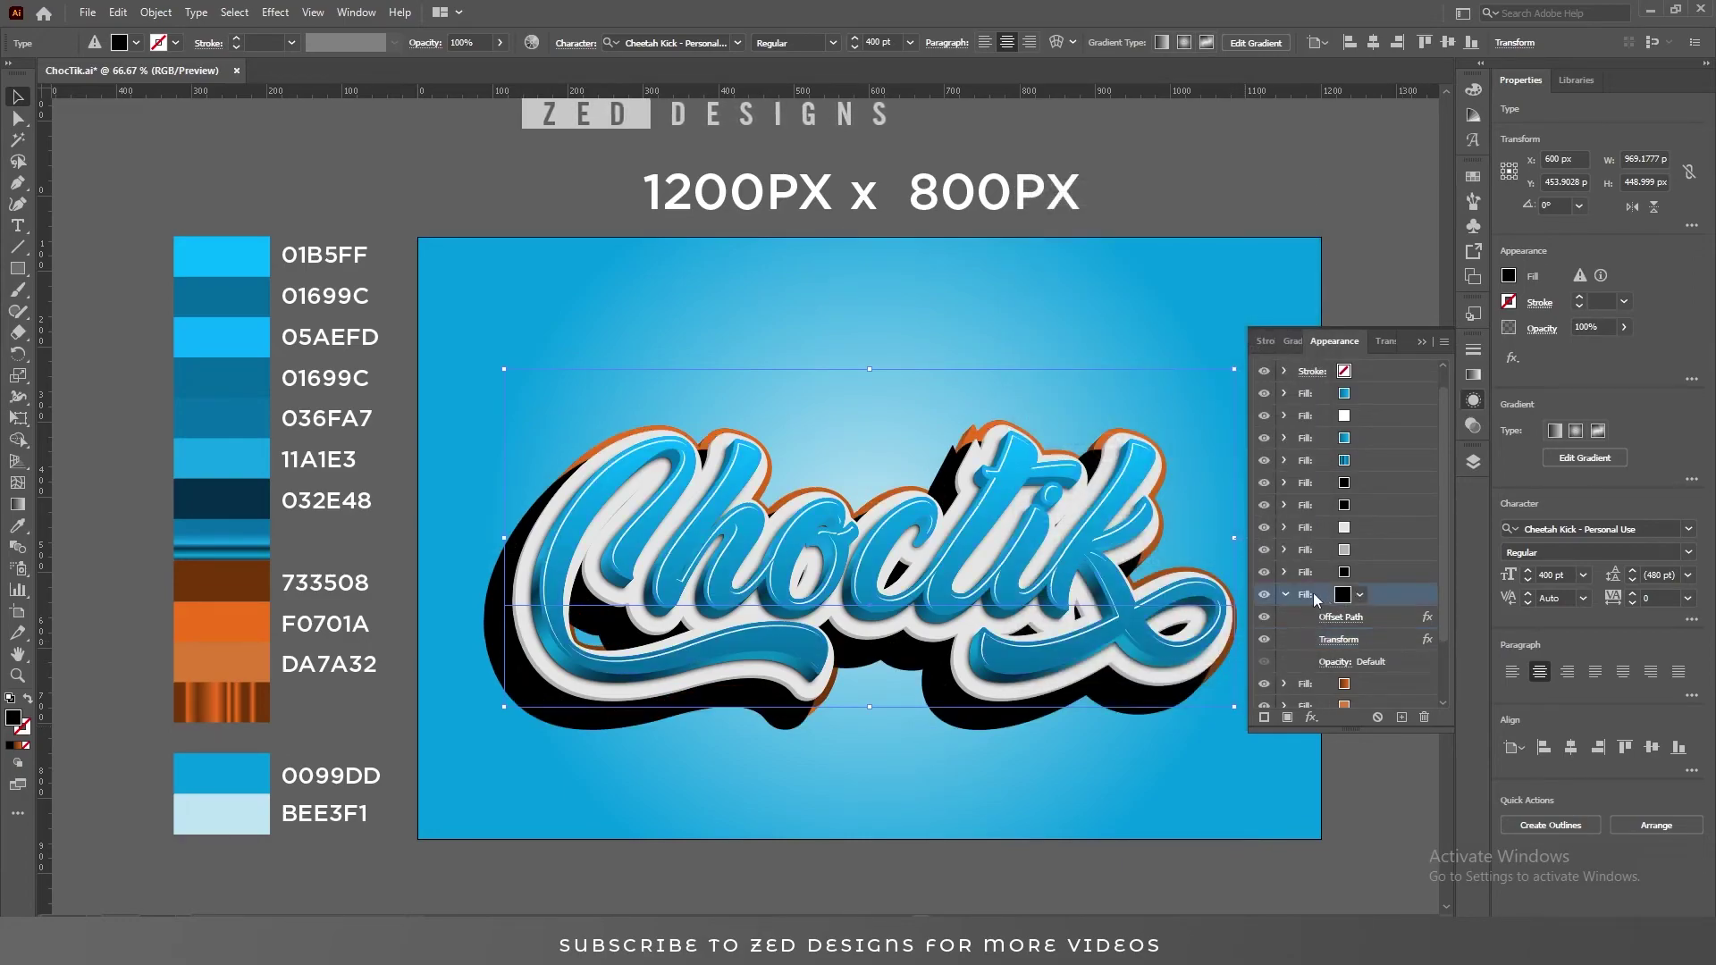
left_click_drag(1295, 601, 1376, 669)
- Apply a Gaussian Blur effect with a 35-pixel radius to the bottom black fill
left_click(1377, 653)
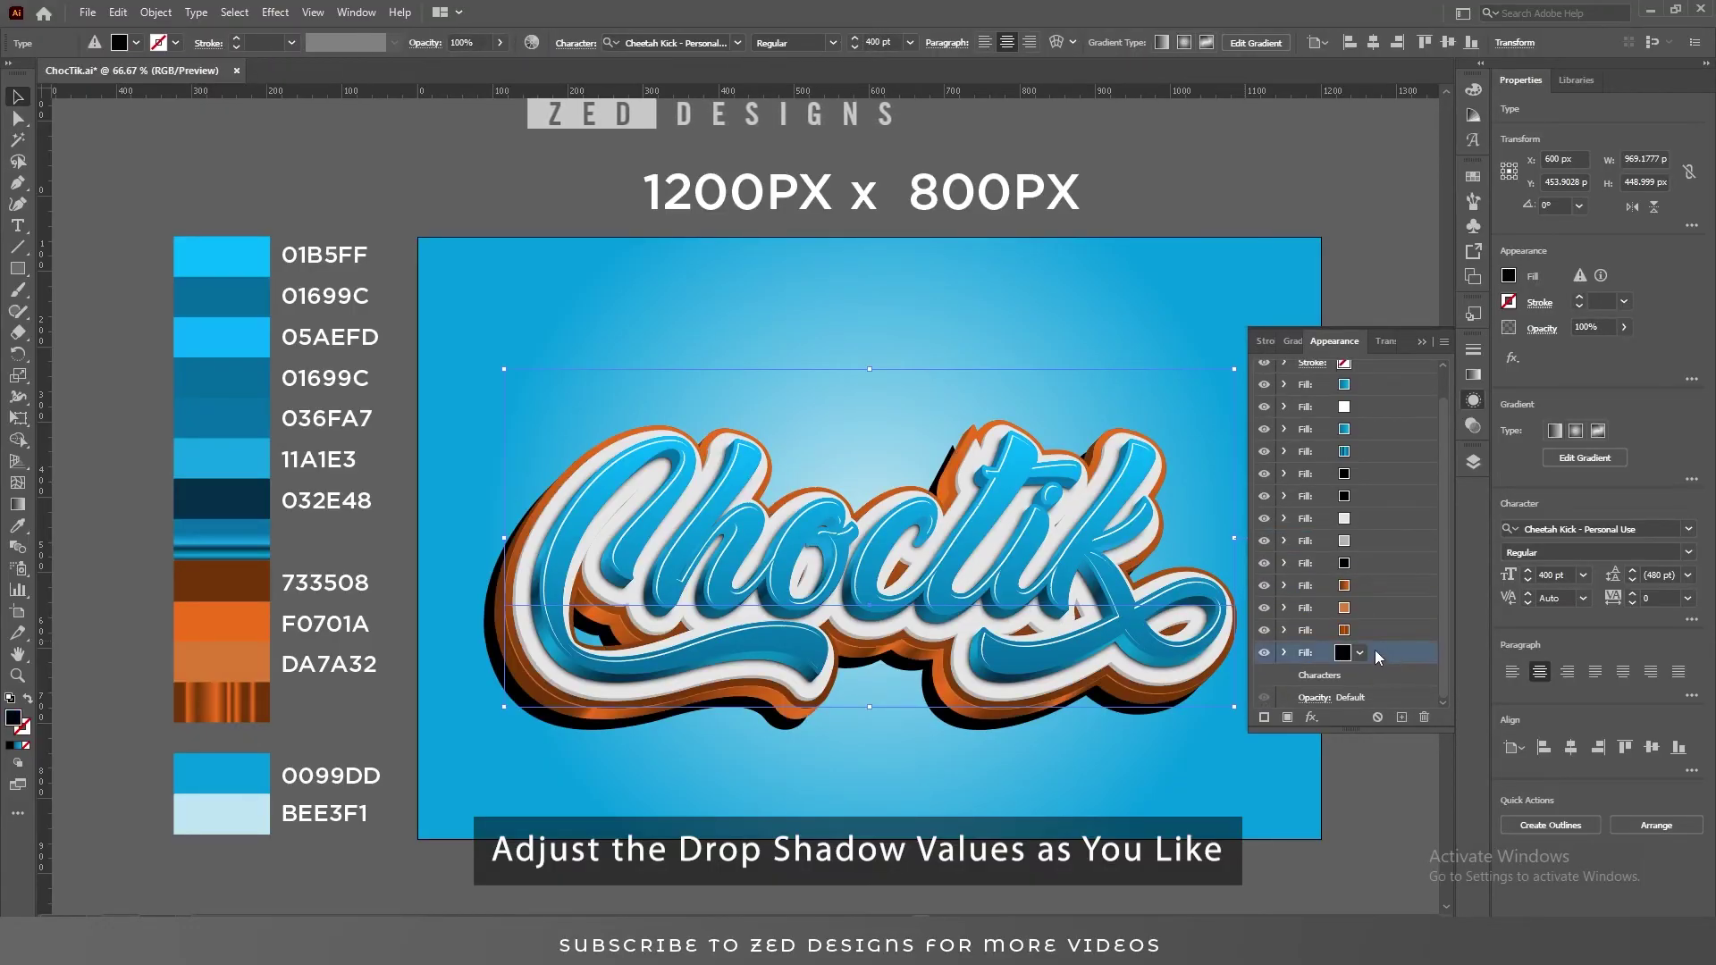
left_click(1310, 717)
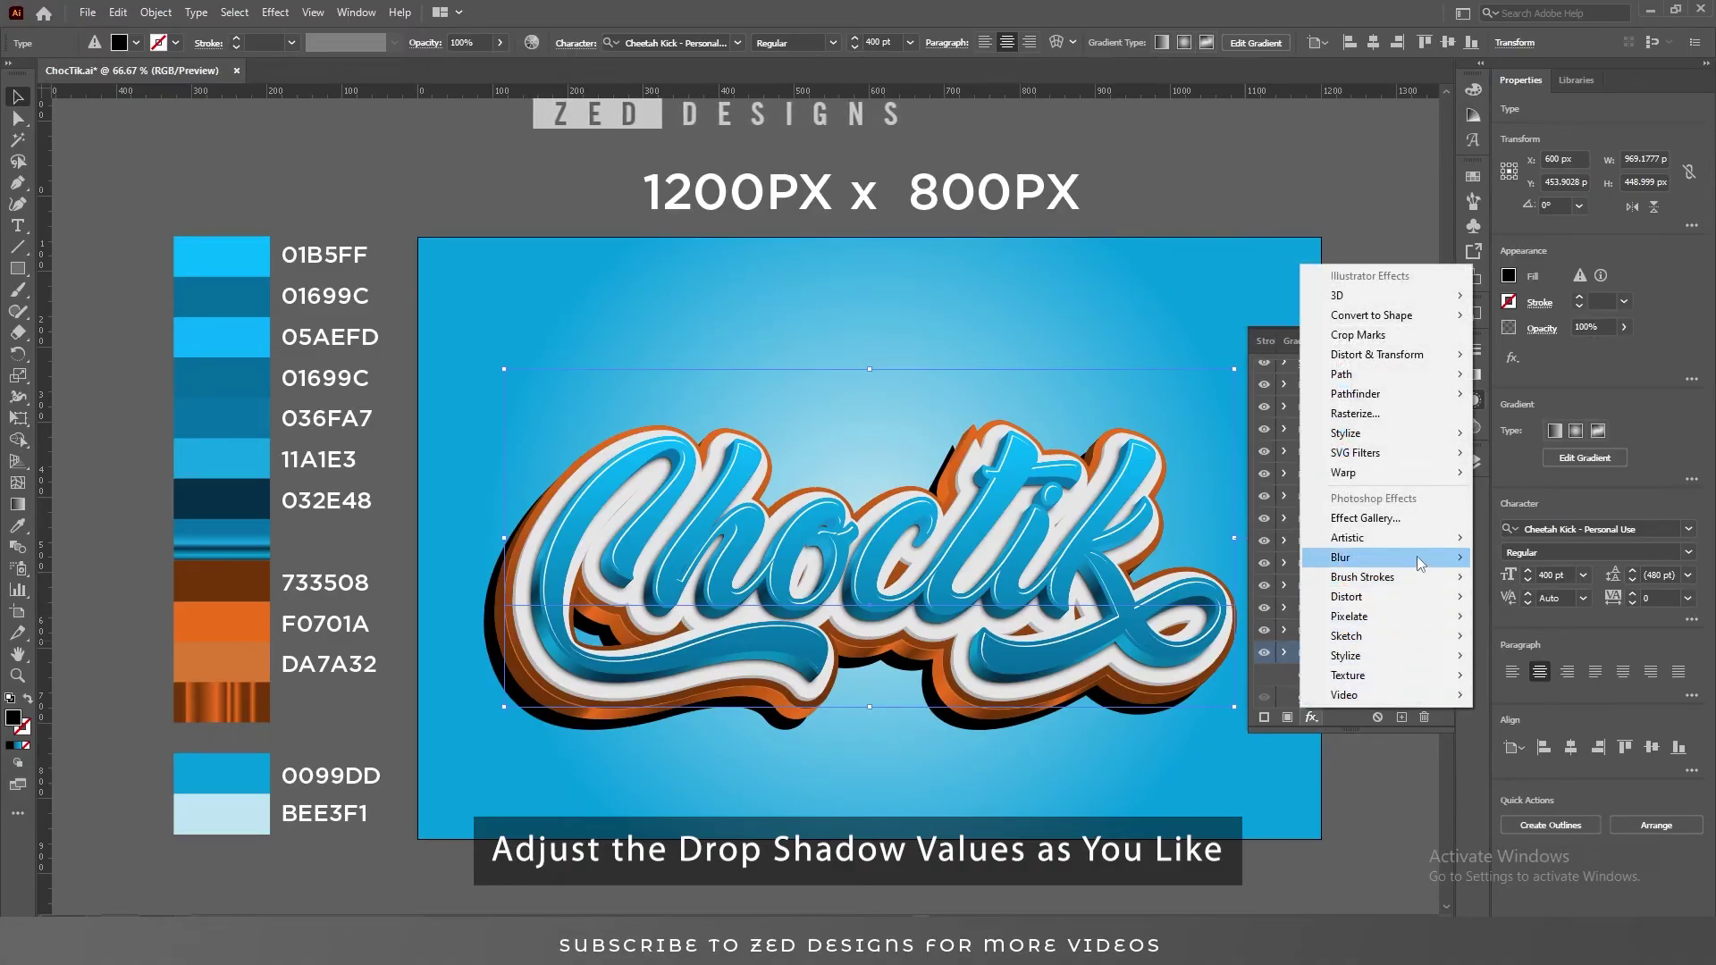
mouse_move(1421, 563)
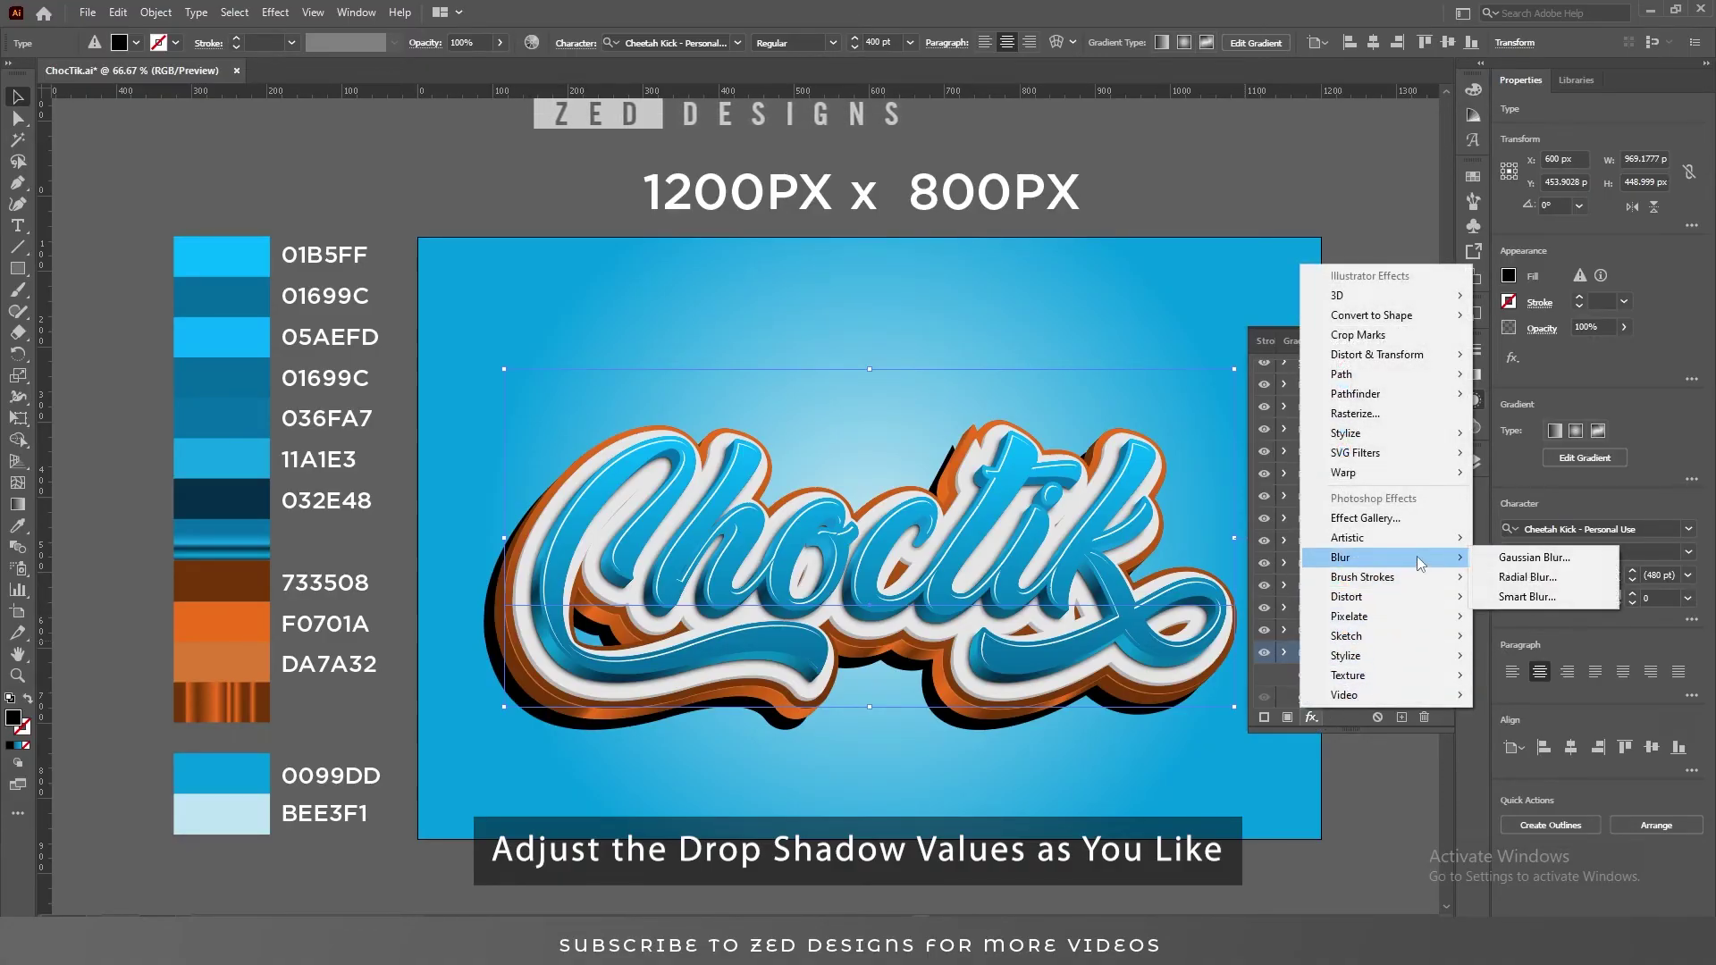
left_click(1539, 559)
double_click(1449, 403)
type("35")
key("Tab")
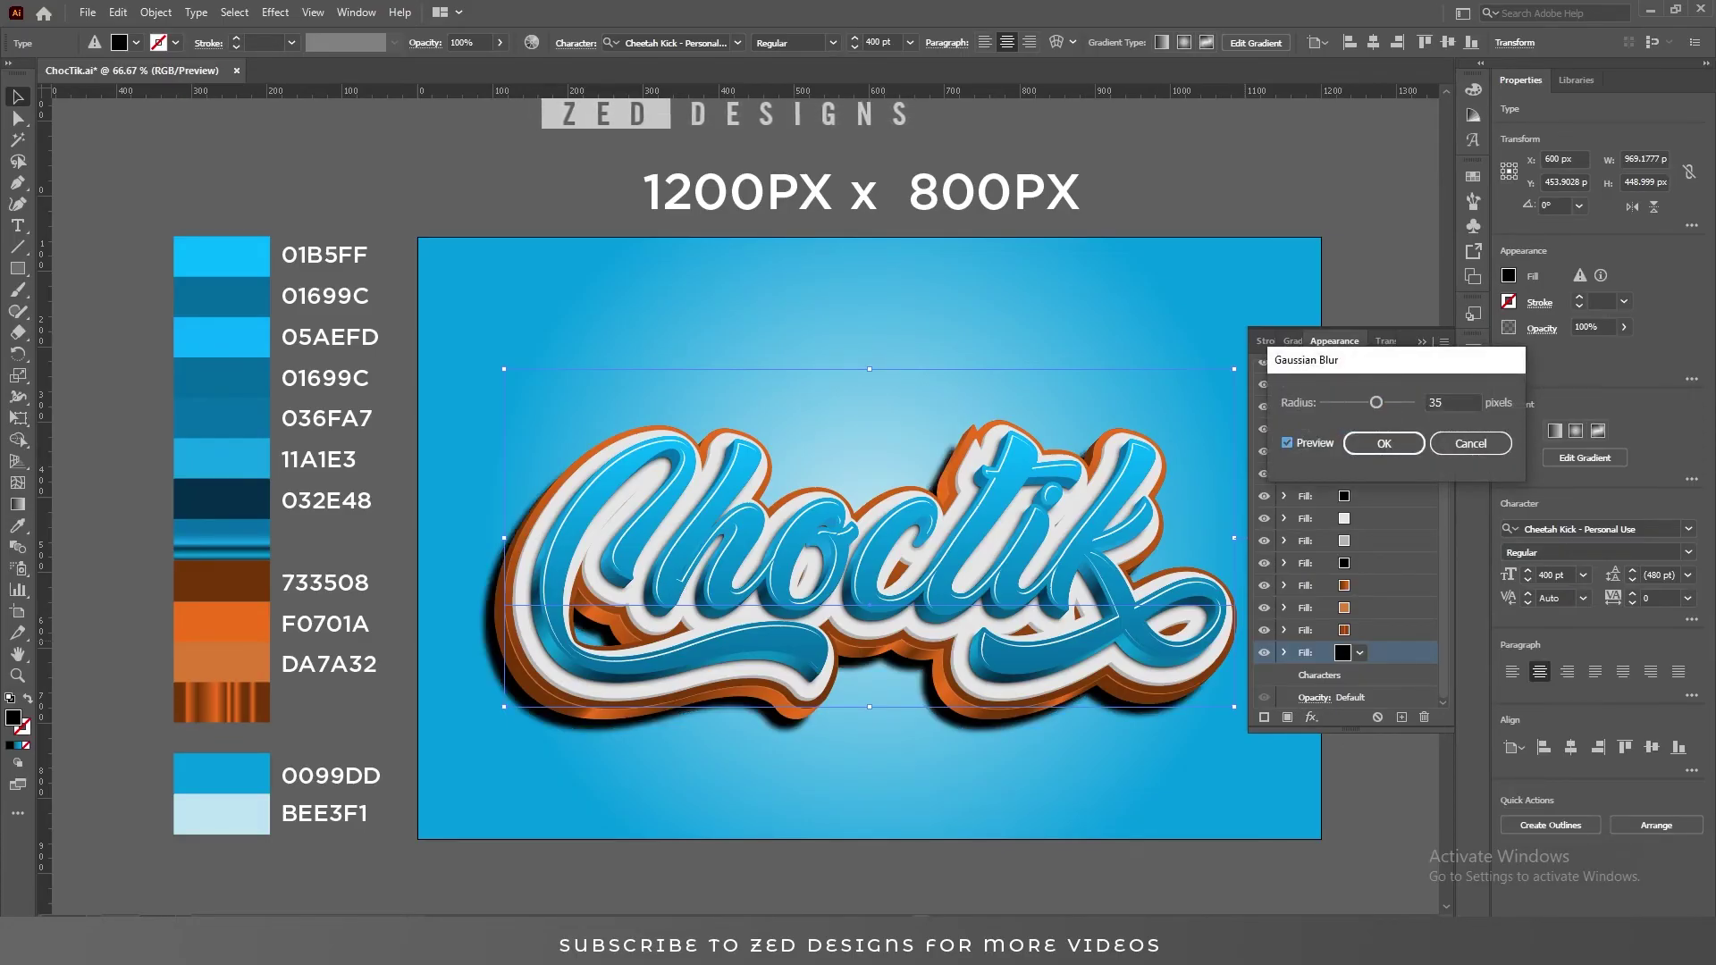
left_click(1367, 445)
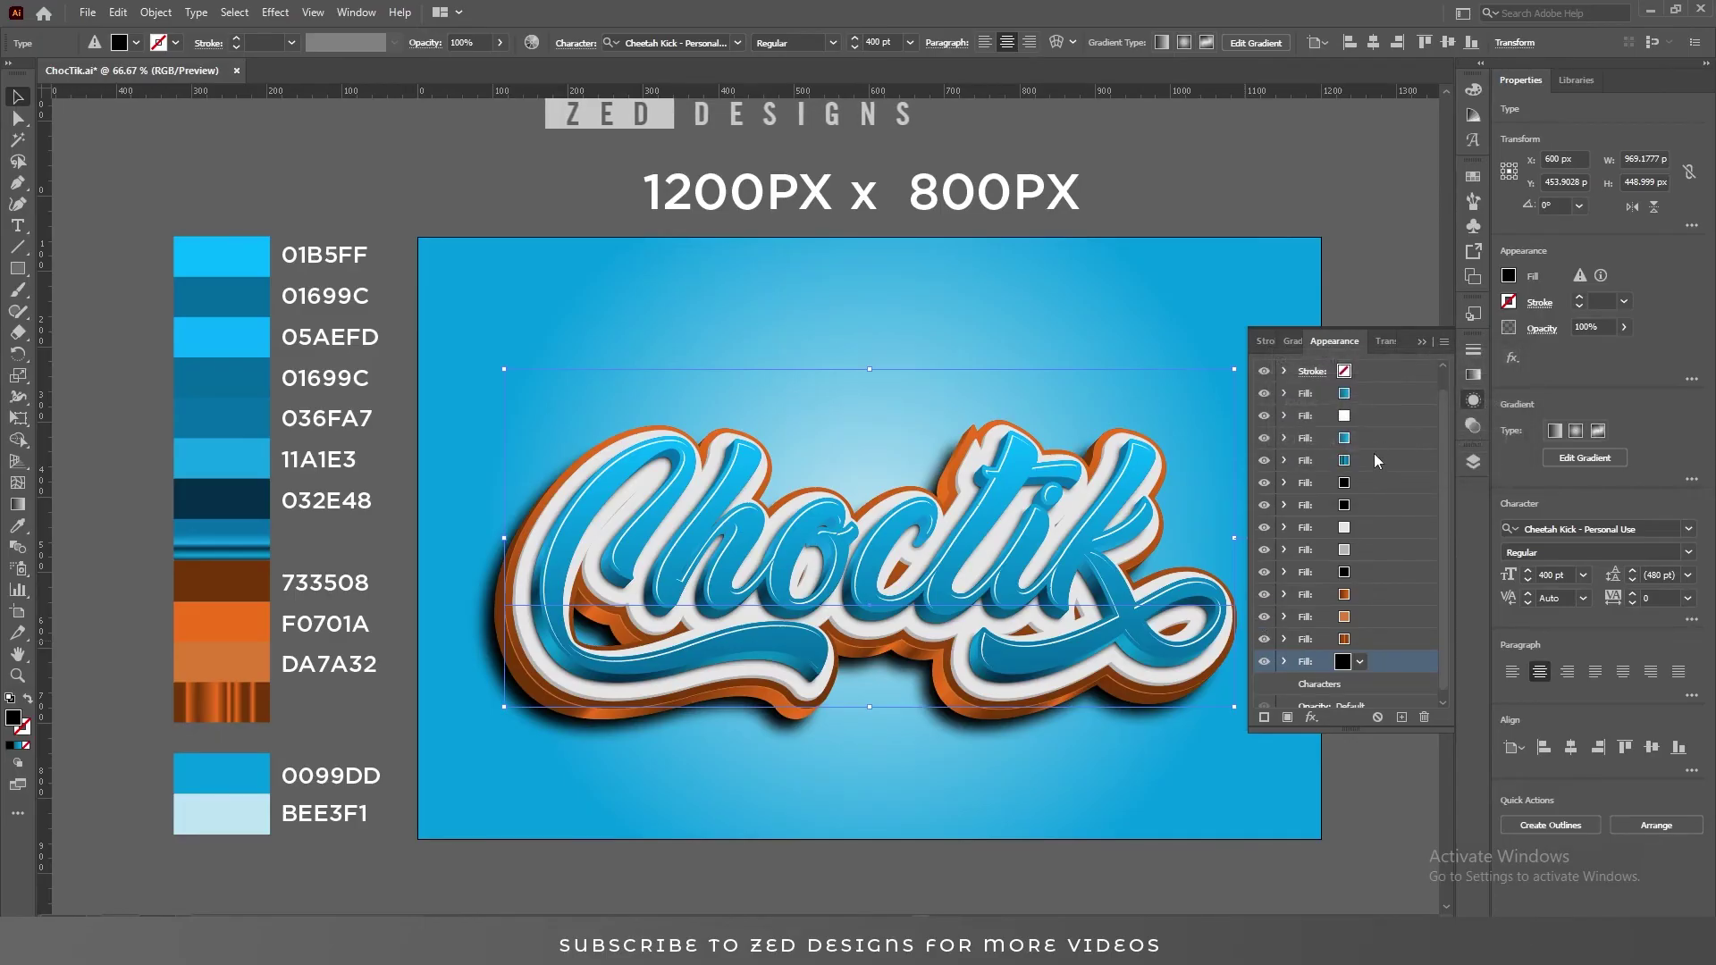
- Set the blurred black fill's opacity to 50% and its blending mode to Multiply
left_click(1284, 653)
left_click(1333, 655)
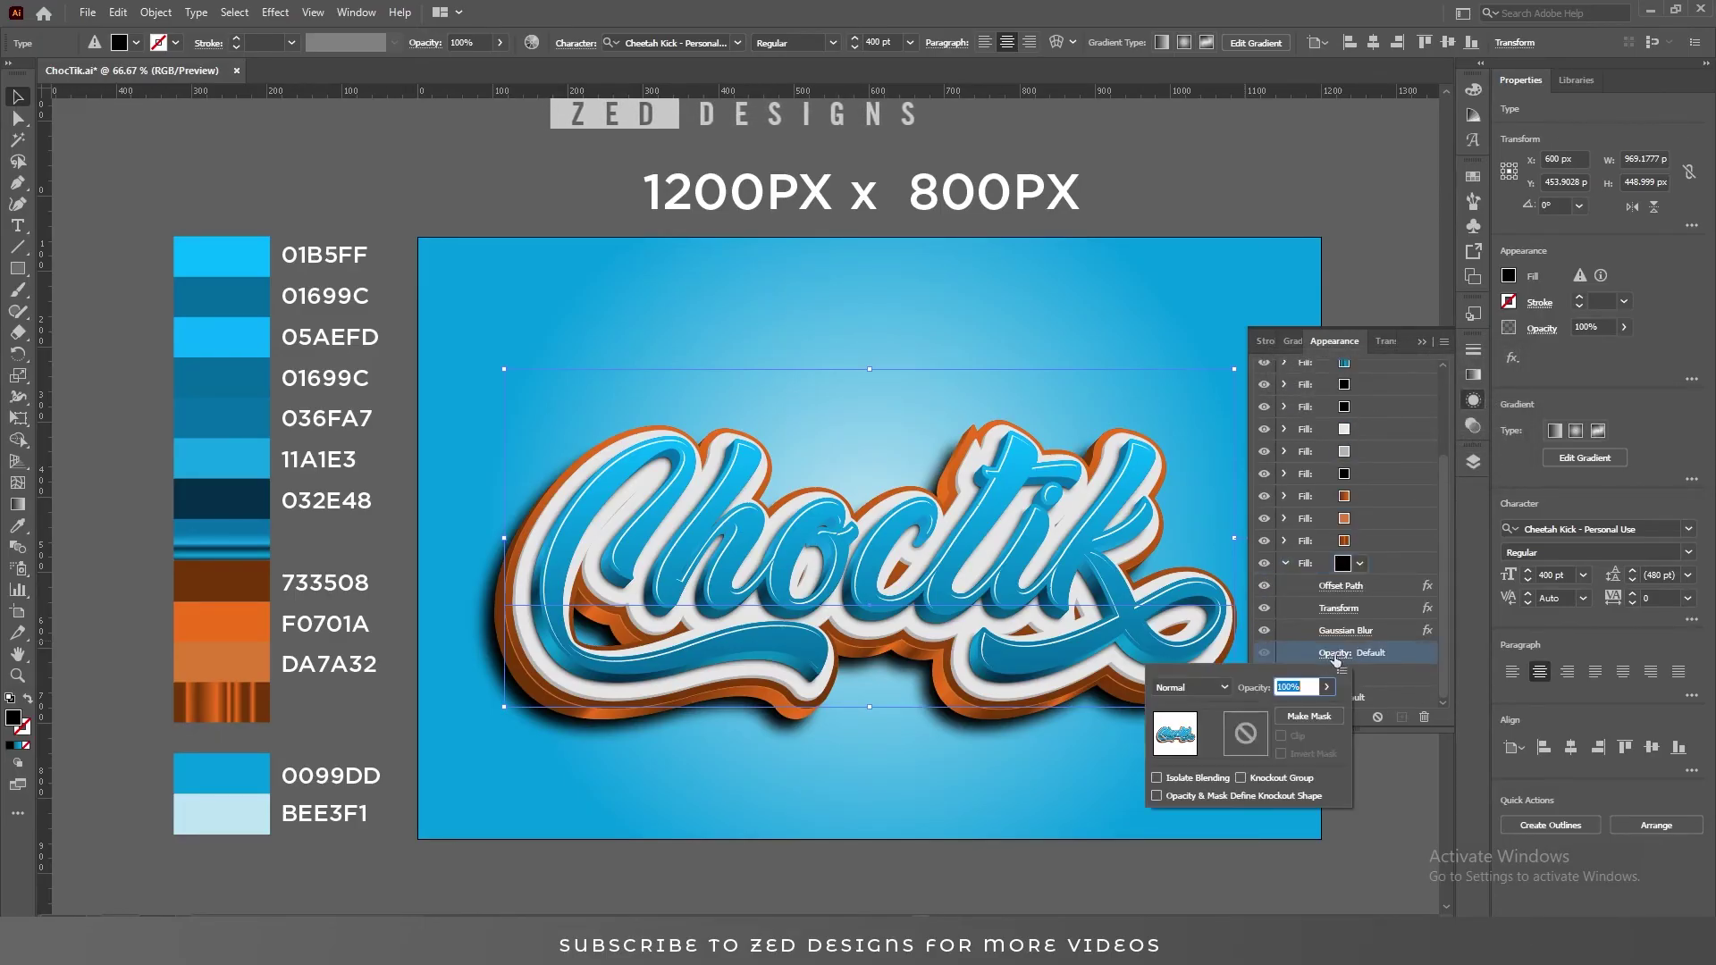
type("50")
key("Tab")
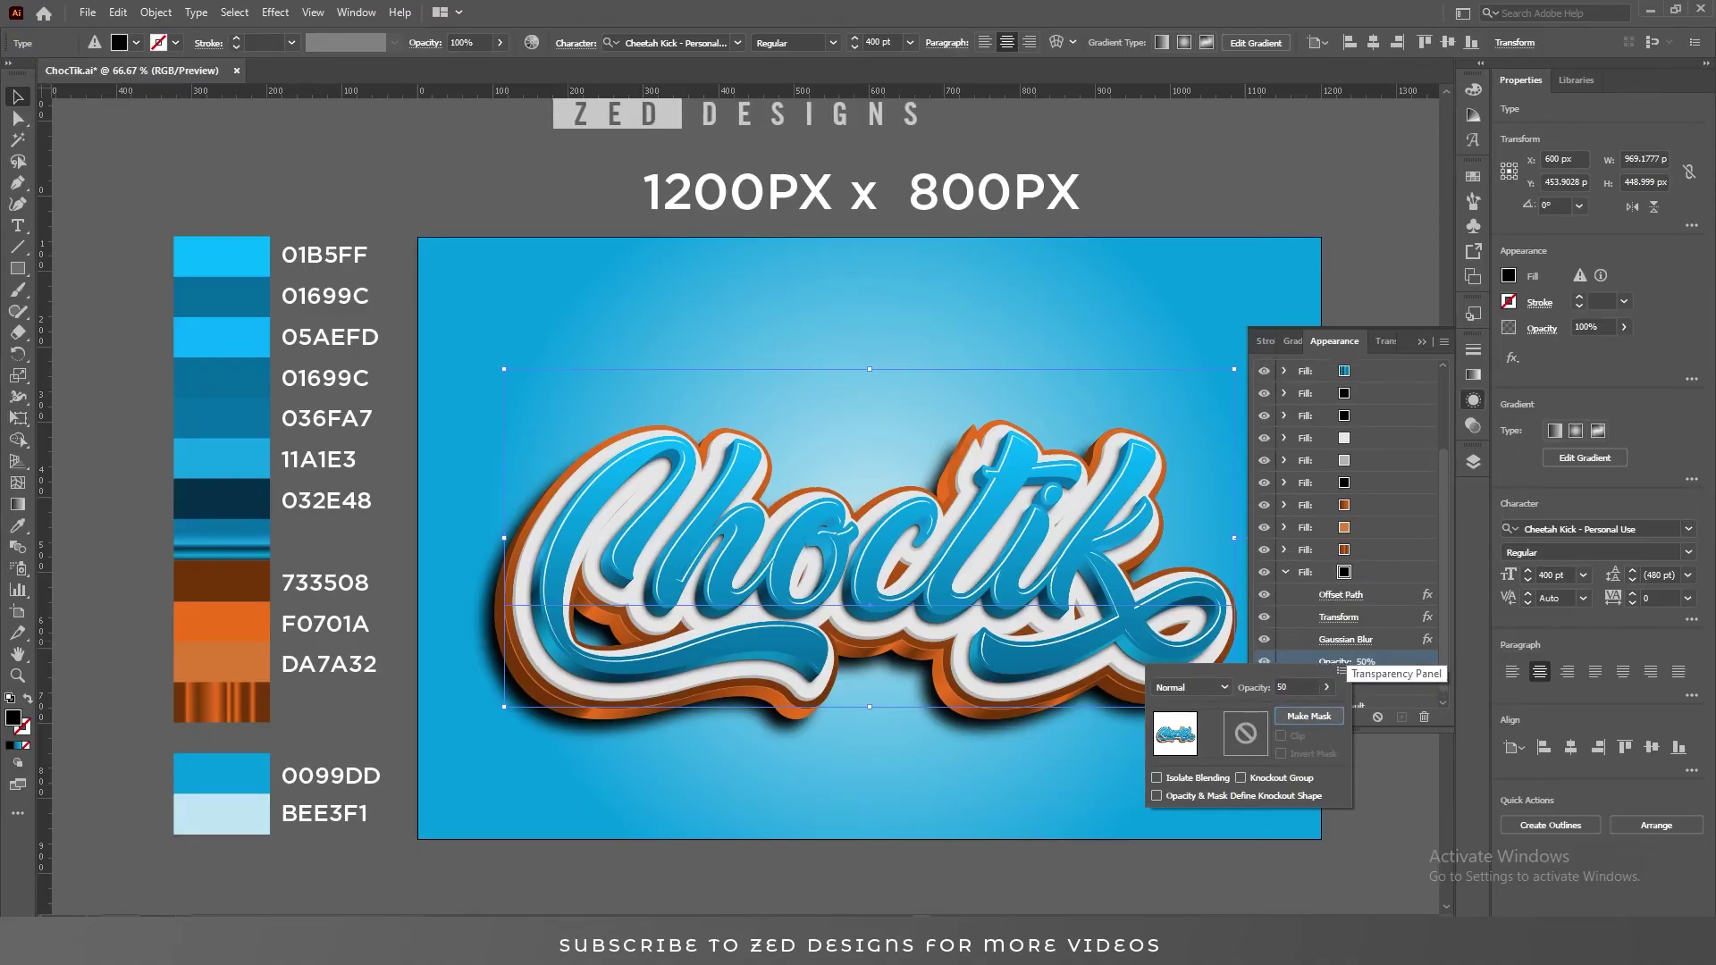
left_click(1209, 687)
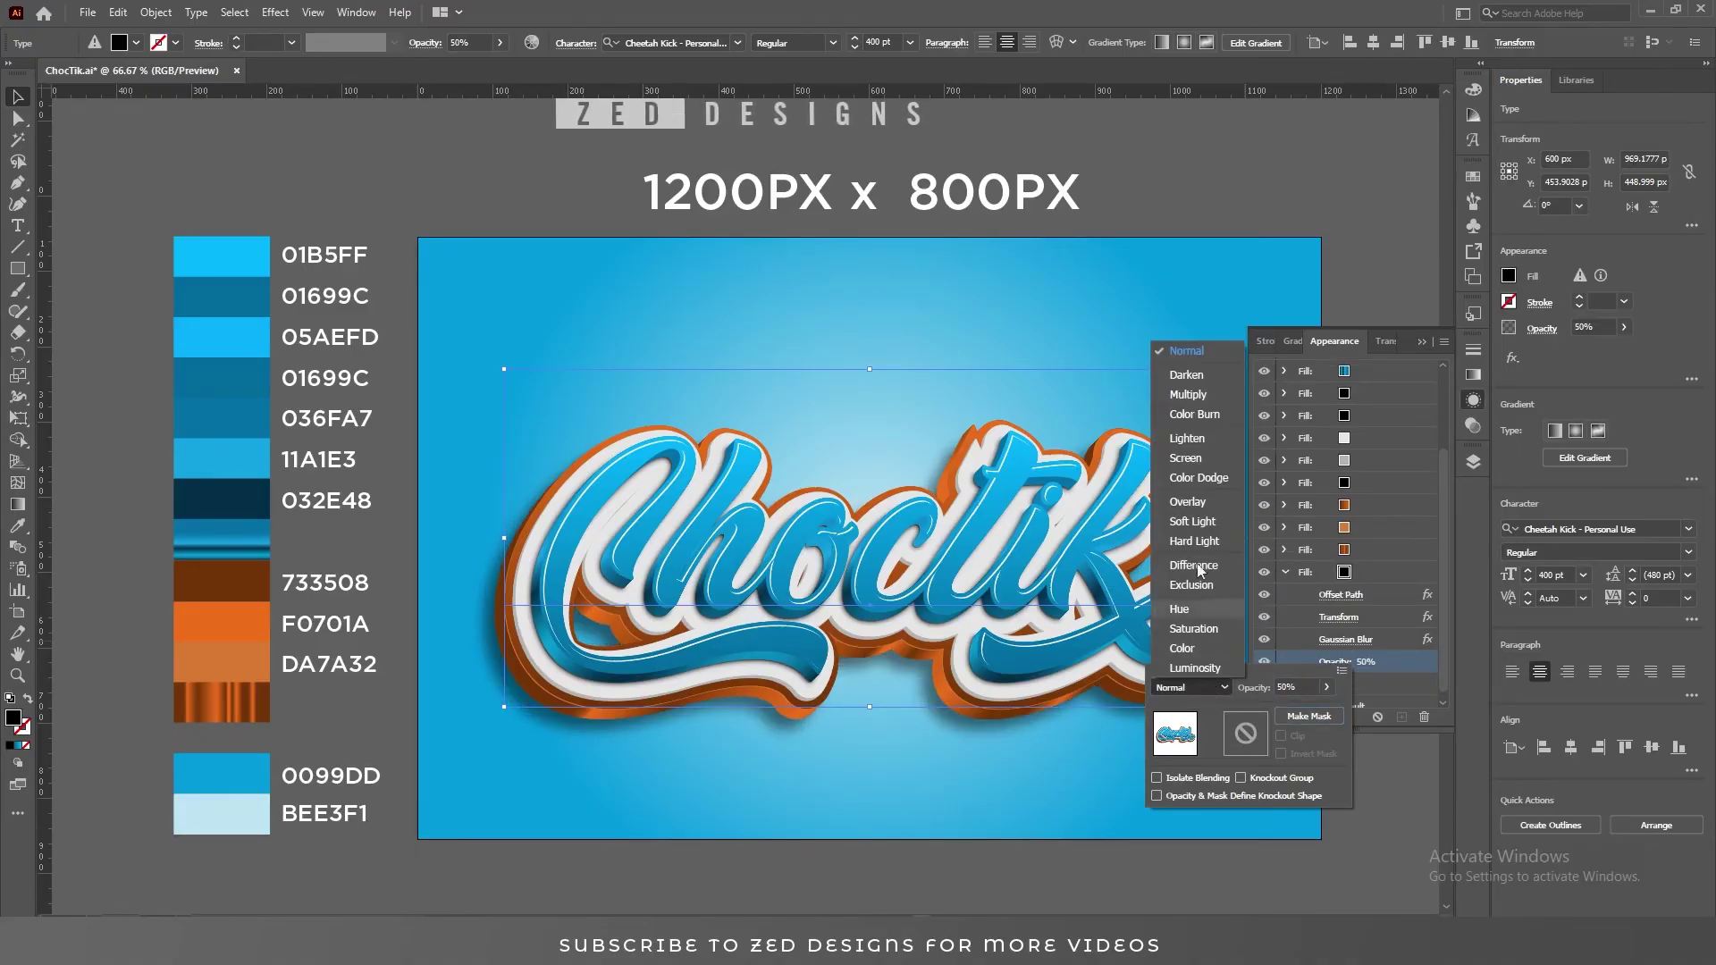
left_click(1197, 411)
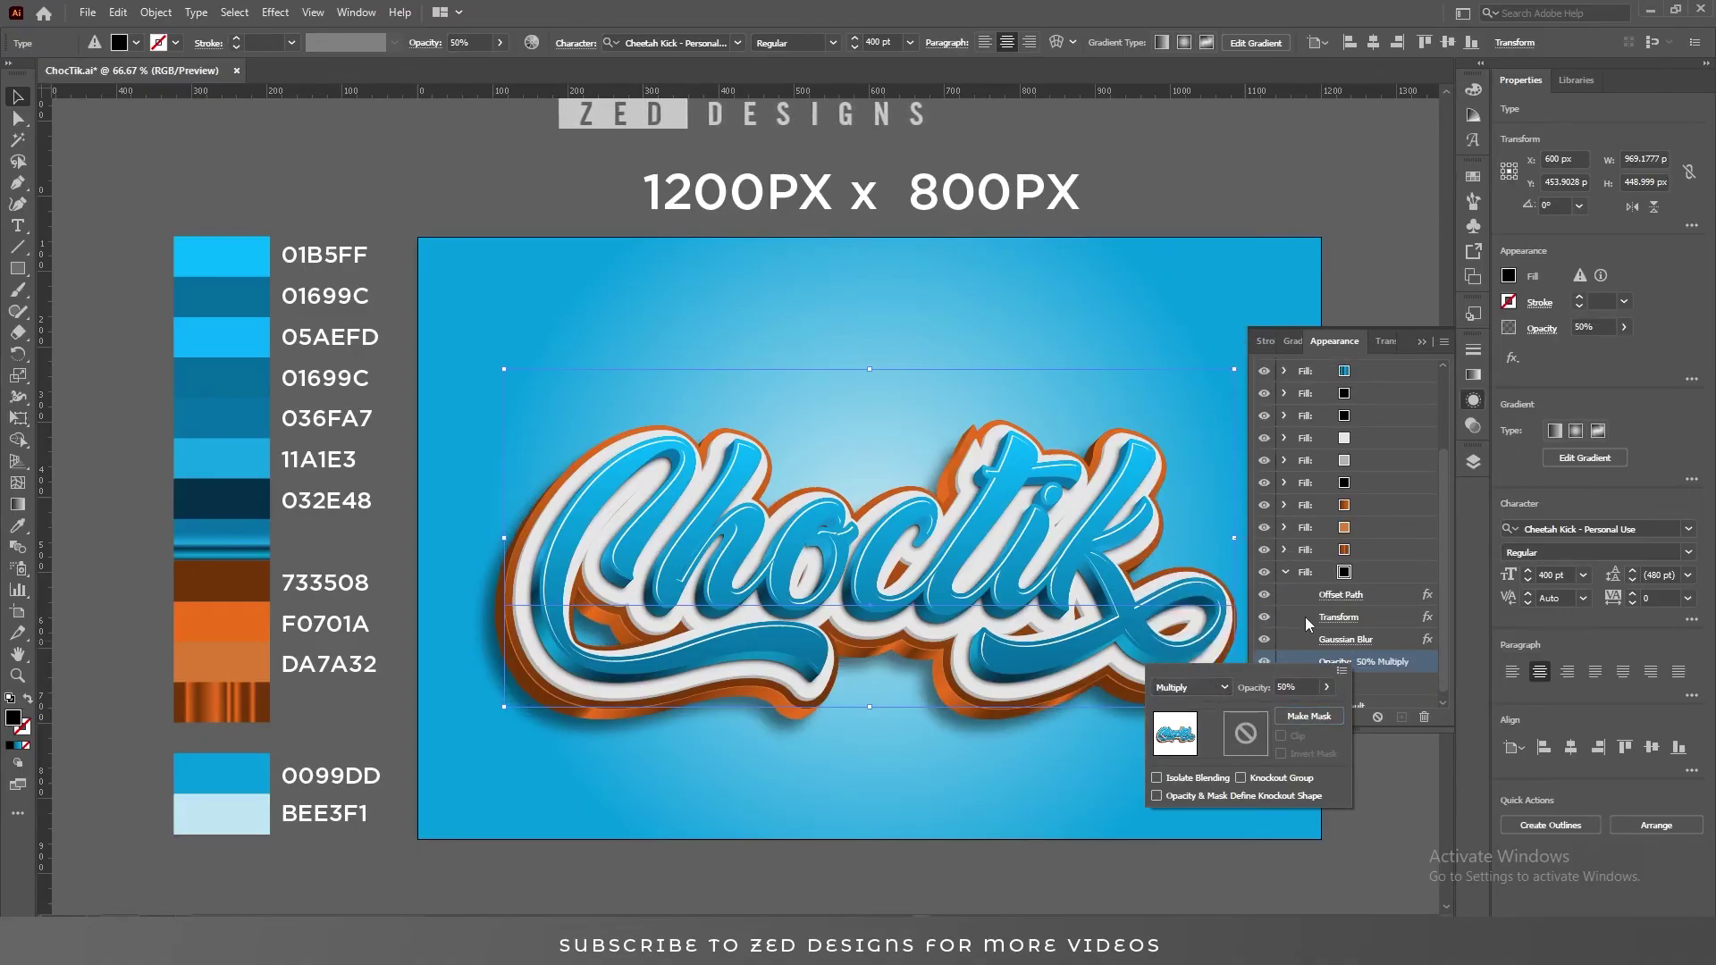
left_click(1384, 576)
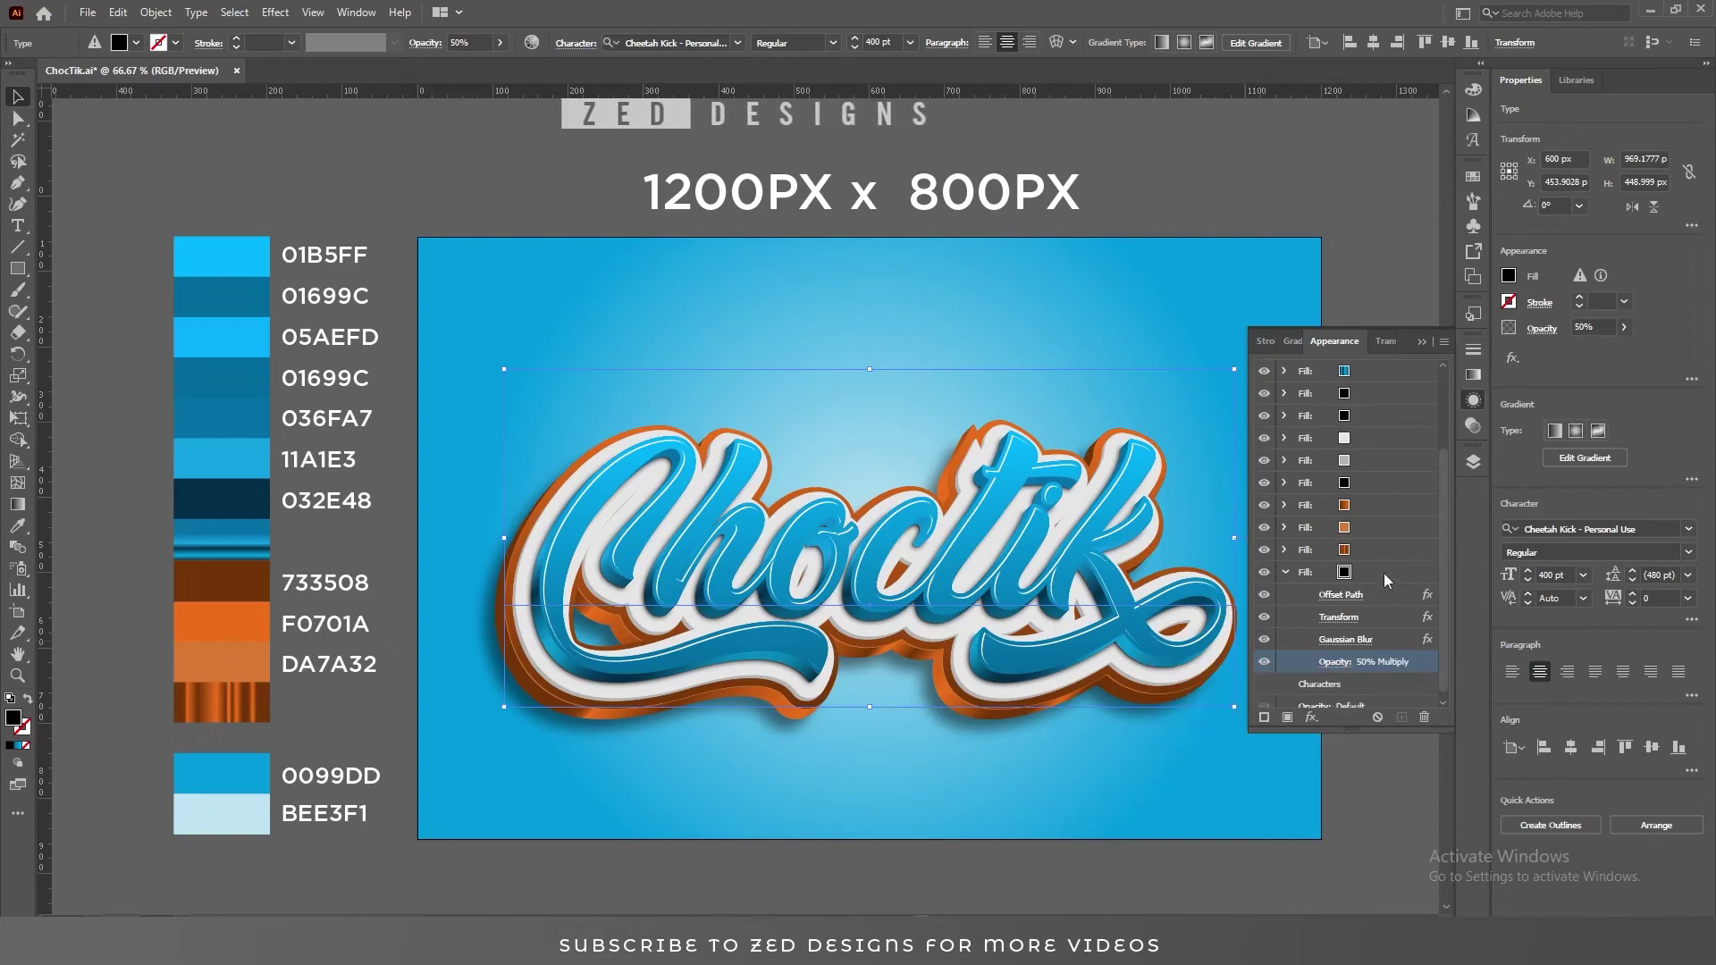
left_click(1286, 572)
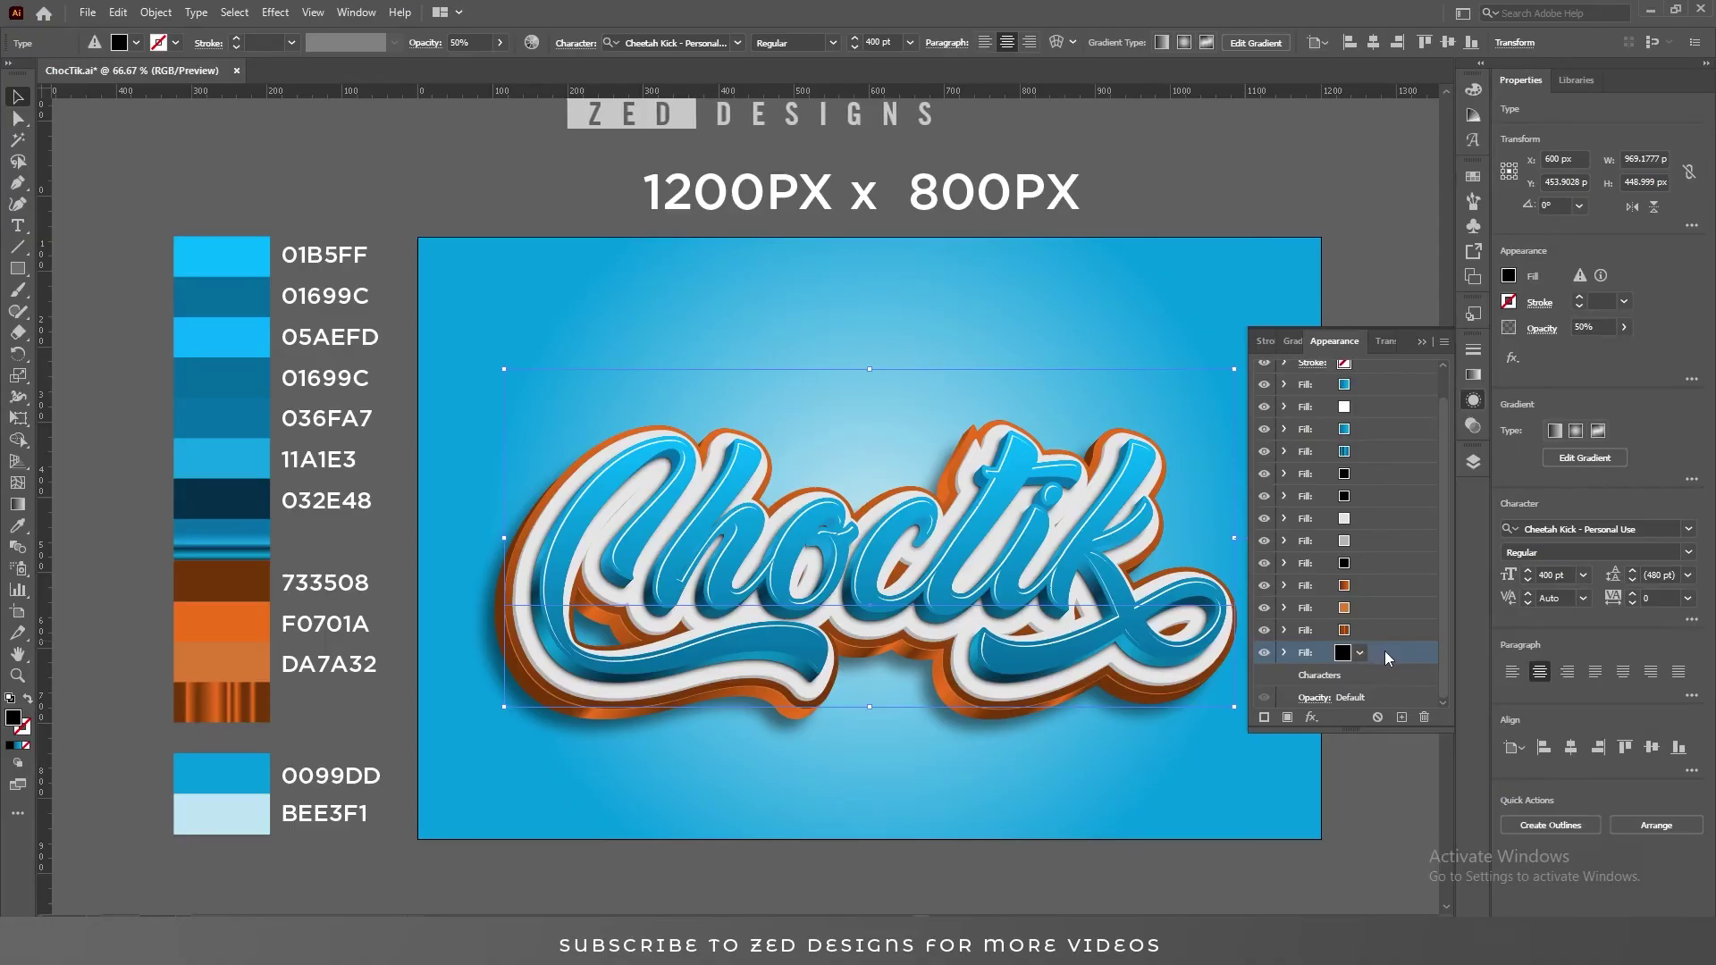
scroll(1390, 641, "up", 1)
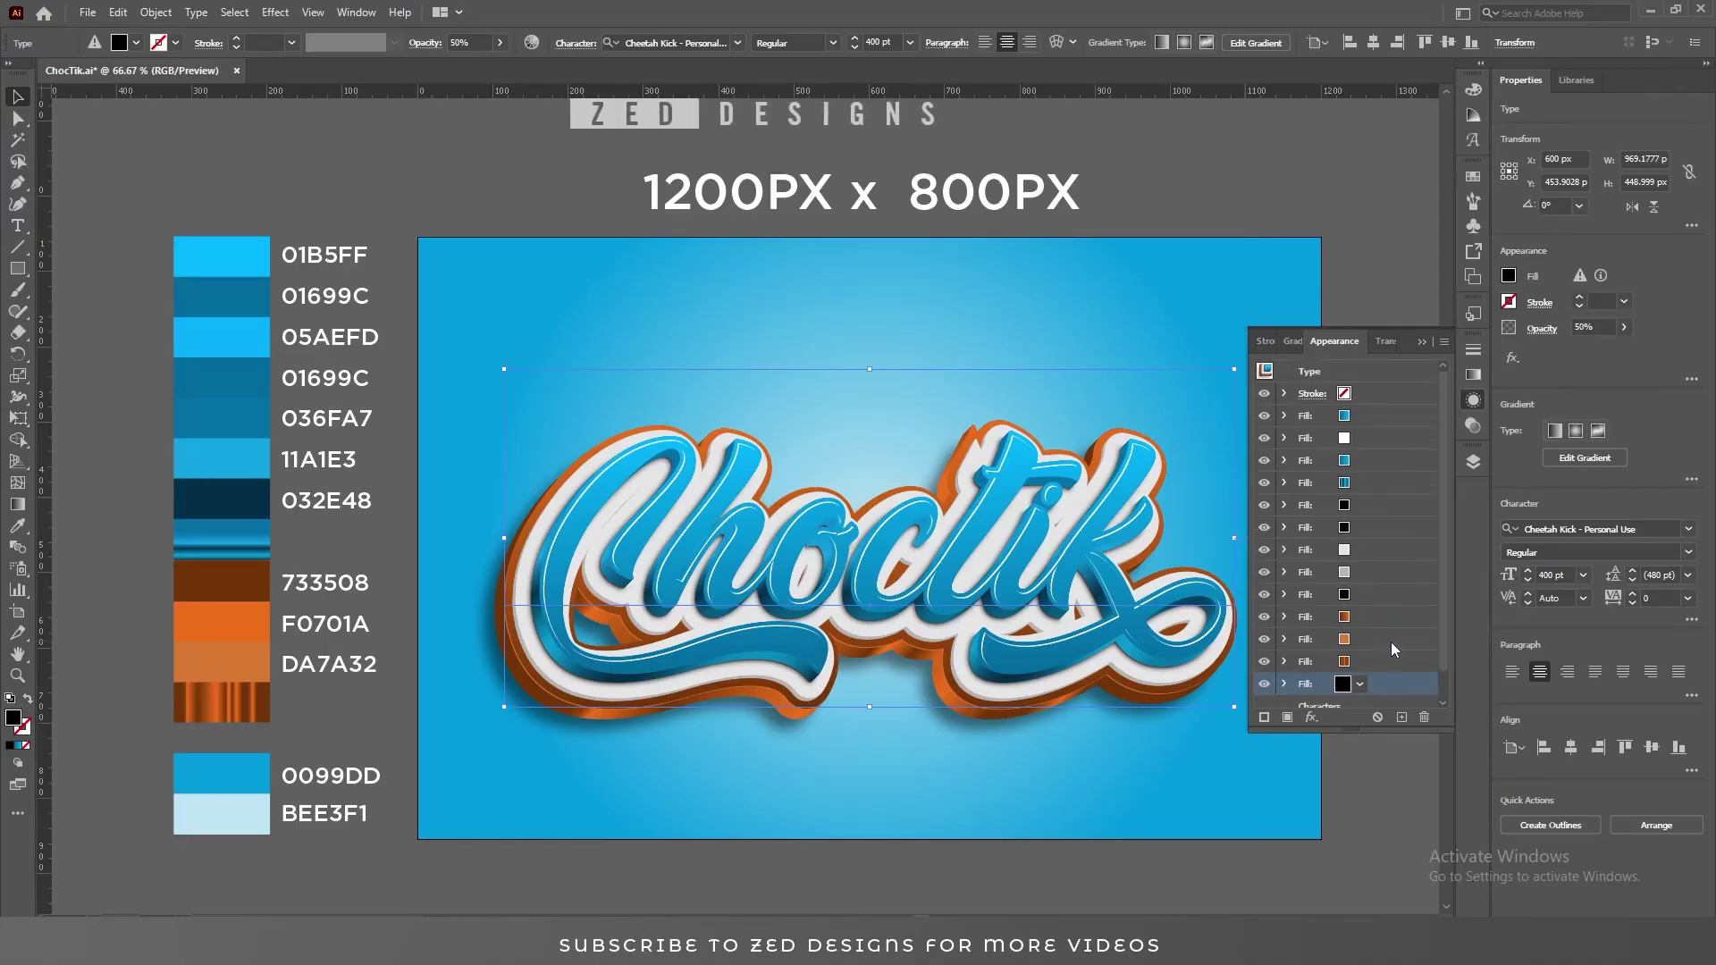
left_click(1424, 345)
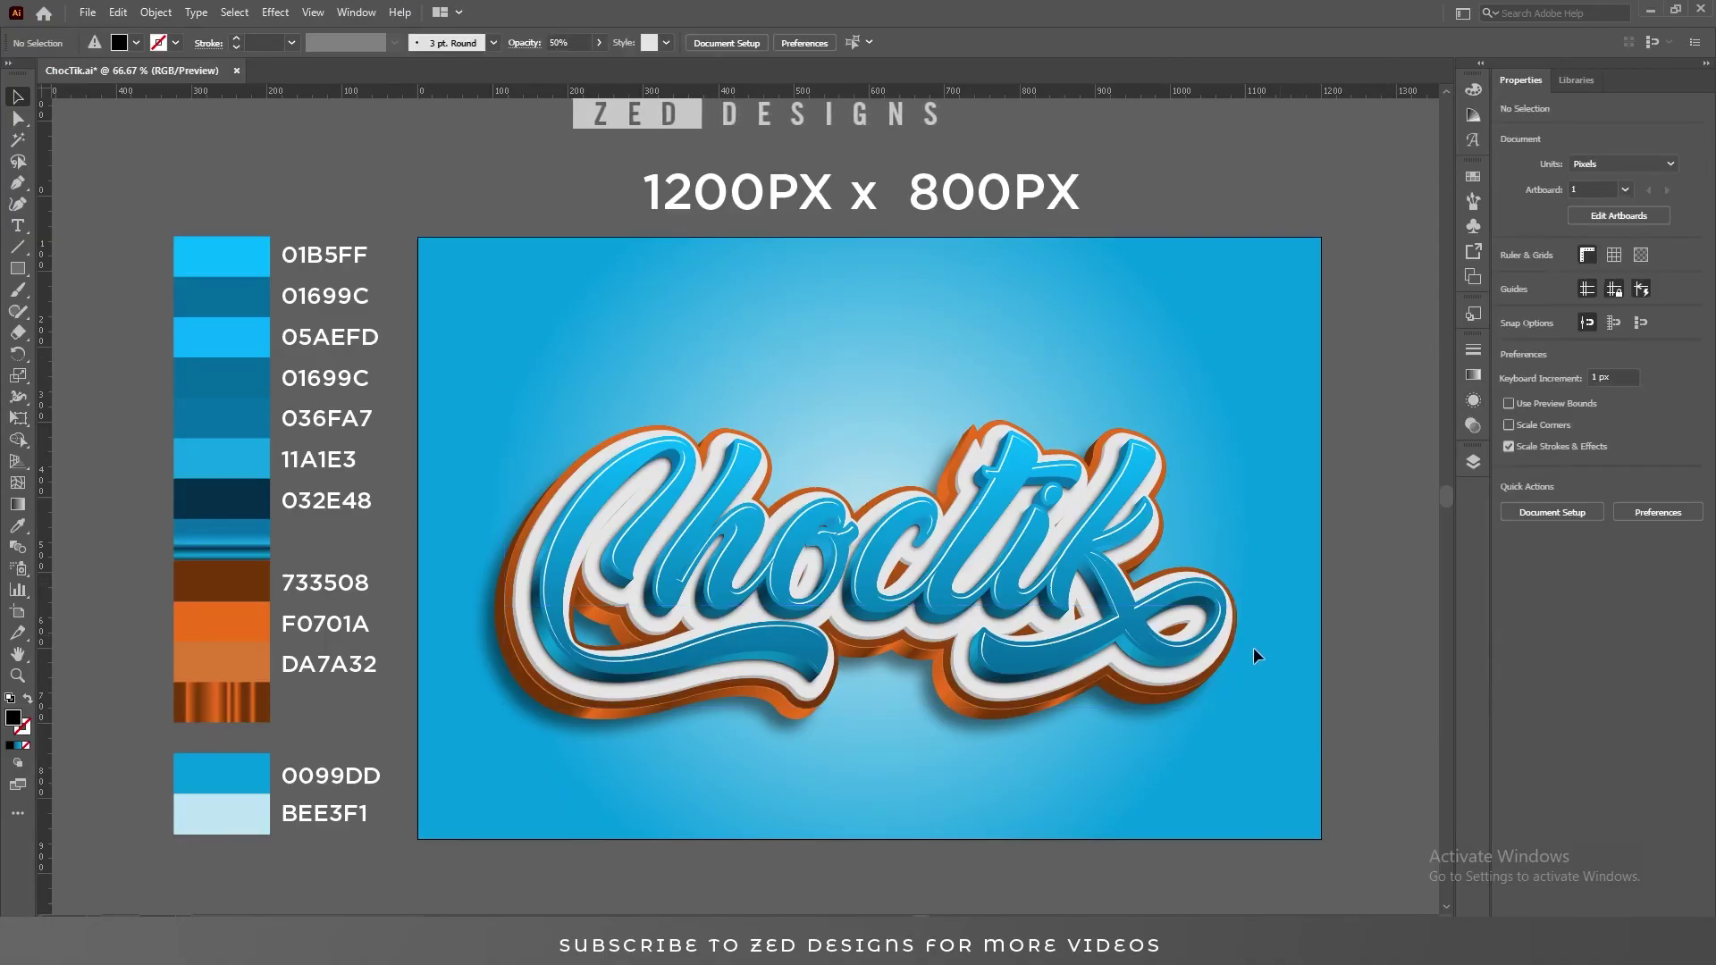
- Draw a black circle about 164 px wide beside the artboard and place a horizontally offset copy overlapping it
left_click(1053, 706)
left_click_drag(1054, 706, 949, 737)
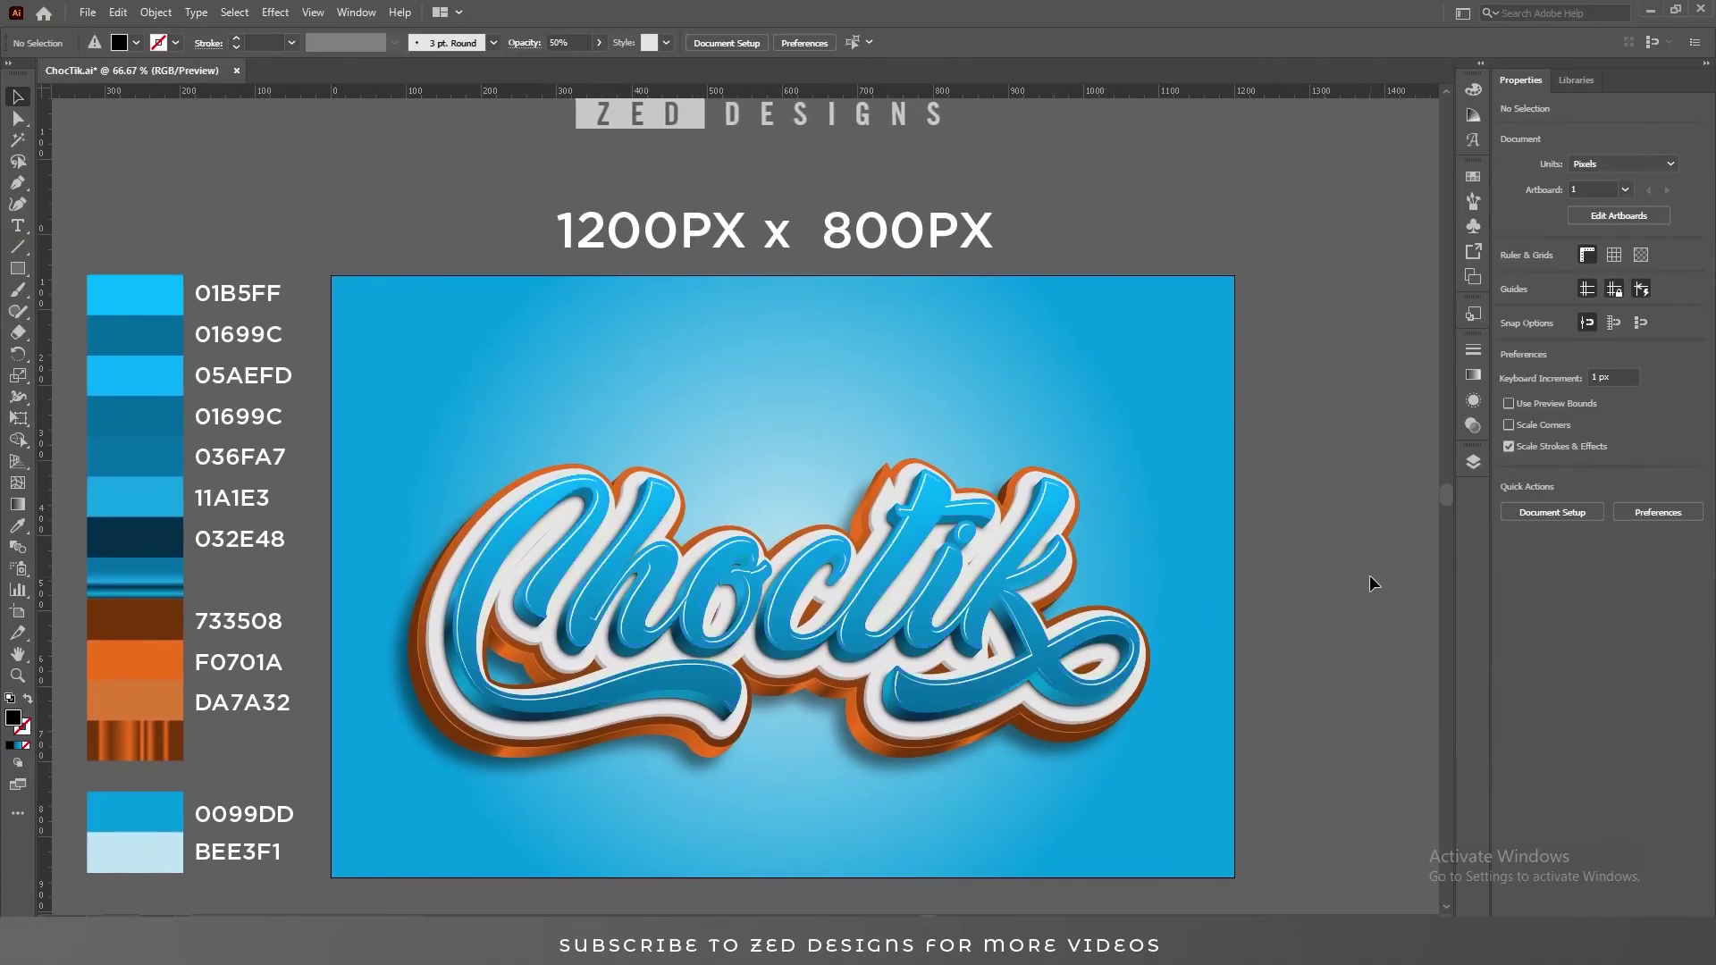
left_click(21, 276)
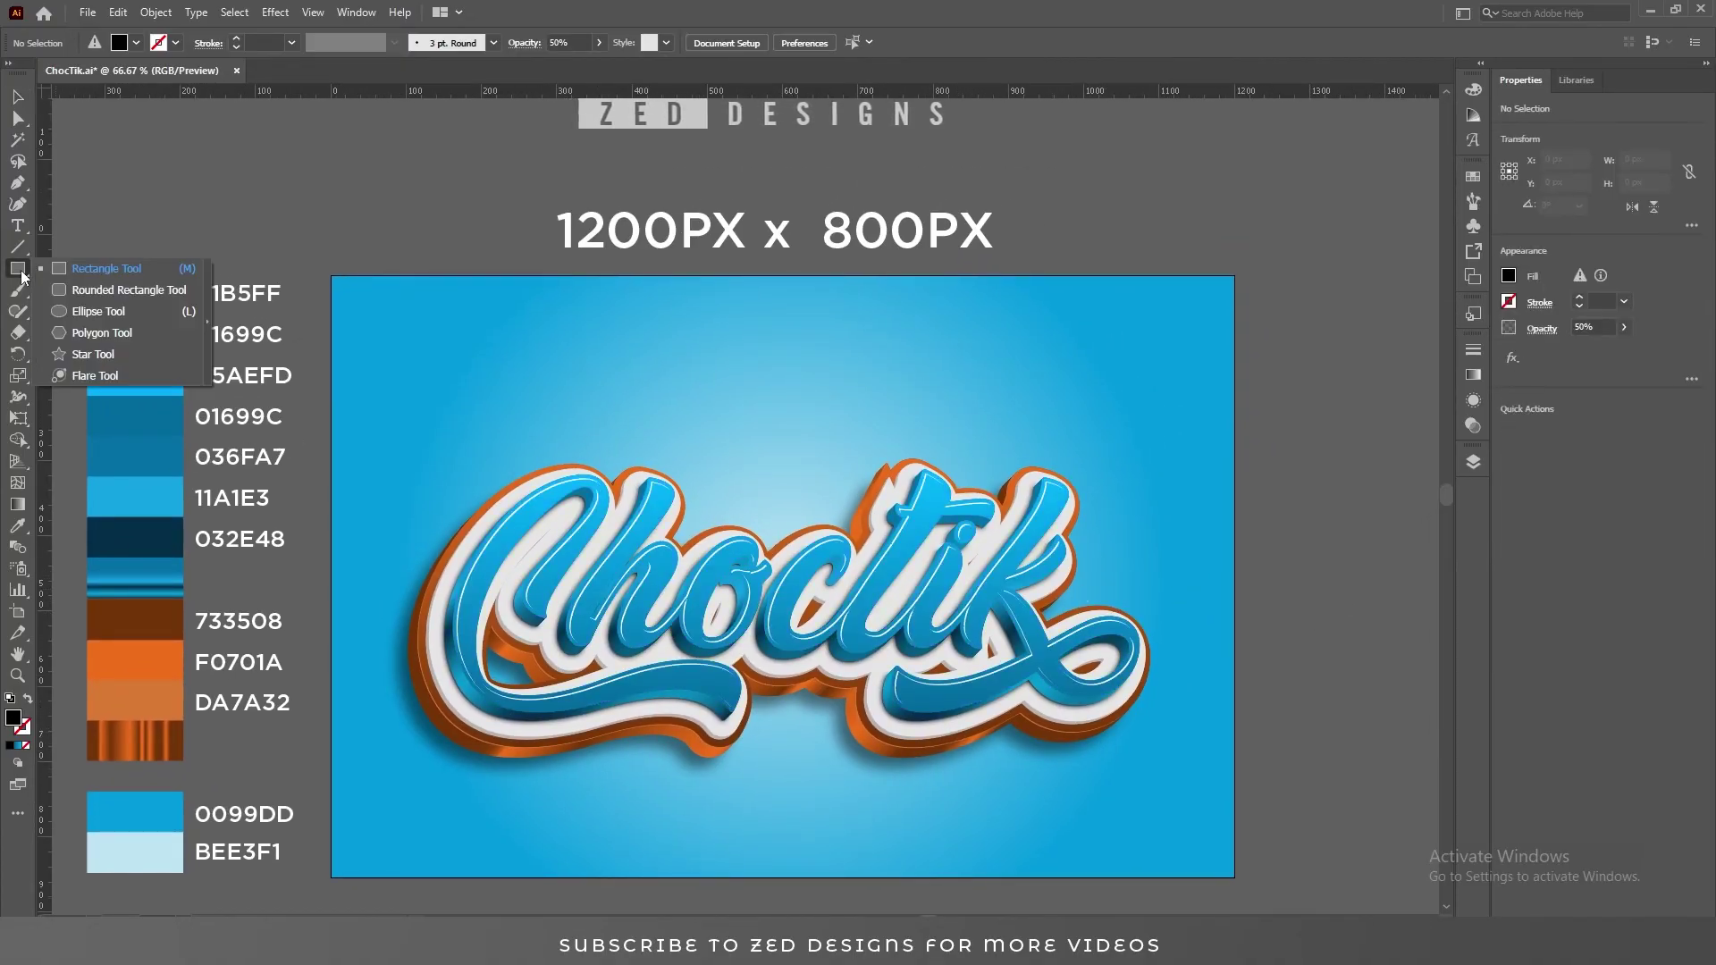
left_click(98, 311)
left_click_drag(1343, 441, 1001, 366)
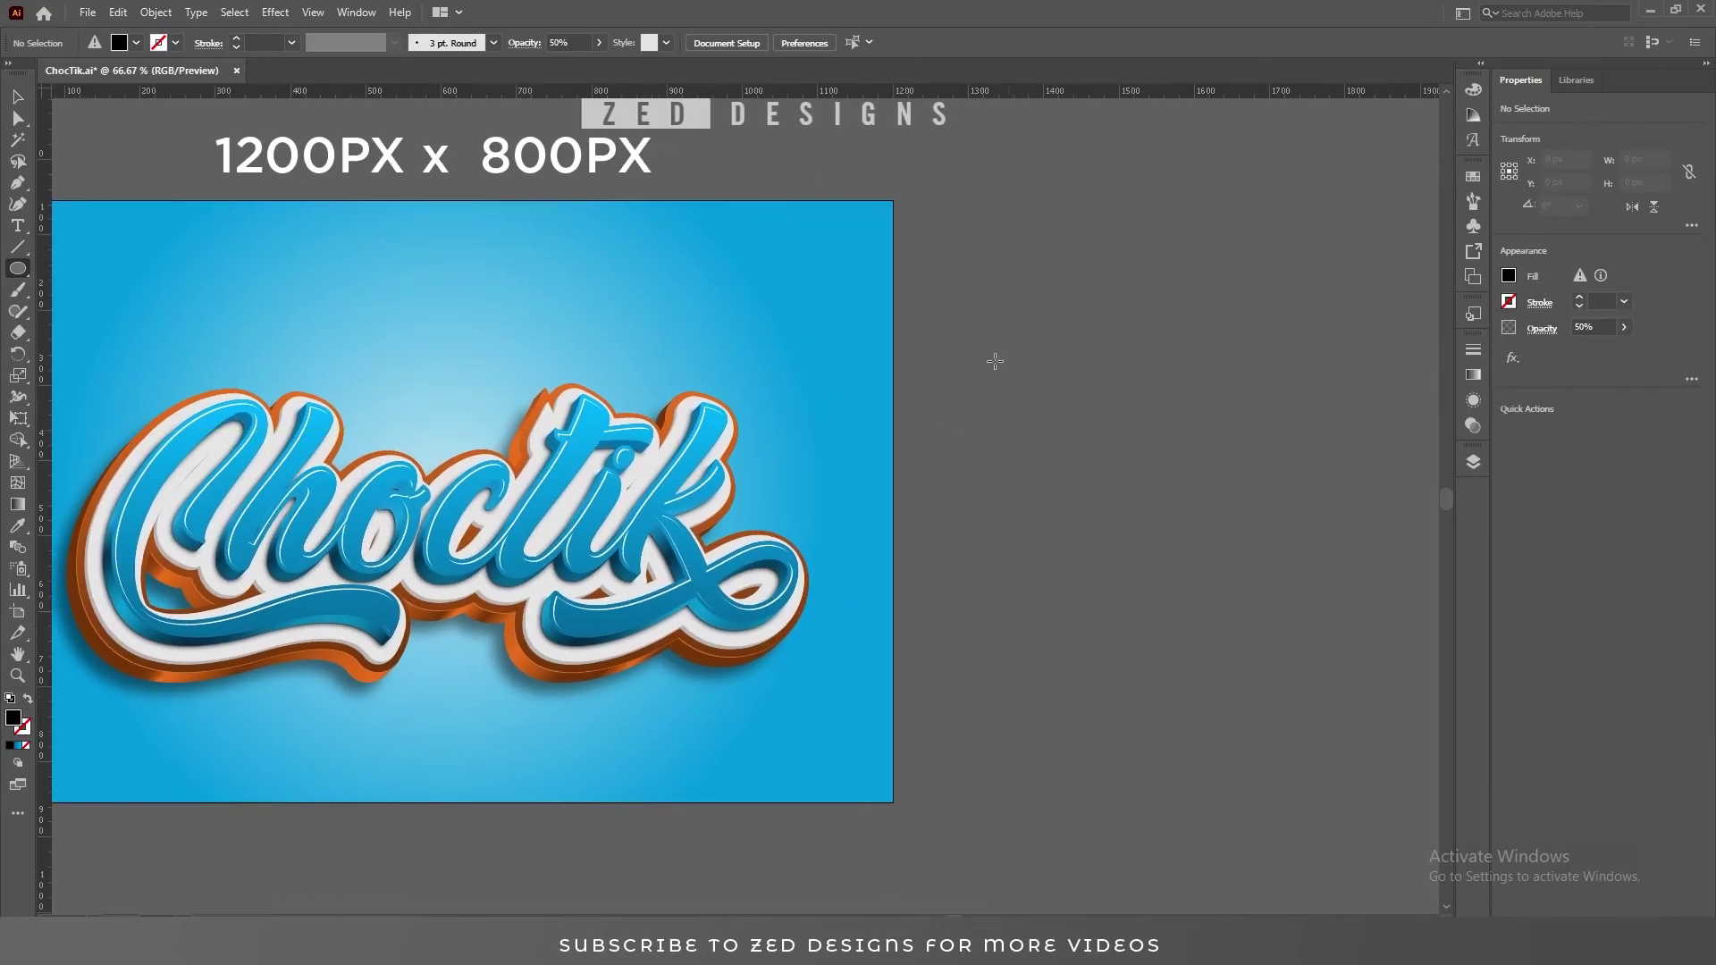
mouse_move(947, 316)
left_mouse_down()
mouse_move(1083, 444)
mouse_move(844, 447)
left_mouse_up()
scroll(766, 394, "up", 3)
key("v")
left_click_drag(784, 352, 897, 353)
left_click(815, 543)
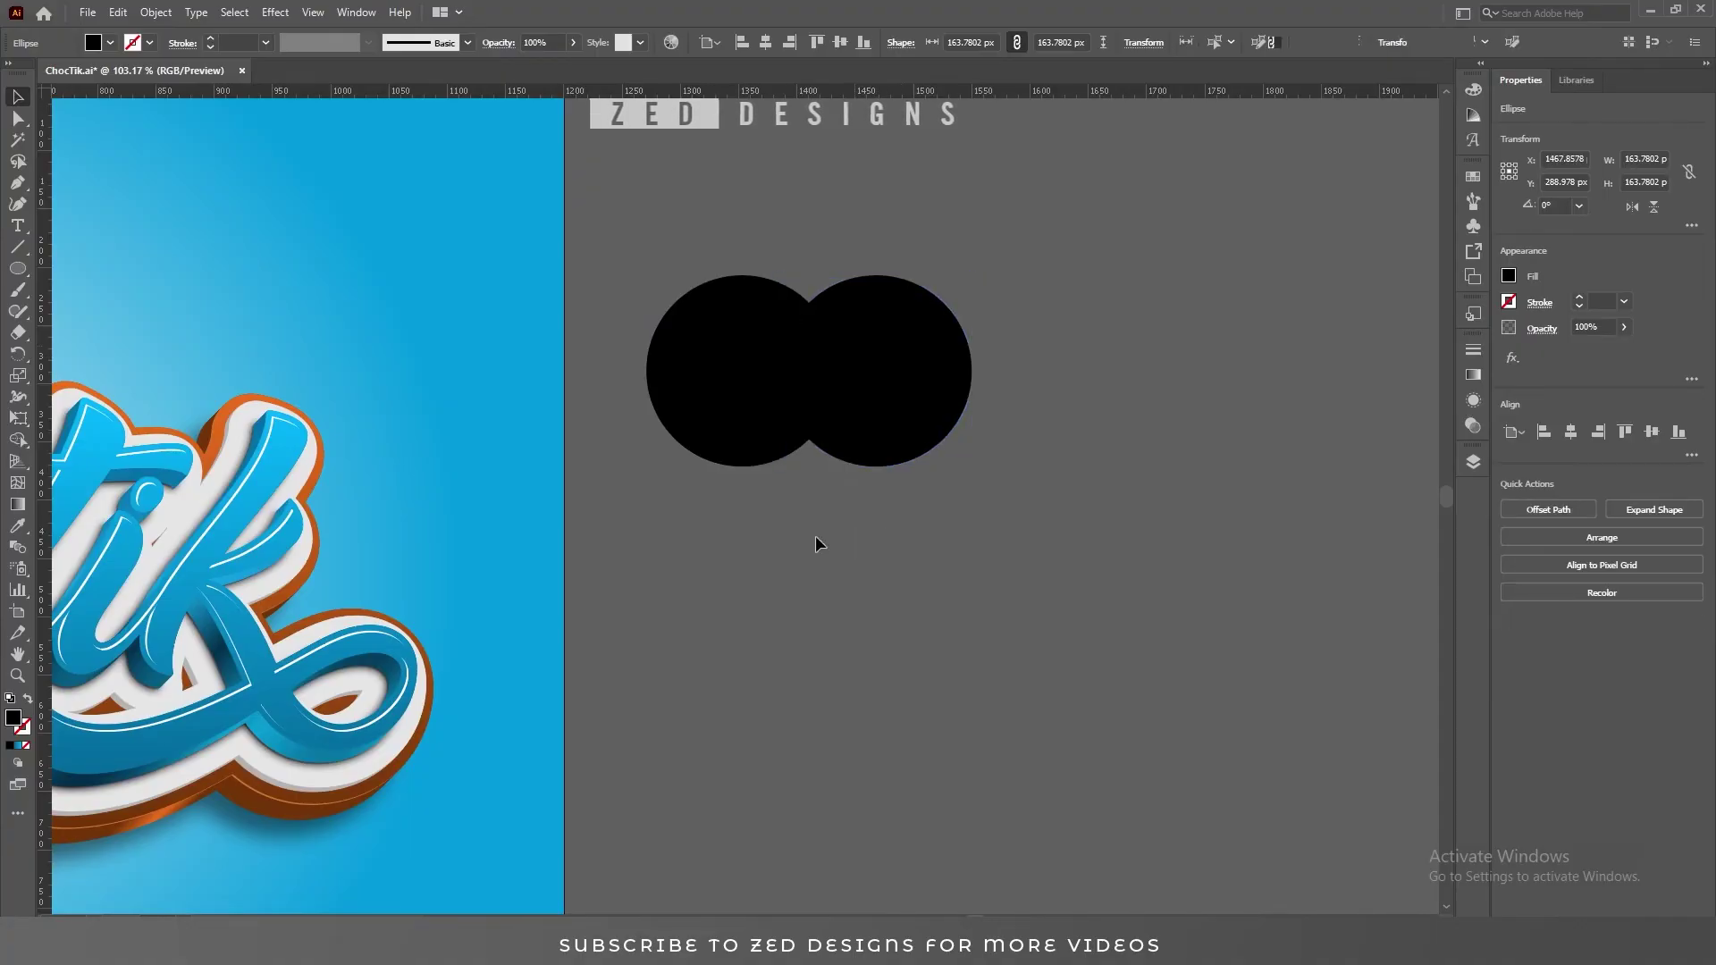
- Unite the two overlapping circles and pull the lower middle anchor point straight down to about Y 459 px
left_click_drag(689, 453, 965, 373)
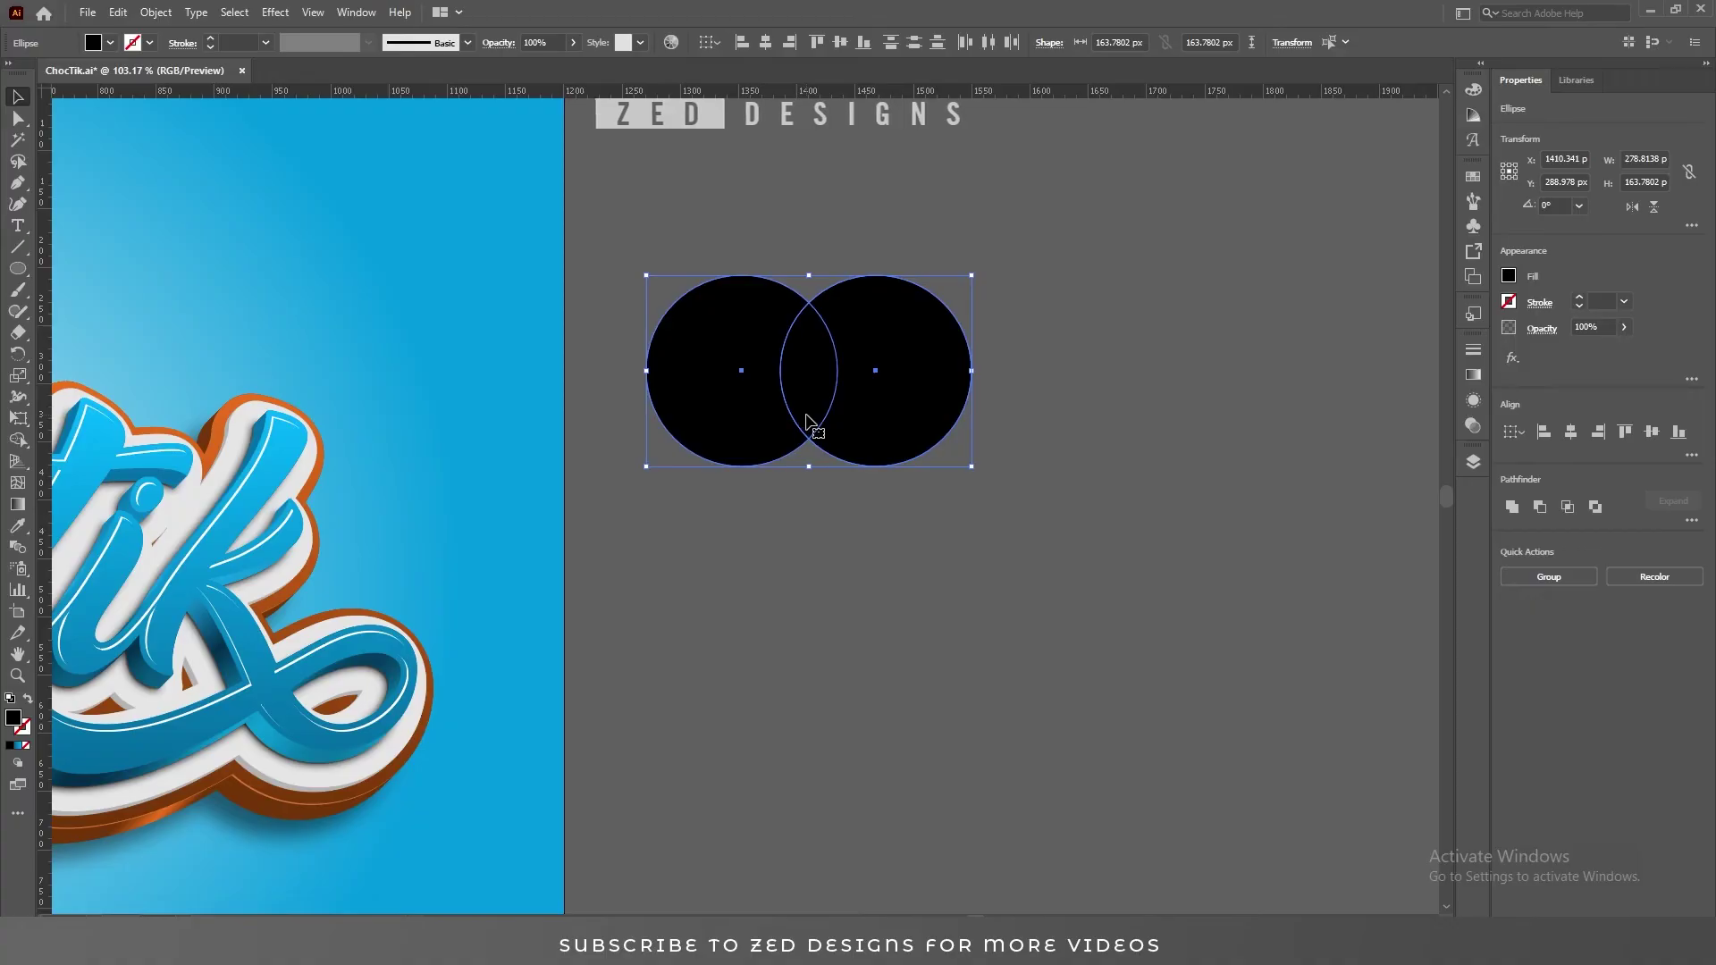
left_click(1511, 507)
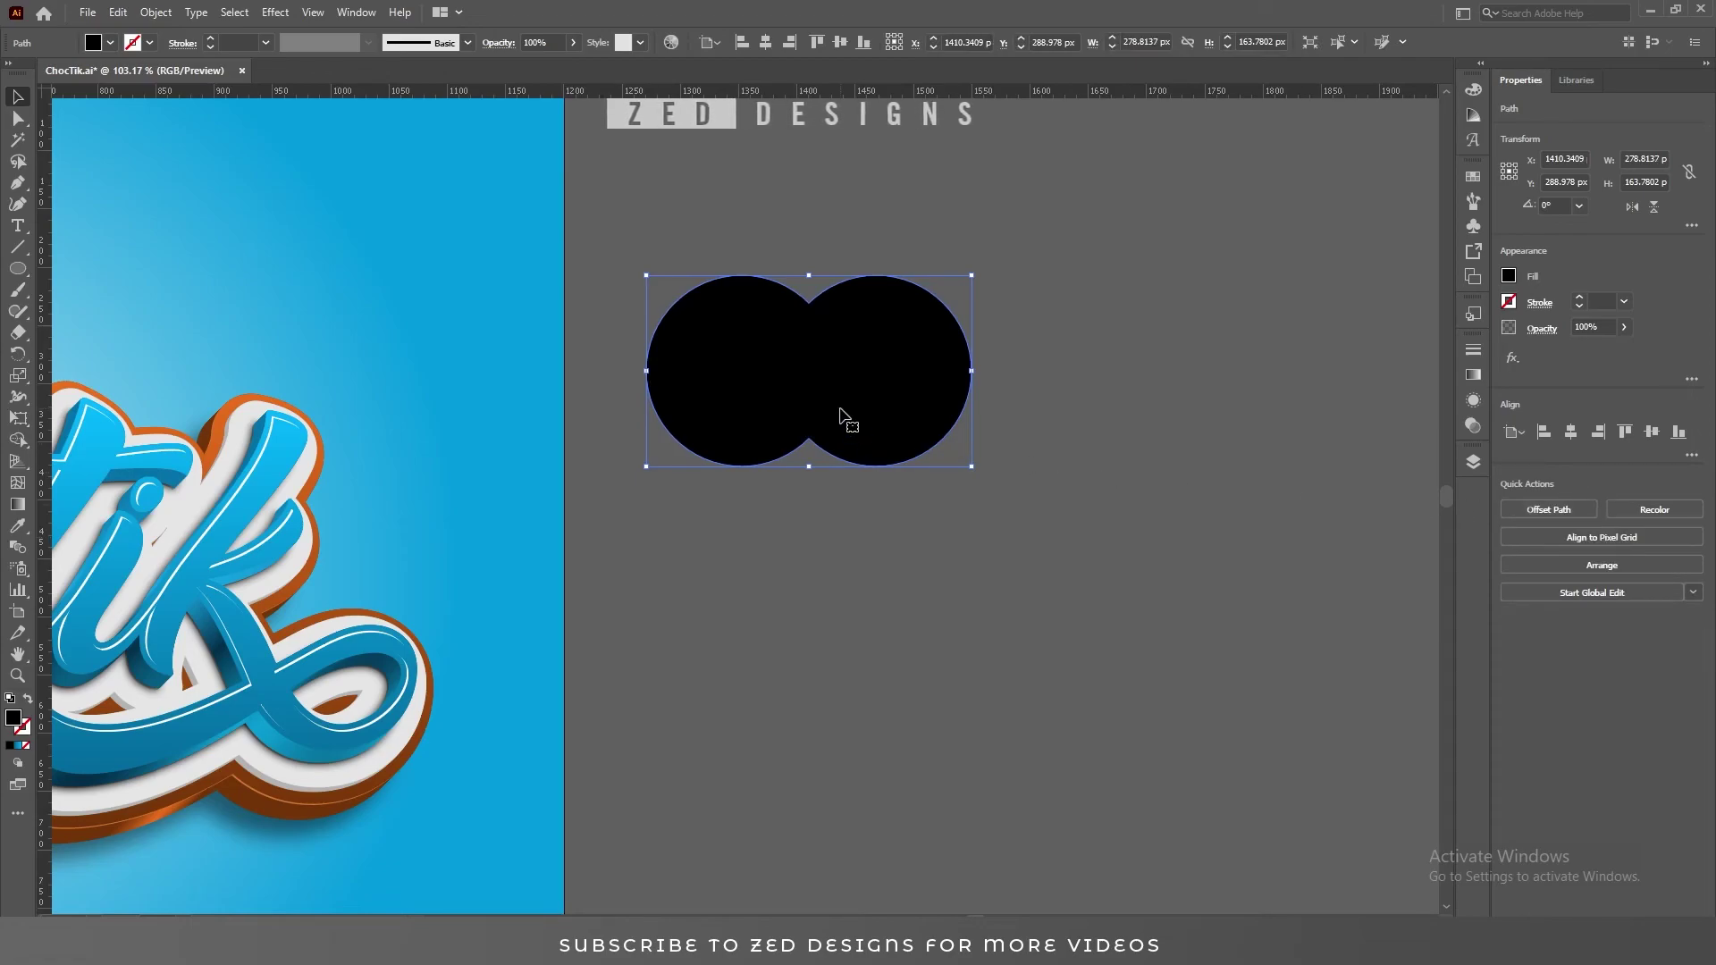
key("a")
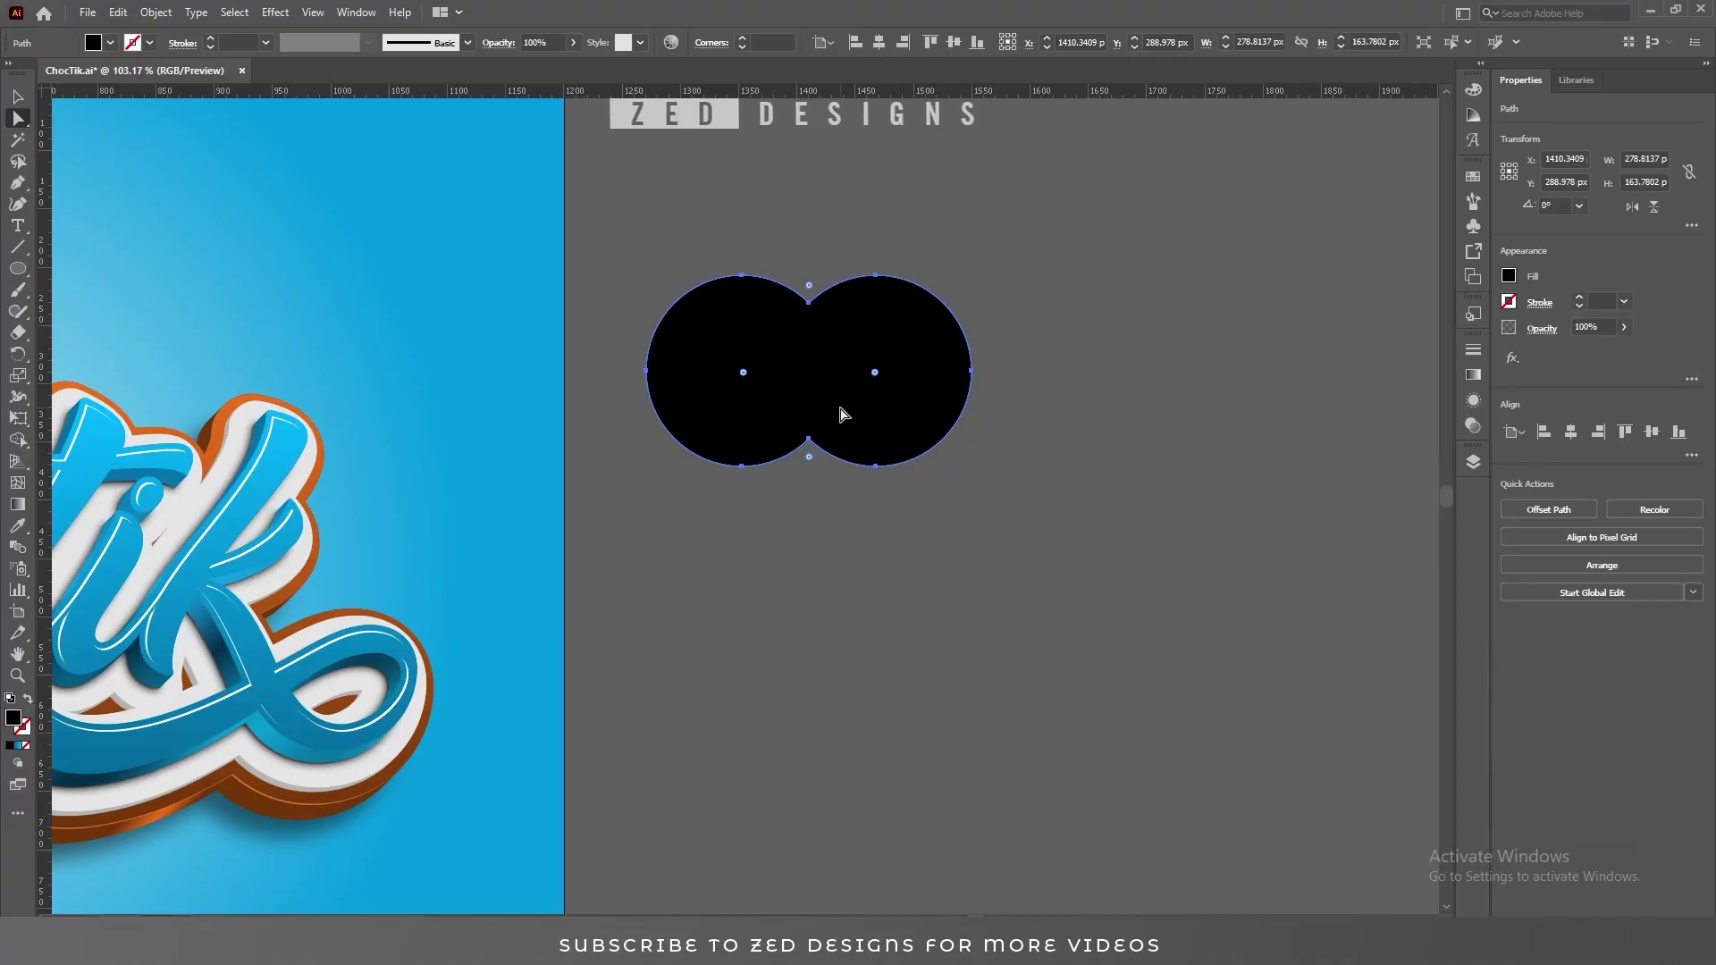
left_click(809, 441)
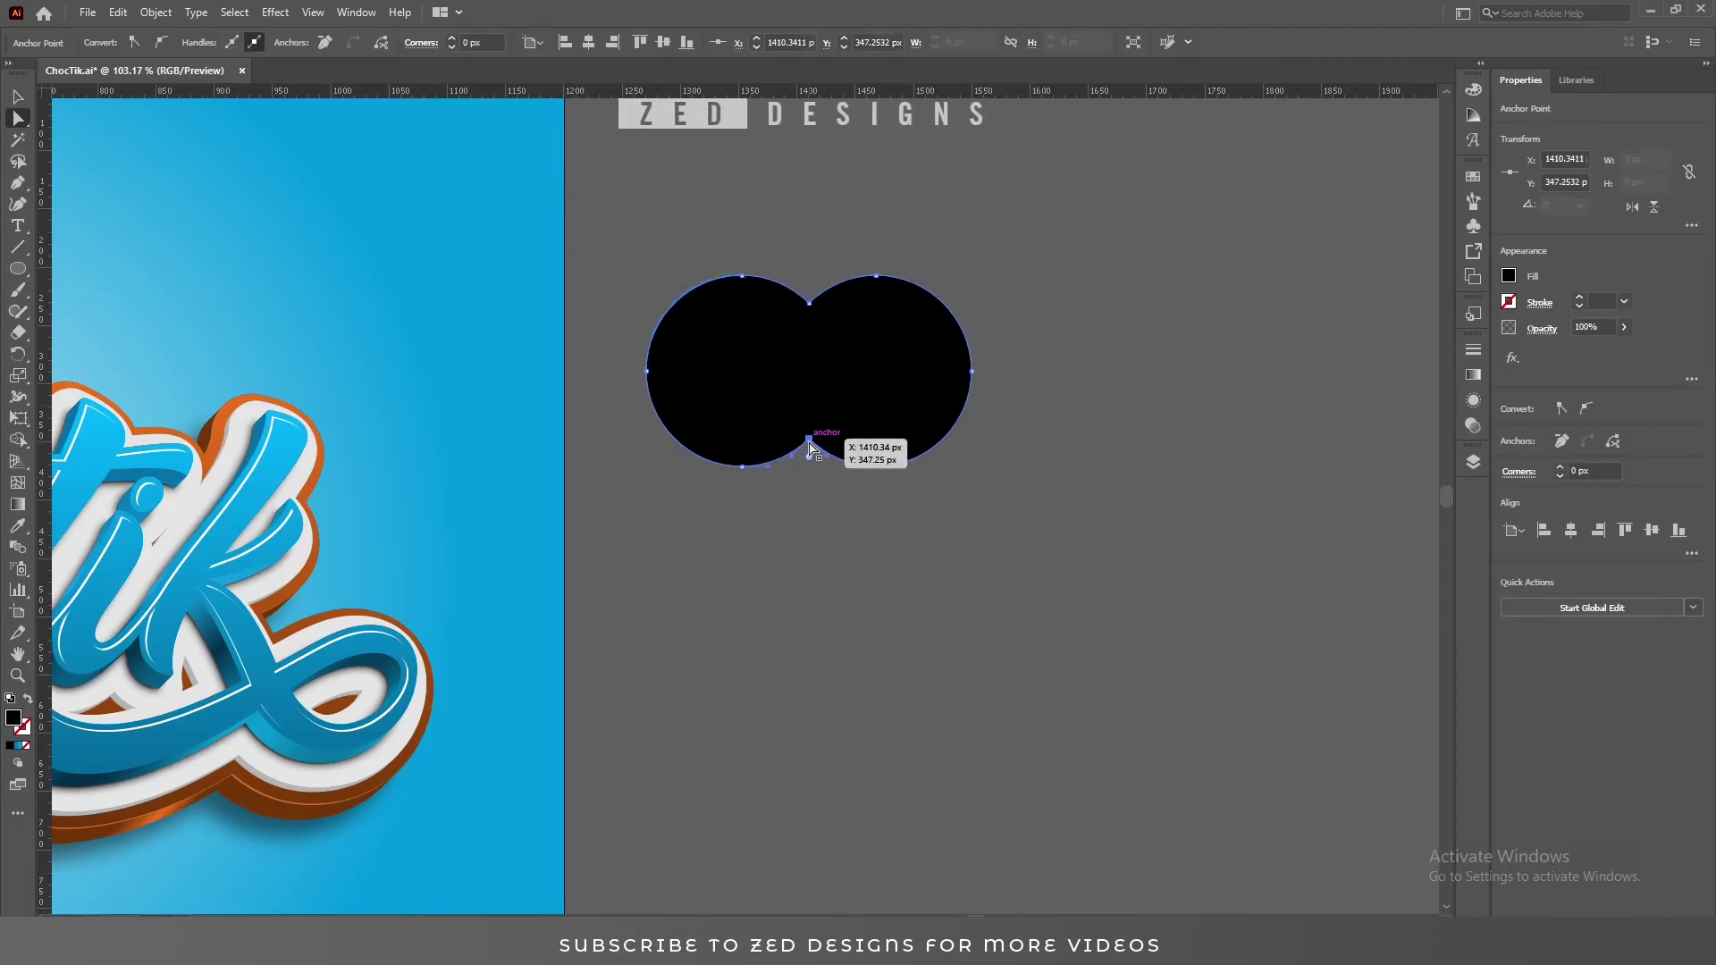
left_click_drag(810, 443, 806, 574)
- Convert the lower tip to a corner point and delete the two bottom anchor points beside it to form a heart
key("p")
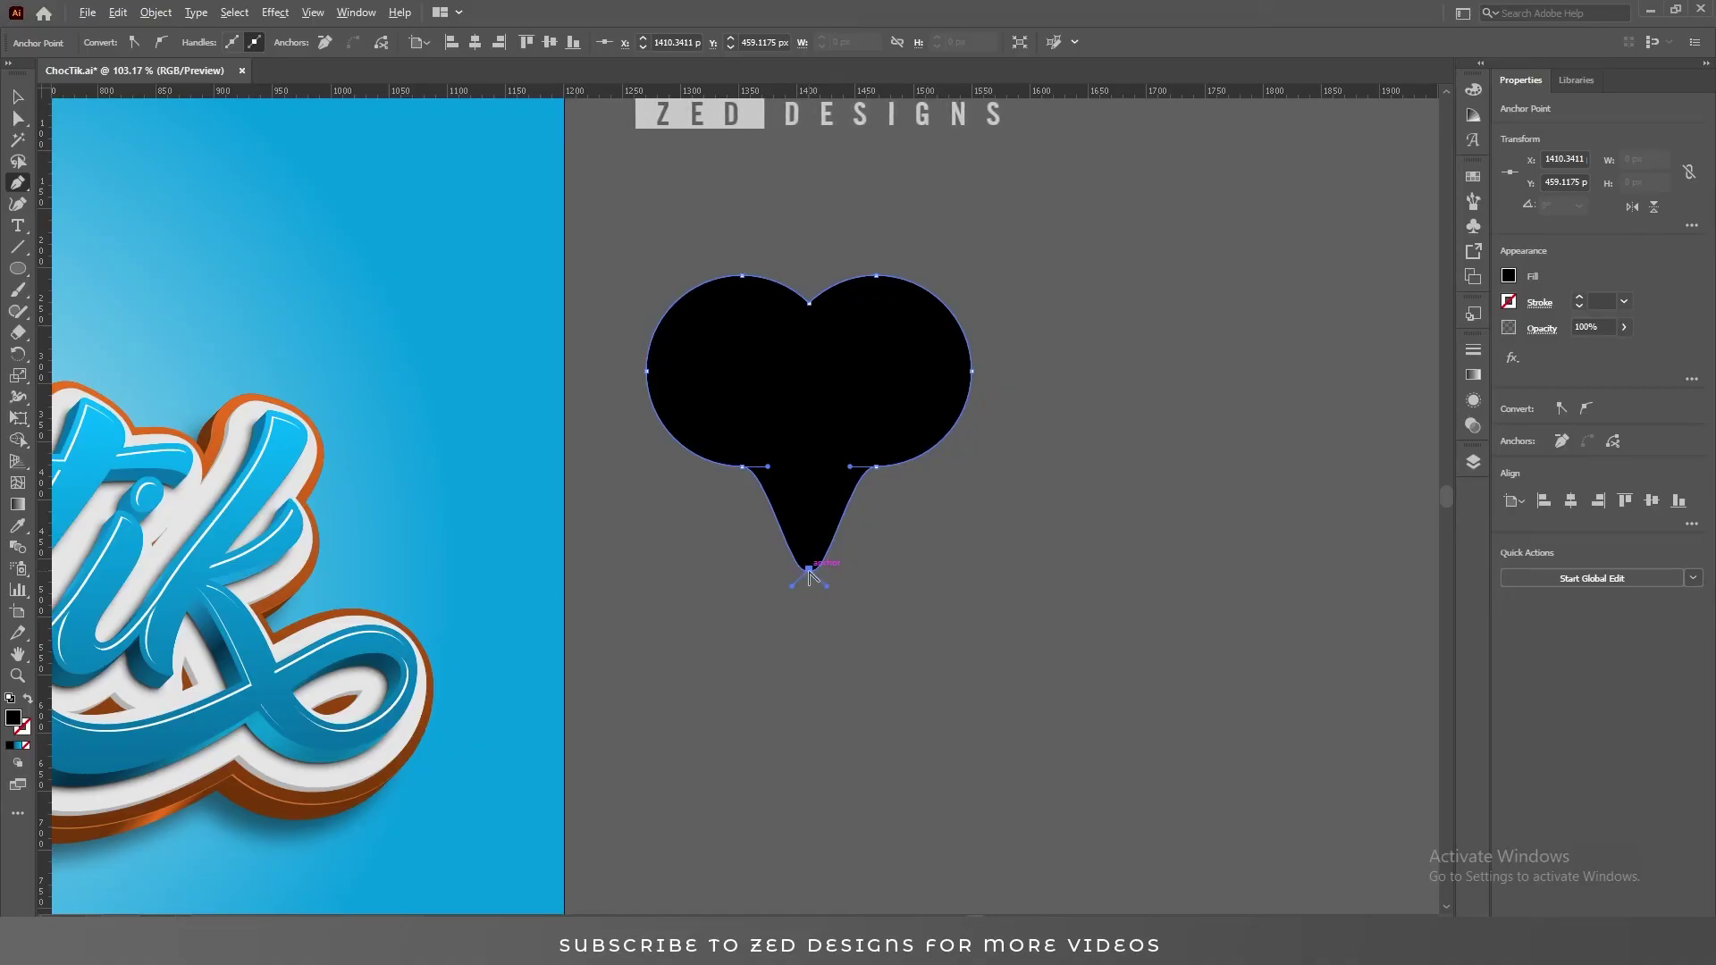
left_click(808, 569, "alt")
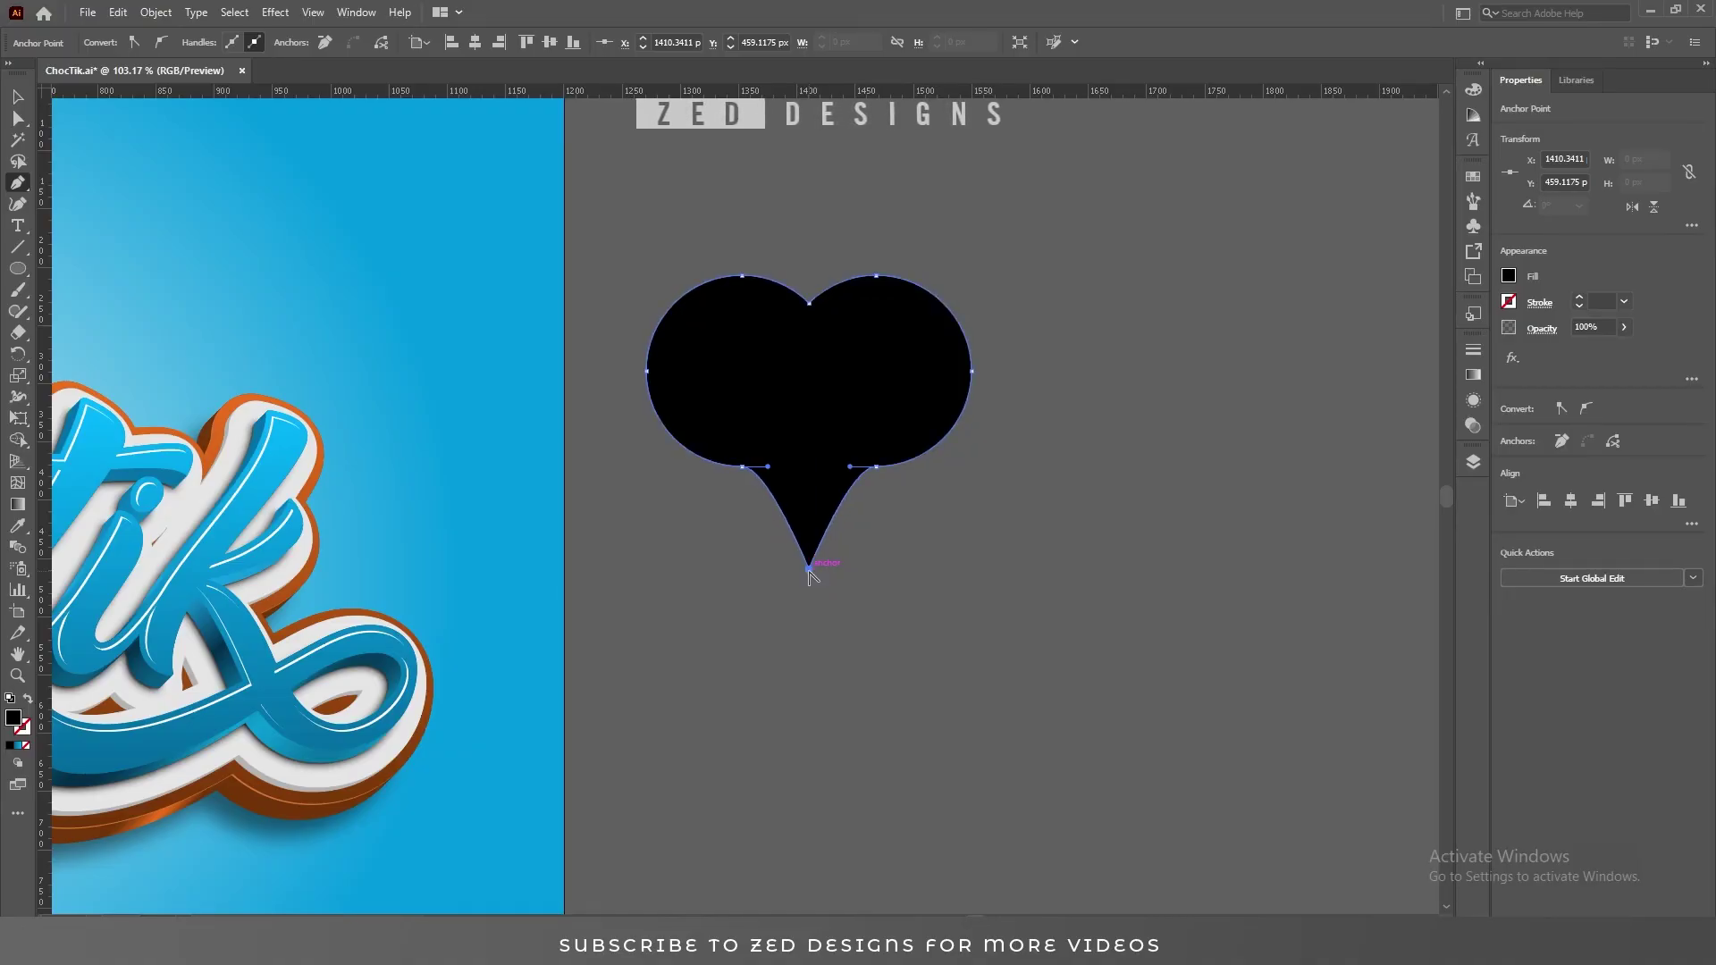
left_click(741, 466)
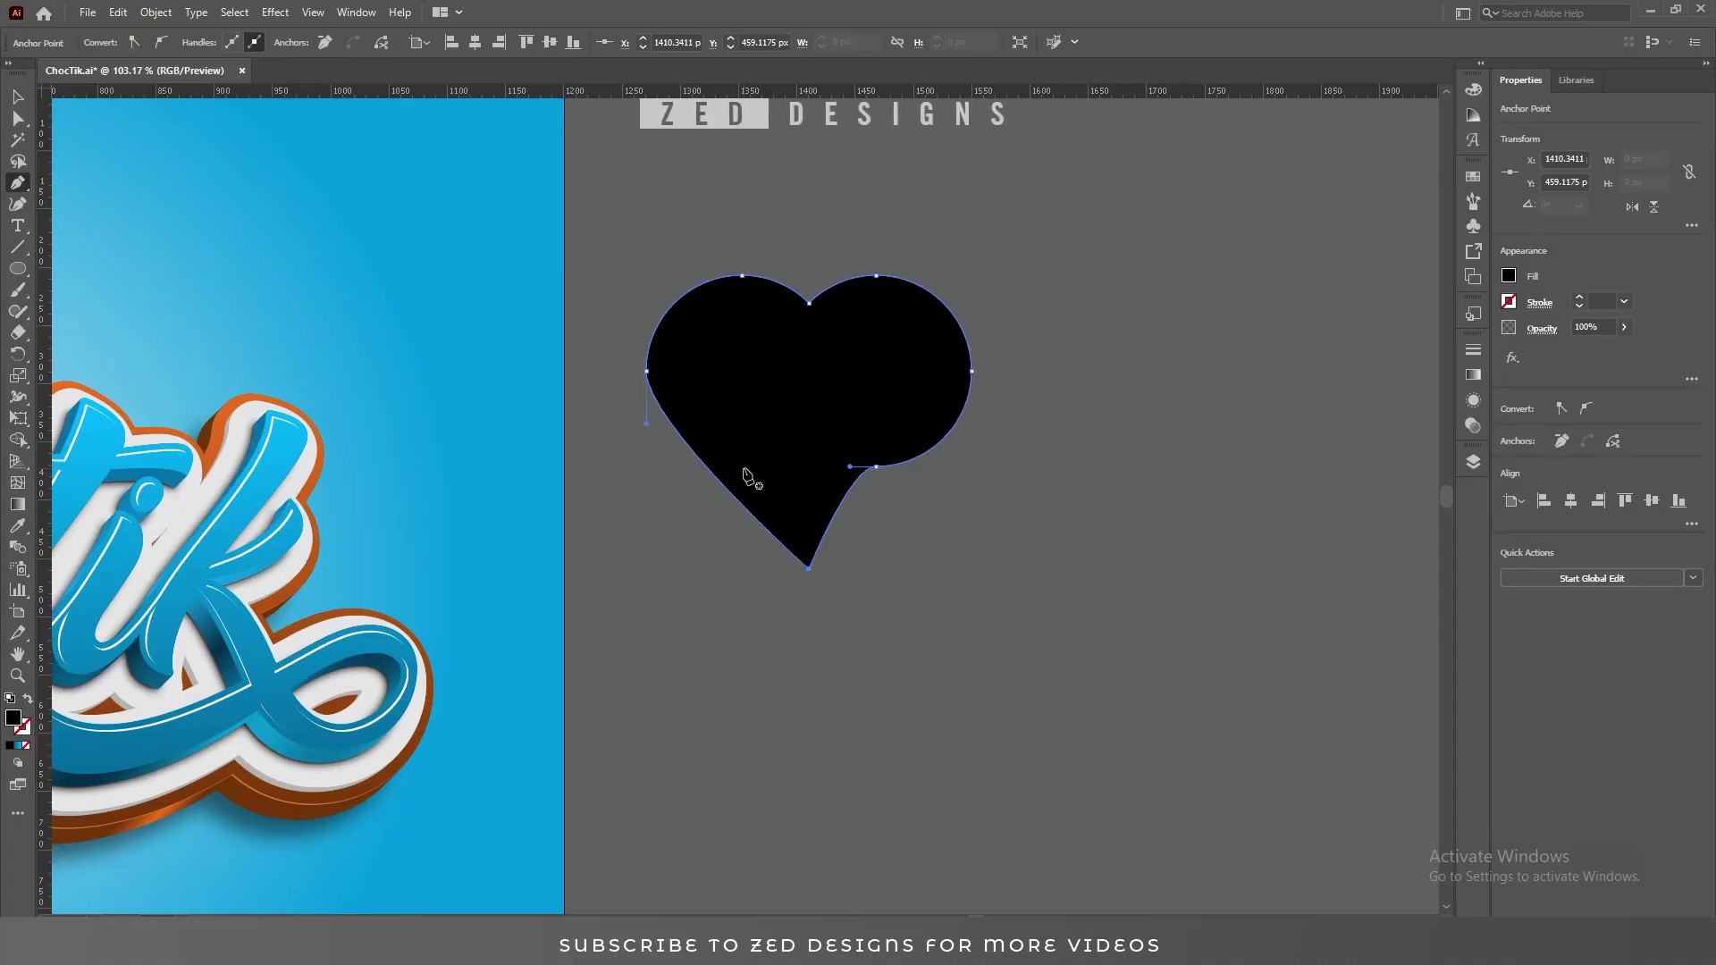
left_click(876, 466)
key("v")
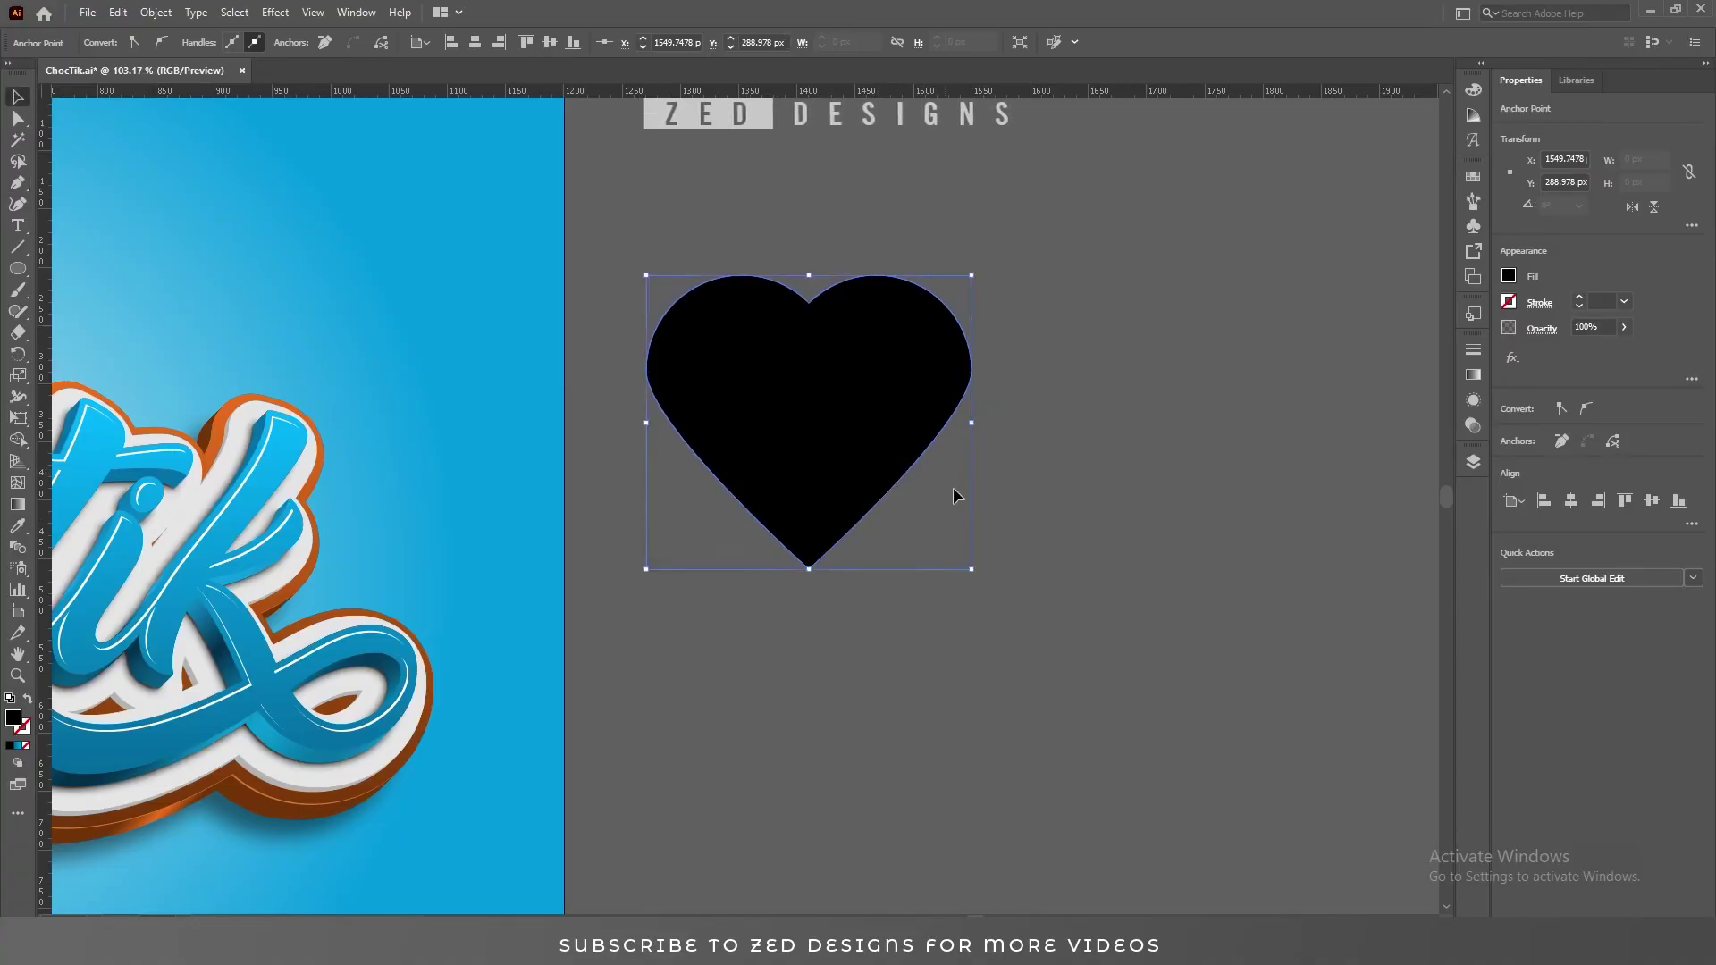
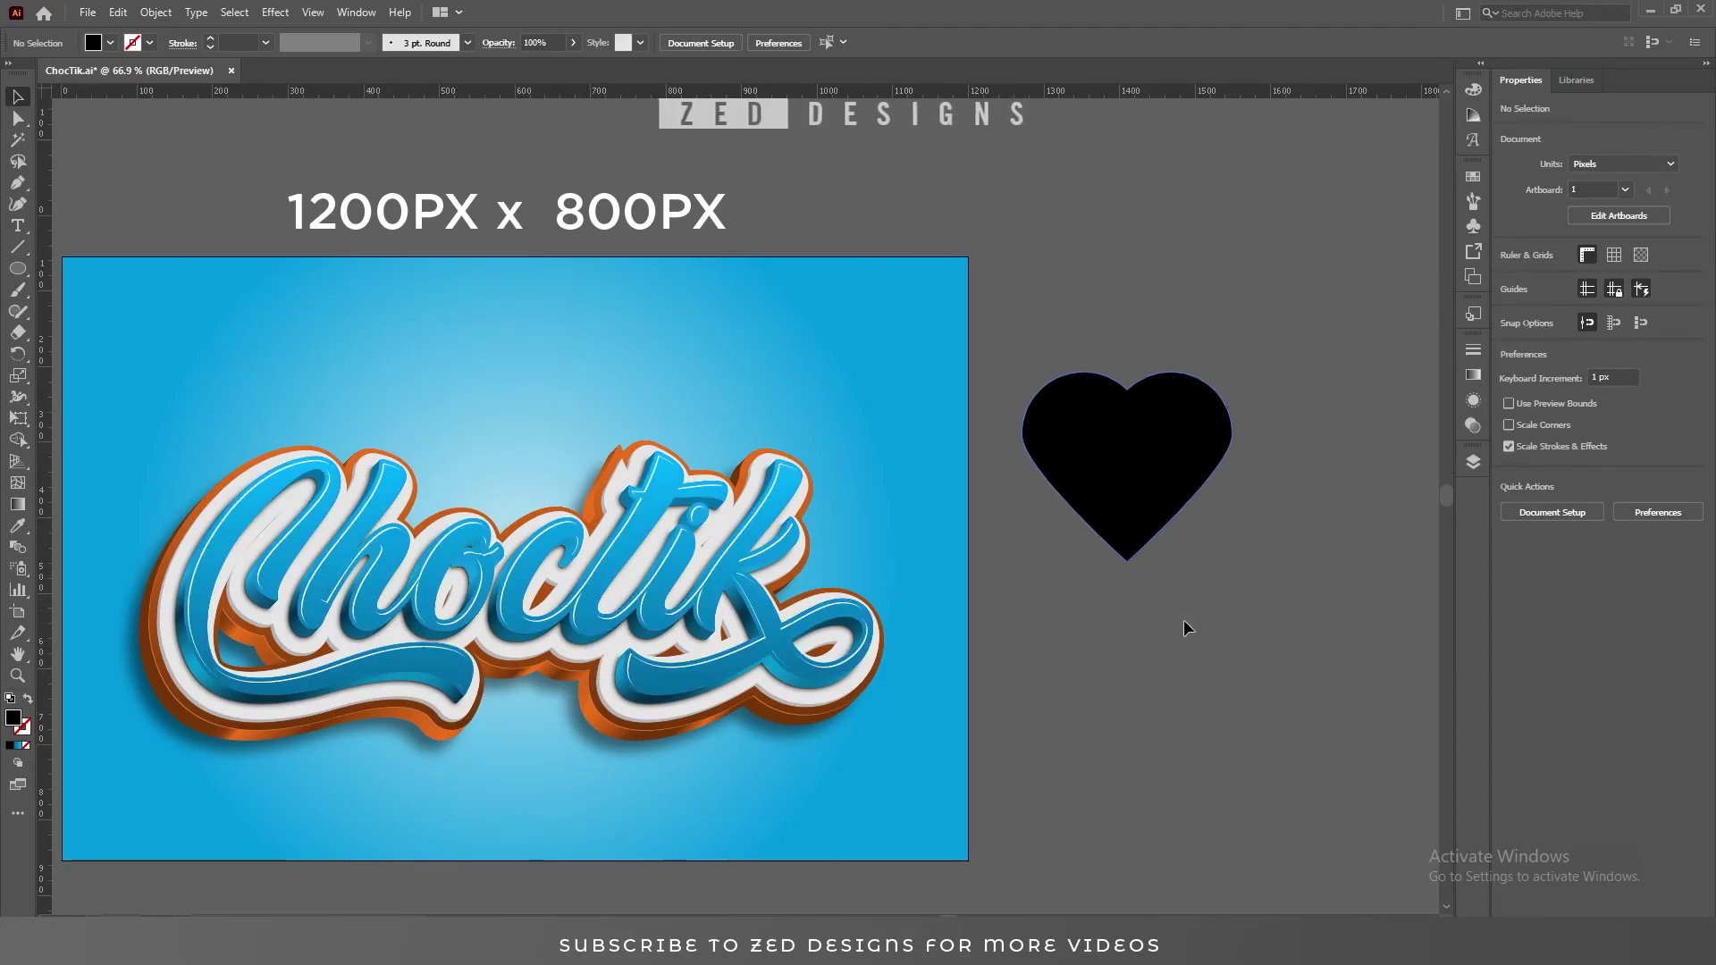
- Examine the contents of the text effect layer, checking which entries are the heart path and the Choctik text
left_click_drag(1091, 659, 1097, 608)
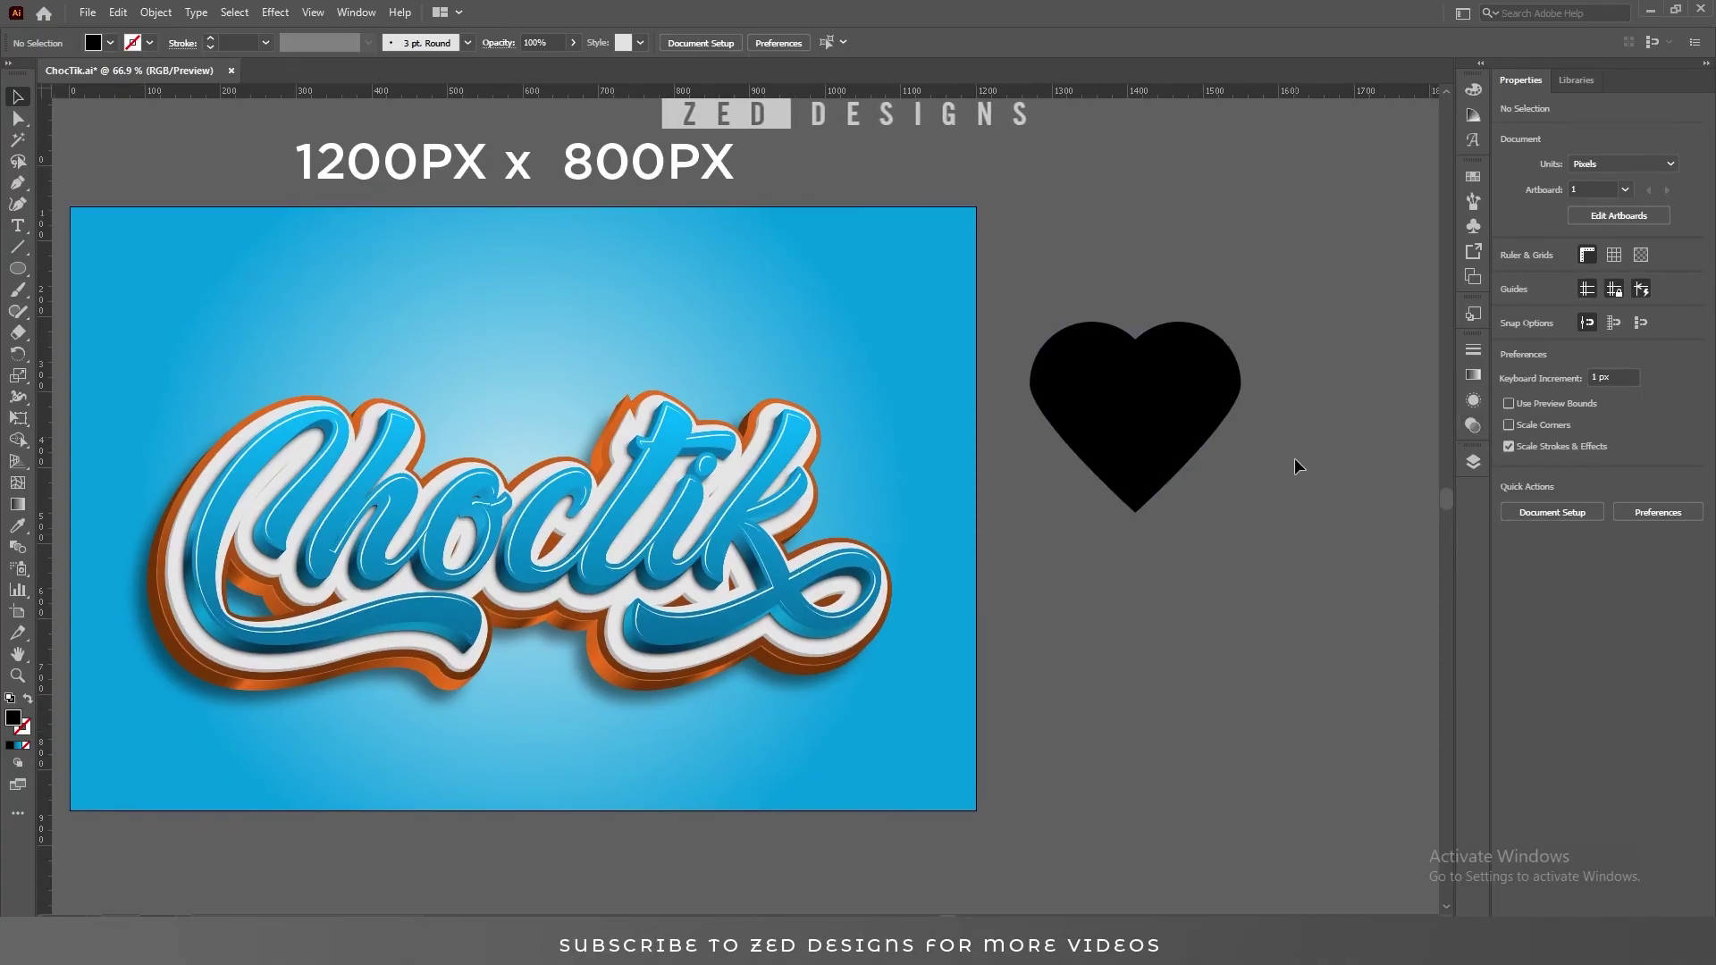
scroll(1294, 454, "down", 1)
left_click(1473, 462)
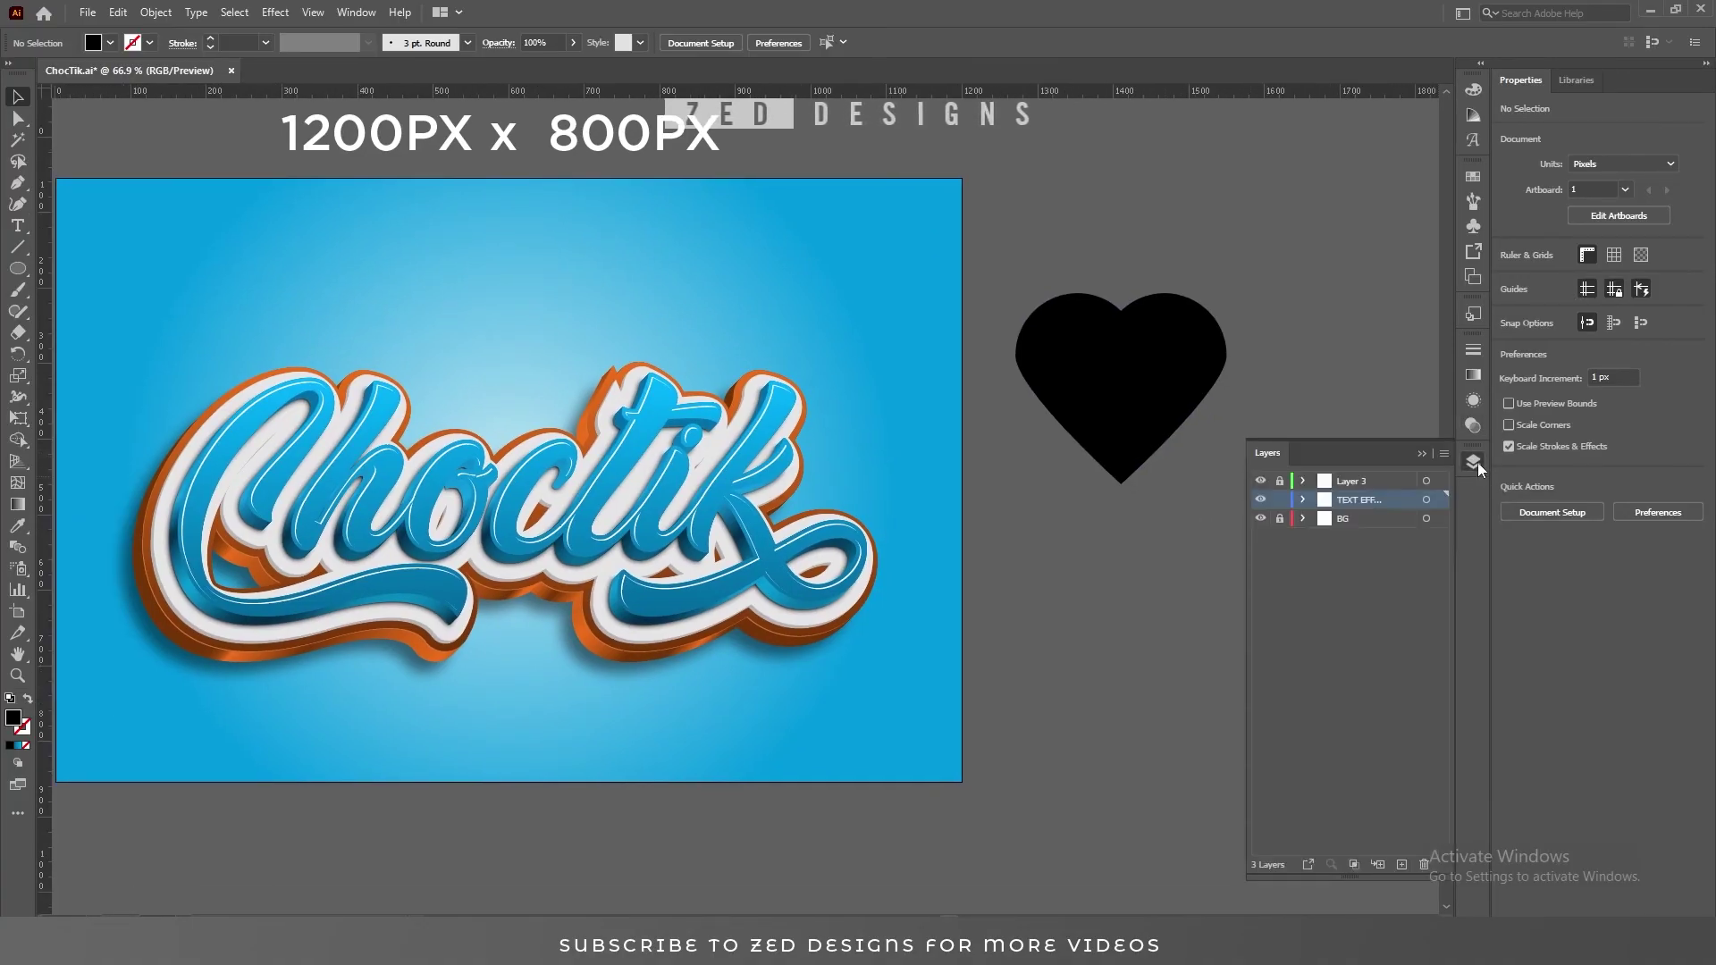
scroll(1182, 496, "right", 1)
left_click_drag(1182, 496, 1034, 479)
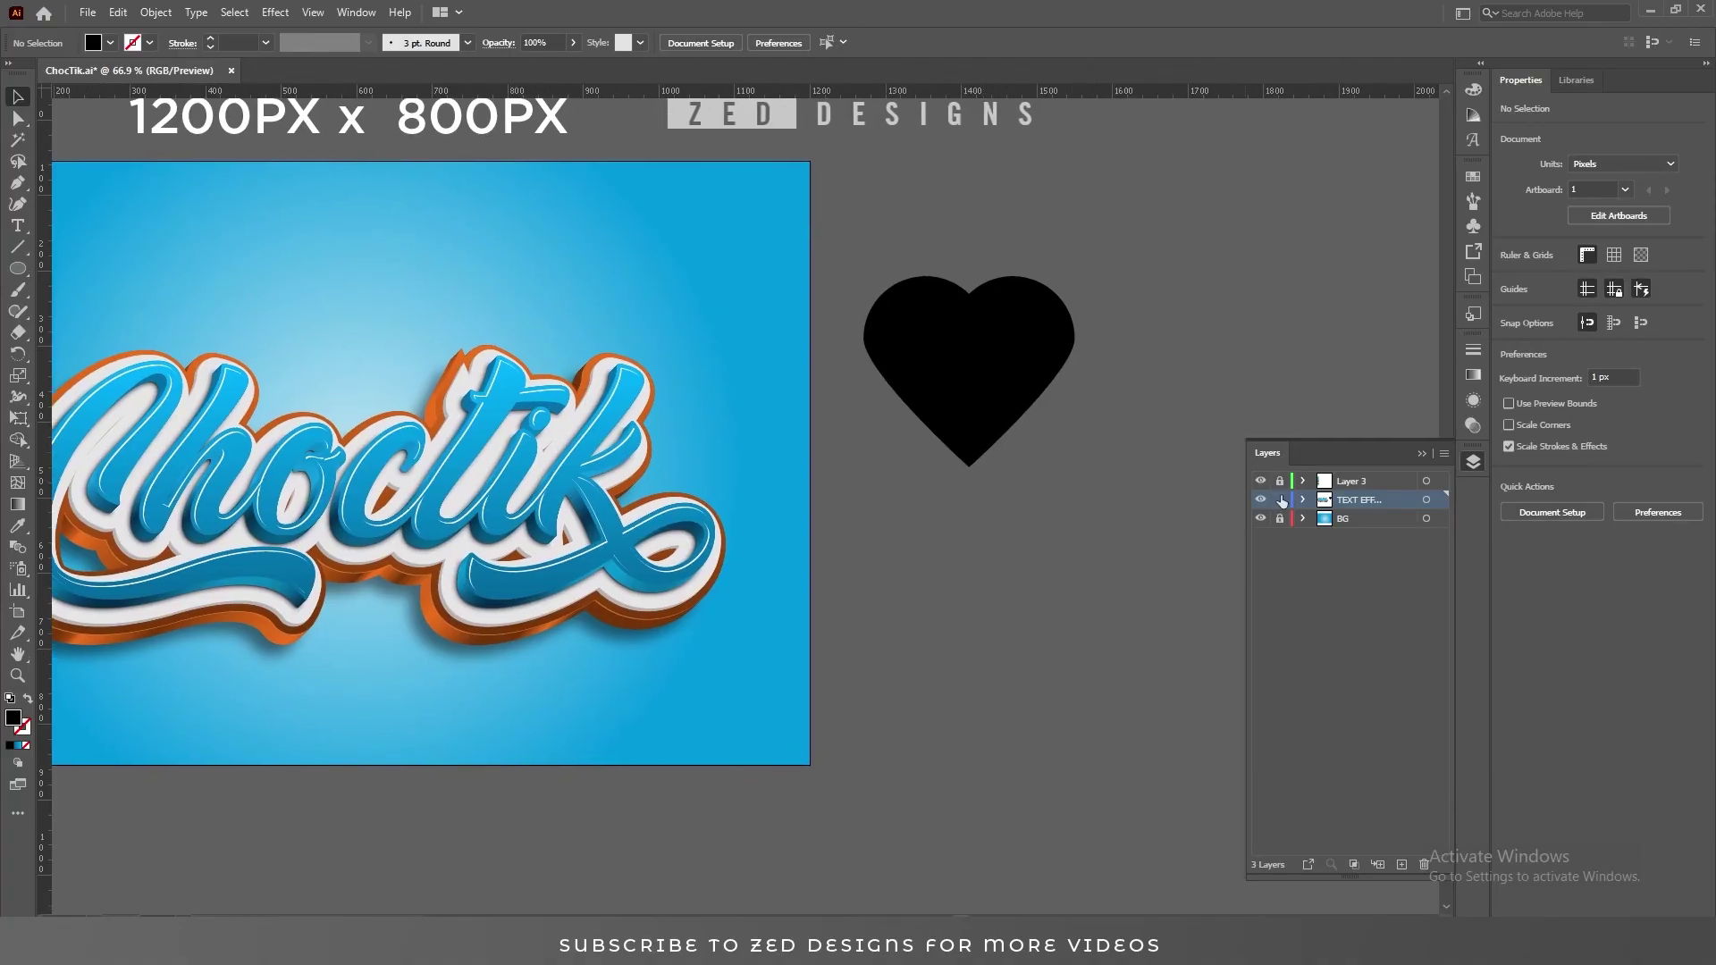
left_click(1302, 499)
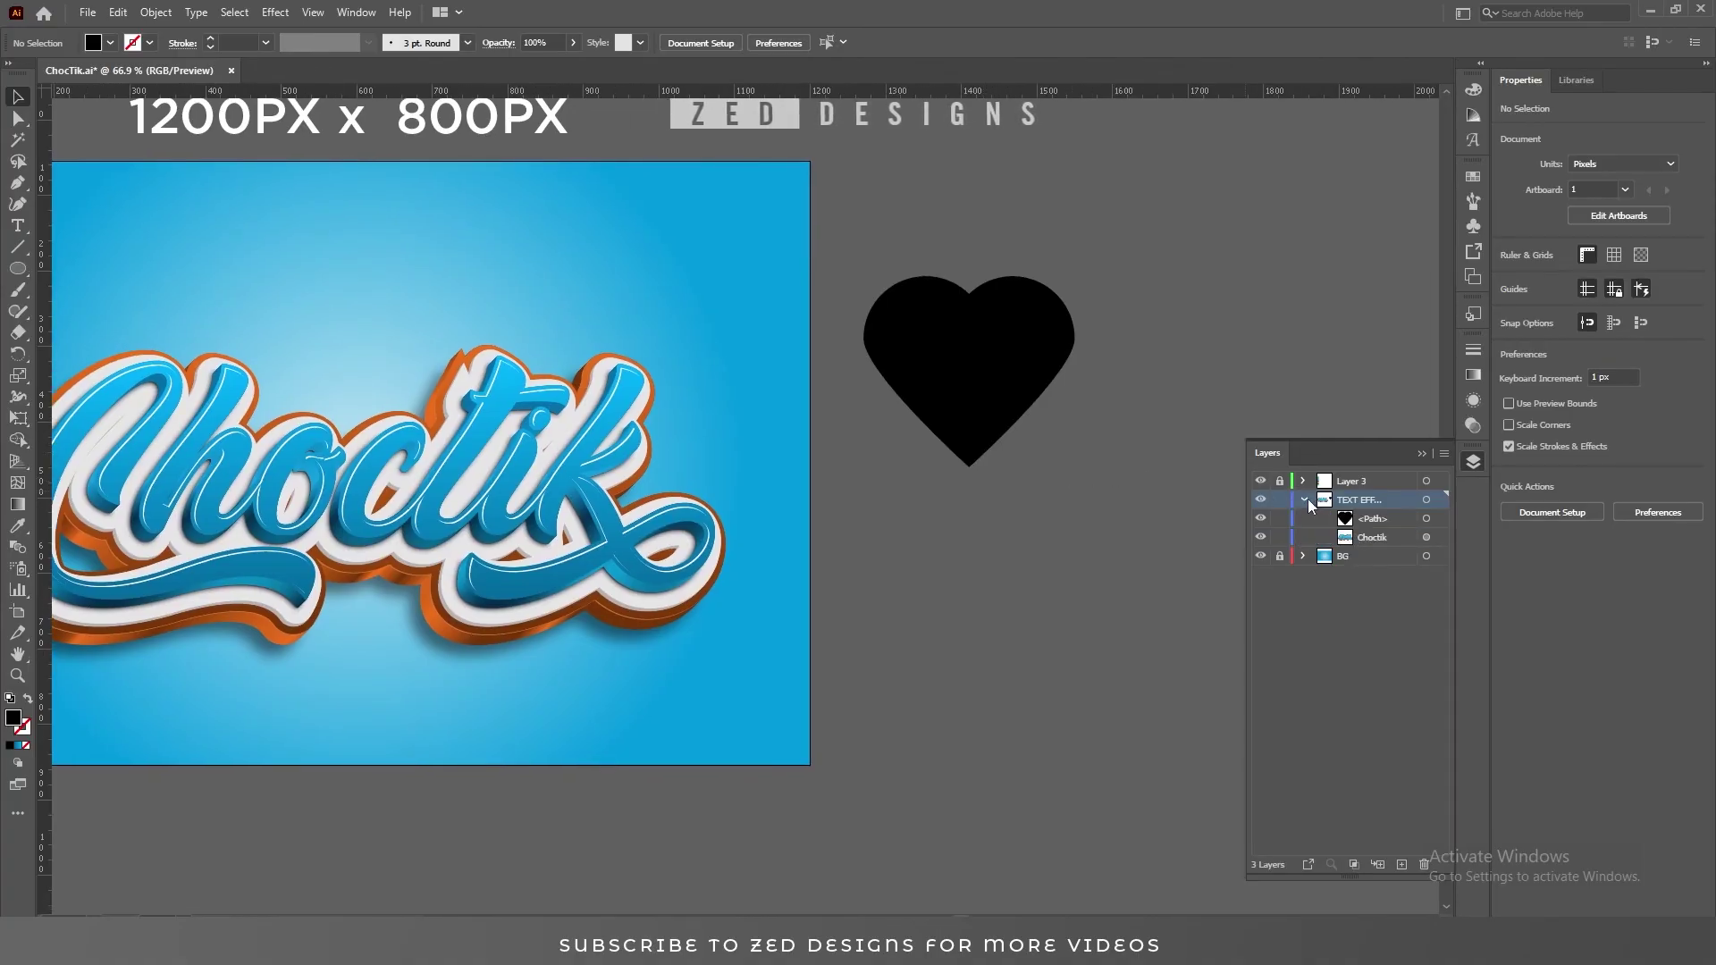
left_click(1376, 521)
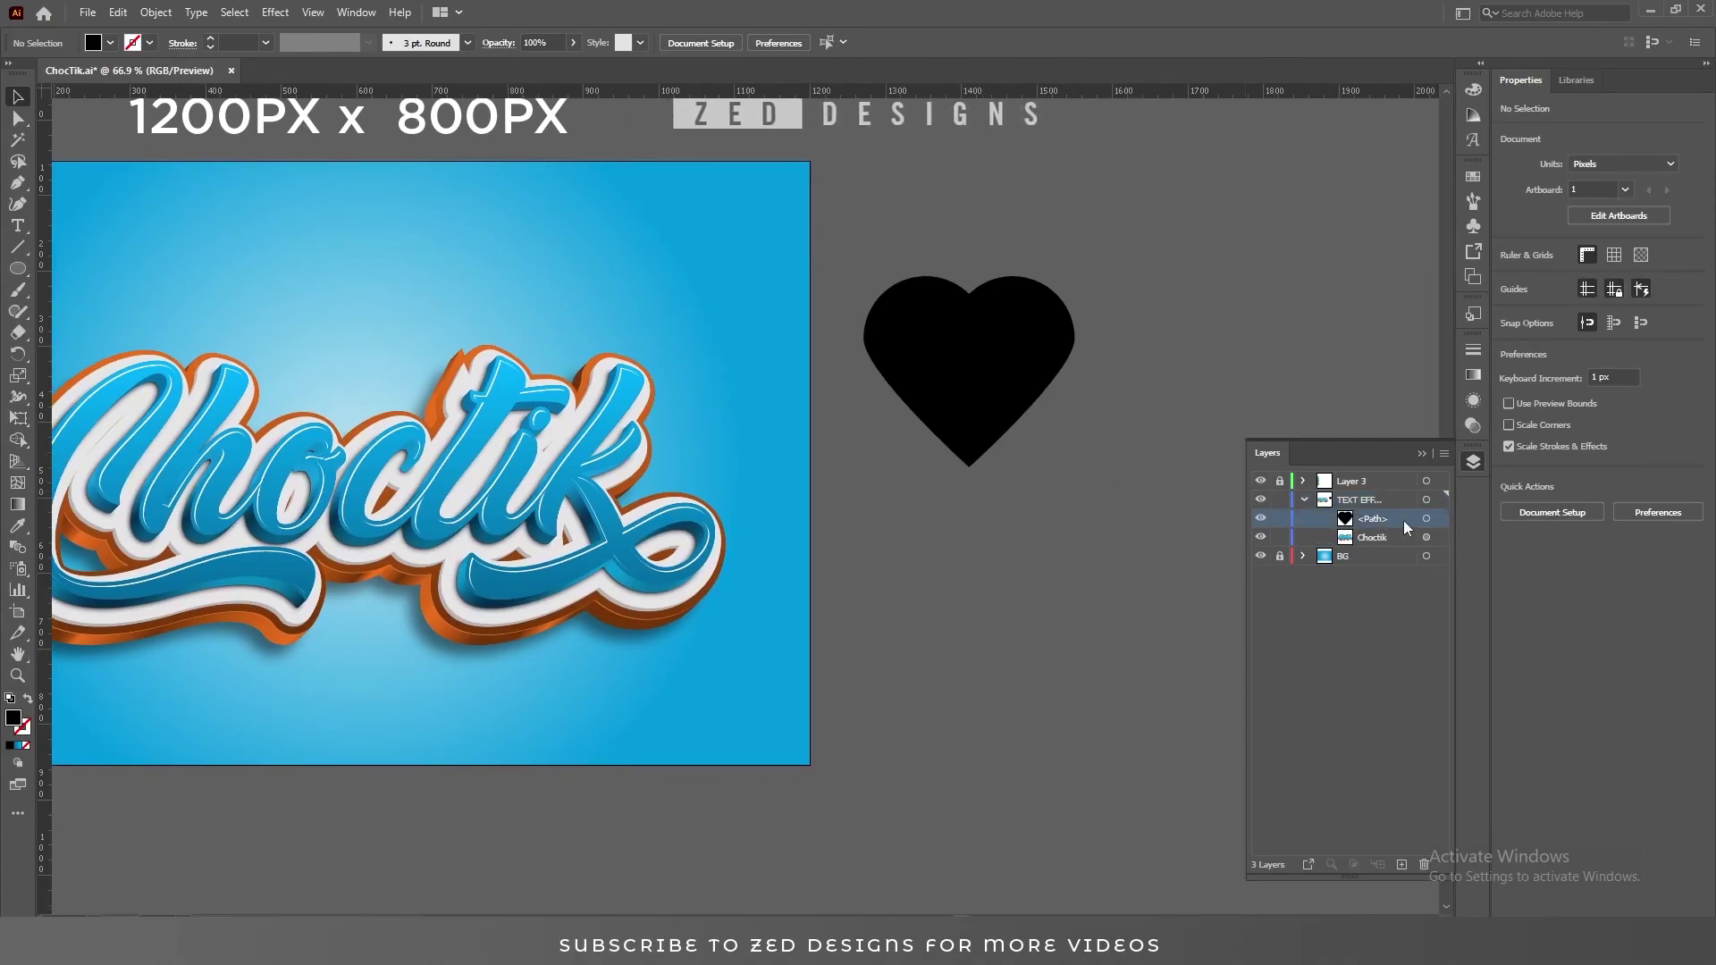
left_click(1260, 518)
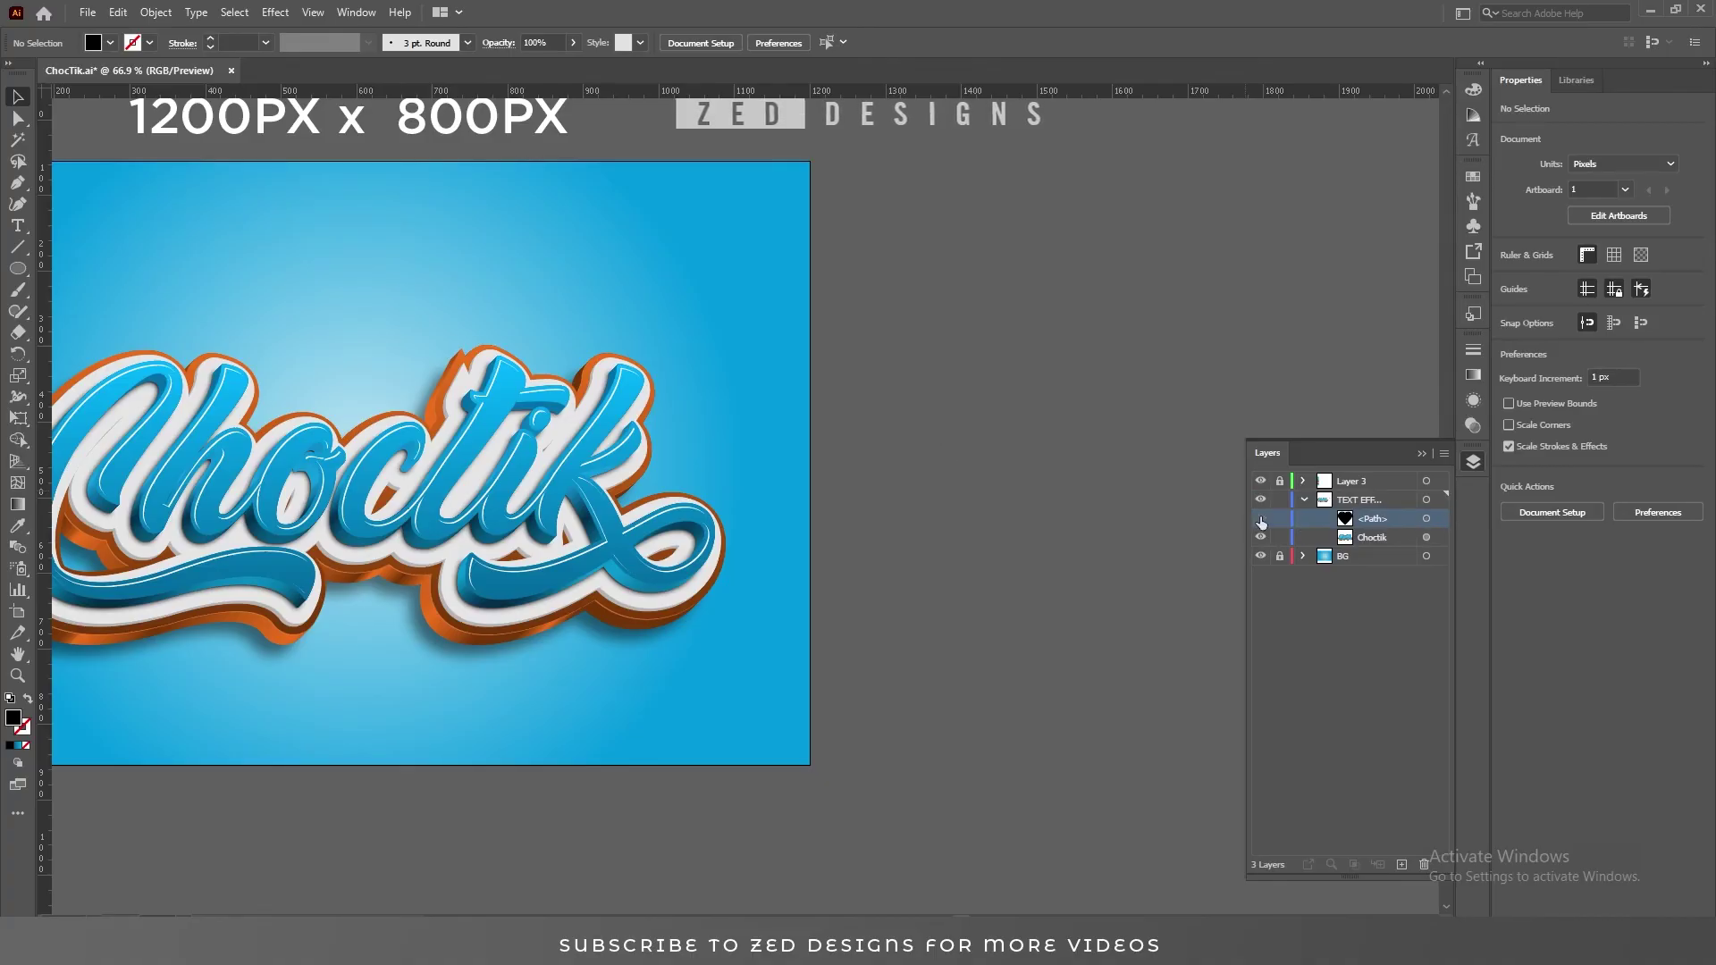
left_click(1260, 518)
left_click(1425, 537)
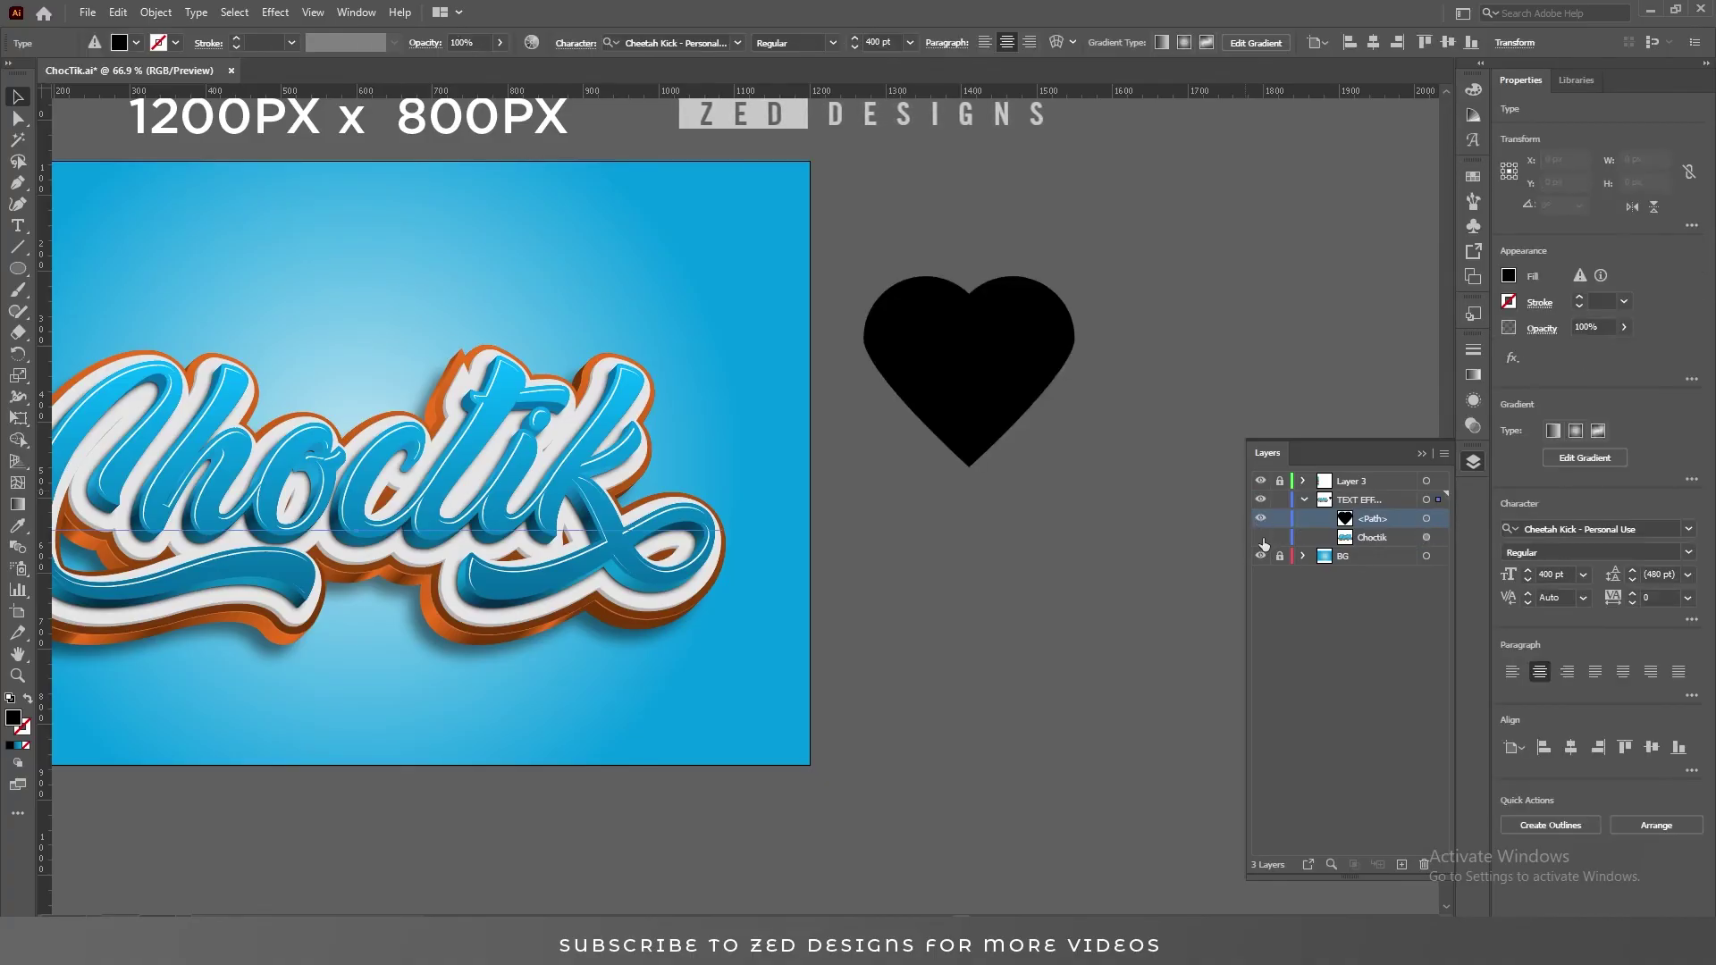
left_click(1201, 547)
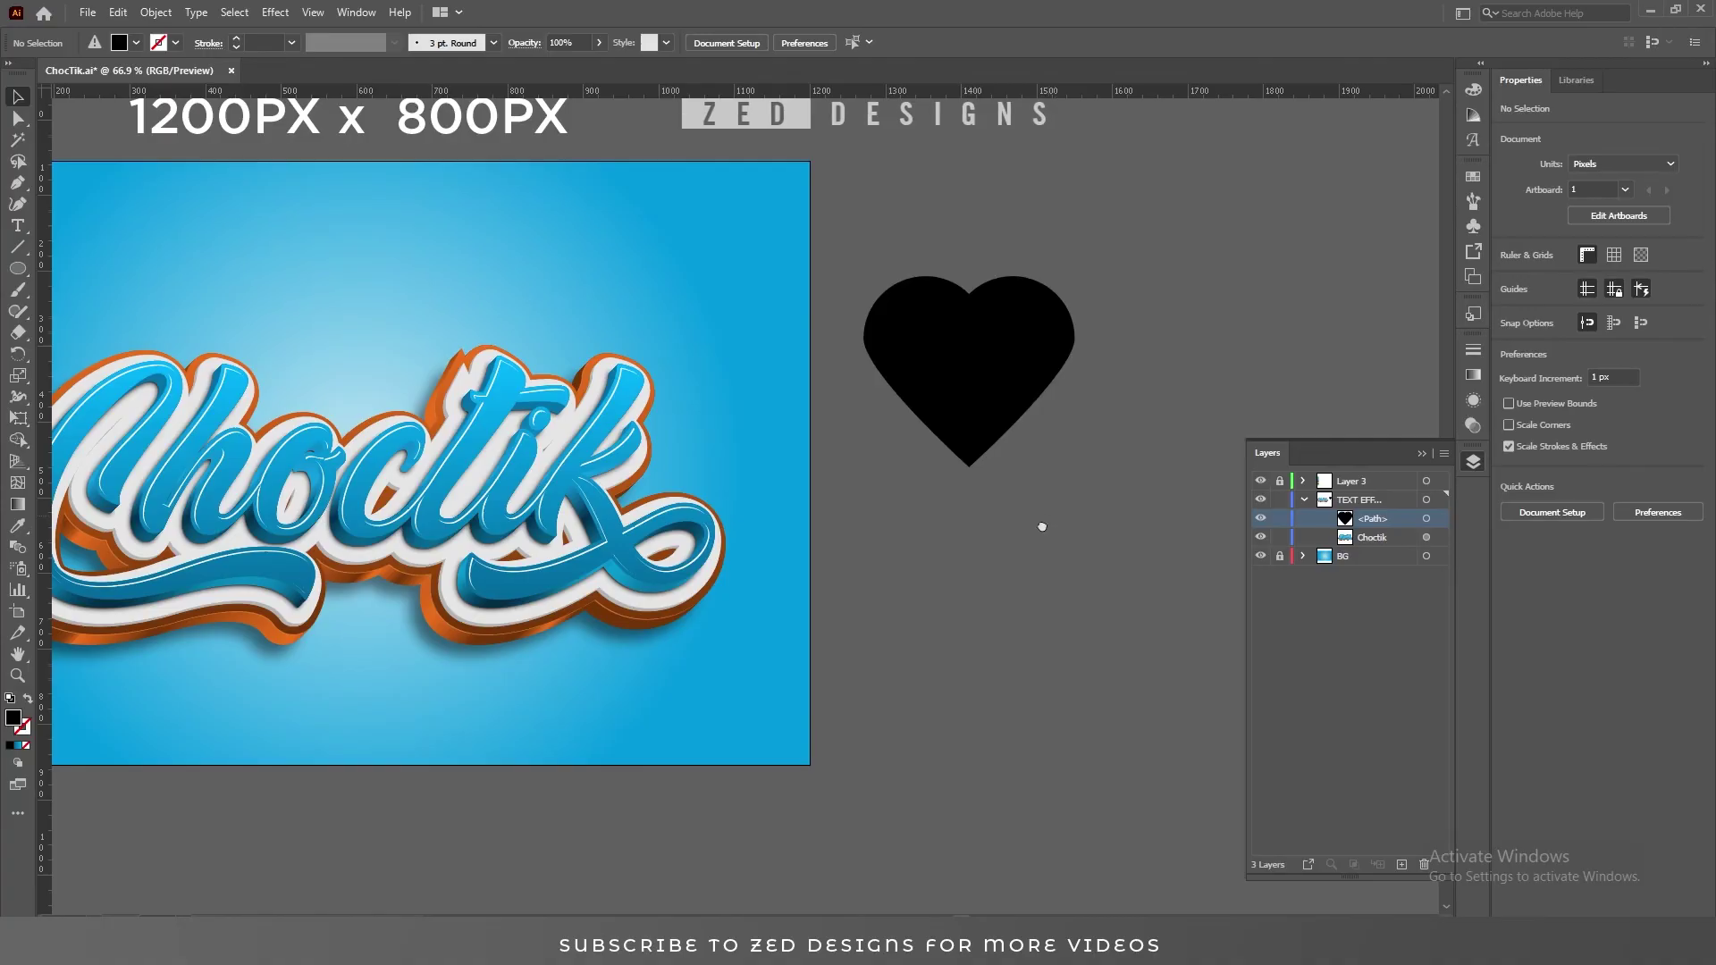
scroll(1054, 539, "up", 1)
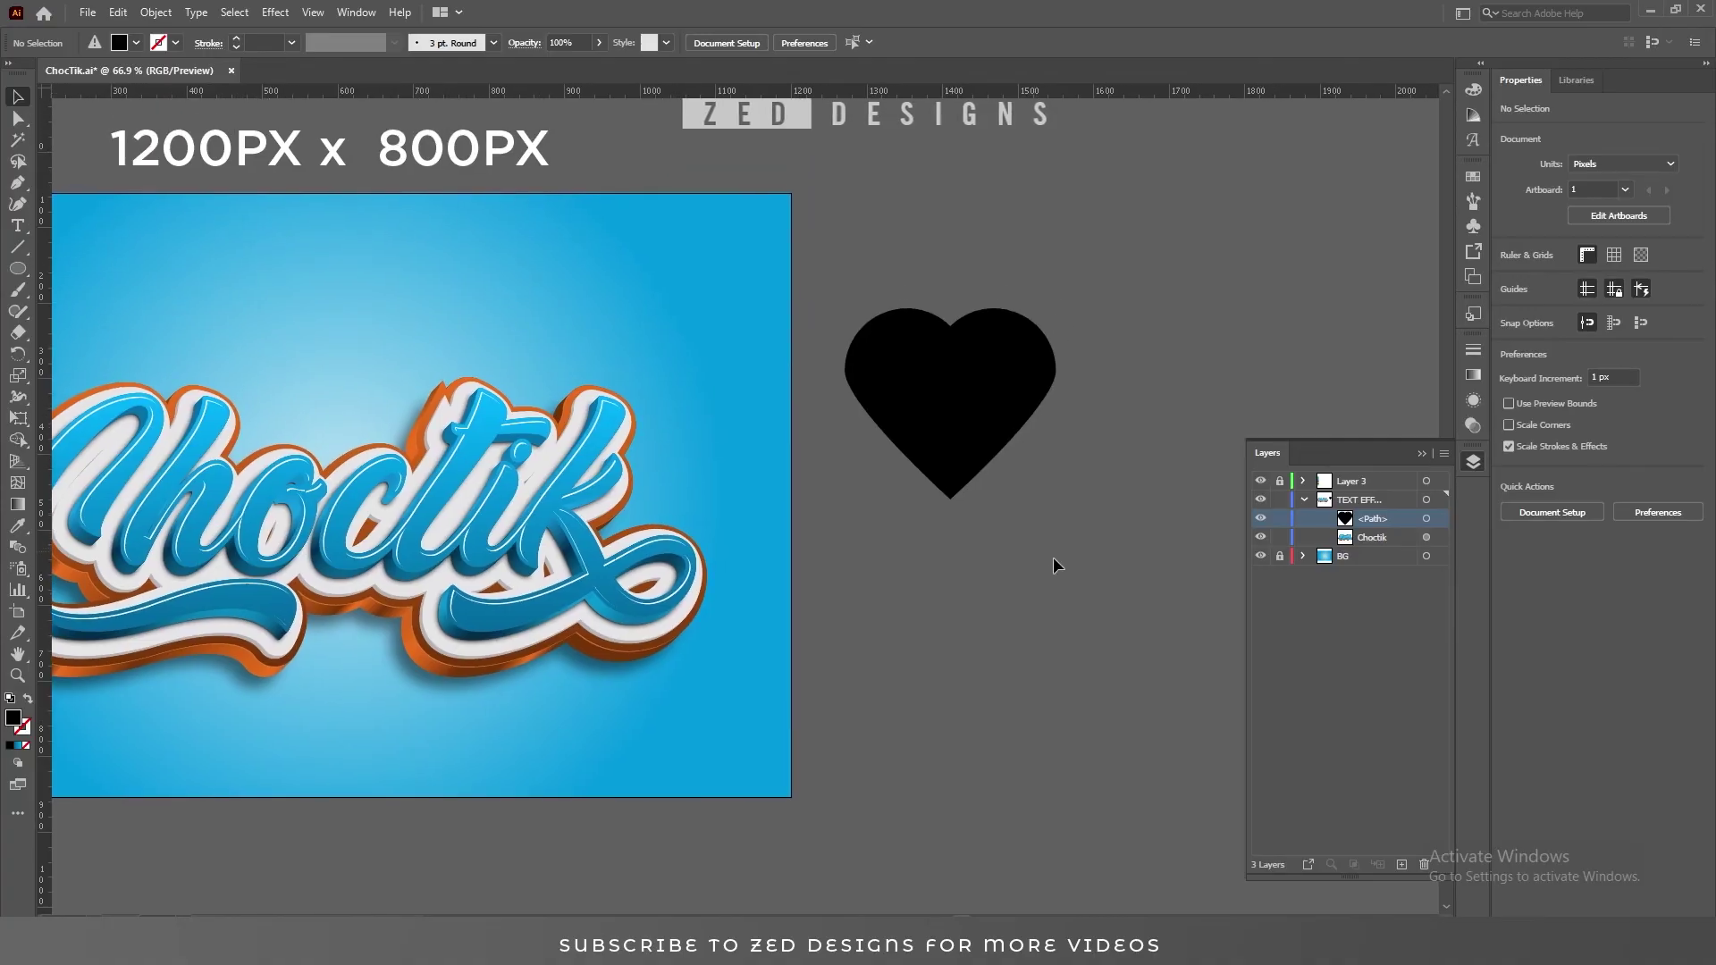
- Copy the full appearance of the Choctik text onto the heart path
left_click(1426, 537)
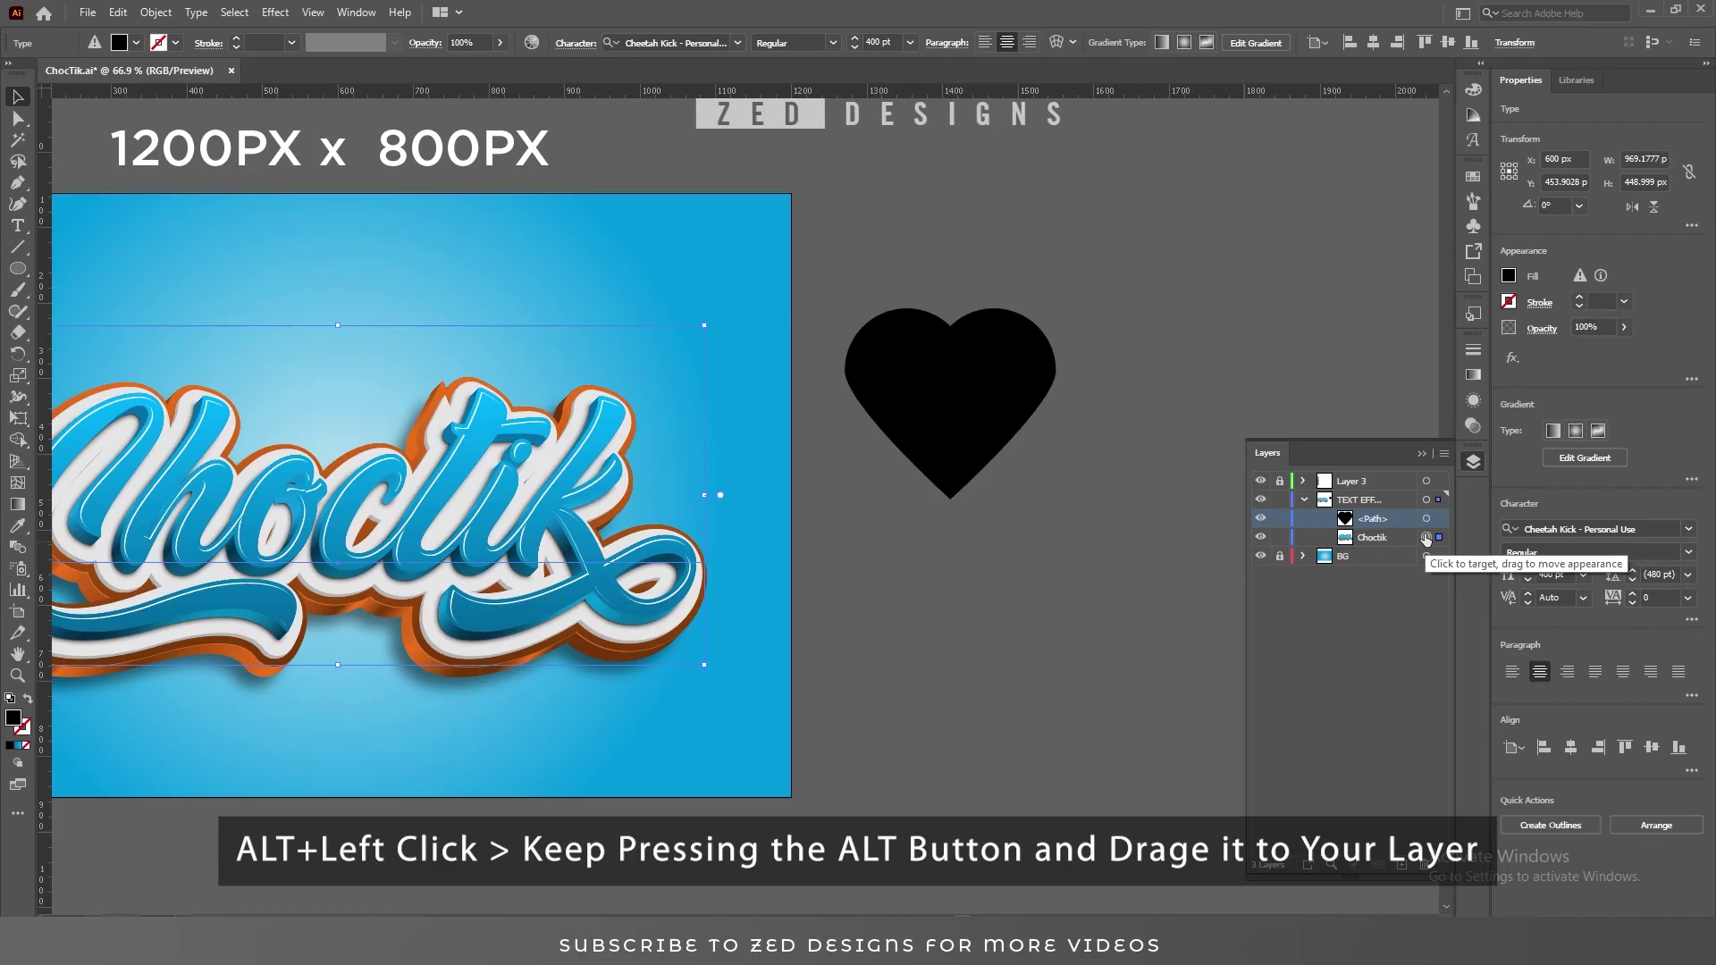
left_click_drag(1427, 541, 1428, 526)
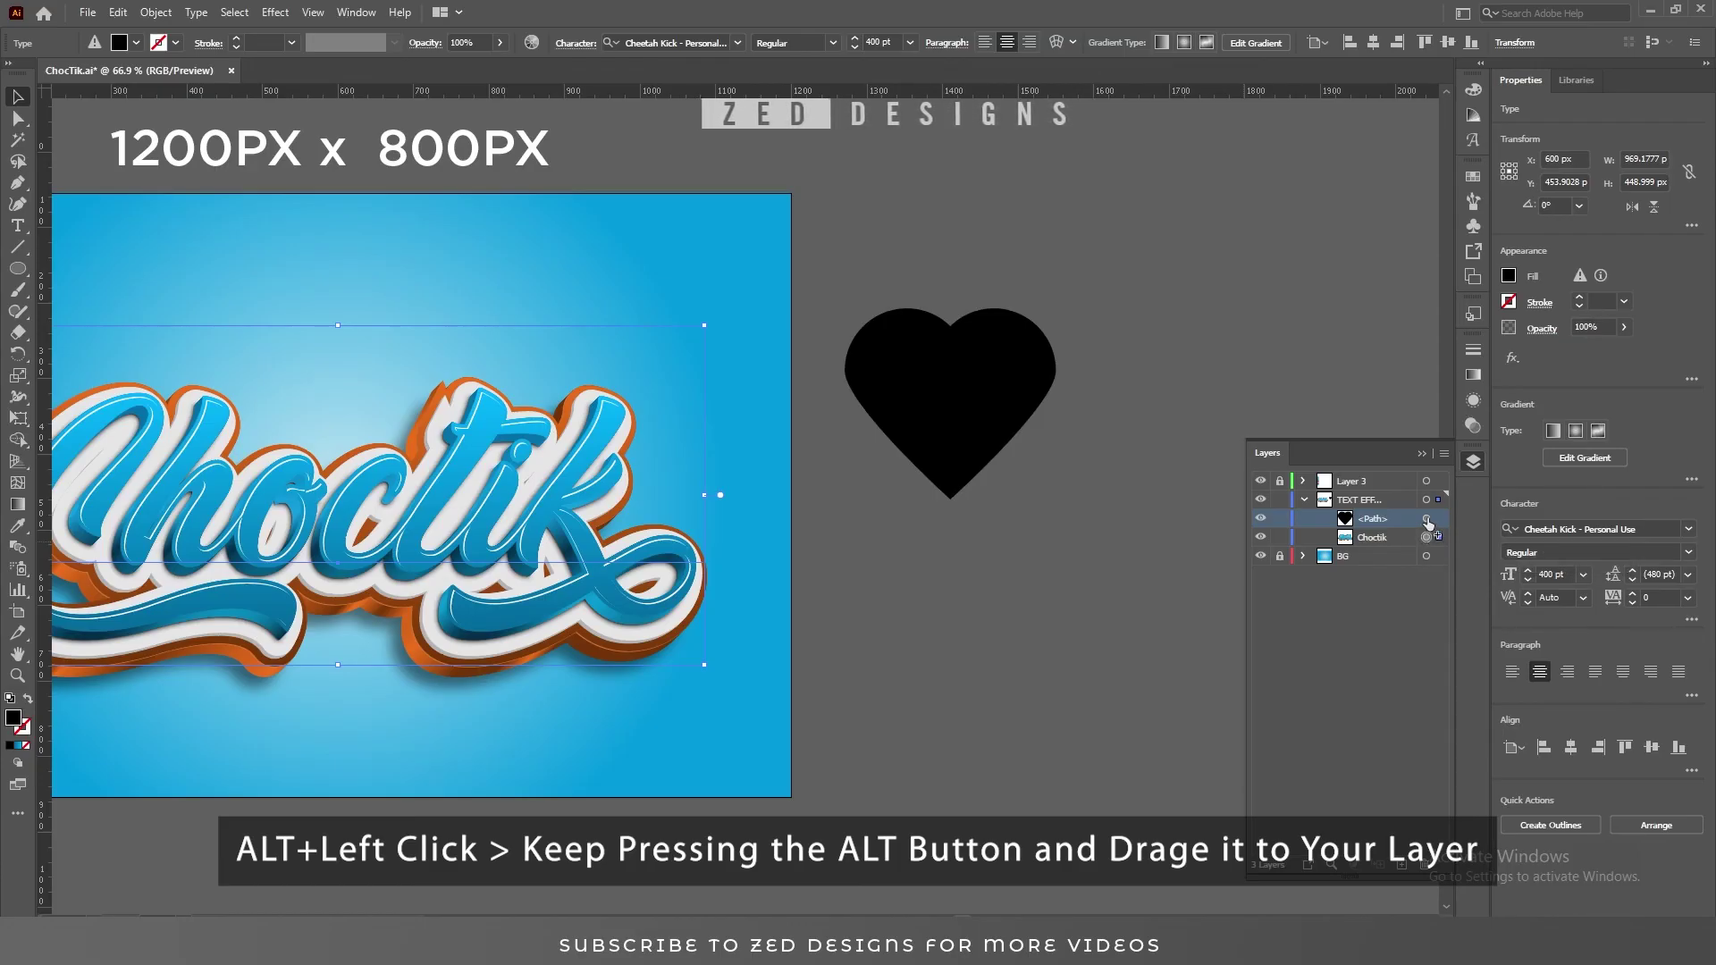
left_click_drag(1427, 523, 1427, 523)
left_click(850, 563)
left_click_drag(850, 563, 1103, 578)
- Scale the styled heart proportionally to about 60% of its size and place it above the "oc" of Choctik
left_click(1171, 431)
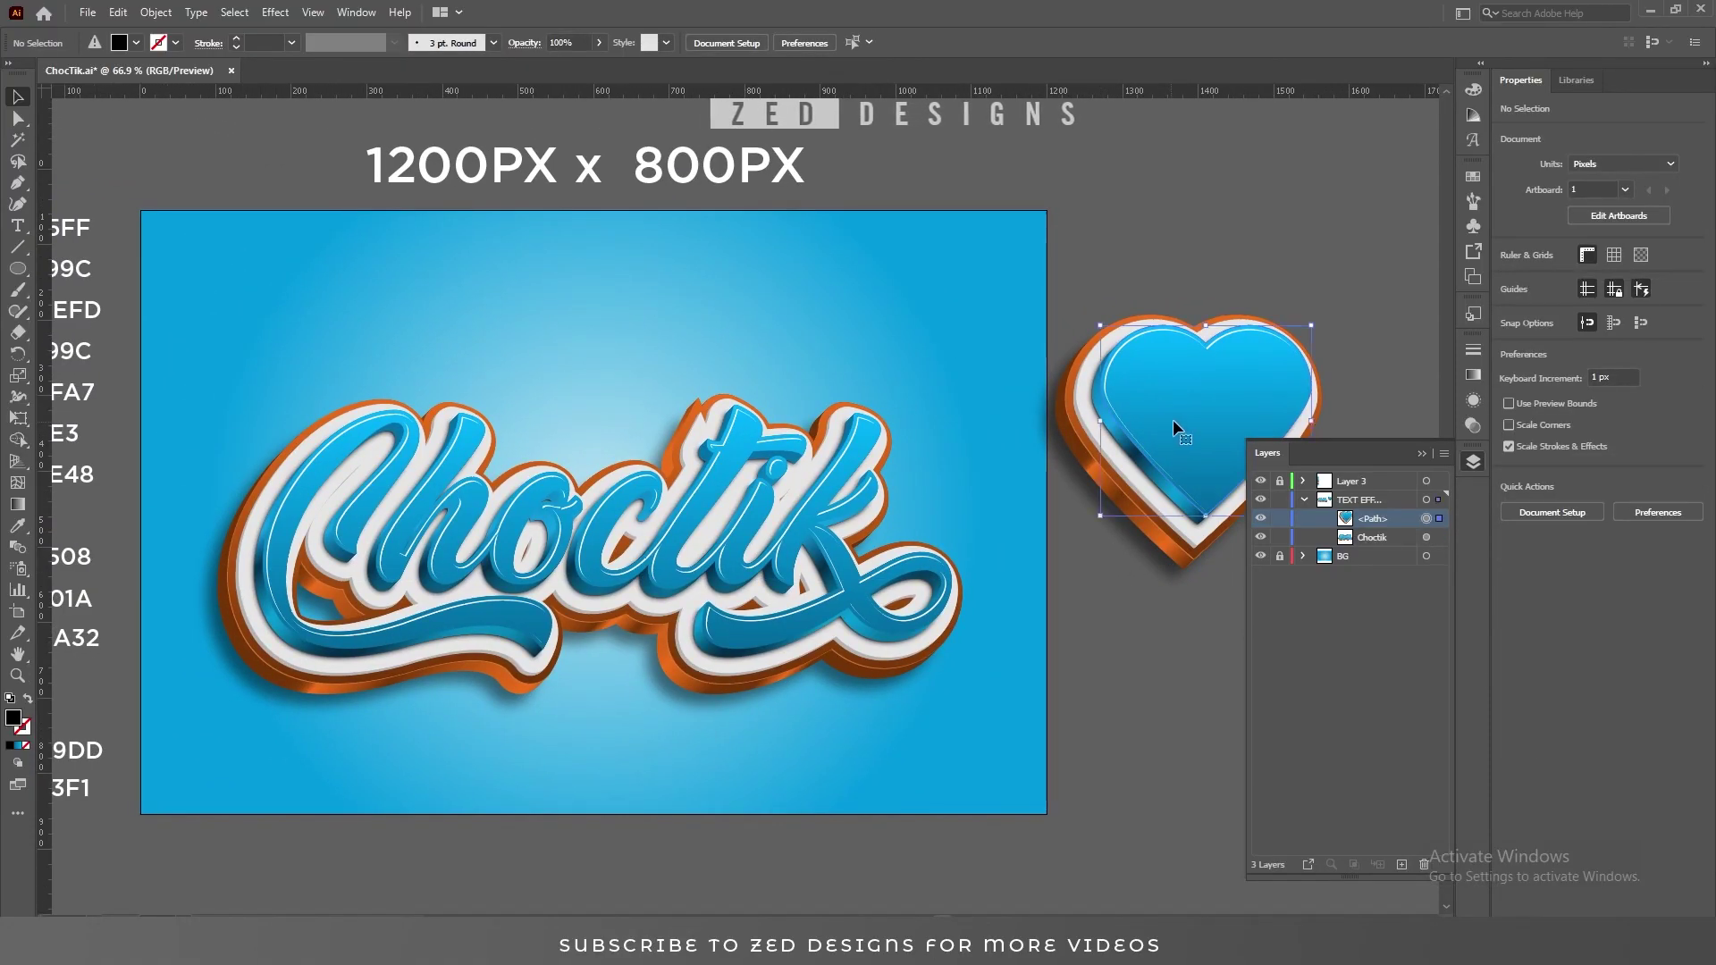
left_click_drag(1313, 421, 1225, 421)
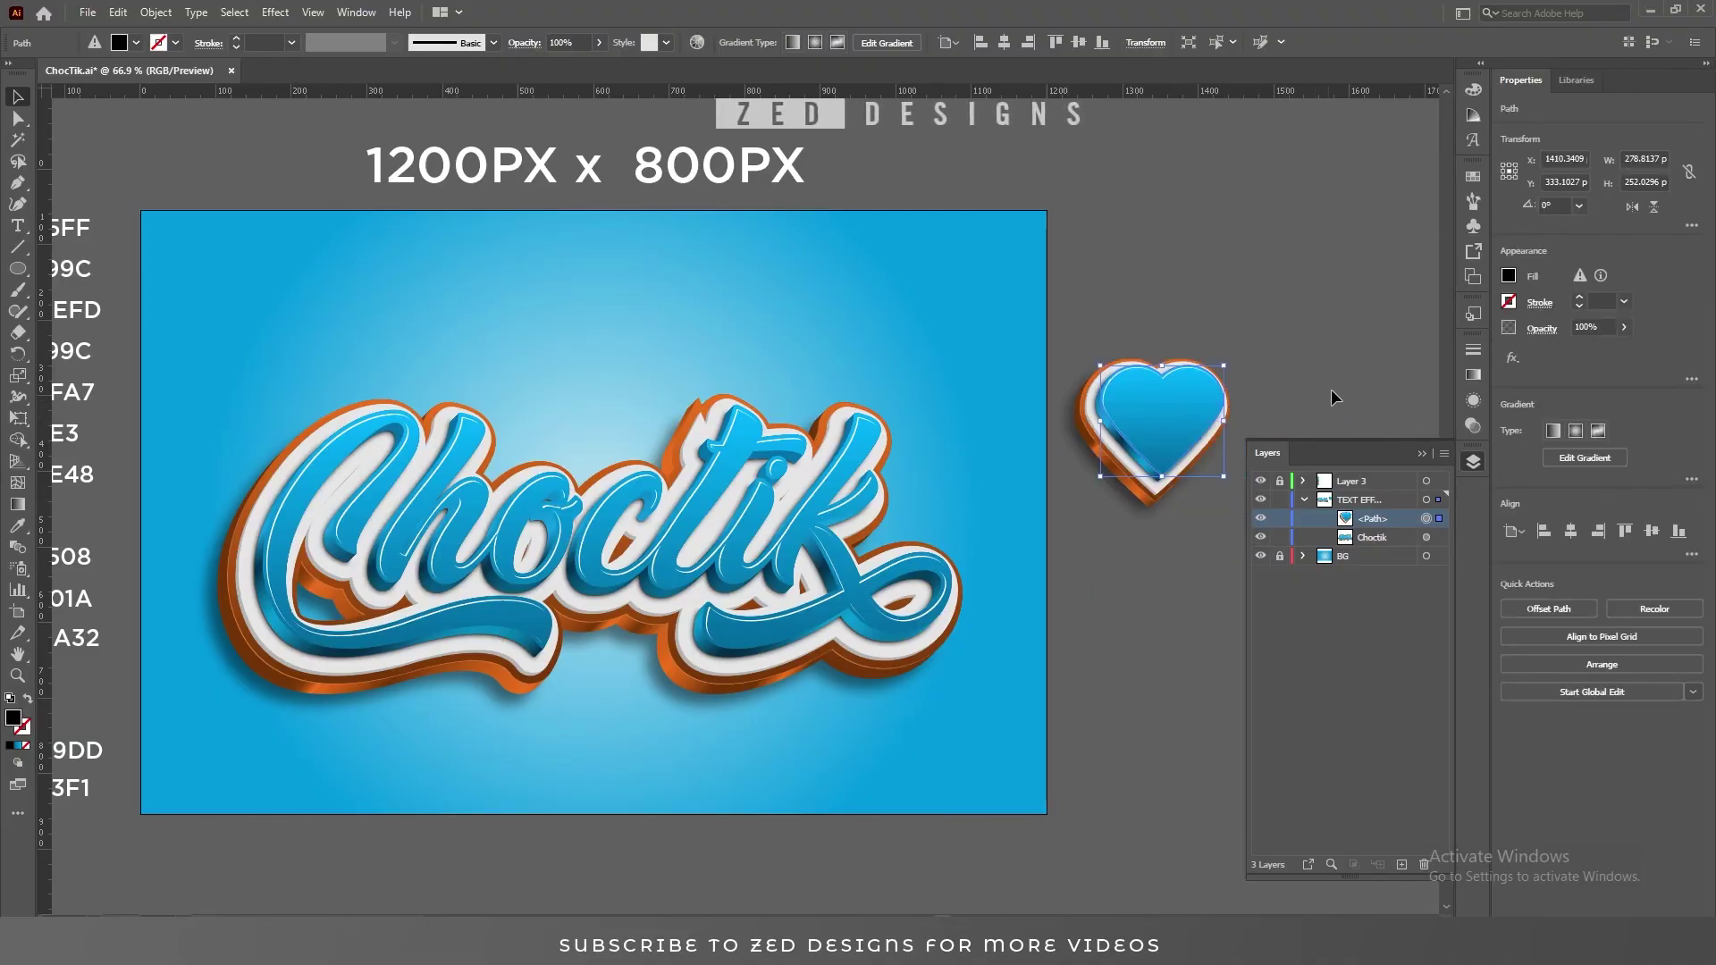
left_click_drag(1167, 446, 610, 374)
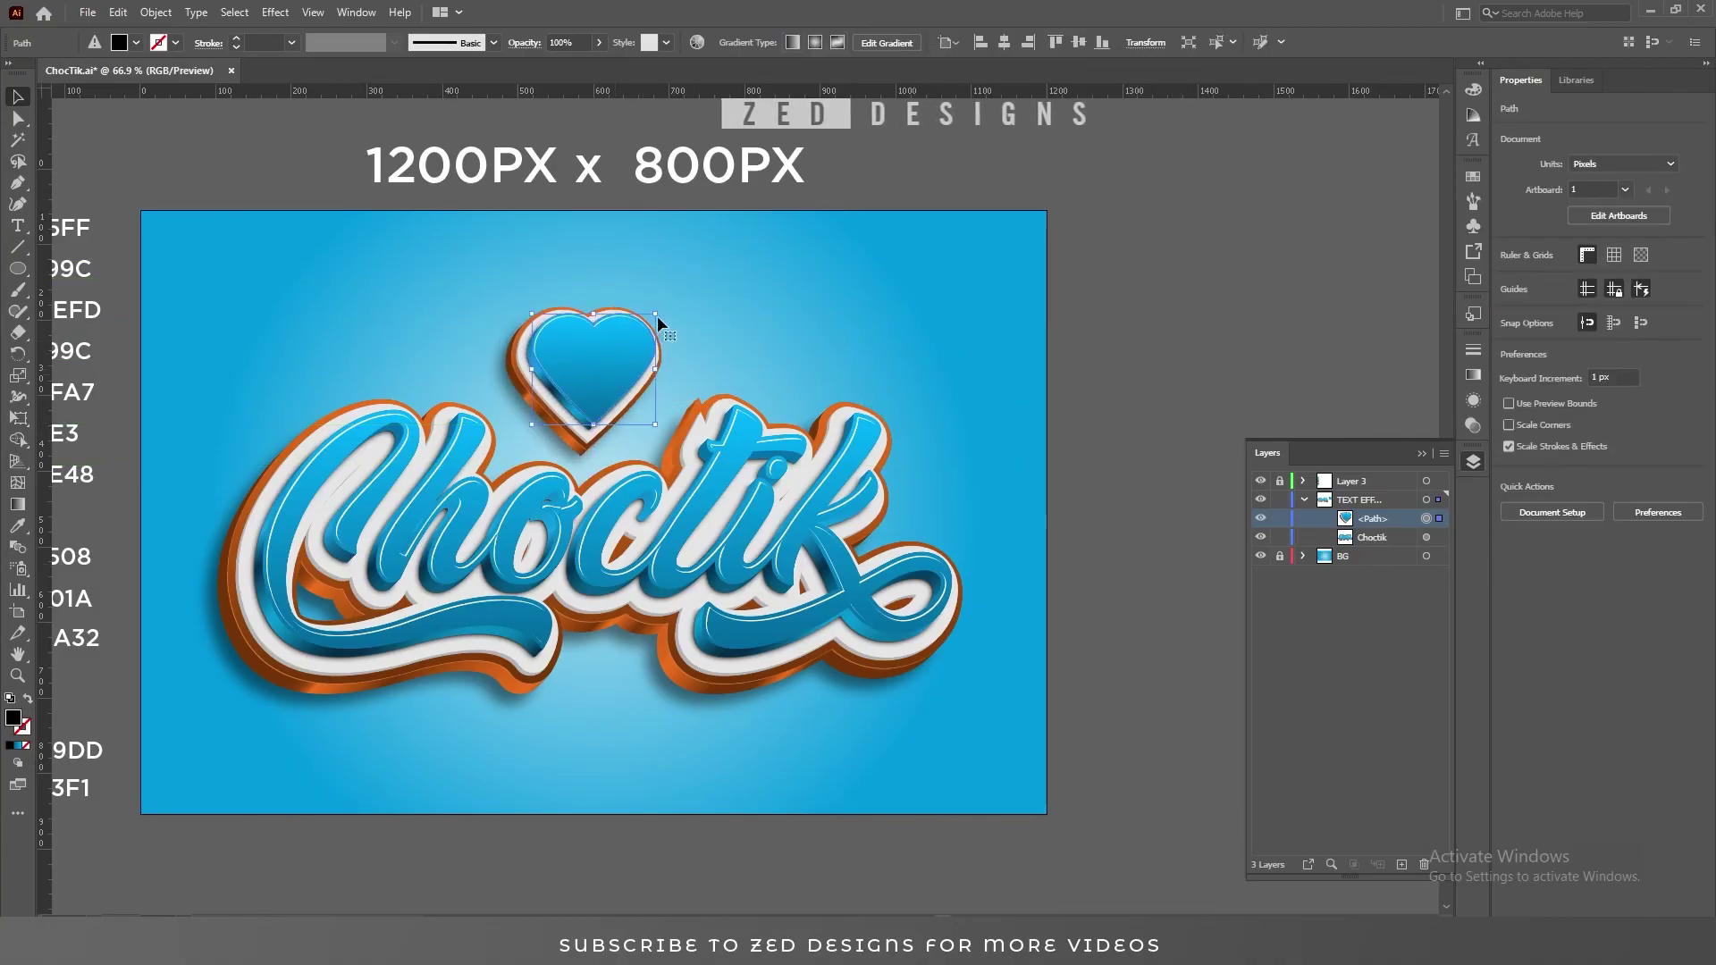
- Place a clockwise-tilted copy of the heart beside the upper end of the "k" and tilt the heart above "oc" counterclockwise
left_click_drag(659, 304, 971, 415)
left_click_drag(960, 313, 965, 472)
left_click(572, 380)
left_click_drag(623, 376, 607, 335)
left_click(996, 431)
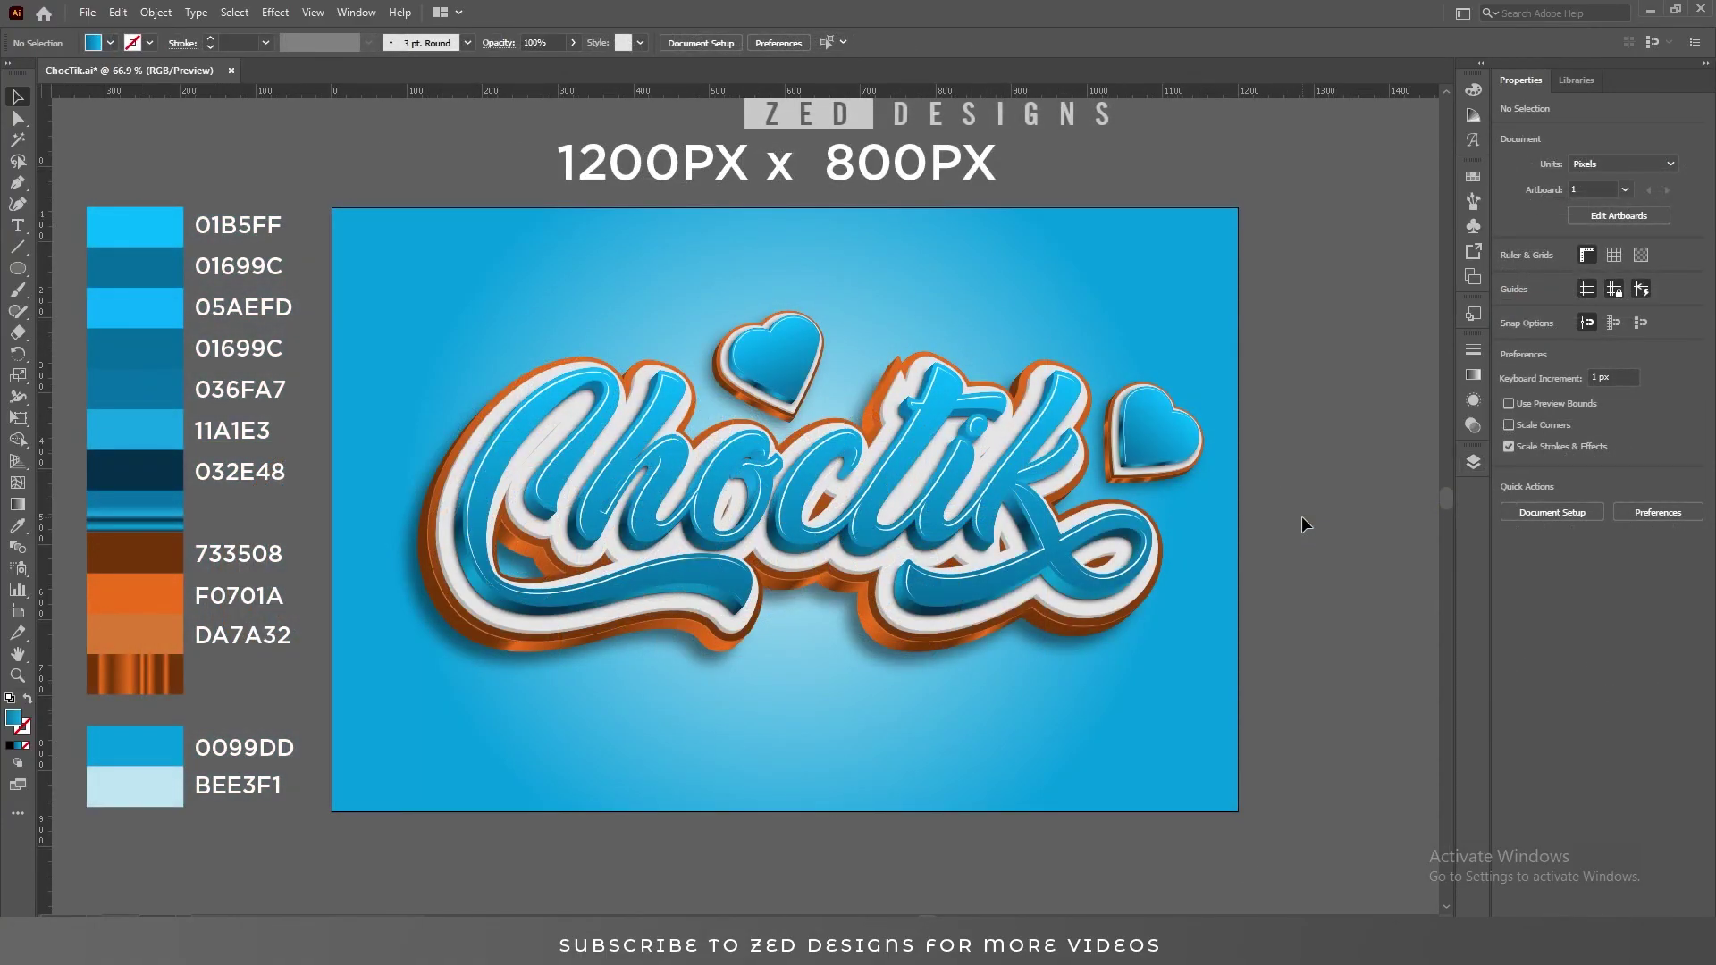